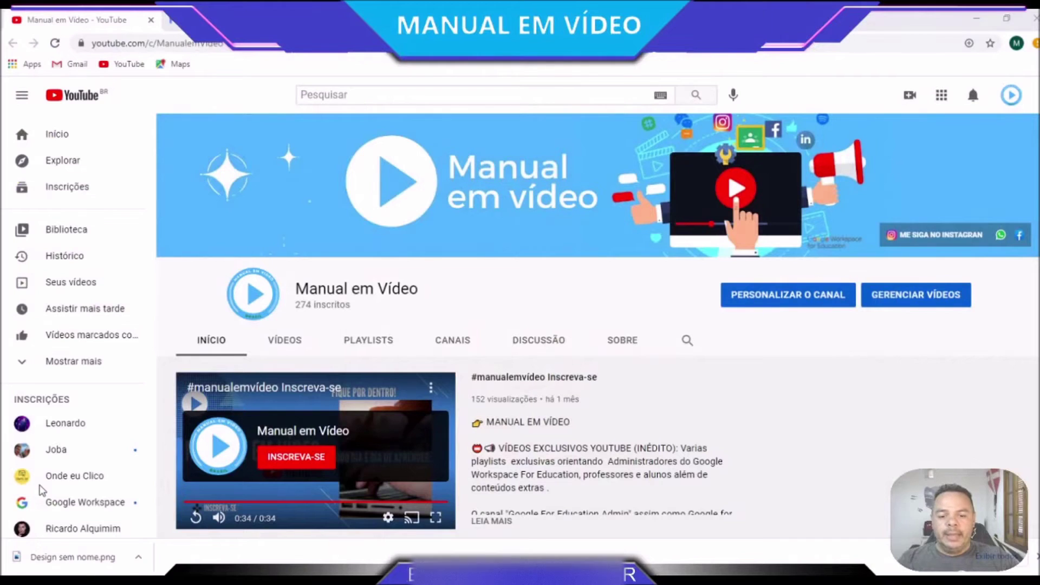
# Bring Chrome forward on the tab showing the 'Simulado Manual em Vídeo' quiz form
pyautogui.click(454, 551)
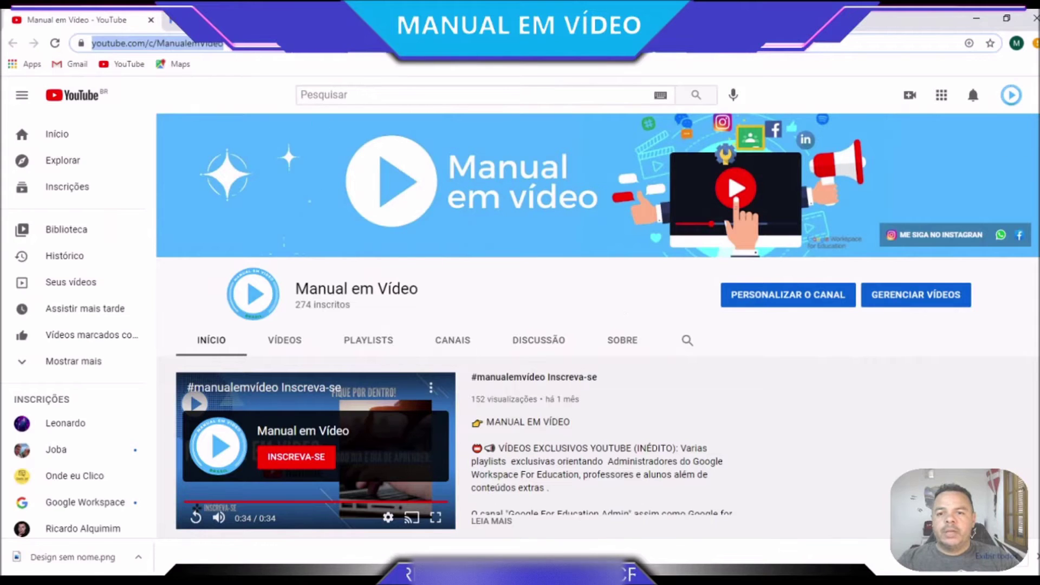
pyautogui.click(379, 20)
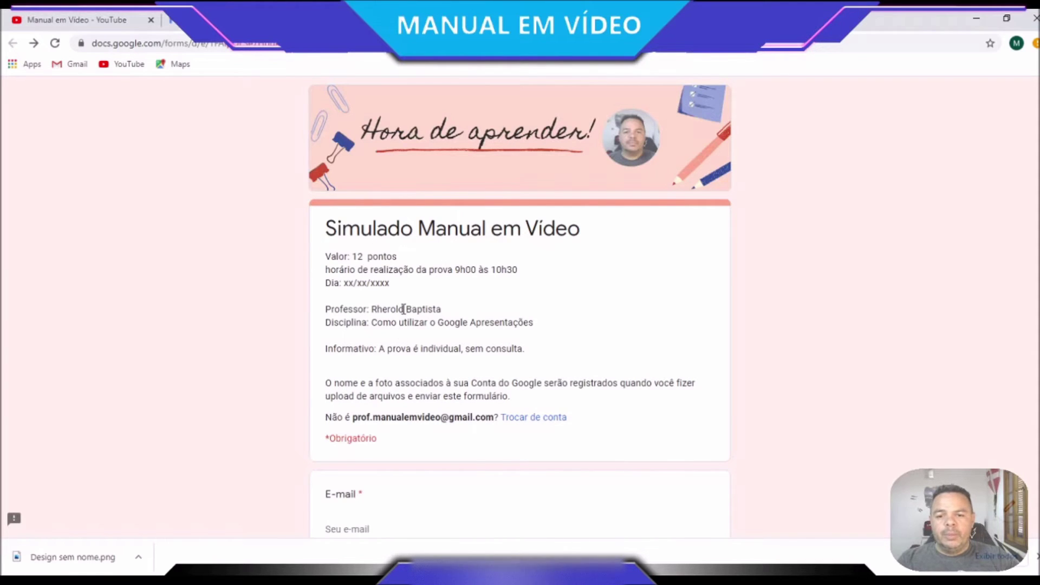
pyautogui.scroll(-3, 458, 249)
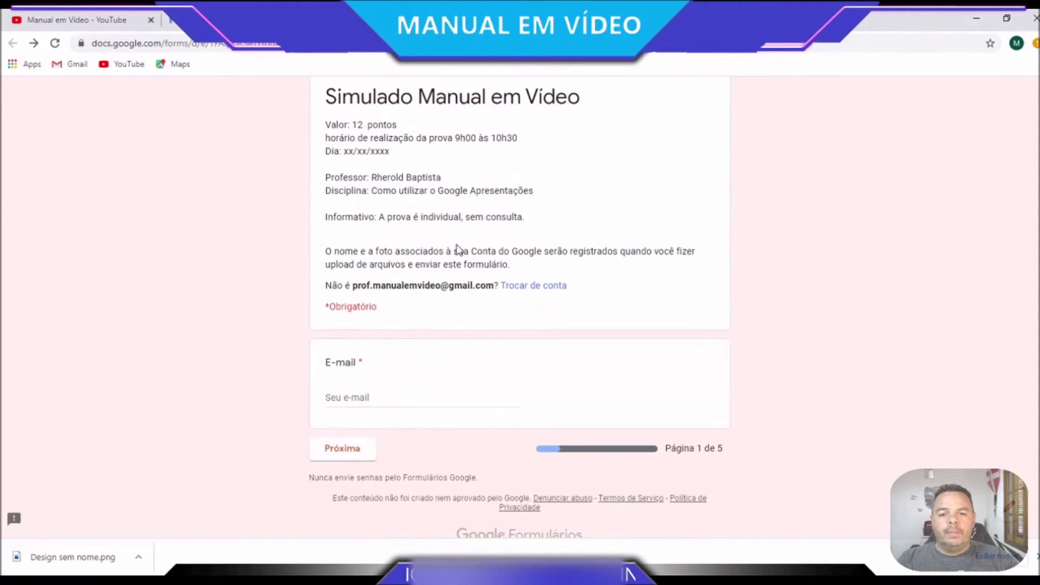
pyautogui.scroll(3, 458, 249)
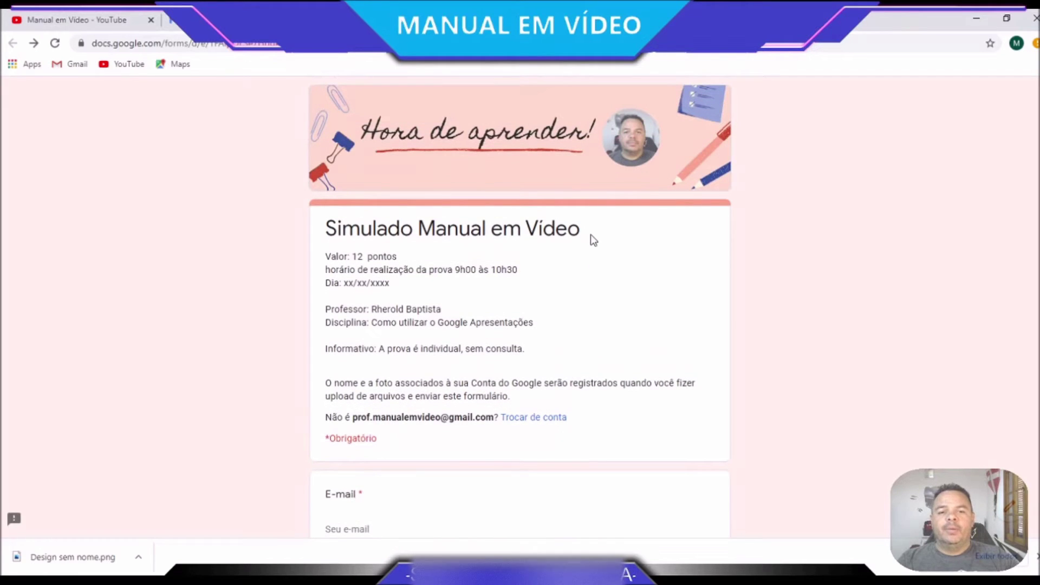
pyautogui.scroll(-3, 591, 235)
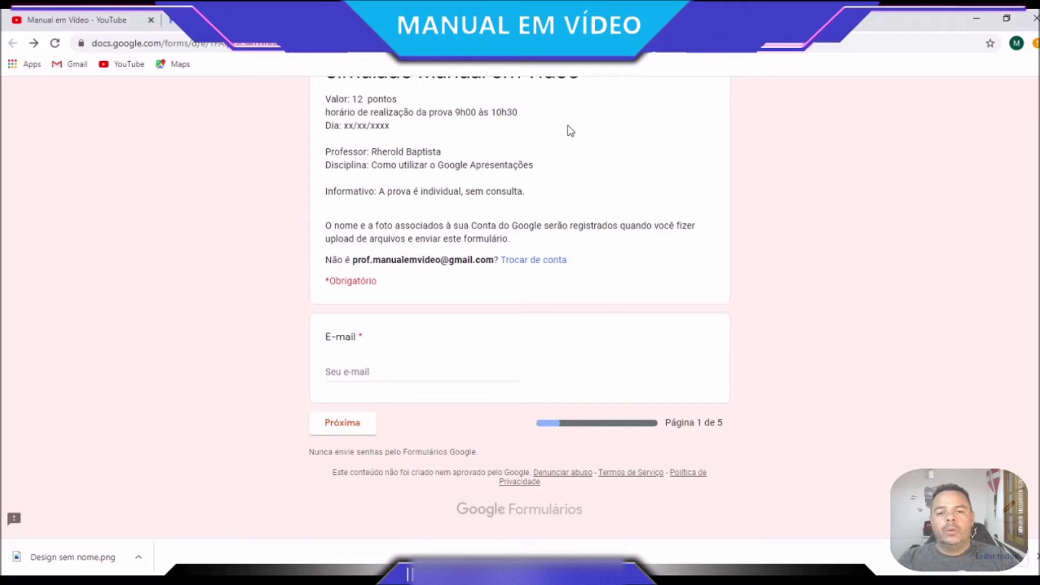
pyautogui.scroll(3, 598, 439)
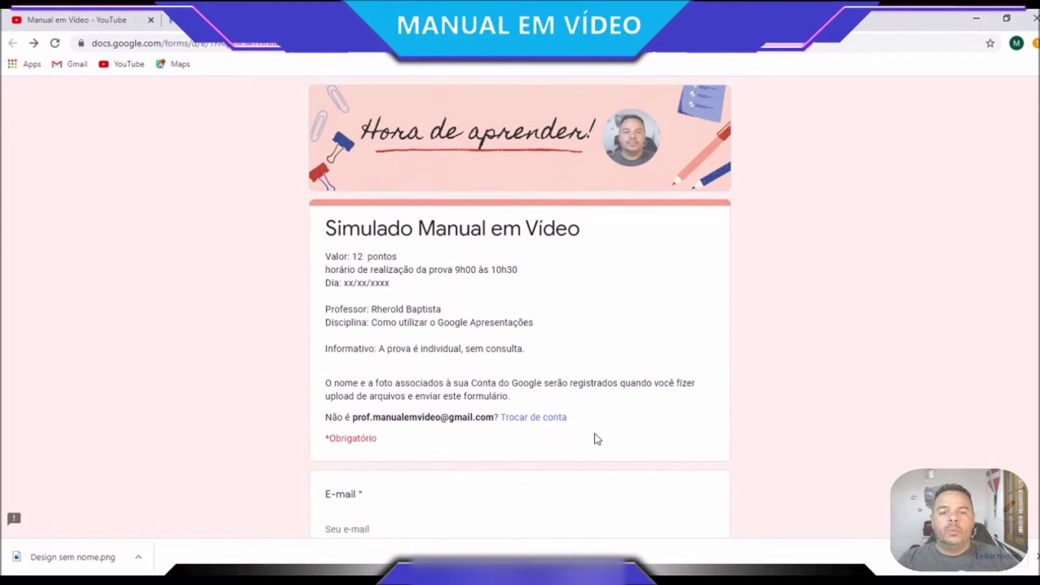
pyautogui.scroll(-1, 596, 438)
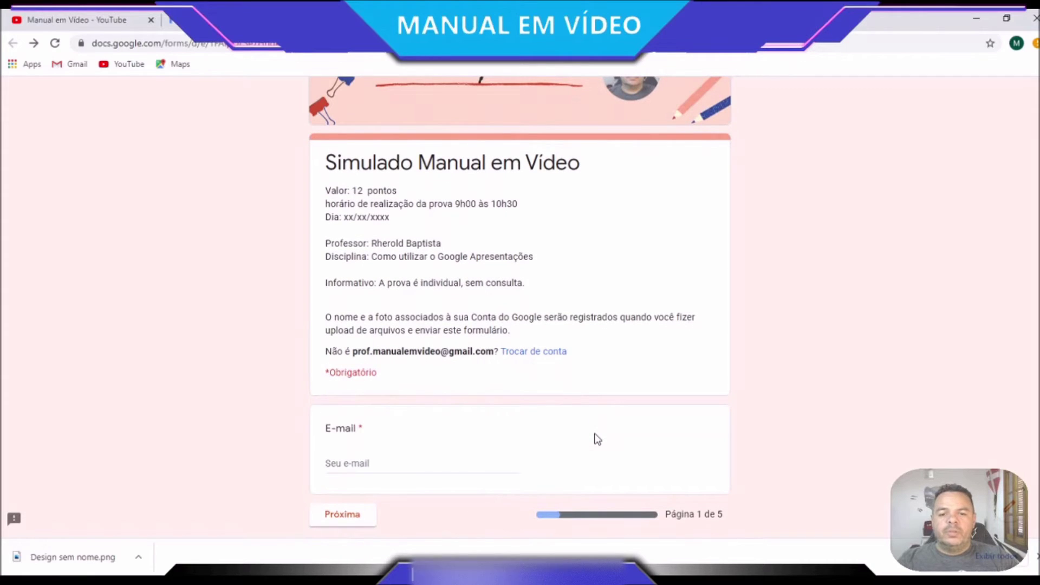
# Answer the E-mail question with the respondent's e-mail address and continue to the next page
pyautogui.click(366, 465)
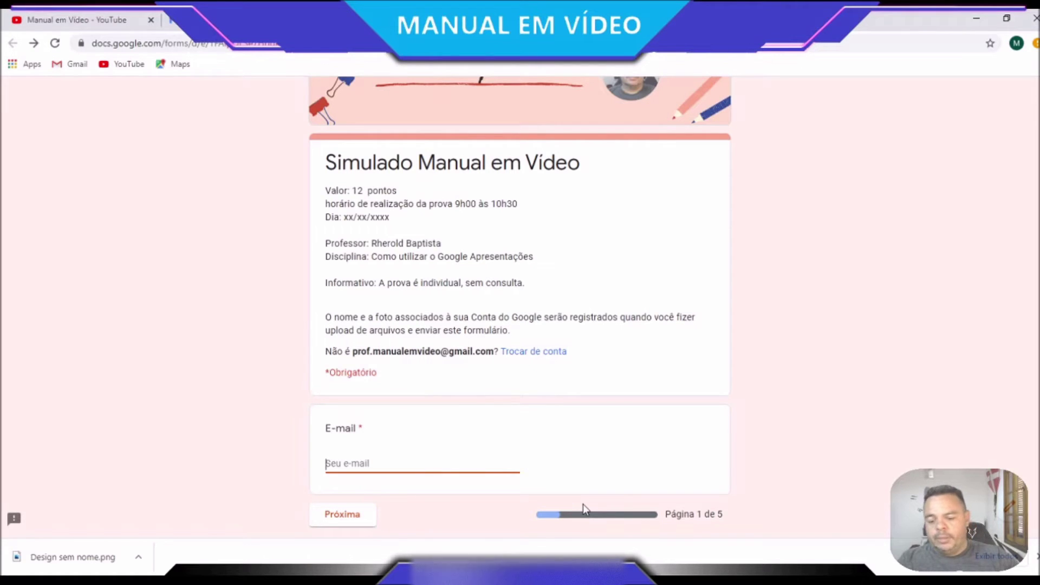
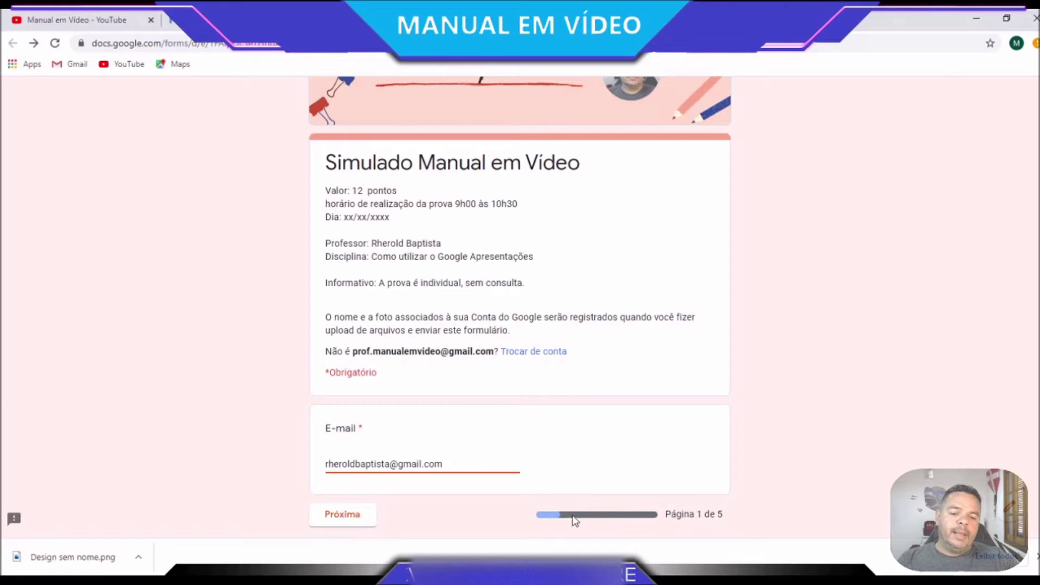
pyautogui.scroll(-1, 622, 524)
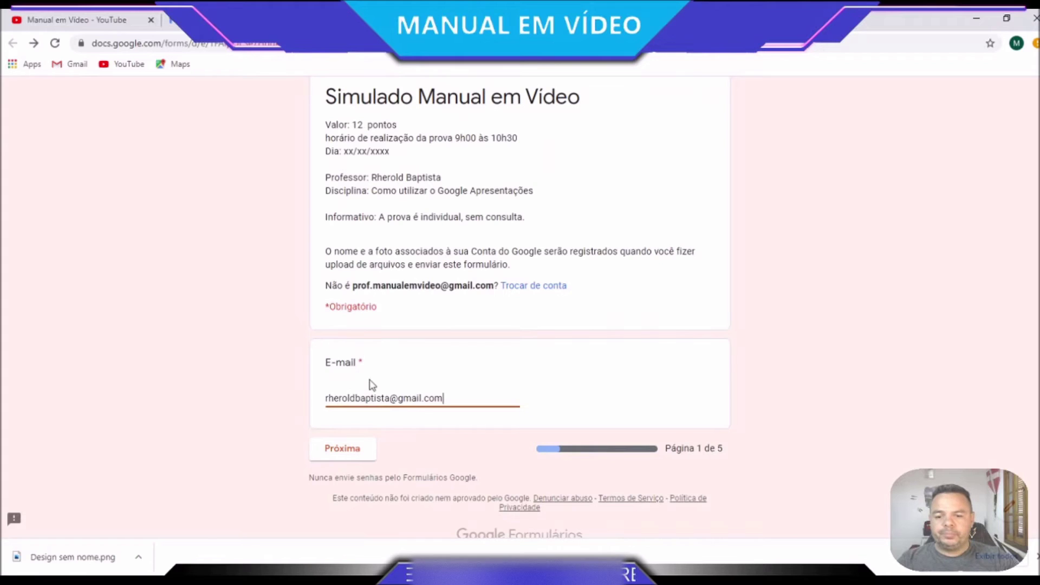
pyautogui.click(358, 449)
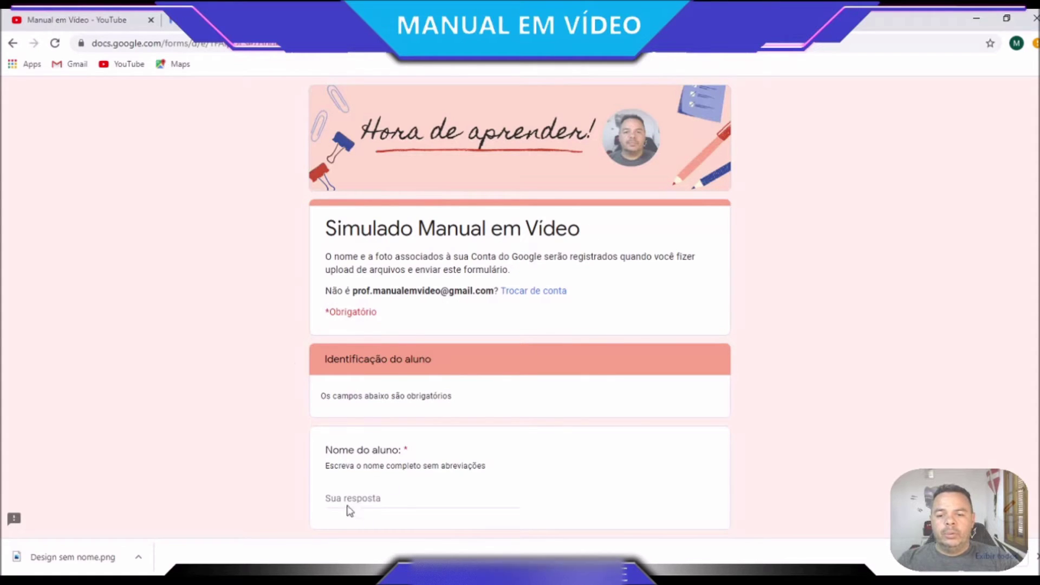
# Enter the student's name in the Nome do aluno field
pyautogui.scroll(-1, 347, 490)
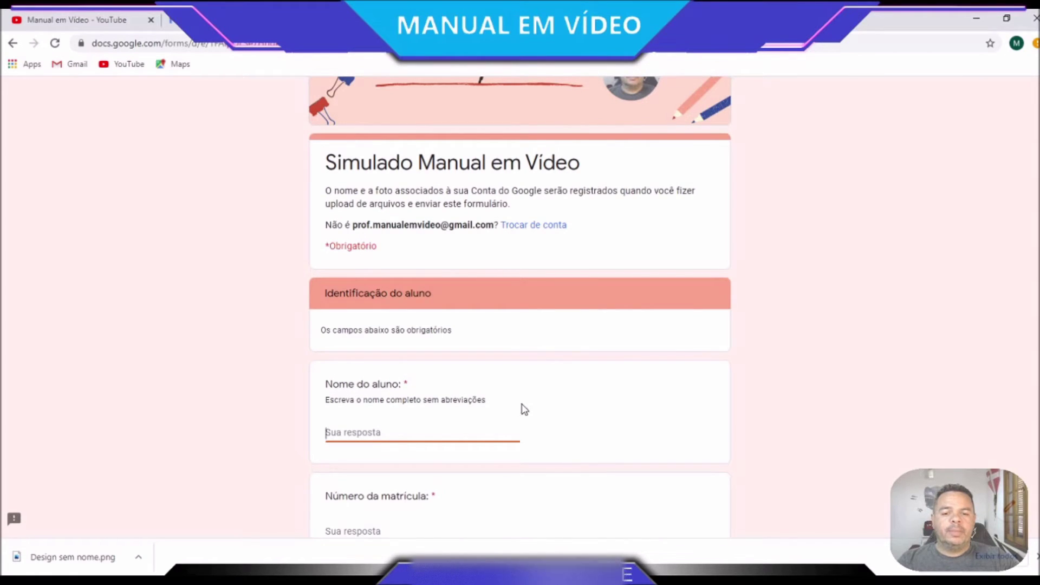
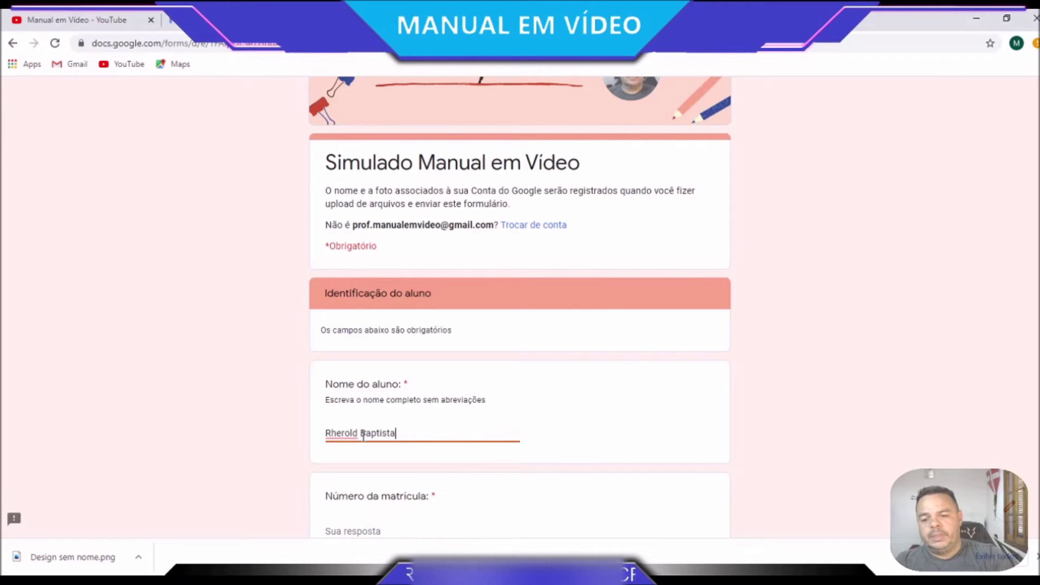
pyautogui.scroll(-3, 363, 436)
# Replace the rejected letter in Número da matrícula with 33 and advance to Identificação da Turma
pyautogui.click(374, 398)
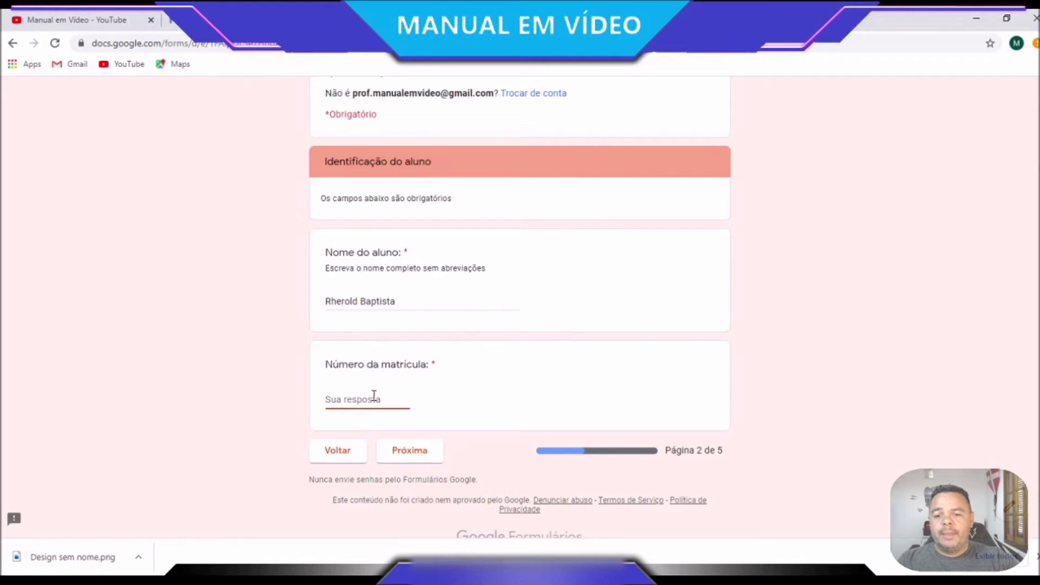
pyautogui.write('aaa')
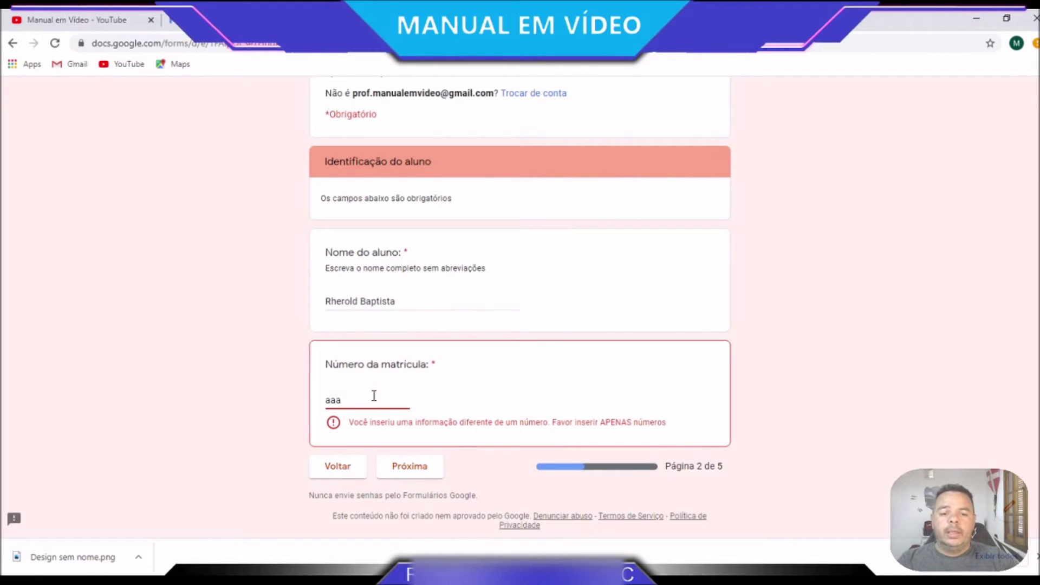
pyautogui.moveTo(352, 422); pyautogui.dragTo(593, 423)
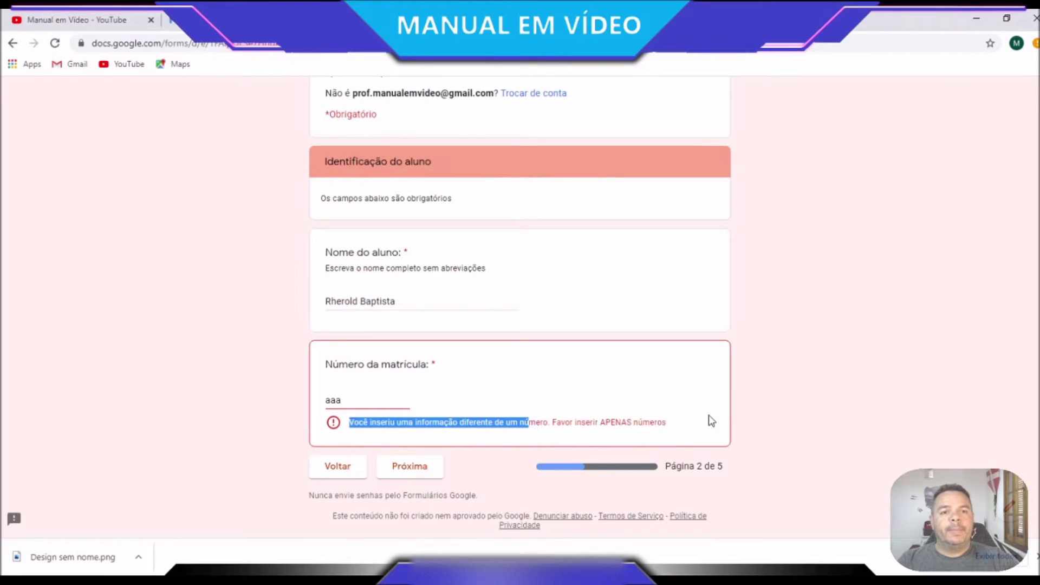
pyautogui.moveTo(360, 401); pyautogui.dragTo(254, 404)
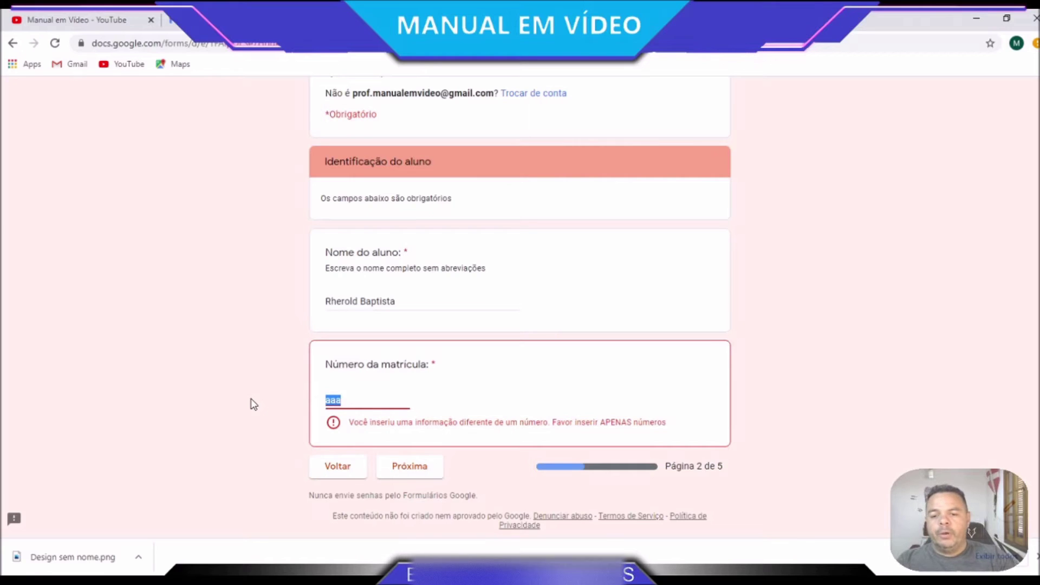
pyautogui.write('33')
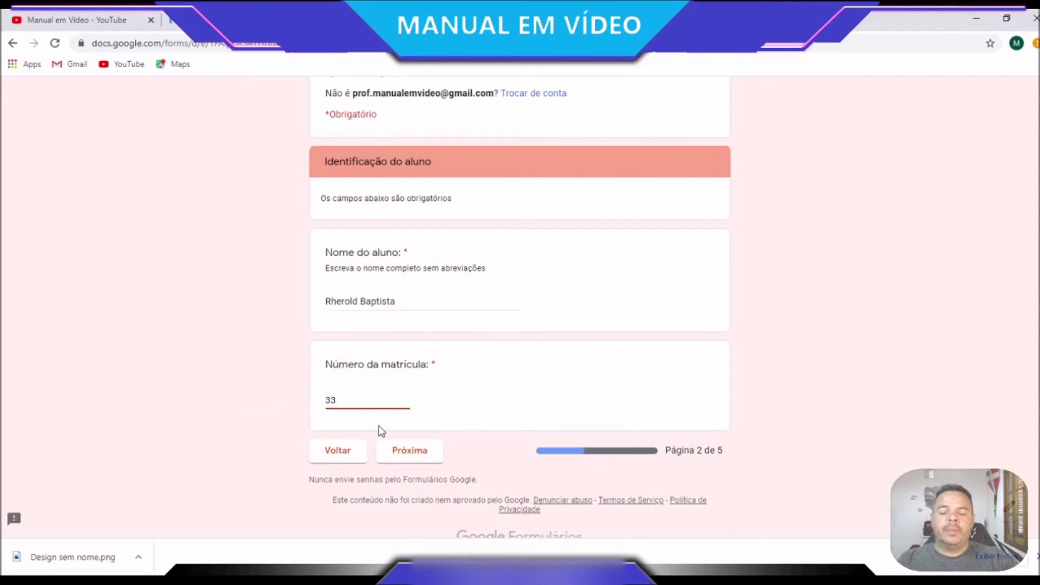
pyautogui.click(415, 461)
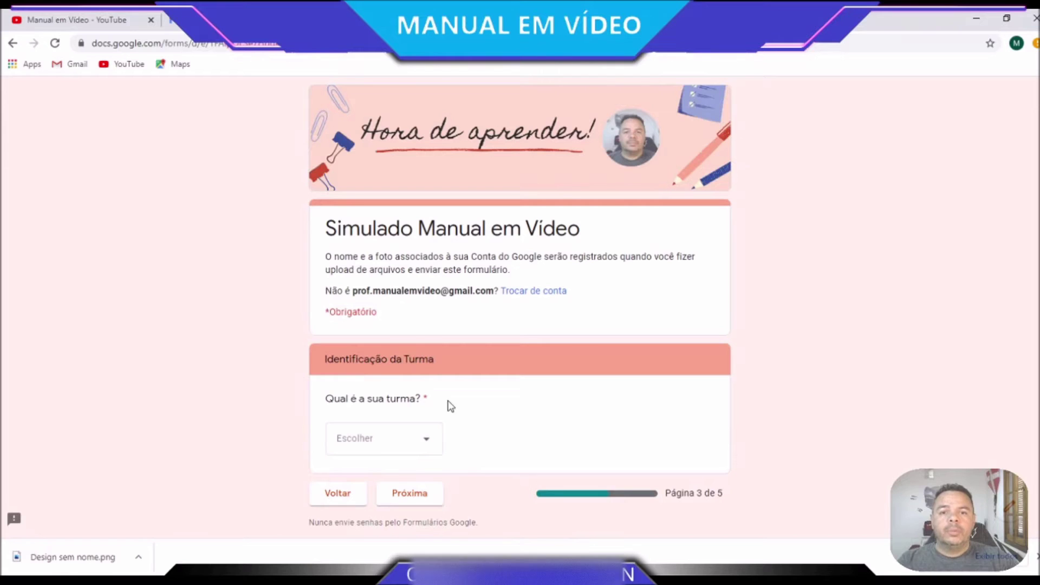
# Pick 2º ANO A from the class dropdown and advance to the Simulado section
pyautogui.click(427, 446)
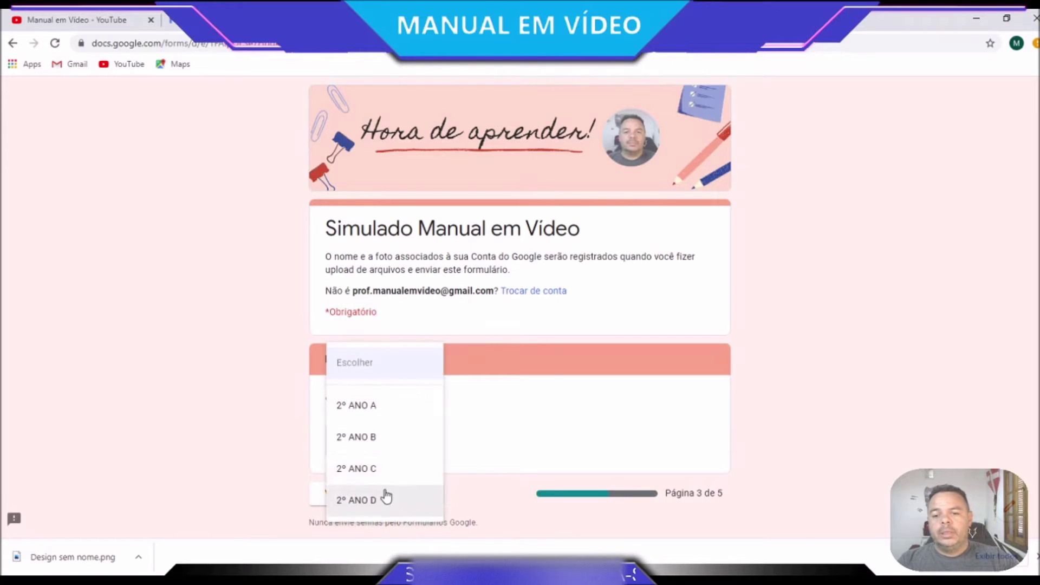
pyautogui.click(381, 407)
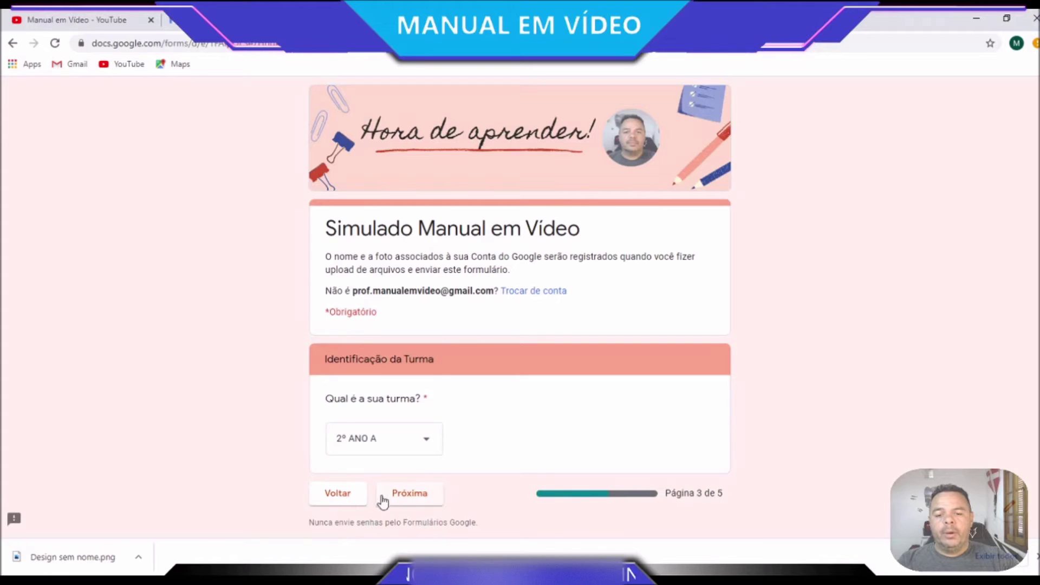
pyautogui.click(402, 495)
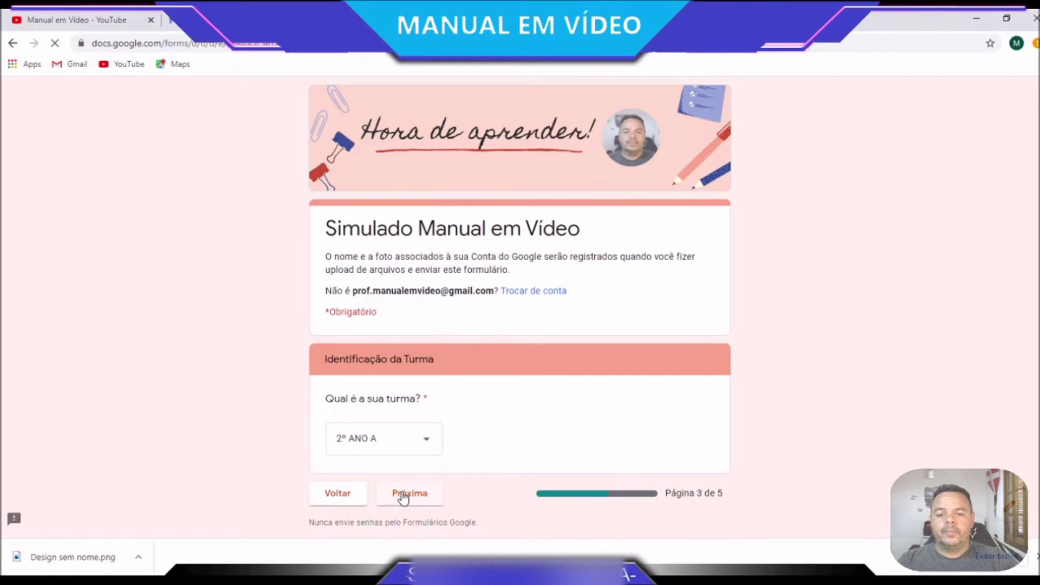
pyautogui.scroll(-4, 407, 496)
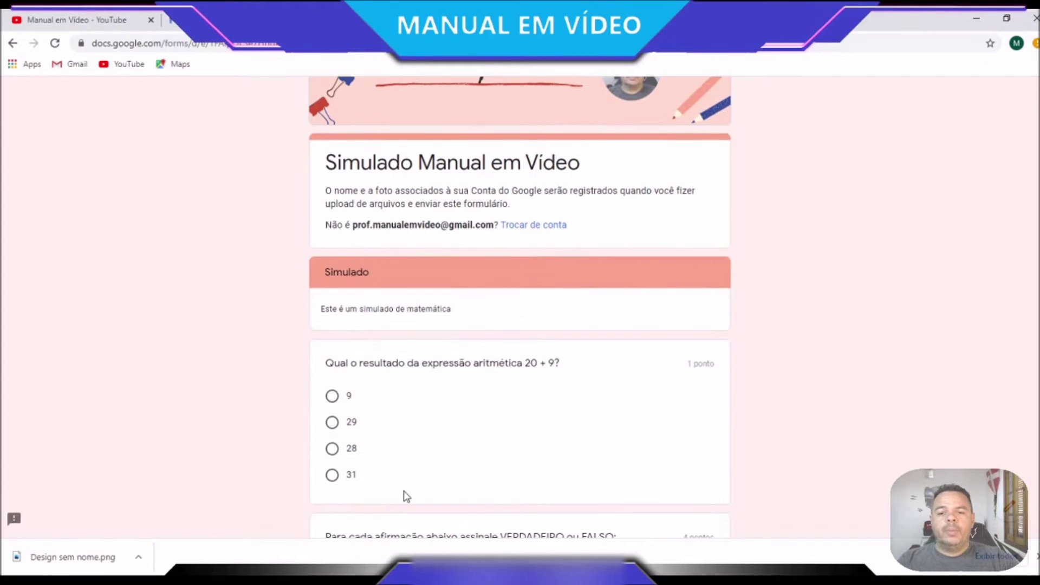
# Answer 29 for the 20 + 9 question
pyautogui.scroll(2, 407, 496)
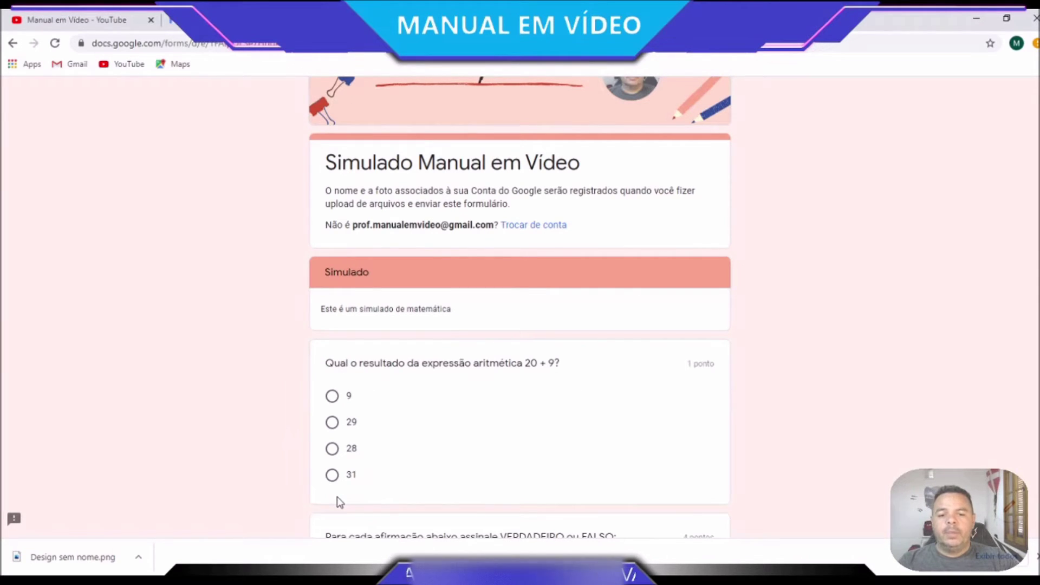
pyautogui.moveTo(689, 363); pyautogui.dragTo(717, 367)
pyautogui.scroll(-1, 699, 517)
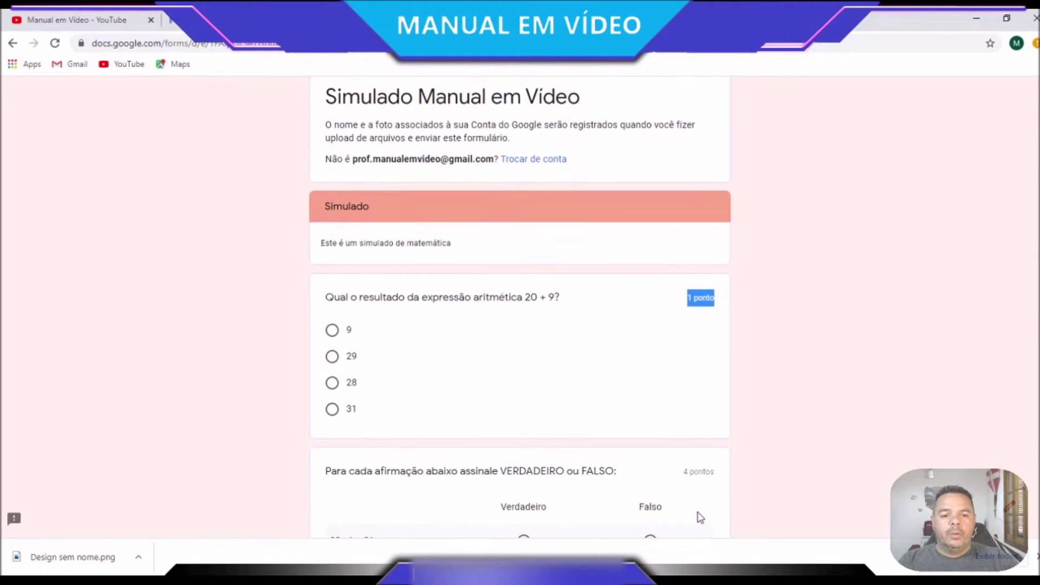
pyautogui.click(333, 356)
pyautogui.scroll(-3, 650, 543)
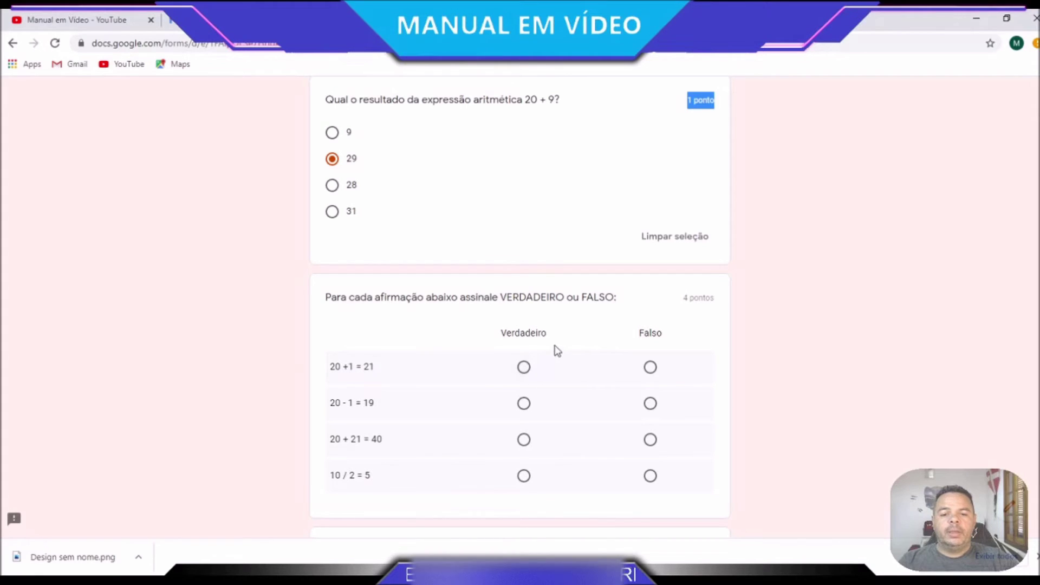
# Mark the grid rows Verdadeiro, Verdadeiro, Falso (20 + 21 = 40), Verdadeiro
pyautogui.click(526, 369)
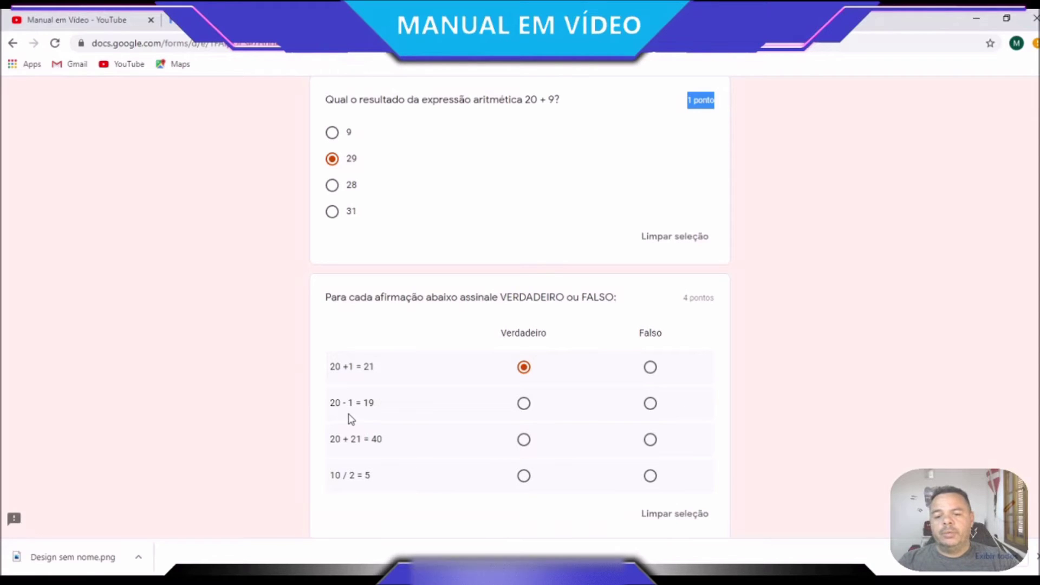
pyautogui.click(525, 407)
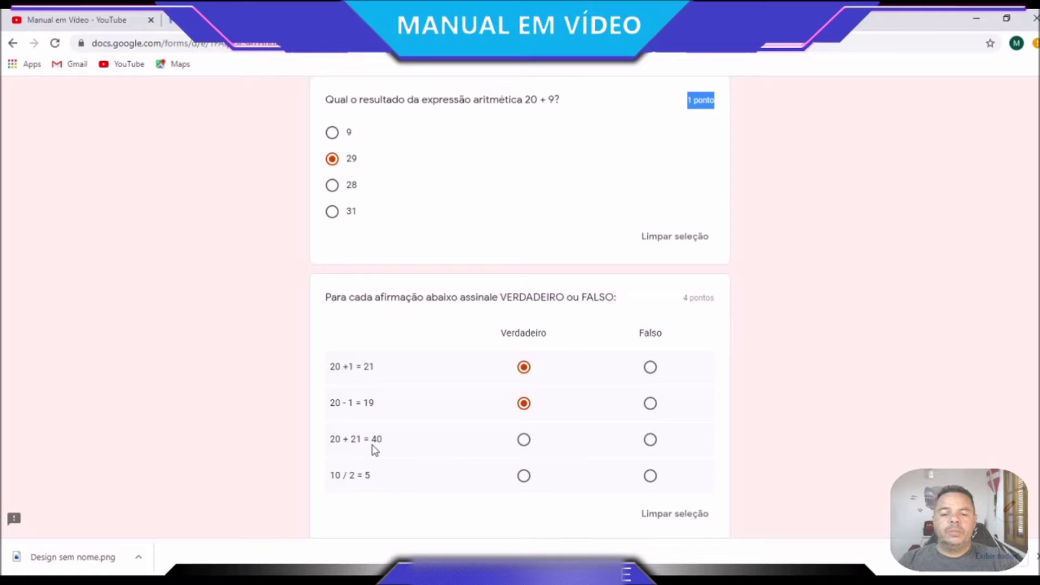
pyautogui.click(651, 441)
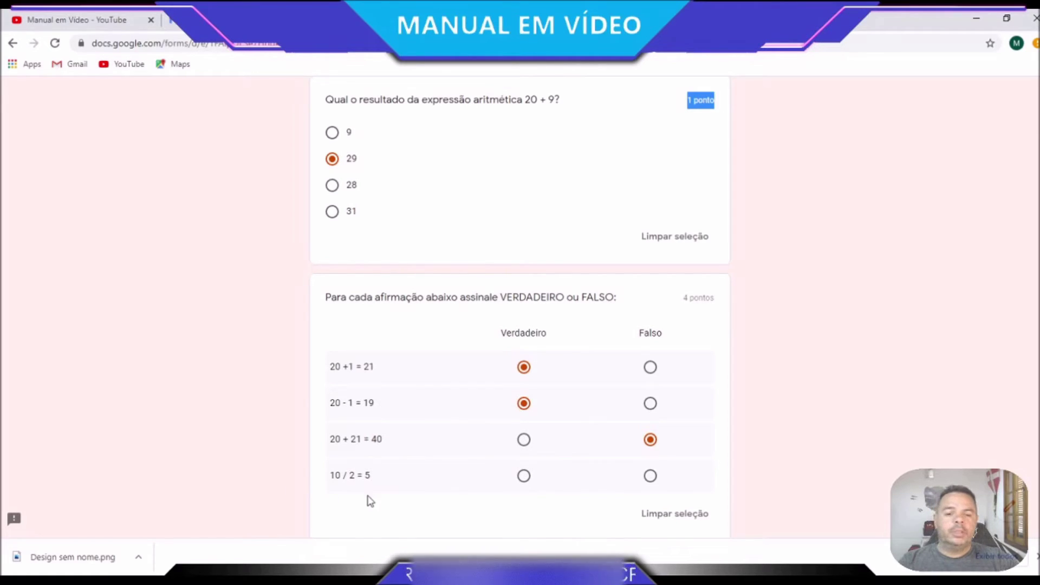
pyautogui.click(524, 476)
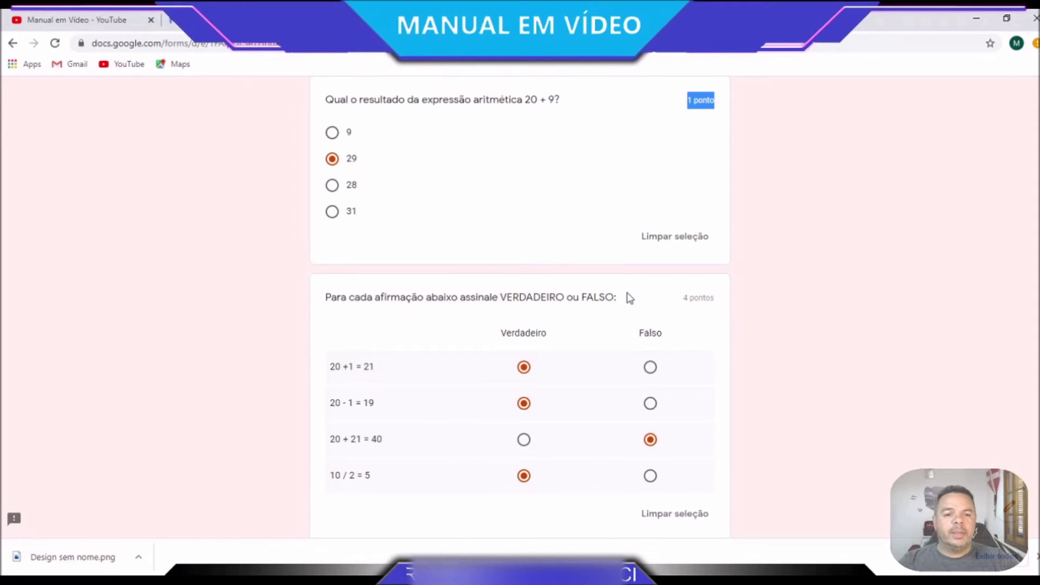
# Tick results 4, 10, 30 and 27 for 2+2, 5+5, 25+5 and 26+1
pyautogui.scroll(-1, 630, 299)
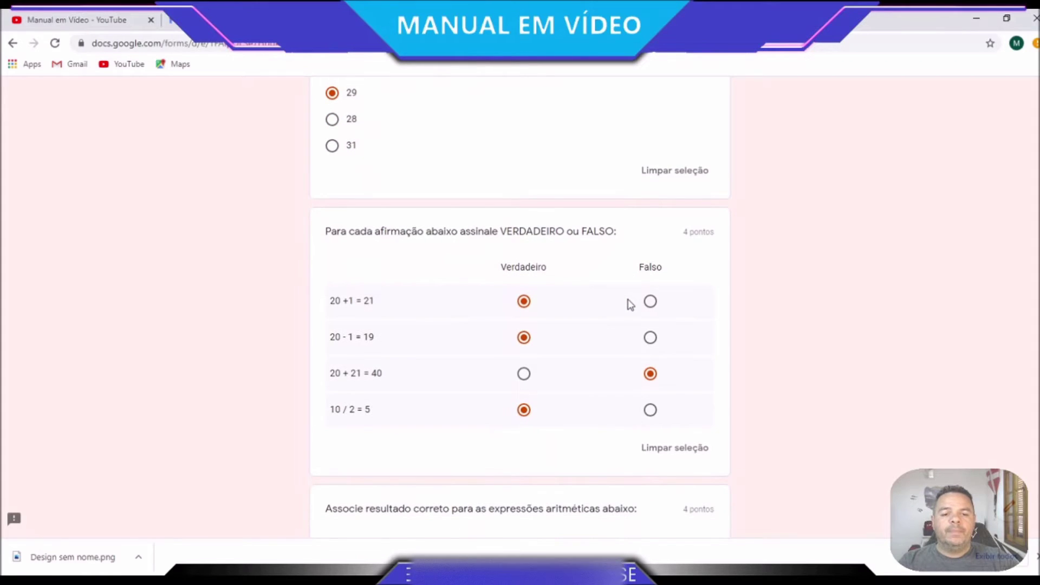
pyautogui.scroll(-3, 630, 304)
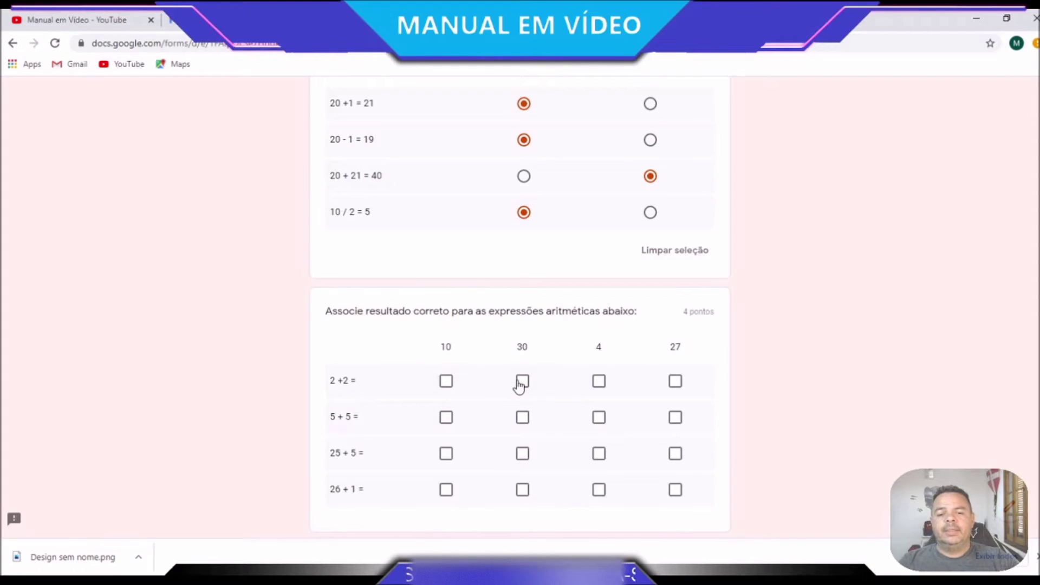
pyautogui.click(601, 383)
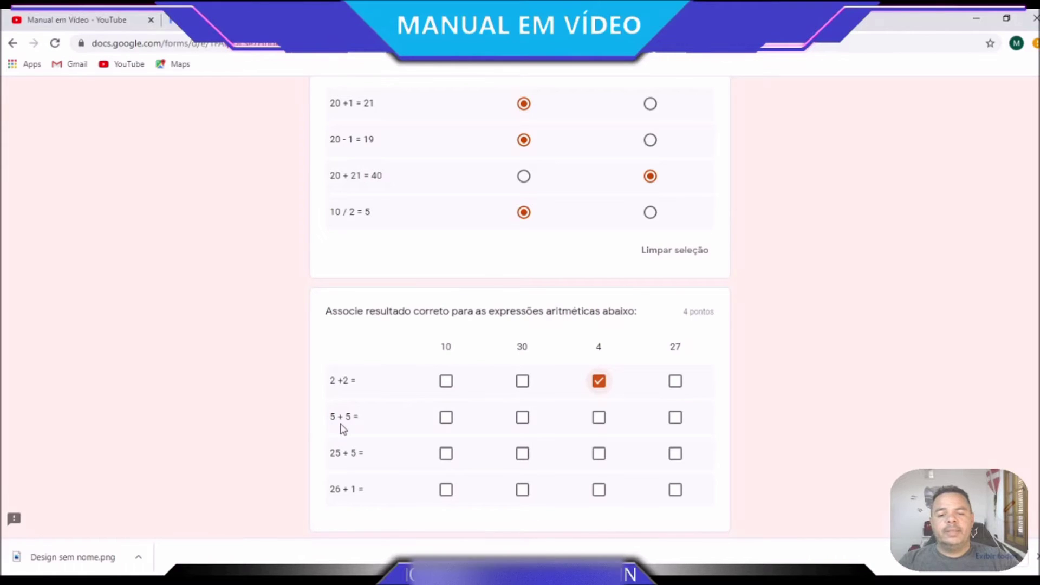
pyautogui.click(445, 418)
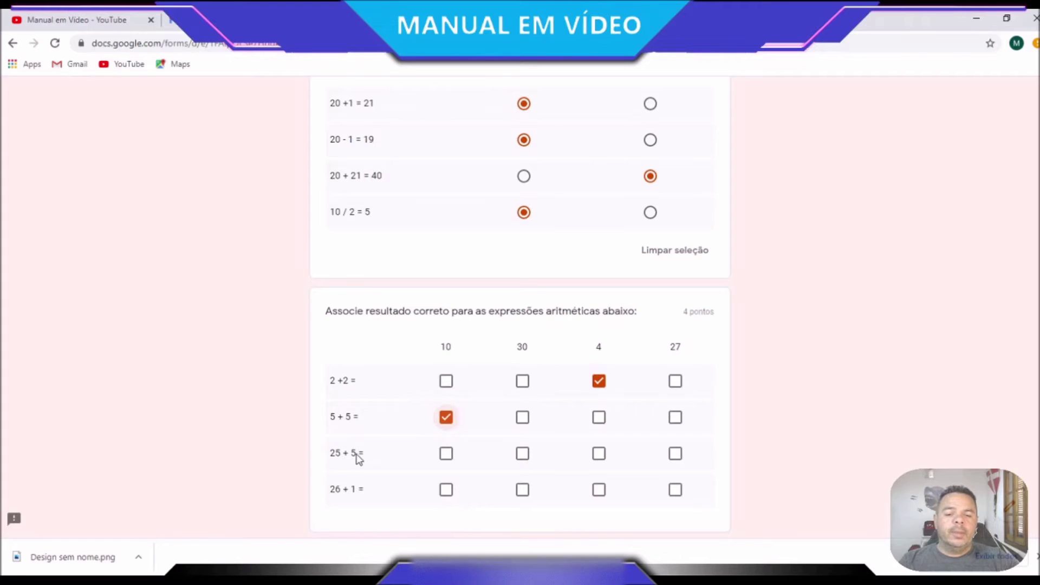
pyautogui.click(523, 456)
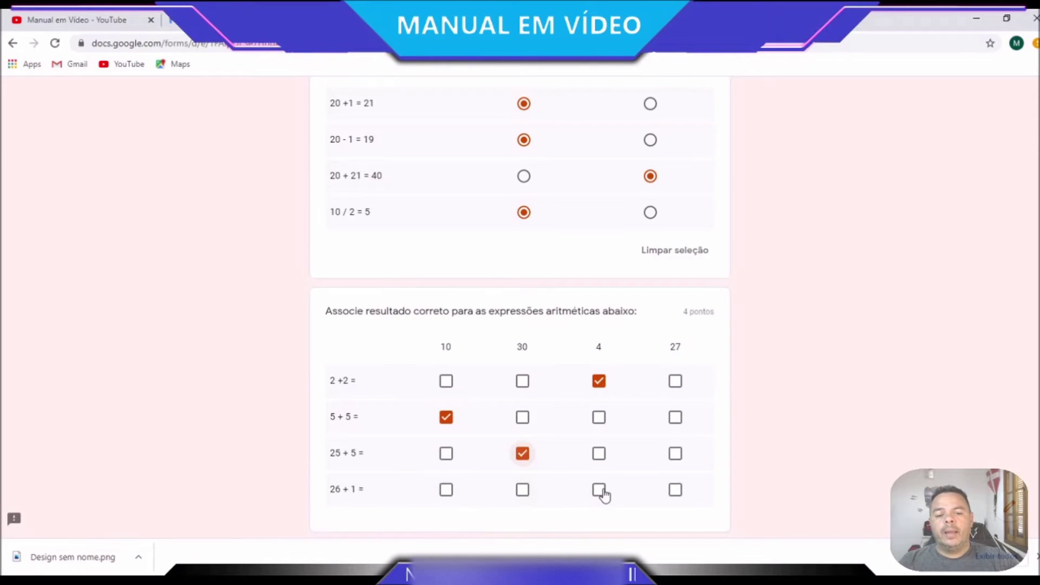
pyautogui.click(677, 496)
pyautogui.scroll(-4, 390, 467)
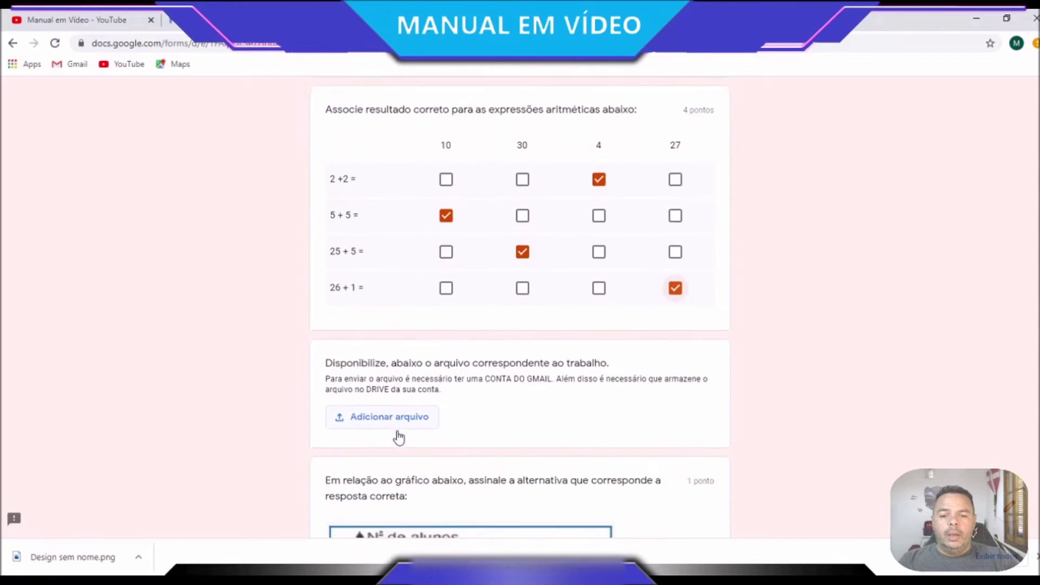
# Highlight the upload instructions text in the form
pyautogui.scroll(-1, 400, 438)
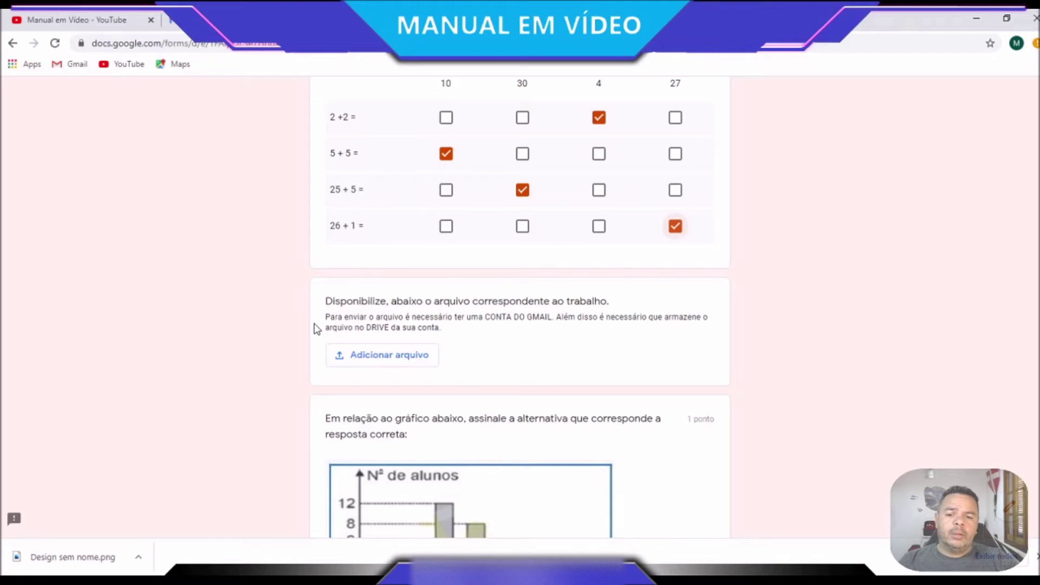
pyautogui.moveTo(327, 319); pyautogui.dragTo(549, 314)
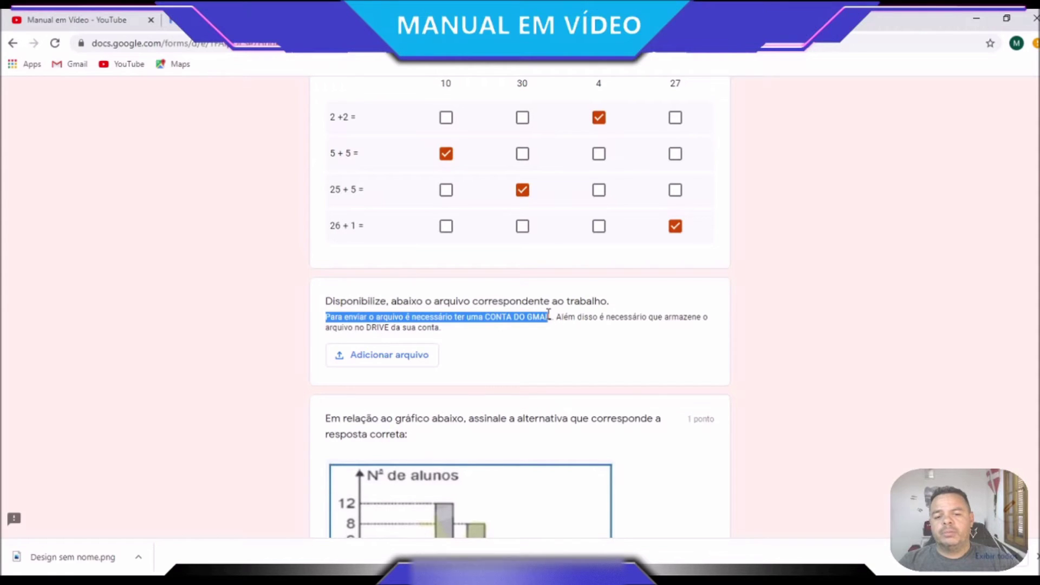
pyautogui.moveTo(552, 316); pyautogui.dragTo(410, 339)
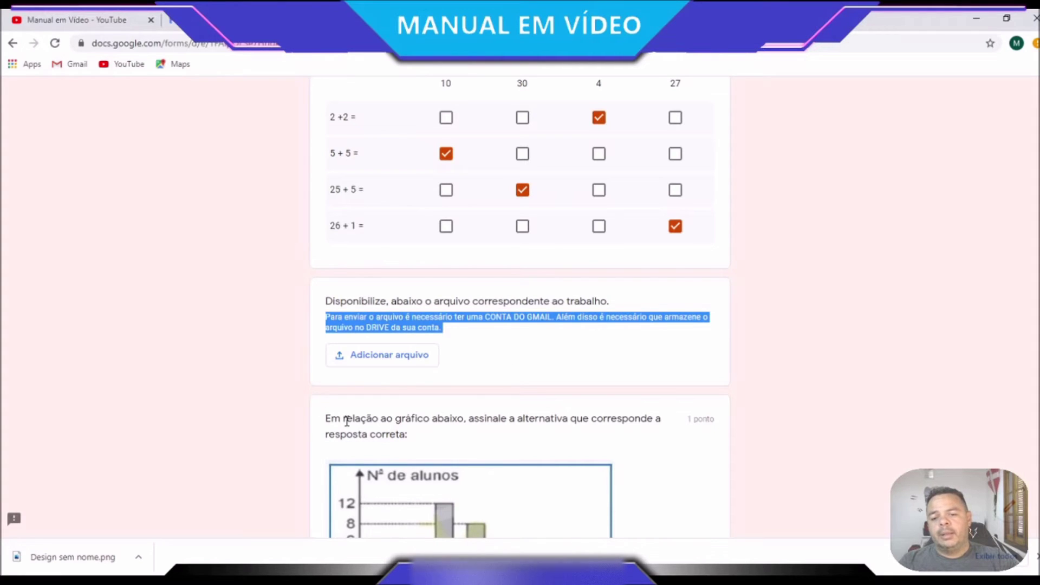
# Answer the bar-chart question with '6 alunos tiraram nota 6', replacing the '16' choice
pyautogui.scroll(-1, 501, 410)
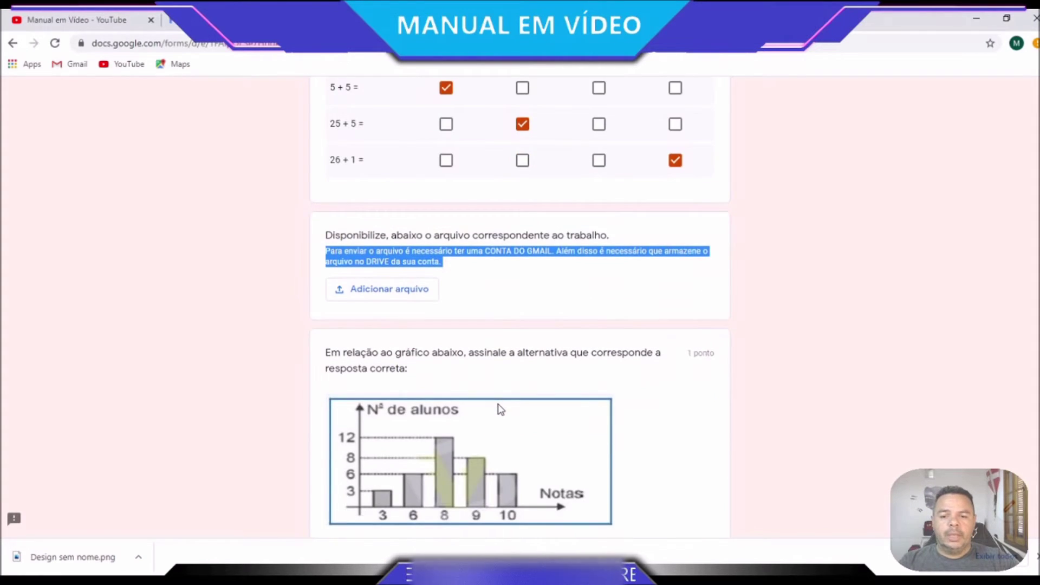
pyautogui.scroll(-1, 500, 410)
pyautogui.scroll(-1, 498, 407)
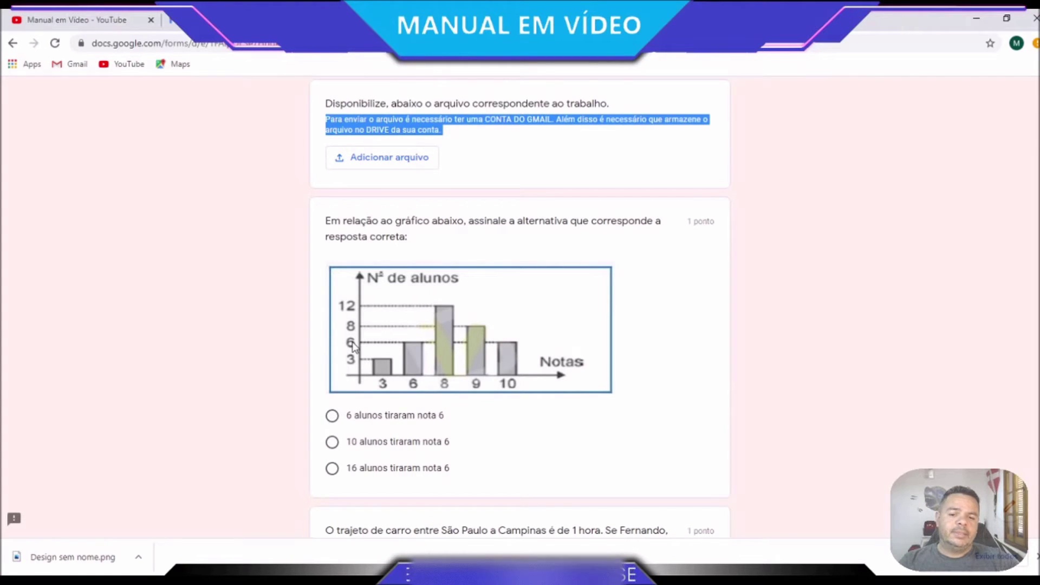
pyautogui.moveTo(322, 230); pyautogui.dragTo(422, 226)
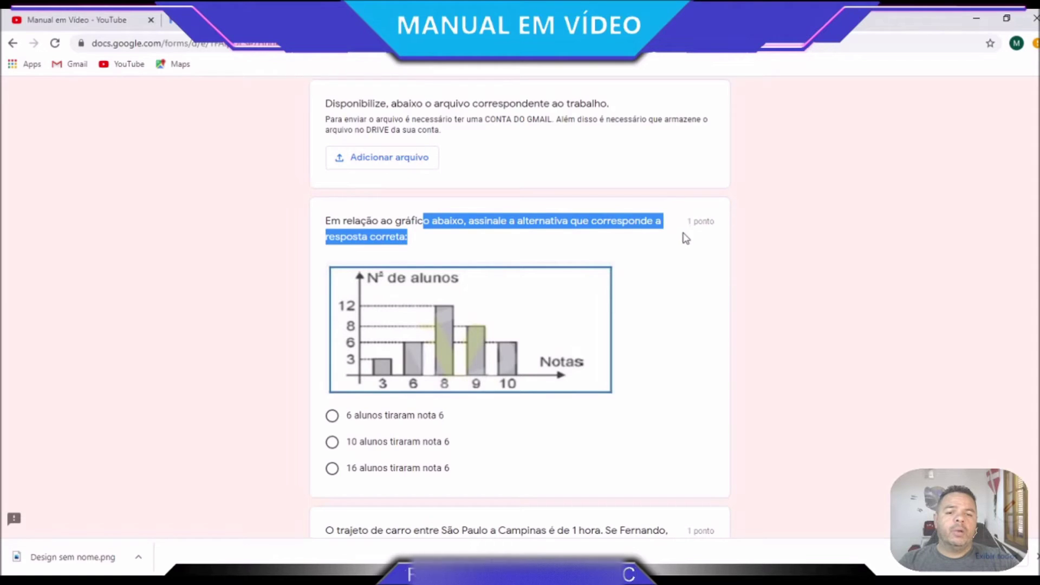
pyautogui.click(548, 480)
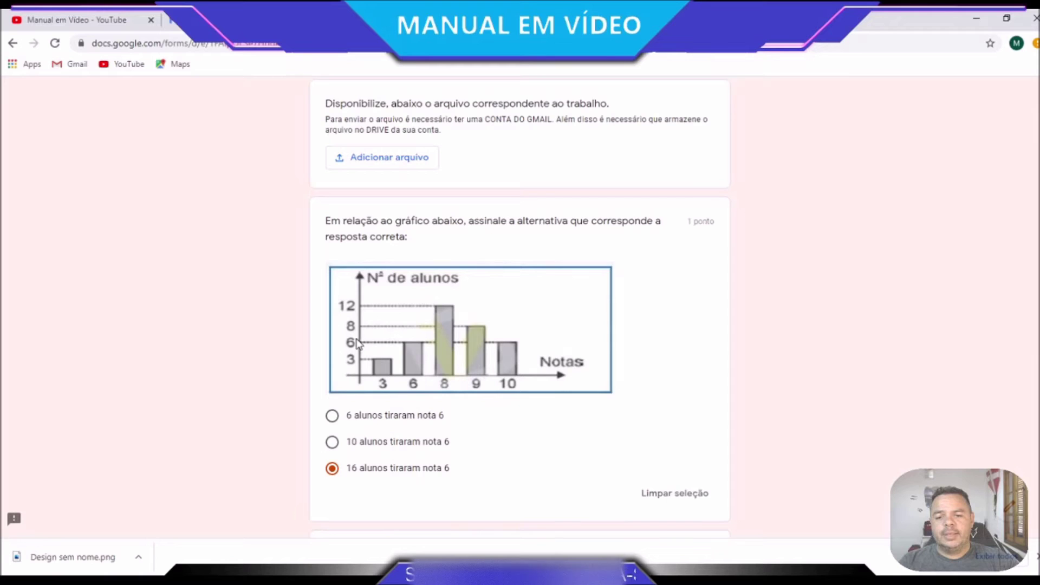
pyautogui.click(332, 416)
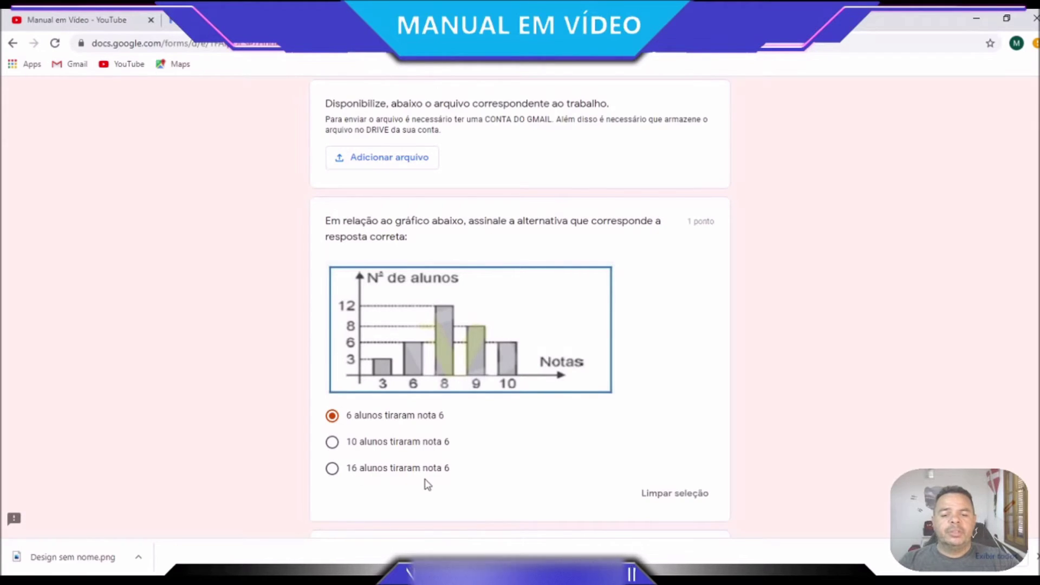
# Enter 08:00 as the car-trip arrival time
pyautogui.scroll(-1, 519, 455)
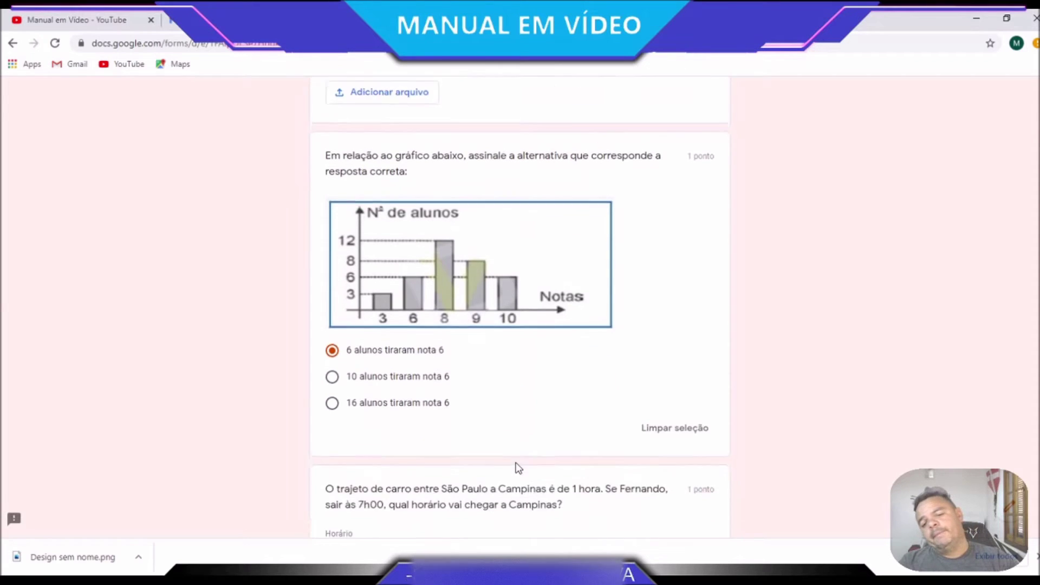
pyautogui.scroll(-1, 518, 466)
pyautogui.scroll(-1, 518, 451)
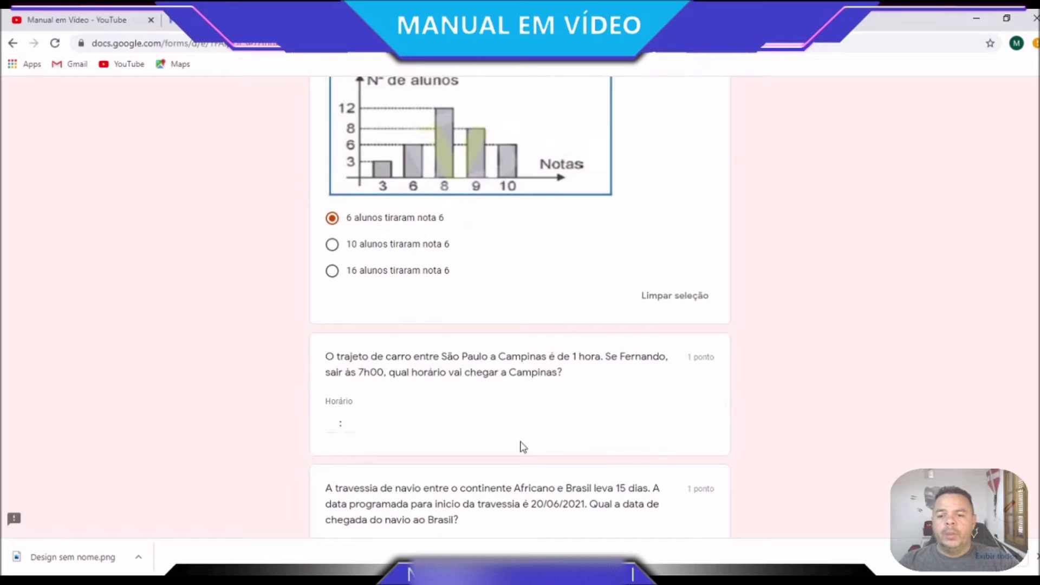
pyautogui.scroll(-1, 691, 408)
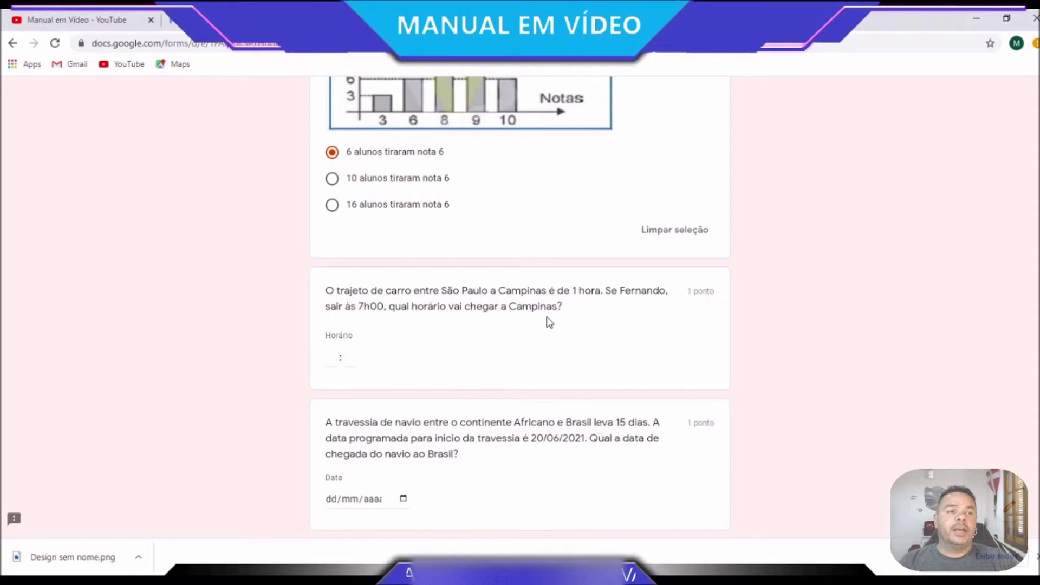
pyautogui.click(330, 357)
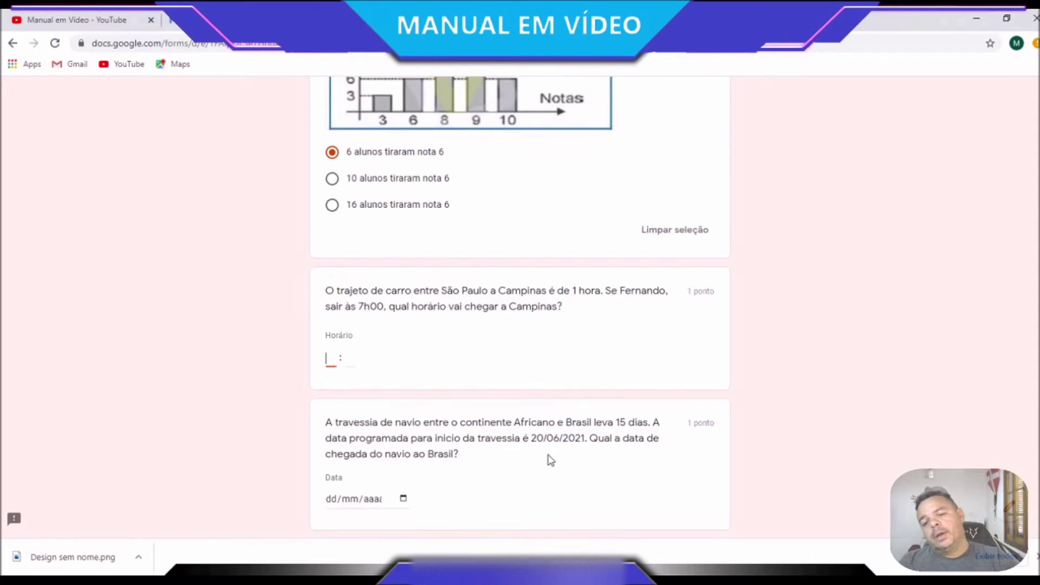
pyautogui.write('08 : ')
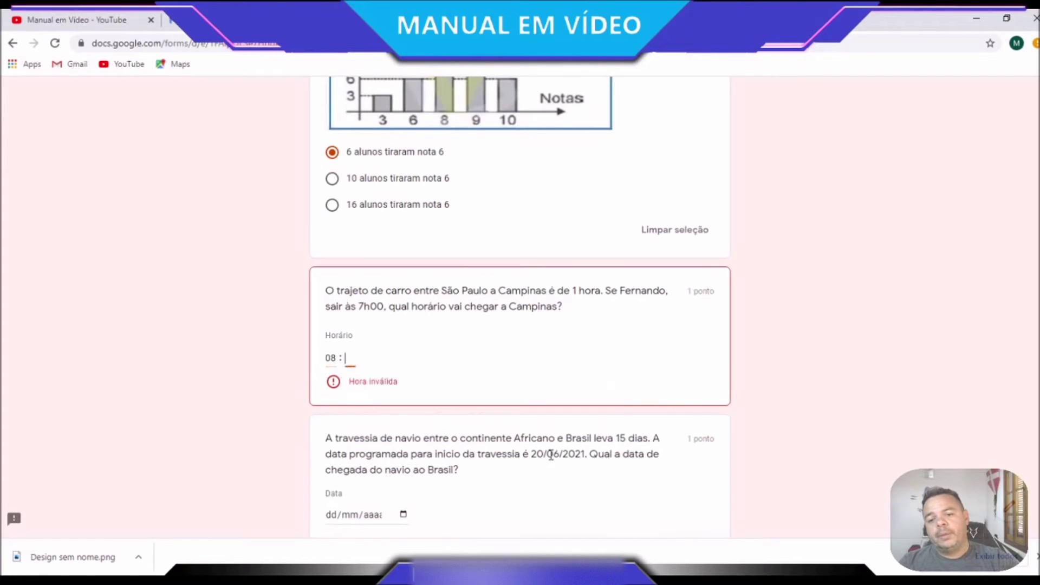
pyautogui.write('00')
pyautogui.click(528, 509)
# Fill in the ship-arrival date field starting with 05/07
pyautogui.scroll(-3, 531, 509)
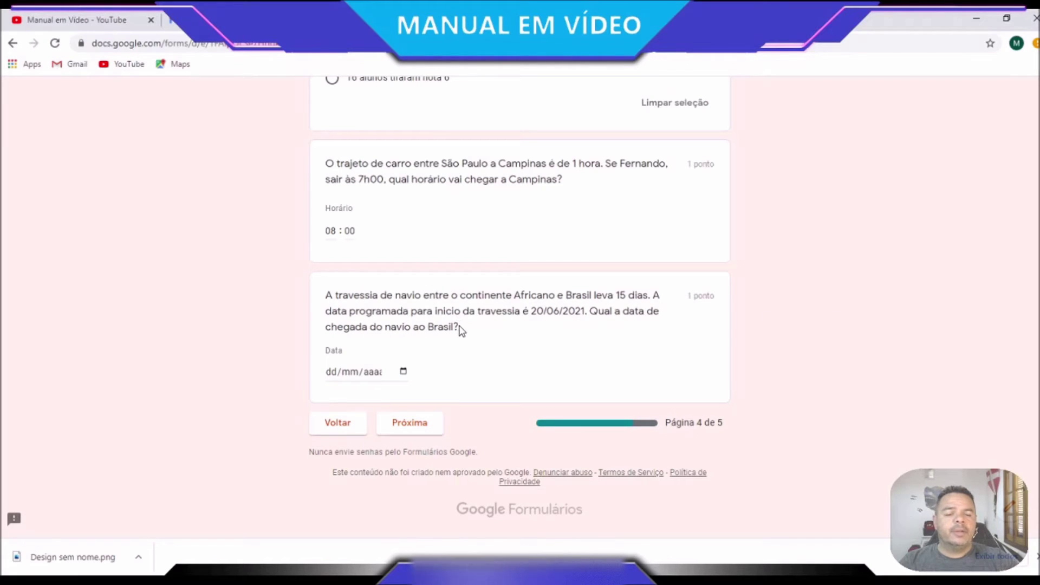
pyautogui.click(402, 372)
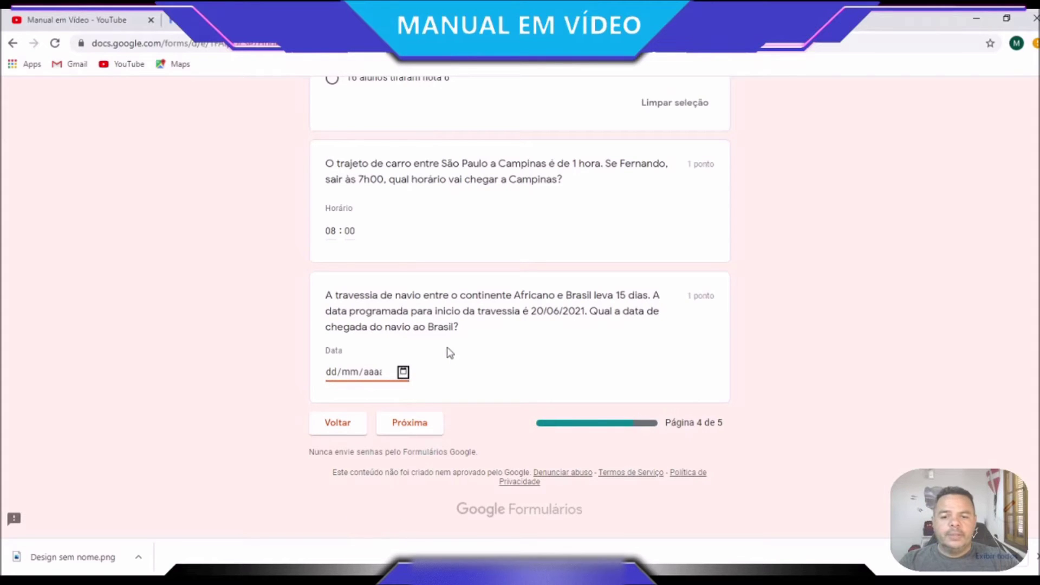
pyautogui.click(485, 347)
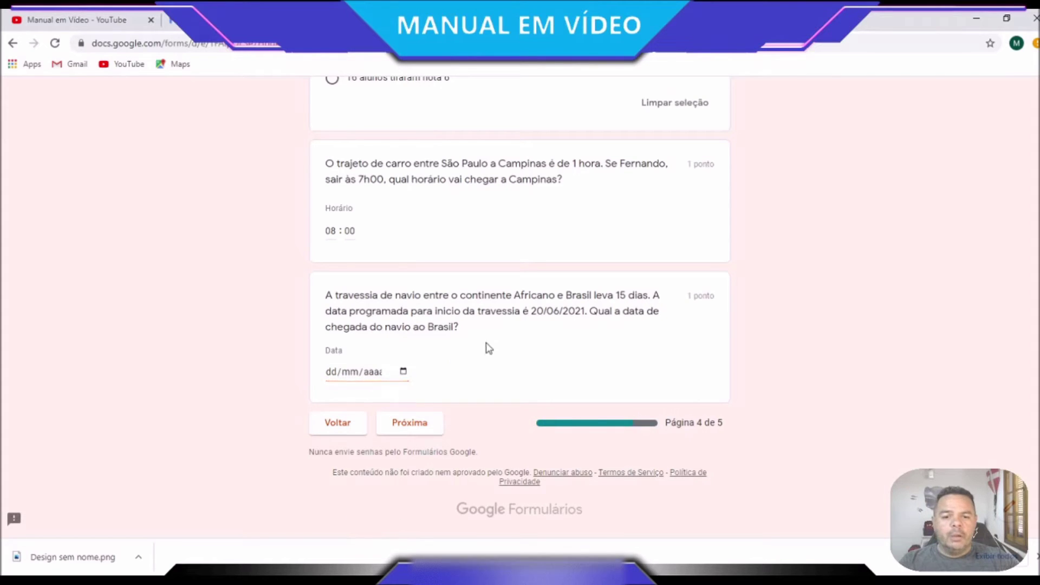
pyautogui.click(330, 377)
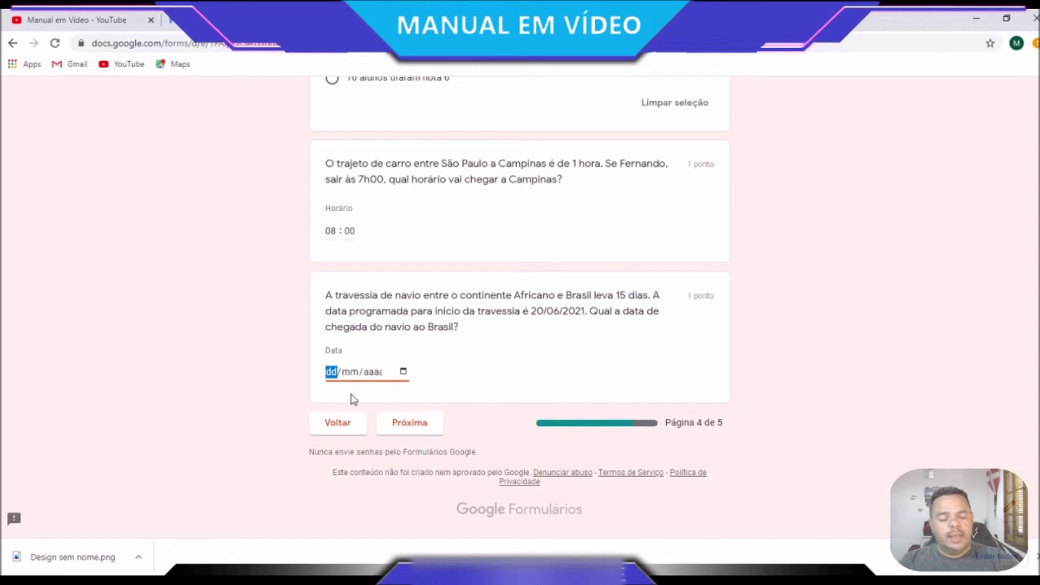
pyautogui.write('05/')
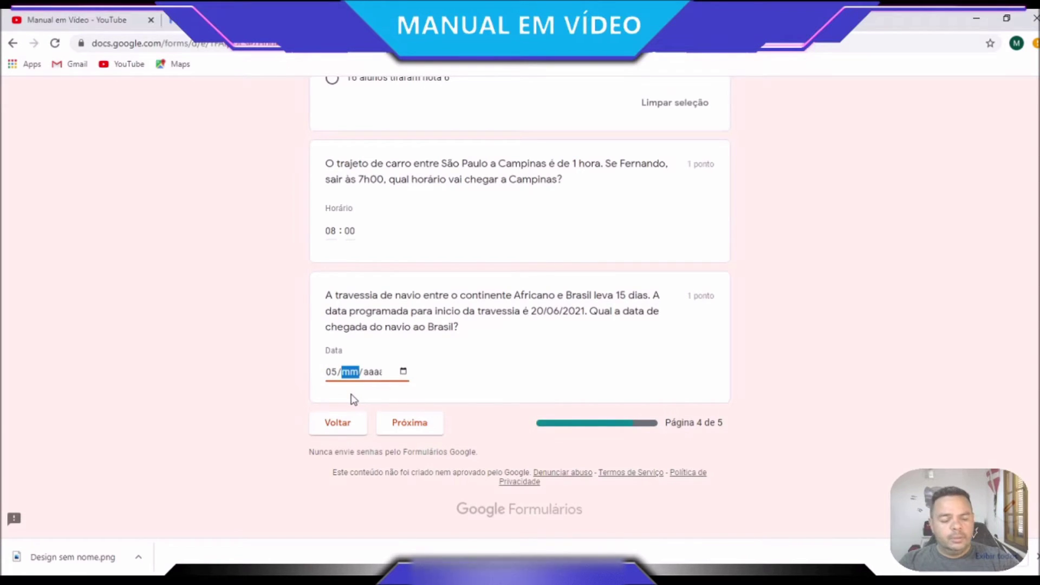
pyautogui.write('07/00')
pyautogui.write('20')
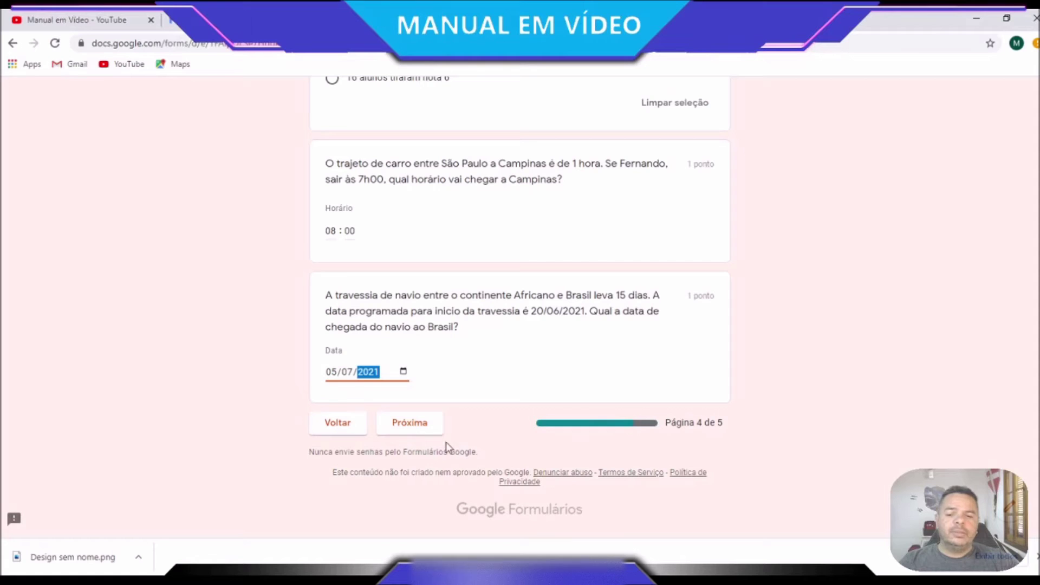
# On the last page rate the difficulty 3 and submit the quiz
pyautogui.click(417, 428)
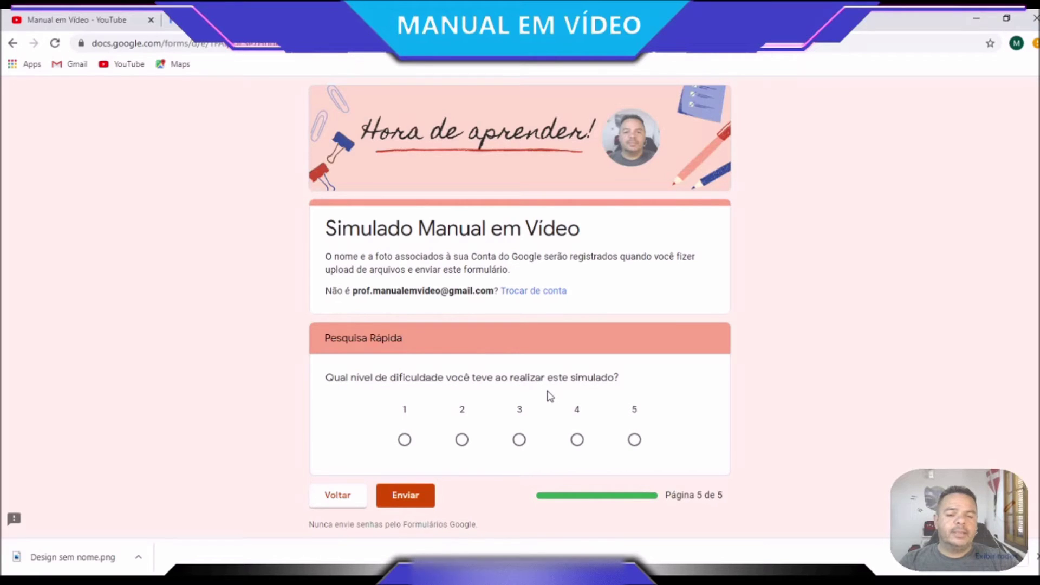
pyautogui.click(521, 442)
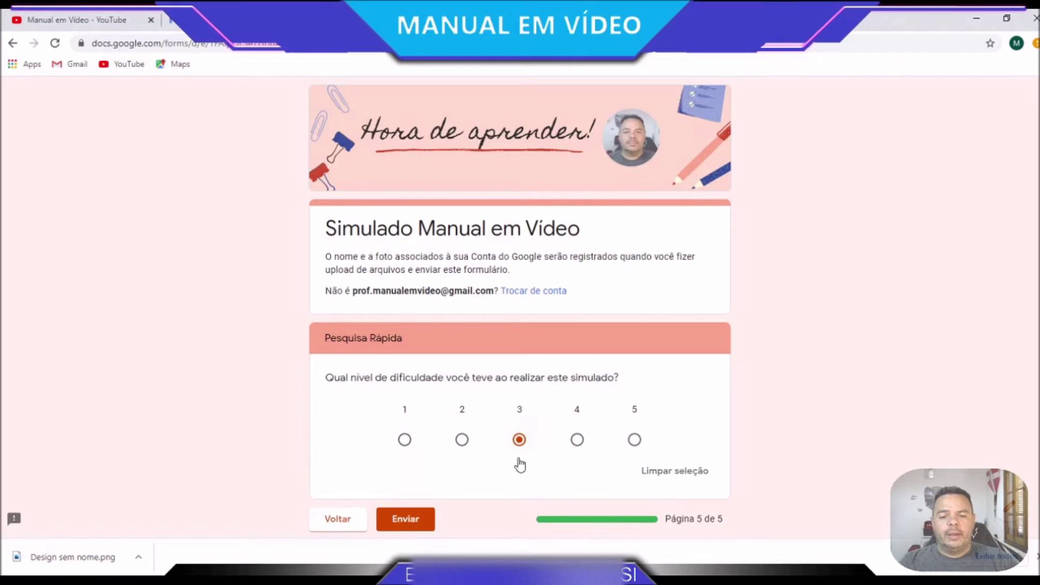
pyautogui.scroll(-2, 519, 488)
pyautogui.click(412, 424)
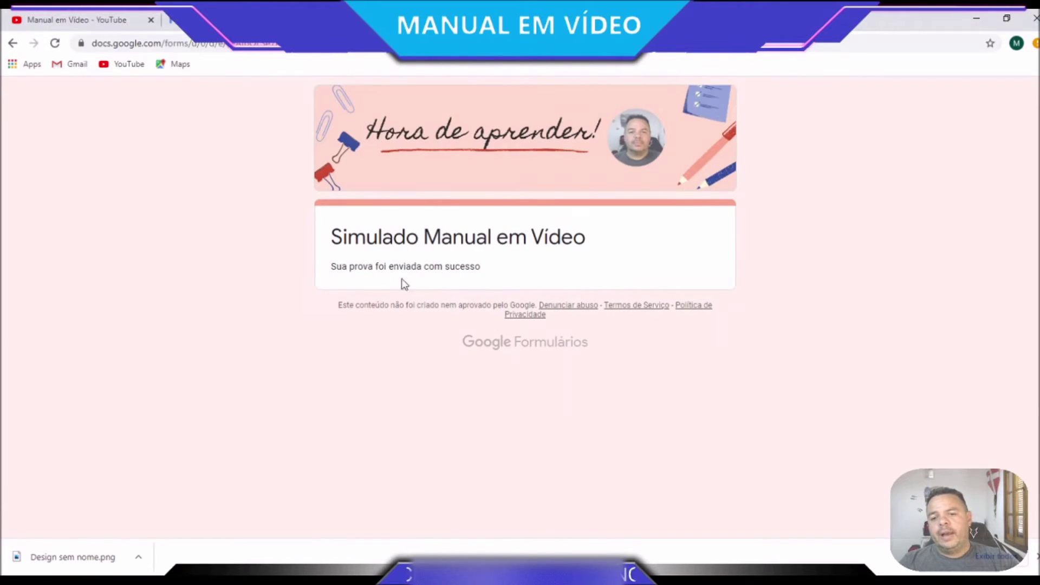
# Highlight the form title and the 'Sua prova foi enviada com sucesso' message
pyautogui.moveTo(334, 237); pyautogui.dragTo(588, 242)
pyautogui.click(332, 273)
pyautogui.moveTo(332, 273); pyautogui.dragTo(501, 276)
pyautogui.click(501, 275)
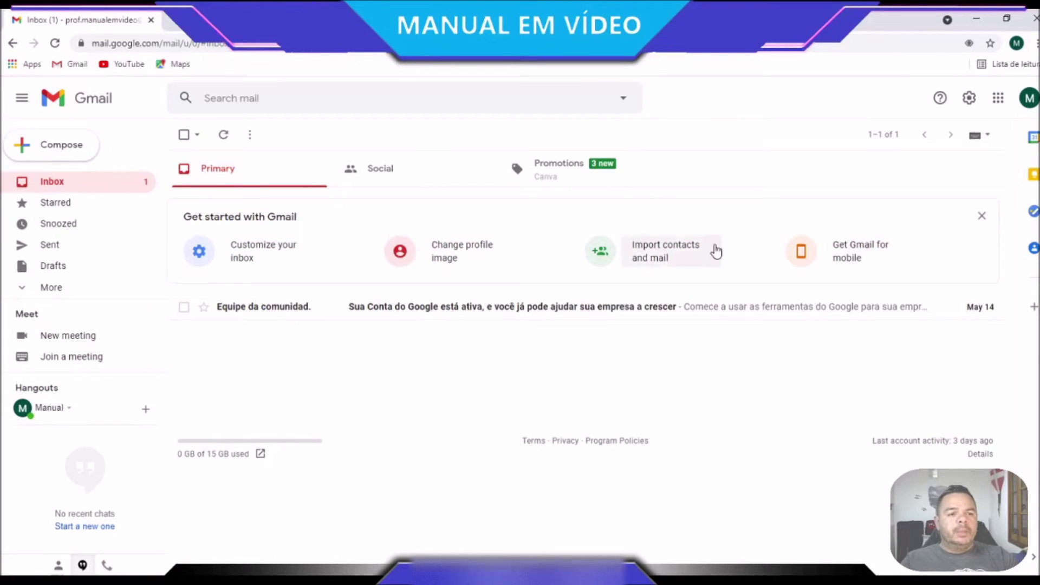
# From Gmail's Google apps panel, open Google Drive in a new tab
pyautogui.click(999, 100)
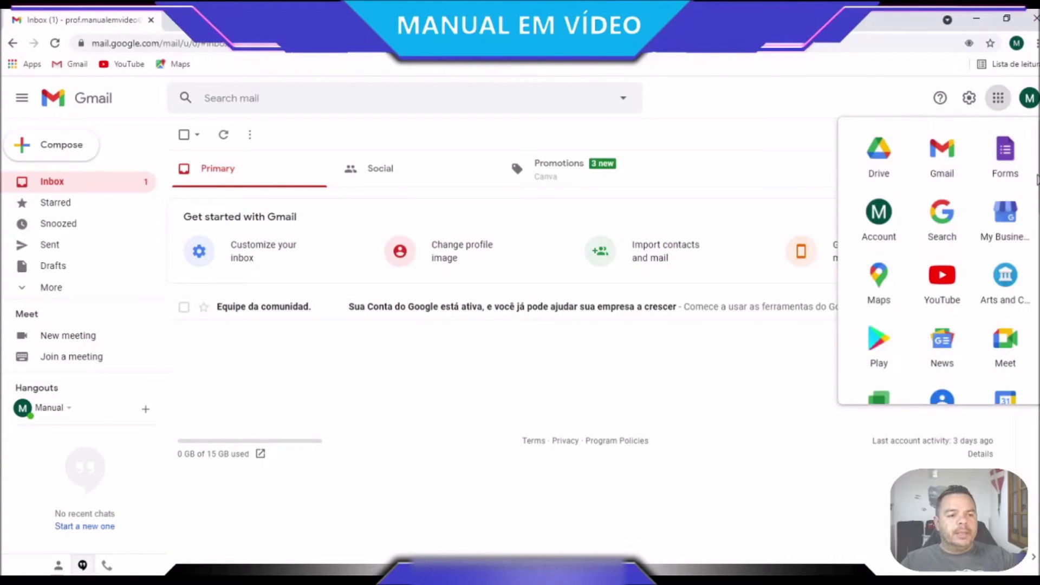
pyautogui.scroll(-1, 1037, 180)
pyautogui.scroll(-8, 1035, 217)
pyautogui.scroll(3, 1035, 217)
pyautogui.scroll(5, 1002, 217)
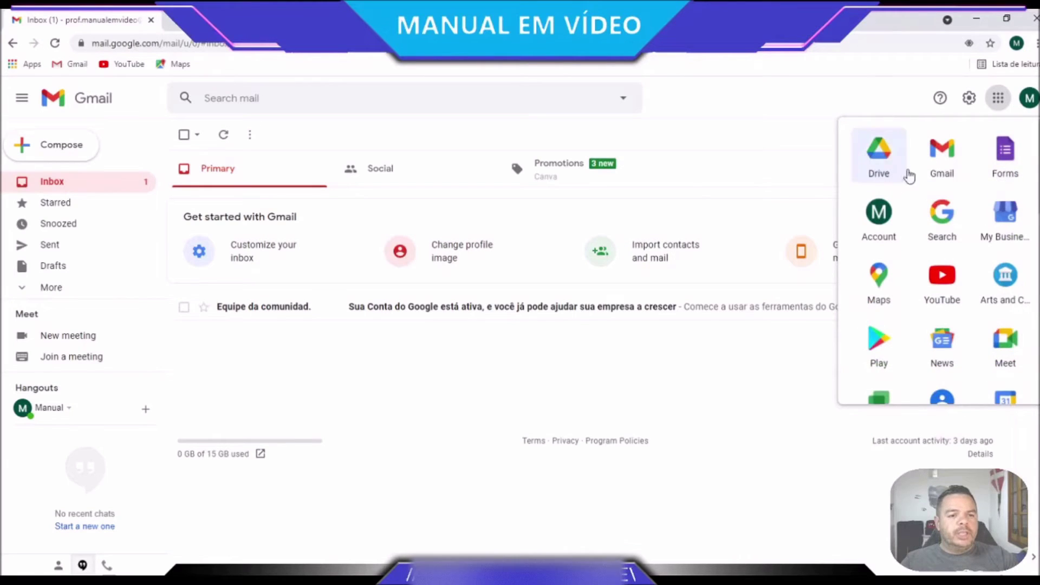
pyautogui.moveTo(887, 162)
pyautogui.mouseDown()
pyautogui.moveTo(930, 380)
pyautogui.moveTo(951, 346)
pyautogui.moveTo(947, 365)
pyautogui.moveTo(885, 171)
pyautogui.mouseUp()
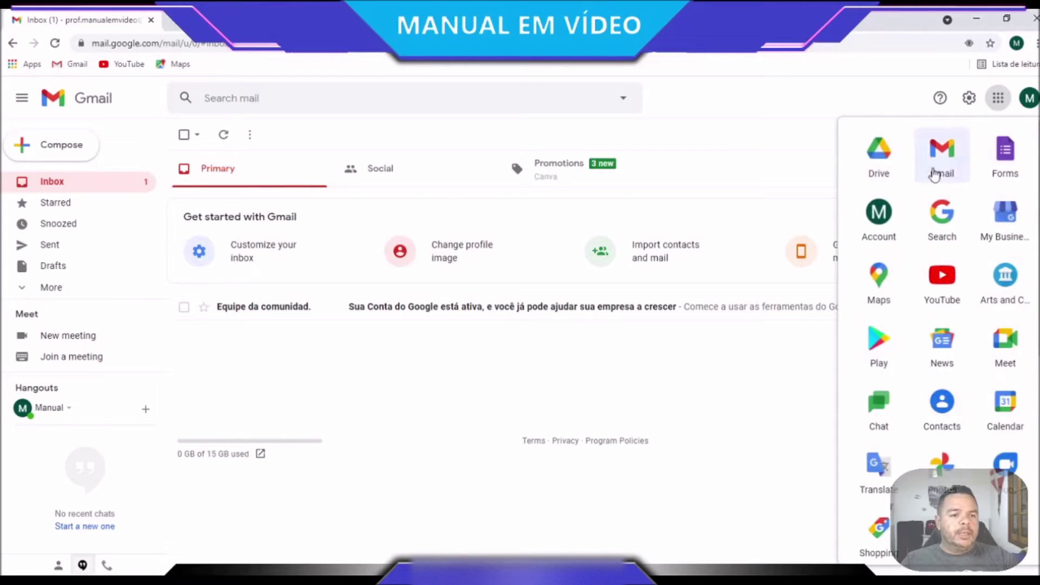
pyautogui.click(882, 157)
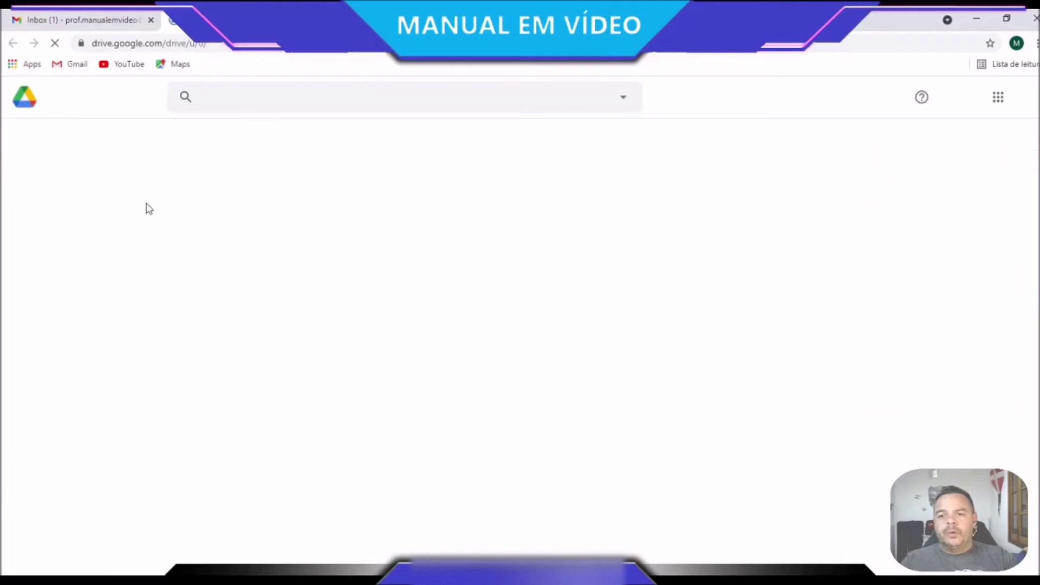
# Browse Meu Drive and open the SIMULADO - MANUAL EM VÍDEO folder
pyautogui.click(76, 207)
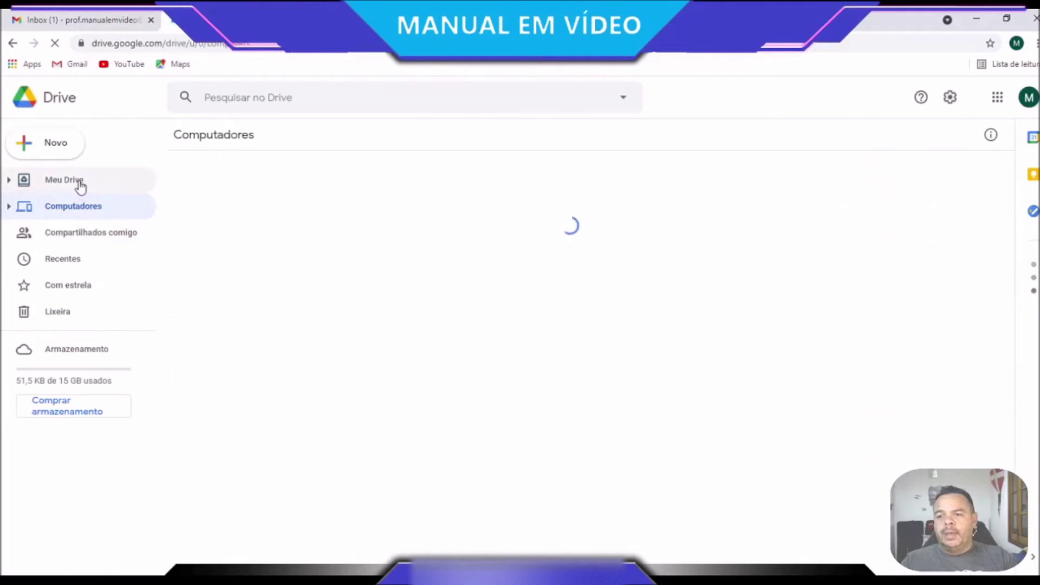
pyautogui.click(76, 181)
pyautogui.click(275, 388)
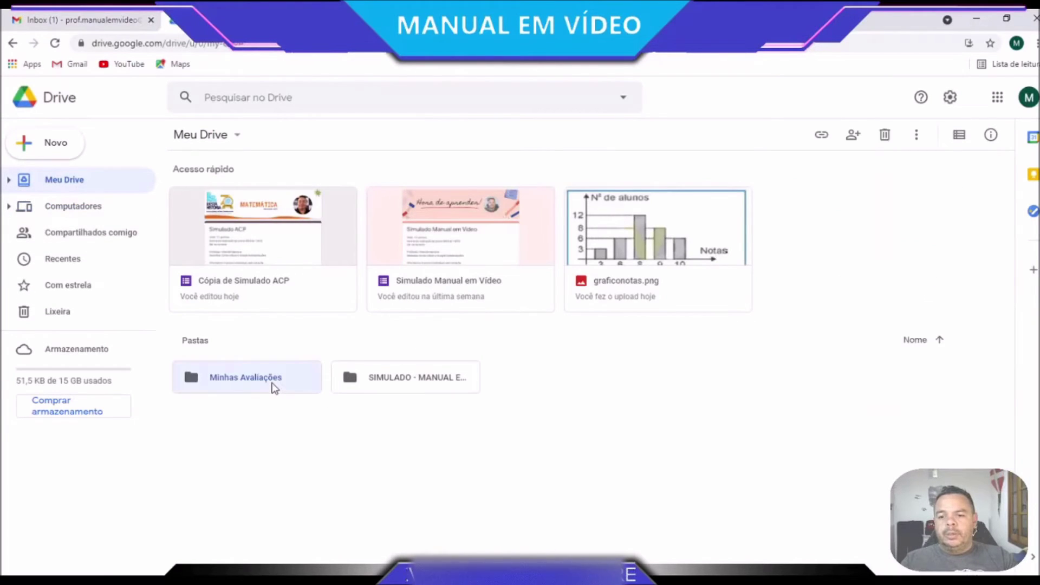
pyautogui.doubleClick(274, 388)
pyautogui.click(13, 43)
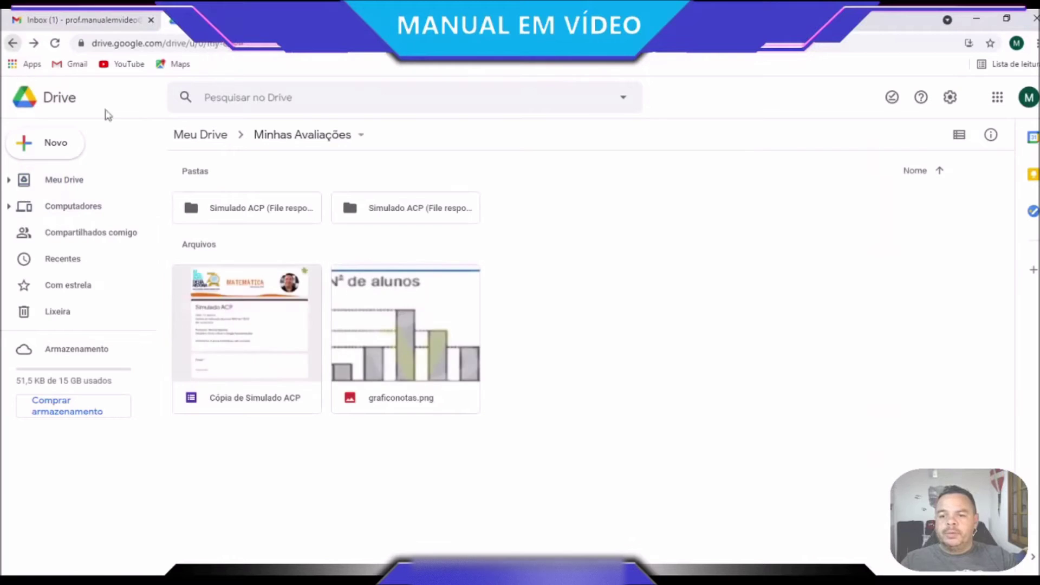
pyautogui.doubleClick(402, 380)
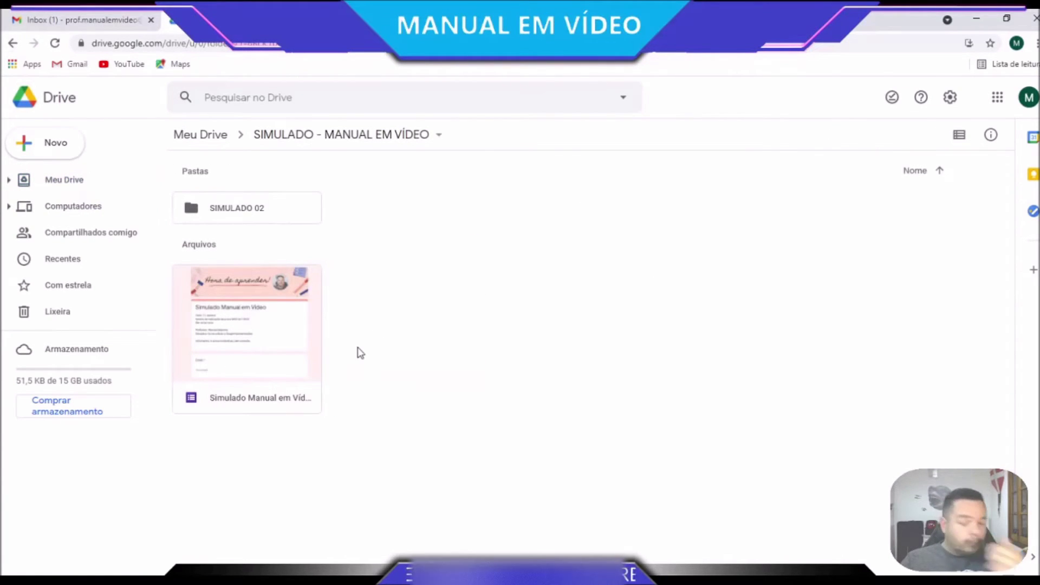
# Trash the SIMULADO 02 folder, then open and preview the Simulado Manual em Vídeo form
pyautogui.click(233, 217)
pyautogui.rightClick(233, 217)
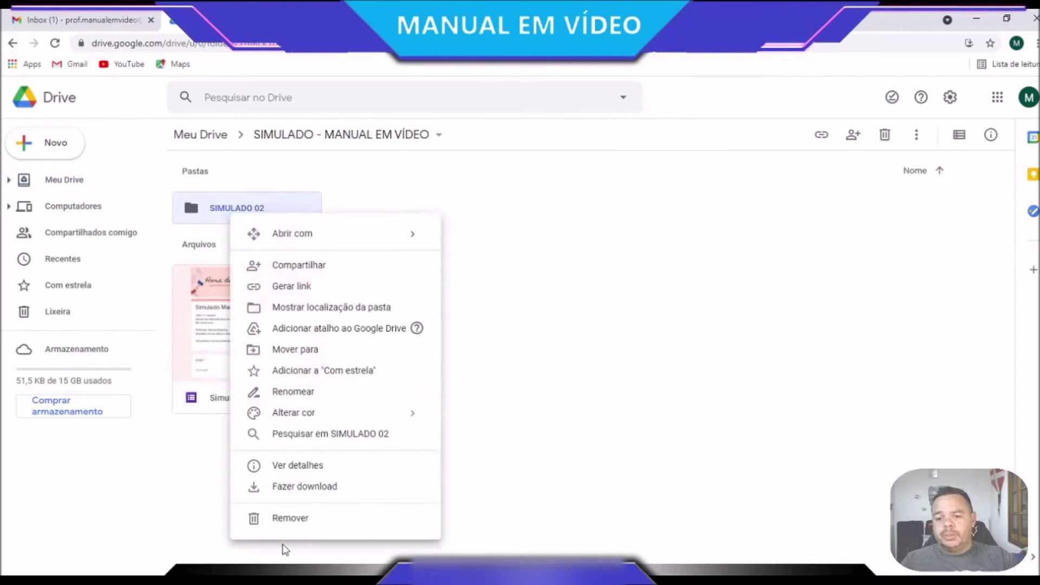
pyautogui.click(290, 520)
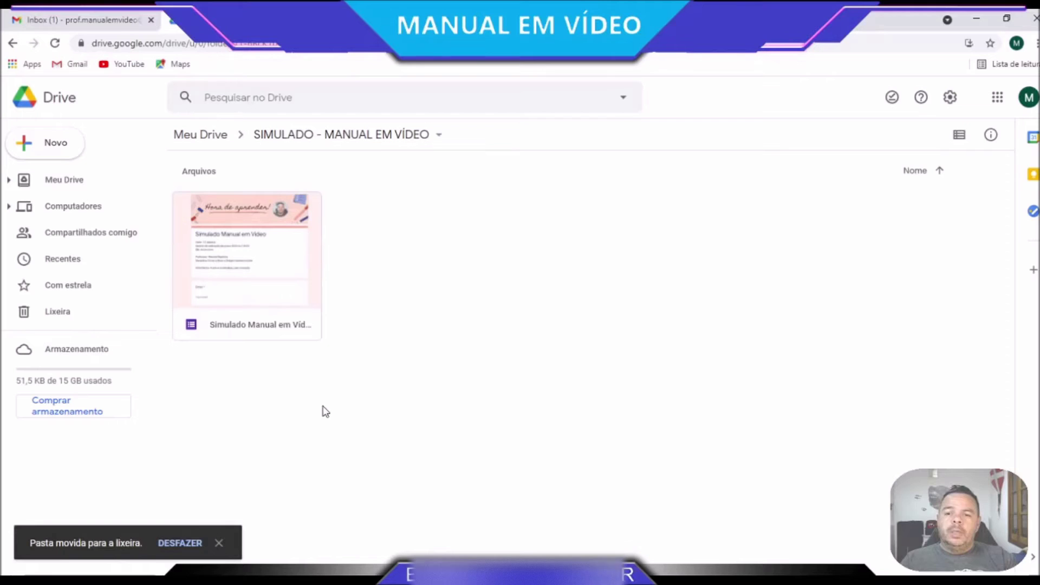
pyautogui.doubleClick(273, 266)
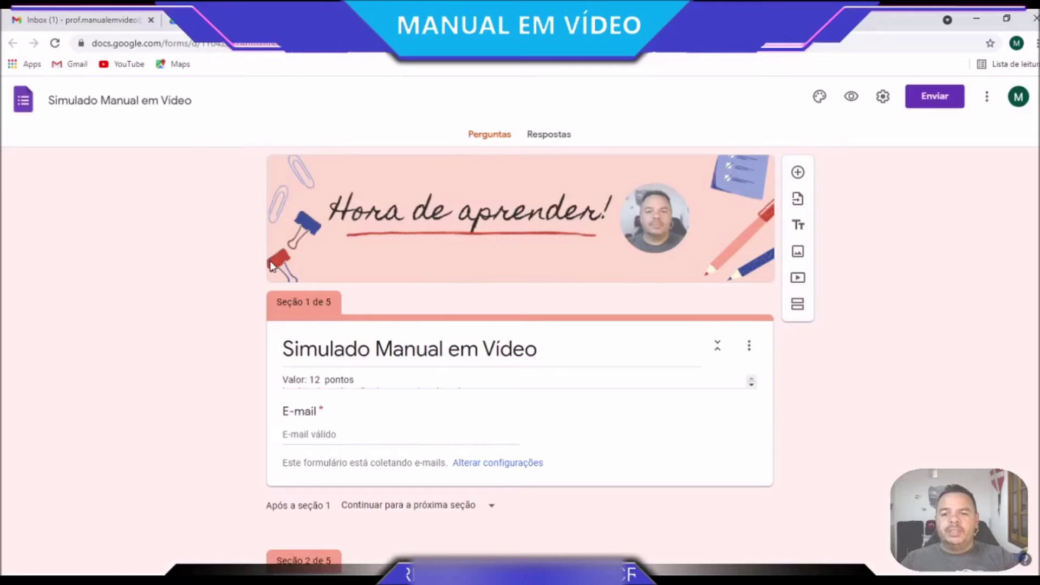
pyautogui.click(853, 98)
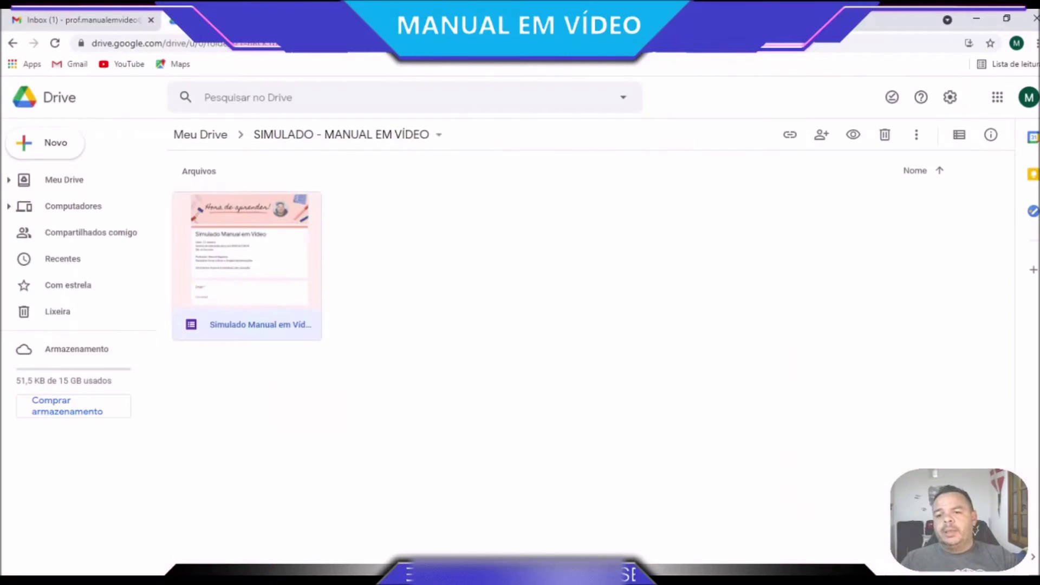
# Create a new folder named 'SIMULADO 02' in SIMULADO - MANUAL EM VÍDEO and open it
pyautogui.click(69, 142)
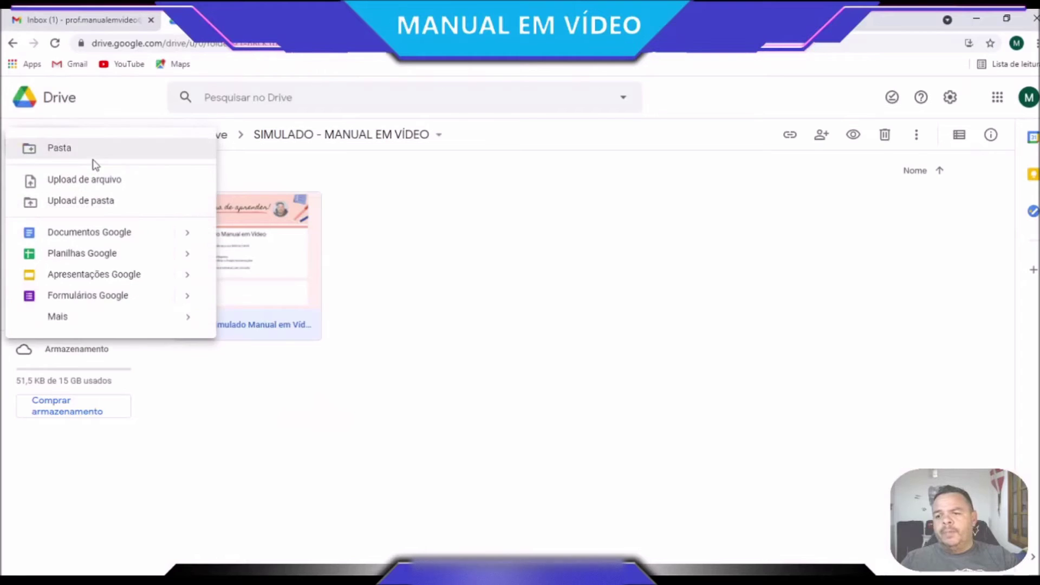
pyautogui.click(95, 156)
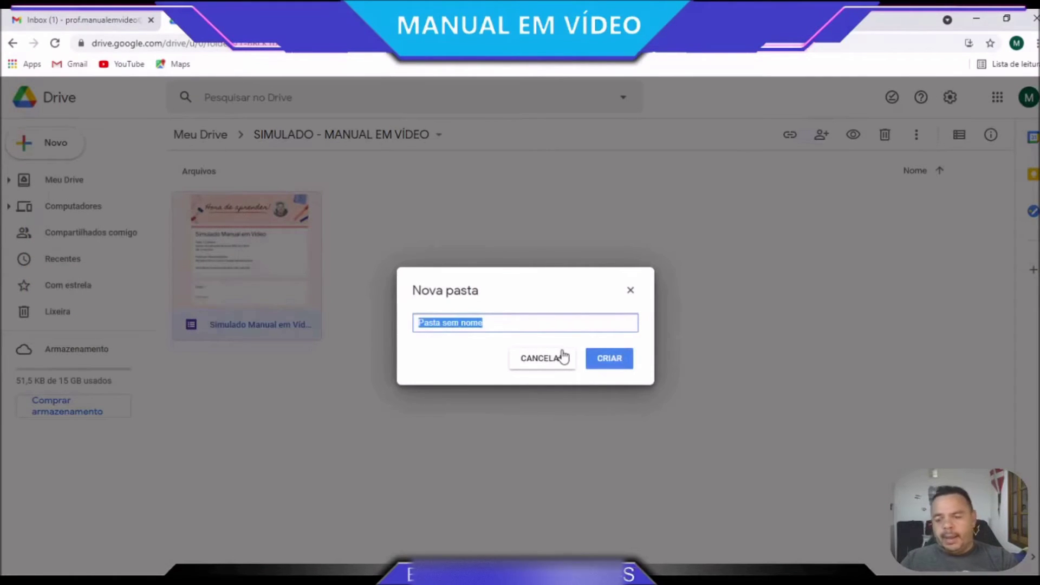
pyautogui.write('si')
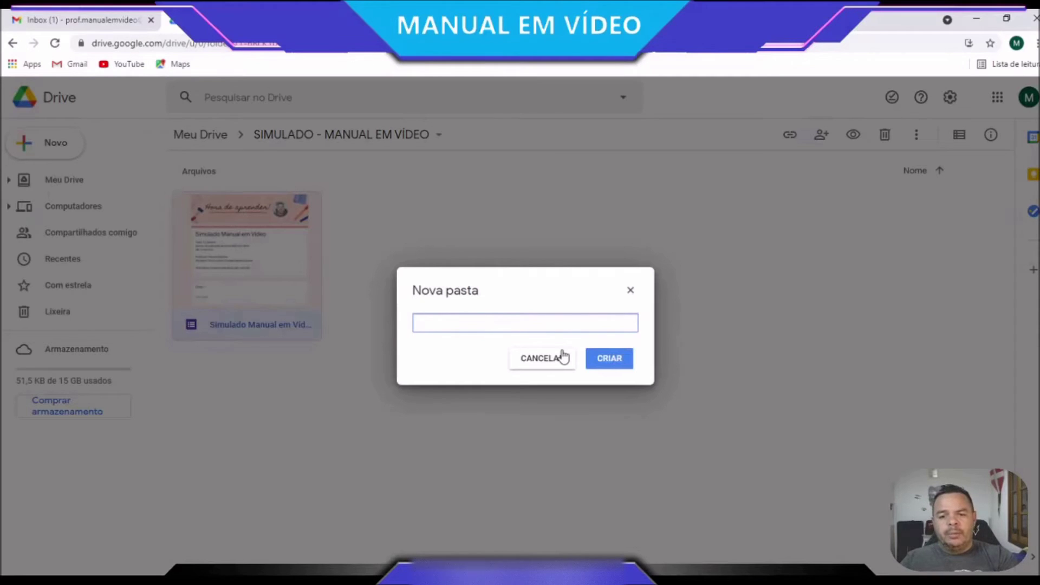
pyautogui.write('SIMULADO 02')
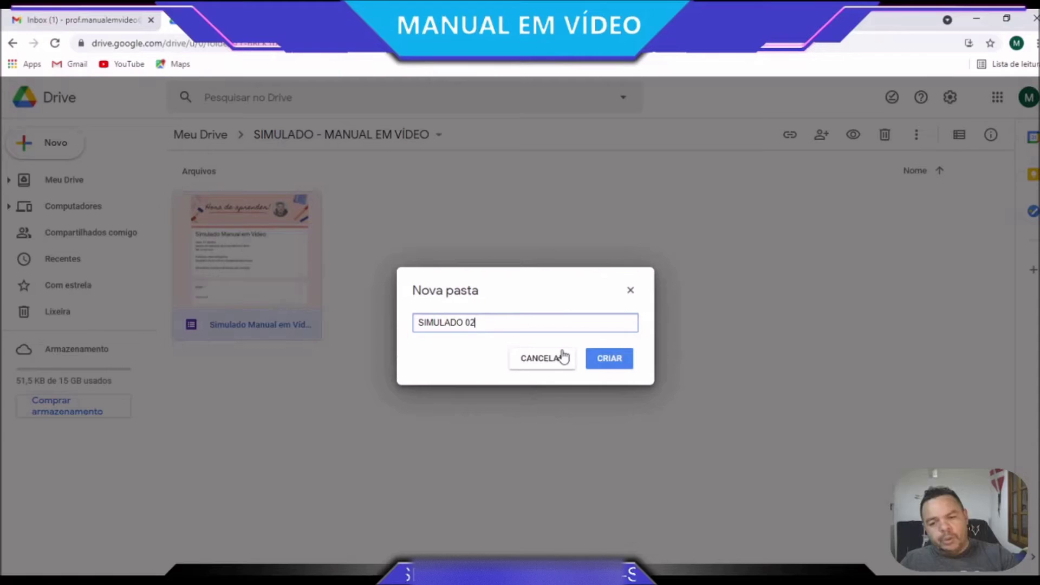
pyautogui.write(' COPIA')
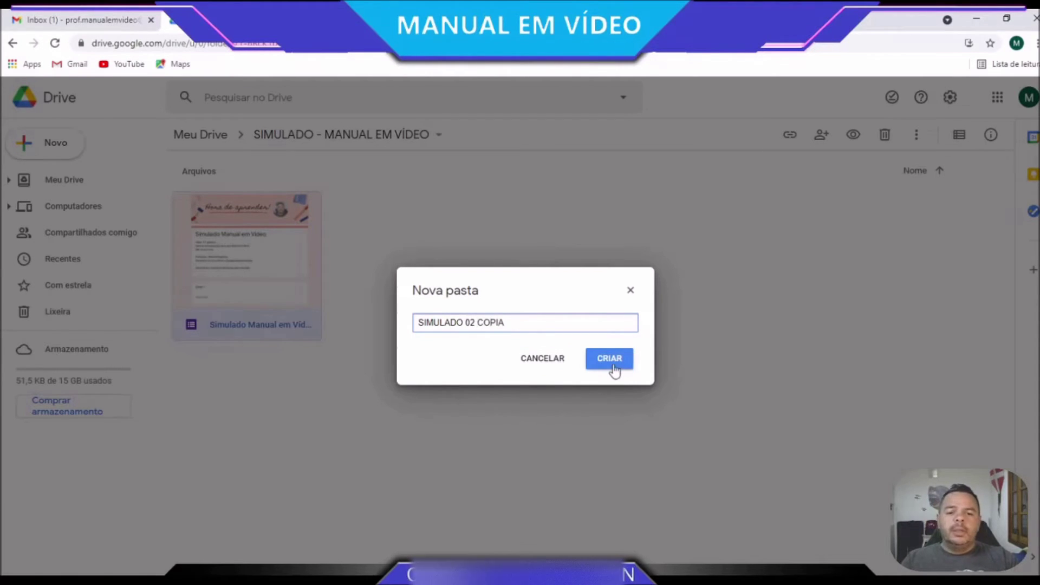
pyautogui.moveTo(521, 323); pyautogui.dragTo(477, 322)
pyautogui.press('BackSpace')
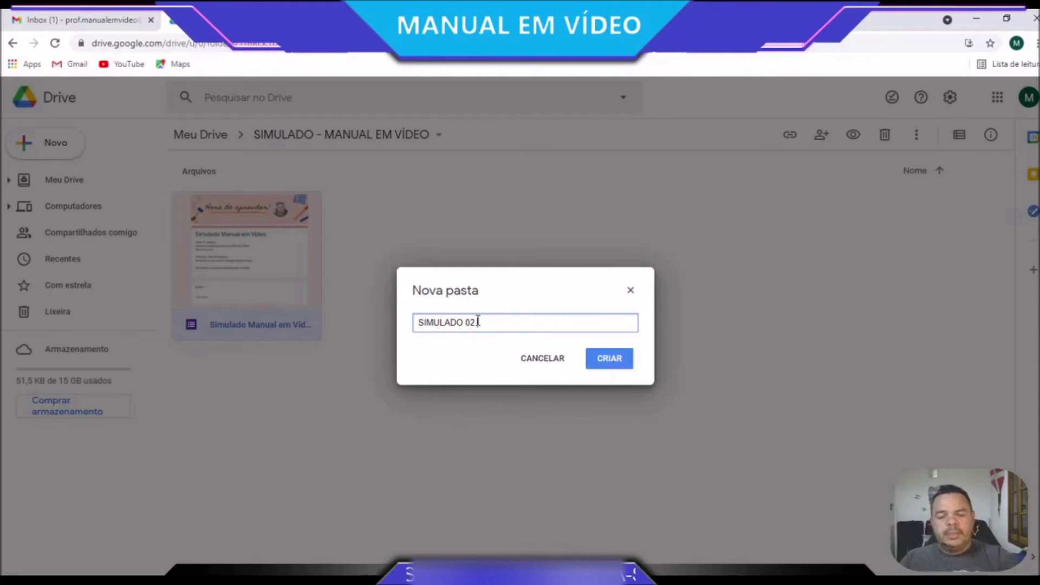
pyautogui.click(608, 357)
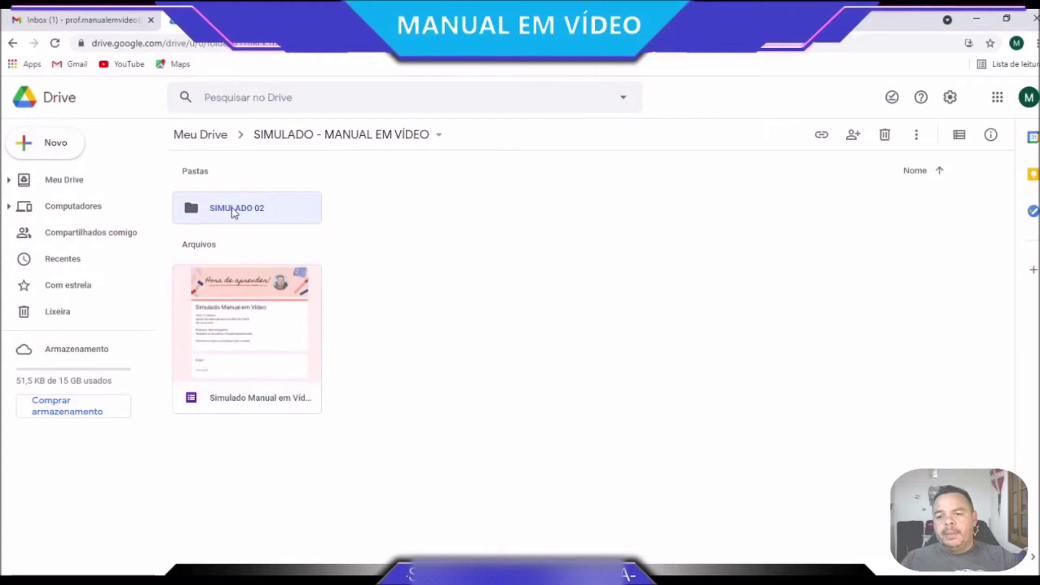
pyautogui.doubleClick(234, 213)
pyautogui.click(60, 146)
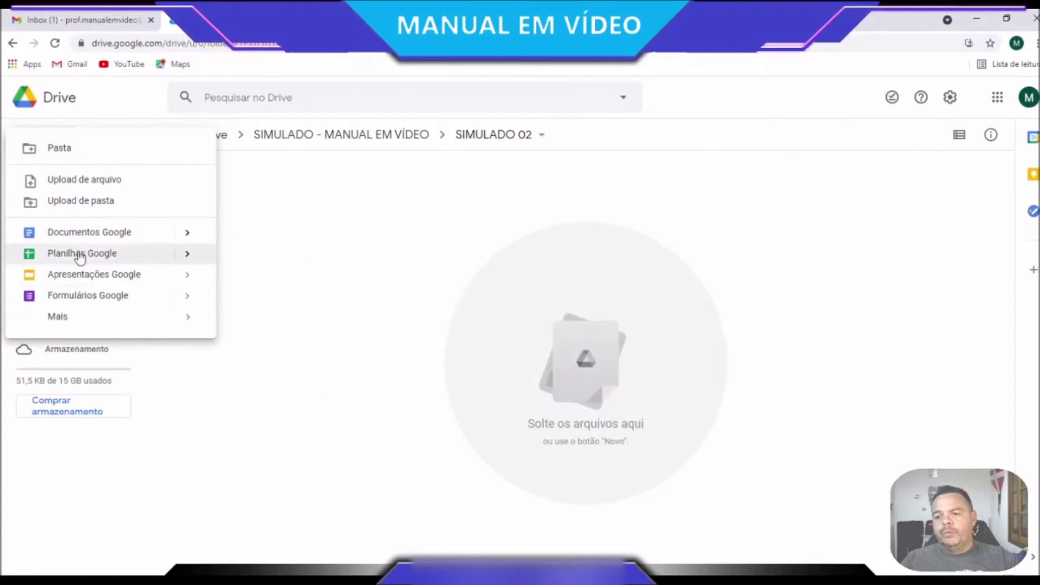
# Create a blank Google Form, 'Formulário sem título', inside the SIMULADO 02 folder
pyautogui.click(86, 297)
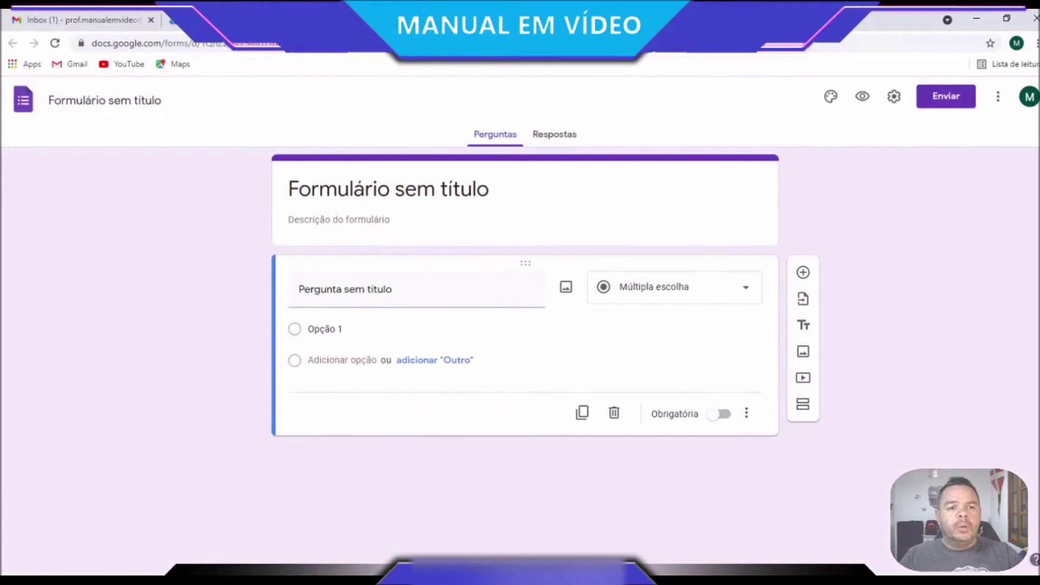
# Open the form's theme options and browse header images, then close the picker without choosing one
pyautogui.click(833, 97)
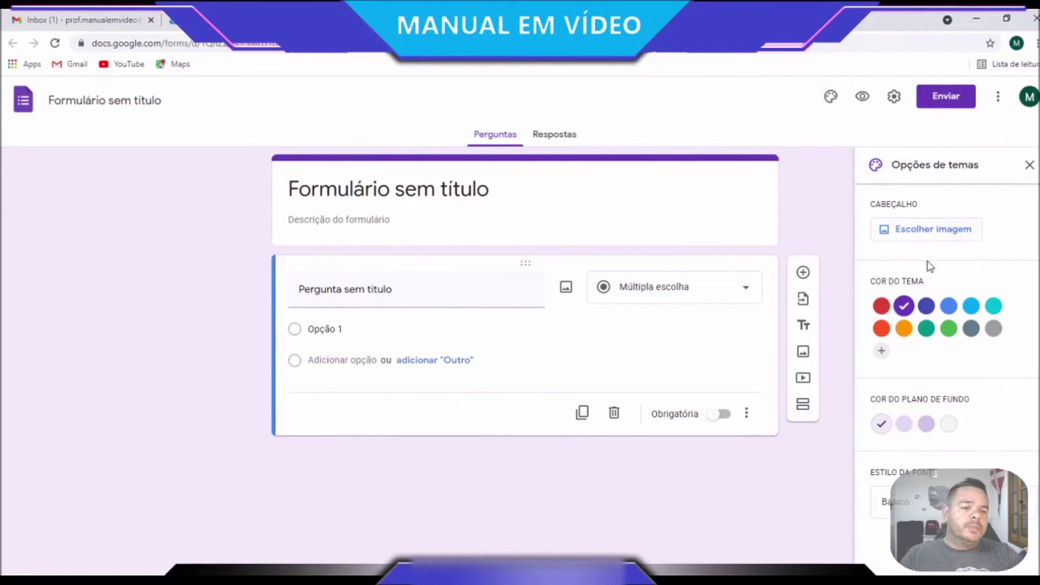
pyautogui.click(933, 230)
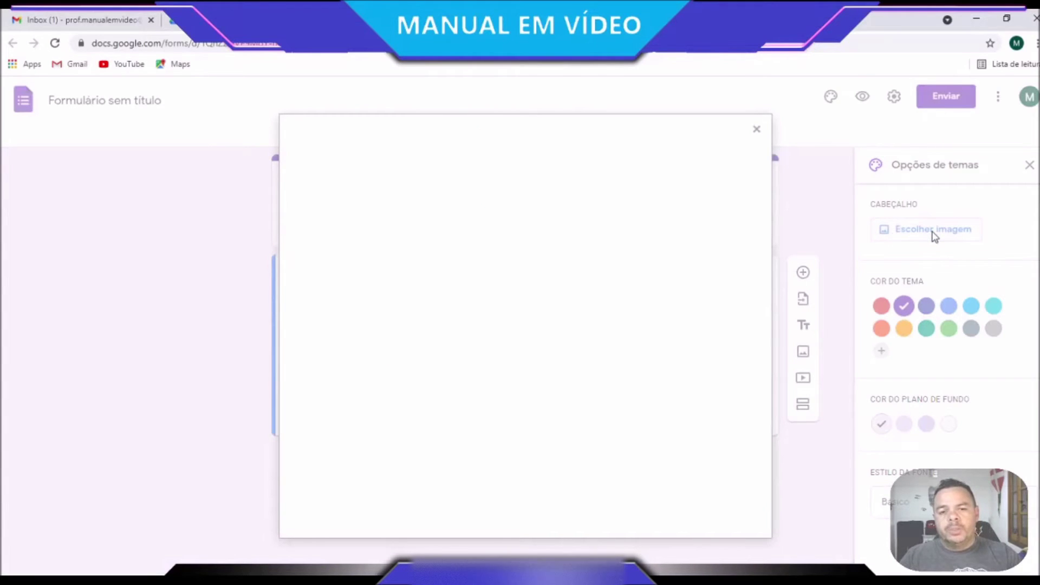
pyautogui.scroll(-10, 541, 282)
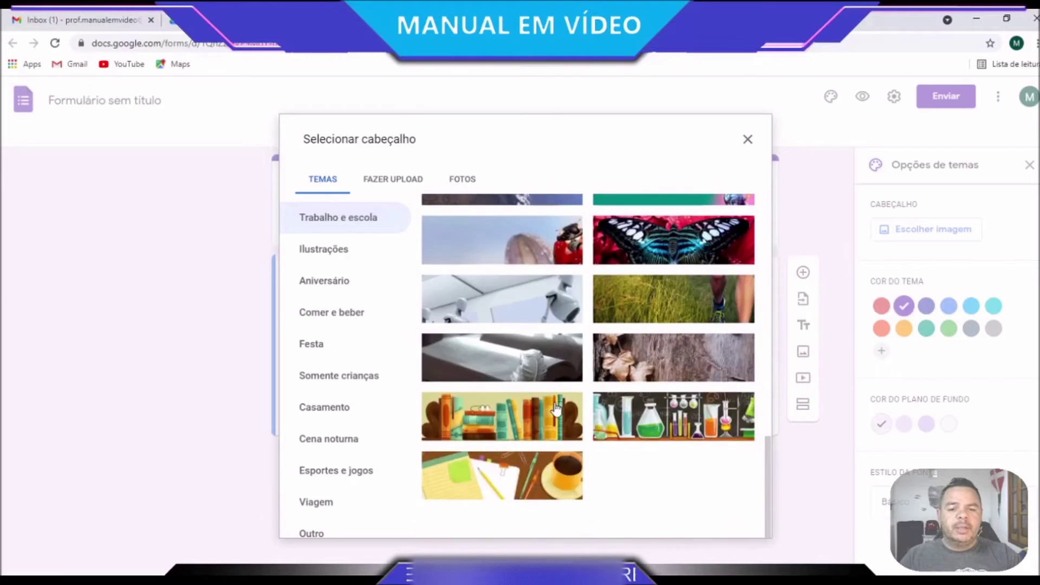
pyautogui.scroll(5, 484, 382)
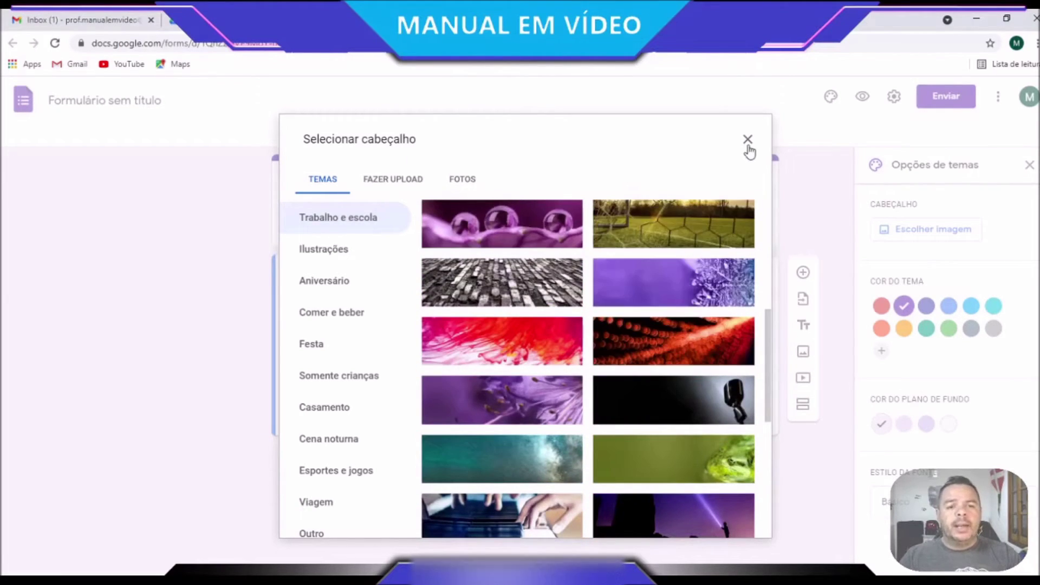
pyautogui.click(748, 142)
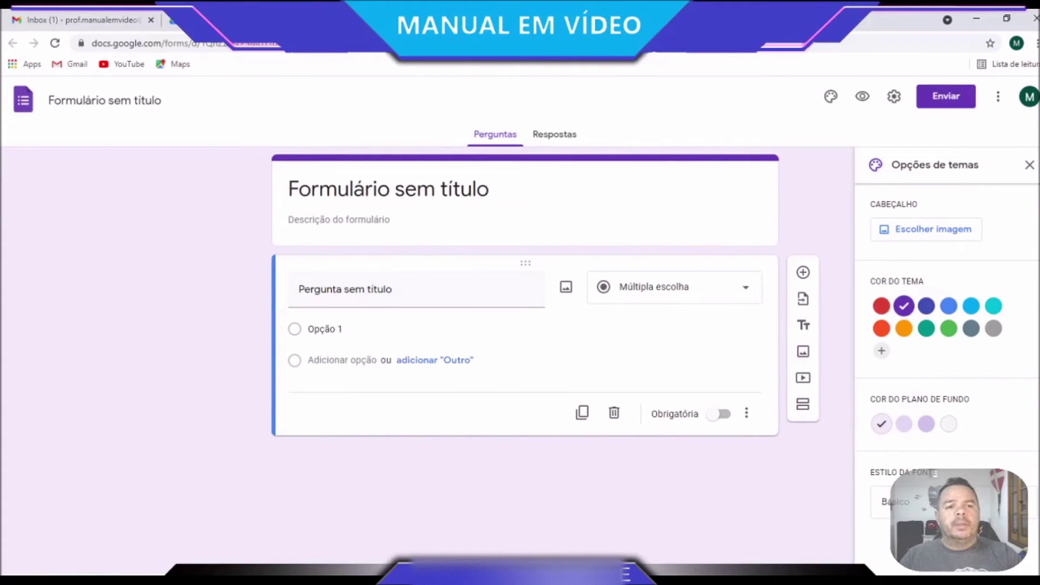
# Go to canva.com in a new Chrome tab
pyautogui.hotkey('ctrl', 't')
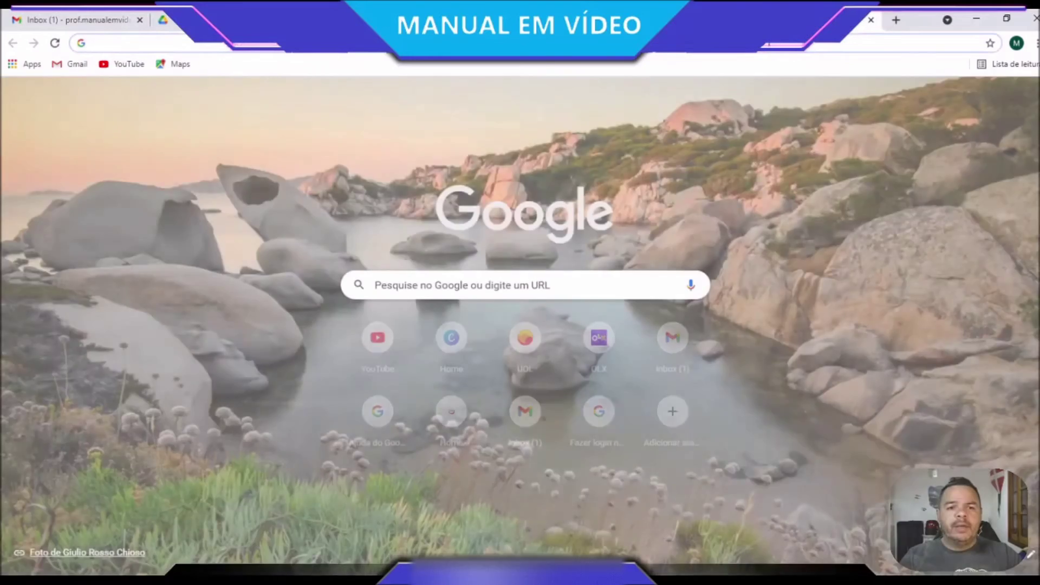
pyautogui.write('CA')
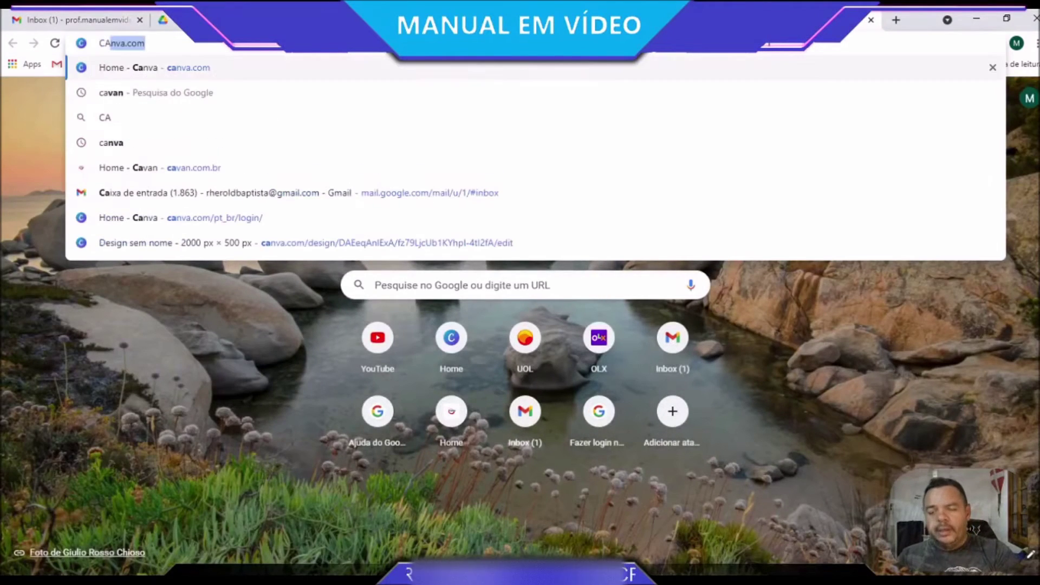
pyautogui.press('BackSpace')
pyautogui.press('BackSpace')
pyautogui.press('BackSpace')
pyautogui.write('can')
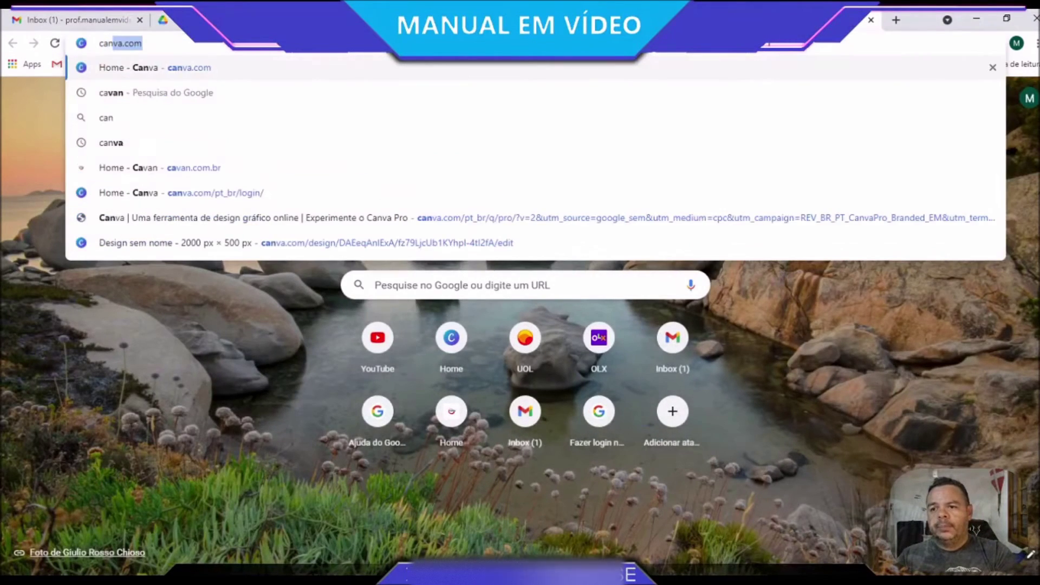
pyautogui.write('va.co')
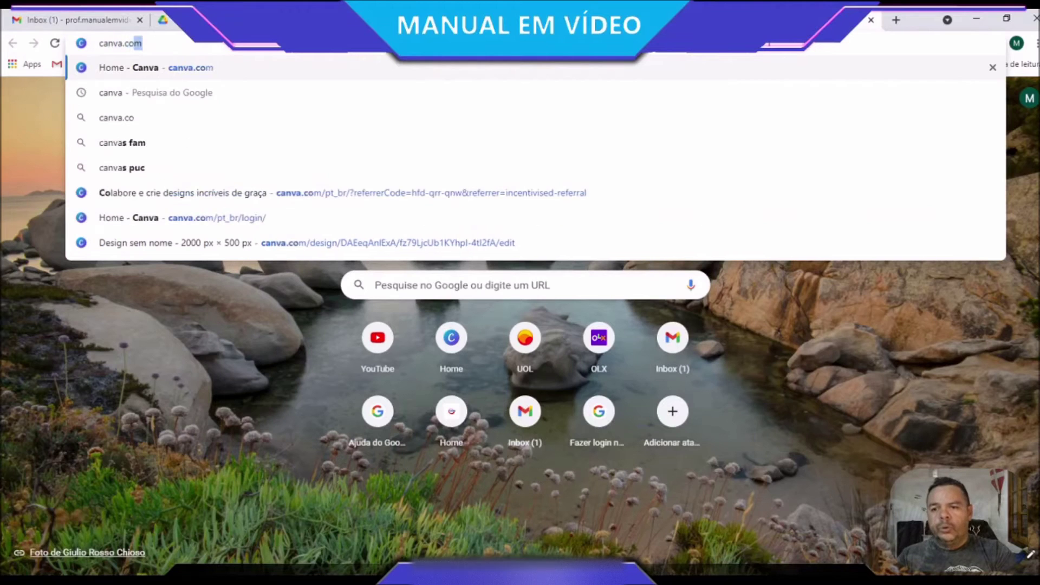
pyautogui.press('Return')
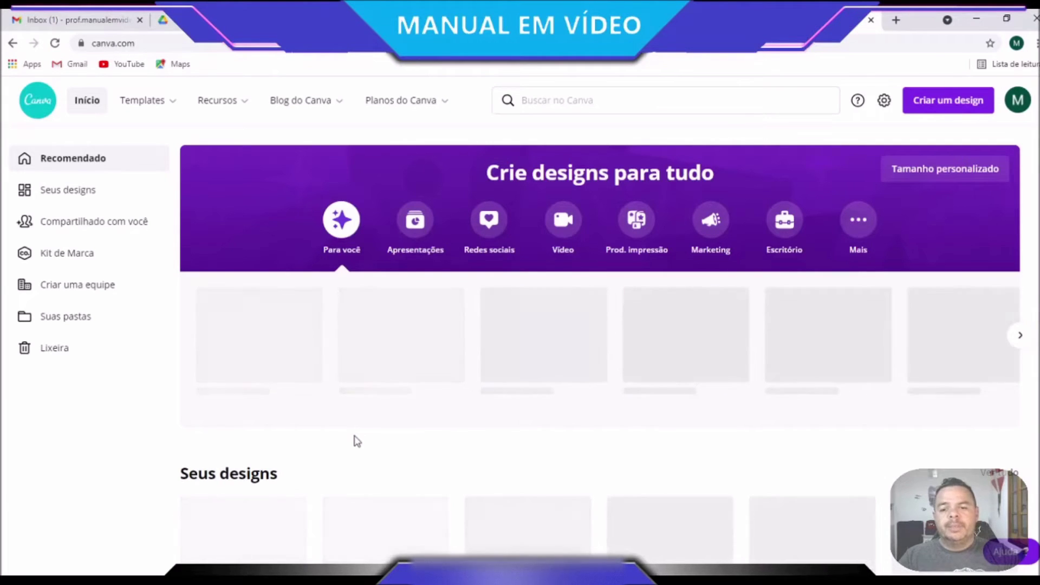
# Open the untitled 2000 × 500 px 'Hora de aprender!' banner from Seus designs
pyautogui.scroll(-3, 357, 441)
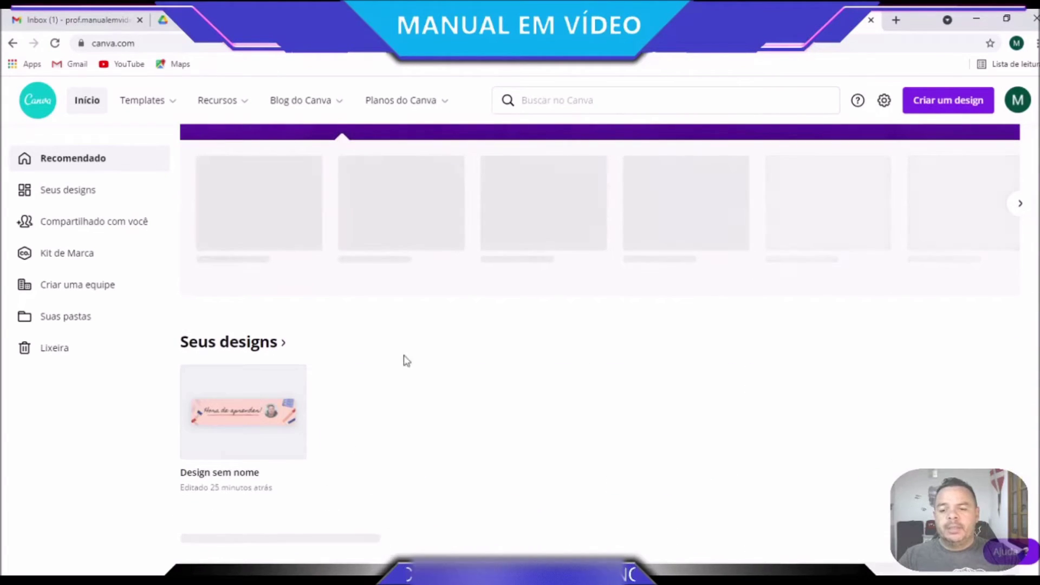
pyautogui.click(259, 433)
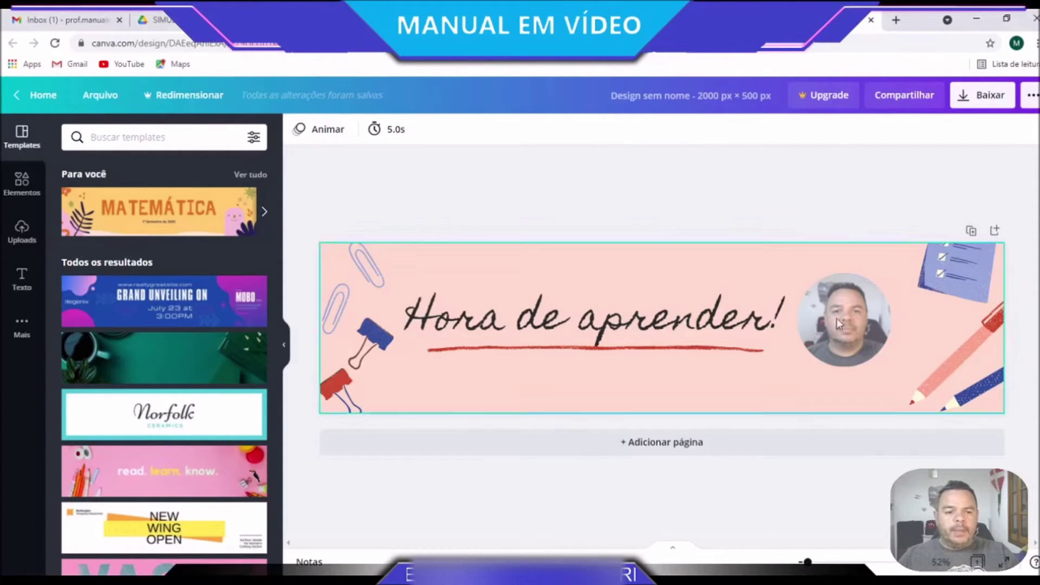
# Inspect the banner's round photo and 'Hora de aprender!' text, and upload an image file
pyautogui.click(835, 339)
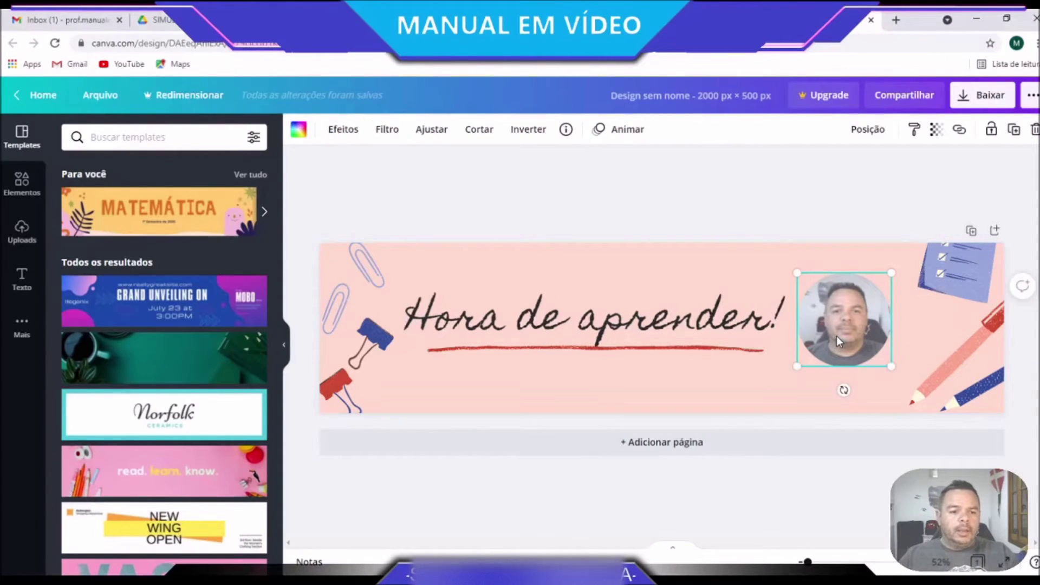
pyautogui.click(544, 311)
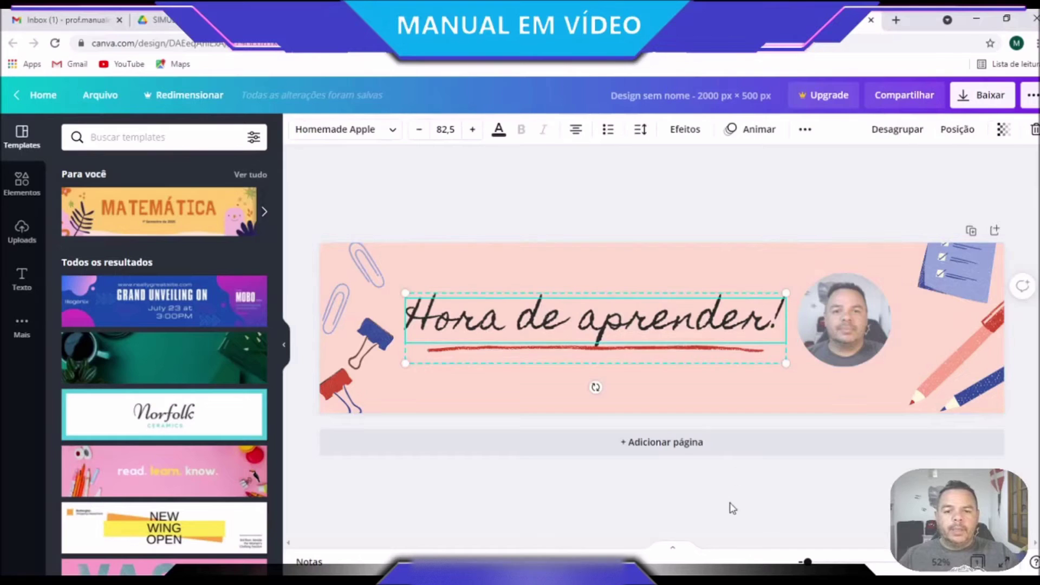
pyautogui.click(622, 331)
pyautogui.click(670, 385)
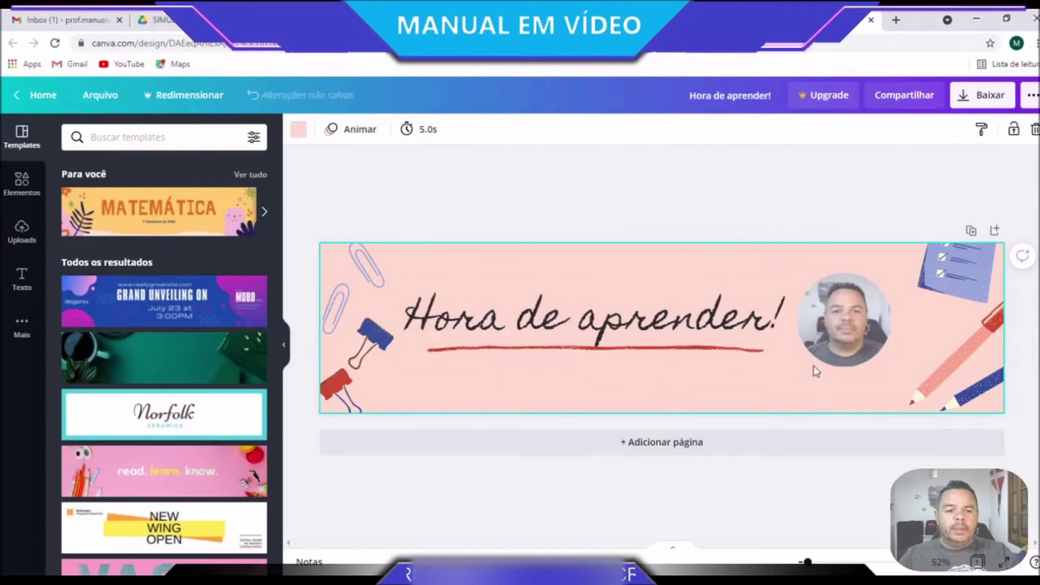
pyautogui.scroll(-5, 156, 448)
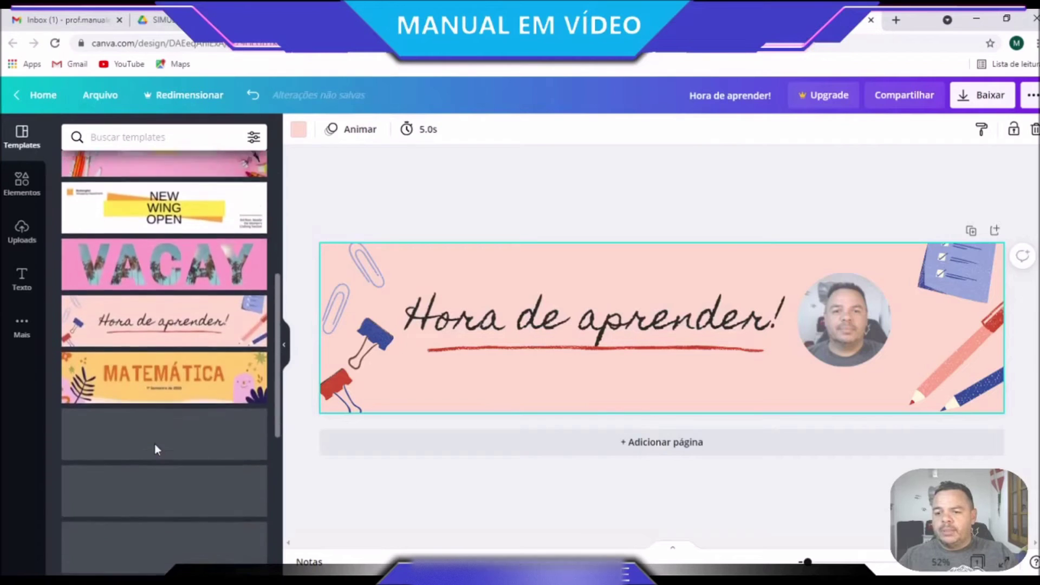
pyautogui.scroll(5, 156, 449)
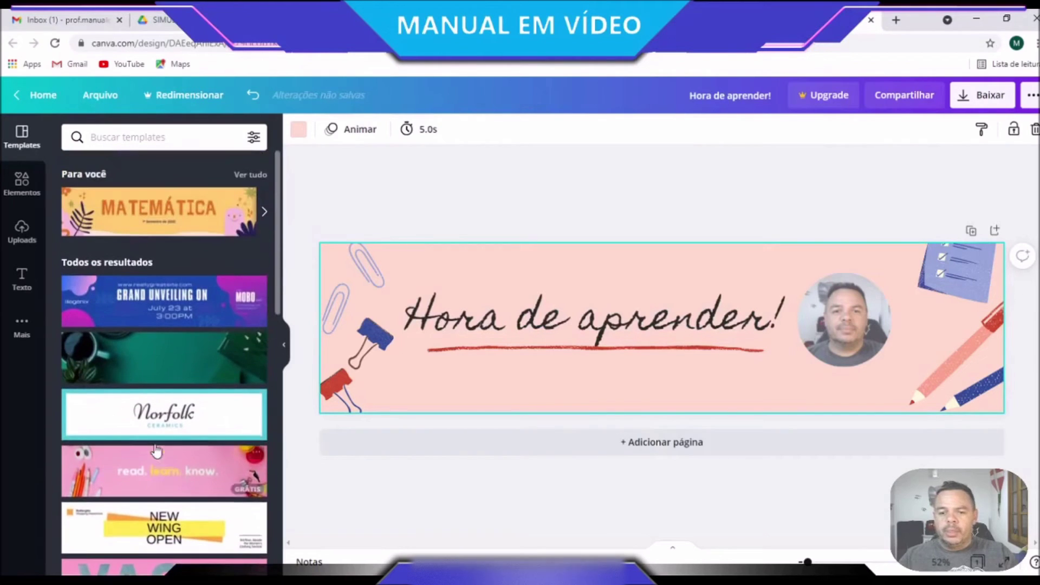
pyautogui.click(842, 329)
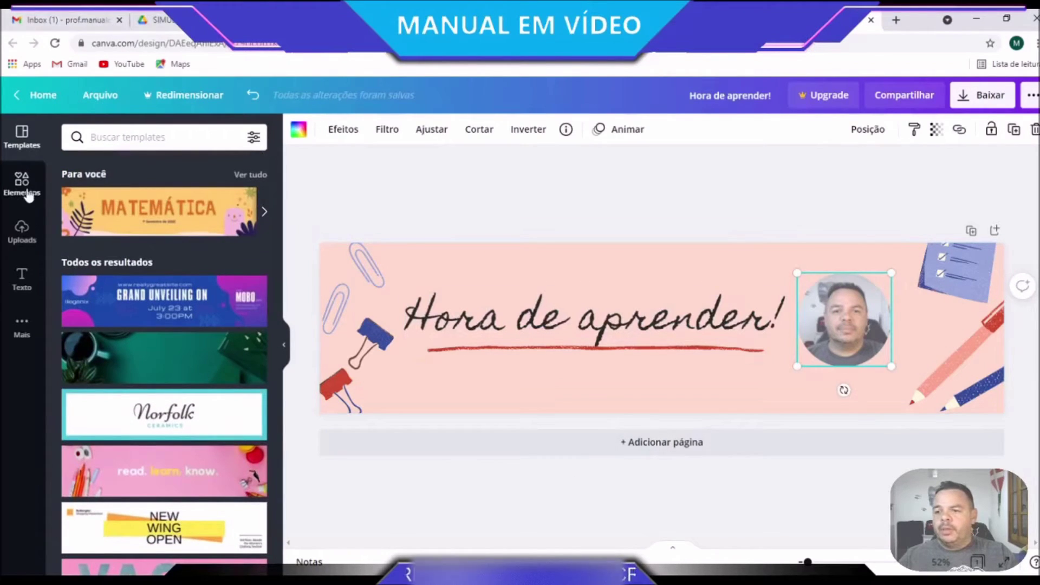
pyautogui.click(22, 248)
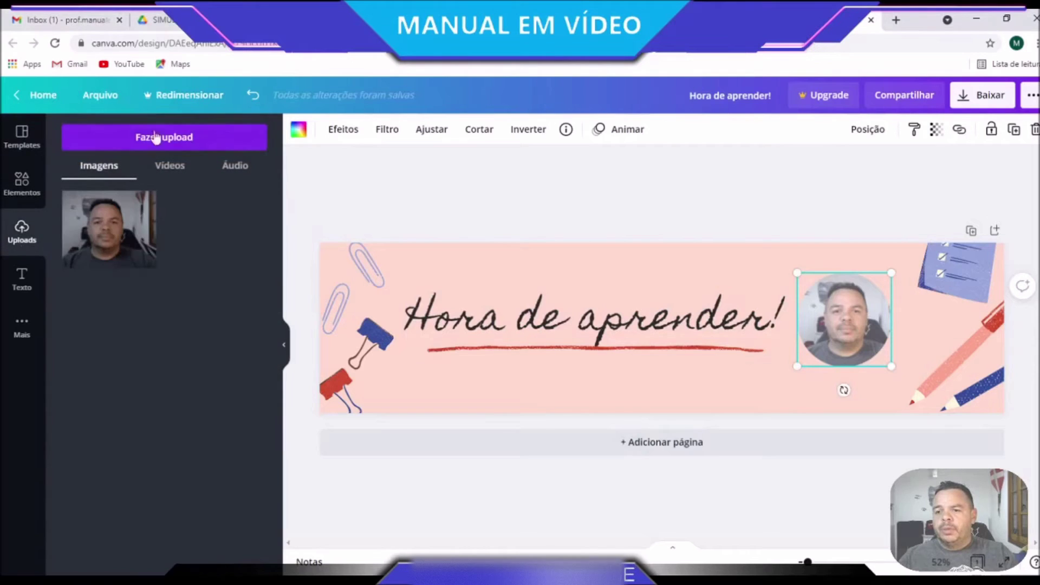
pyautogui.click(151, 139)
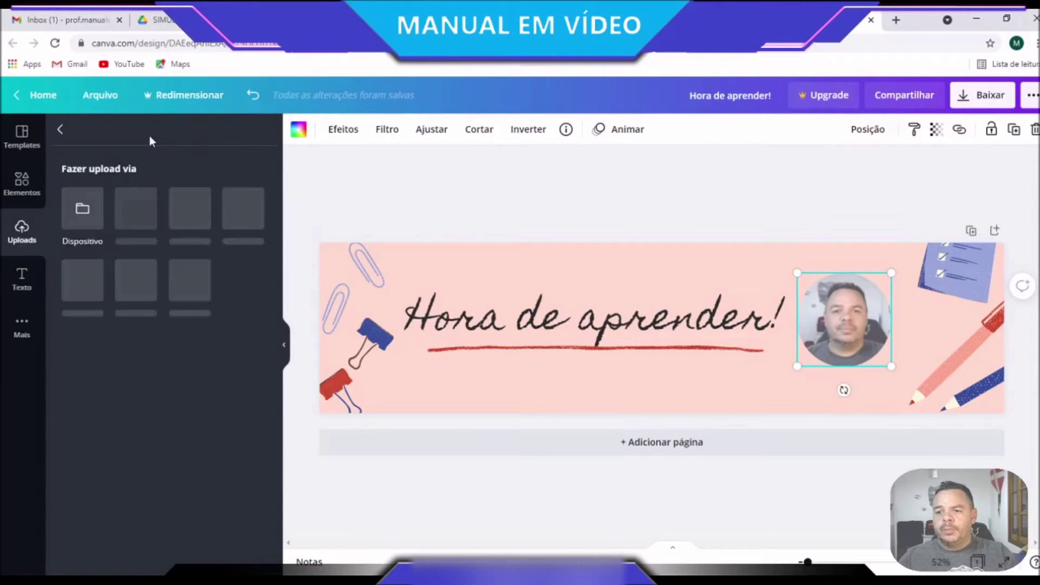
pyautogui.click(93, 224)
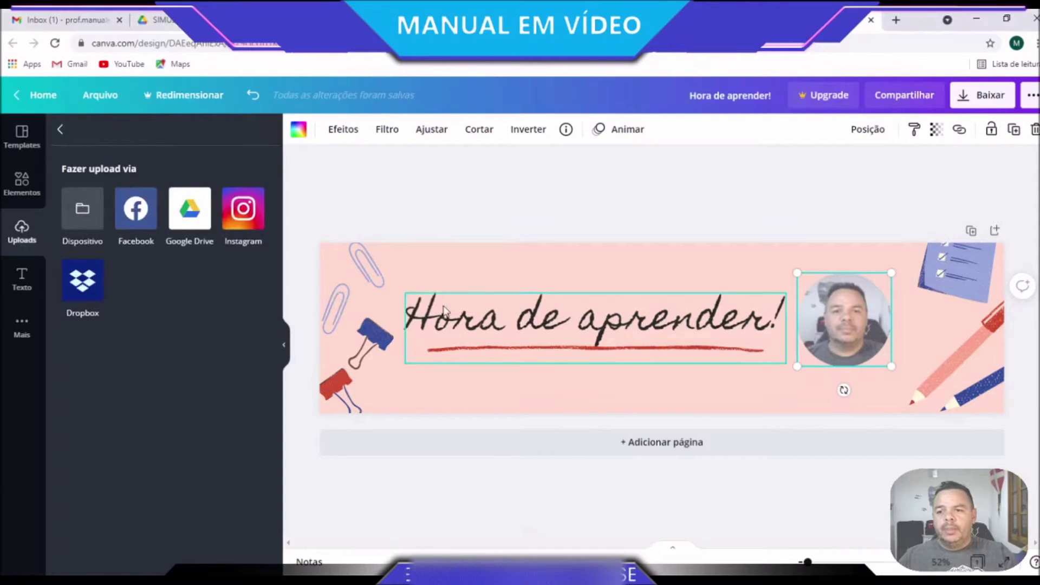
pyautogui.click(60, 130)
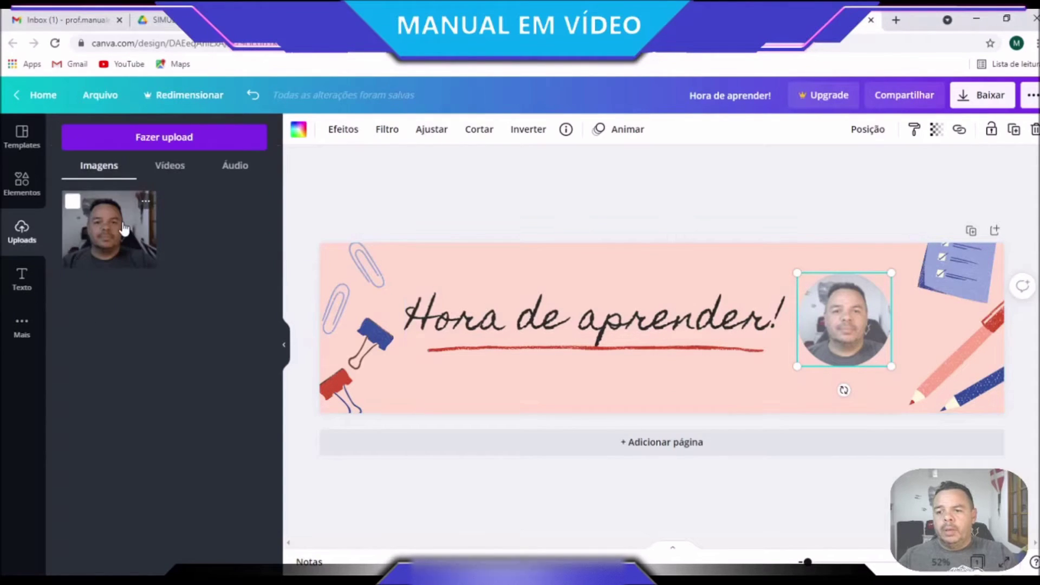
# Drag a circle frame from Elementos > Quadros onto the middle of the banner
pyautogui.click(22, 183)
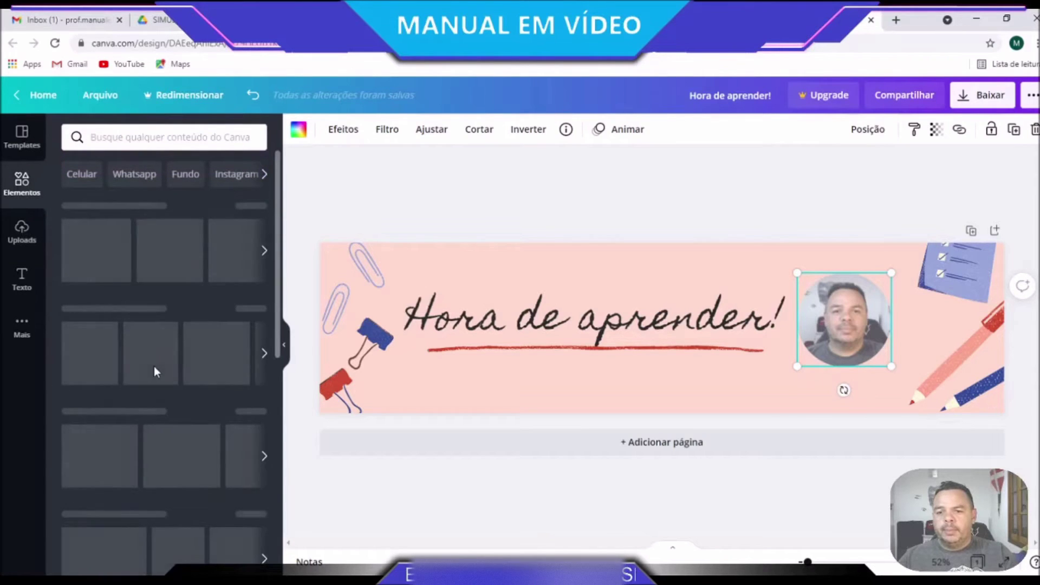
pyautogui.scroll(-7, 154, 369)
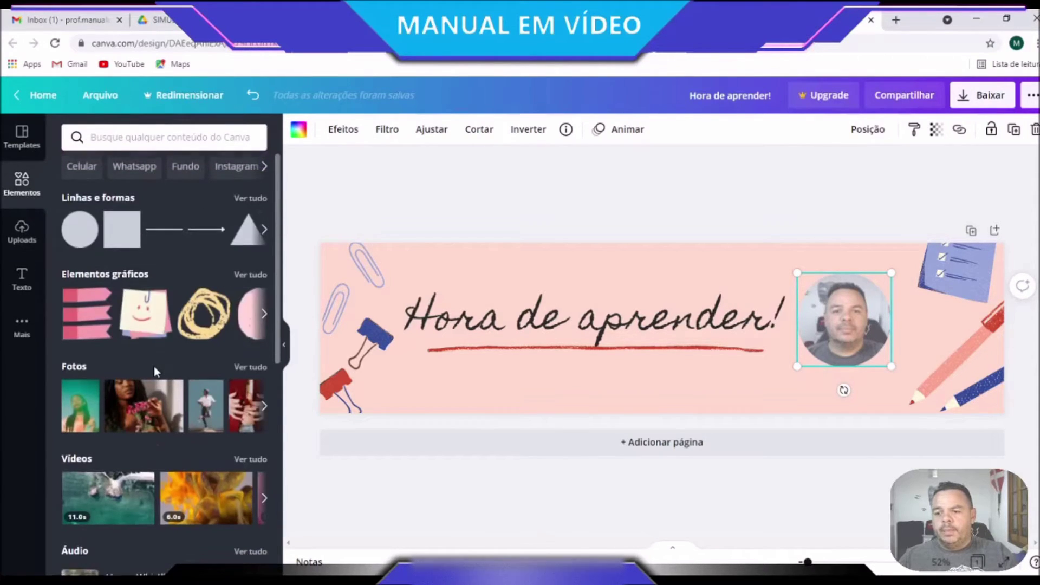
pyautogui.moveTo(83, 465); pyautogui.dragTo(646, 323)
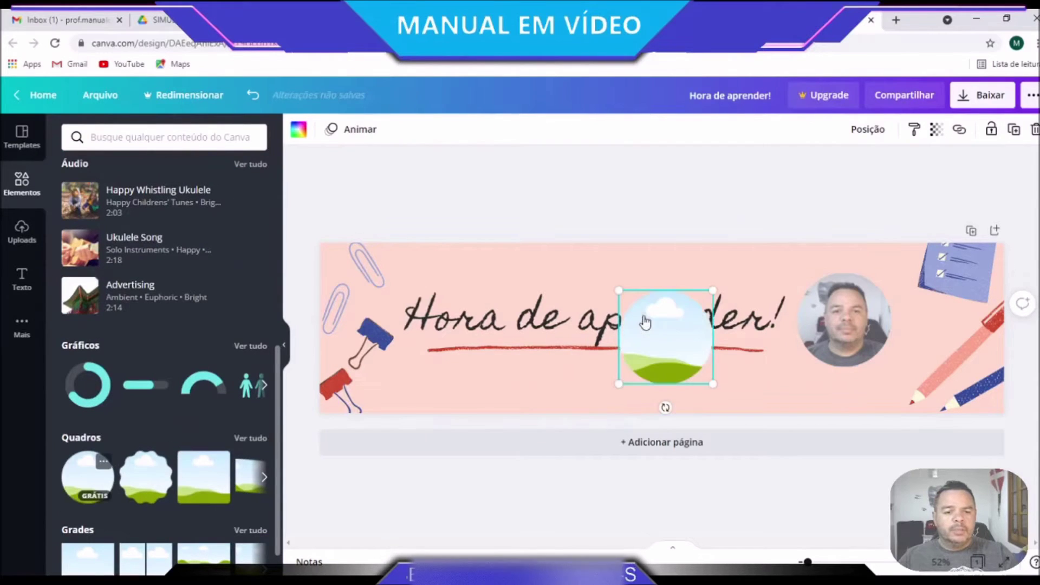
# Fill the circle frame with the uploaded photo and nudge it beside the round photo
pyautogui.click(22, 232)
pyautogui.moveTo(105, 230); pyautogui.dragTo(851, 334)
pyautogui.click(787, 370)
pyautogui.click(851, 331)
pyautogui.click(915, 133)
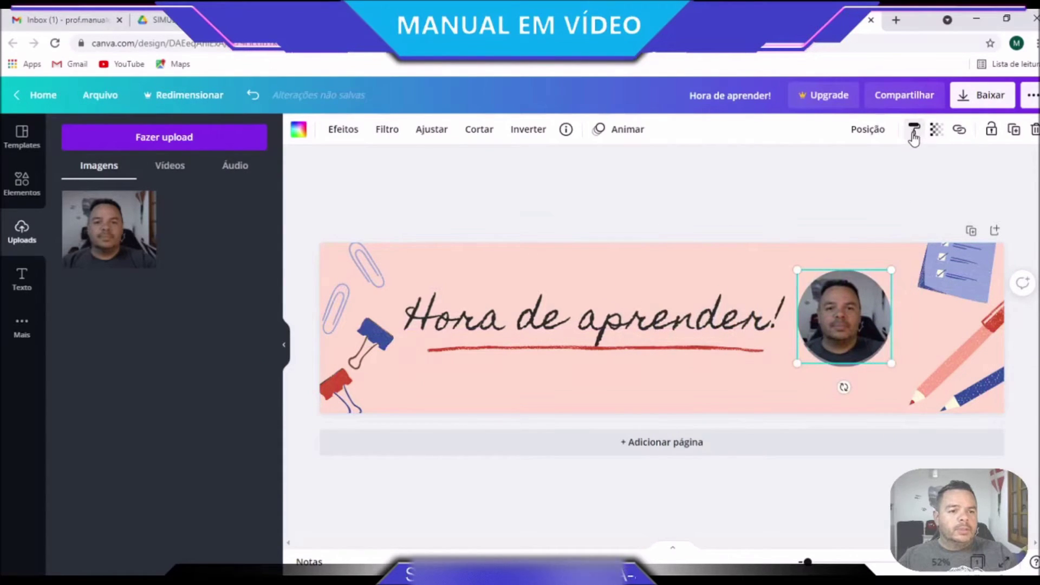
pyautogui.moveTo(855, 310)
pyautogui.mouseDown()
pyautogui.moveTo(846, 371)
pyautogui.moveTo(869, 309)
pyautogui.moveTo(866, 322)
pyautogui.mouseUp()
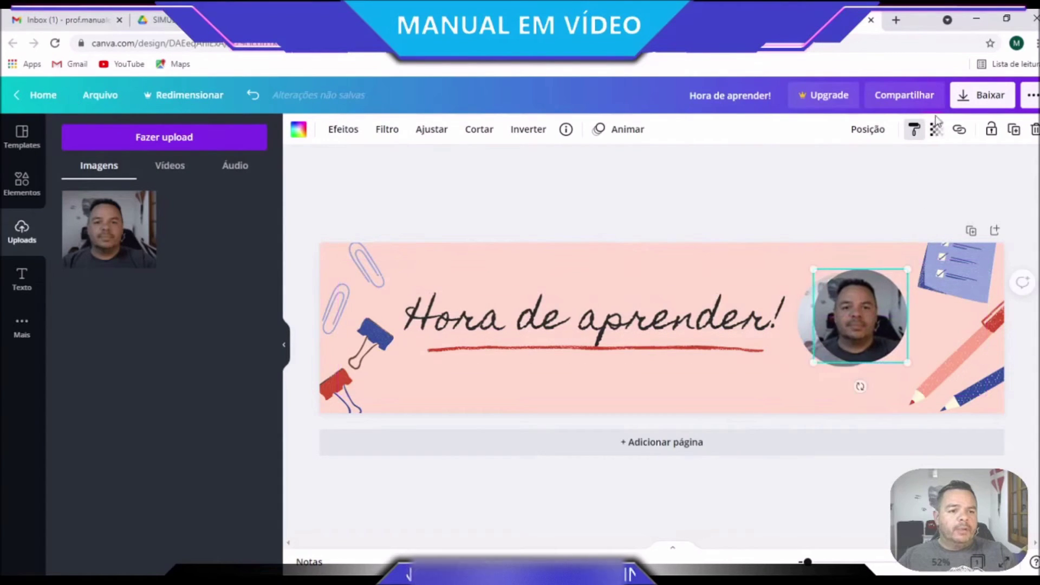
# Raise the extra photo circle's transparency, then delete it from the banner
pyautogui.click(936, 130)
pyautogui.moveTo(891, 169); pyautogui.dragTo(867, 178)
pyautogui.moveTo(857, 352); pyautogui.dragTo(733, 399)
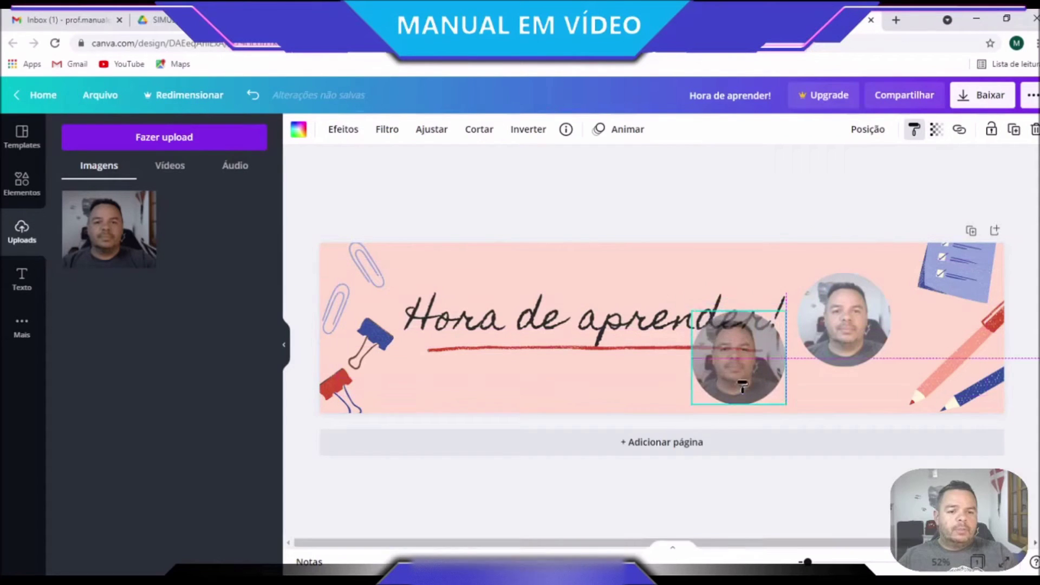
pyautogui.click(867, 180)
pyautogui.click(702, 356)
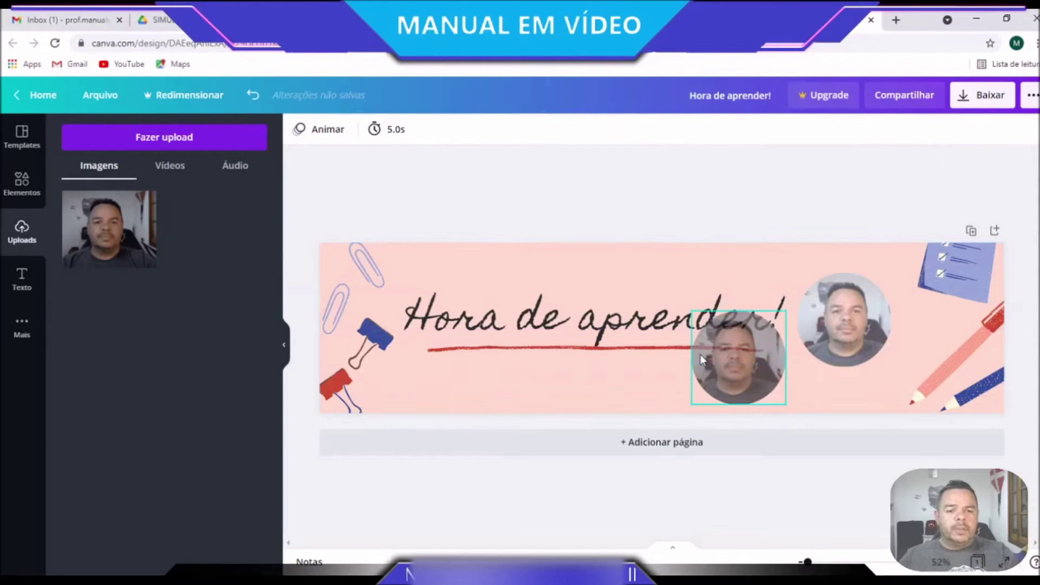
pyautogui.press('Delete')
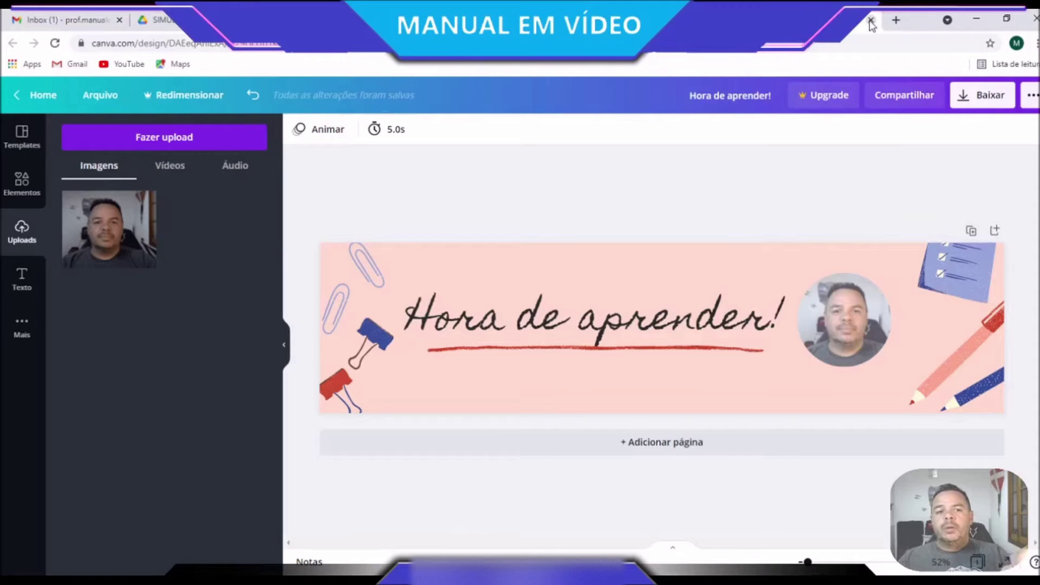
# Glance through Elementos and Modelos, then close the Canva design and Canva home tabs
pyautogui.click(24, 184)
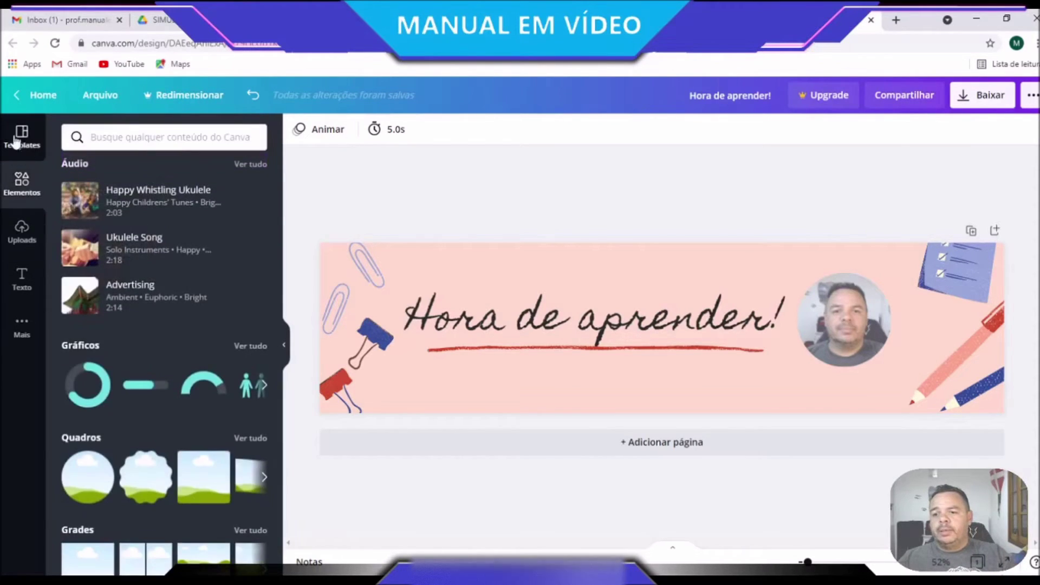
pyautogui.click(21, 136)
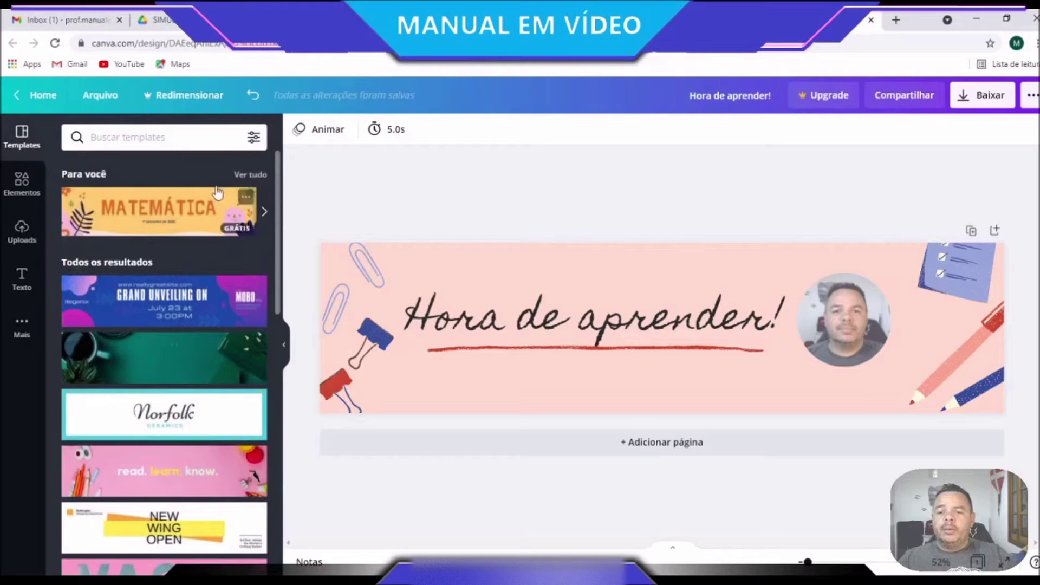
pyautogui.scroll(-7, 213, 298)
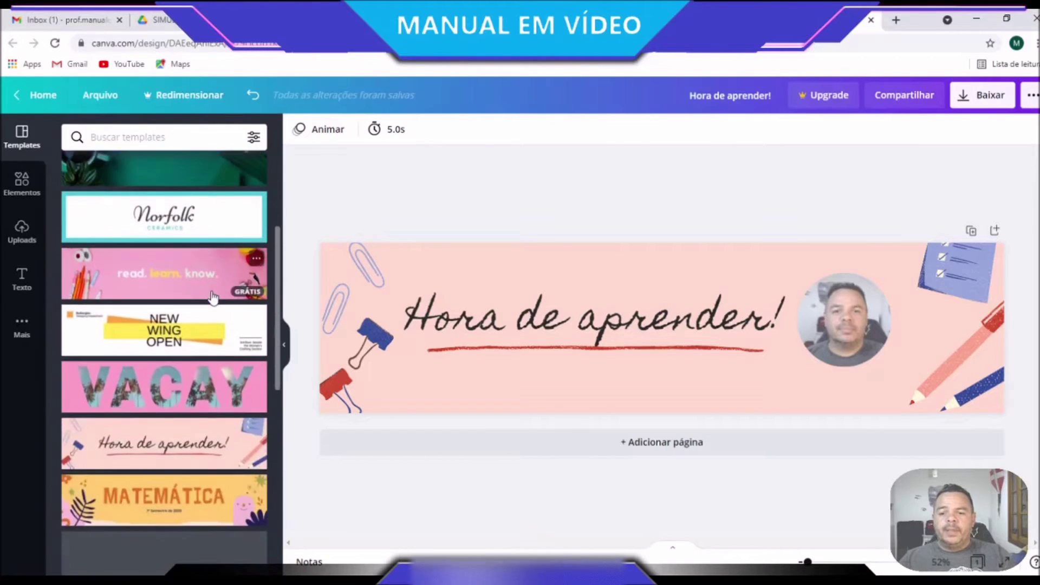
pyautogui.scroll(1, 206, 434)
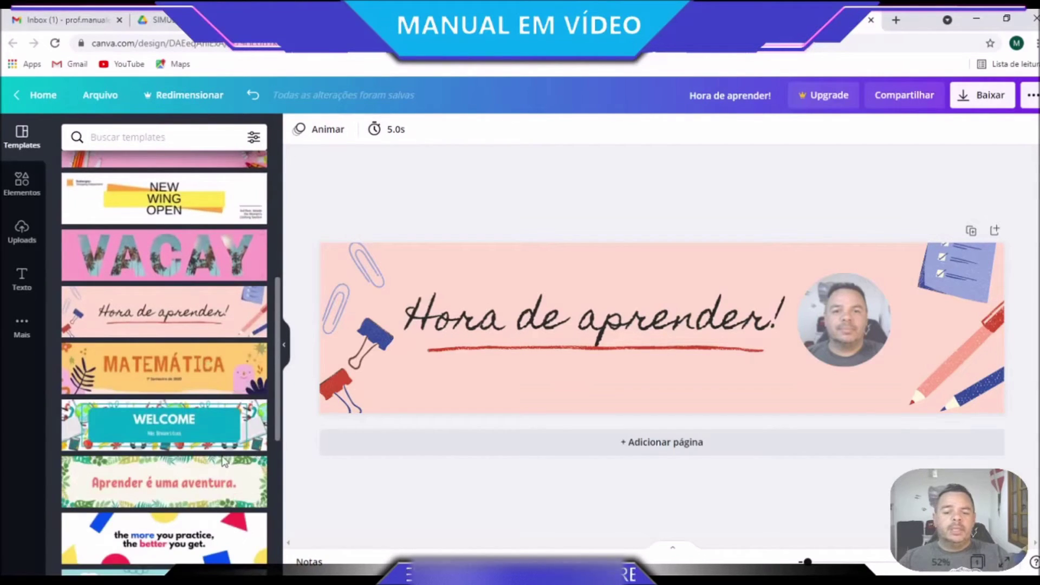
pyautogui.click(872, 20)
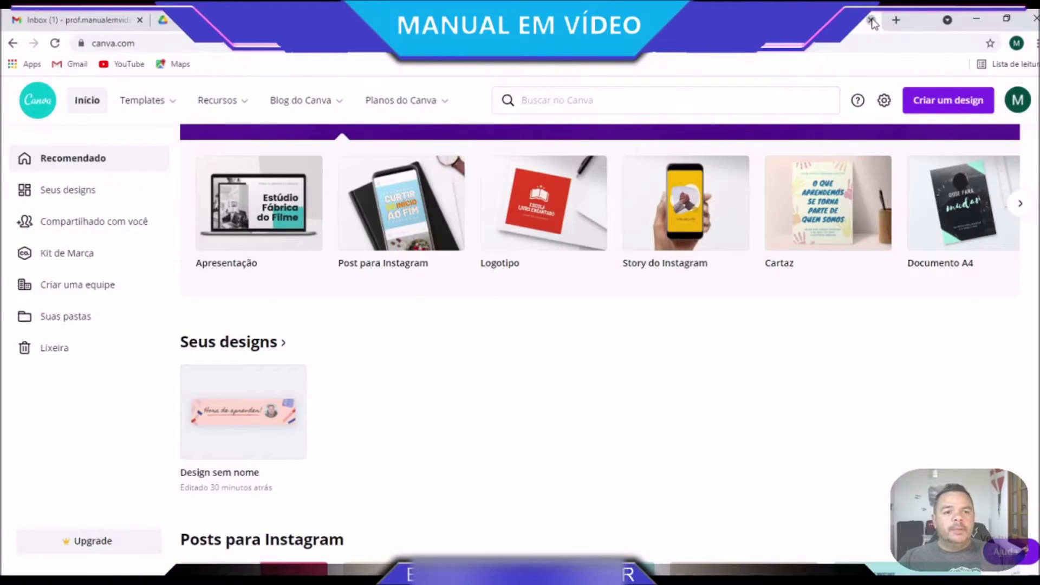
pyautogui.click(871, 21)
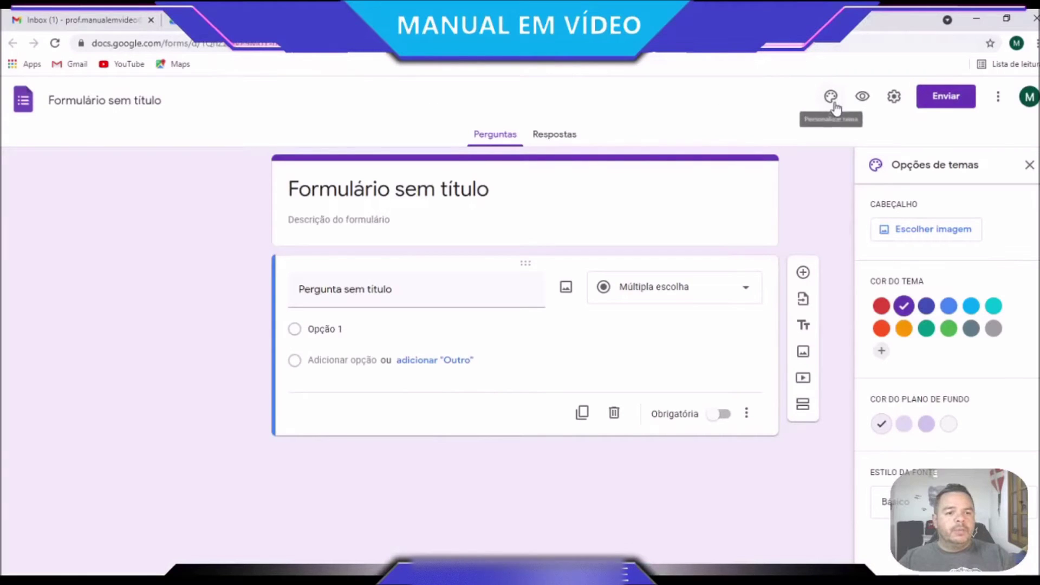
# Upload the 'Hora de aprender!' banner file as the form's header image
pyautogui.click(933, 226)
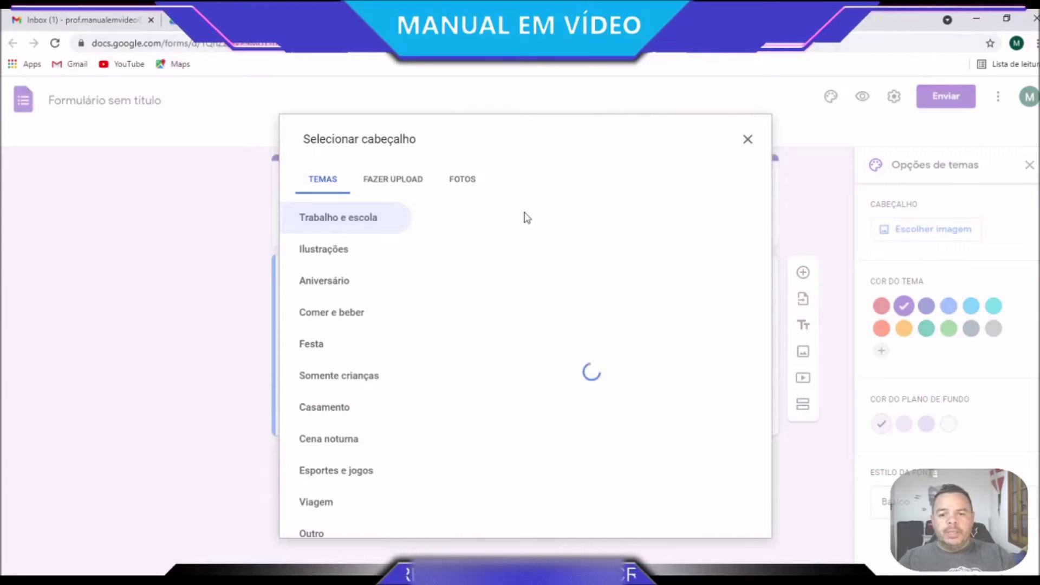
pyautogui.click(398, 177)
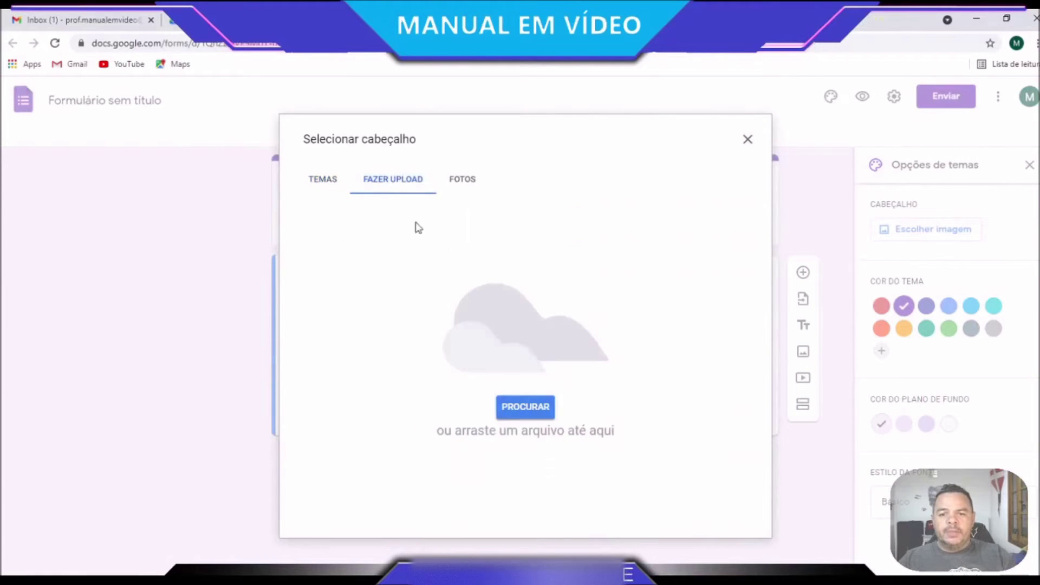
pyautogui.click(526, 407)
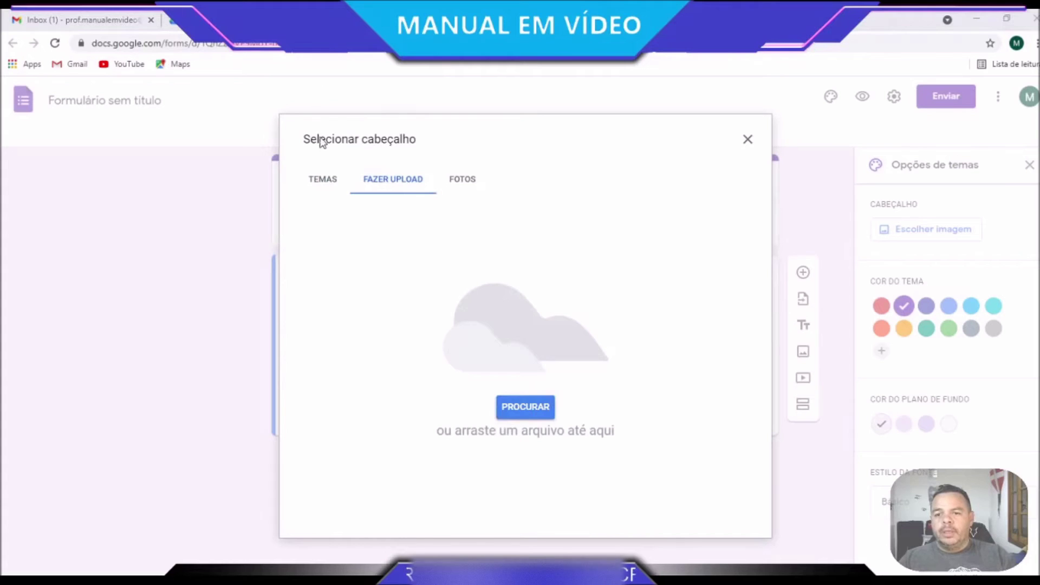
pyautogui.doubleClick(422, 301)
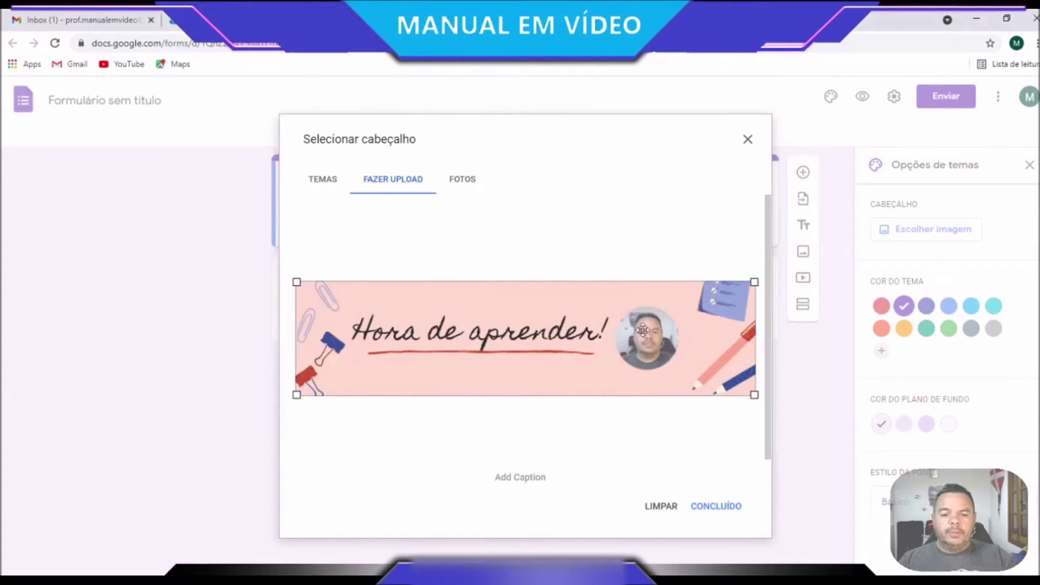
pyautogui.click(721, 508)
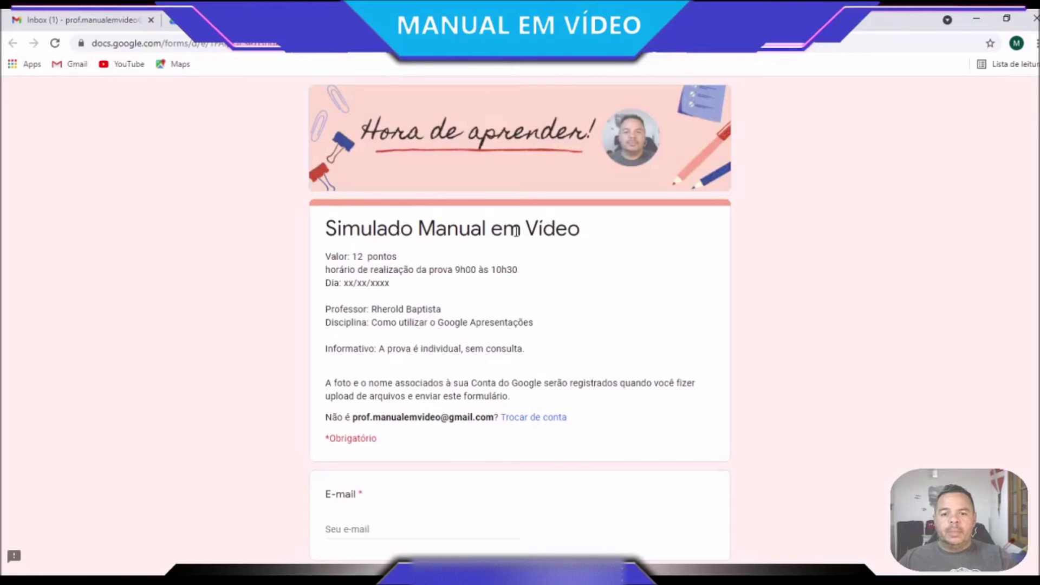
# Title the new form 'Simulado Manual em Vídeo 02' and apply it as the document name
pyautogui.tripleClick(517, 231)
pyautogui.hotkey('ctrl', 'c')
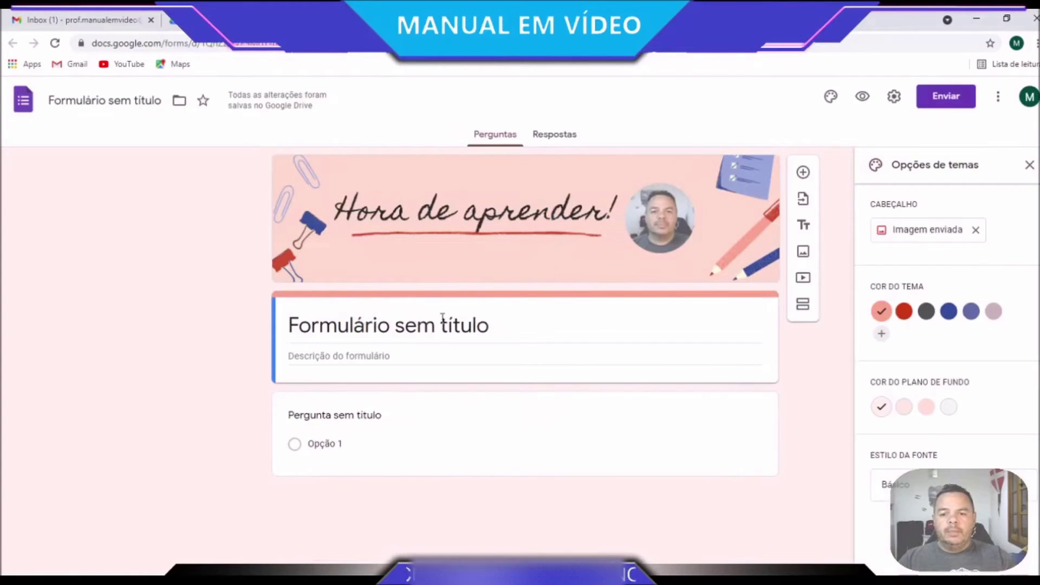
pyautogui.tripleClick(442, 318)
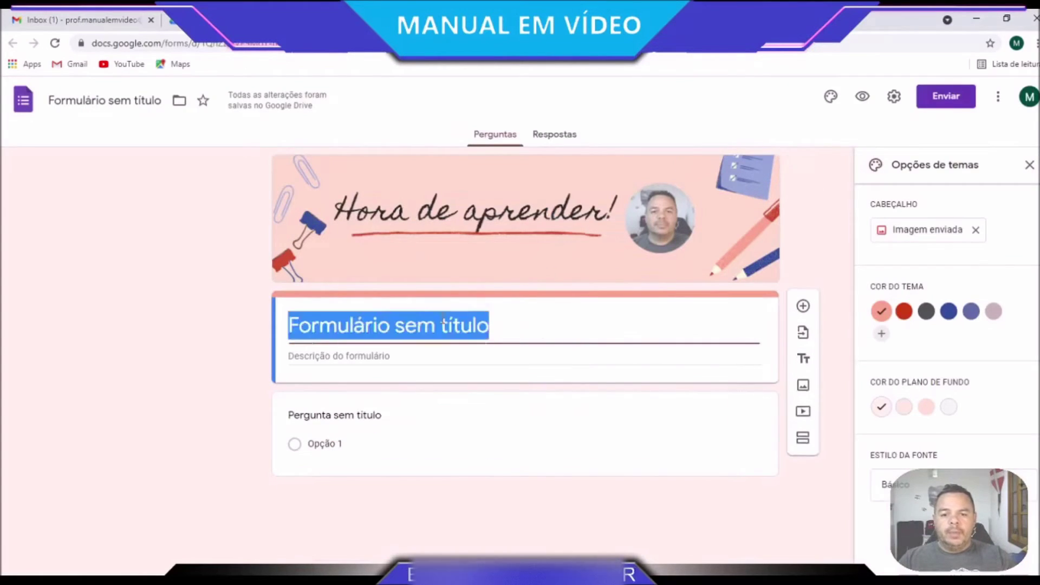
pyautogui.hotkey('ctrl', 'v')
pyautogui.write('02')
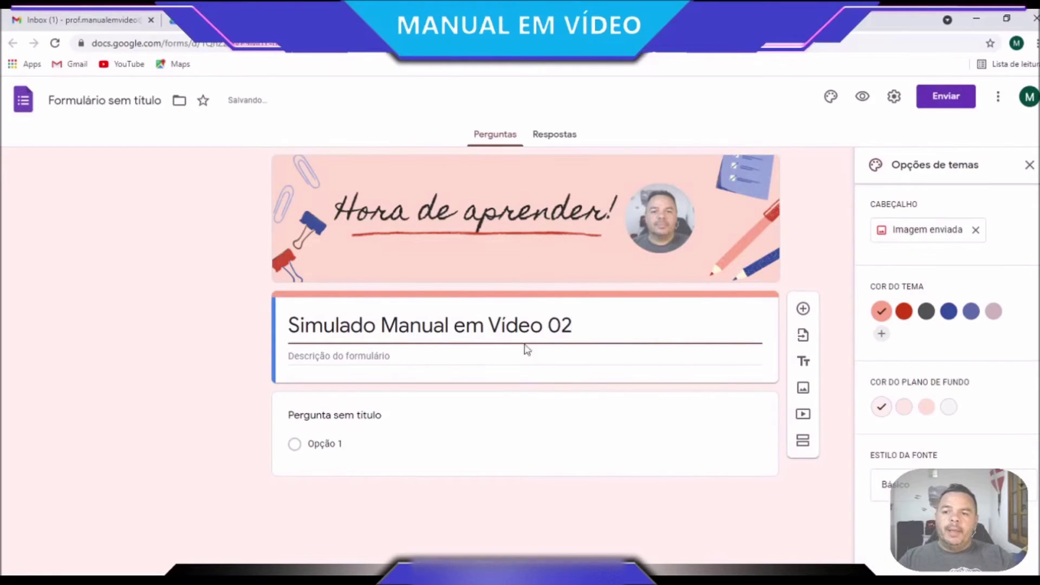
pyautogui.click(102, 102)
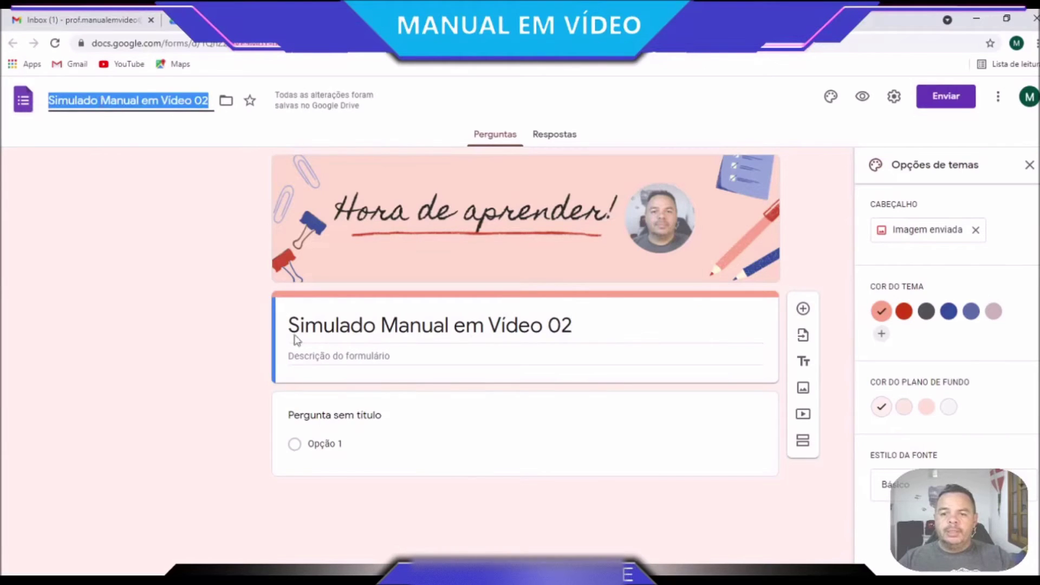
pyautogui.click(428, 355)
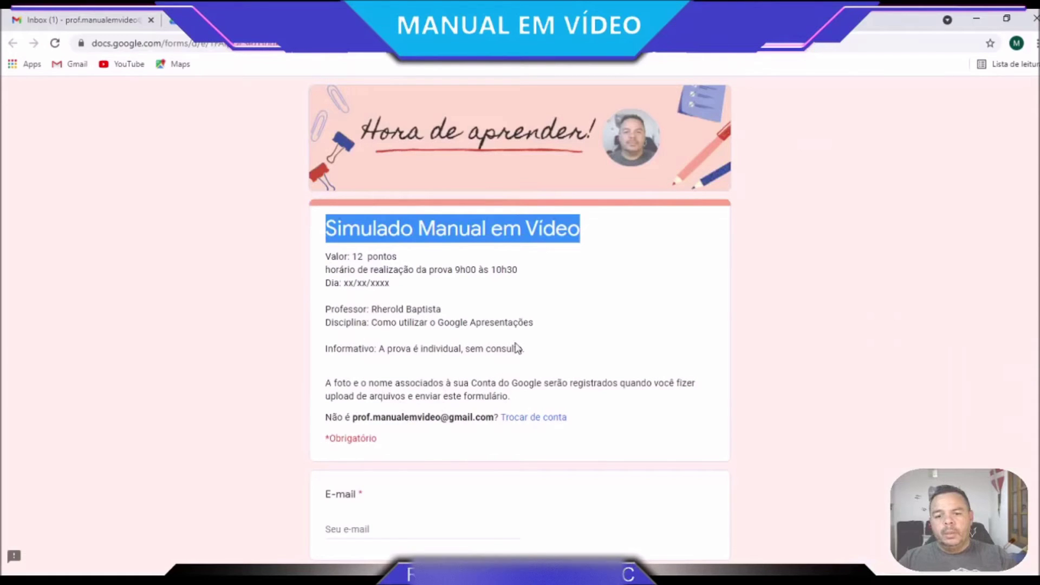
# Copy the old form's exam details (value, time, date, teacher, subject, notice) into the new description
pyautogui.moveTo(525, 349); pyautogui.dragTo(328, 255)
pyautogui.hotkey('ctrl', 'c')
pyautogui.click(542, 20)
pyautogui.hotkey('ctrl', 'v')
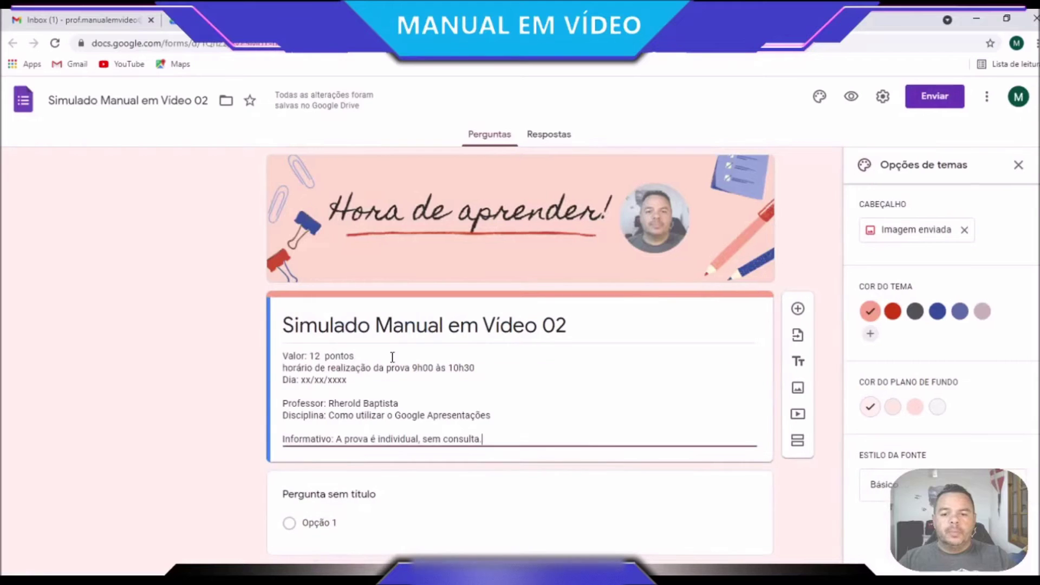
# Delete the blank untitled question and review the pasted description
pyautogui.click(545, 477)
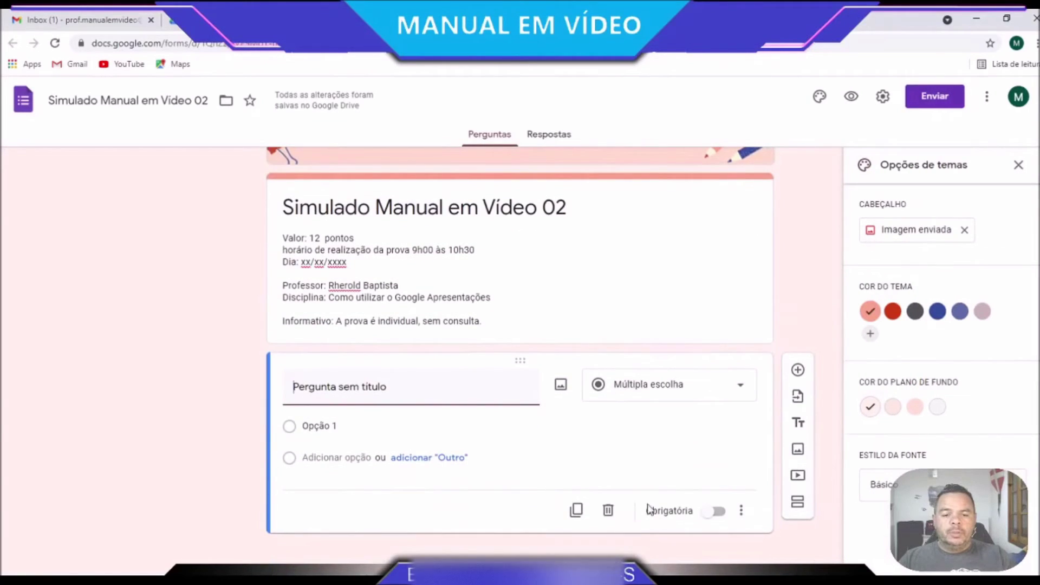
pyautogui.click(609, 512)
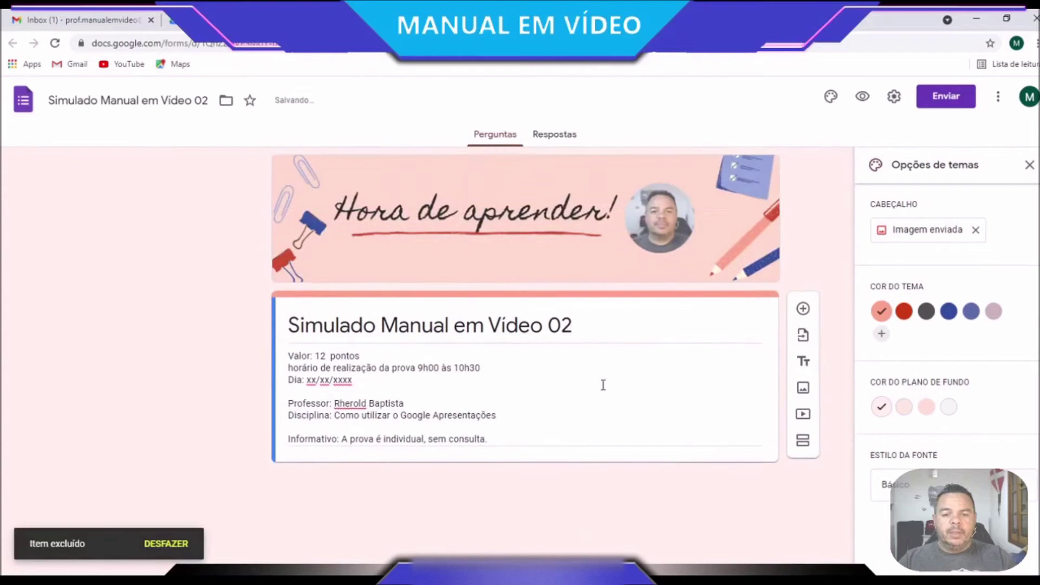
pyautogui.click(603, 384)
pyautogui.hotkey('ctrl', 'a')
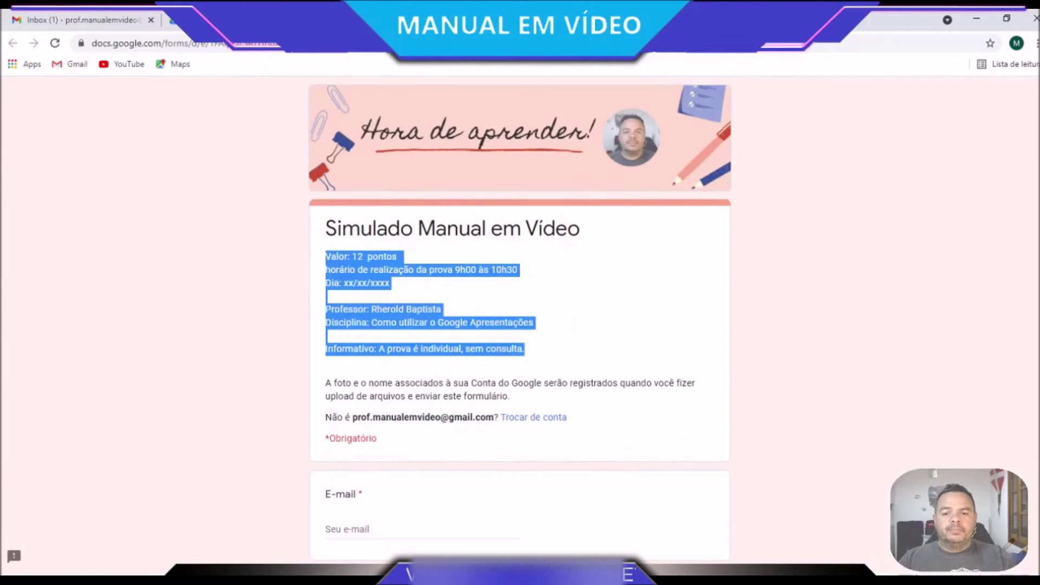
pyautogui.scroll(-1, 499, 442)
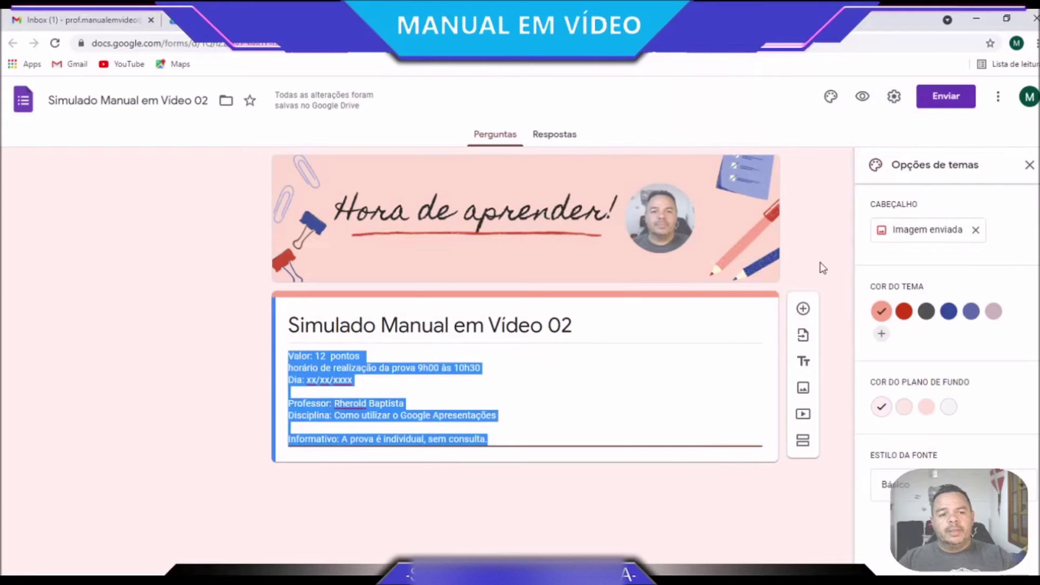
pyautogui.click(823, 267)
# Make the form a quiz with grades released after manual review, limited to 1 response
pyautogui.click(894, 98)
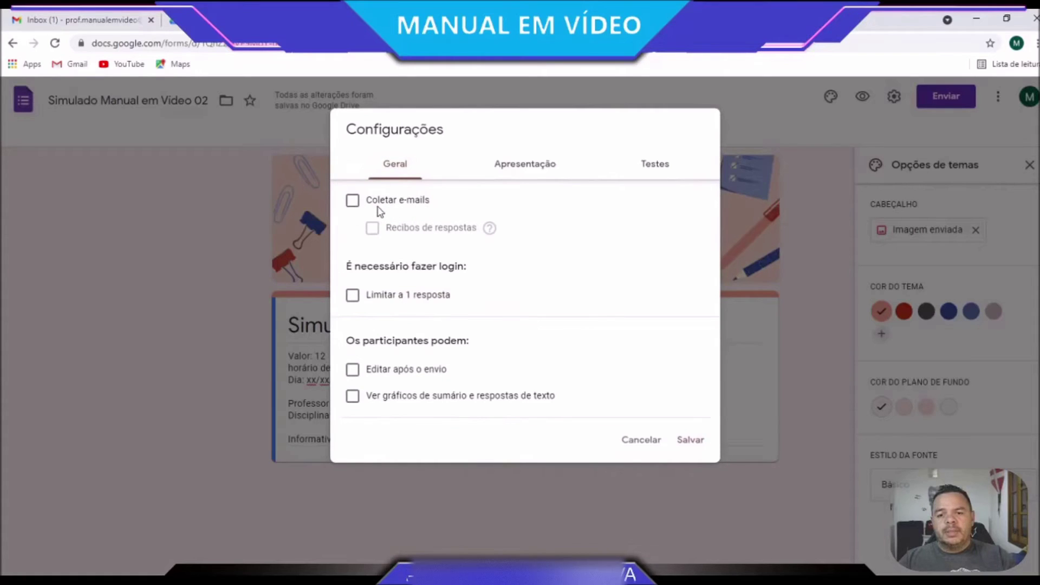
pyautogui.click(658, 170)
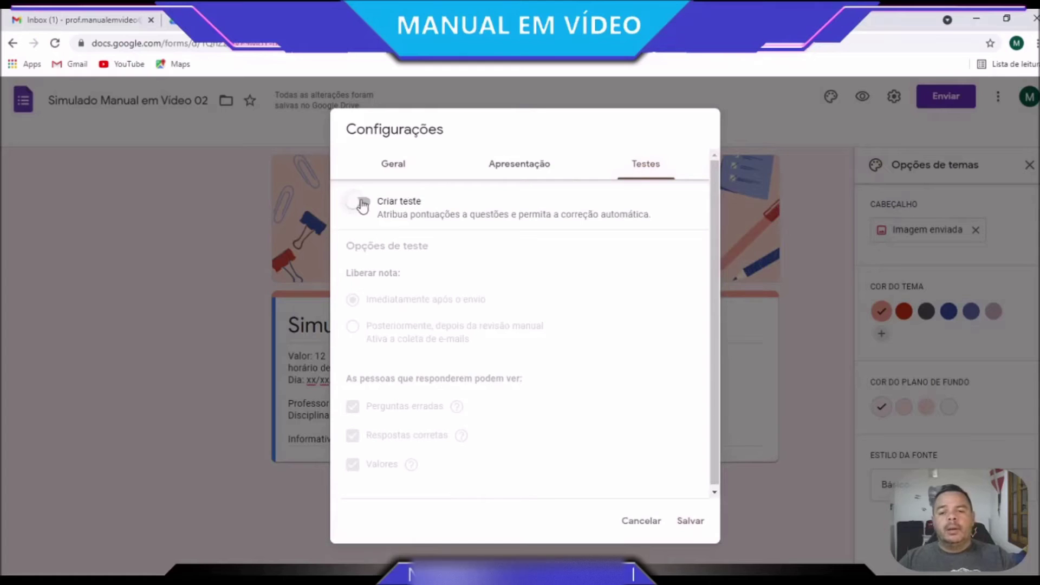
pyautogui.click(362, 204)
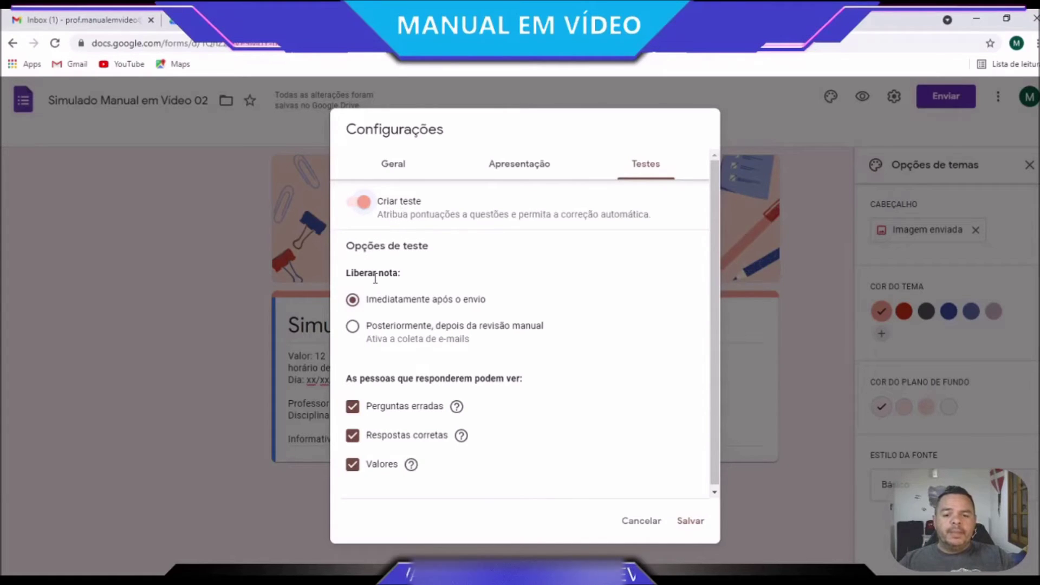
pyautogui.click(353, 327)
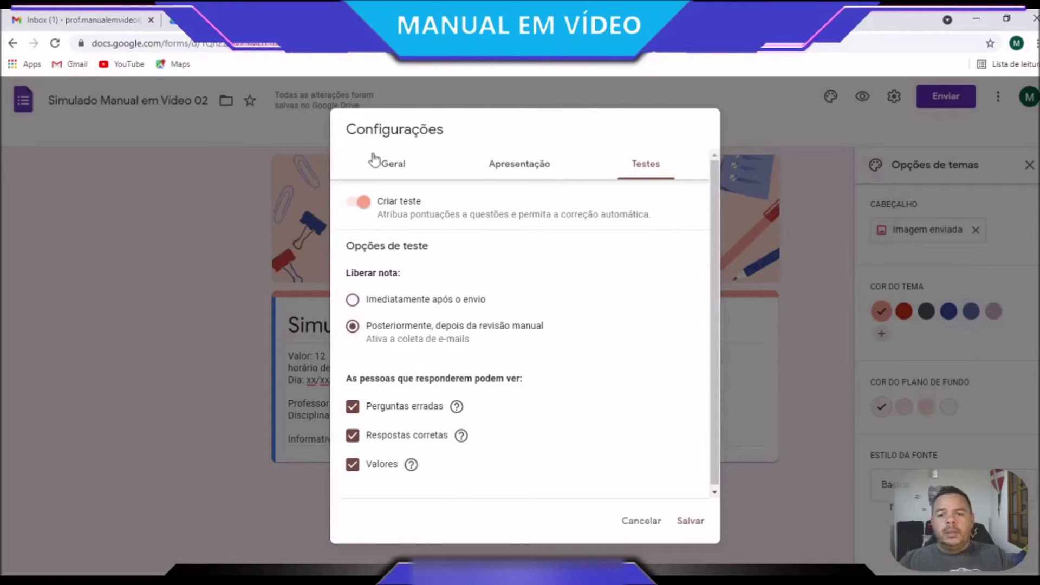
pyautogui.click(397, 162)
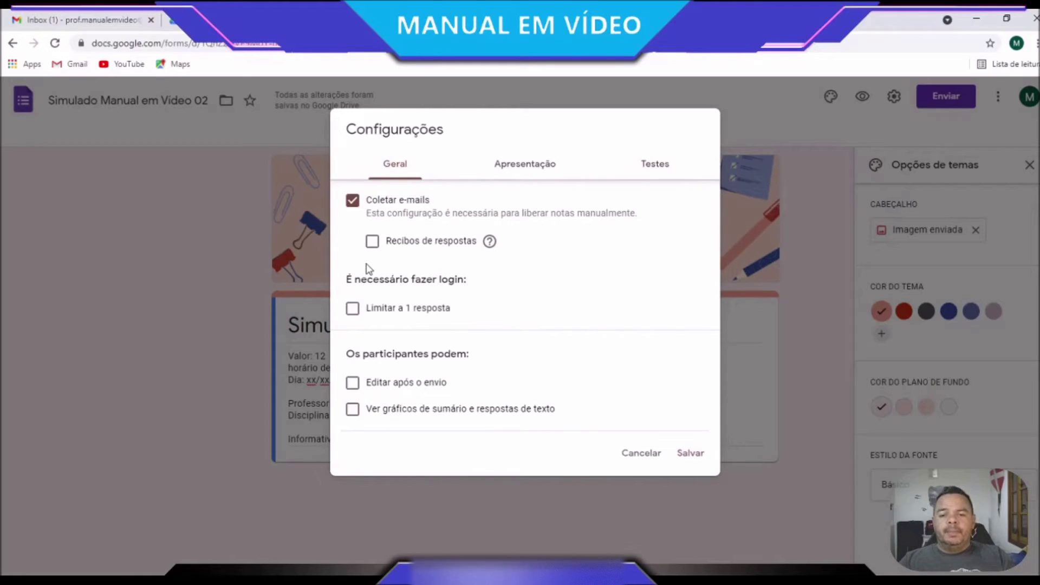
pyautogui.click(353, 309)
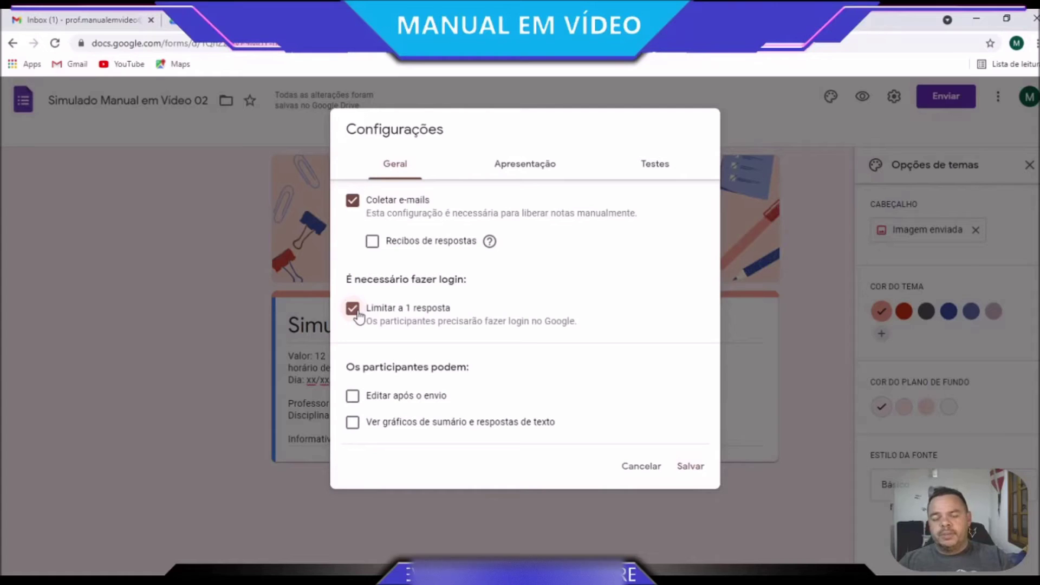
pyautogui.click(691, 467)
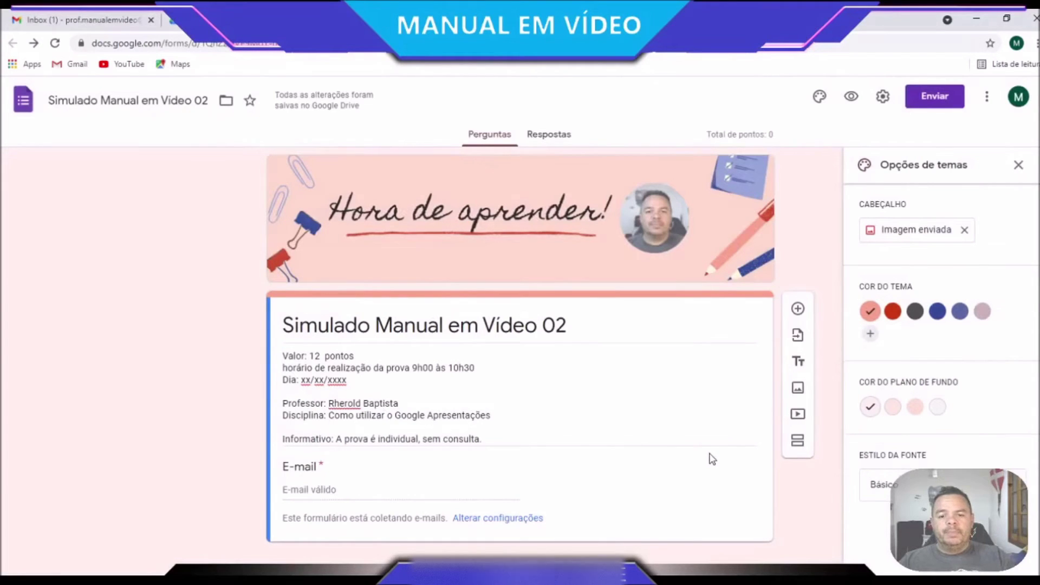
# Enter the respondent's e-mail address in the preview's E-mail field, correcting a typo
pyautogui.scroll(-1, 713, 459)
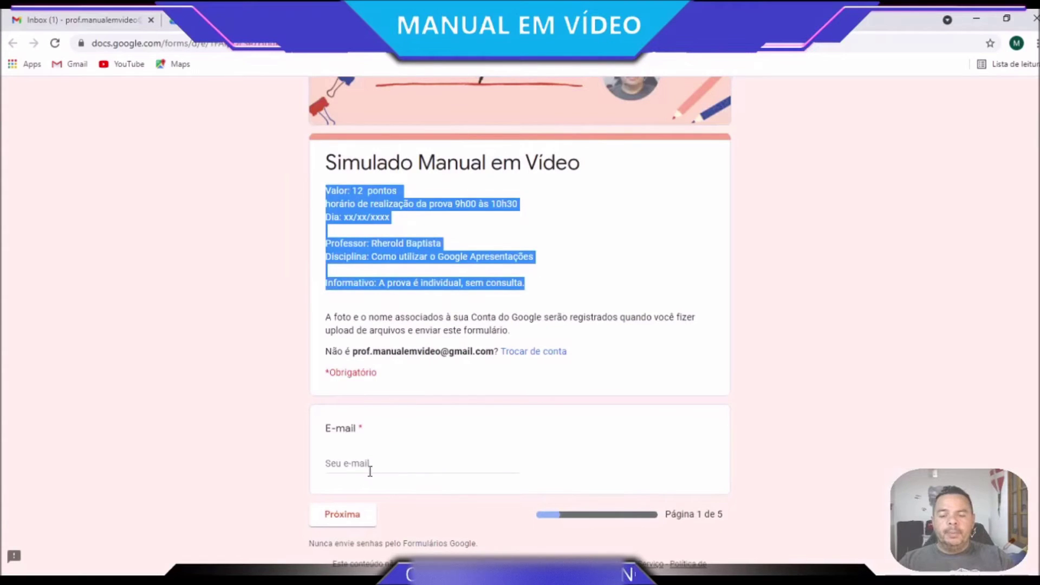
pyautogui.click(370, 471)
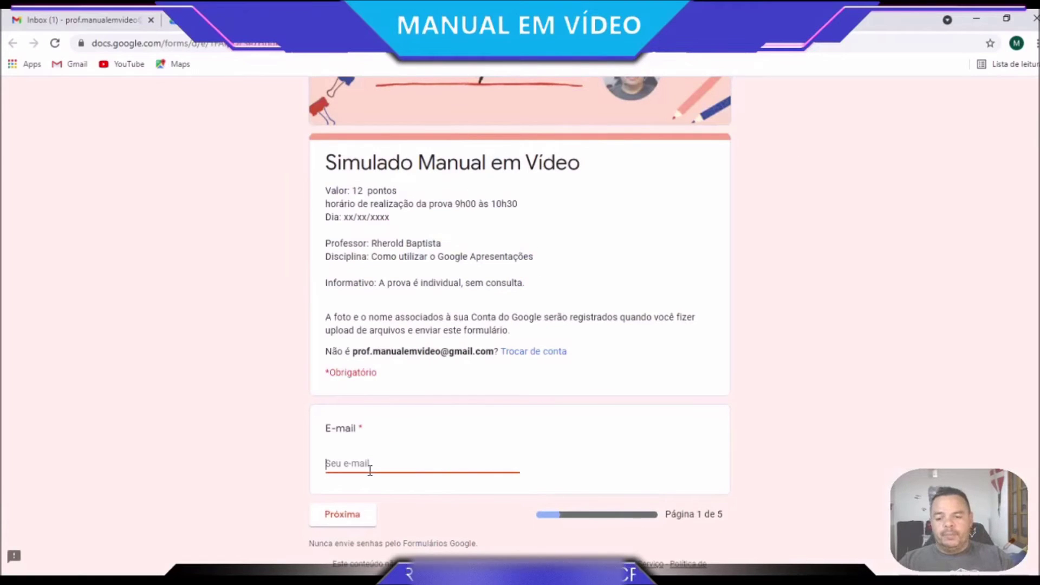
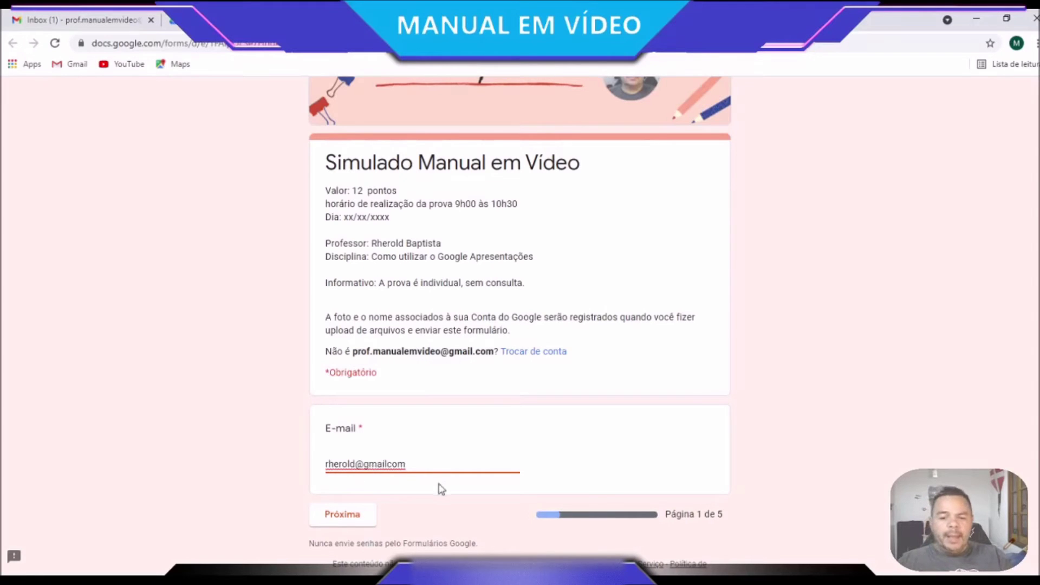
pyautogui.click(366, 466)
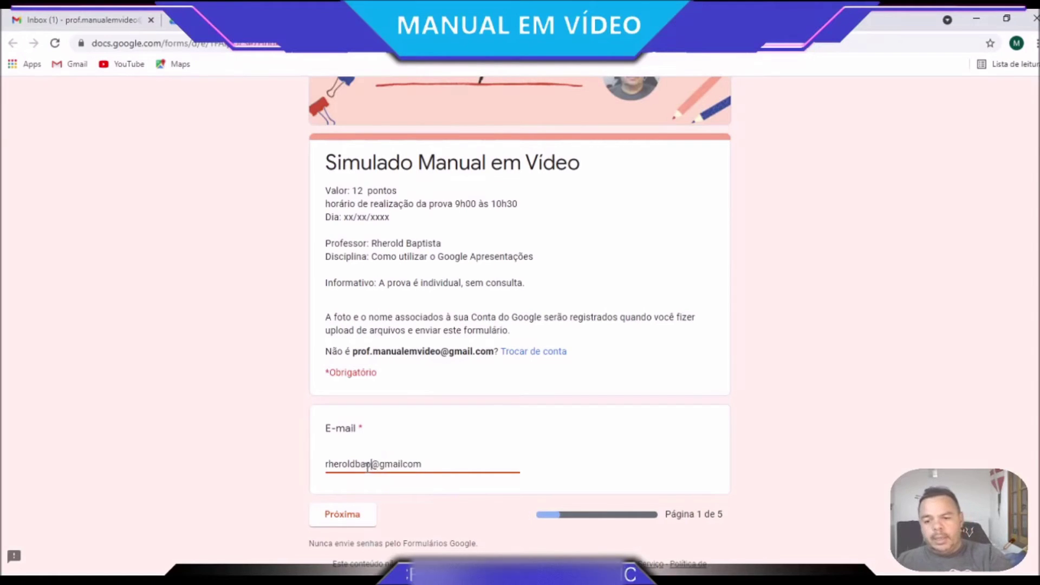
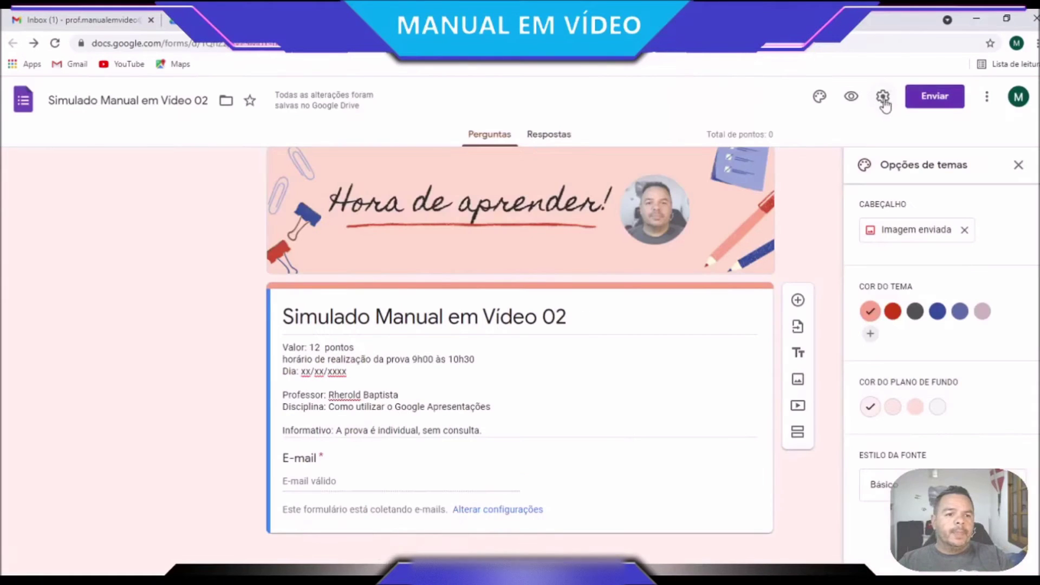
pyautogui.click(884, 96)
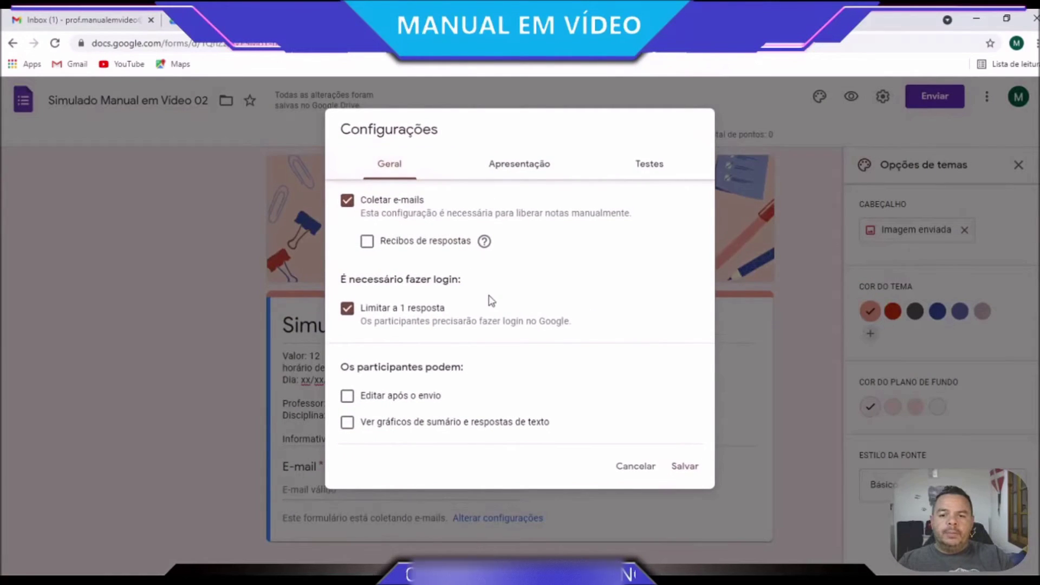
# Turn on Mostrar barra de progresso in the Apresentação settings
pyautogui.click(655, 164)
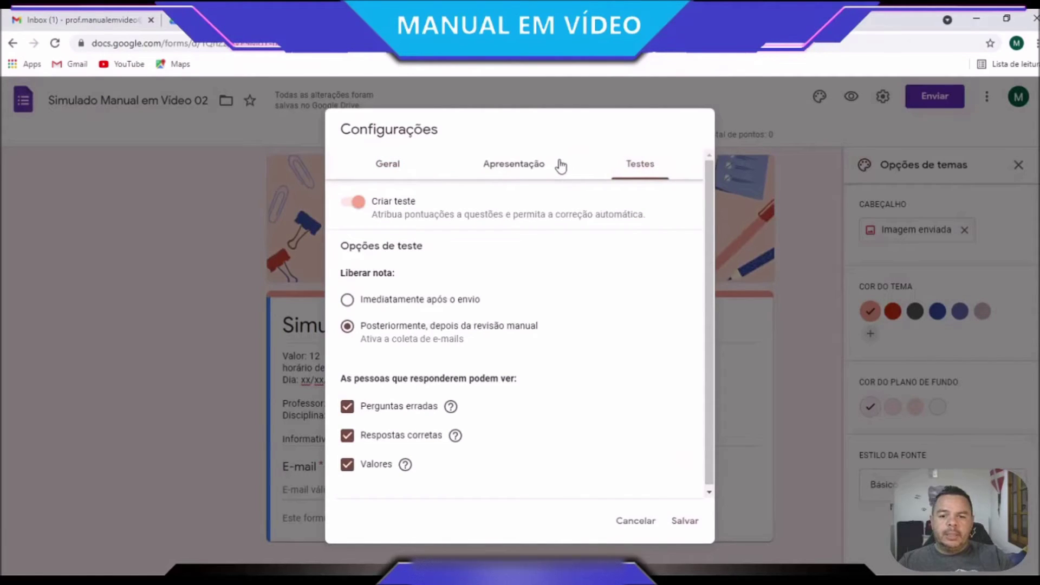
pyautogui.click(512, 164)
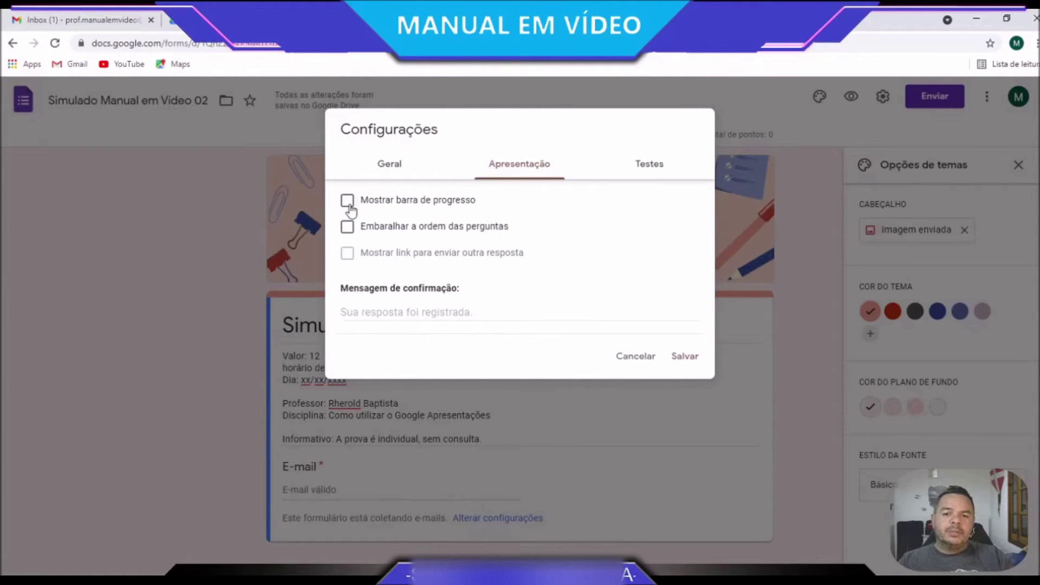
pyautogui.click(347, 201)
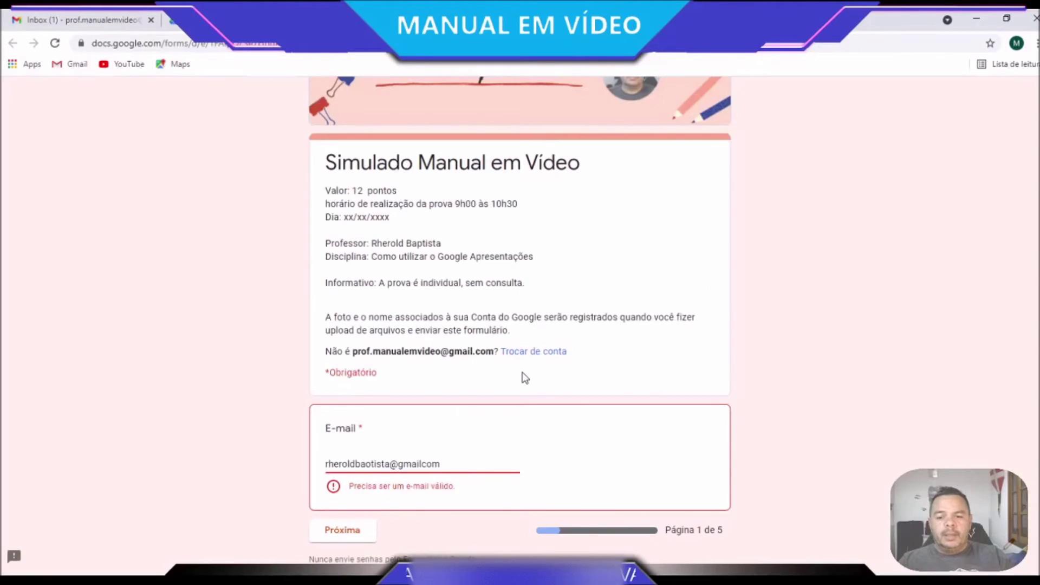
# Fix the preview e-mail, advance to Identificação do aluno, and save the settings
pyautogui.moveTo(372, 465); pyautogui.dragTo(366, 464)
pyautogui.write('p')
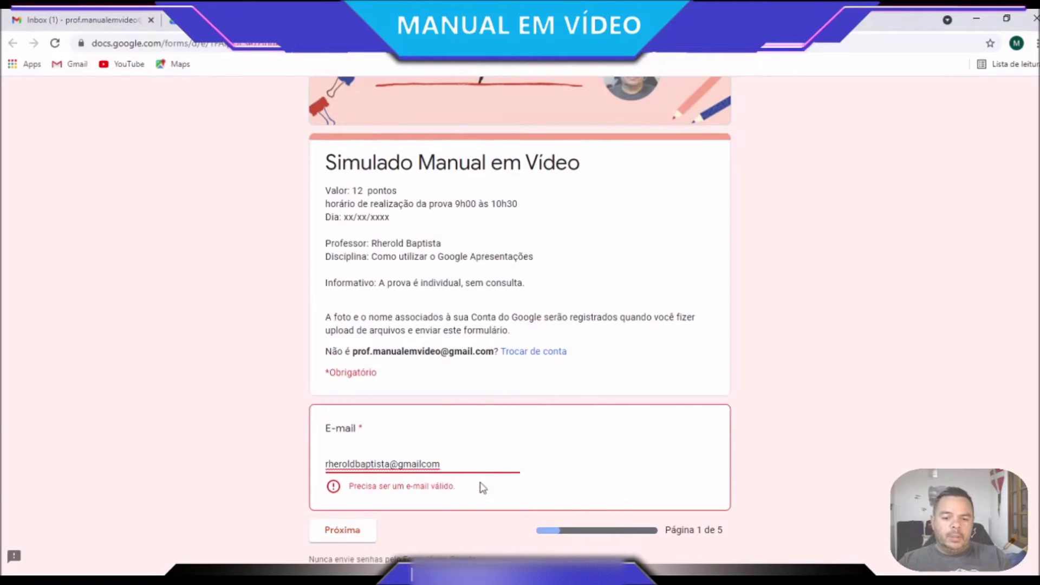
pyautogui.scroll(-1, 443, 502)
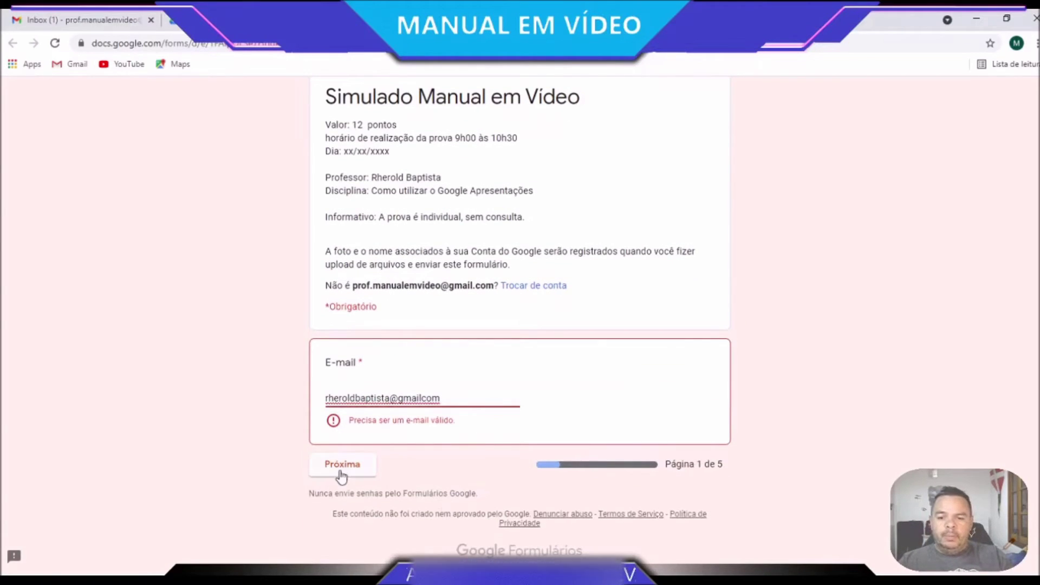
pyautogui.click(342, 467)
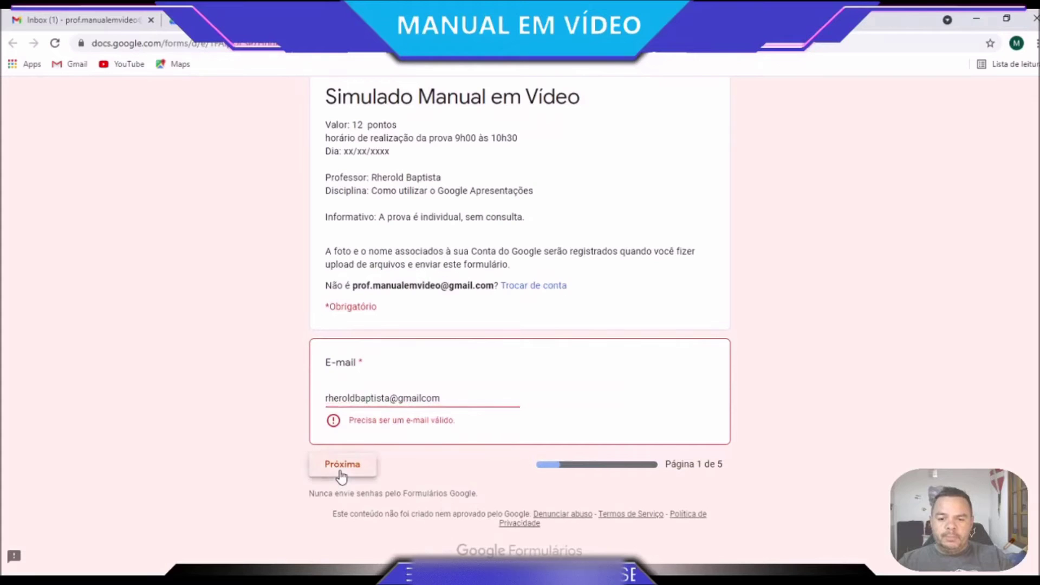
pyautogui.click(421, 400)
pyautogui.write('.')
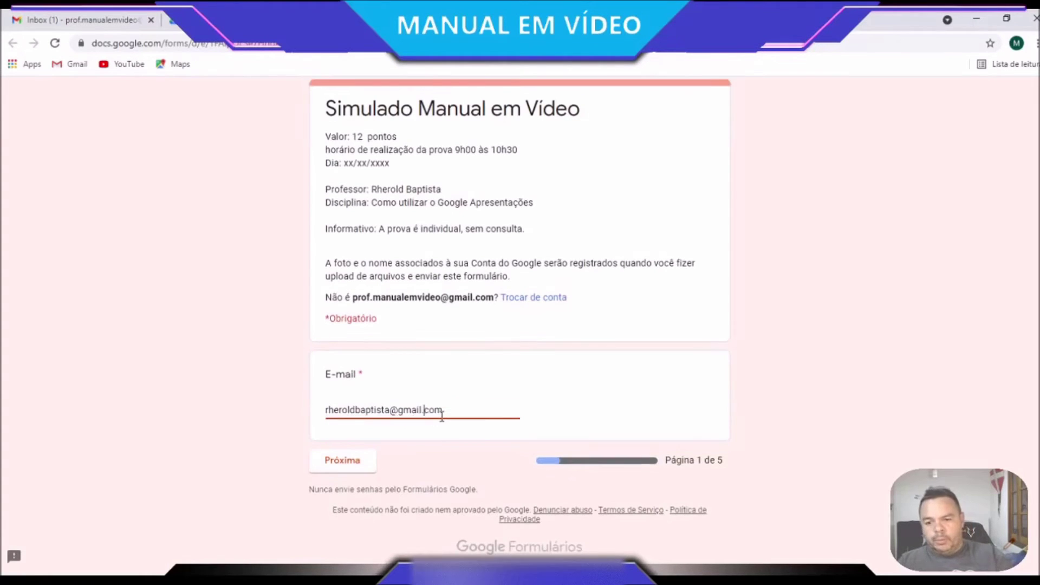
pyautogui.click(352, 461)
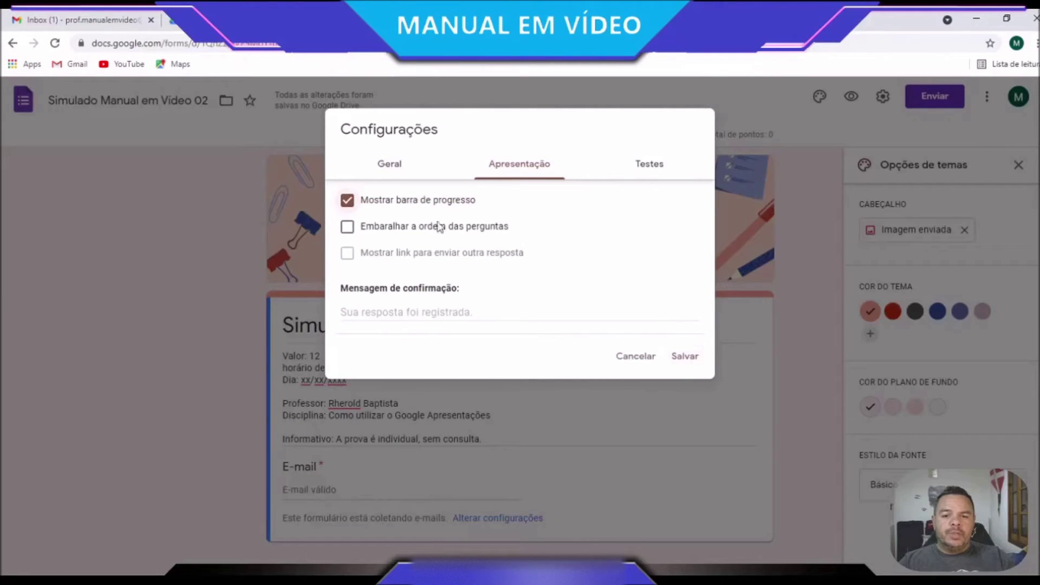
pyautogui.click(684, 356)
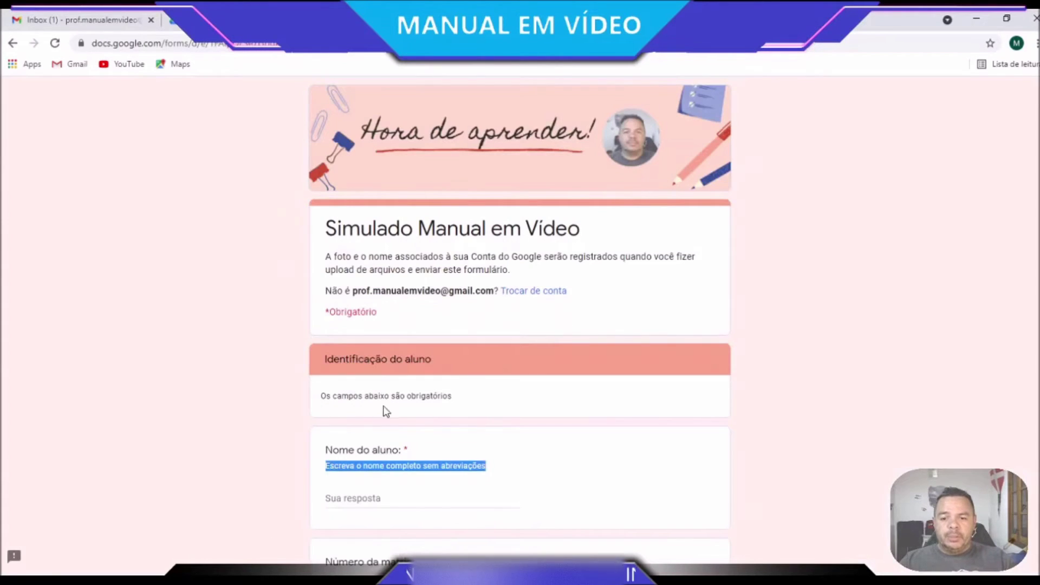
# Add a new section titled 'Identificação do aluno'
pyautogui.scroll(-1, 396, 410)
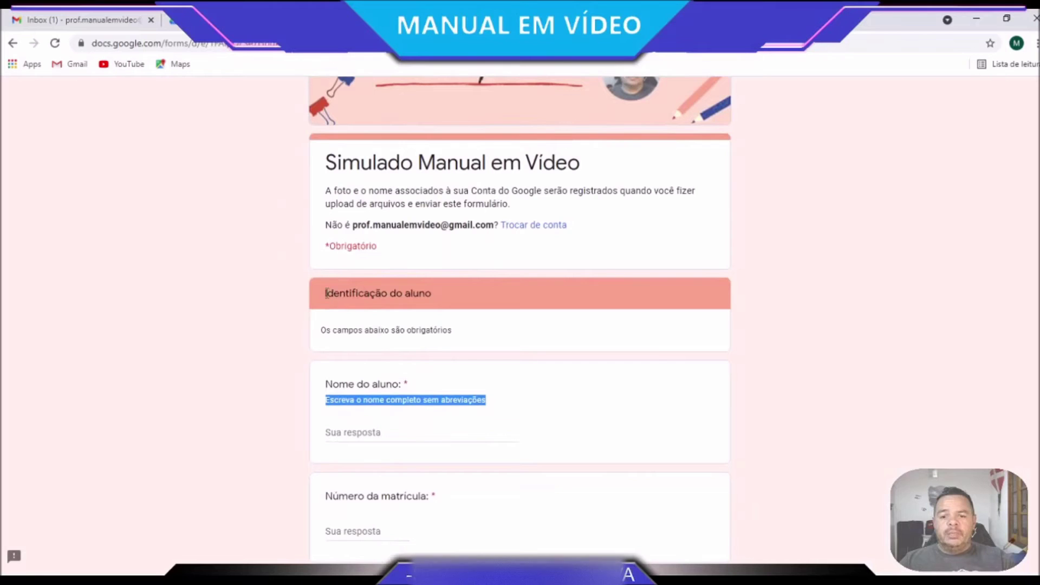
pyautogui.moveTo(466, 290); pyautogui.dragTo(314, 290)
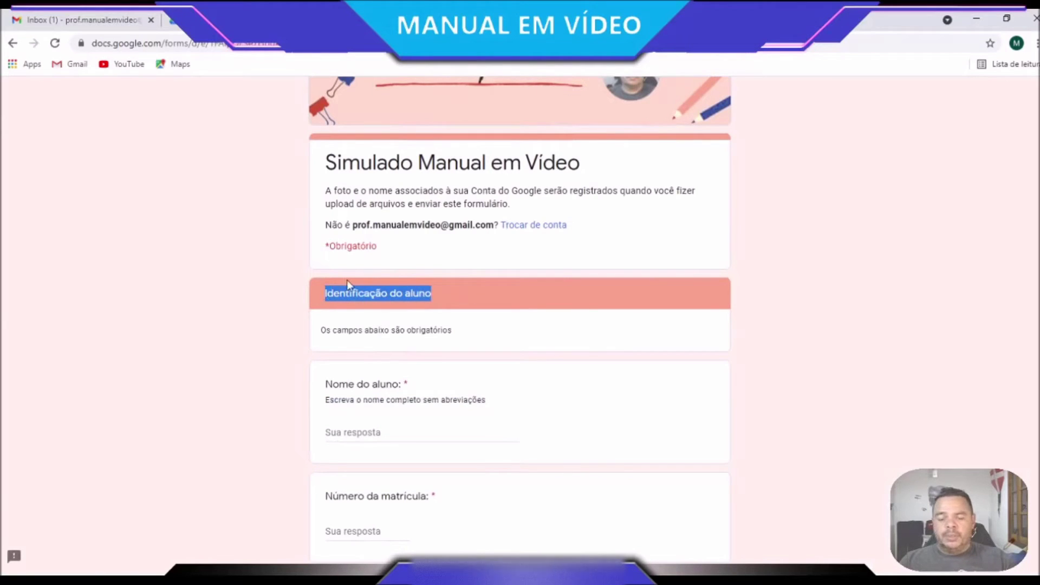
pyautogui.click(601, 22)
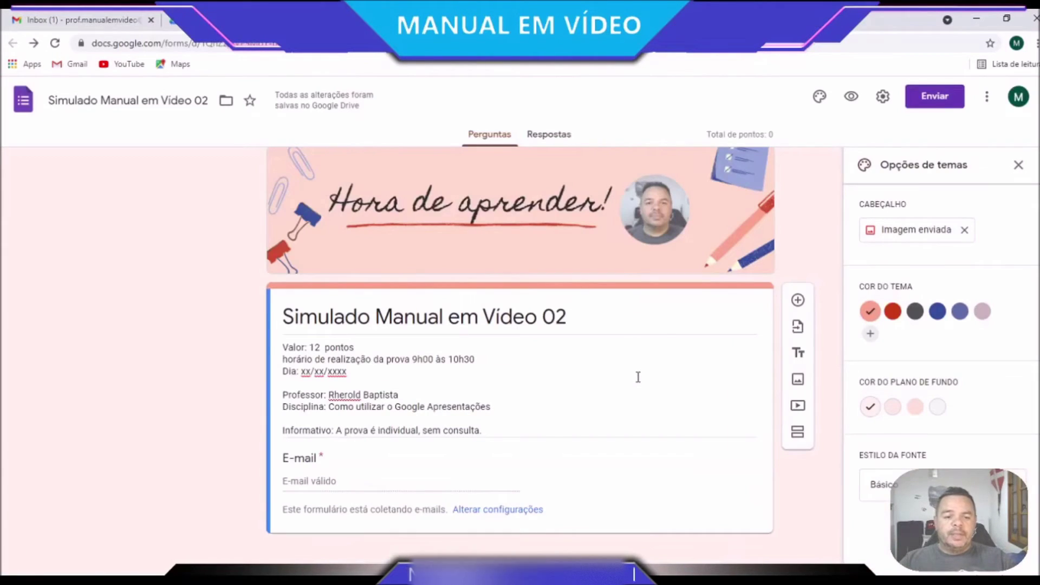
pyautogui.click(797, 440)
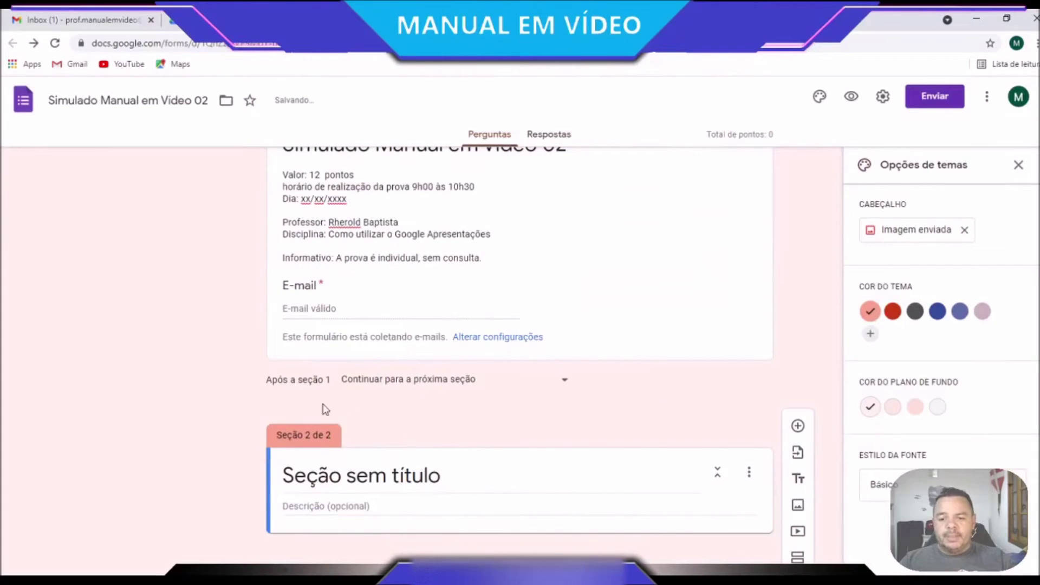
pyautogui.click(339, 477)
pyautogui.write('Identificação do aluno')
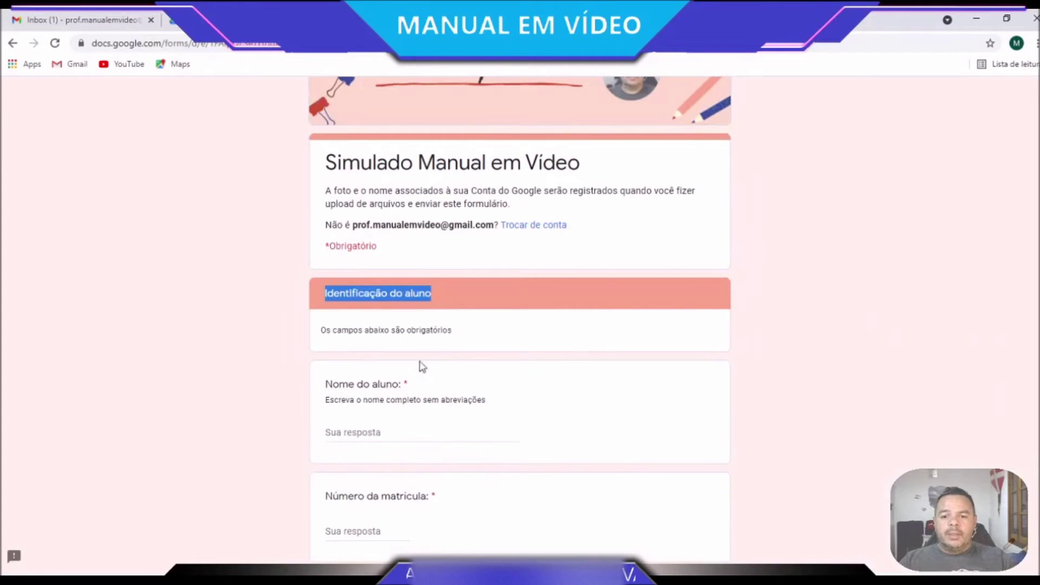
# Describe the section 'Os campos abaixo são obrigatórios' and add a blank question below it
pyautogui.tripleClick(350, 333)
pyautogui.hotkey('ctrl', 'c')
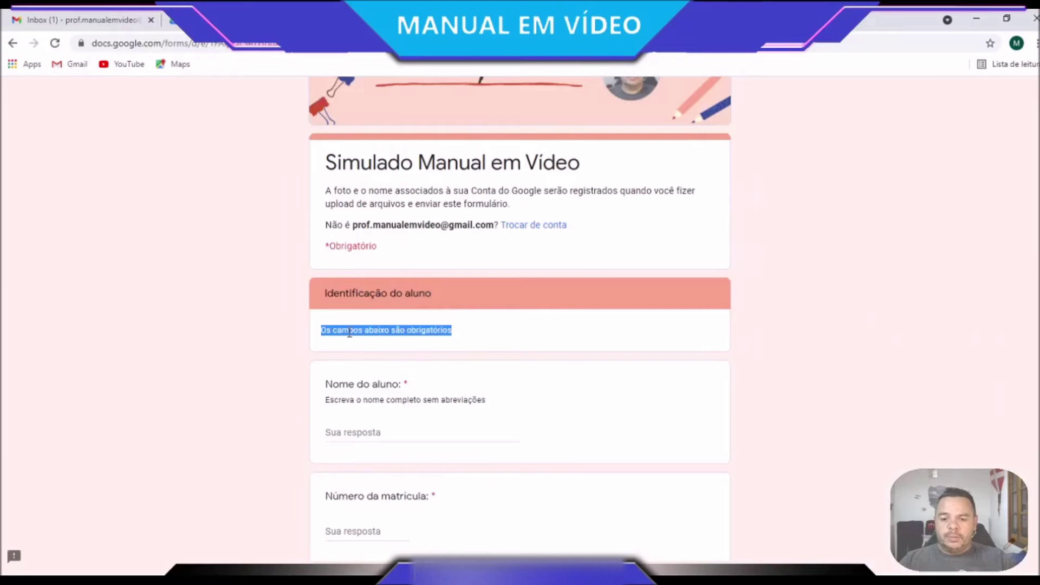
pyautogui.click(488, 20)
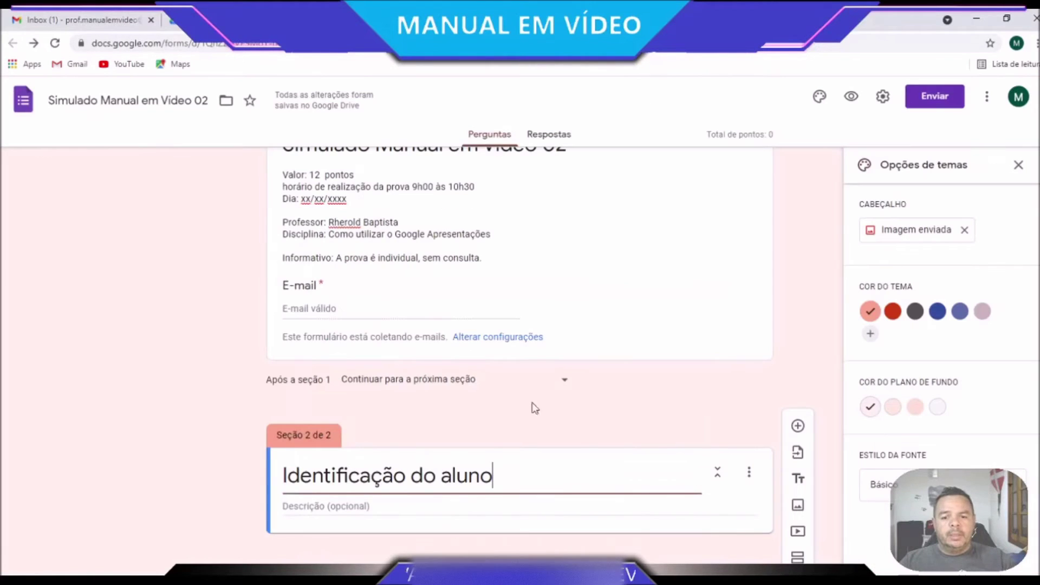
pyautogui.click(358, 509)
pyautogui.hotkey('ctrl', 'v')
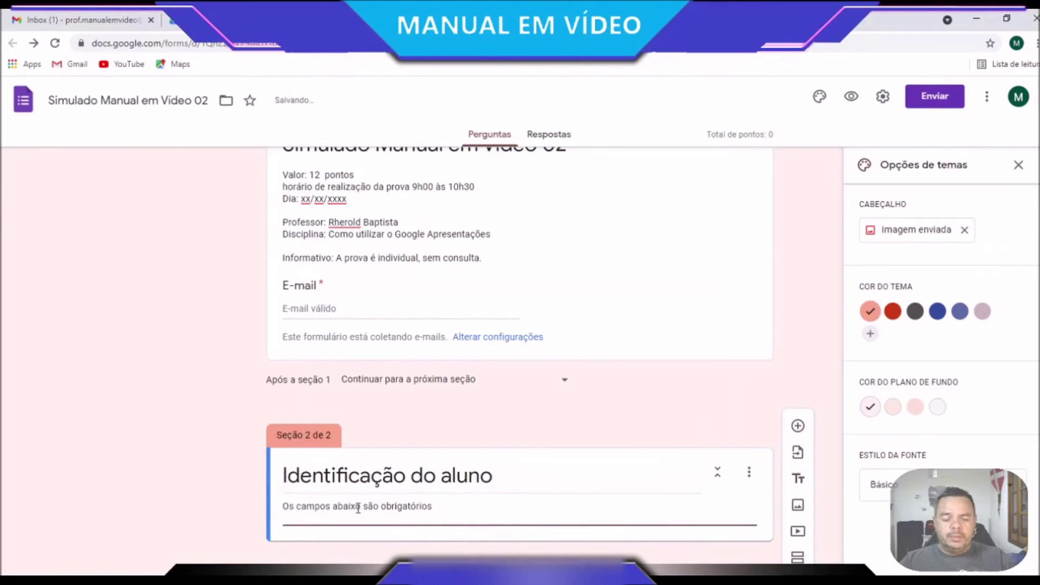
pyautogui.press('BackSpace')
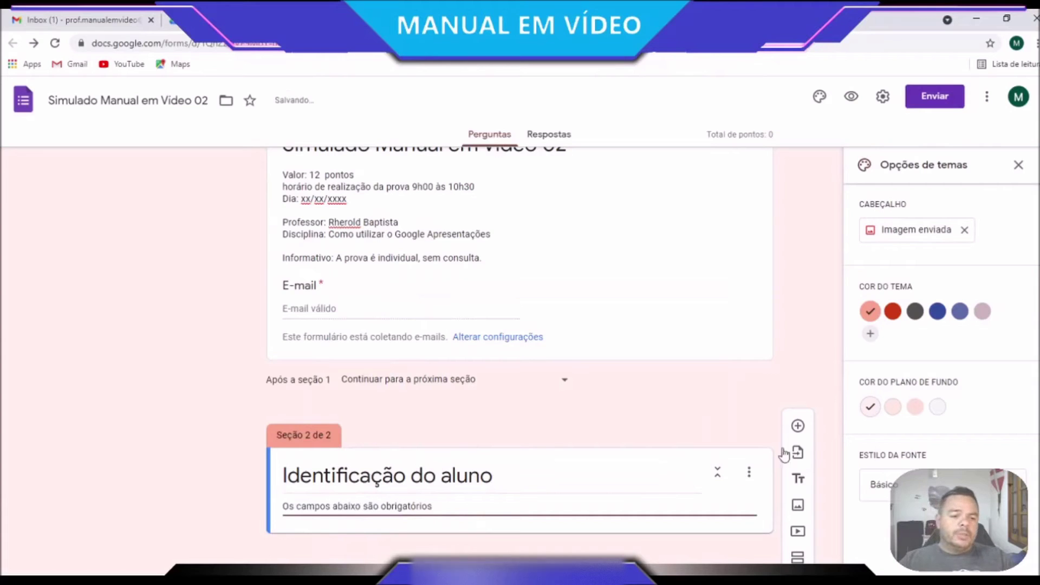
pyautogui.click(798, 426)
pyautogui.scroll(-3, 524, 441)
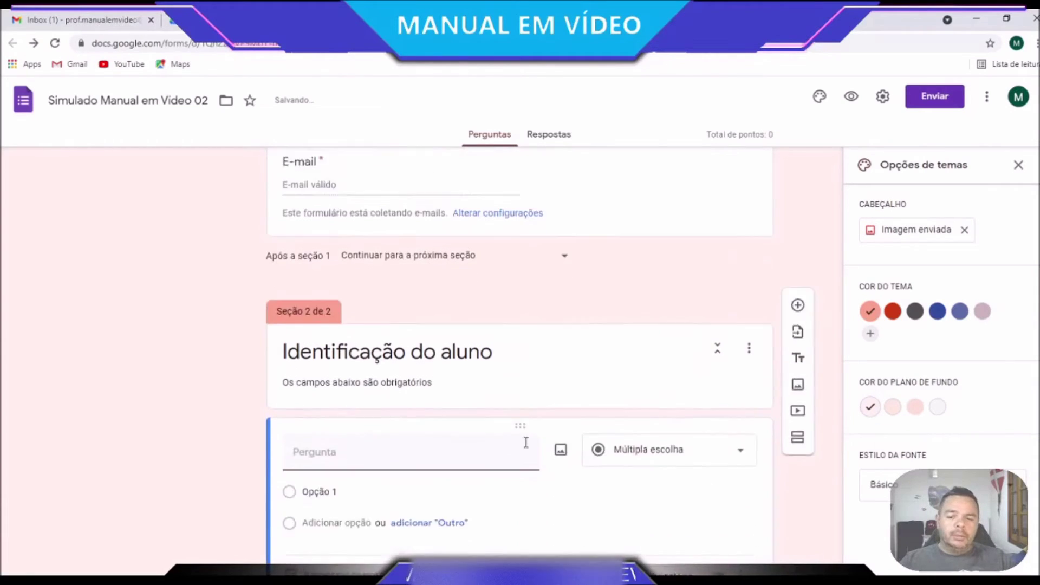
# Title the new question 'Nome do aluno: *', copied from the original quiz
pyautogui.click(379, 20)
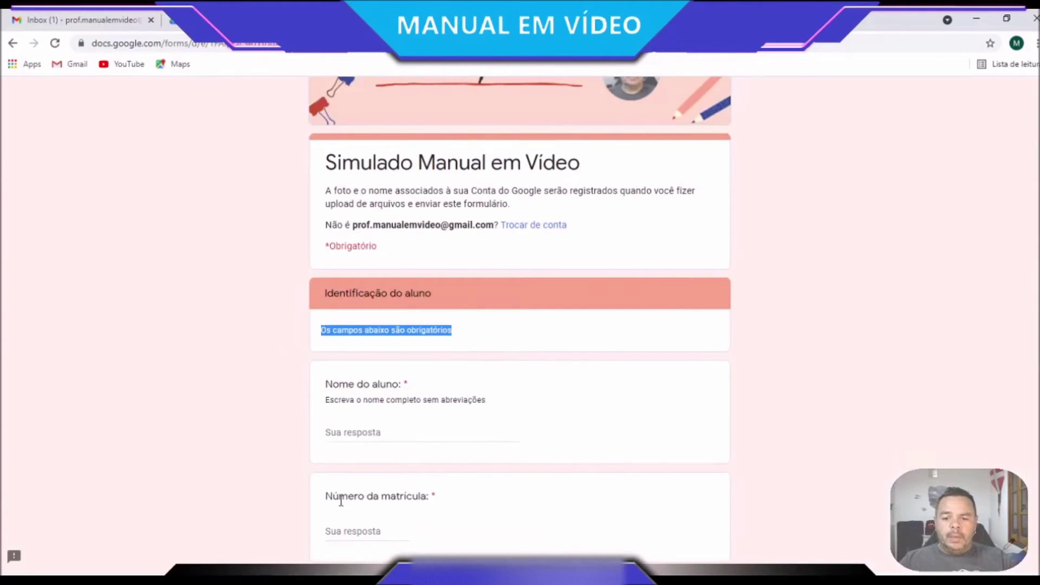
pyautogui.tripleClick(359, 381)
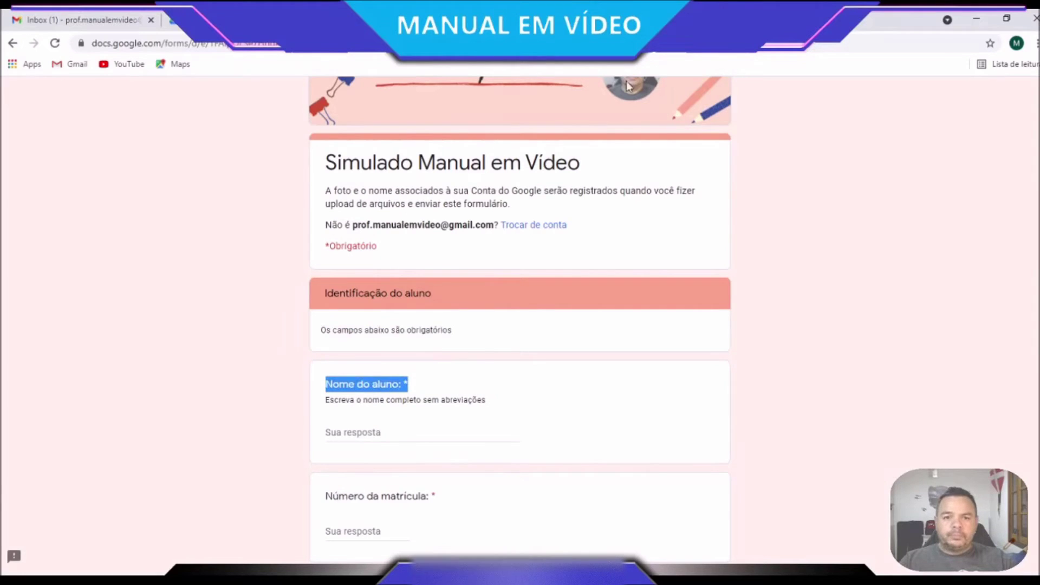
pyautogui.hotkey('ctrl', 'c')
pyautogui.hotkey('ctrl', 'shift', 'Tab')
pyautogui.hotkey('ctrl', 'v')
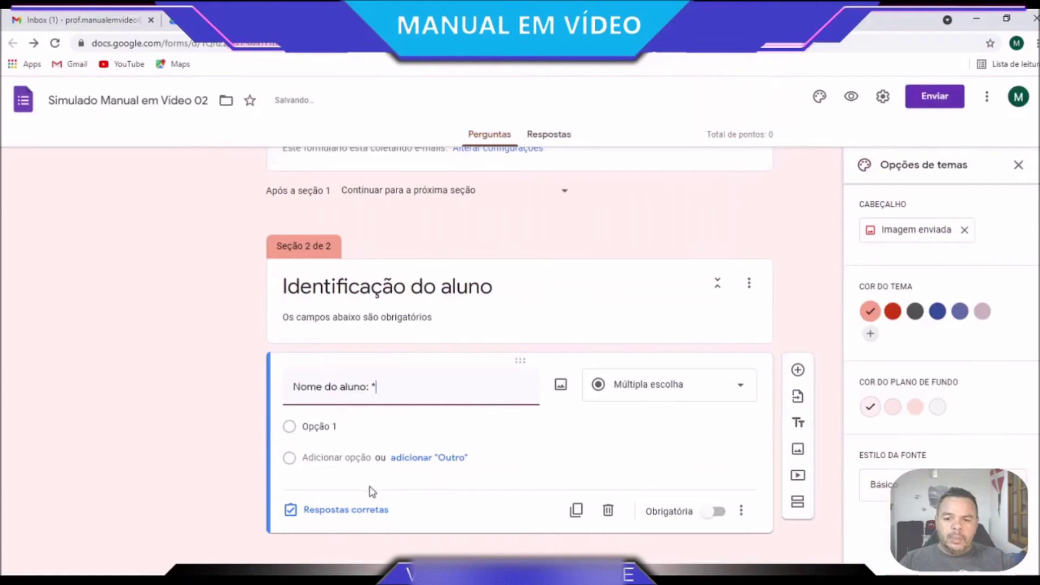
# Copy the help text 'Escreva o nome completo sem abreviações' and make the question Resposta curta
pyautogui.hotkey('ctrl', 'Tab')
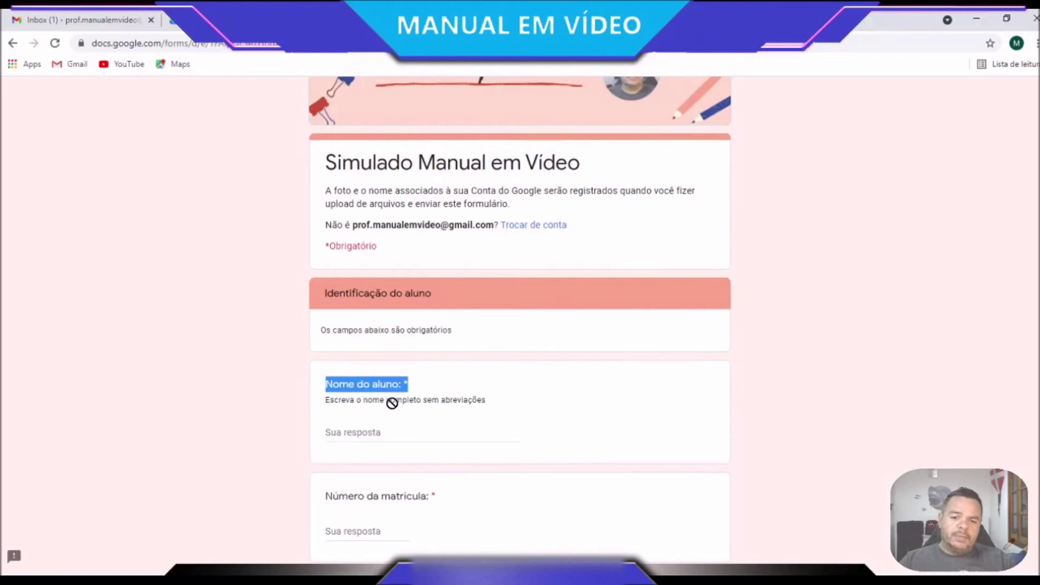
pyautogui.tripleClick(416, 401)
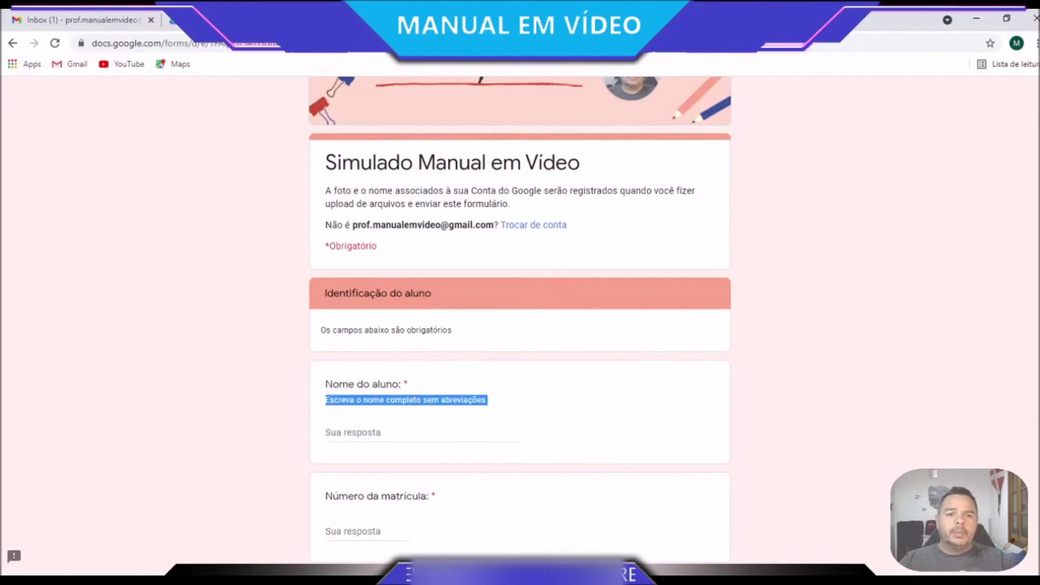
pyautogui.hotkey('ctrl', 'shift', 'Tab')
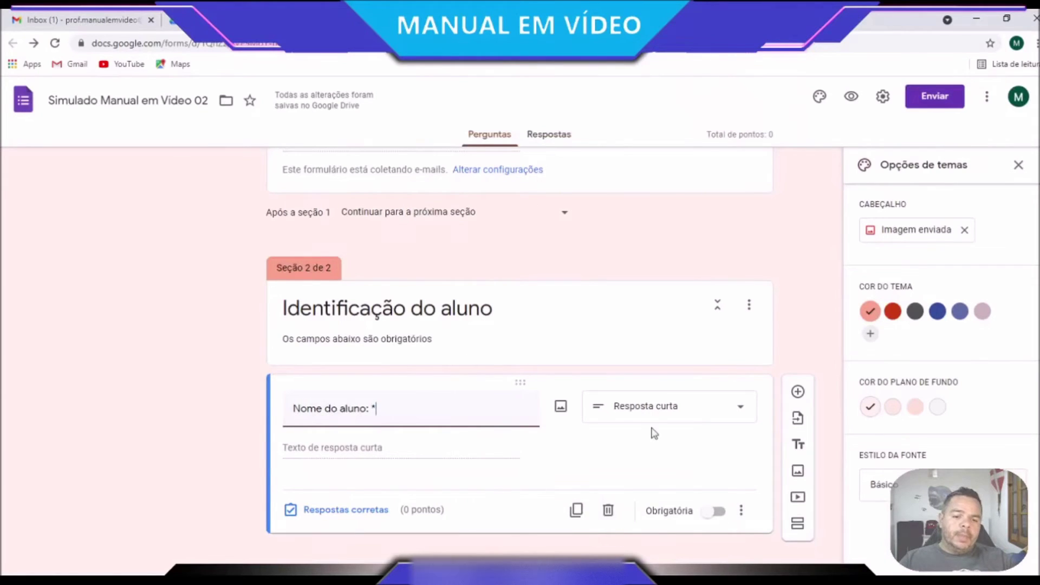
pyautogui.click(645, 413)
pyautogui.click(675, 184)
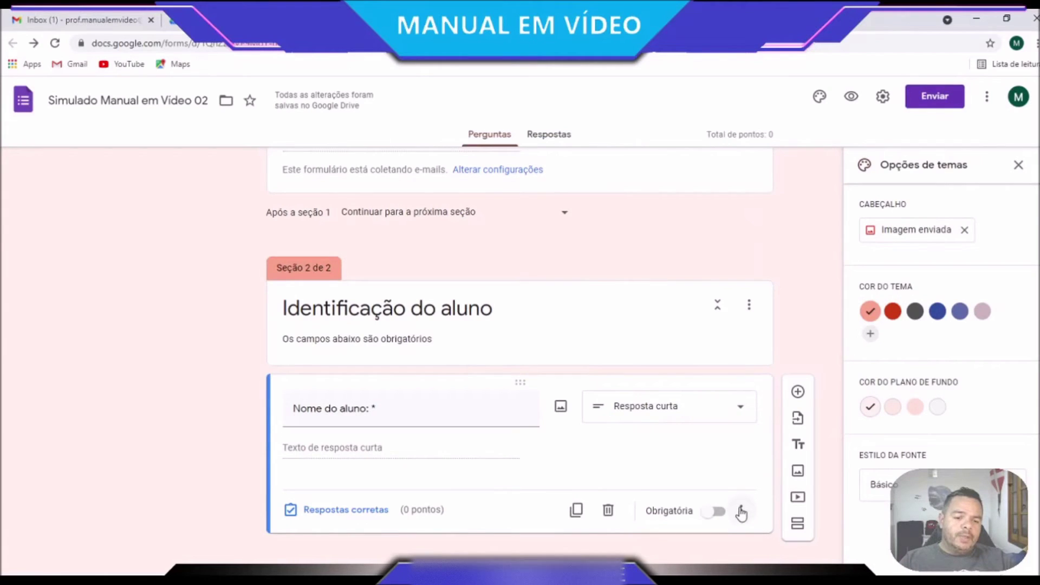
# Add the description 'Escreva o nome completo sem abreviações' to the Nome do aluno question
pyautogui.click(742, 512)
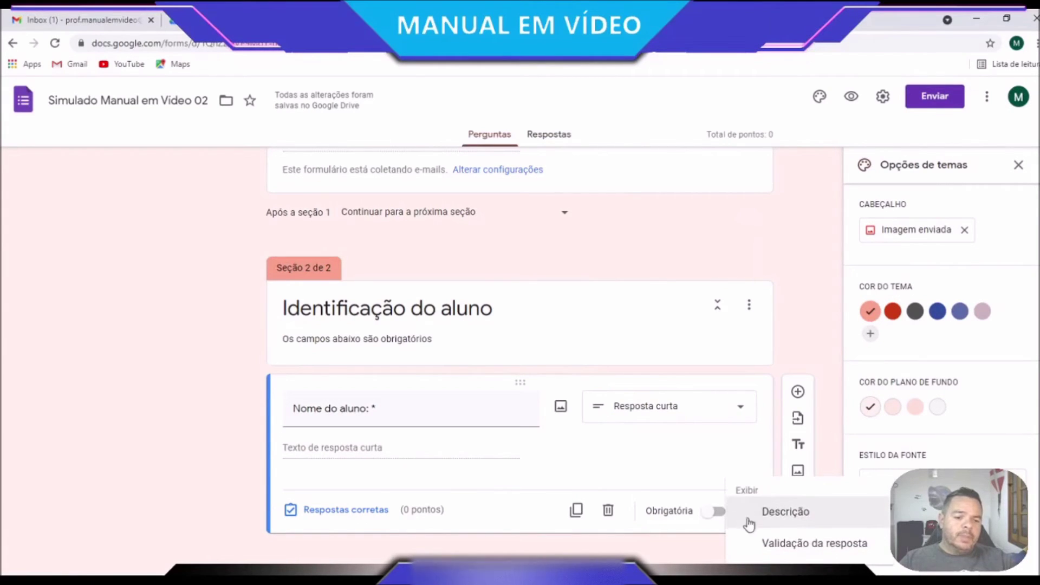
pyautogui.click(786, 511)
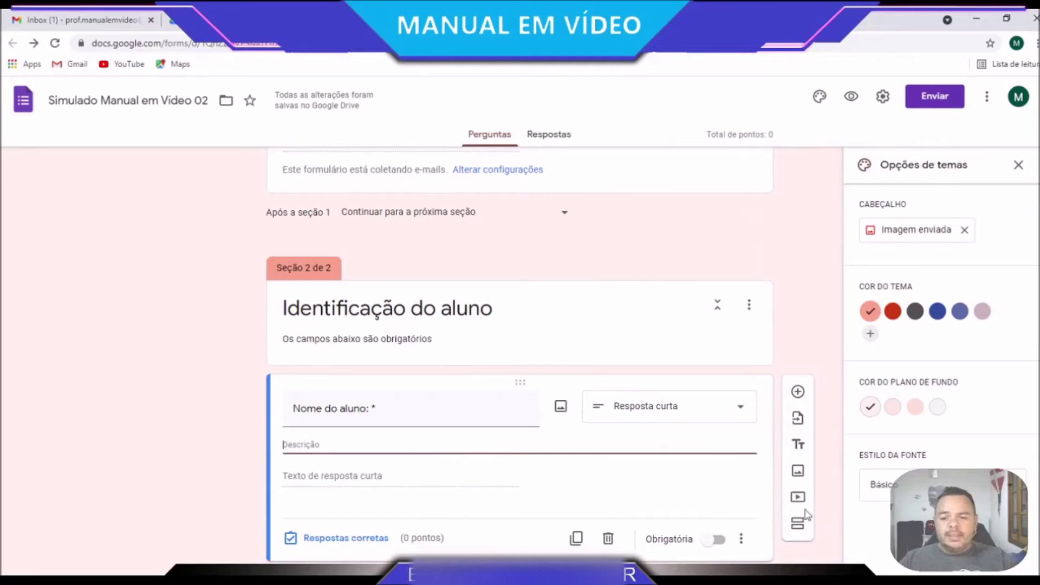
pyautogui.hotkey('ctrl', 'v')
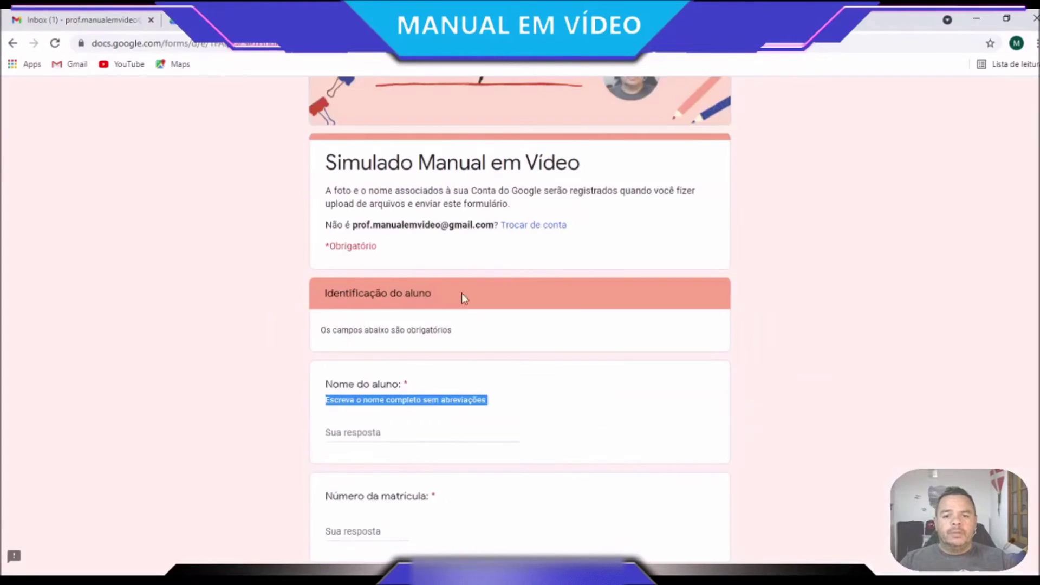
# Copy the 'Número da matrícula' label from the original quiz preview
pyautogui.scroll(-2, 442, 344)
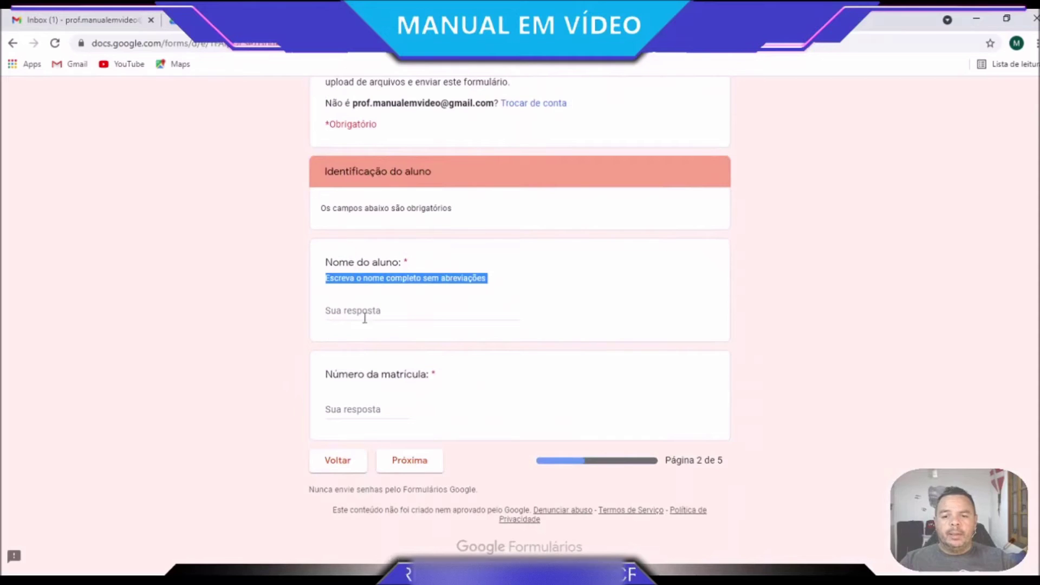
pyautogui.tripleClick(340, 374)
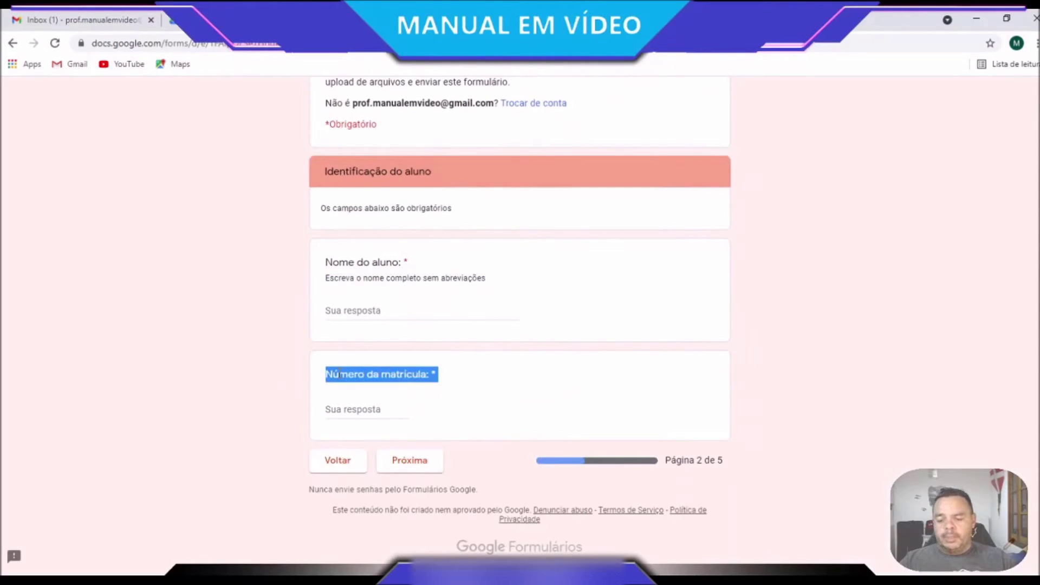
pyautogui.click(433, 373)
pyautogui.moveTo(430, 374); pyautogui.dragTo(321, 373)
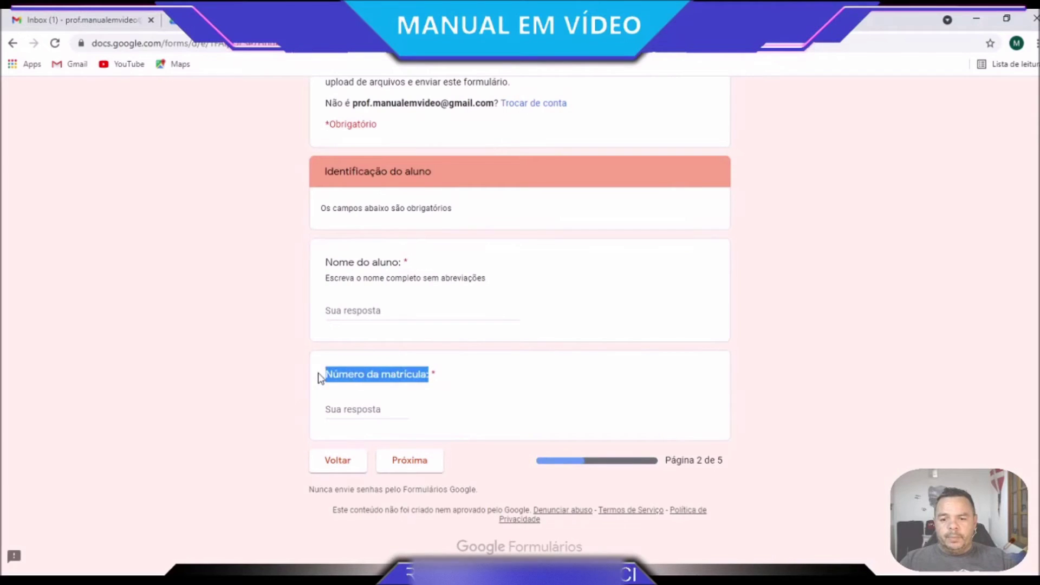
pyautogui.click(593, 20)
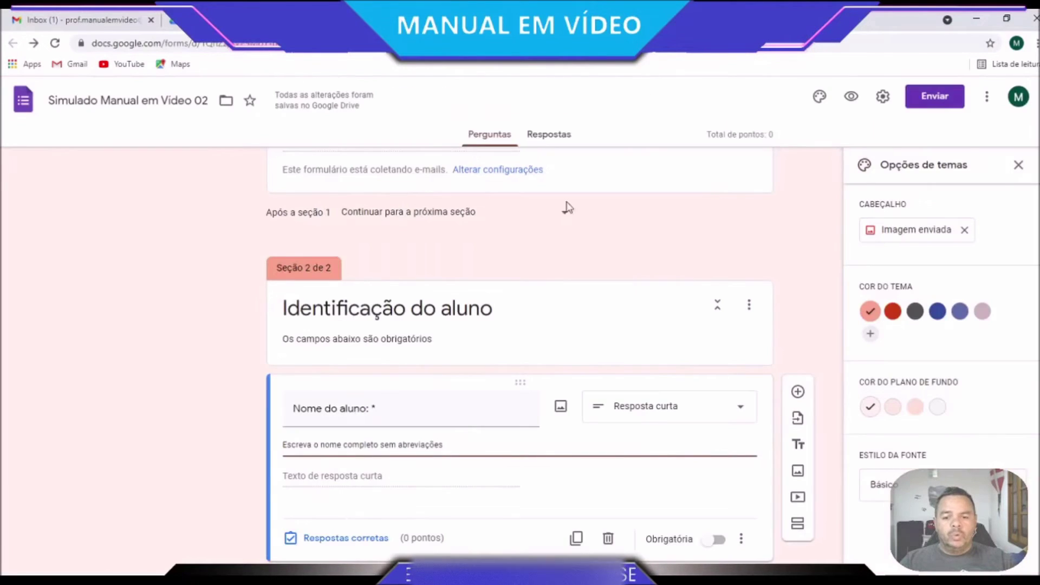
pyautogui.scroll(-1, 576, 460)
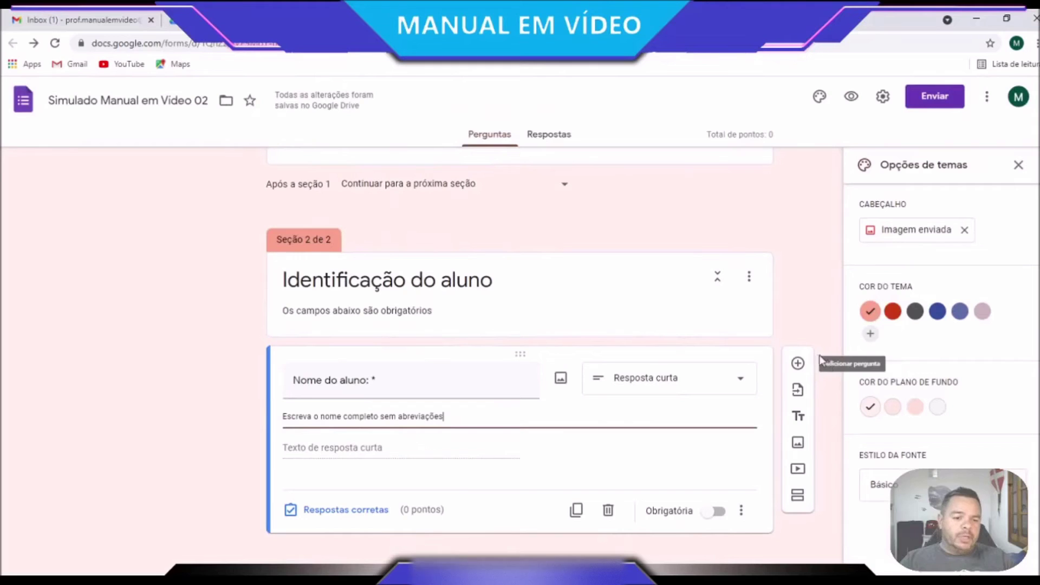
# Add a new question titled 'Número da matrícula:' below Nome do aluno
pyautogui.click(799, 364)
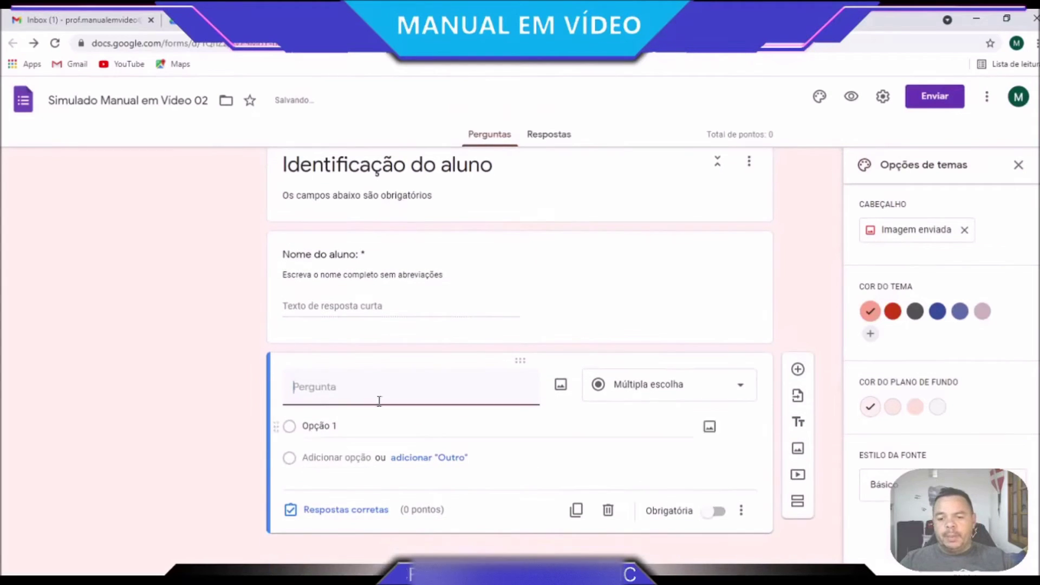
pyautogui.hotkey('ctrl', 'v')
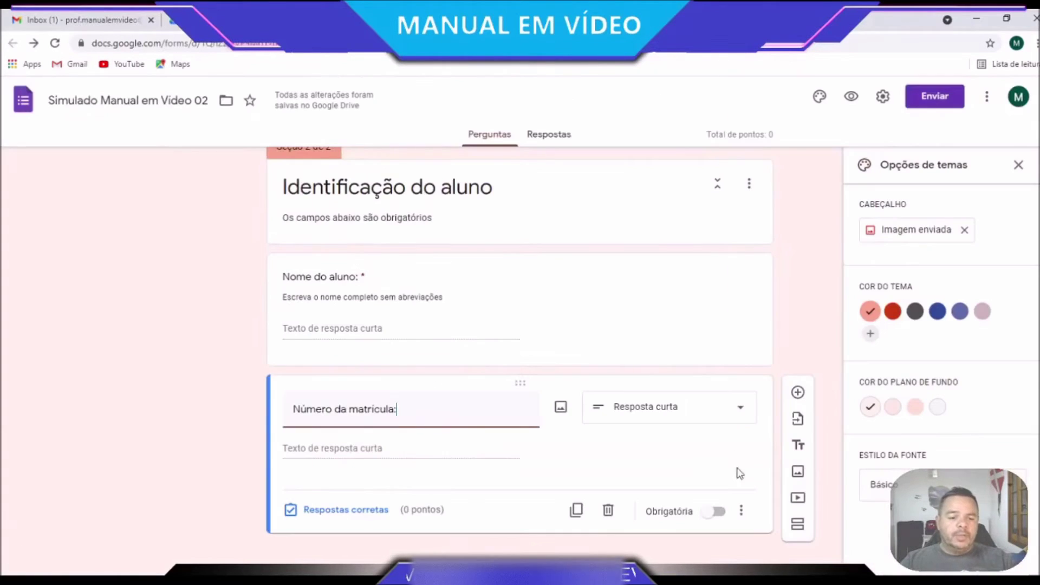
pyautogui.click(741, 510)
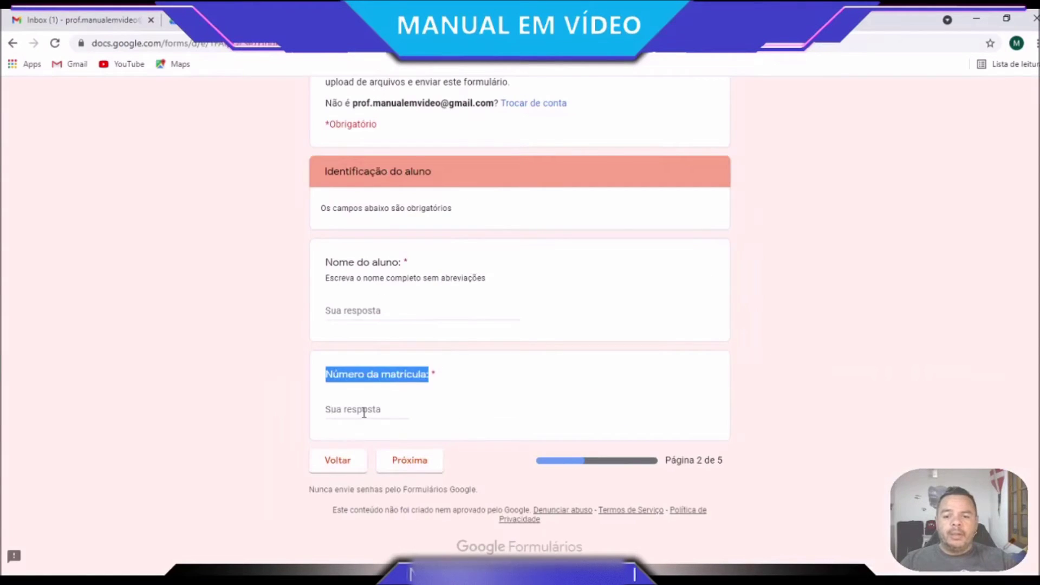
# Check the original quiz's numbers-only error message for Número da matrícula
pyautogui.click(365, 411)
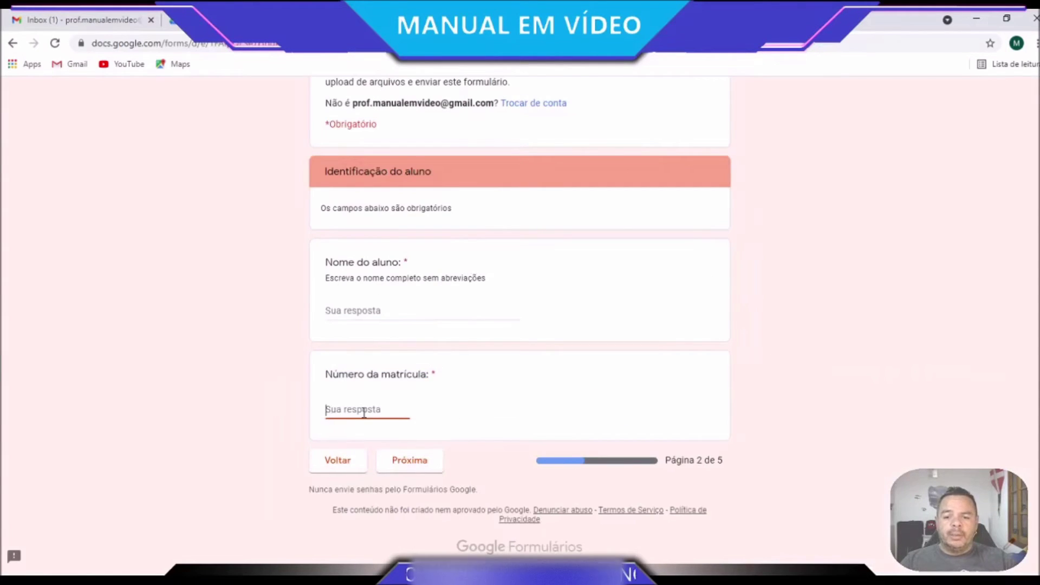
pyautogui.write('asasa')
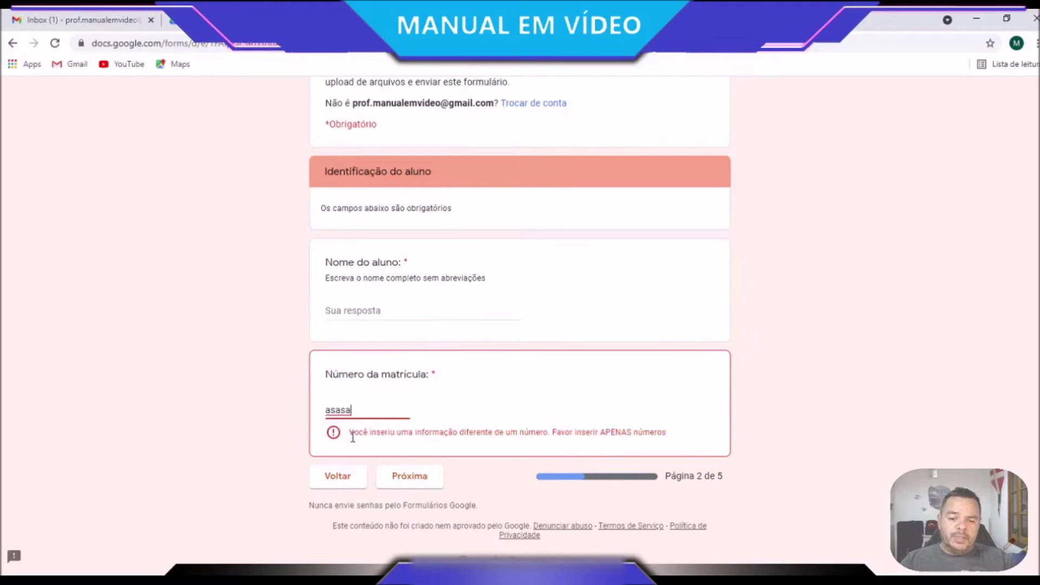
pyautogui.moveTo(349, 433); pyautogui.dragTo(672, 440)
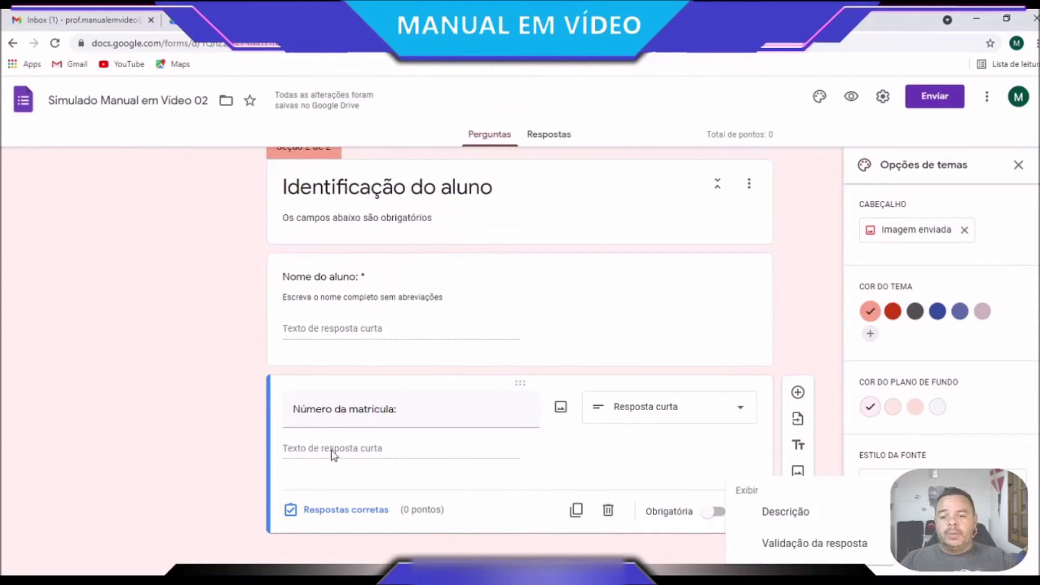
pyautogui.click(334, 455)
pyautogui.tripleClick(494, 420)
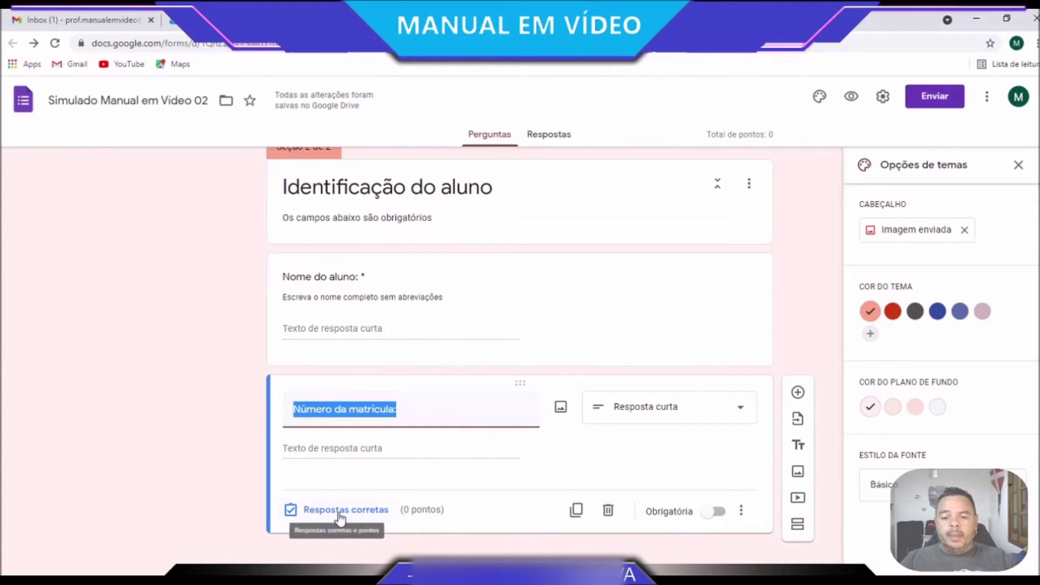
# Require Número da matrícula to be a number, with the error 'Favor inserir APENAS números'
pyautogui.click(740, 513)
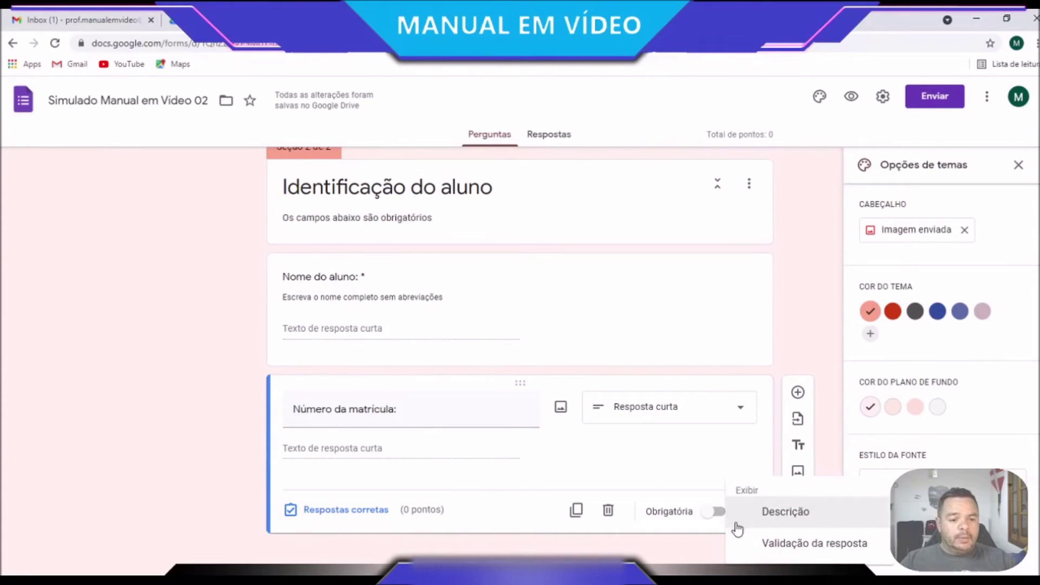
pyautogui.click(788, 553)
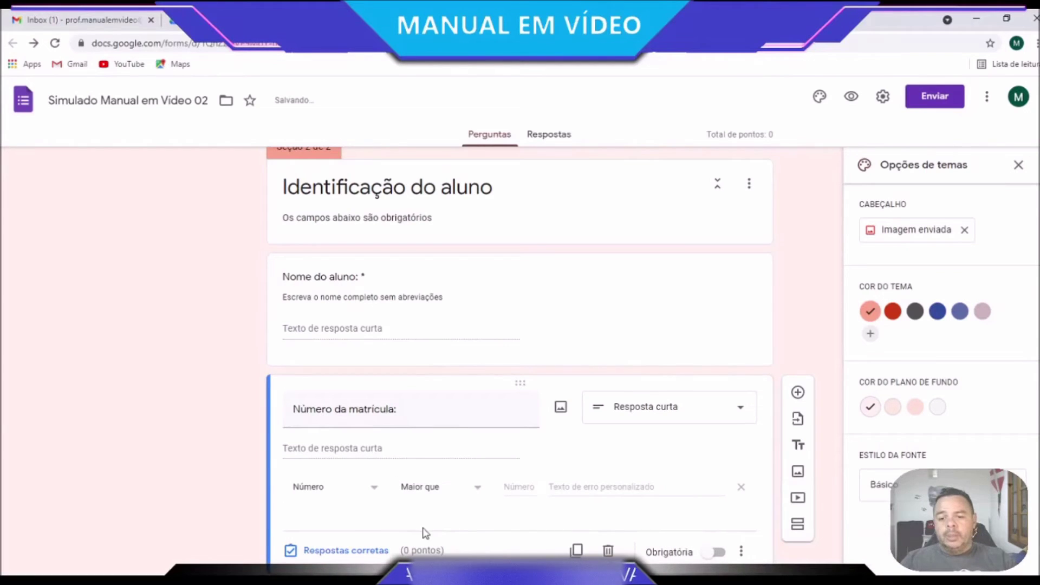
pyautogui.scroll(-1, 395, 521)
pyautogui.click(637, 446)
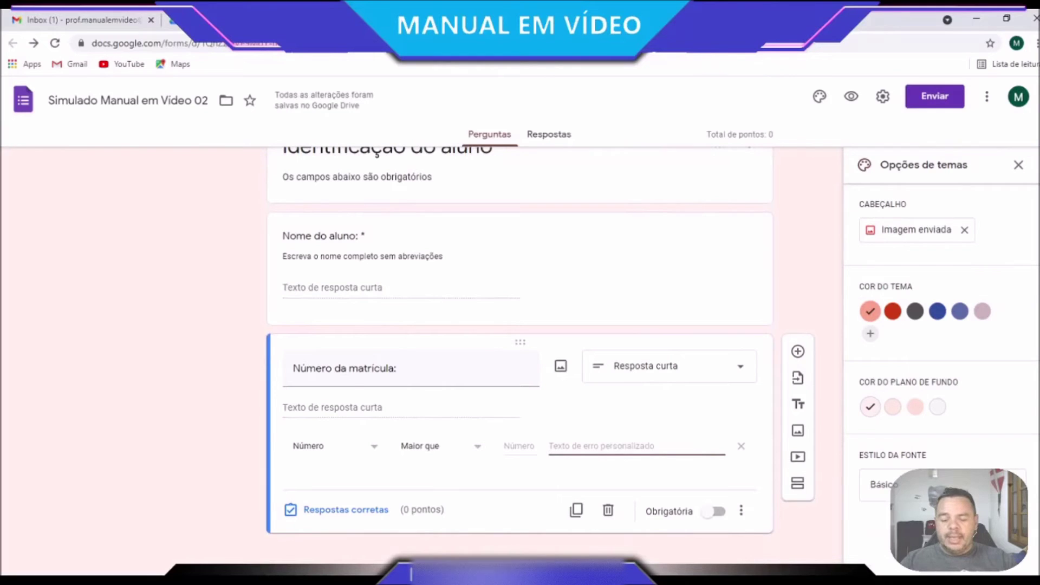
pyautogui.hotkey('ctrl', 'v')
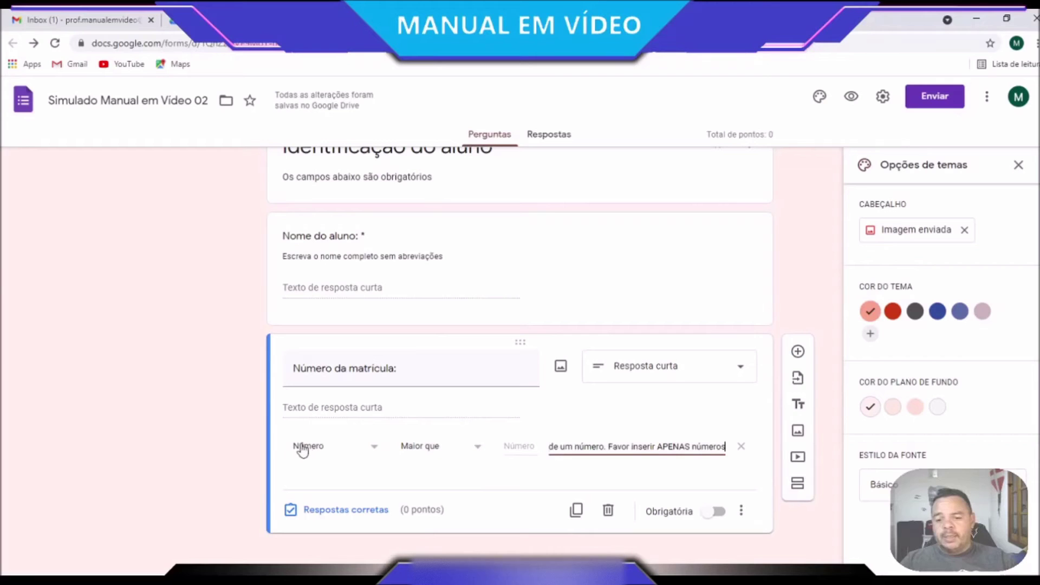
pyautogui.click(434, 456)
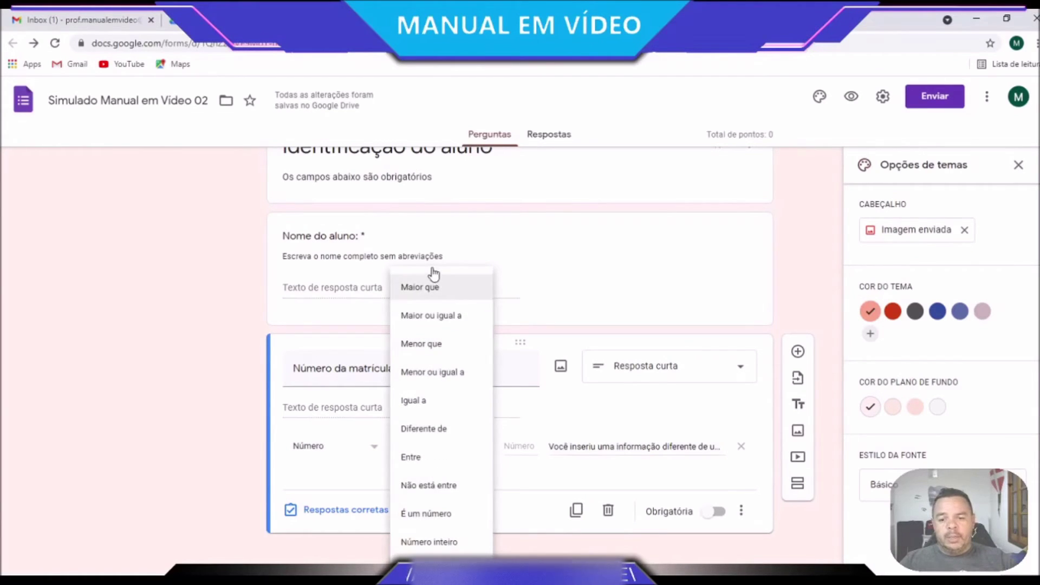
pyautogui.click(441, 515)
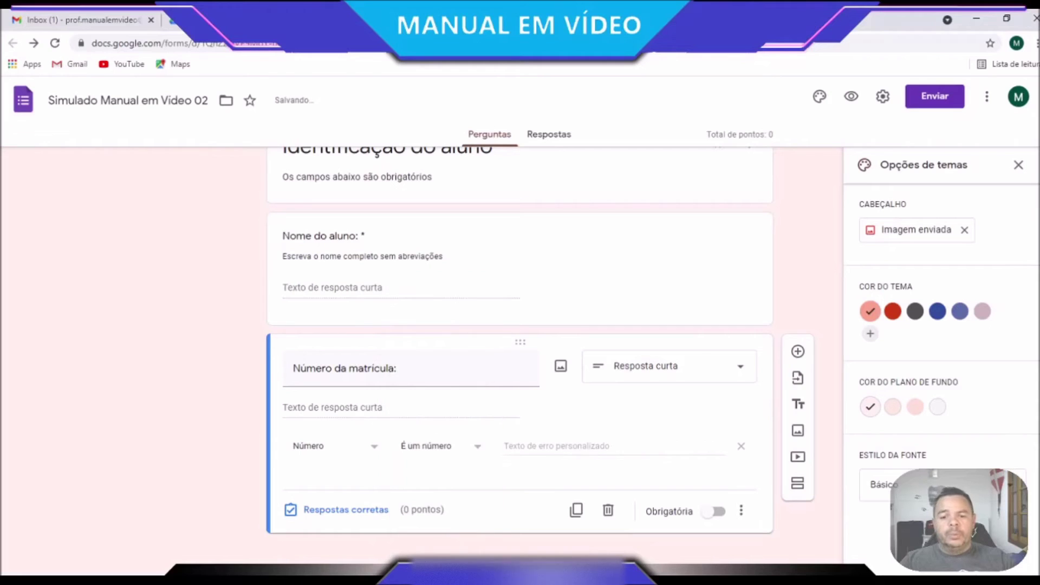
pyautogui.click(532, 444)
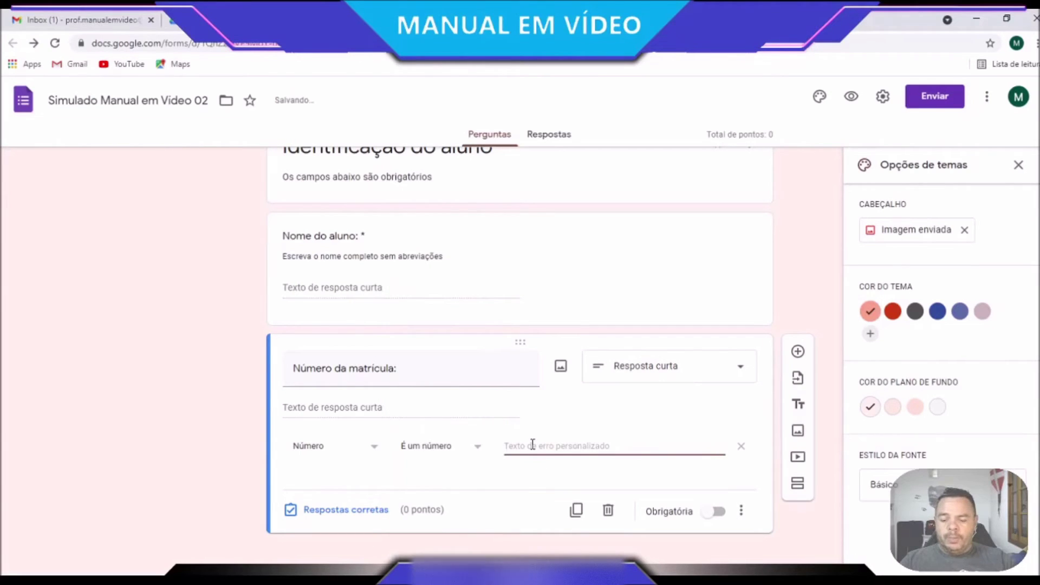
pyautogui.hotkey('ctrl', 'v')
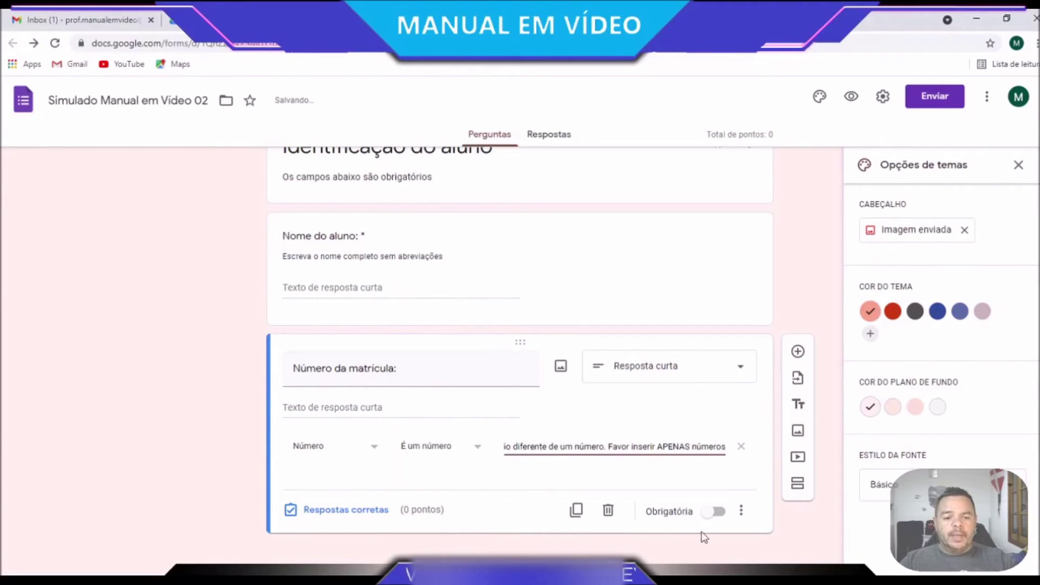
pyautogui.click(752, 558)
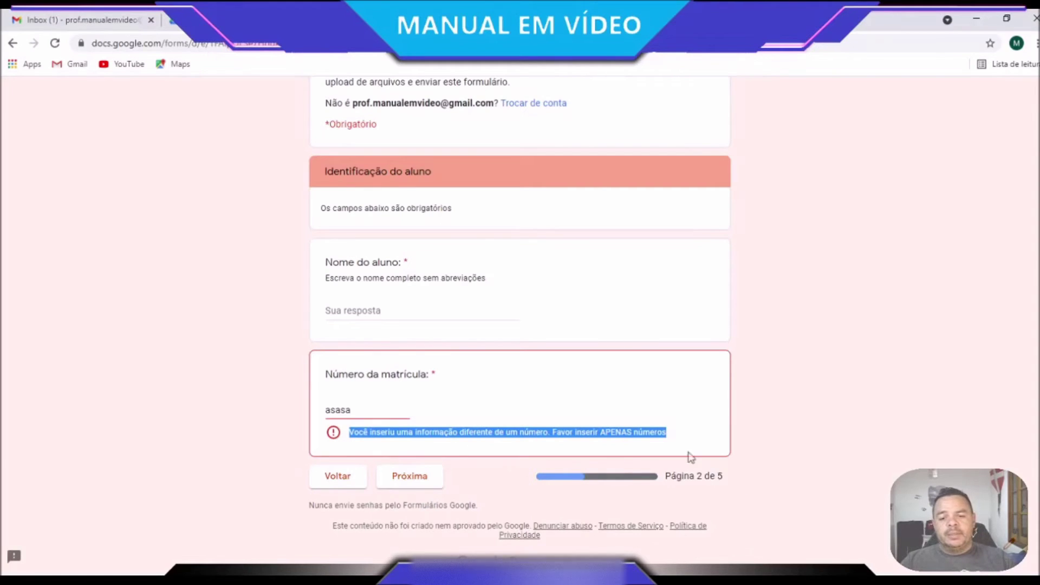
# In the preview, enter a student name and matrícula 22, then go to the next page
pyautogui.click(382, 311)
pyautogui.write('Rherold')
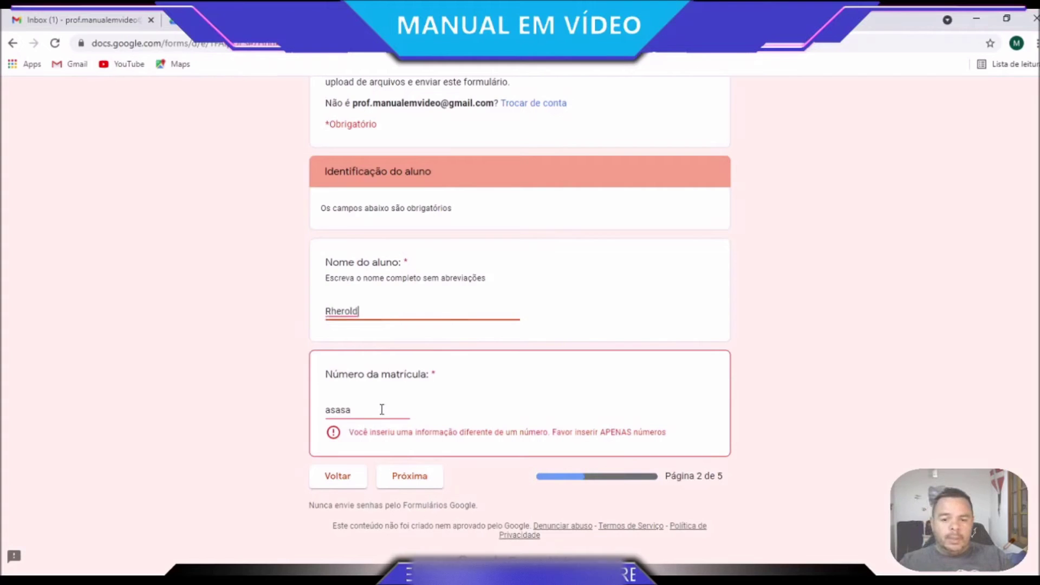
pyautogui.press('Tab')
pyautogui.press('BackSpace')
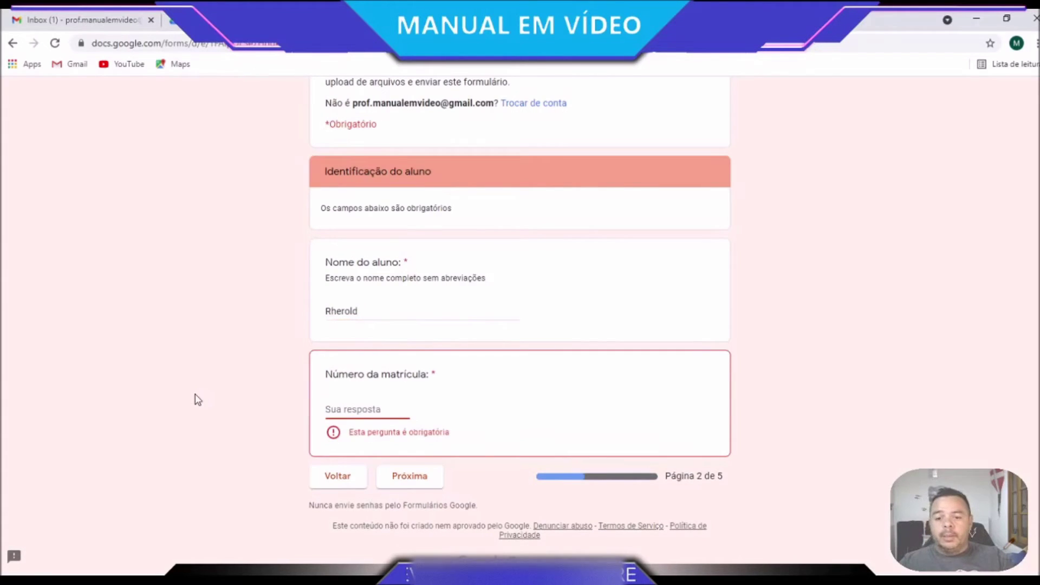
pyautogui.write('22')
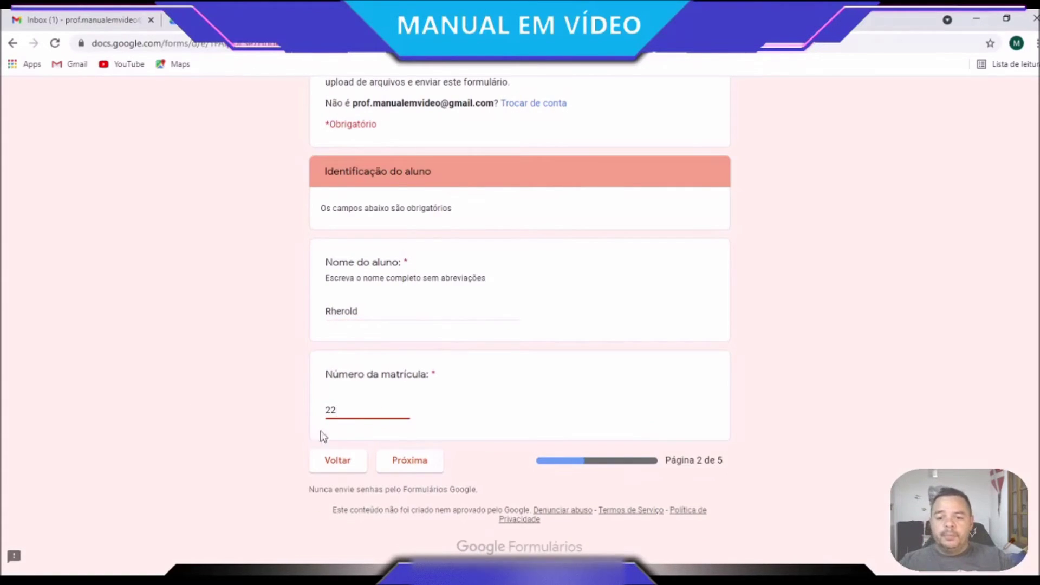
pyautogui.click(396, 459)
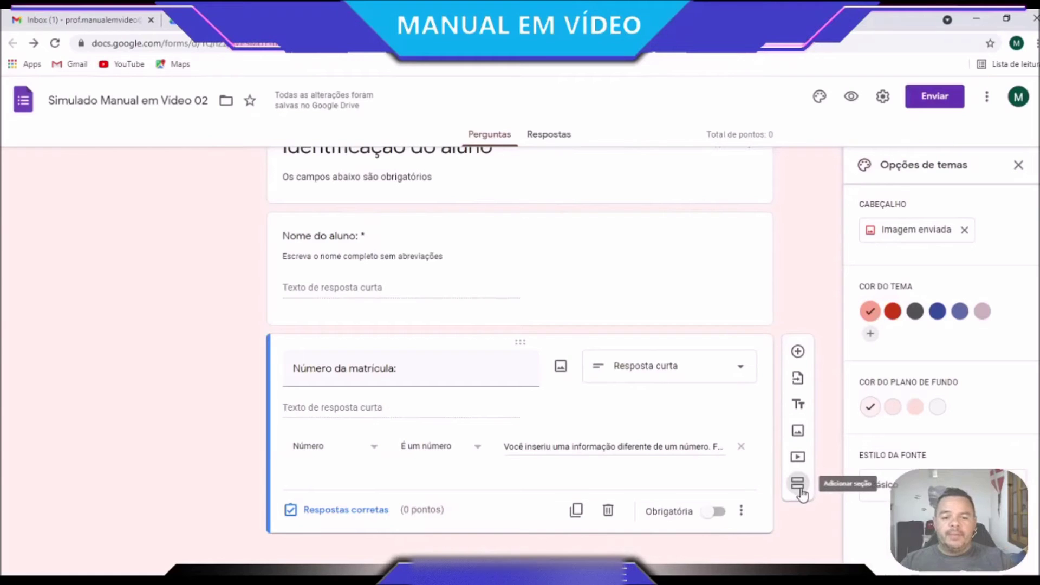
# Add a third section titled 'Identificação da Turma'
pyautogui.click(801, 491)
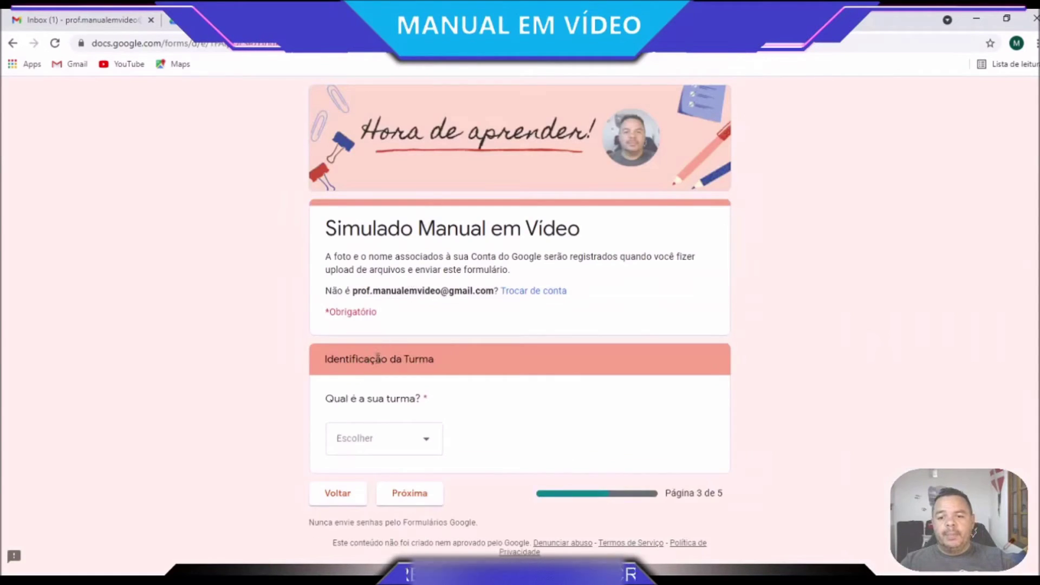
pyautogui.tripleClick(378, 358)
pyautogui.hotkey('ctrl', 'c')
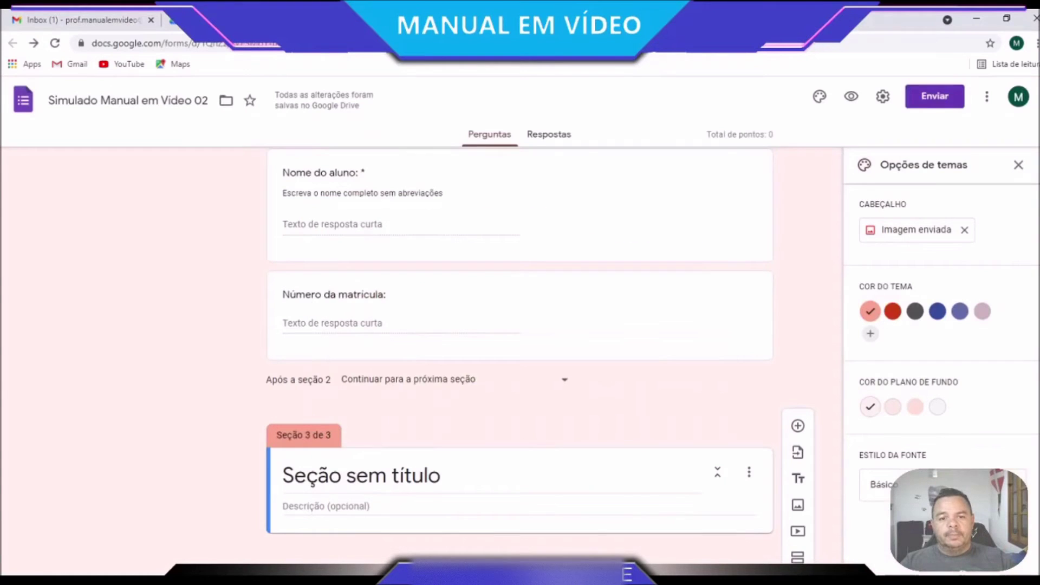
pyautogui.tripleClick(368, 479)
pyautogui.hotkey('ctrl', 'v')
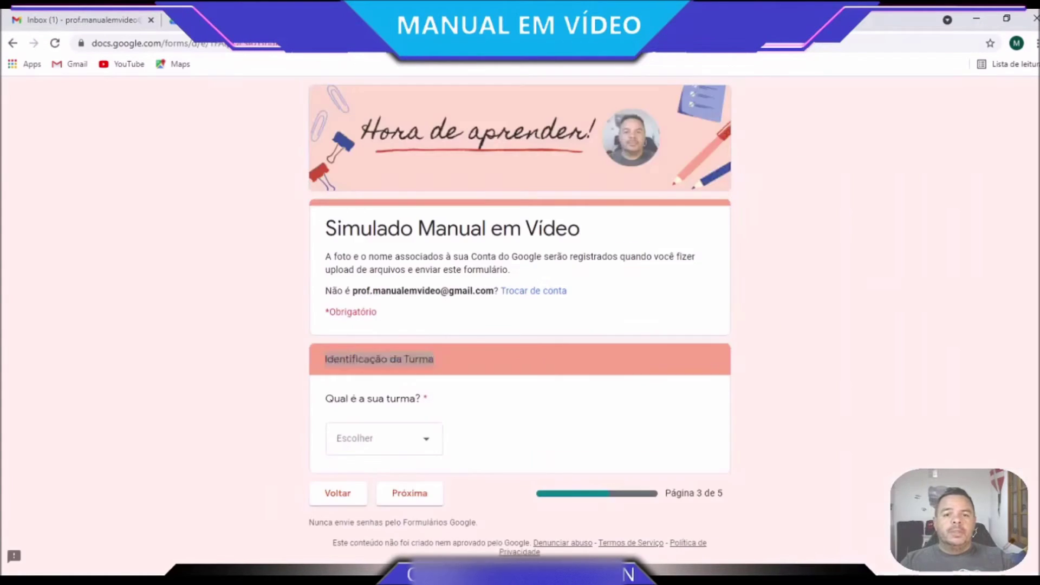
# Add the question 'Qual é a sua turma?' to the new section
pyautogui.tripleClick(521, 357)
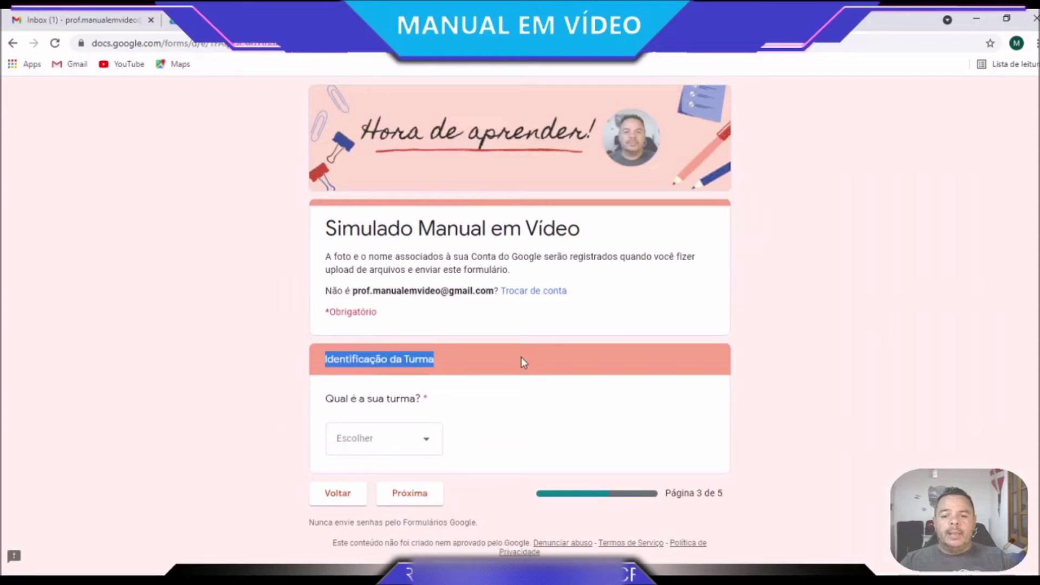
pyautogui.doubleClick(373, 400)
pyautogui.tripleClick(368, 402)
pyautogui.hotkey('ctrl', 'c')
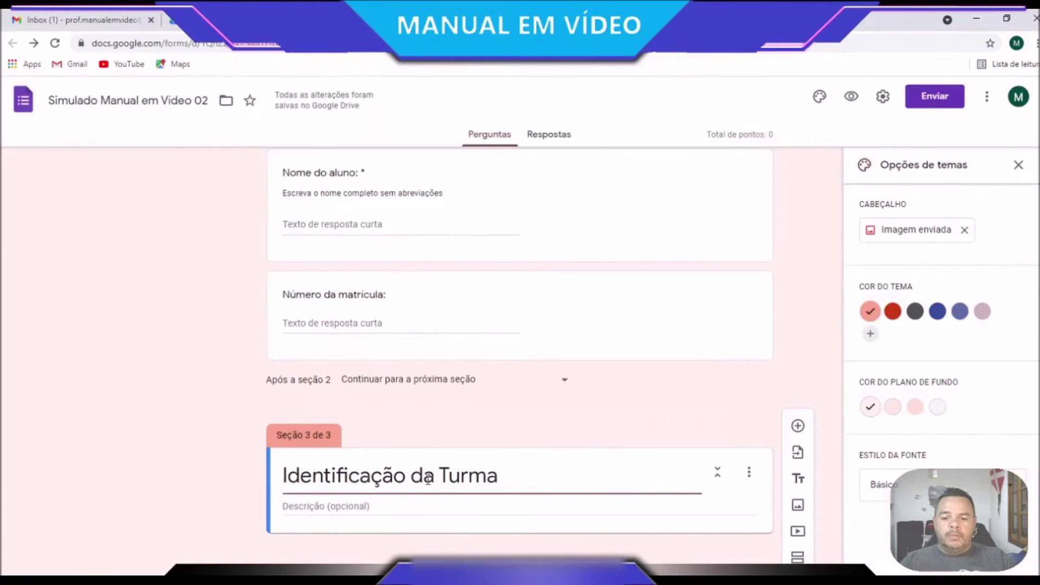
pyautogui.click(800, 427)
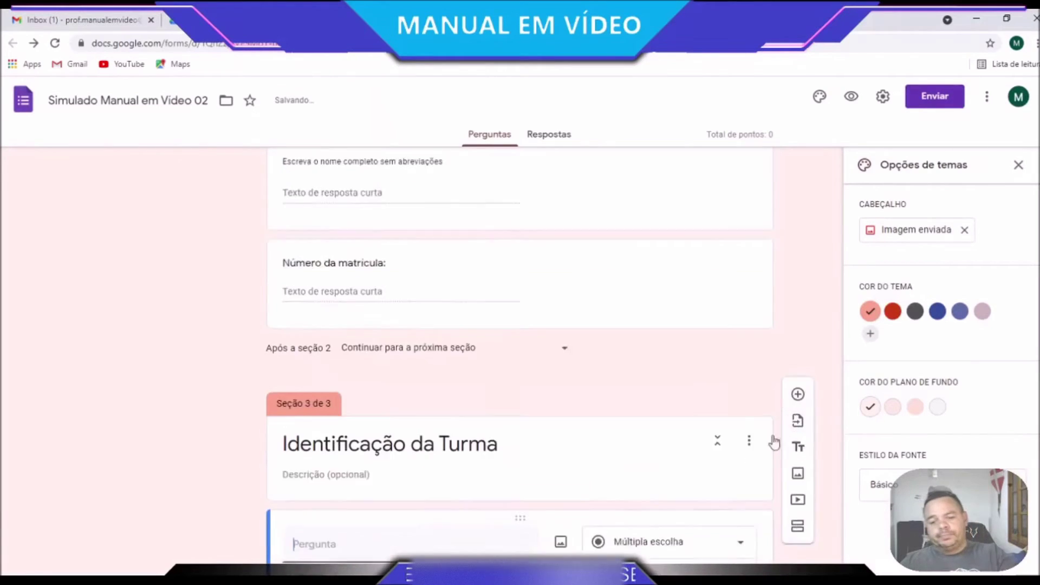
pyautogui.hotkey('ctrl', 'v')
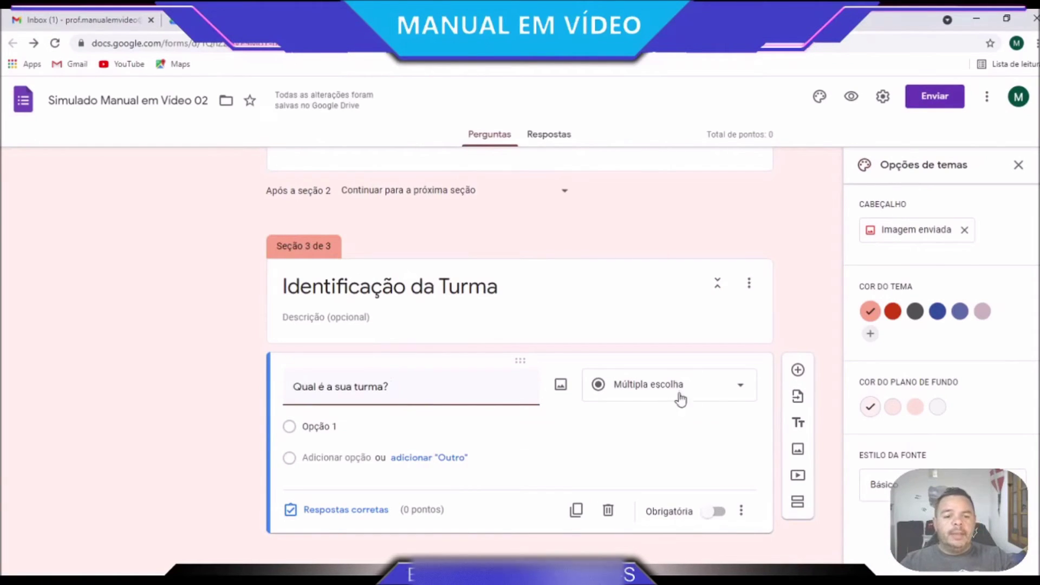
# Change 'Qual é a sua turma?' to a Caixas de seleção (checkbox) question
pyautogui.click(743, 396)
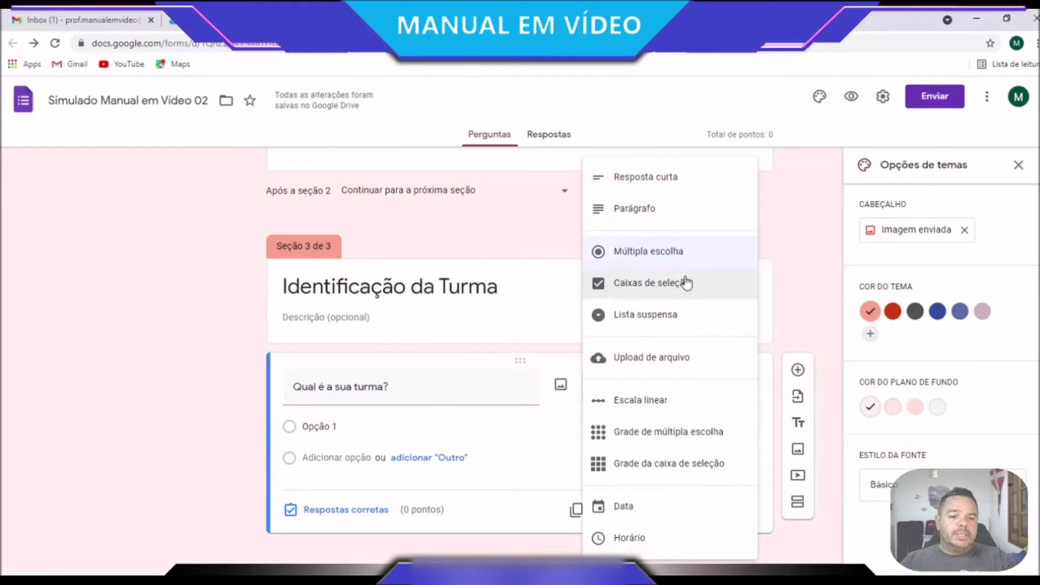
pyautogui.click(686, 283)
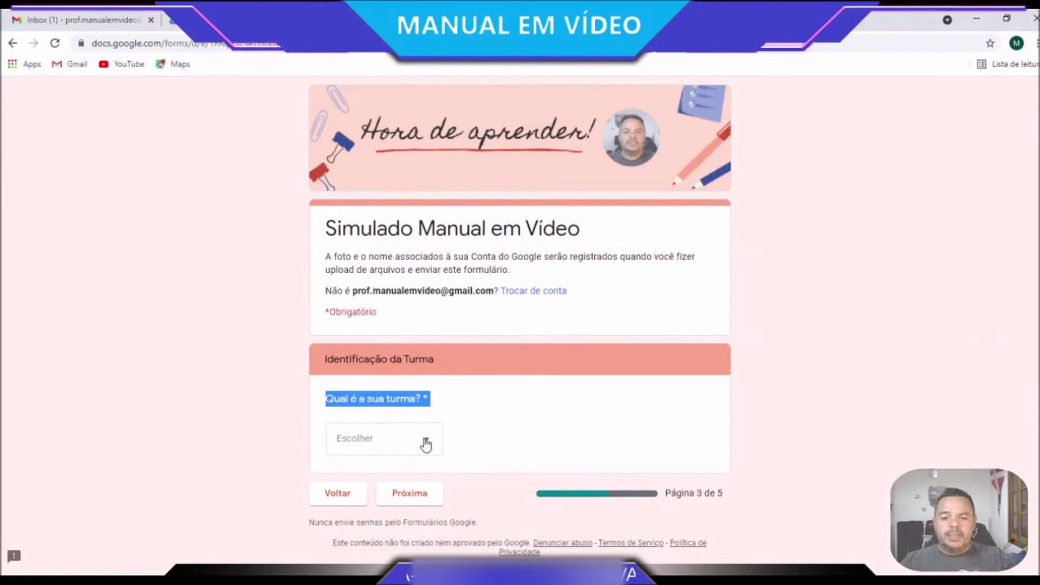
pyautogui.click(425, 443)
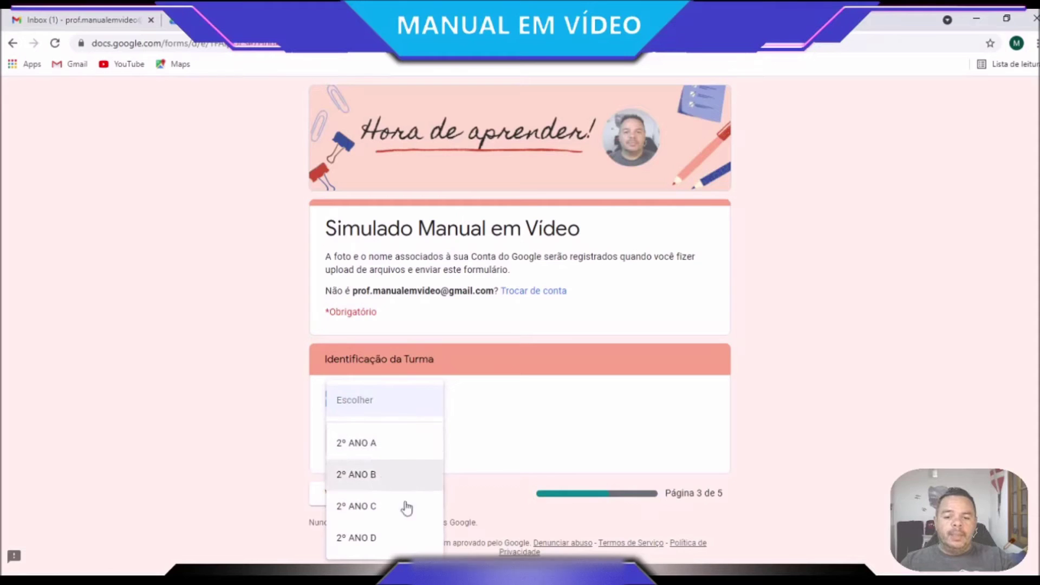
pyautogui.click(372, 511)
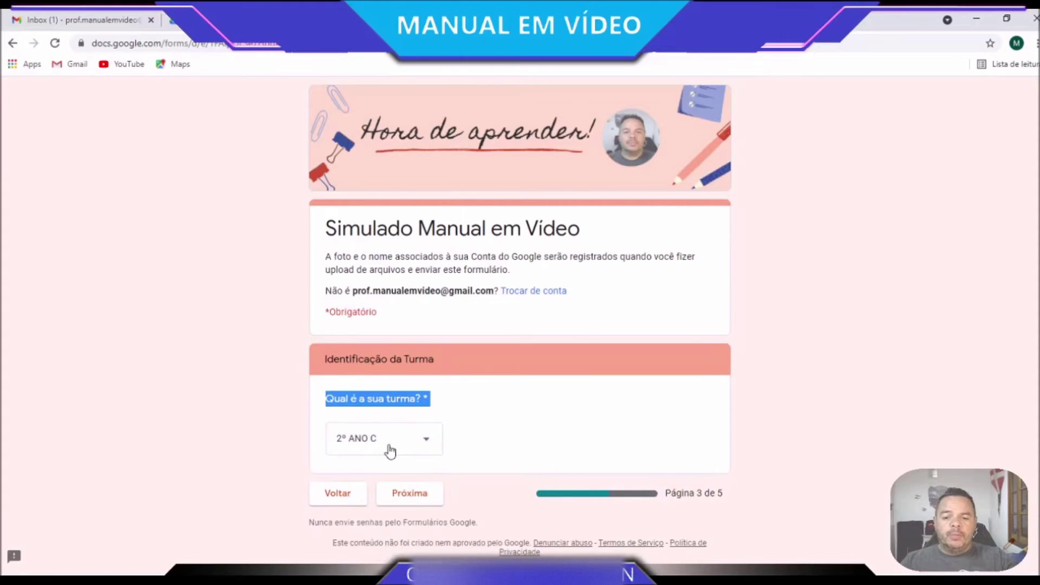
pyautogui.click(347, 442)
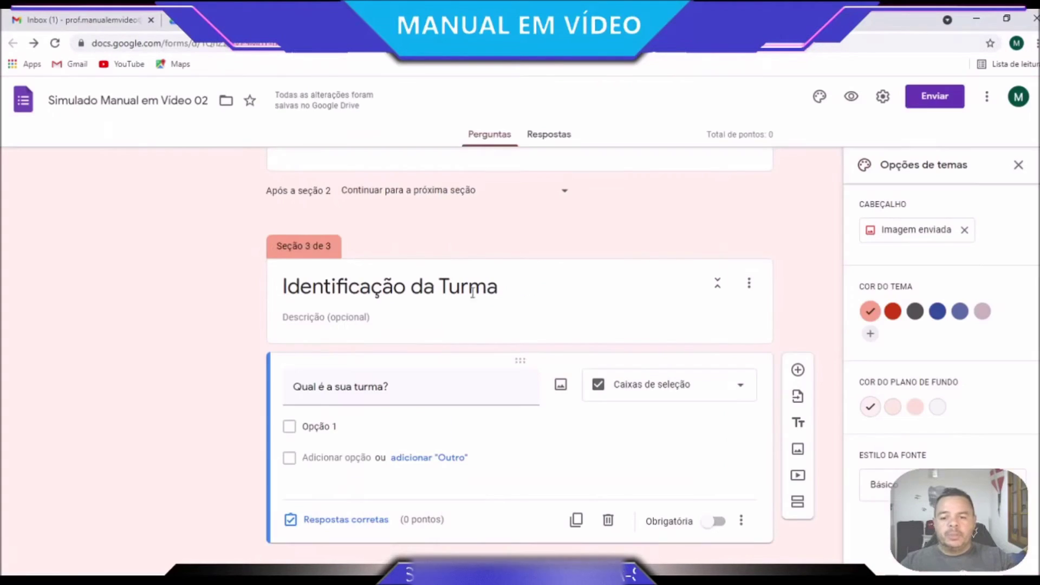
# Enter 2° ANO A as the first option and add three more option rows
pyautogui.click(339, 431)
pyautogui.write('2º ANO A')
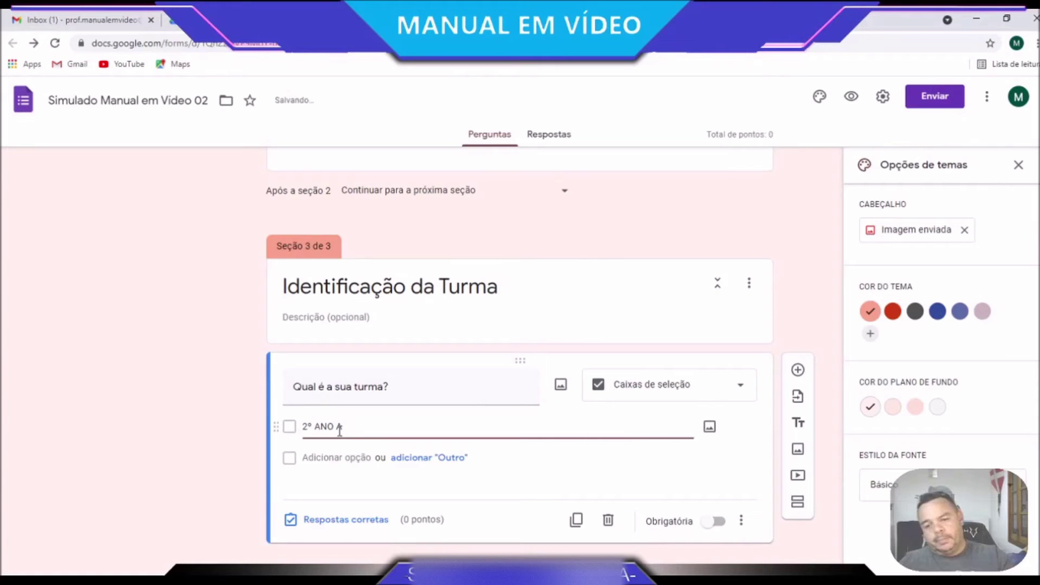
pyautogui.moveTo(353, 427); pyautogui.dragTo(279, 426)
pyautogui.hotkey('ctrl', 'c')
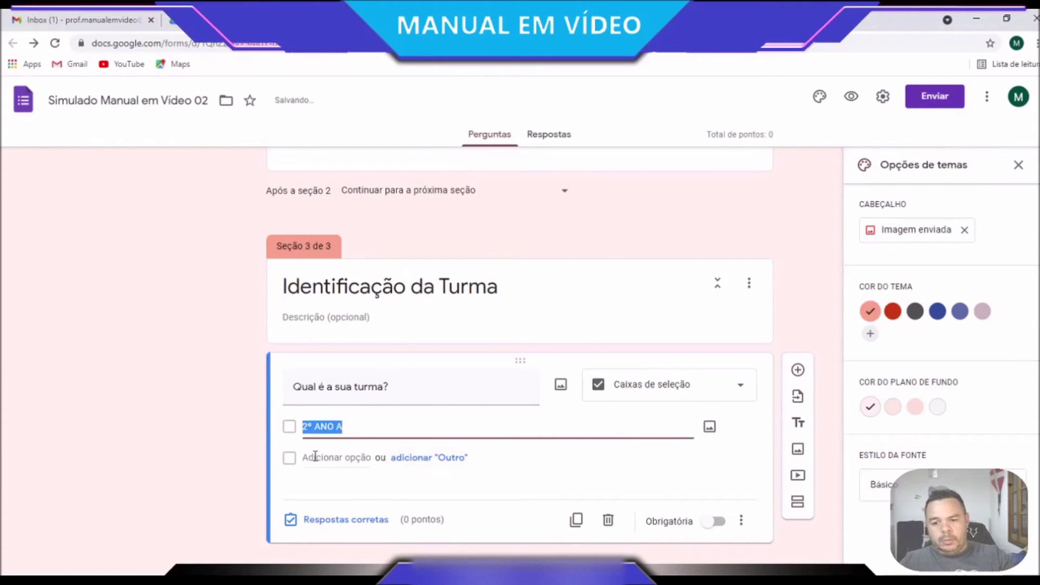
pyautogui.click(325, 458)
pyautogui.hotkey('ctrl', 'v')
pyautogui.click(318, 488)
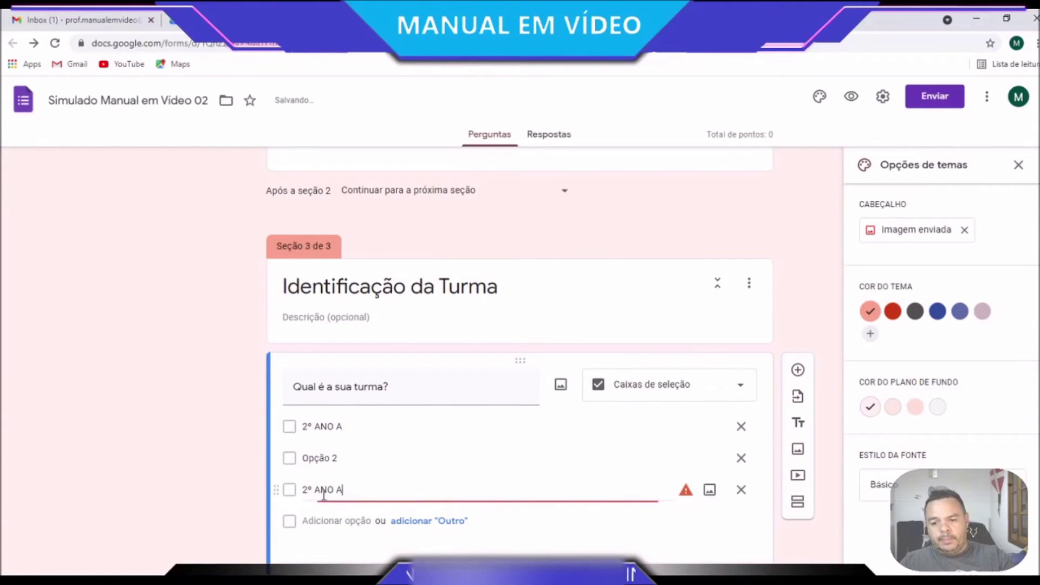
pyautogui.click(324, 520)
# Fill the remaining options as 2° ANO B, 2° ANO C and 2° ANO D
pyautogui.click(341, 458)
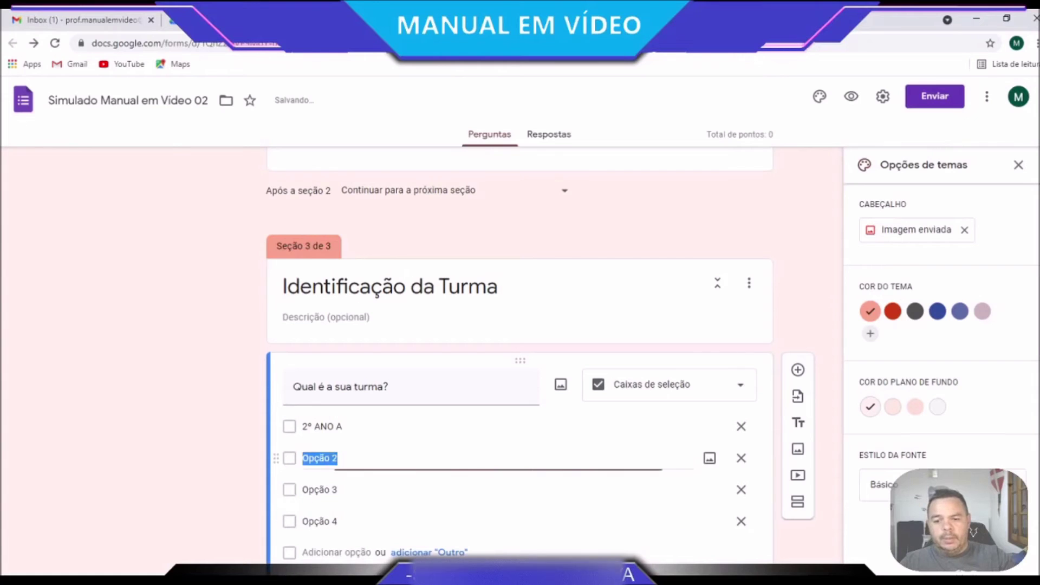
pyautogui.hotkey('ctrl', 'v')
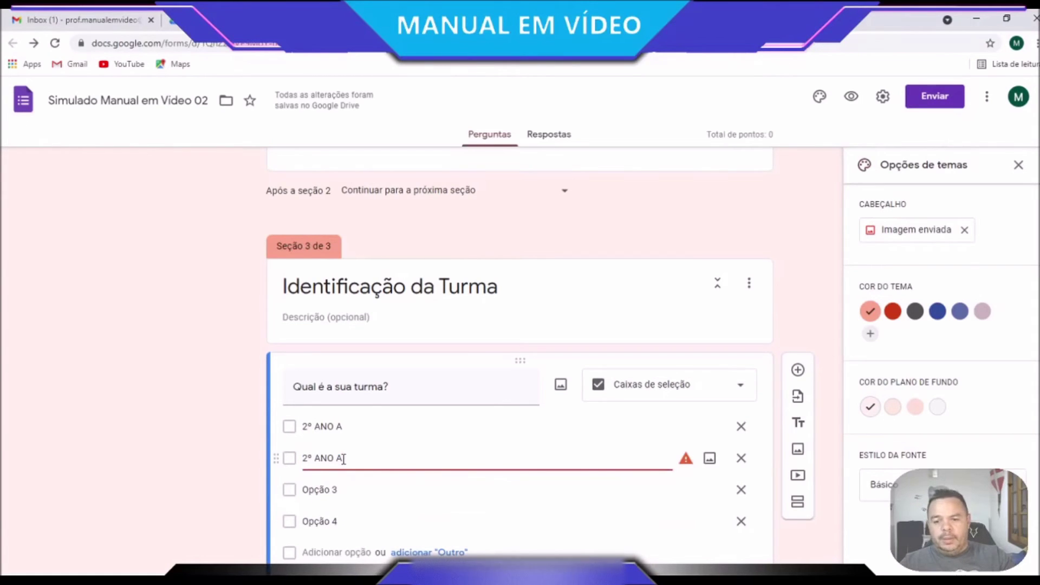
pyautogui.write('B')
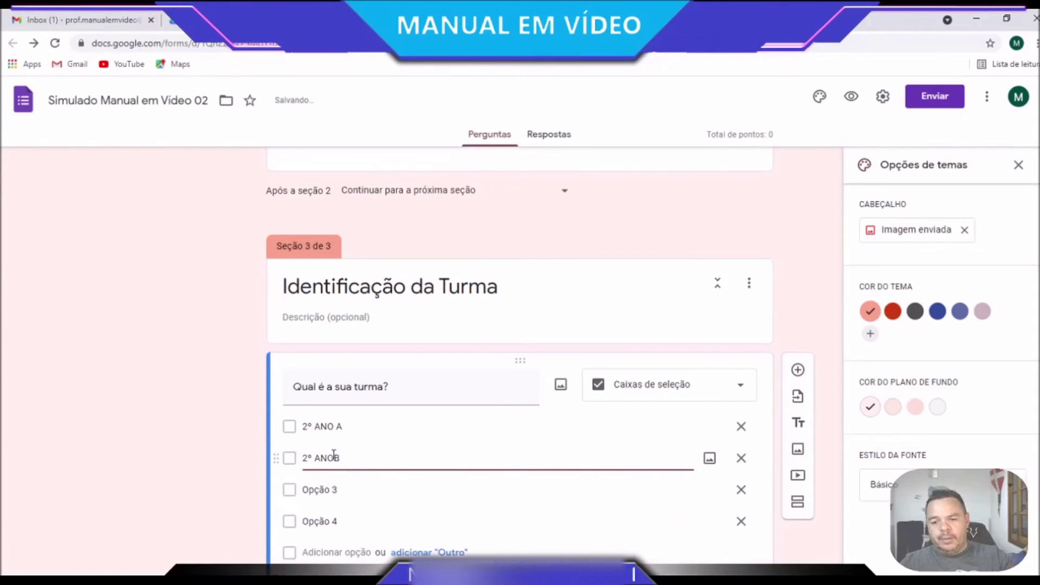
pyautogui.click(329, 489)
pyautogui.hotkey('ctrl', 'v')
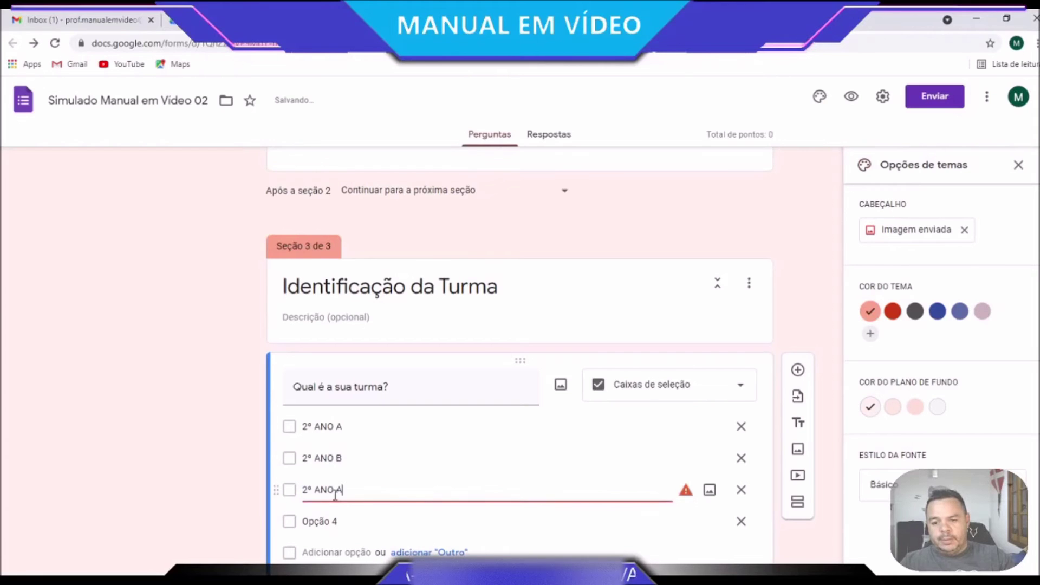
pyautogui.doubleClick(340, 490)
pyautogui.write('C')
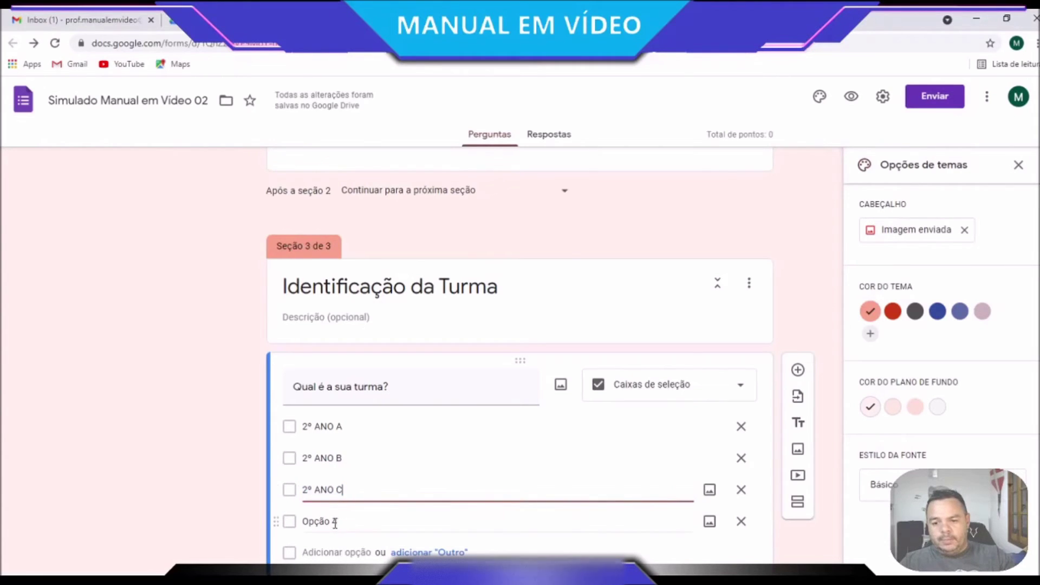
pyautogui.click(337, 522)
pyautogui.hotkey('ctrl', 'v')
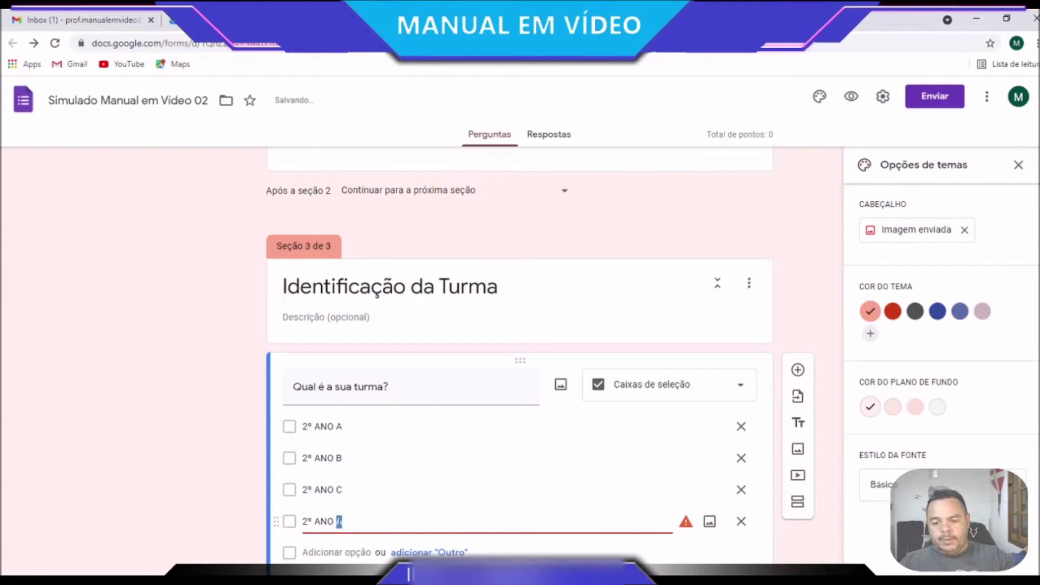
pyautogui.write('D')
pyautogui.scroll(-2, 596, 521)
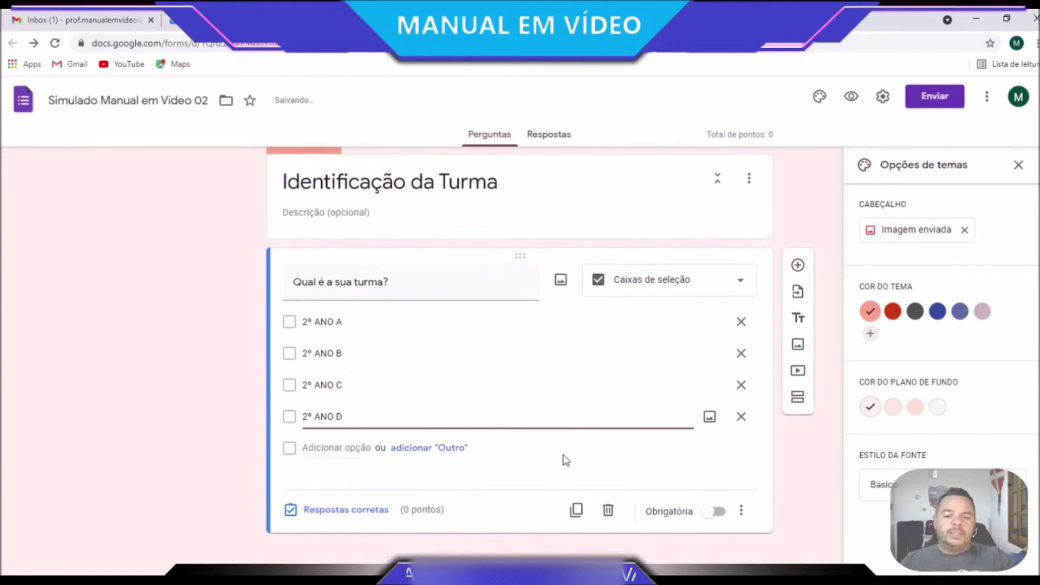
# Add a fourth section after the class question
pyautogui.click(575, 468)
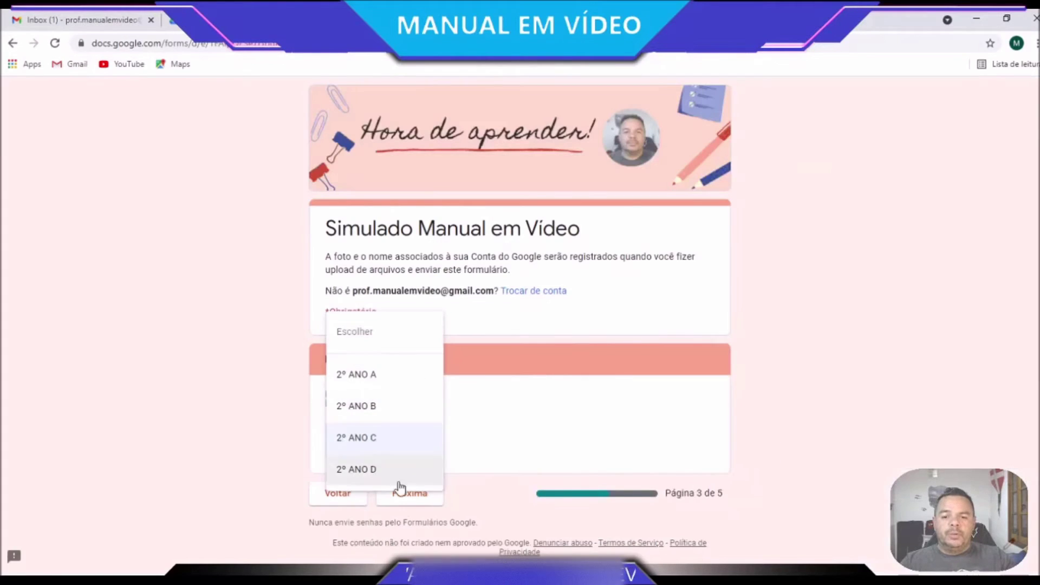
pyautogui.click(390, 383)
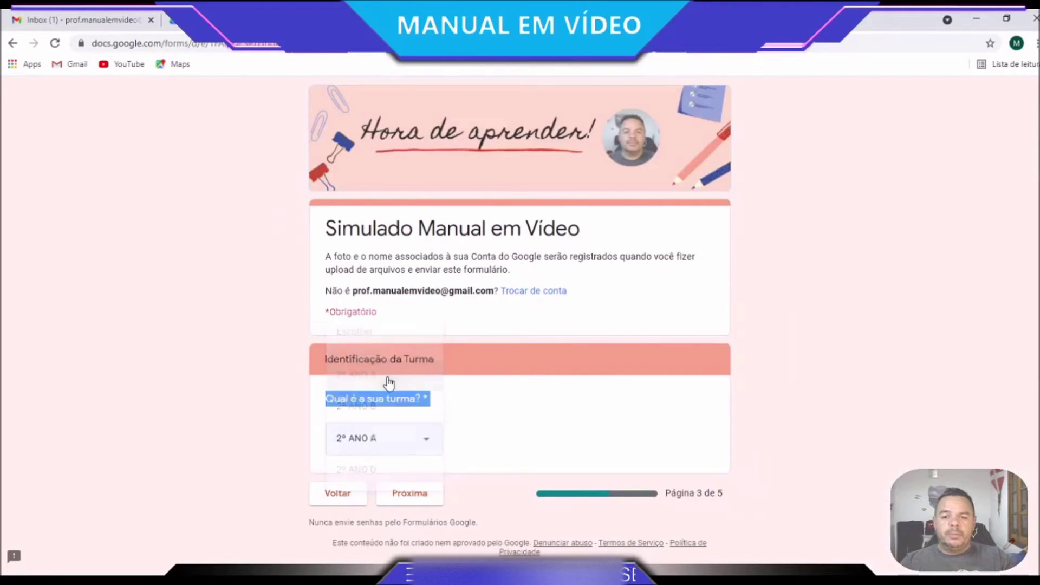
pyautogui.click(418, 501)
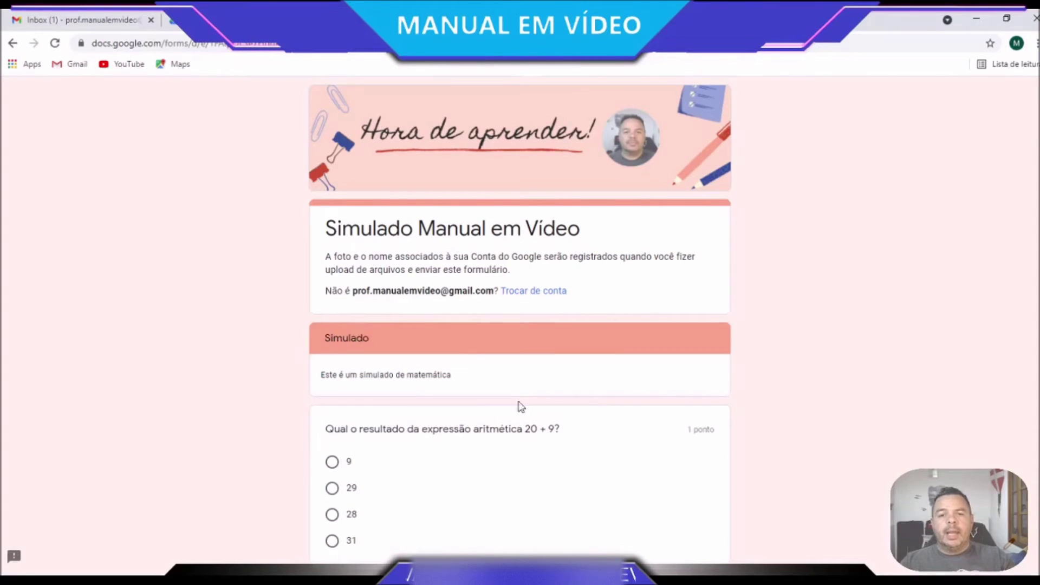
pyautogui.click(671, 22)
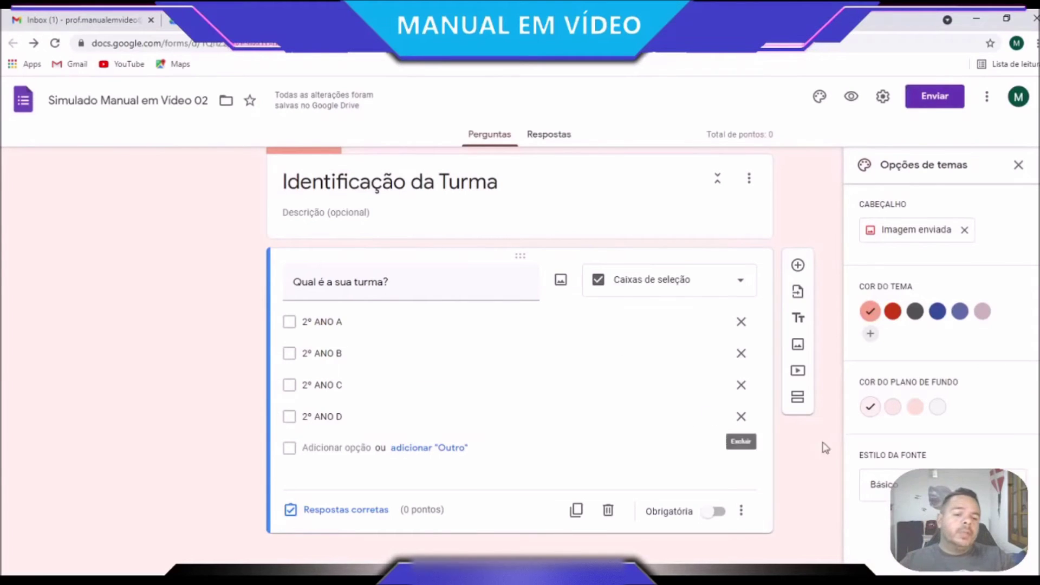
pyautogui.click(799, 399)
# Title section 4 'Simulado', copied from the reference quiz
pyautogui.click(499, 21)
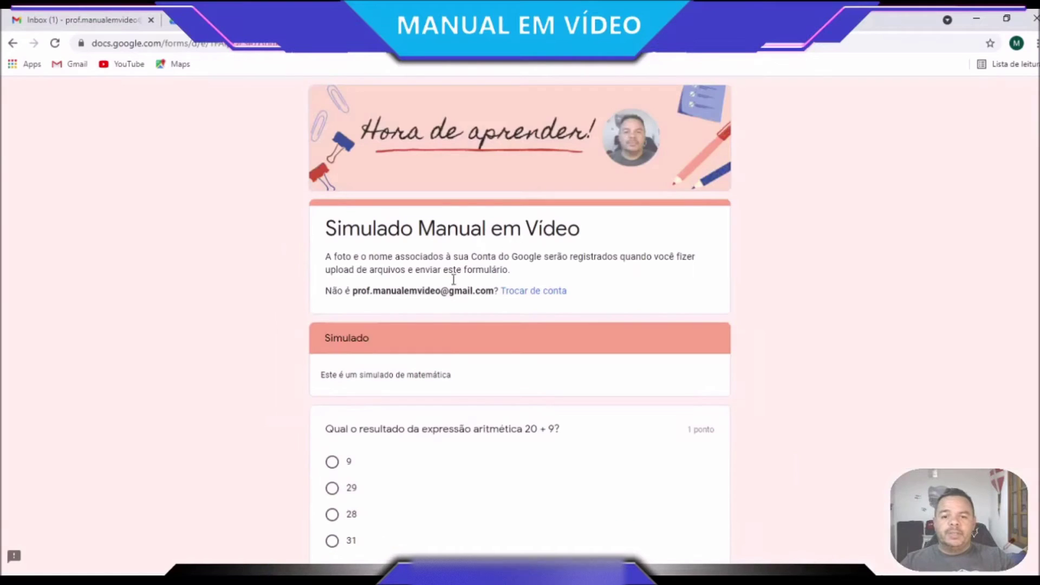
pyautogui.doubleClick(359, 228)
pyautogui.click(343, 355)
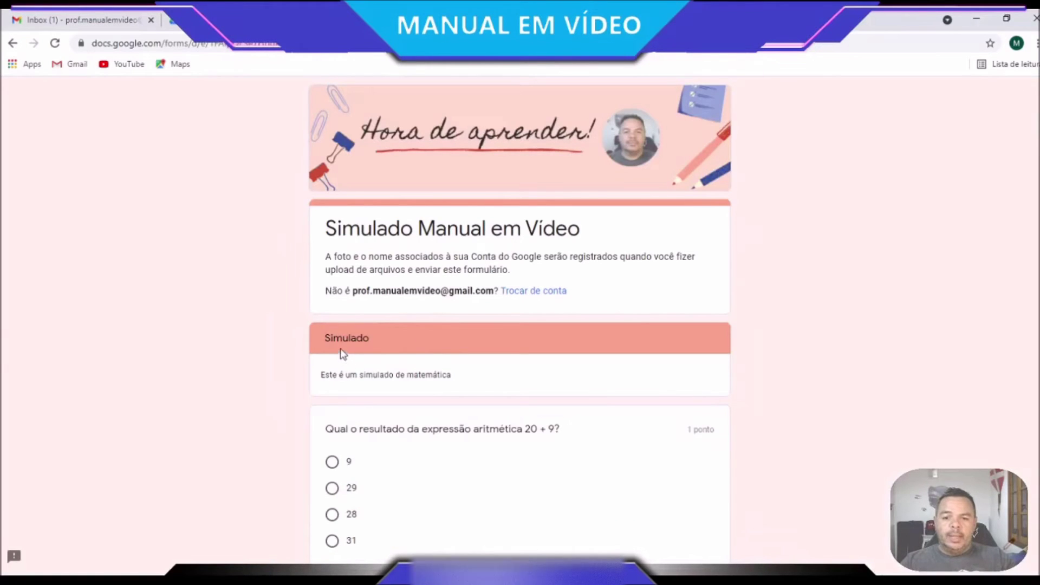
pyautogui.doubleClick(344, 340)
pyautogui.hotkey('ctrl', 'c')
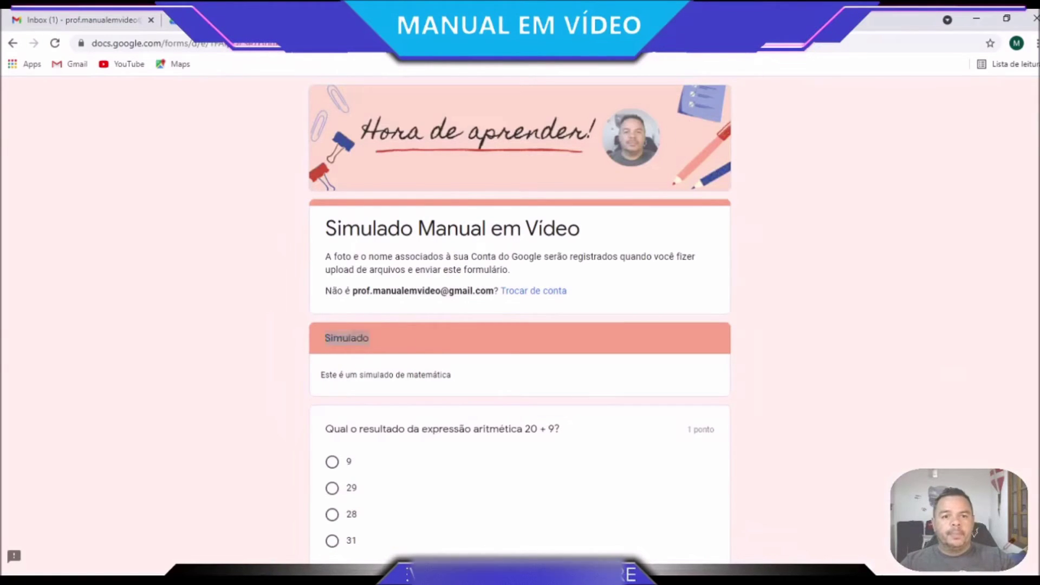
pyautogui.click(379, 21)
pyautogui.scroll(-1, 366, 467)
pyautogui.click(384, 479)
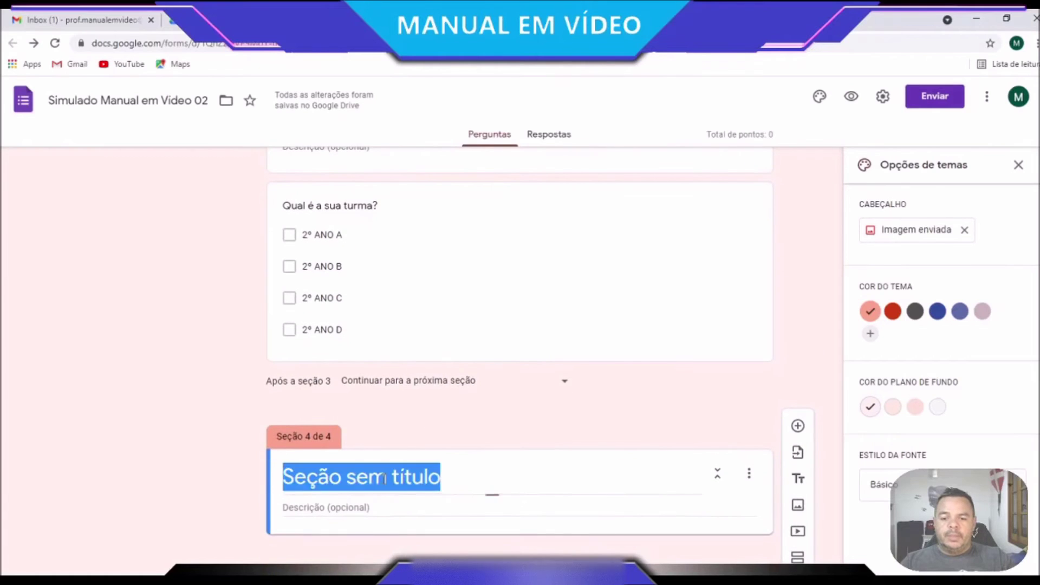
pyautogui.hotkey('ctrl', 'v')
# Give section 4 the description 'Este é um simulado de matemática'
pyautogui.click(533, 21)
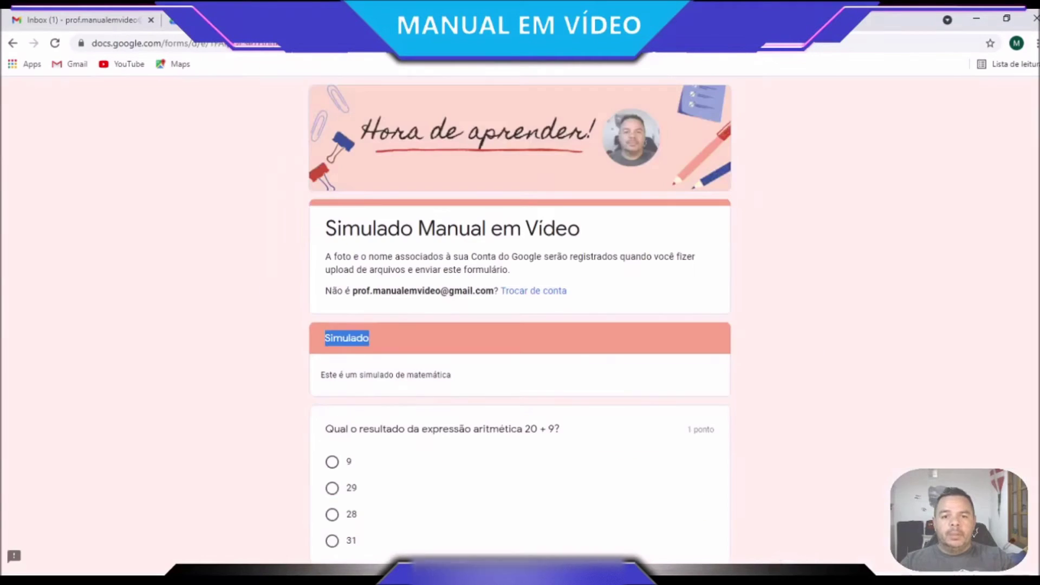
pyautogui.tripleClick(331, 377)
pyautogui.hotkey('ctrl', 'c')
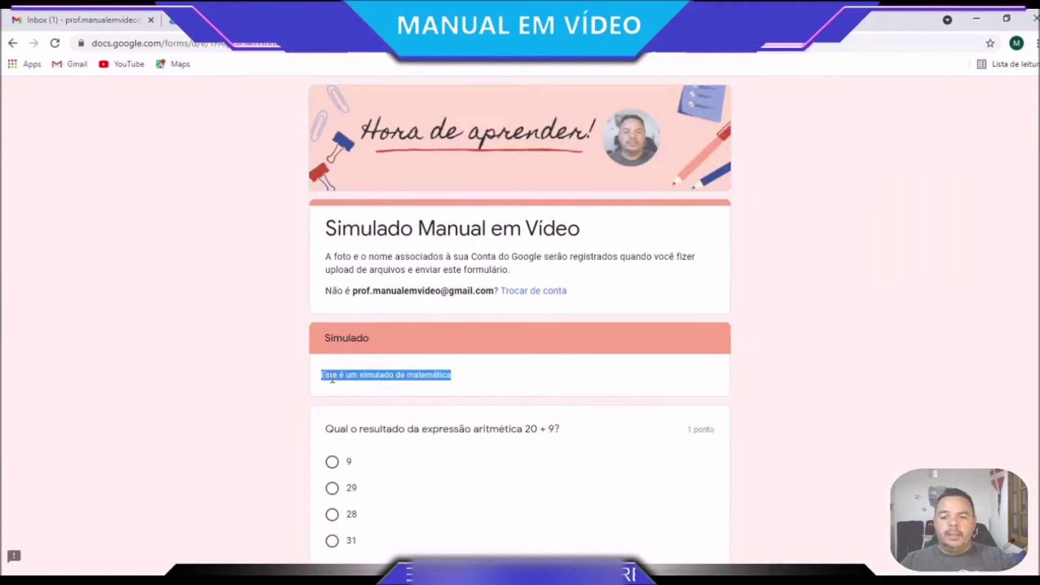
pyautogui.click(664, 20)
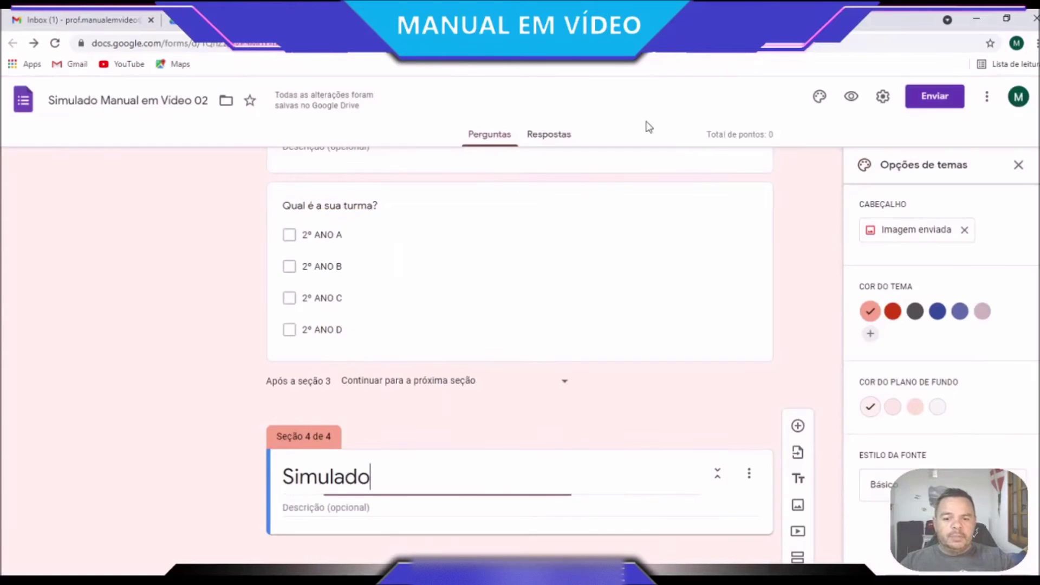
pyautogui.click(355, 507)
pyautogui.hotkey('ctrl', 'v')
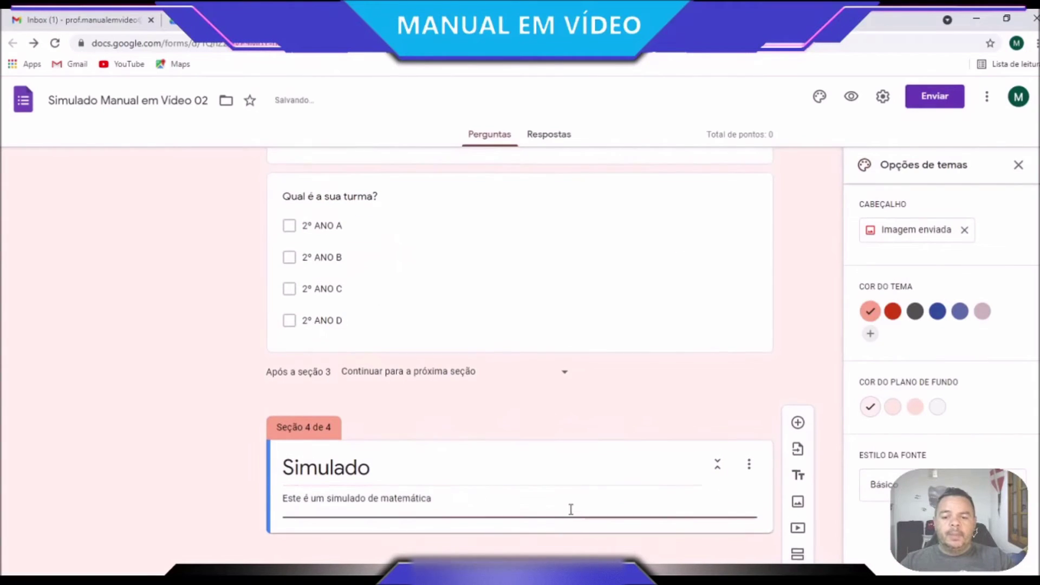
pyautogui.click(578, 528)
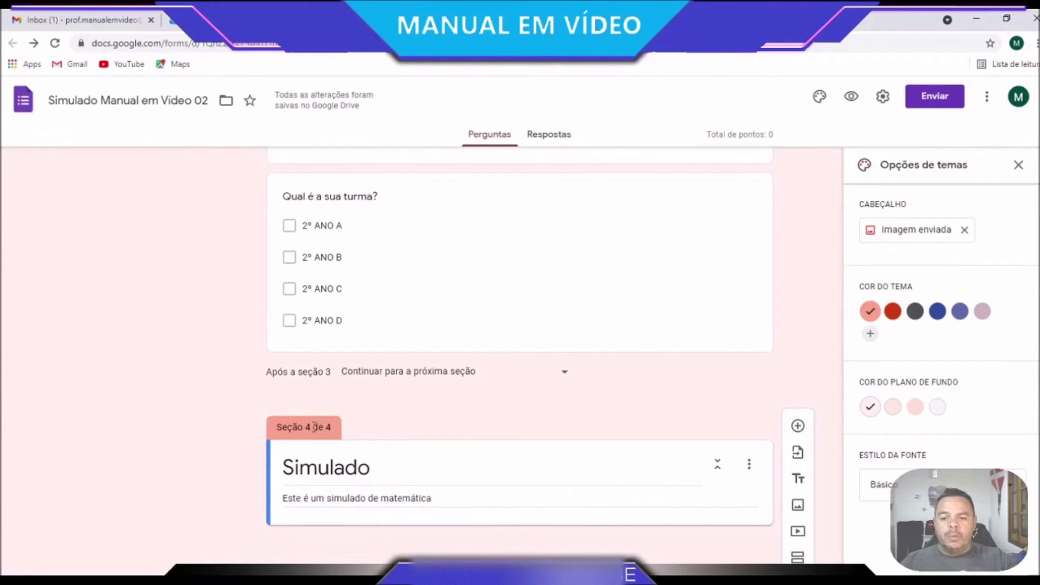
# Add a Simulado question titled 'Qual o resultado da expressão aritmética 20 + 9?'
pyautogui.click(509, 464)
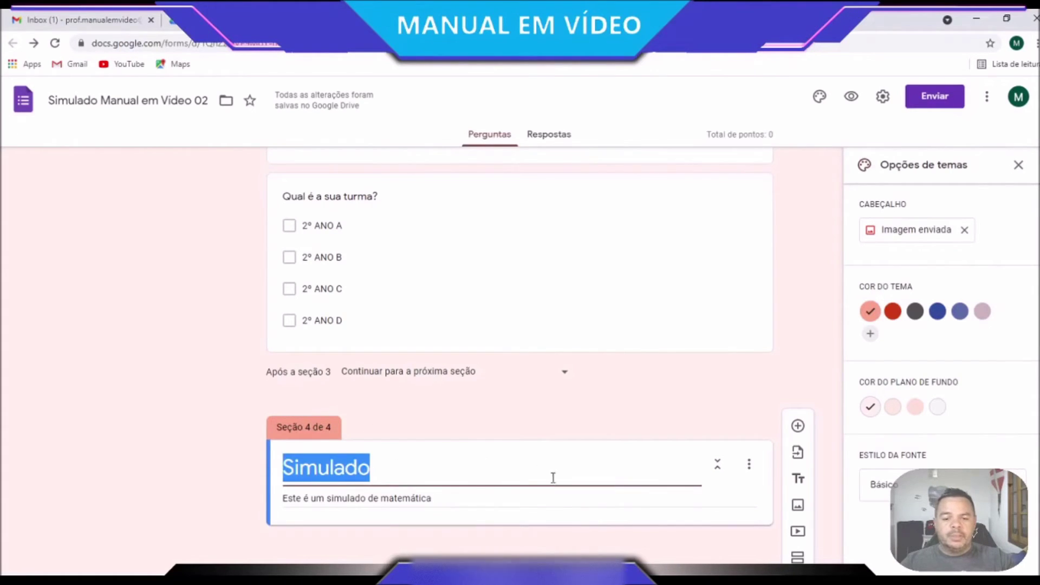
pyautogui.click(798, 427)
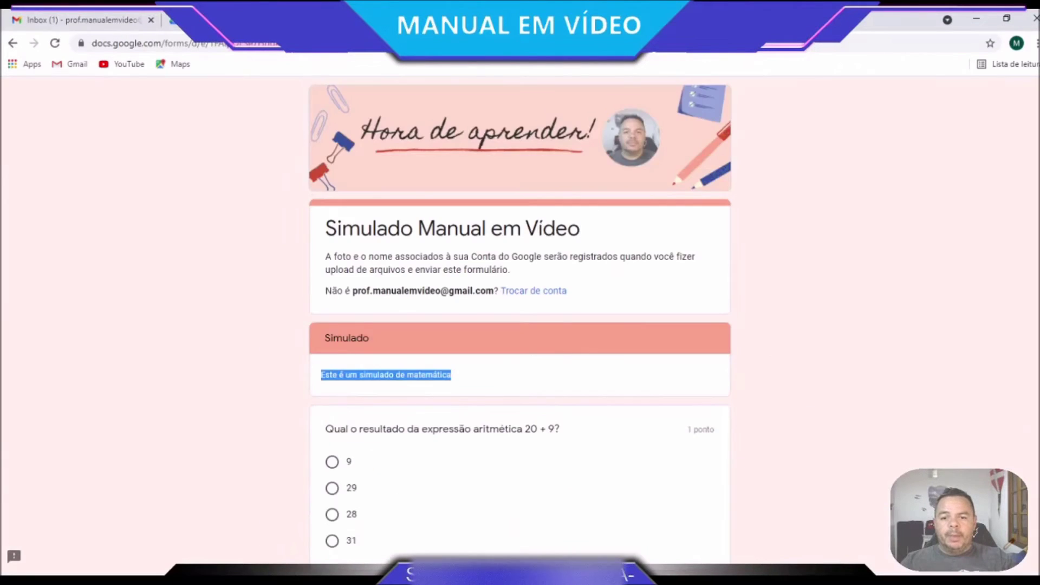
pyautogui.scroll(-3, 395, 317)
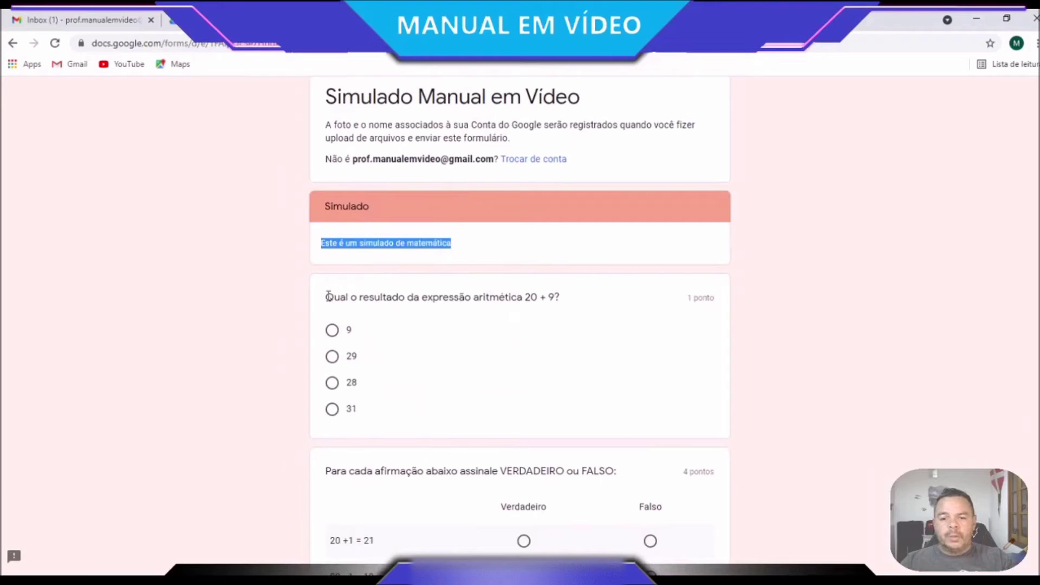
pyautogui.tripleClick(484, 298)
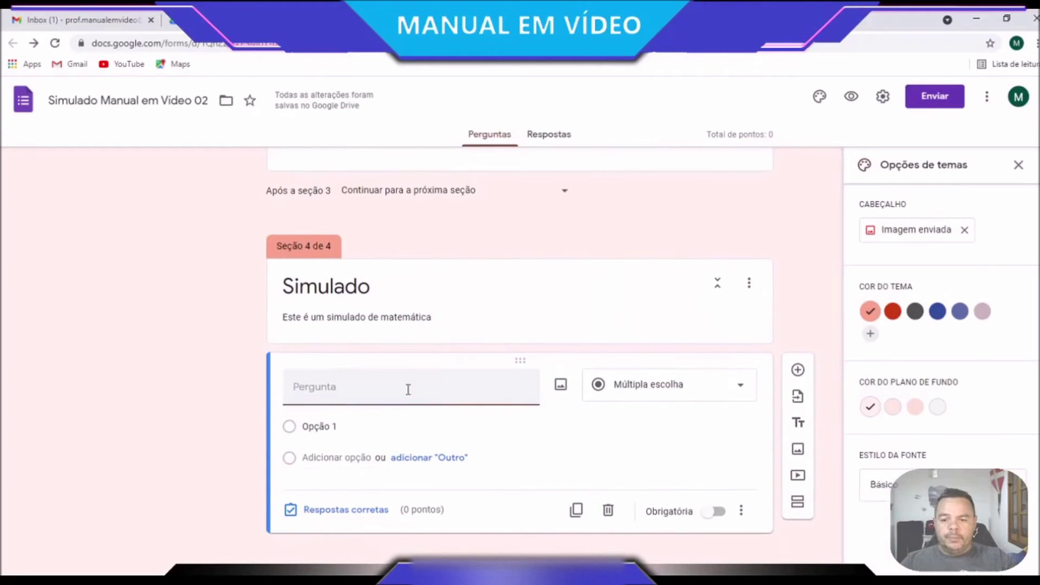
pyautogui.write('Qual o resultado da expressão aritmética 20 + 9?')
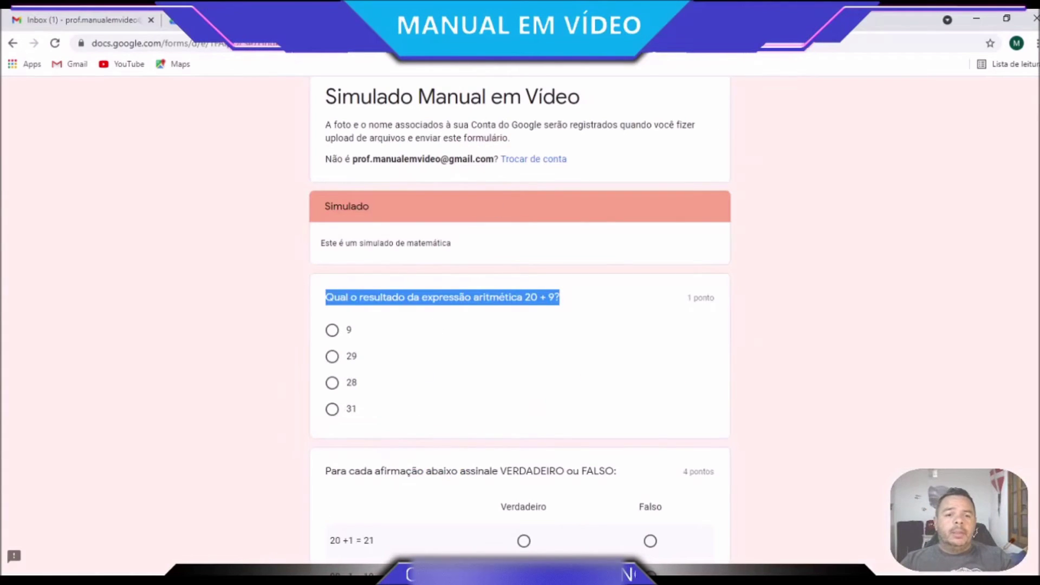
# Keep the 20 + 9 question's type as Múltipla escolha
pyautogui.click(332, 331)
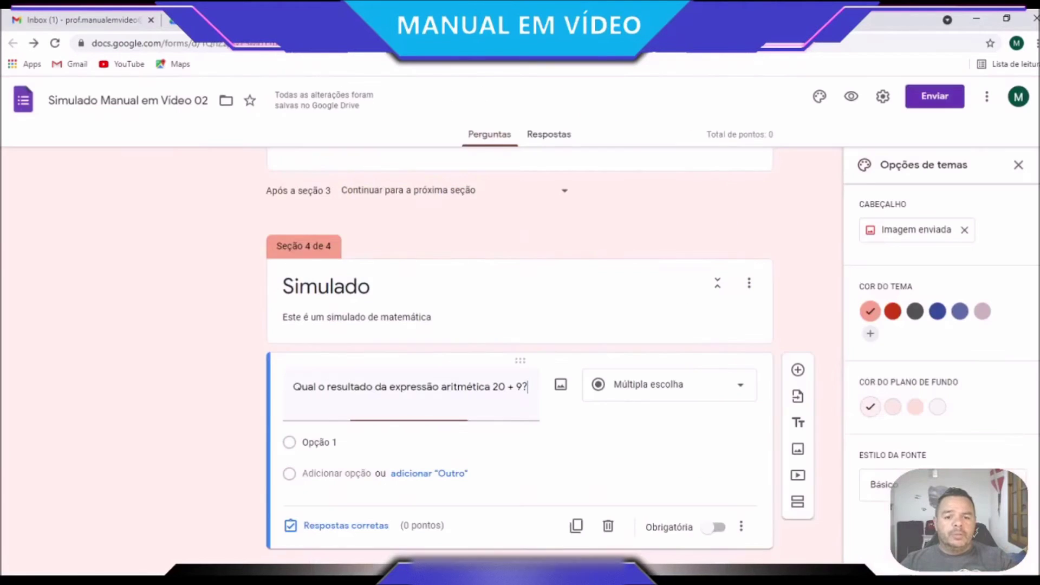
pyautogui.click(681, 397)
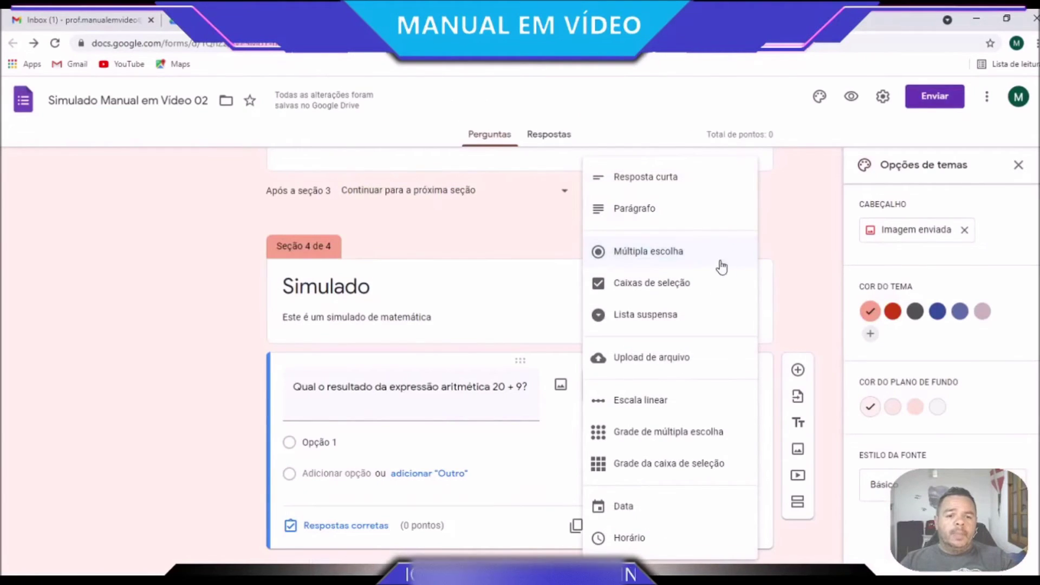
pyautogui.click(530, 456)
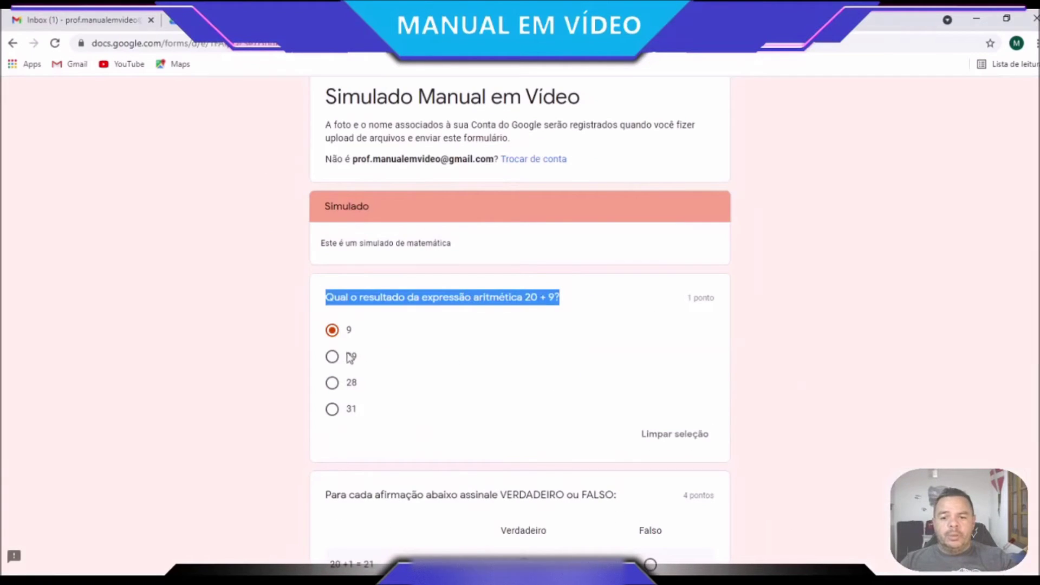
pyautogui.click(333, 357)
pyautogui.click(334, 331)
pyautogui.click(333, 356)
pyautogui.click(336, 332)
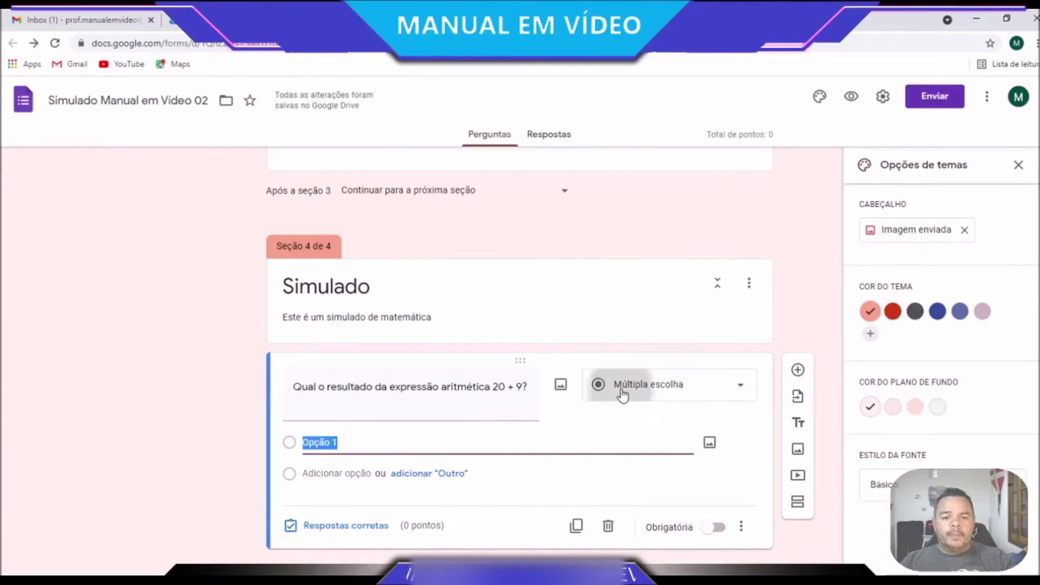
pyautogui.click(612, 386)
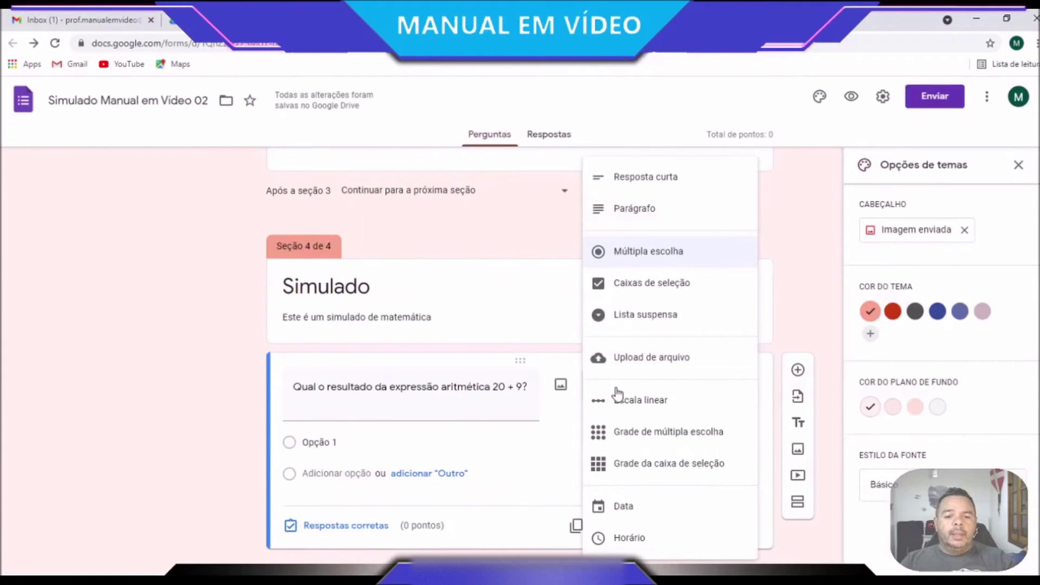
pyautogui.click(519, 490)
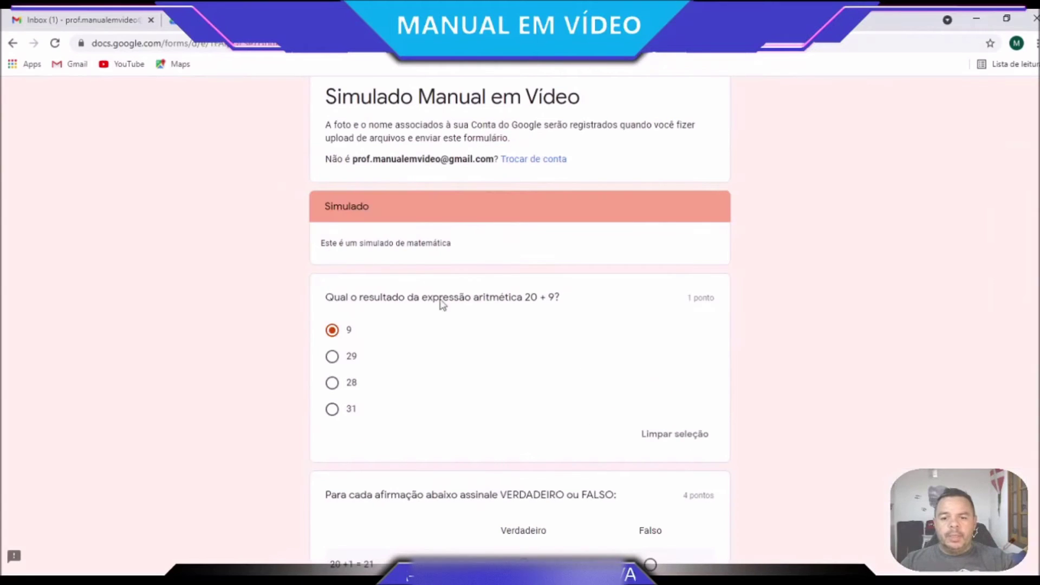
# Enter the answer options 9, 29, 22 and 31
pyautogui.doubleClick(347, 331)
pyautogui.hotkey('ctrl', 'c')
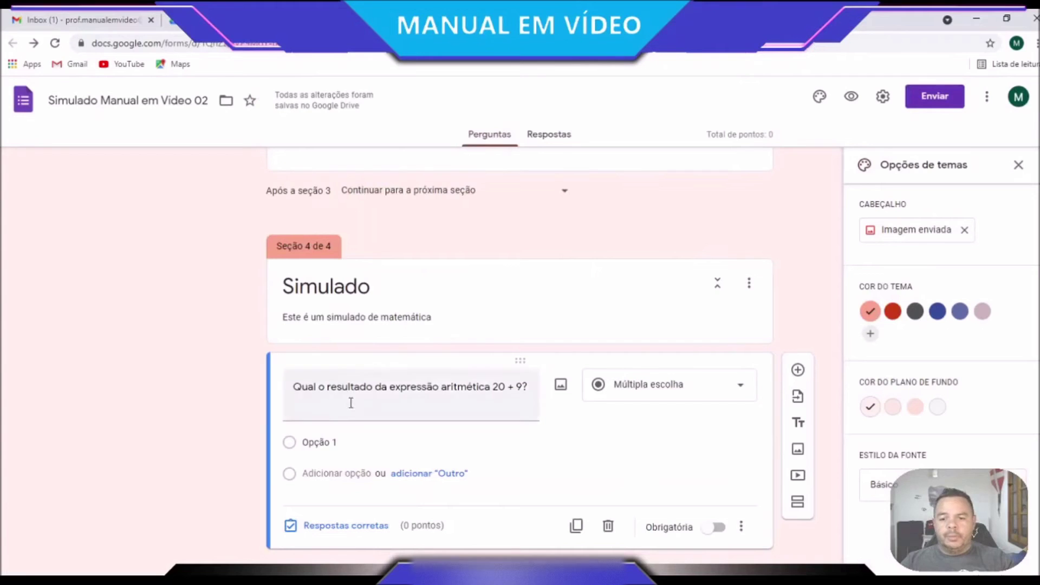
pyautogui.click(325, 442)
pyautogui.hotkey('ctrl', 'v')
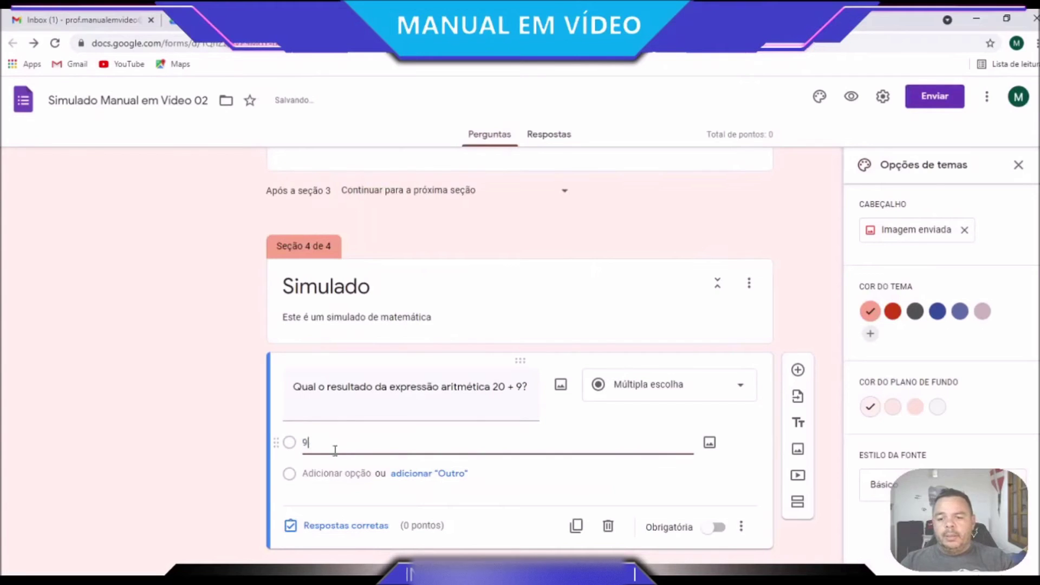
pyautogui.click(325, 473)
pyautogui.write('29')
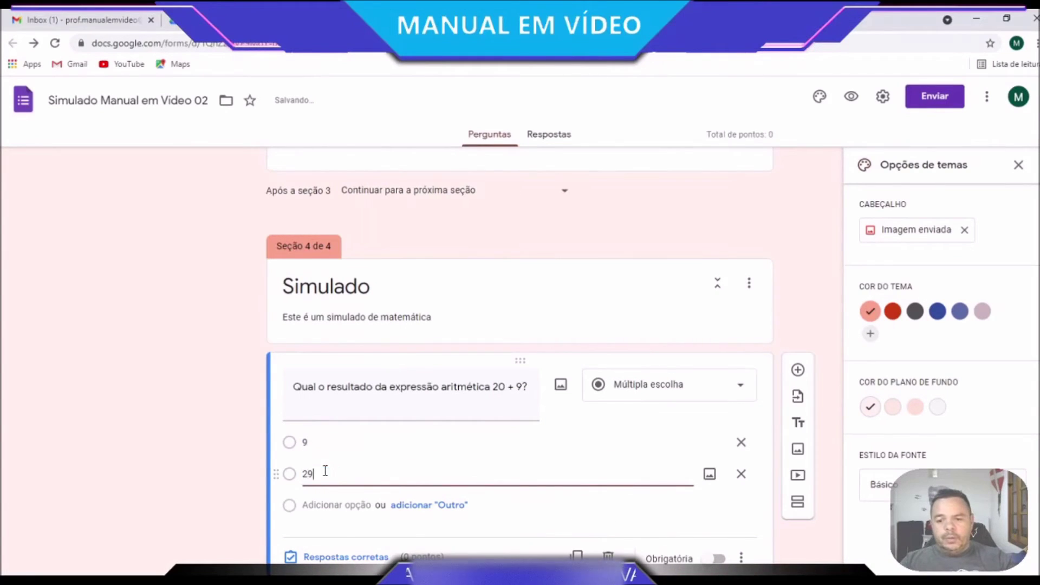
pyautogui.click(324, 504)
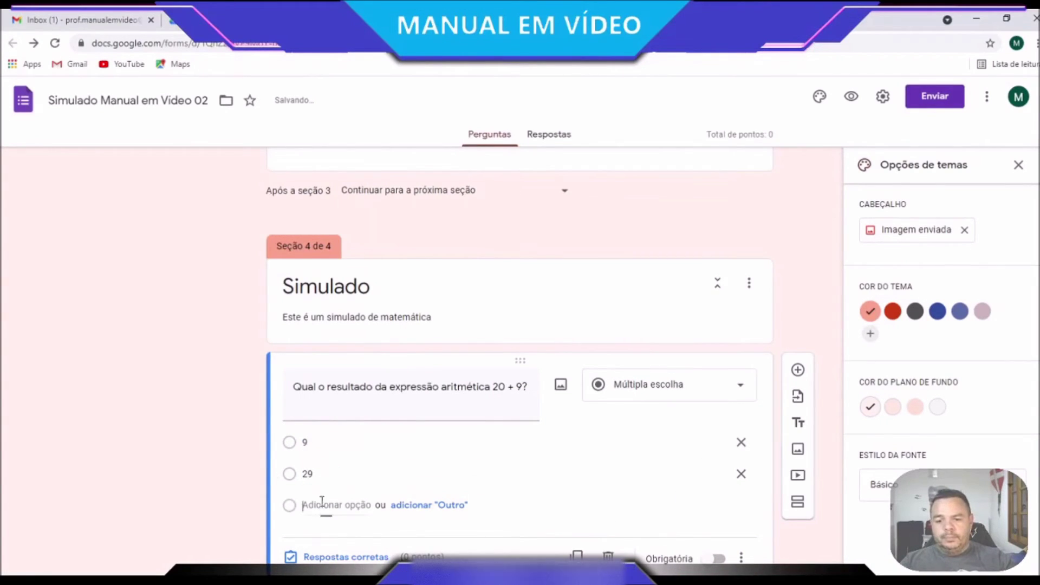
pyautogui.write('22')
pyautogui.click(321, 536)
pyautogui.write('31')
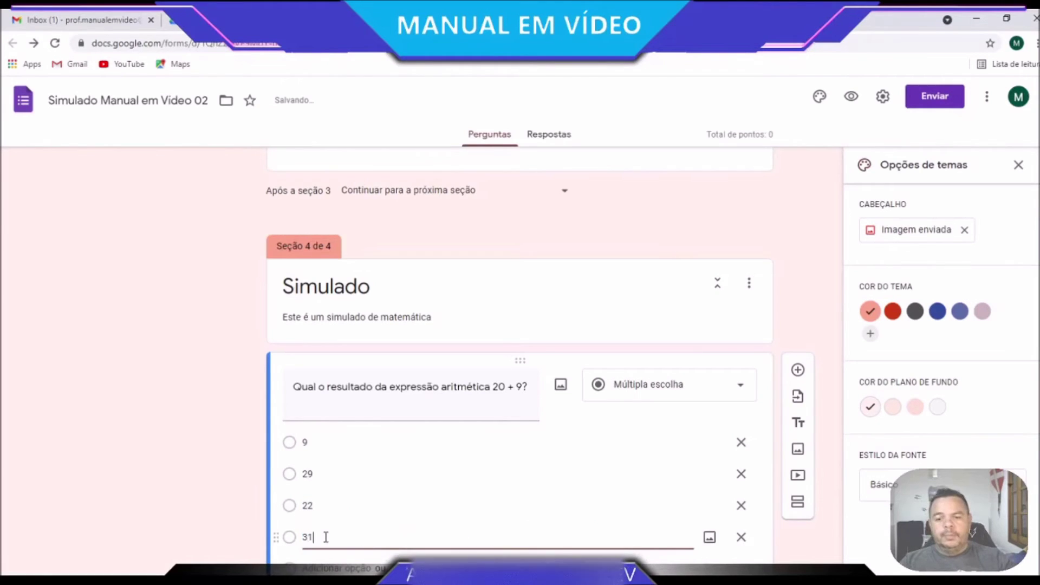
pyautogui.scroll(-2, 647, 341)
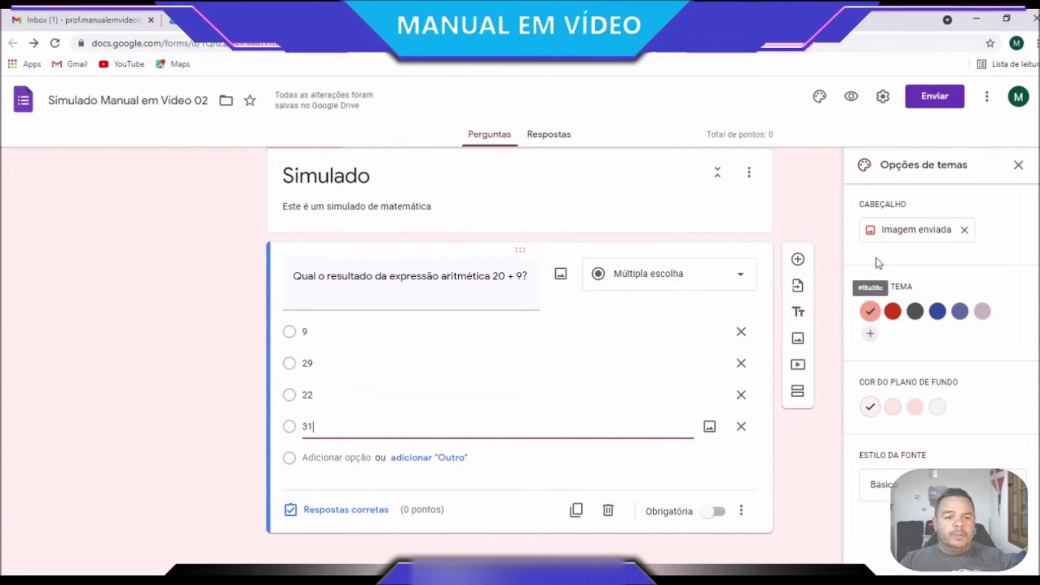
# Add a new empty question below the 20 + 9 question
pyautogui.click(797, 259)
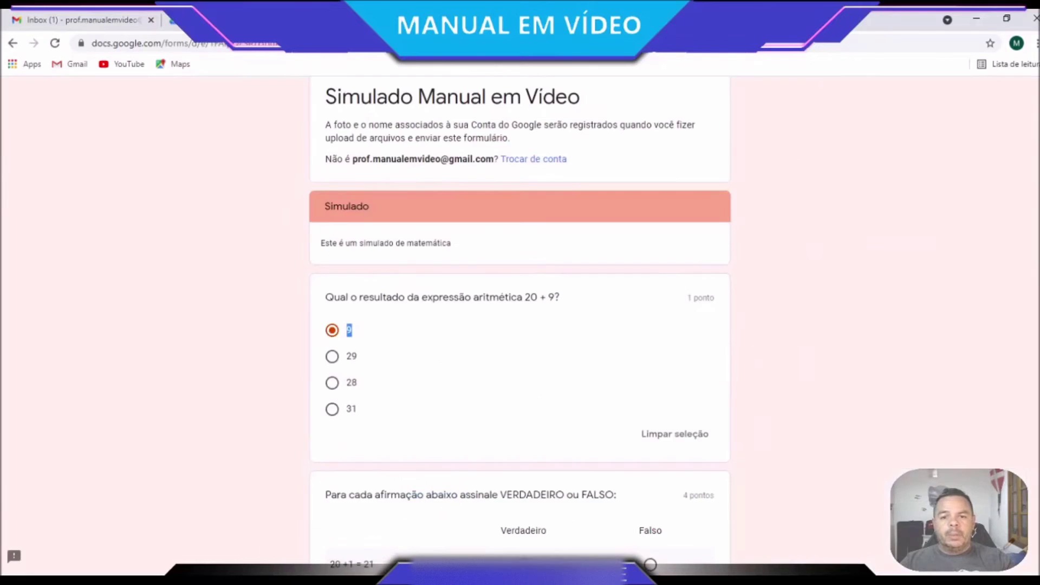
pyautogui.scroll(-3, 330, 374)
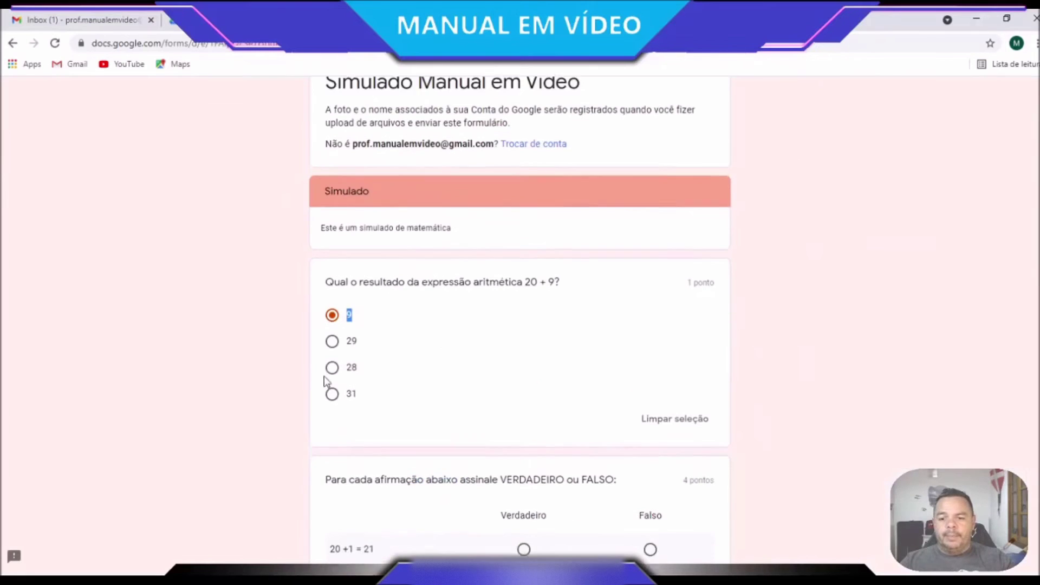
pyautogui.moveTo(329, 366); pyautogui.dragTo(621, 367)
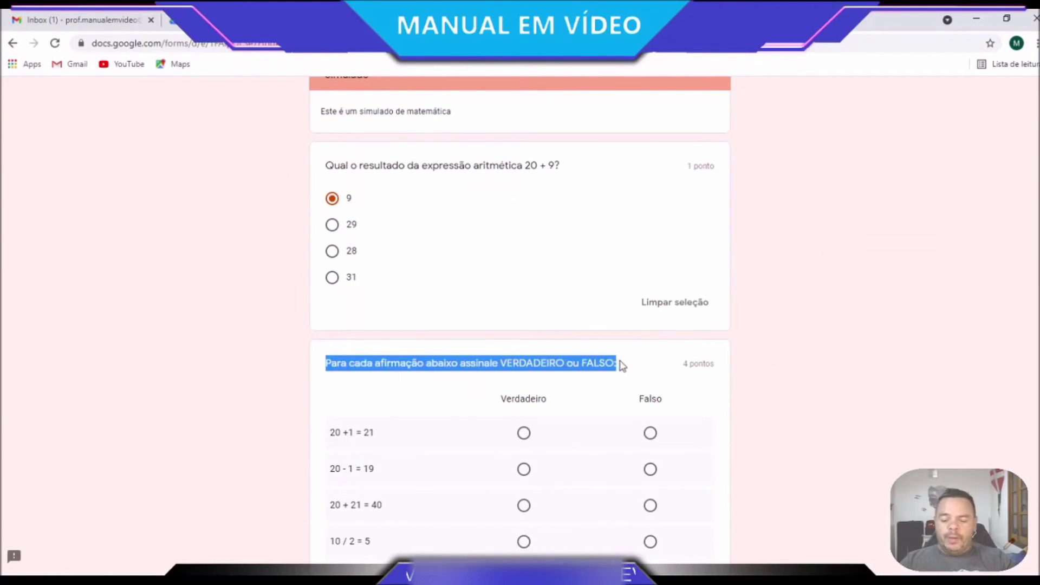
# Mark '20 +1 = 21' as Verdadeiro in the reference quiz's true-or-false grid
pyautogui.scroll(-3, 379, 434)
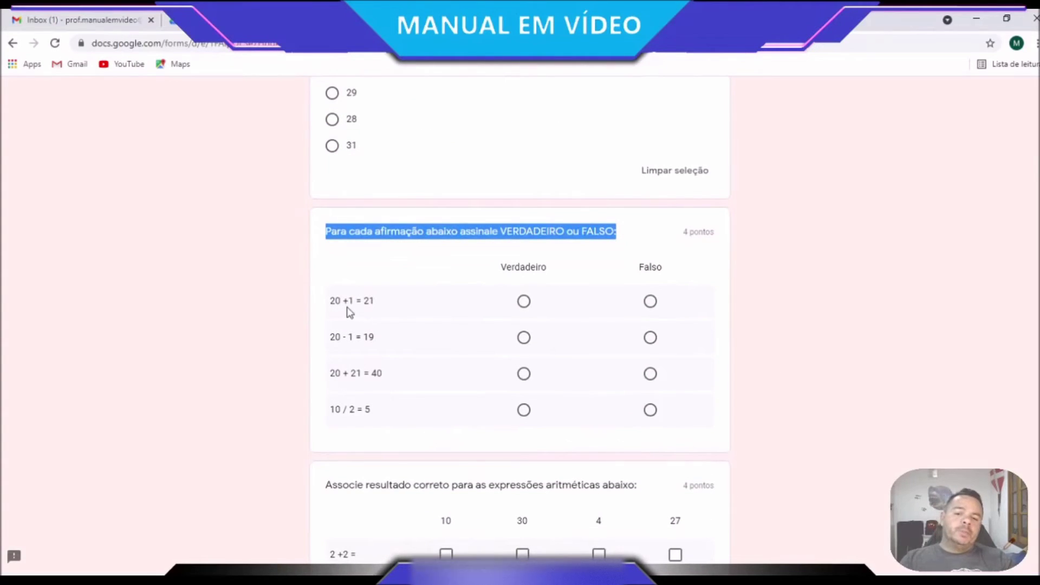
pyautogui.click(652, 301)
pyautogui.click(524, 301)
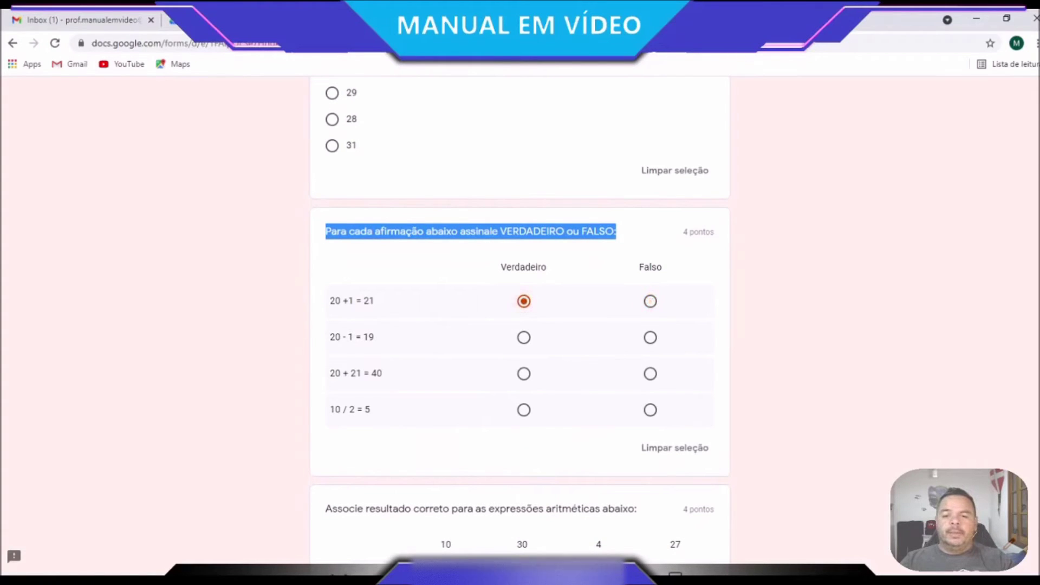
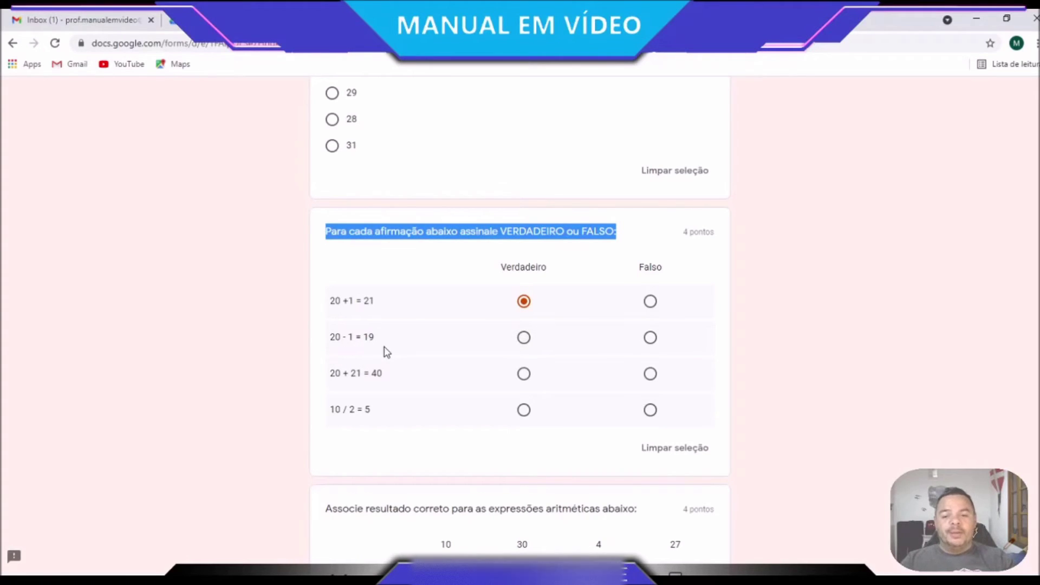
# In the reference quiz preview, mark '20 - 1 = 19' as Verdadeiro
pyautogui.click(522, 338)
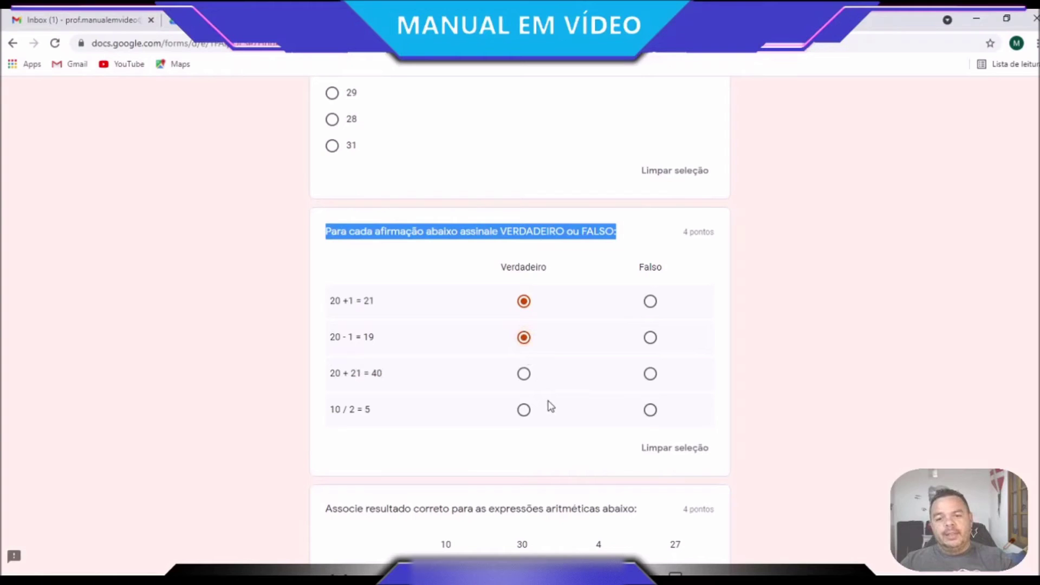
pyautogui.click(650, 340)
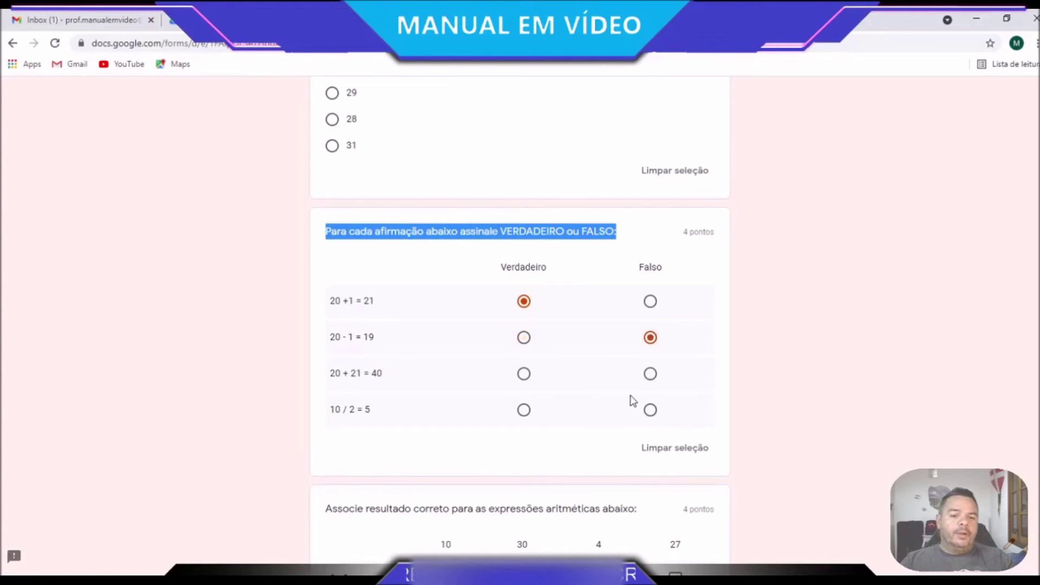
pyautogui.click(523, 338)
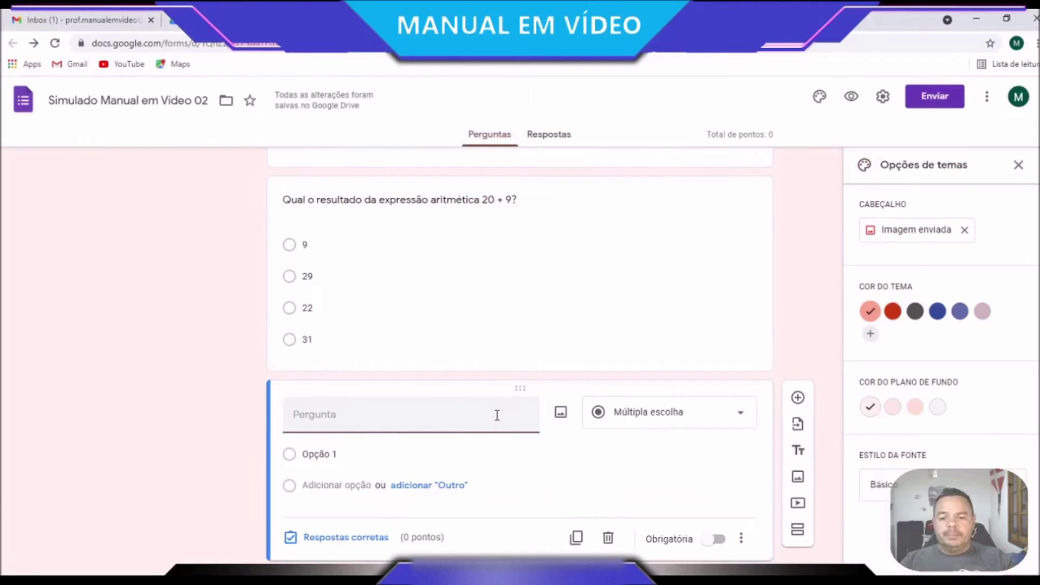
# Paste the VERDADEIRO-or-FALSO instruction as the question title and make it a multiple-choice grid
pyautogui.write('Para cada afirmação abaixo assinale VERDADEIRO ou FALSO:')
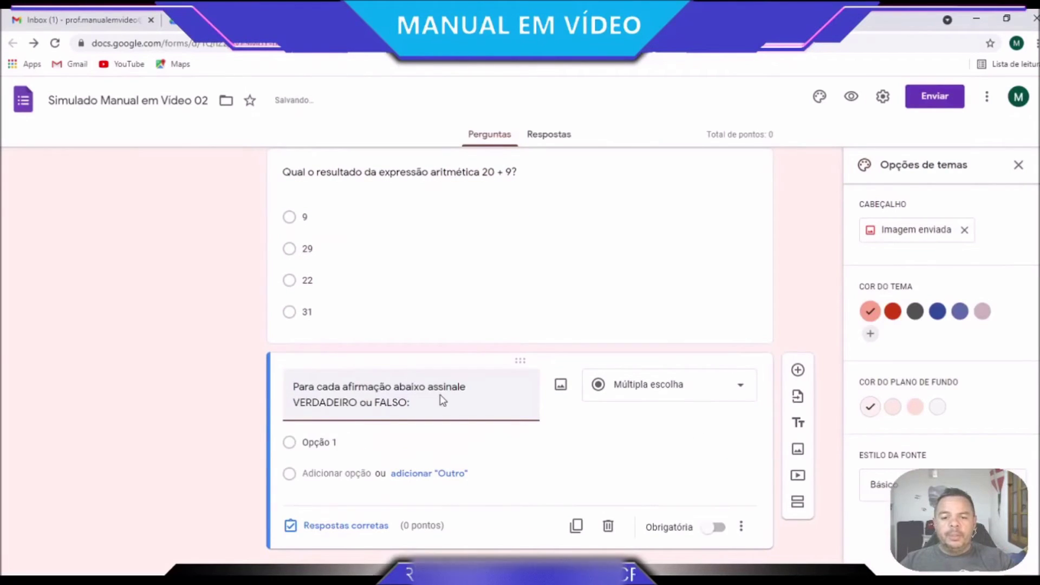
pyautogui.click(650, 384)
pyautogui.click(638, 425)
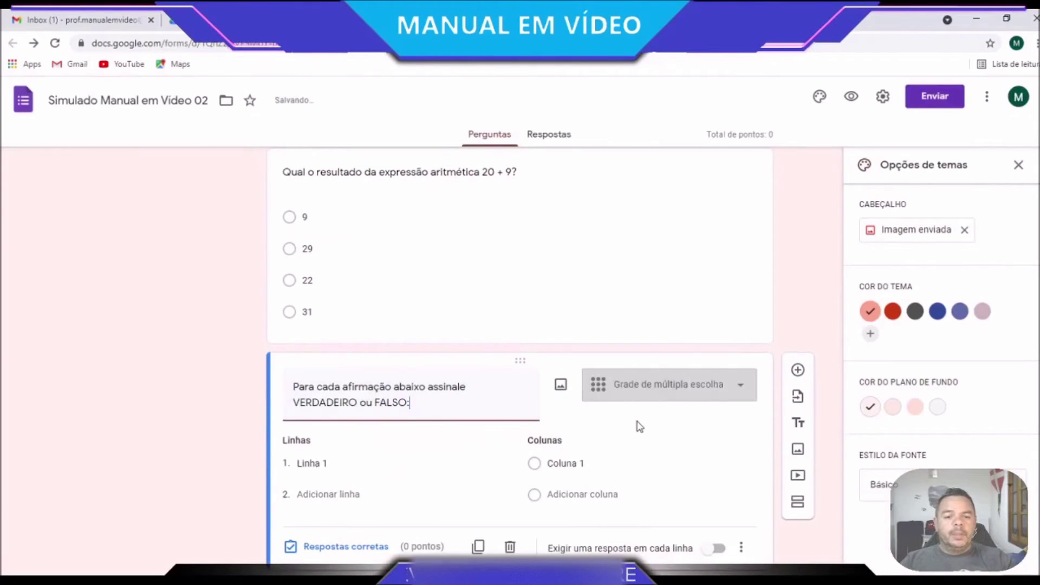
pyautogui.click(651, 386)
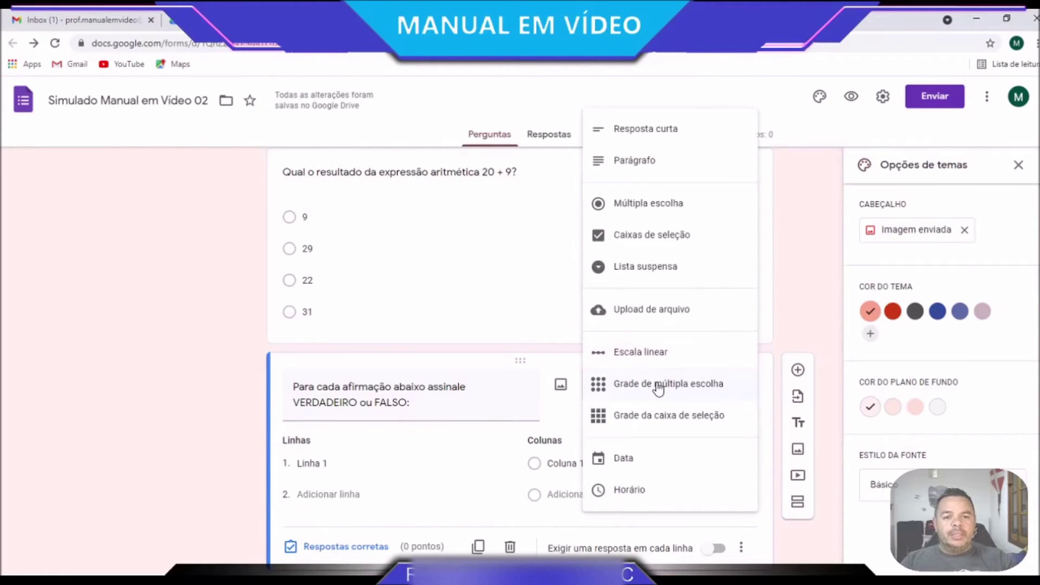
pyautogui.click(659, 386)
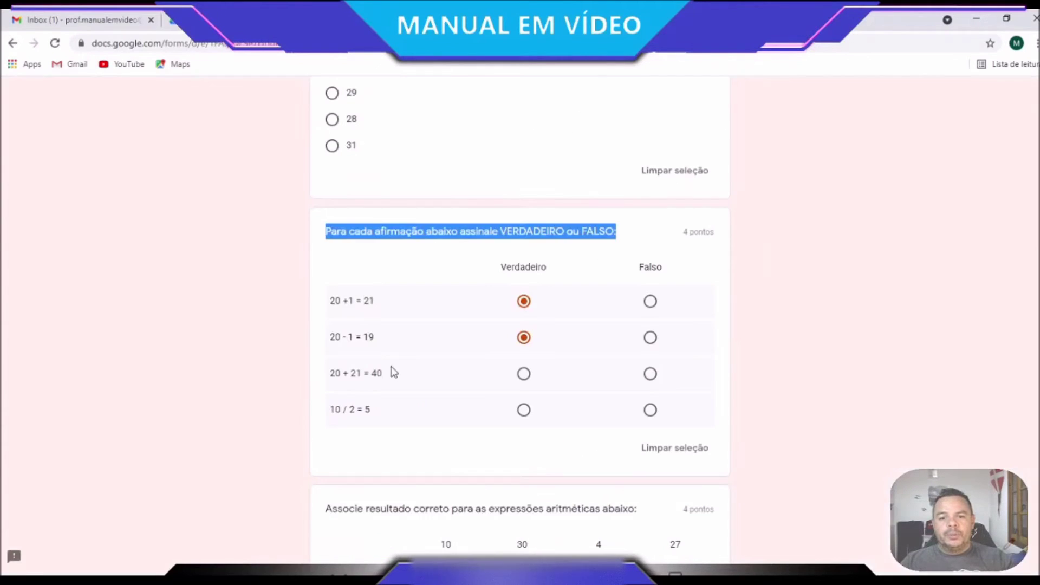
# Add grid rows '20 +1 = 21' and '20 - 1 = 19' copied from the reference quiz
pyautogui.moveTo(385, 303); pyautogui.dragTo(336, 305)
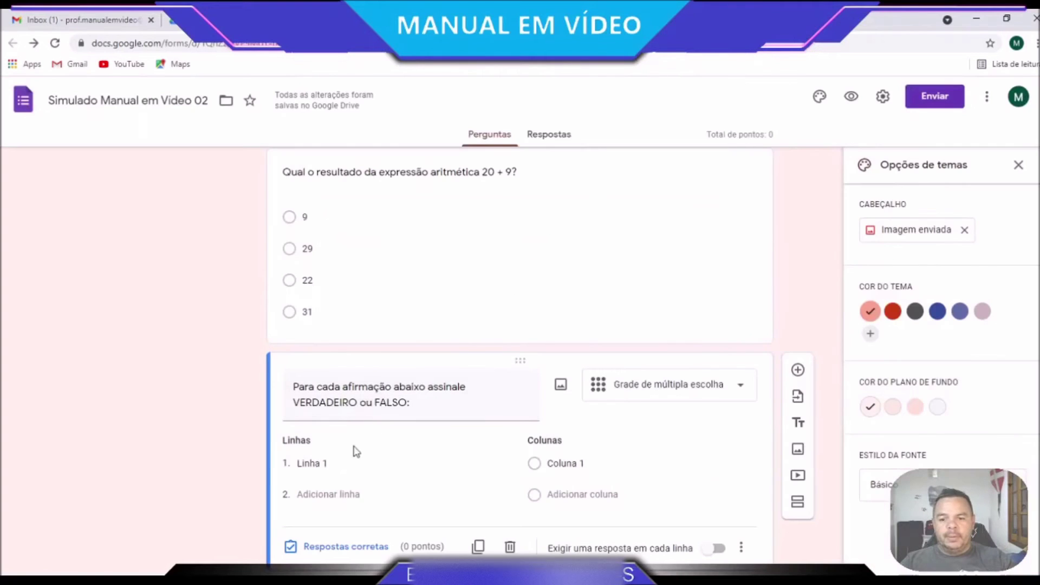
pyautogui.click(315, 463)
pyautogui.write('20 +1 = 21')
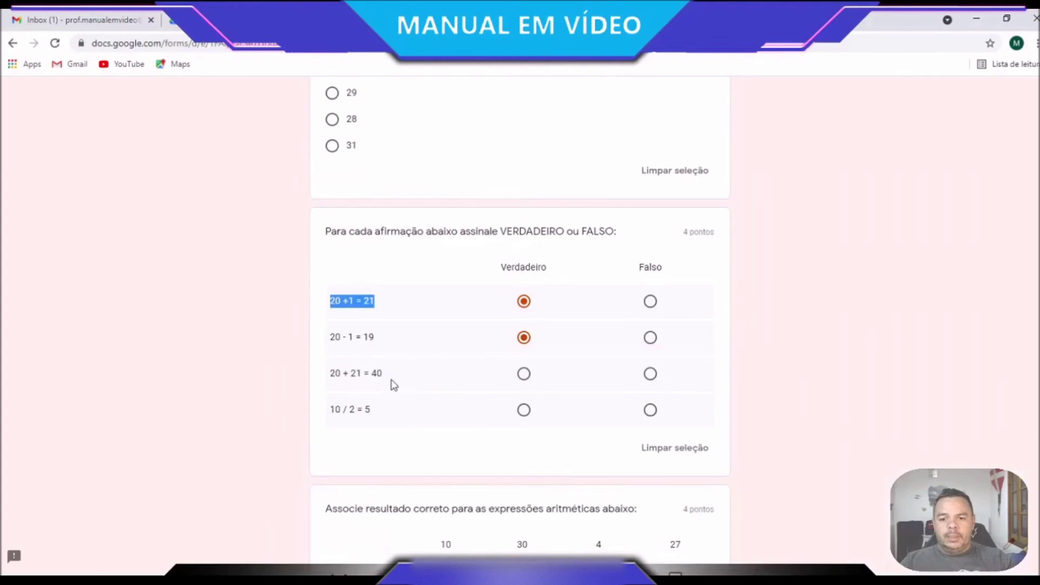
pyautogui.moveTo(383, 343); pyautogui.dragTo(332, 343)
pyautogui.hotkey('ctrl', 'c')
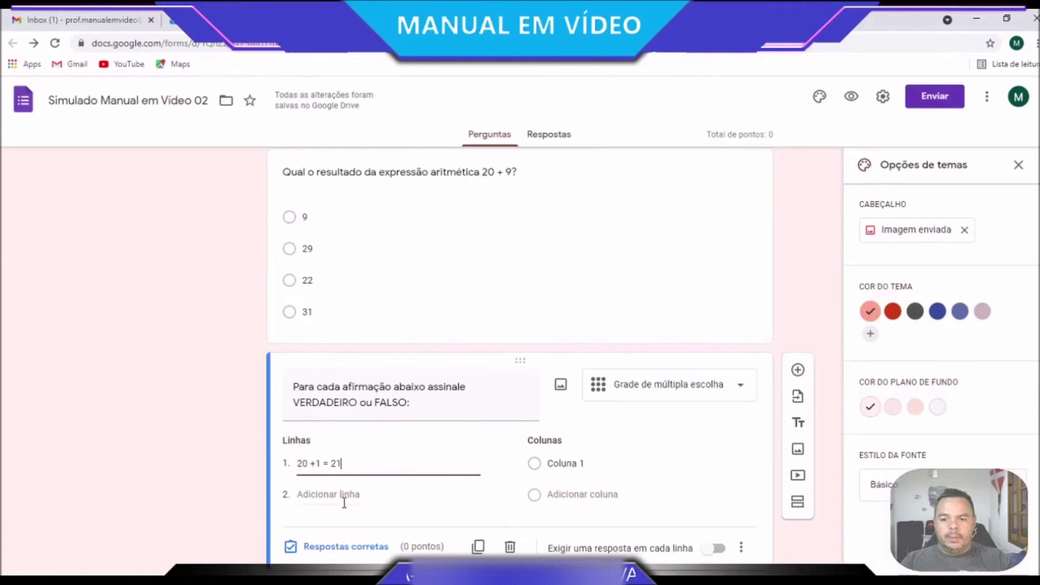
pyautogui.click(343, 495)
pyautogui.hotkey('ctrl', 'v')
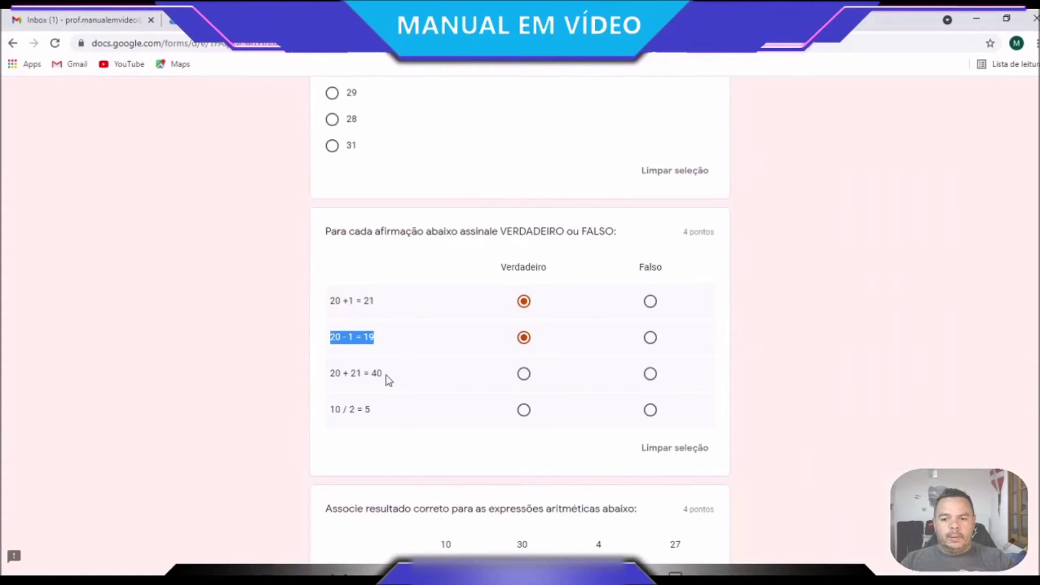
# Add grid rows '20 + 21 = 40' and '10 / 2 = 5'
pyautogui.moveTo(386, 375); pyautogui.dragTo(337, 378)
pyautogui.hotkey('ctrl', 'c')
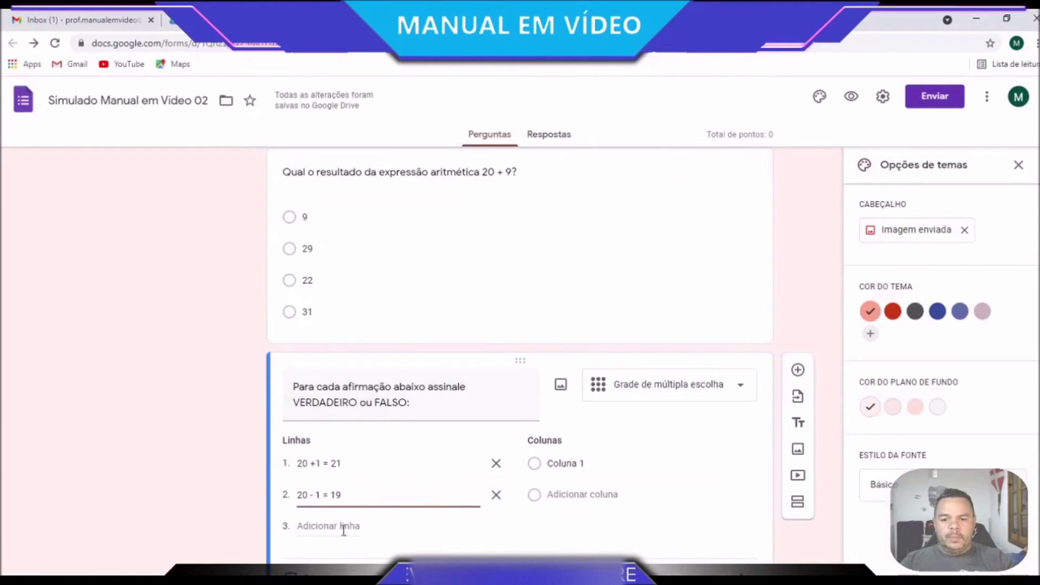
pyautogui.click(344, 530)
pyautogui.hotkey('ctrl', 'v')
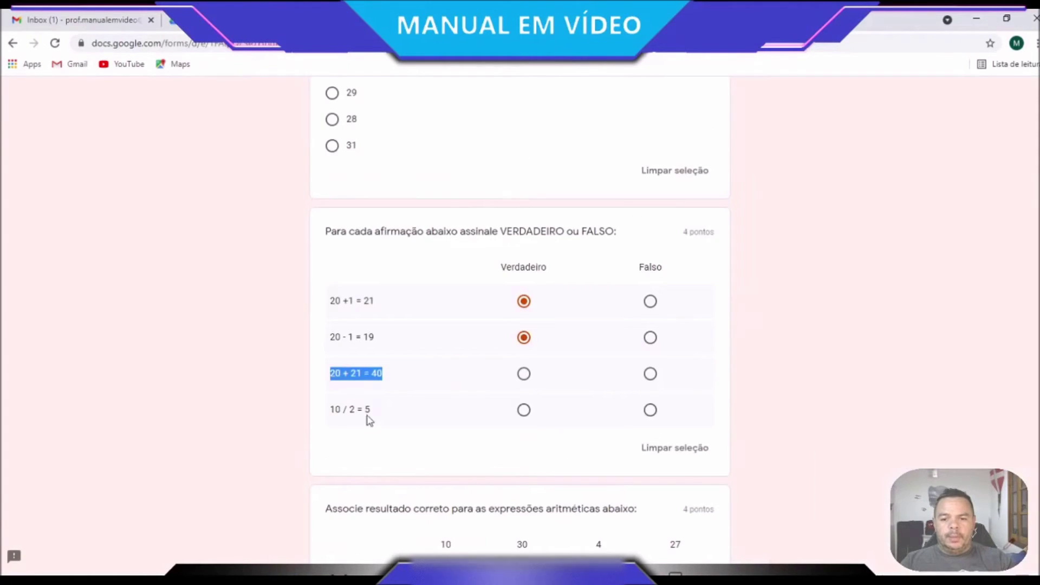
pyautogui.moveTo(370, 413); pyautogui.dragTo(333, 413)
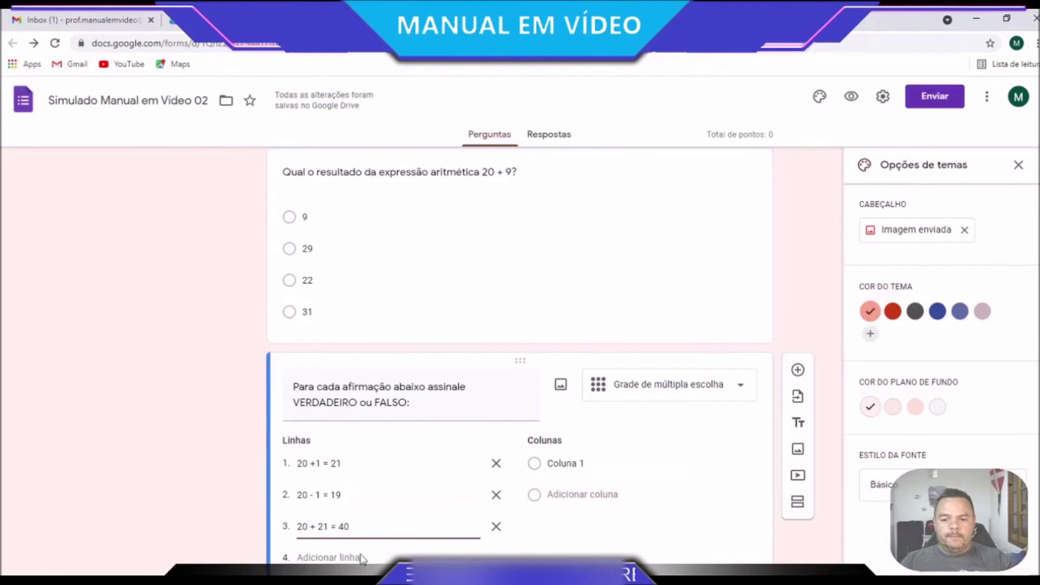
pyautogui.click(362, 558)
pyautogui.write('10 / 2 = 5')
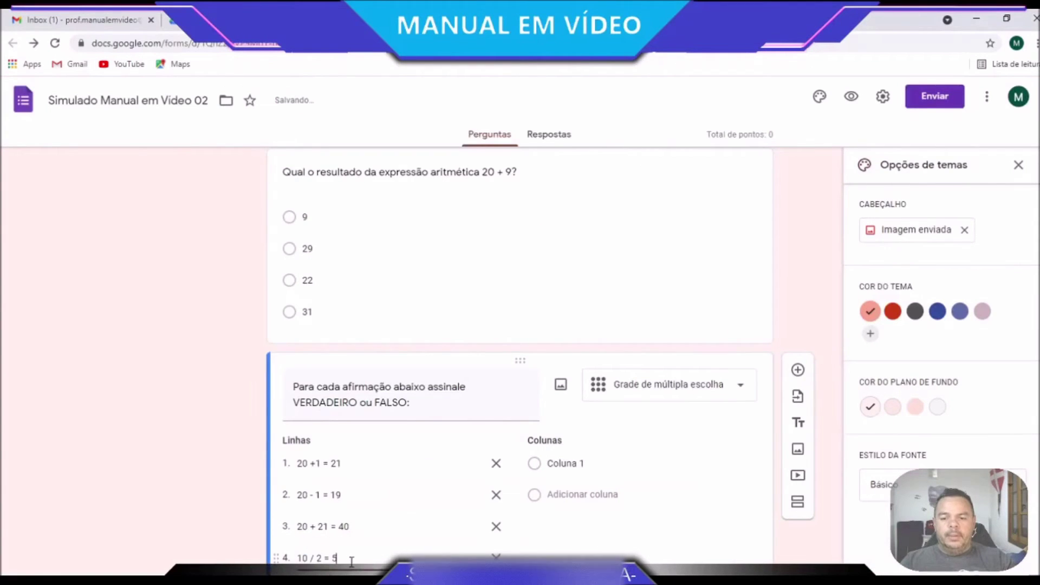
pyautogui.scroll(-3, 572, 324)
# Name the true/false grid's columns VERDADEIRO and FALSO
pyautogui.click(572, 325)
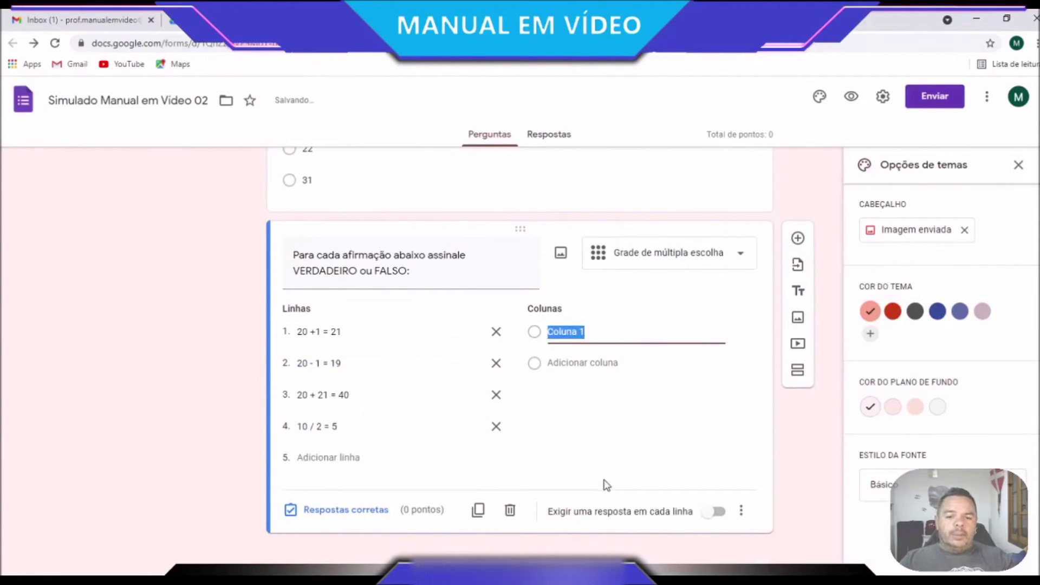
pyautogui.write('VERDADEIRO')
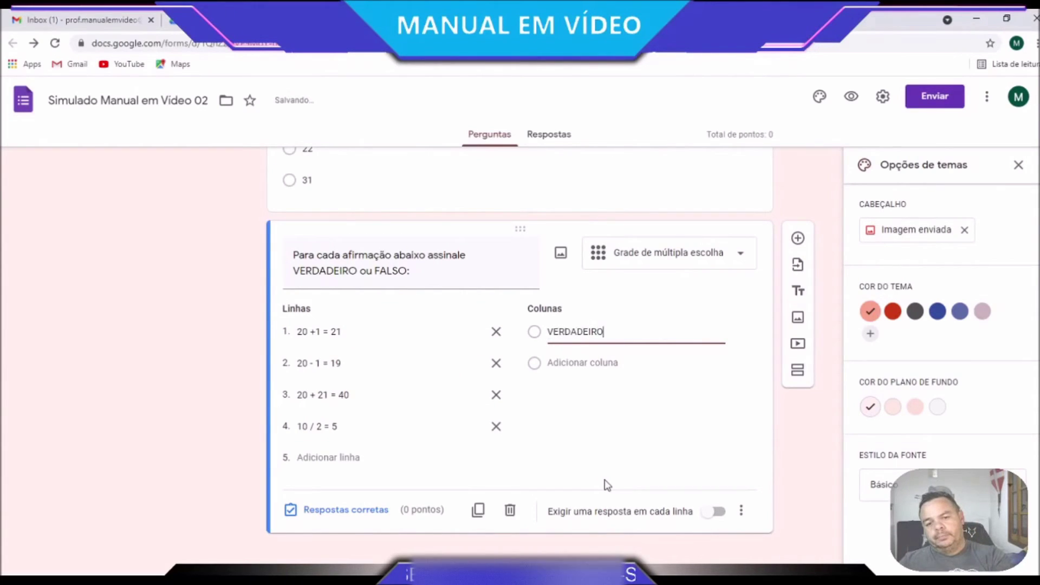
pyautogui.press('Return')
pyautogui.write('FALSO')
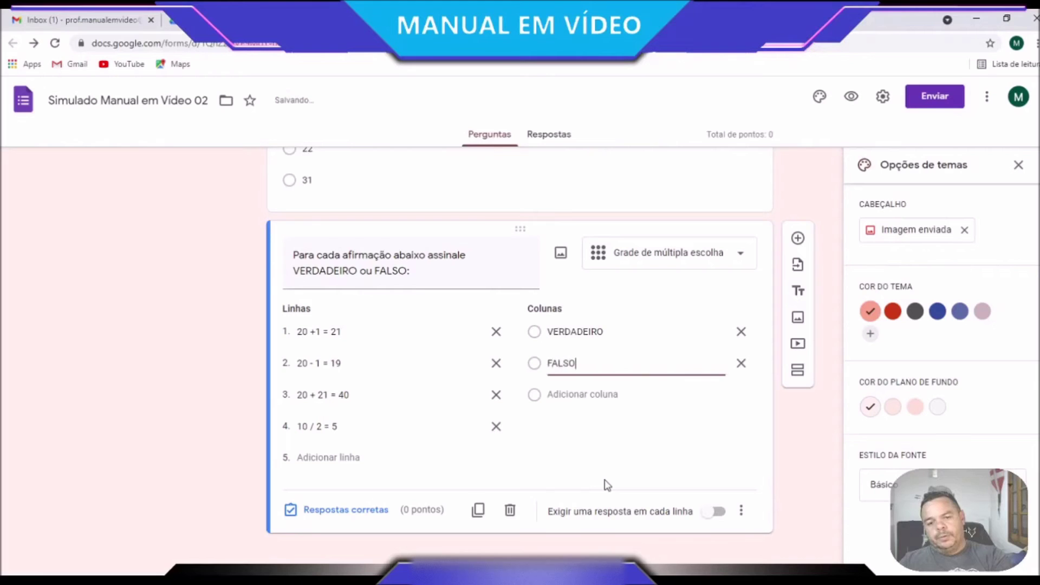
pyautogui.click(608, 478)
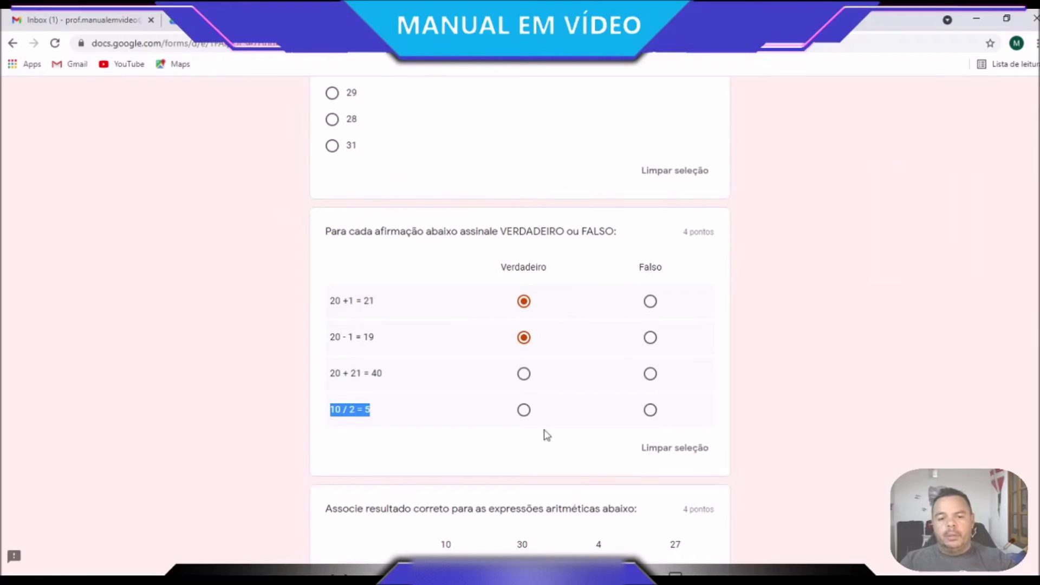
pyautogui.scroll(-1, 518, 469)
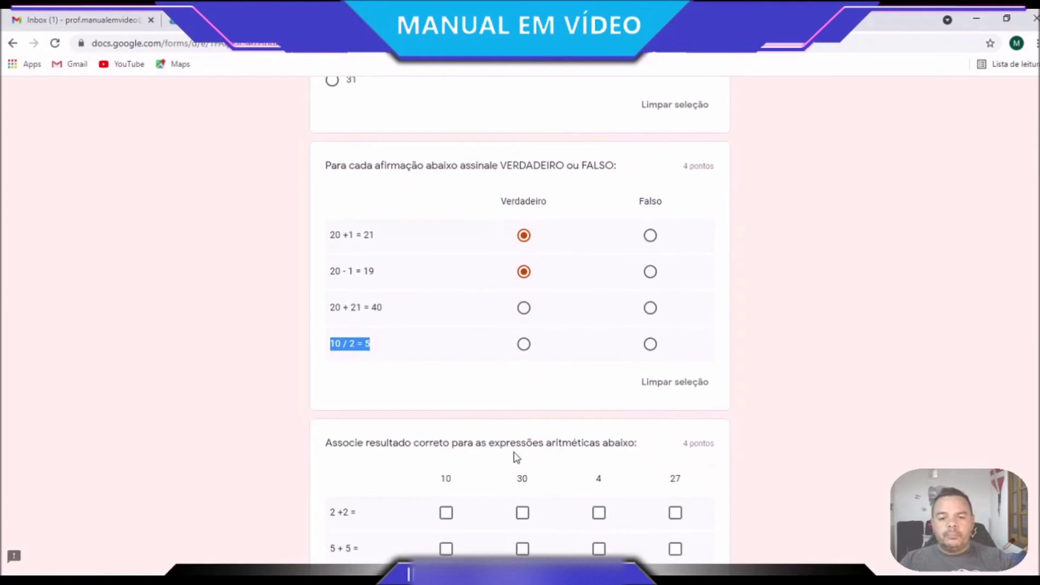
pyautogui.click(406, 20)
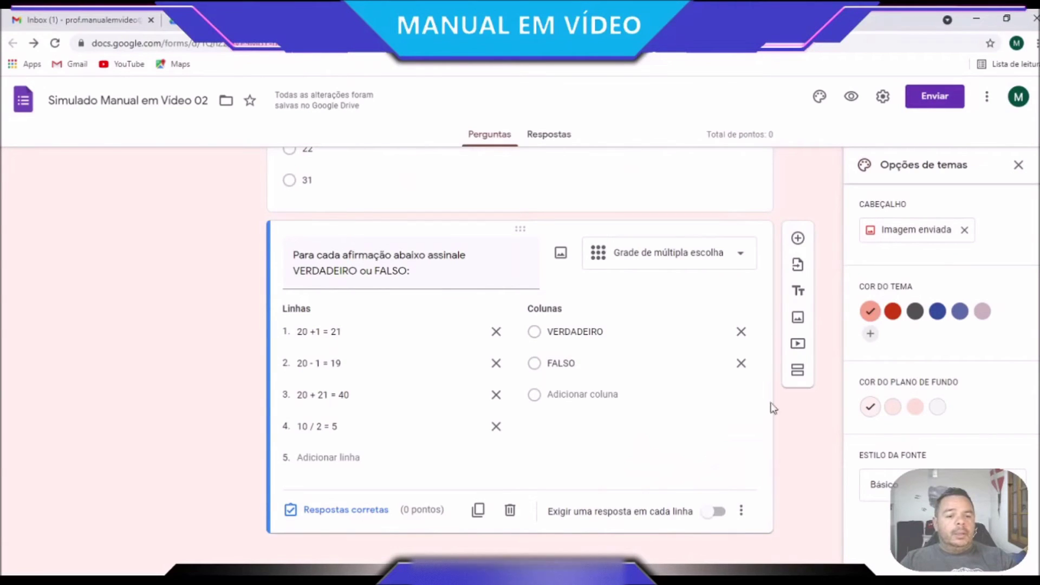
# Add a new question and copy the 'Associe resultado correto…' title from the reference quiz
pyautogui.click(799, 238)
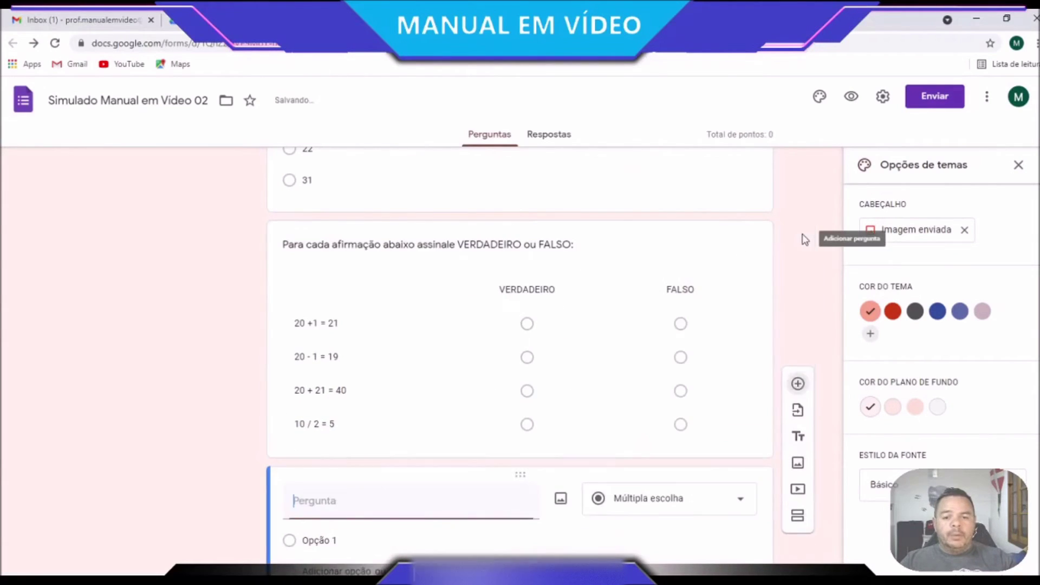
pyautogui.click(553, 21)
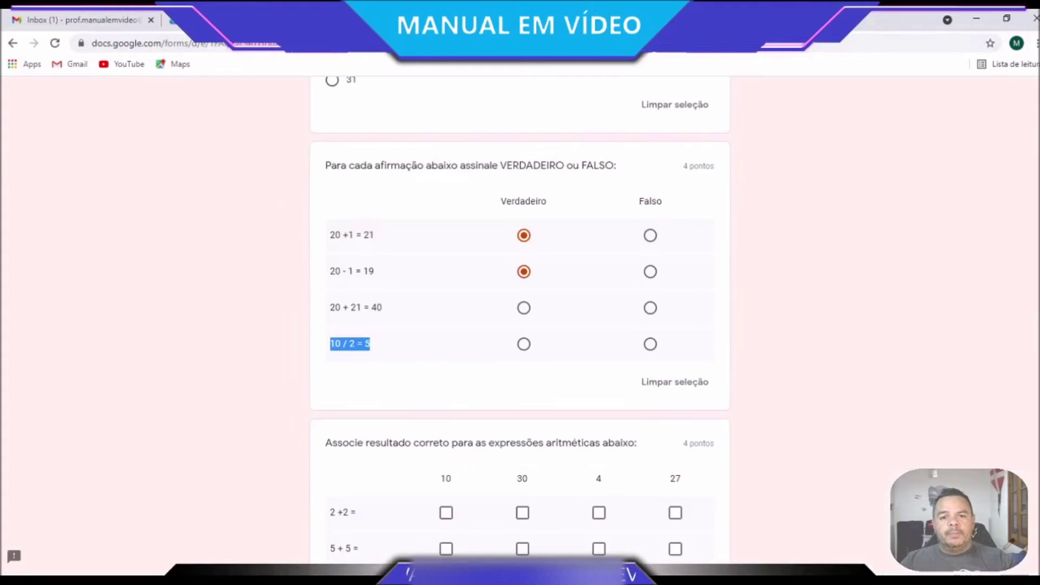
pyautogui.scroll(-3, 504, 241)
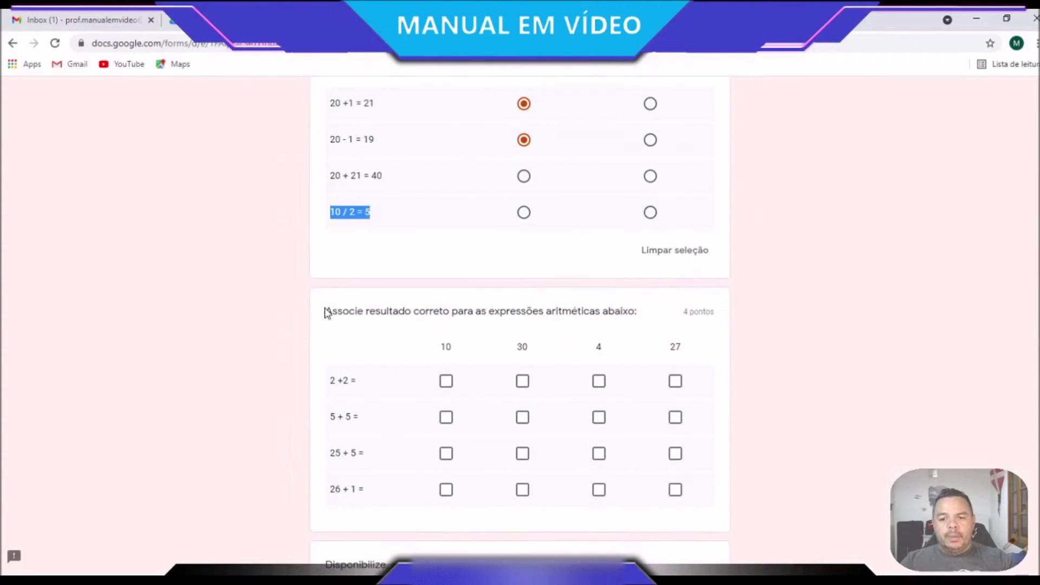
pyautogui.tripleClick(326, 313)
pyautogui.hotkey('ctrl', 'c')
pyautogui.click(599, 383)
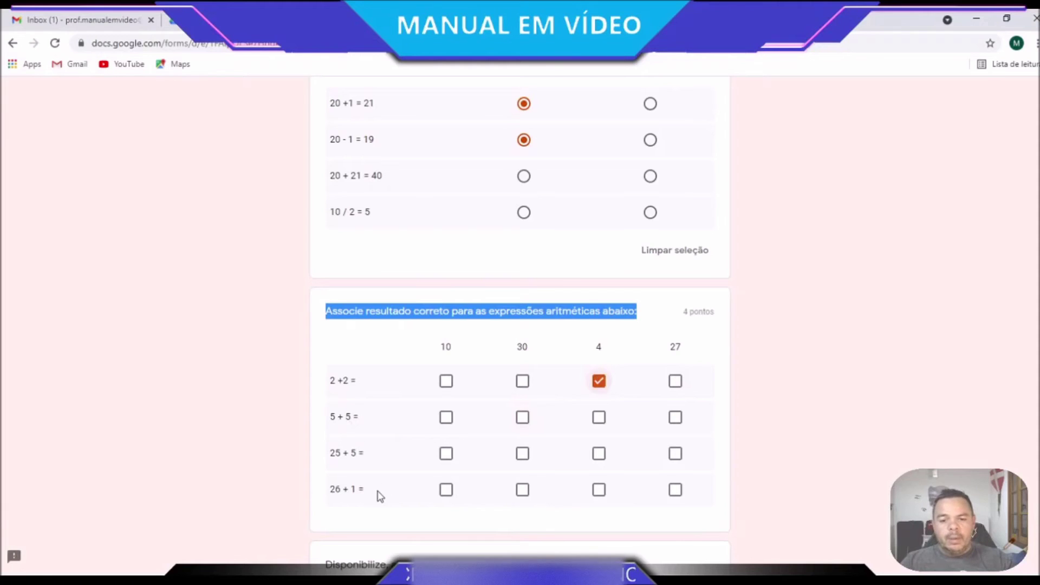
pyautogui.click(446, 418)
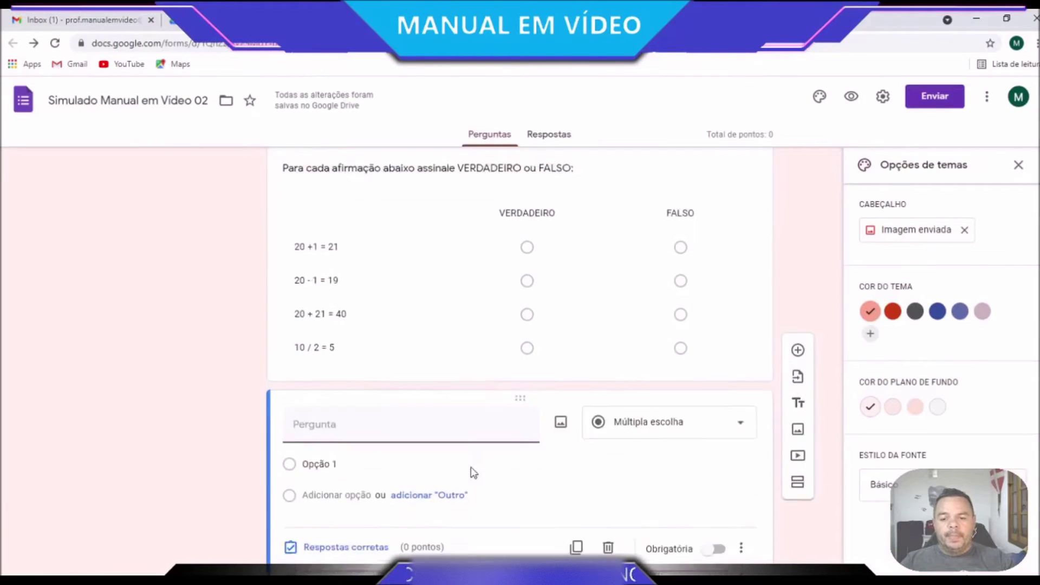
# Paste the 'Associe resultado correto…' title and make the question a checkbox grid
pyautogui.hotkey('ctrl', 'v')
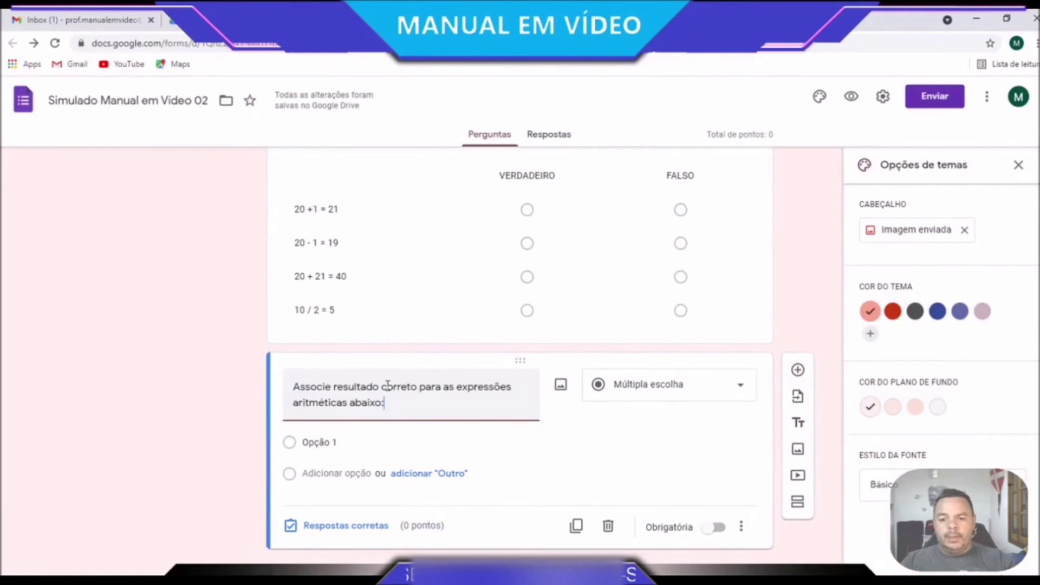
pyautogui.click(642, 399)
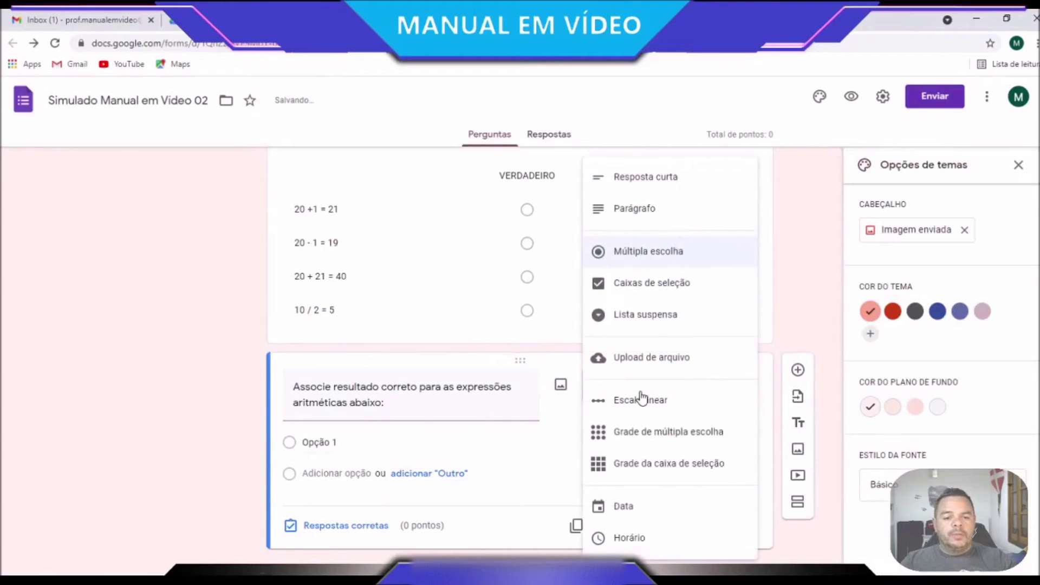
pyautogui.click(660, 465)
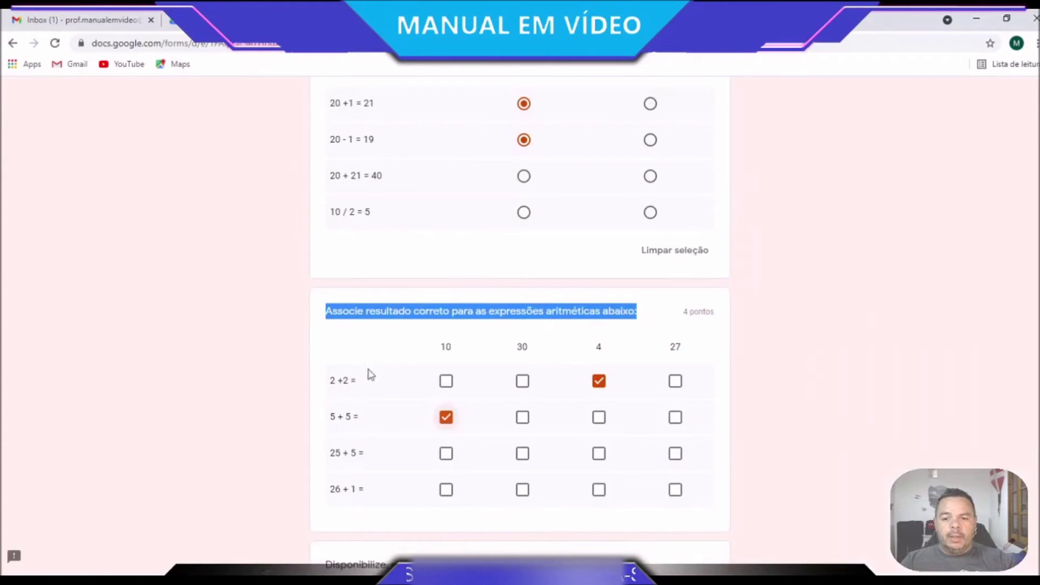
pyautogui.moveTo(357, 383); pyautogui.dragTo(332, 383)
pyautogui.hotkey('ctrl', 'c')
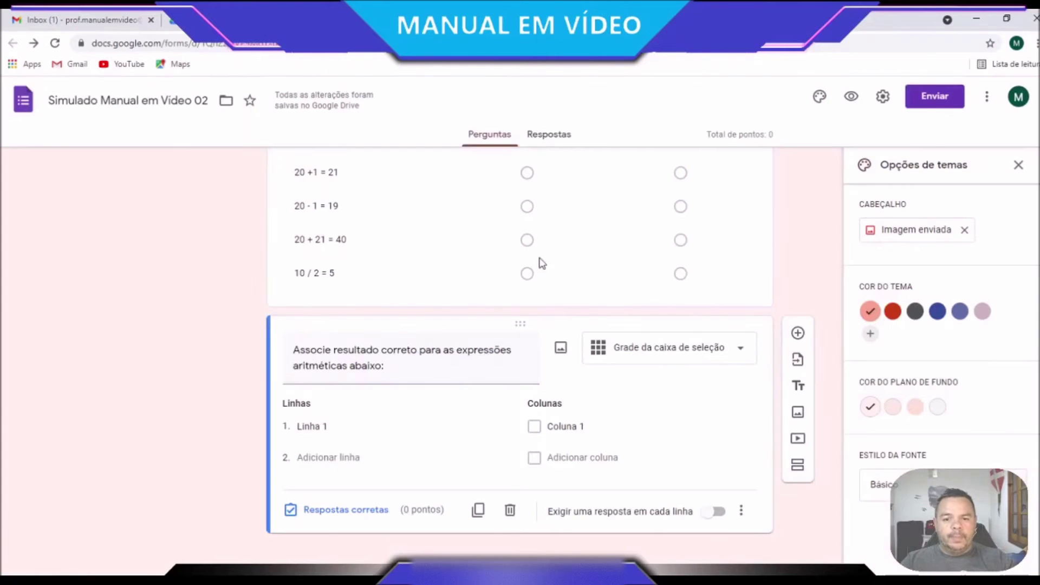
# Add grid rows '2 +2 =', '5 + 5 =', '25 + 5 =' and '26 + 1 =' from the reference quiz
pyautogui.click(310, 426)
pyautogui.hotkey('ctrl', 'v')
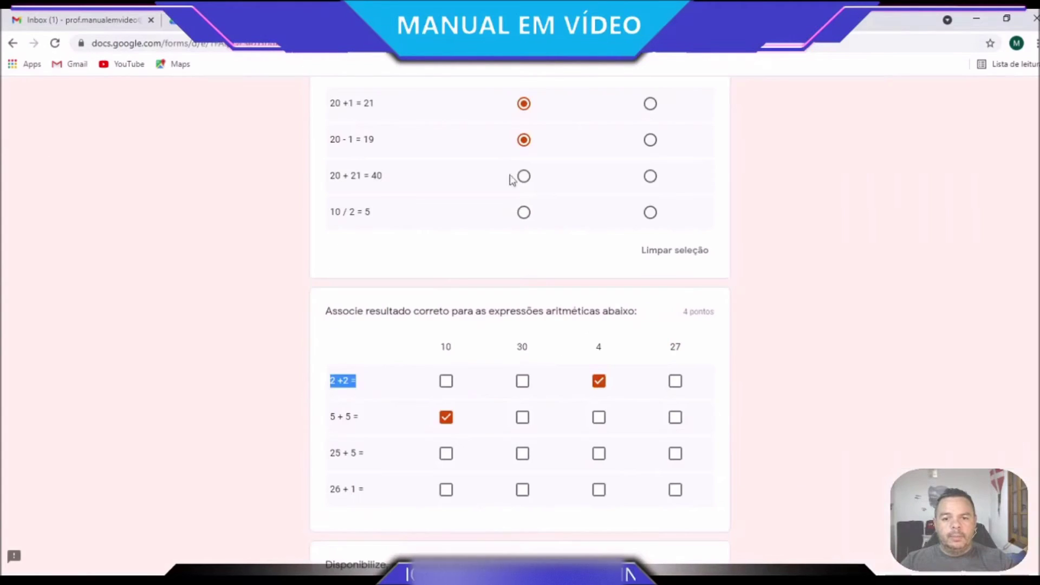
pyautogui.moveTo(367, 416); pyautogui.dragTo(329, 417)
pyautogui.hotkey('ctrl', 'c')
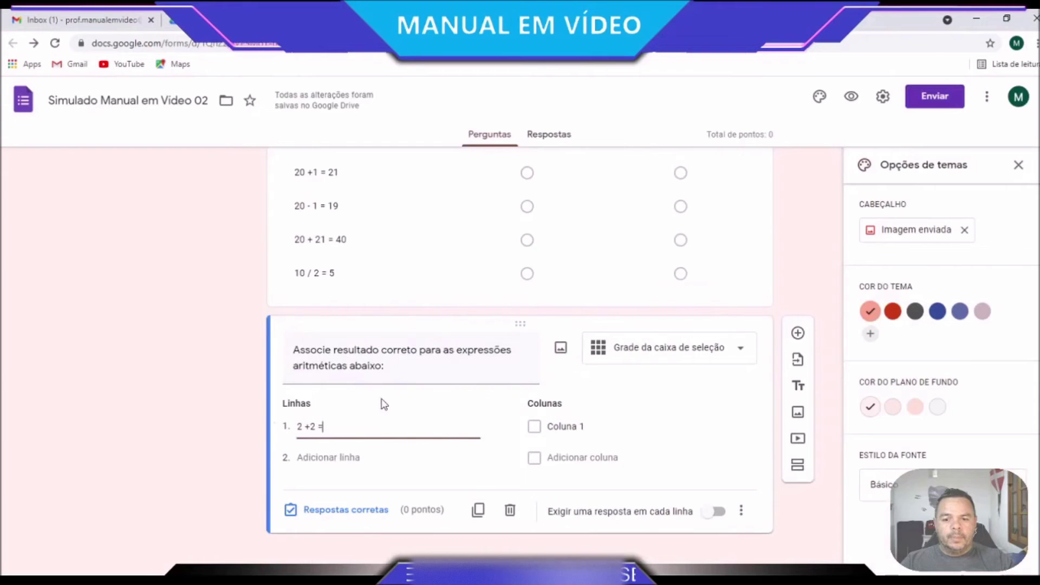
pyautogui.click(348, 457)
pyautogui.hotkey('ctrl', 'v')
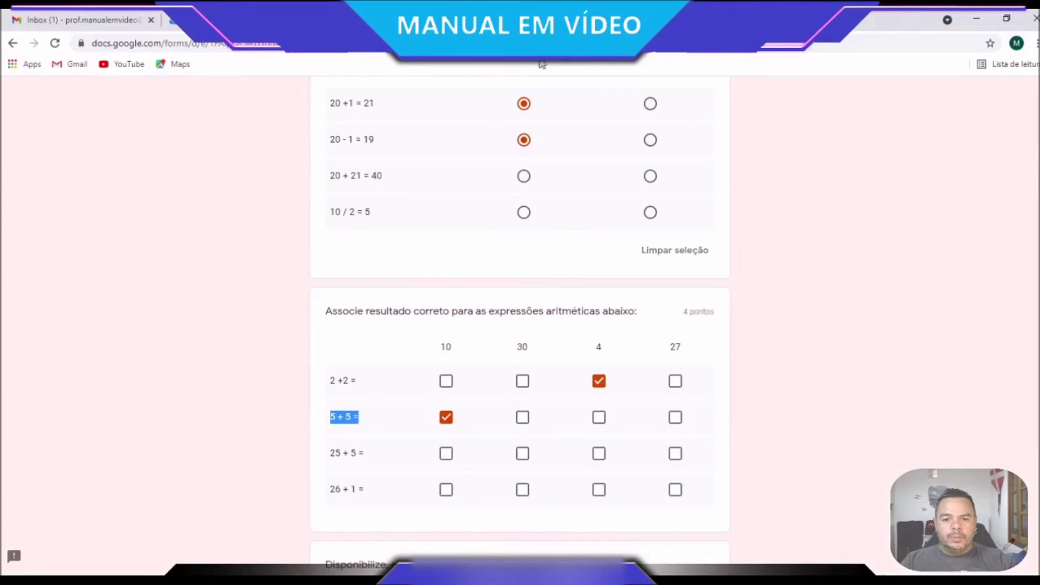
pyautogui.click(367, 469)
pyautogui.moveTo(368, 461); pyautogui.dragTo(331, 455)
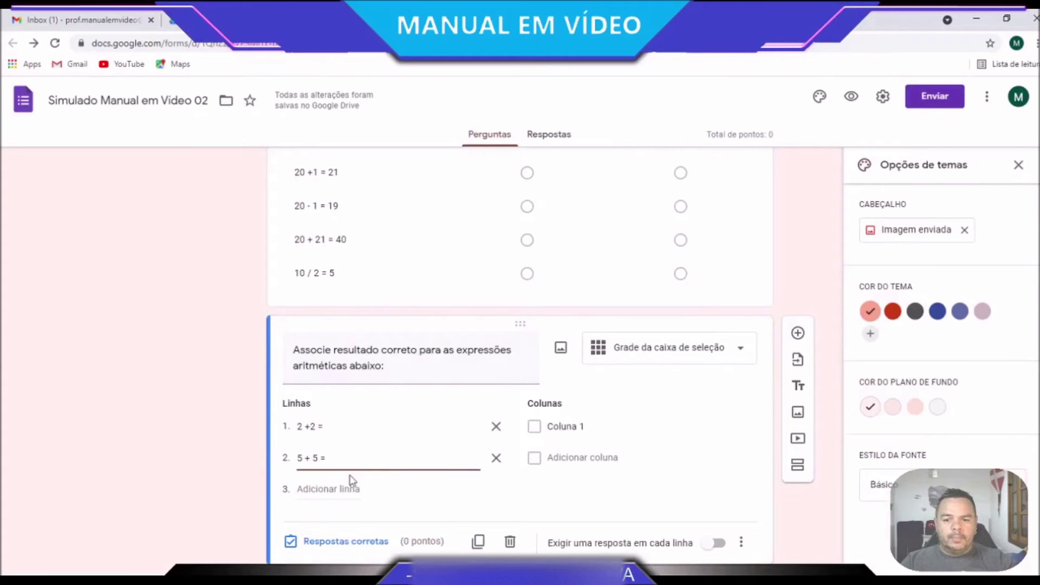
pyautogui.click(338, 488)
pyautogui.hotkey('ctrl', 'v')
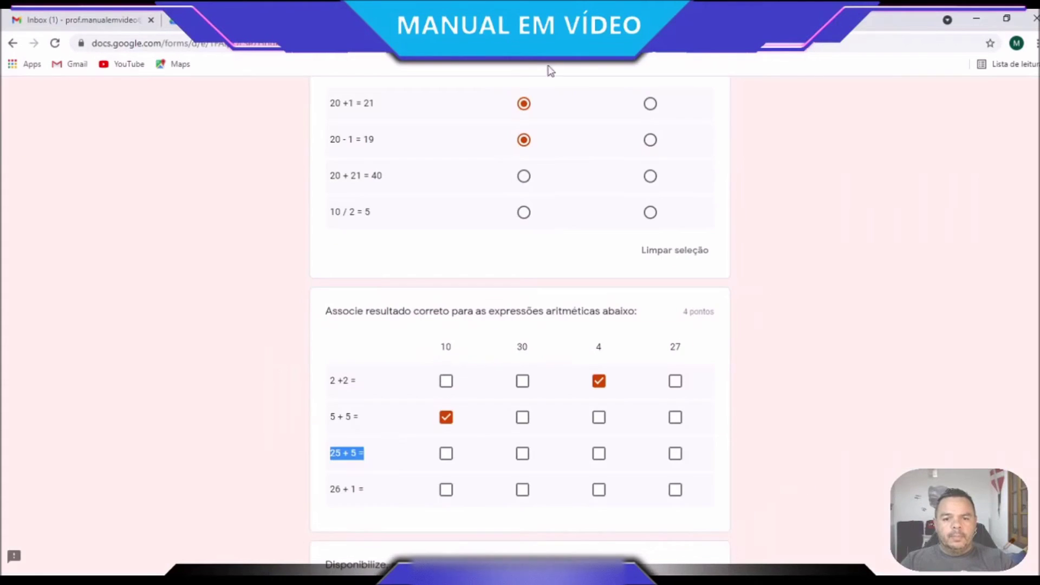
pyautogui.moveTo(373, 495); pyautogui.dragTo(332, 492)
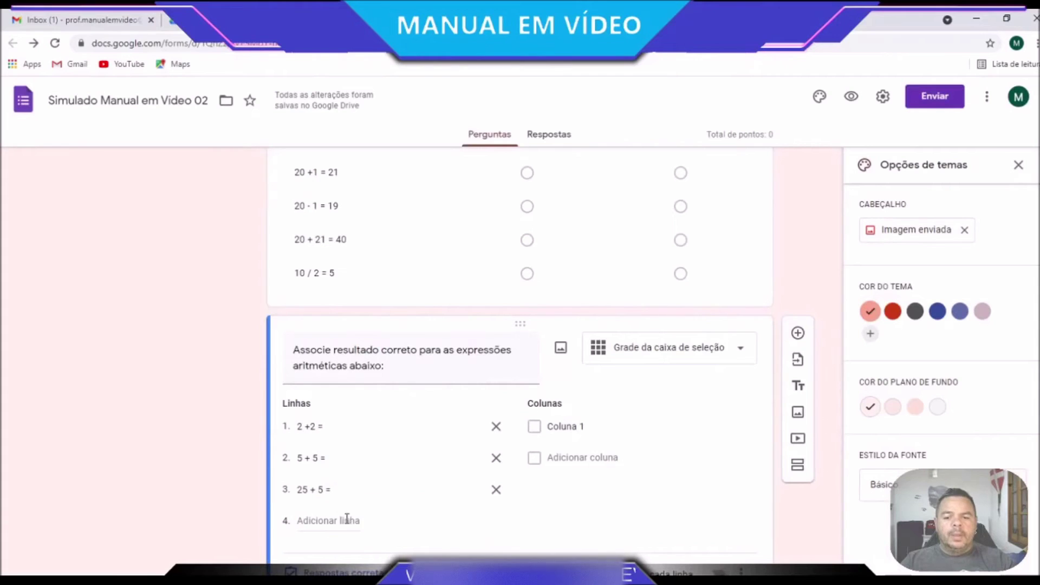
pyautogui.click(347, 519)
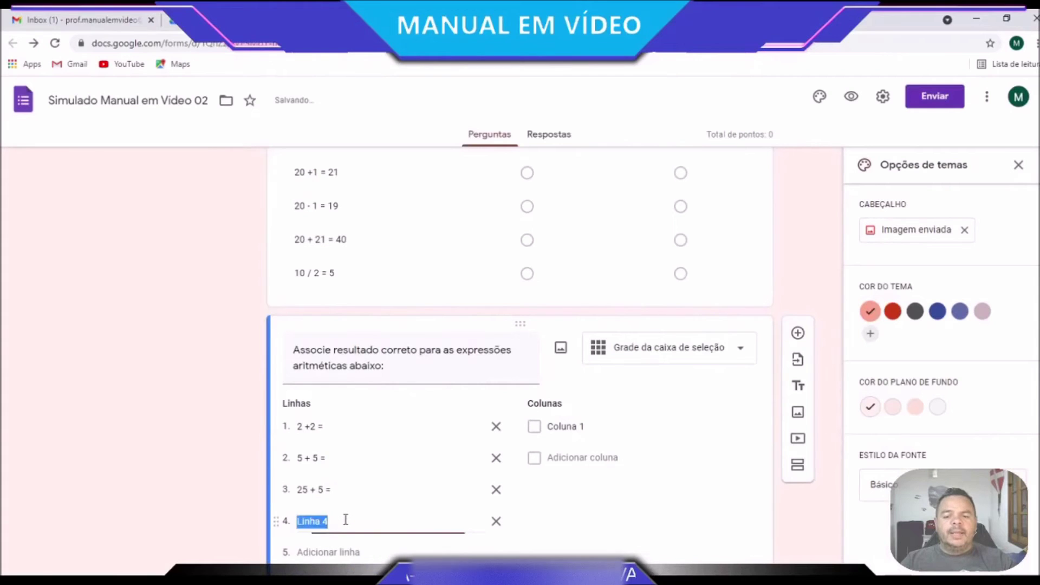
pyautogui.hotkey('ctrl', 'v')
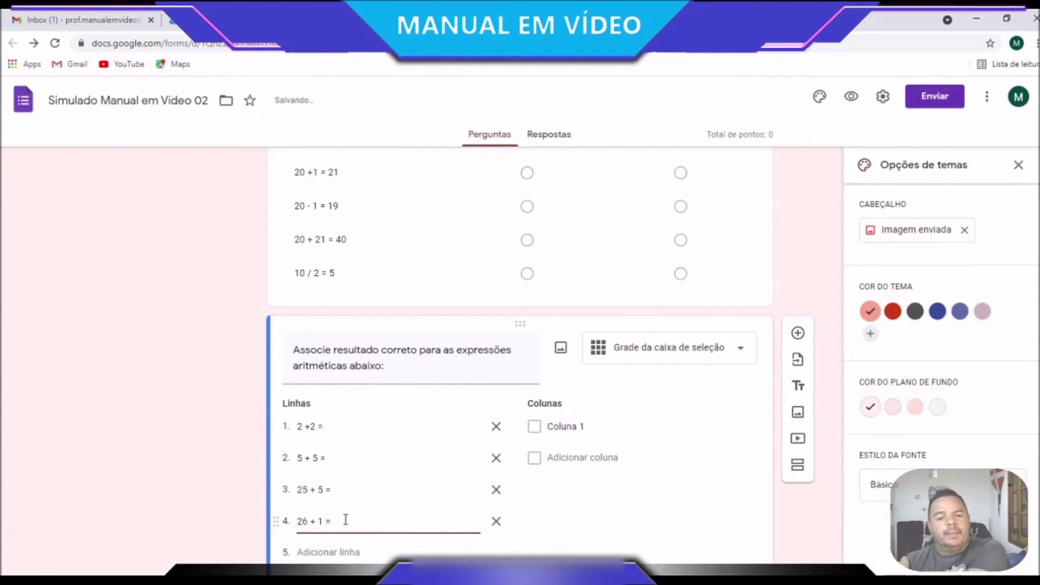
# Set the grid columns to 10, 4, 30, 27 and 40
pyautogui.scroll(3, 496, 471)
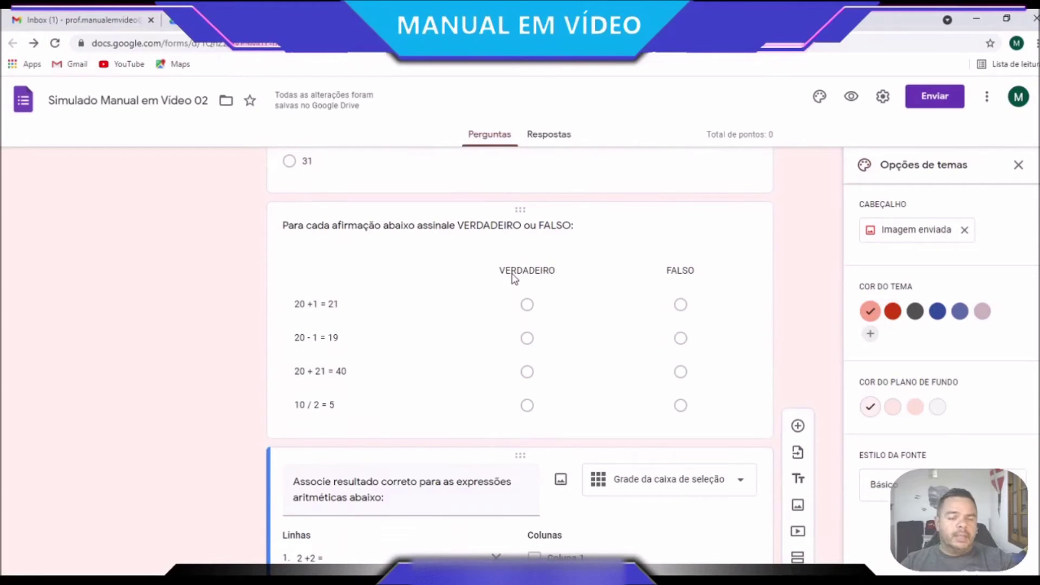
pyautogui.scroll(-3, 607, 393)
pyautogui.click(586, 362)
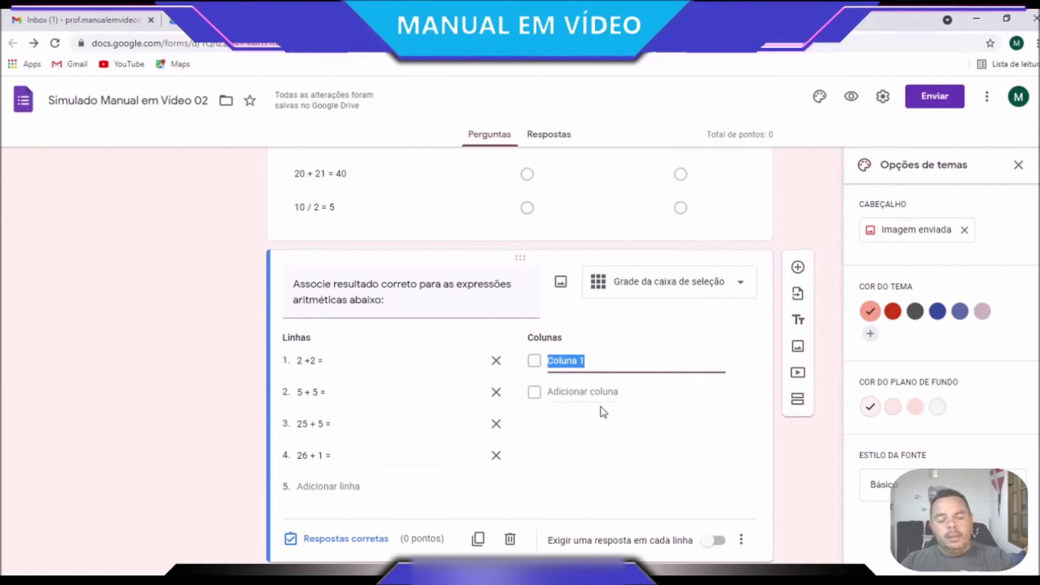
pyautogui.write('10')
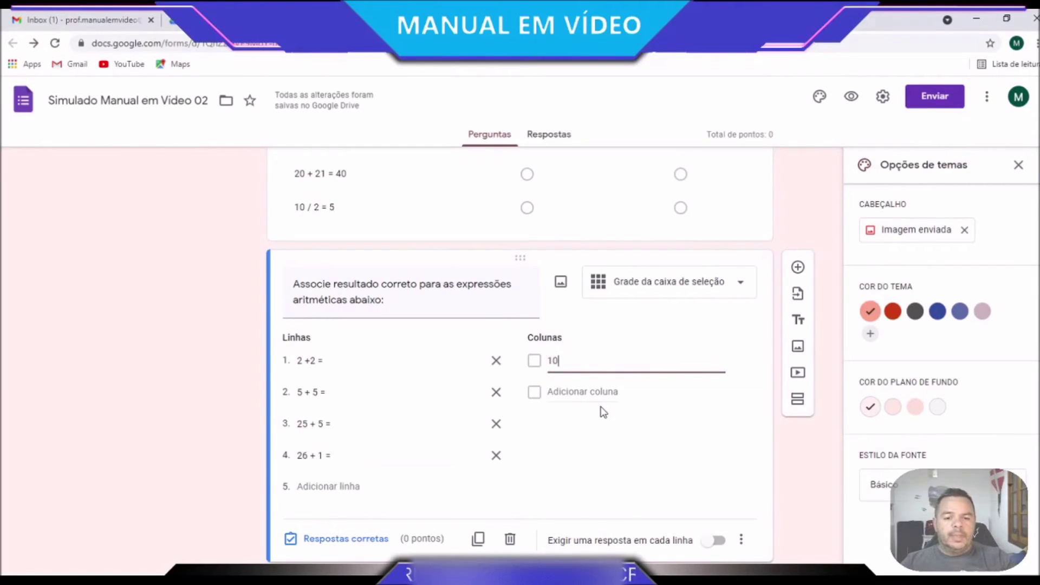
pyautogui.click(592, 388)
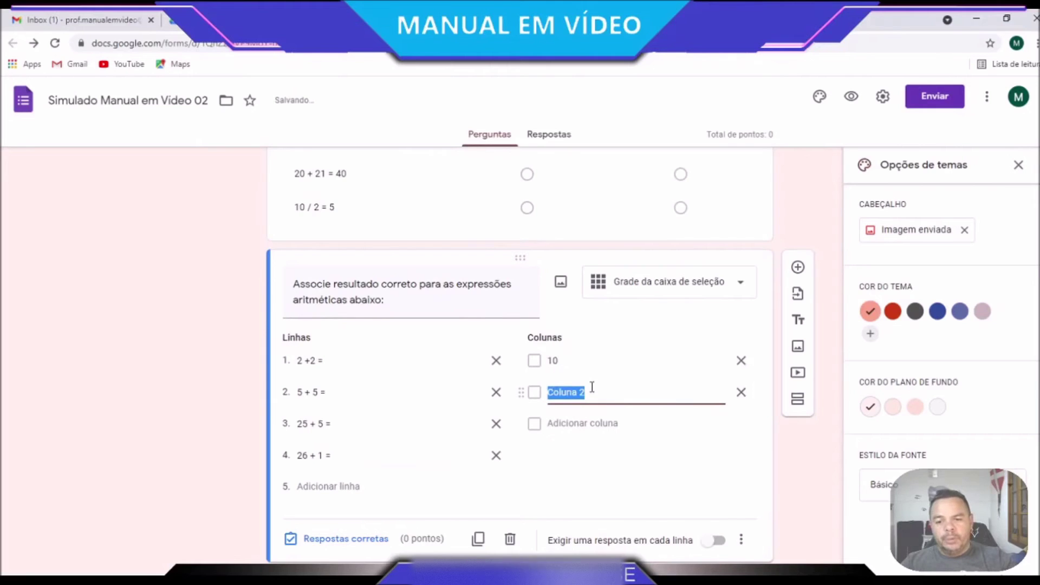
pyautogui.write('4')
pyautogui.click(578, 426)
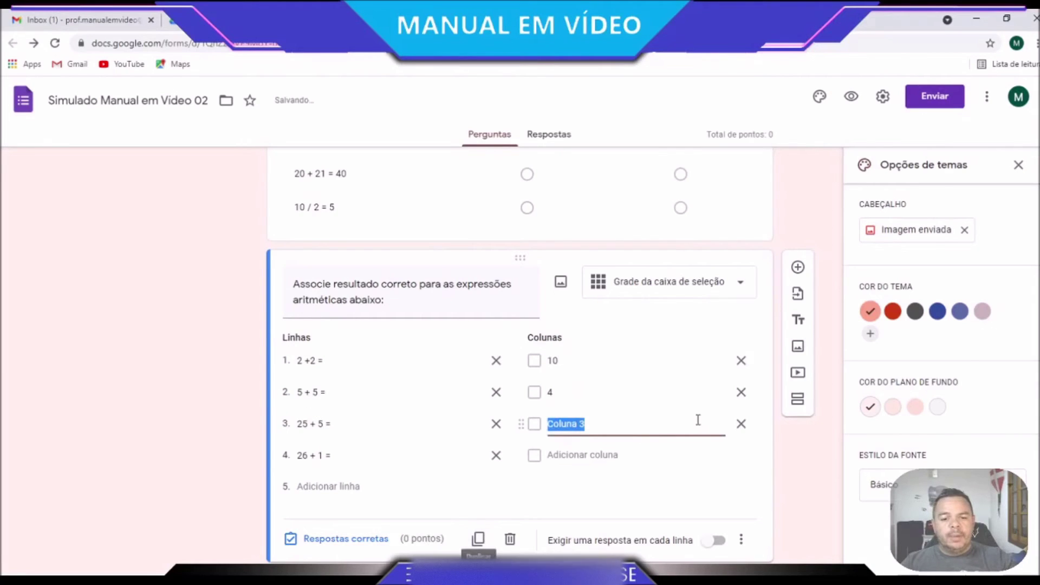
pyautogui.write('1')
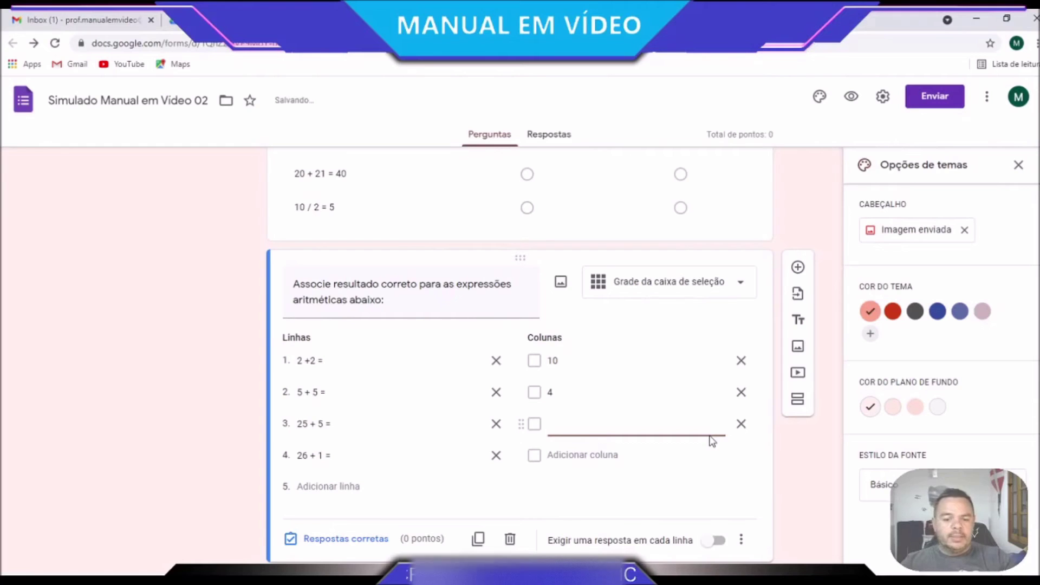
pyautogui.write('30')
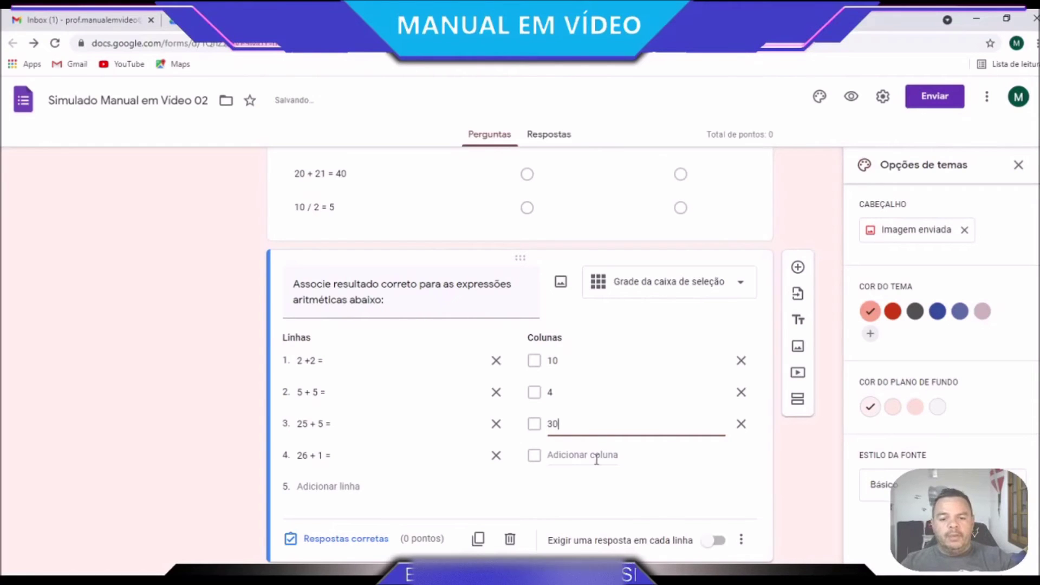
pyautogui.click(596, 456)
pyautogui.write('27')
pyautogui.scroll(-1, 597, 459)
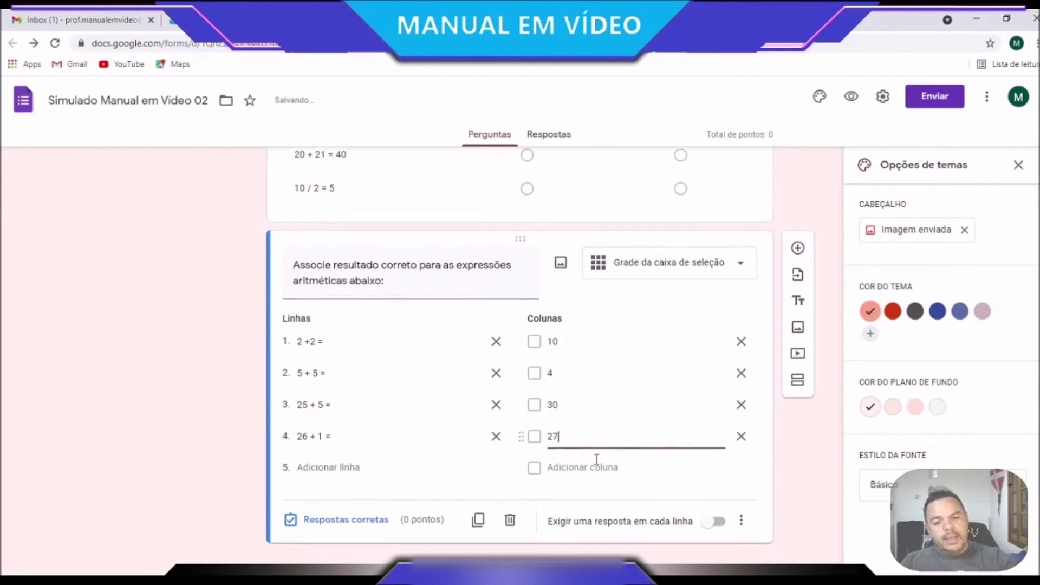
pyautogui.click(596, 458)
pyautogui.write('40')
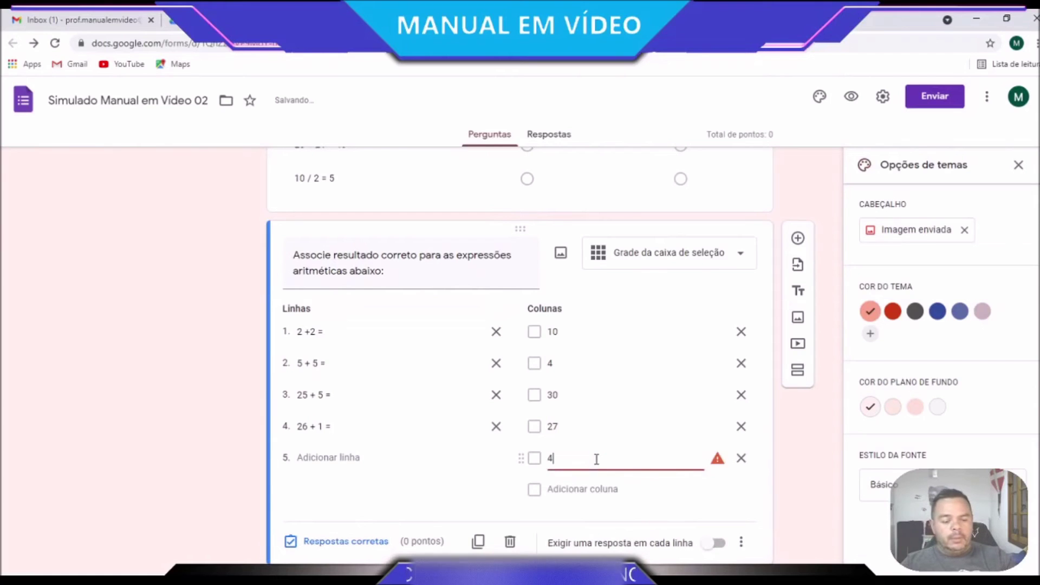
pyautogui.click(804, 519)
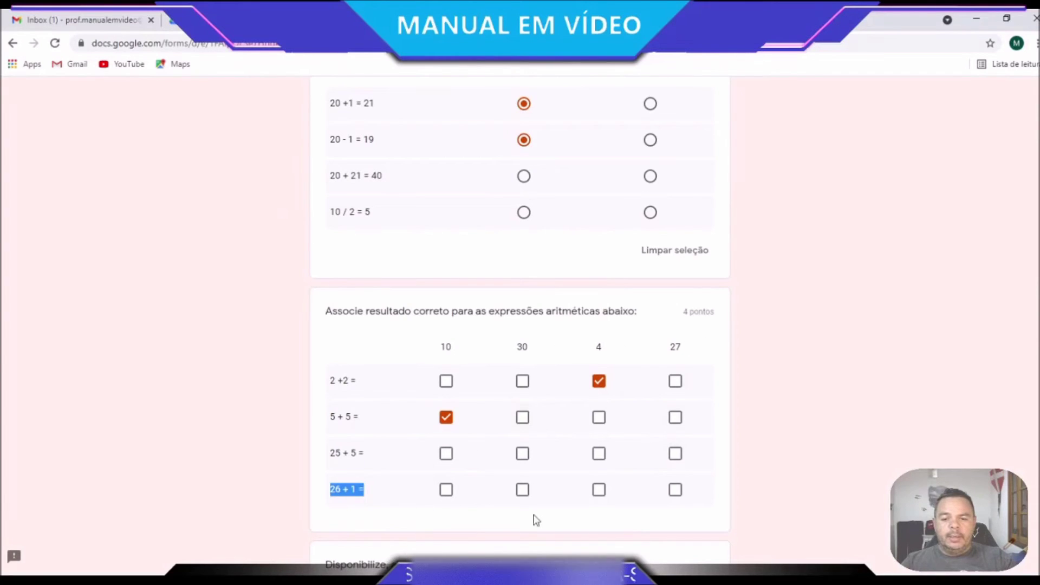
pyautogui.click(835, 450)
pyautogui.scroll(-4, 762, 502)
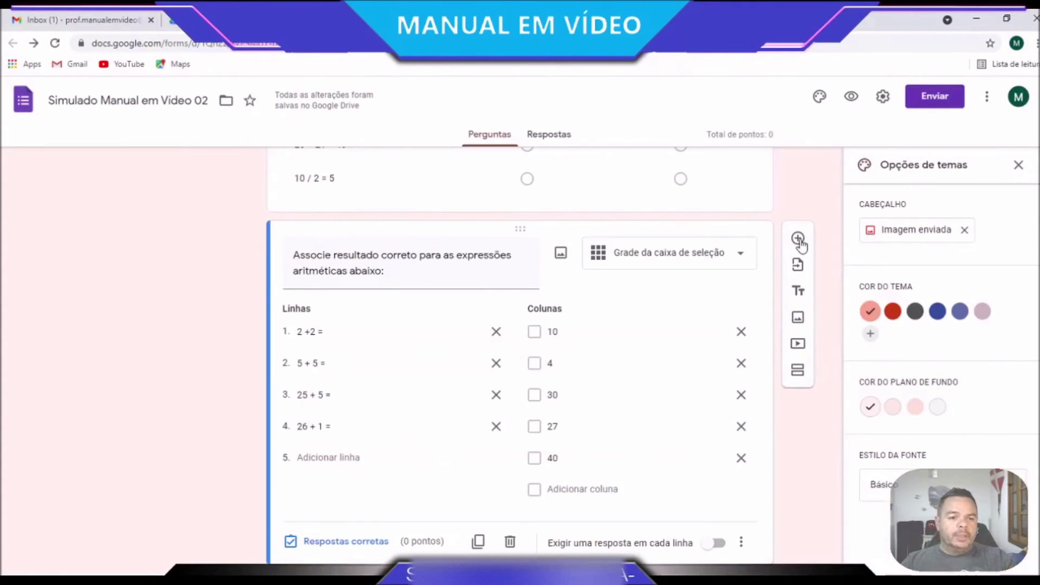
# Add a file-upload question and accept the Drive upload notice
pyautogui.click(797, 239)
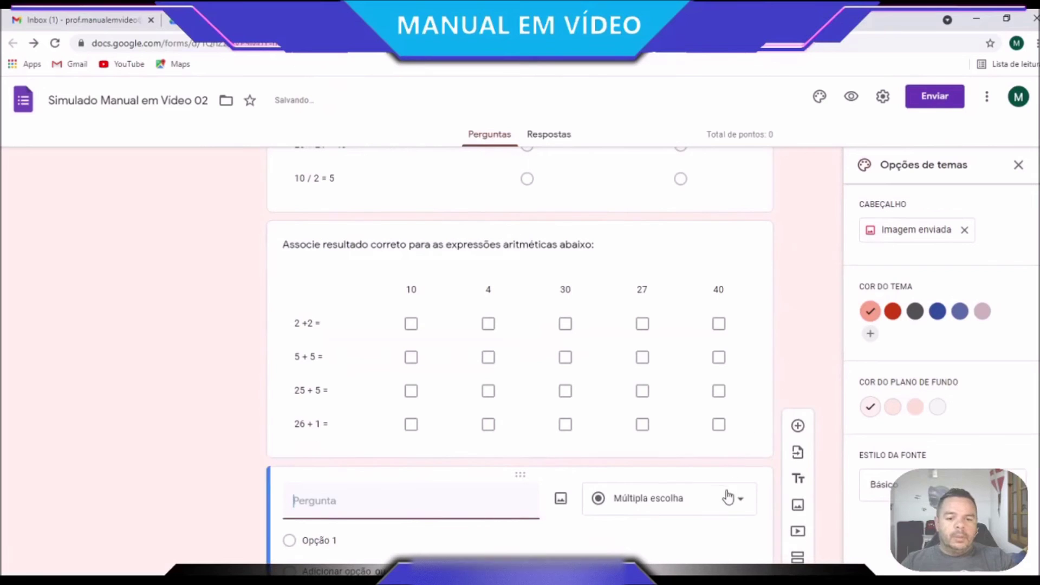
pyautogui.click(741, 504)
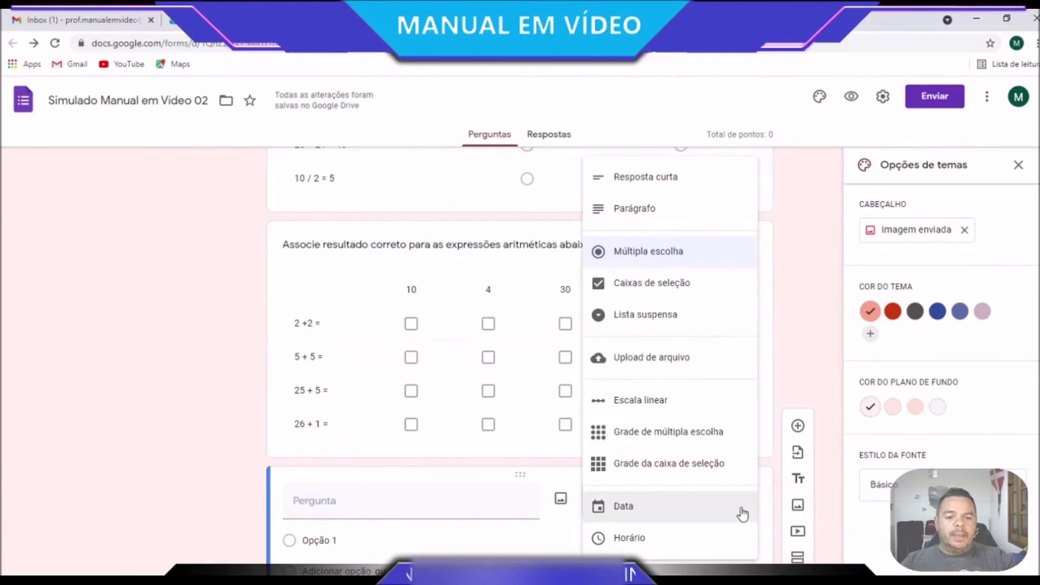
pyautogui.click(669, 357)
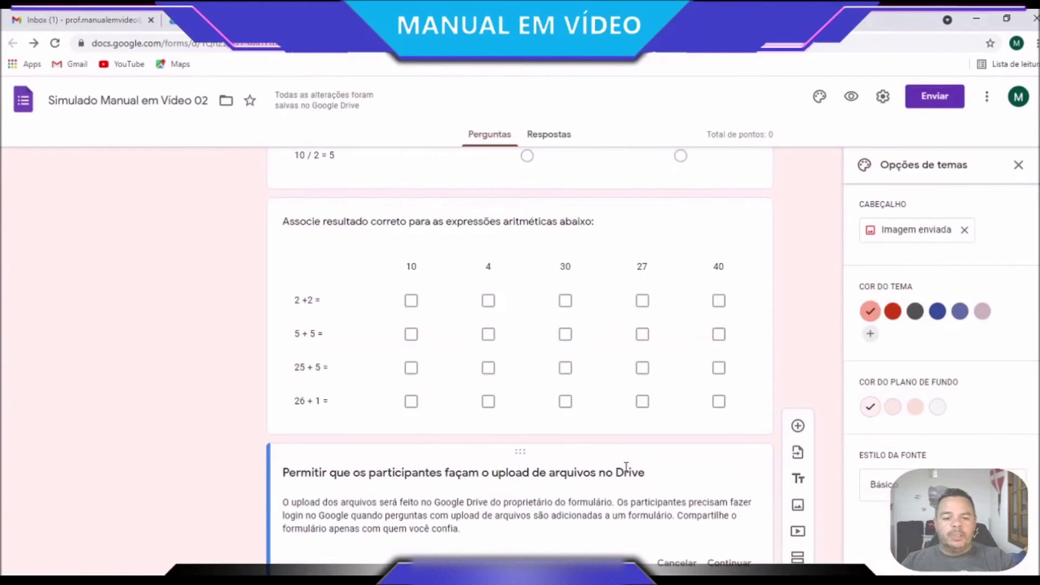
pyautogui.scroll(-1, 626, 467)
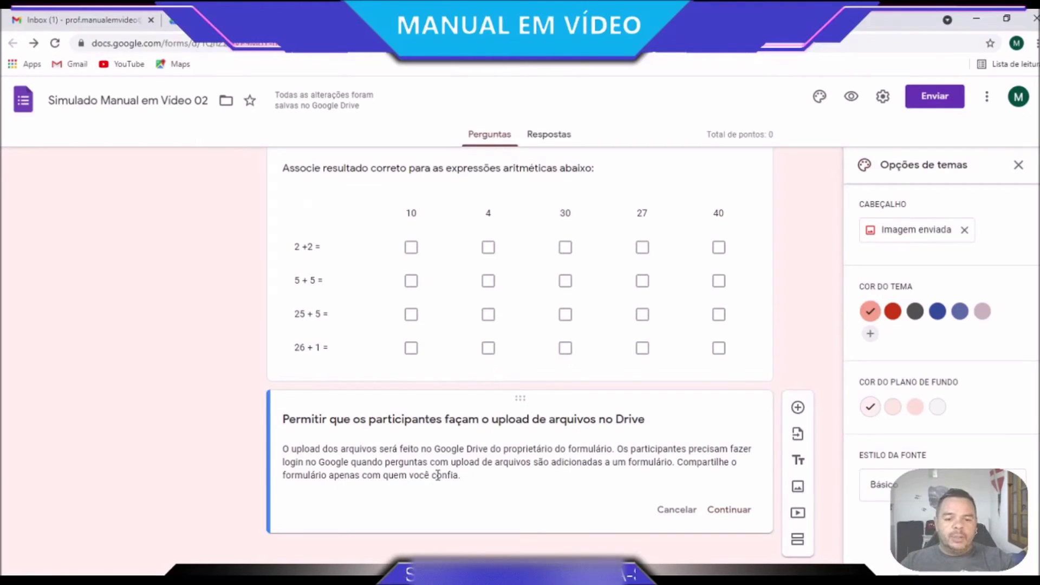
pyautogui.click(743, 516)
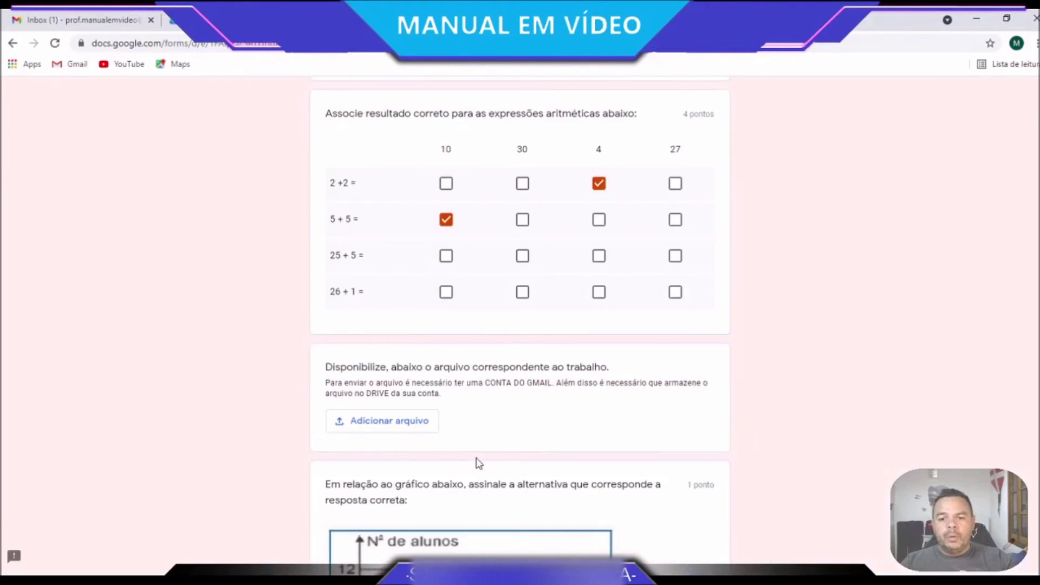
pyautogui.scroll(-2, 520, 325)
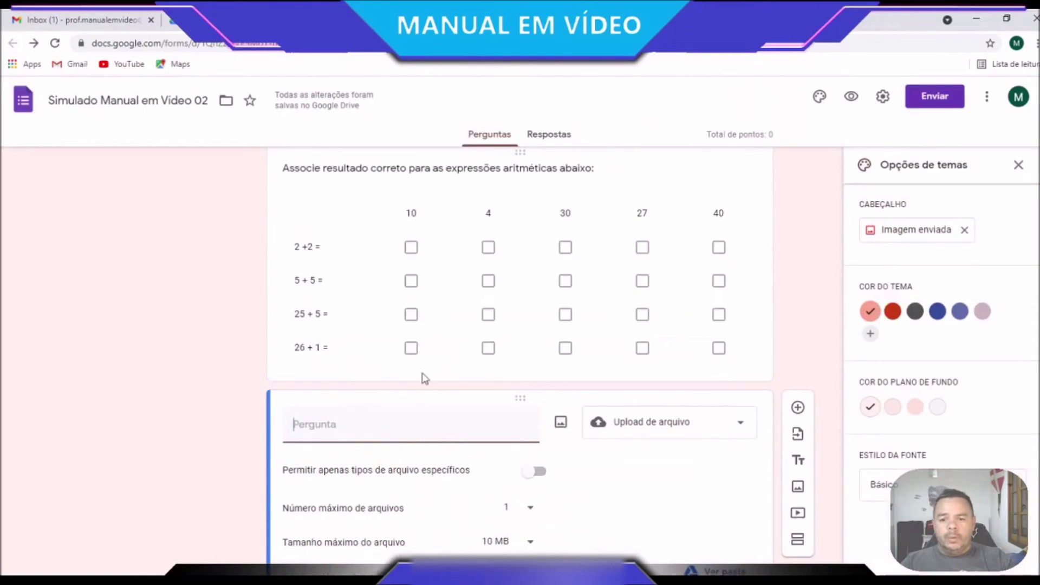
# Title the upload question DESCRITO with no file-type restriction, then add another question
pyautogui.write('DESCRITO')
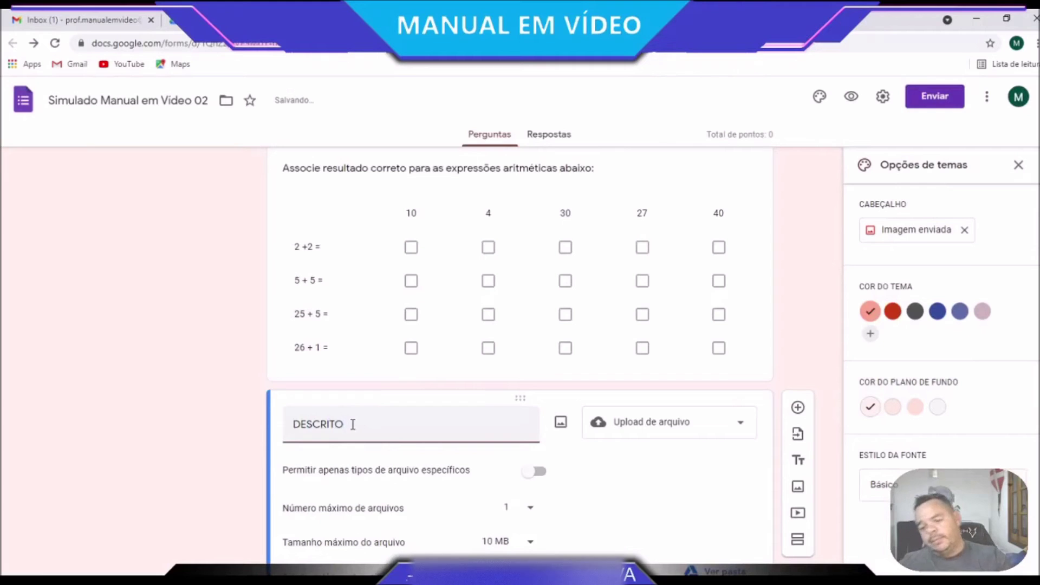
pyautogui.click(642, 490)
pyautogui.scroll(-2, 395, 486)
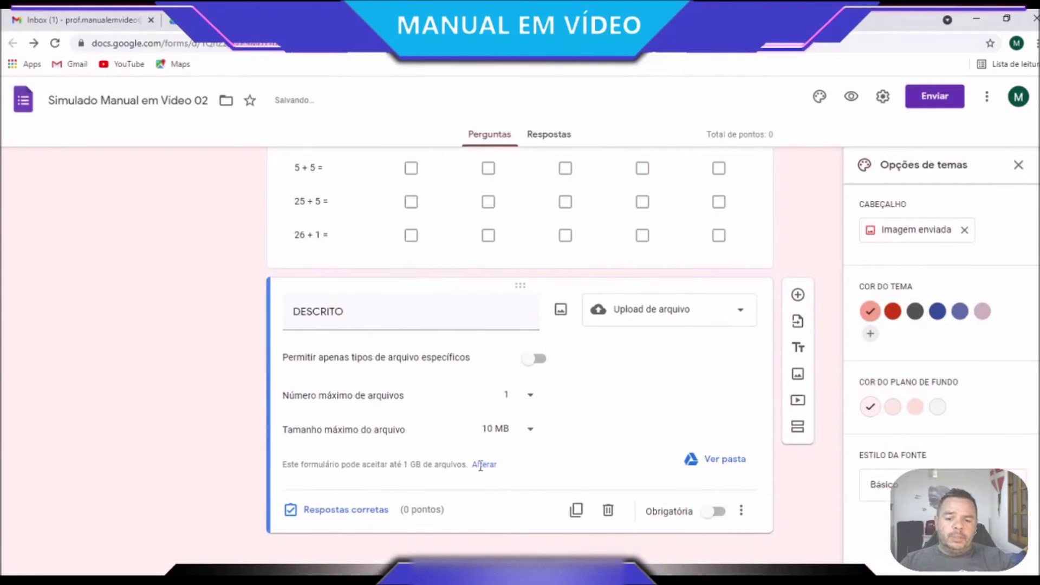
pyautogui.click(532, 360)
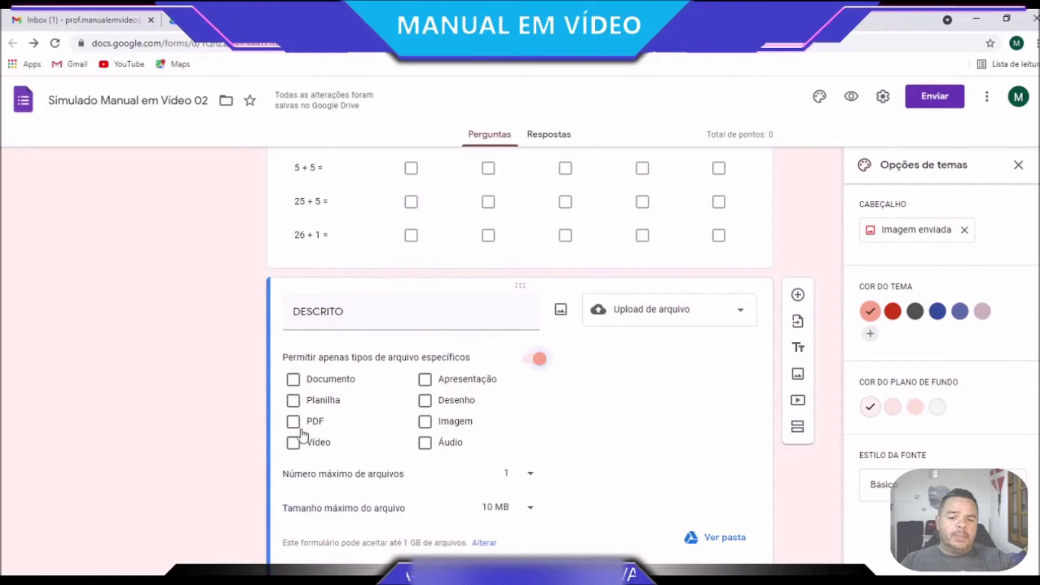
pyautogui.click(538, 360)
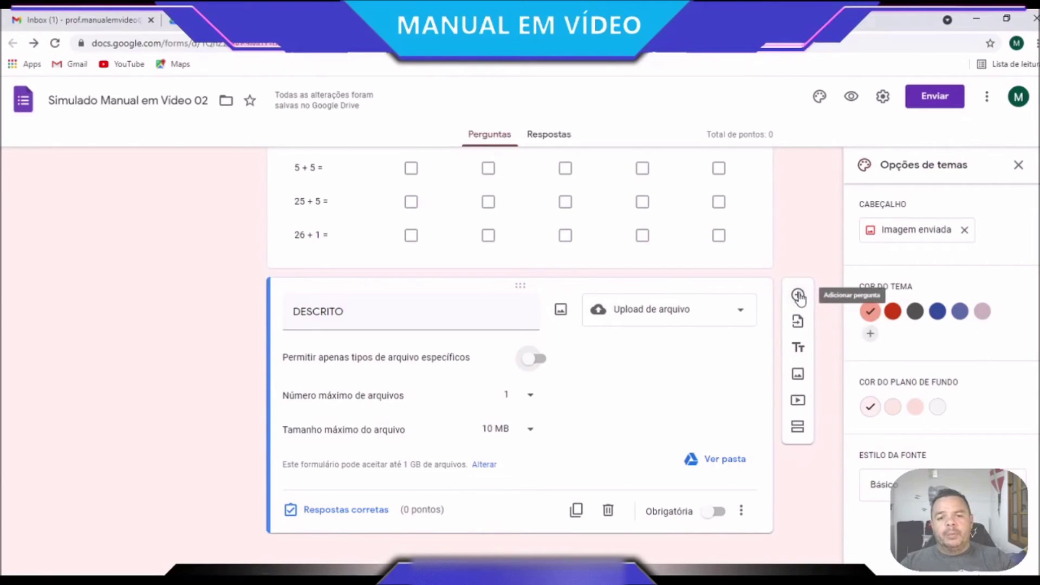
pyautogui.click(798, 296)
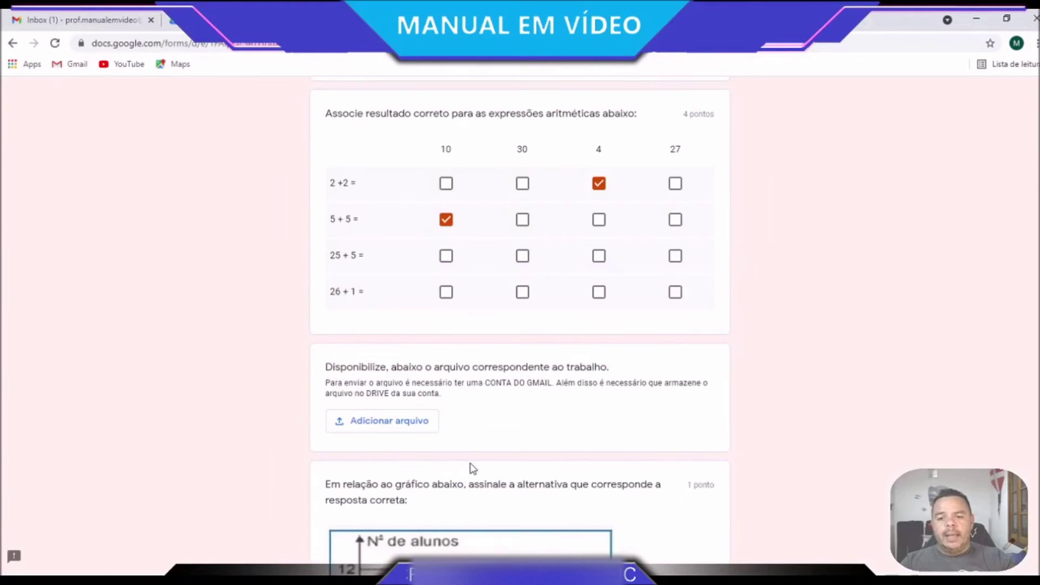
# Paste the 'Em relação ao gráfico abaixo…' wording from the reference quiz as the question title
pyautogui.scroll(-5, 473, 468)
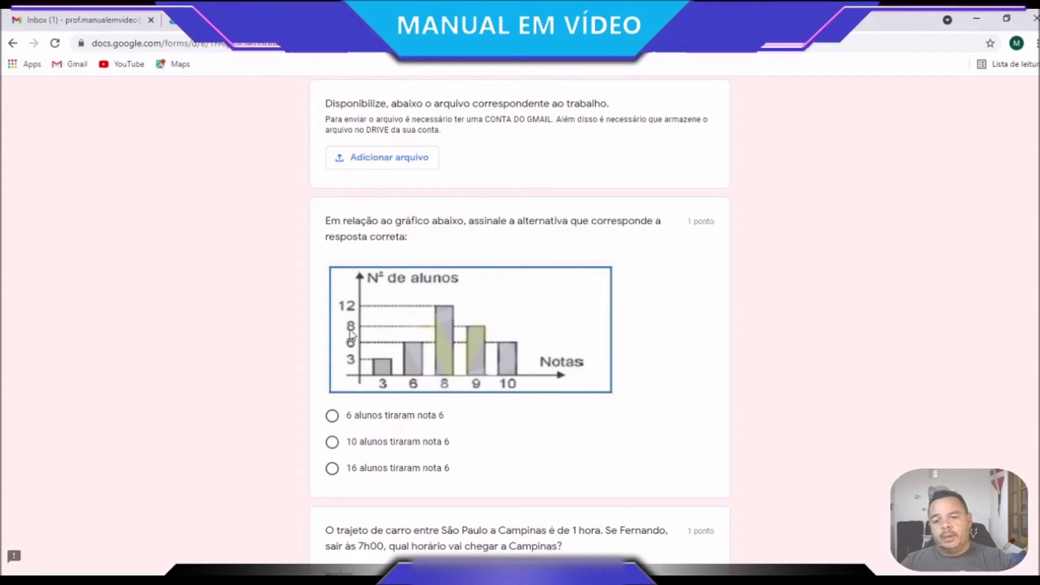
pyautogui.click(332, 442)
pyautogui.click(332, 468)
pyautogui.click(332, 415)
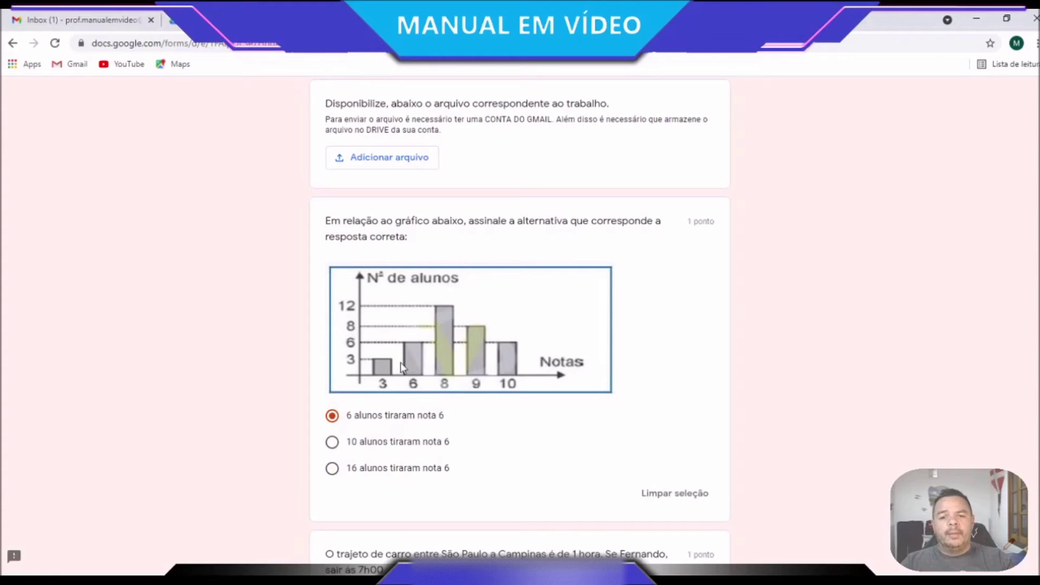
pyautogui.moveTo(408, 238); pyautogui.dragTo(327, 222)
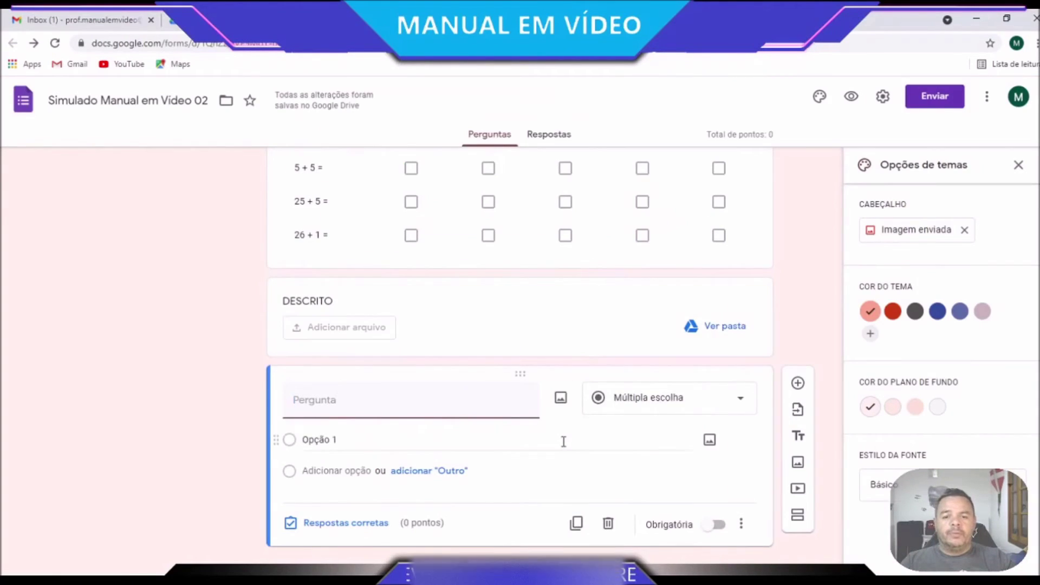
pyautogui.write('Em relação ao gráfico abaixo, assinale a alternativa que corresponde a resposta correta:')
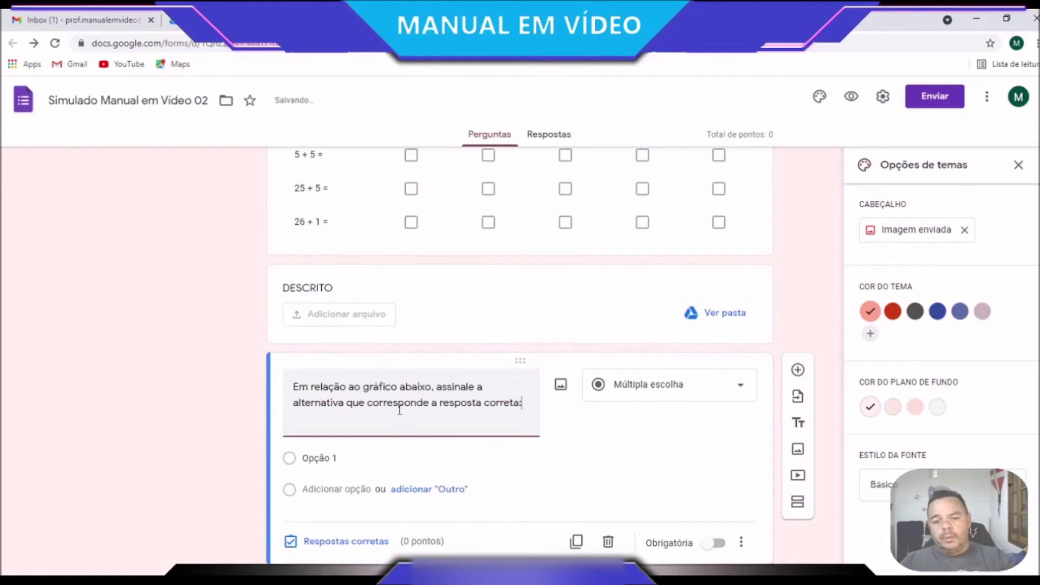
pyautogui.click(375, 421)
pyautogui.click(406, 418)
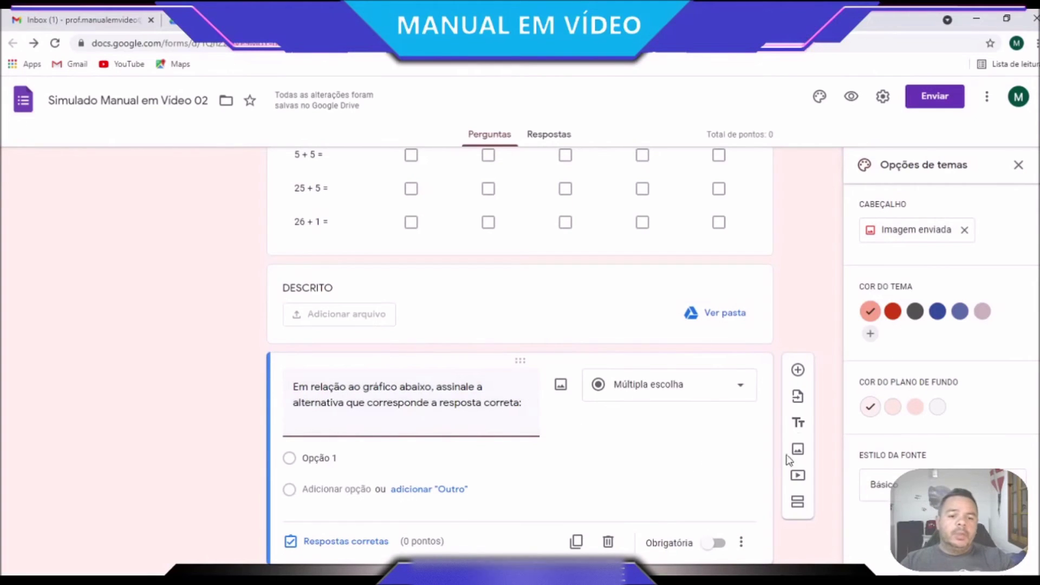
# Switch the question type to Caixas de seleção and then back to Múltipla escolha
pyautogui.click(743, 386)
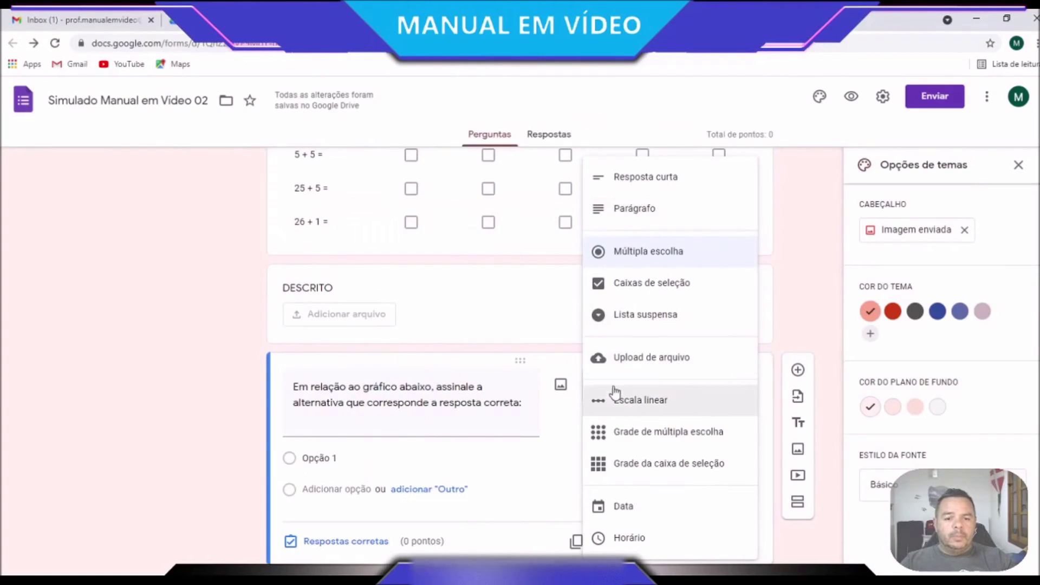
pyautogui.scroll(1, 687, 509)
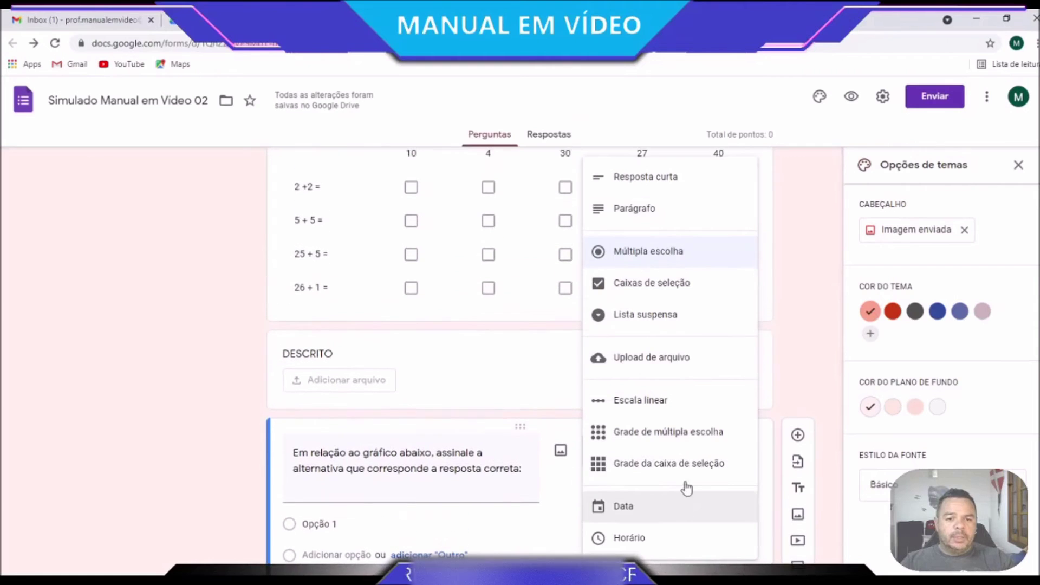
pyautogui.click(638, 295)
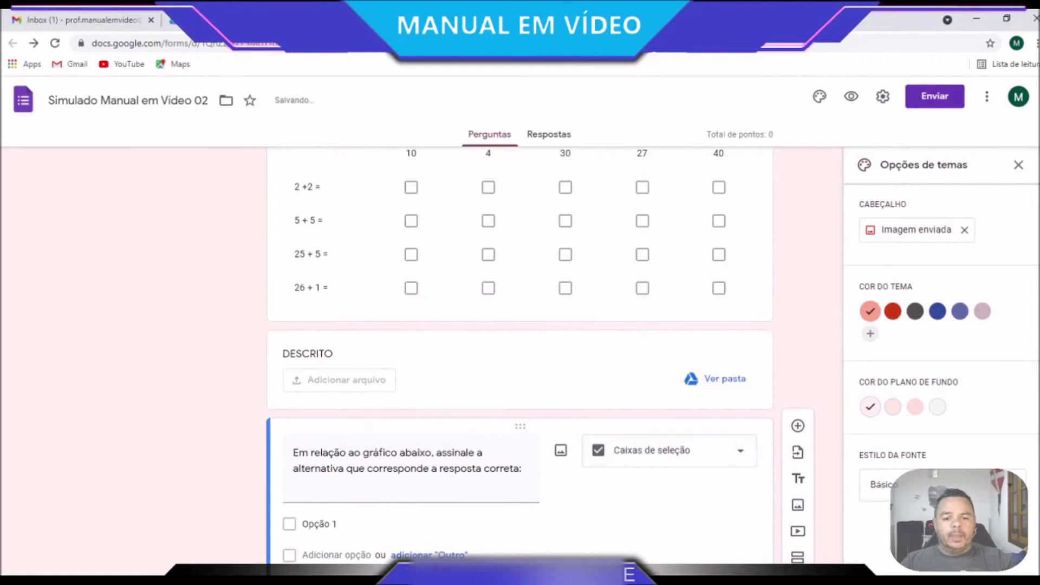
pyautogui.click(736, 461)
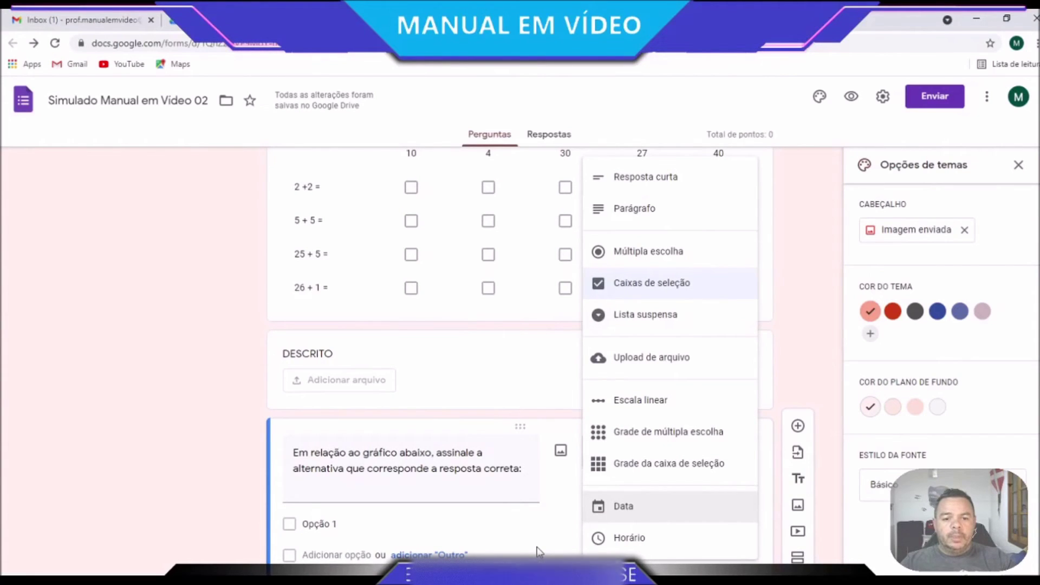
pyautogui.scroll(1, 470, 371)
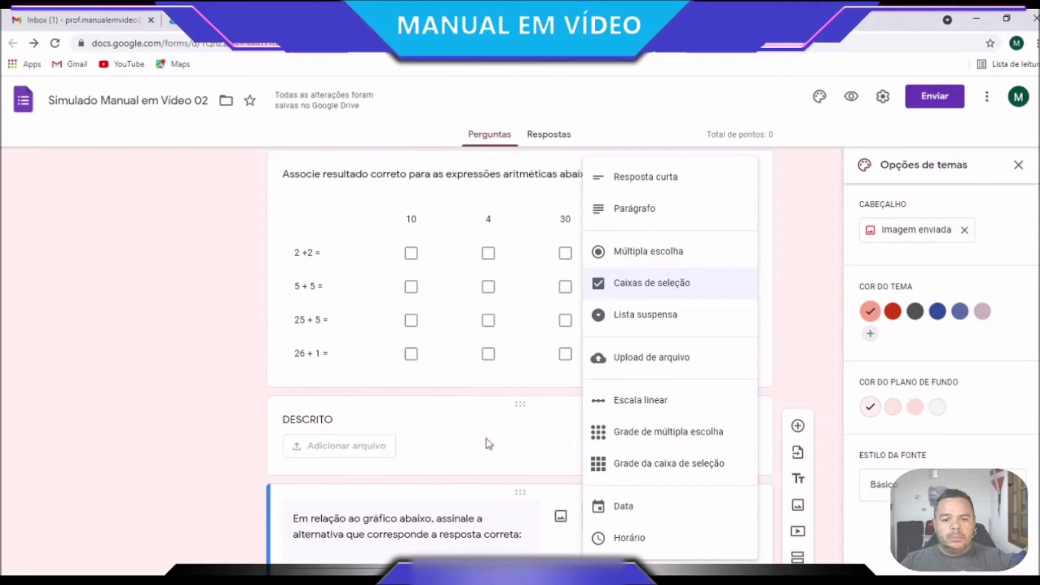
pyautogui.scroll(-3, 490, 444)
pyautogui.click(523, 445)
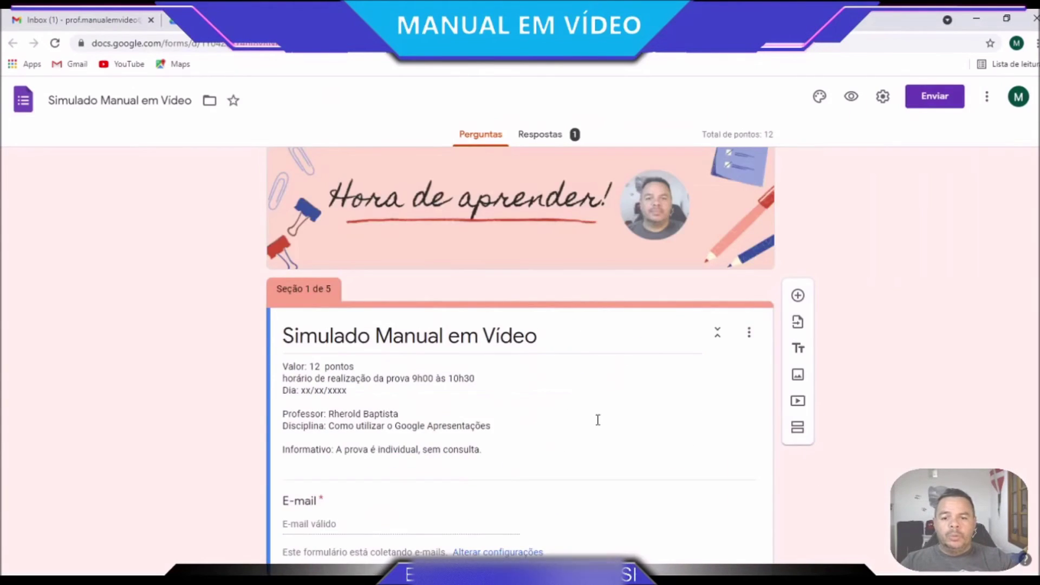
pyautogui.scroll(-15, 596, 421)
pyautogui.scroll(-10, 599, 428)
pyautogui.scroll(-13, 599, 429)
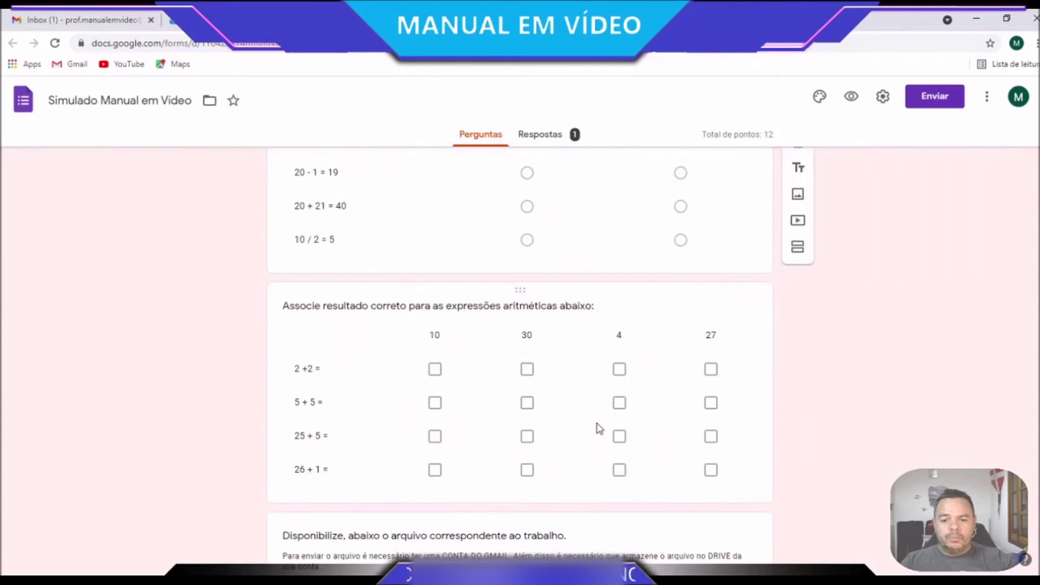
pyautogui.click(616, 367)
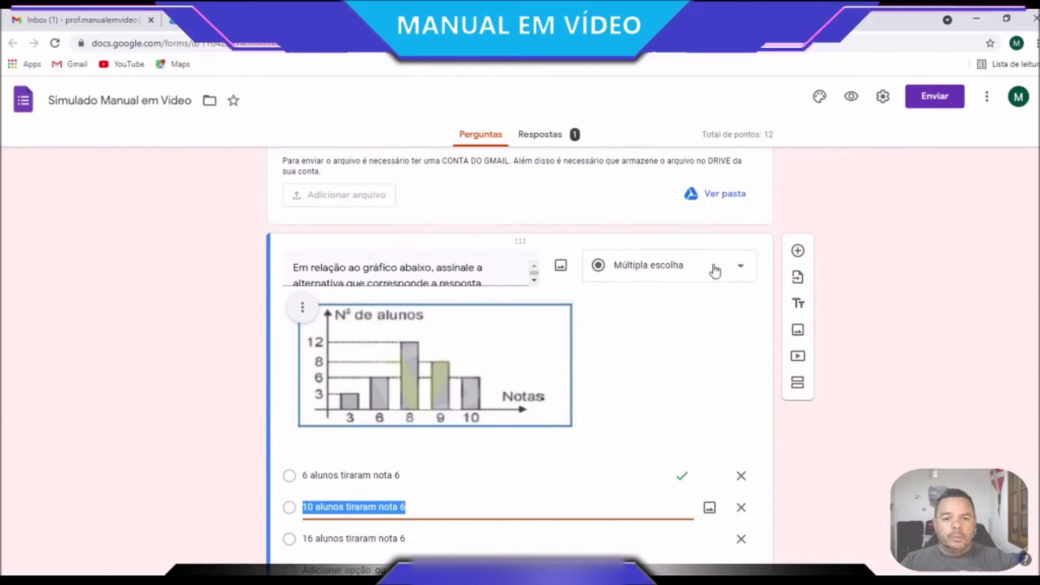
pyautogui.scroll(-2, 607, 508)
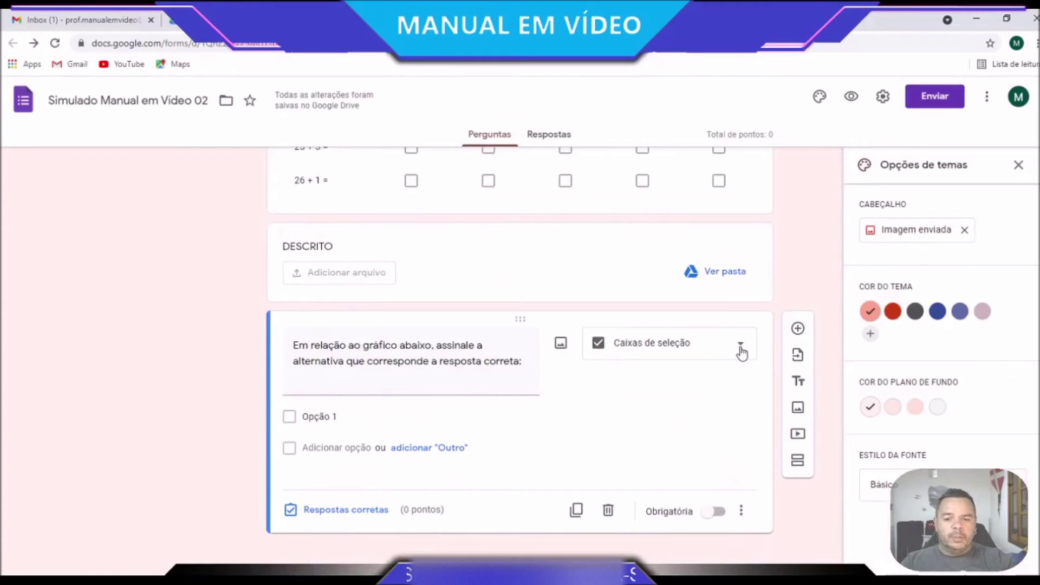
pyautogui.click(739, 344)
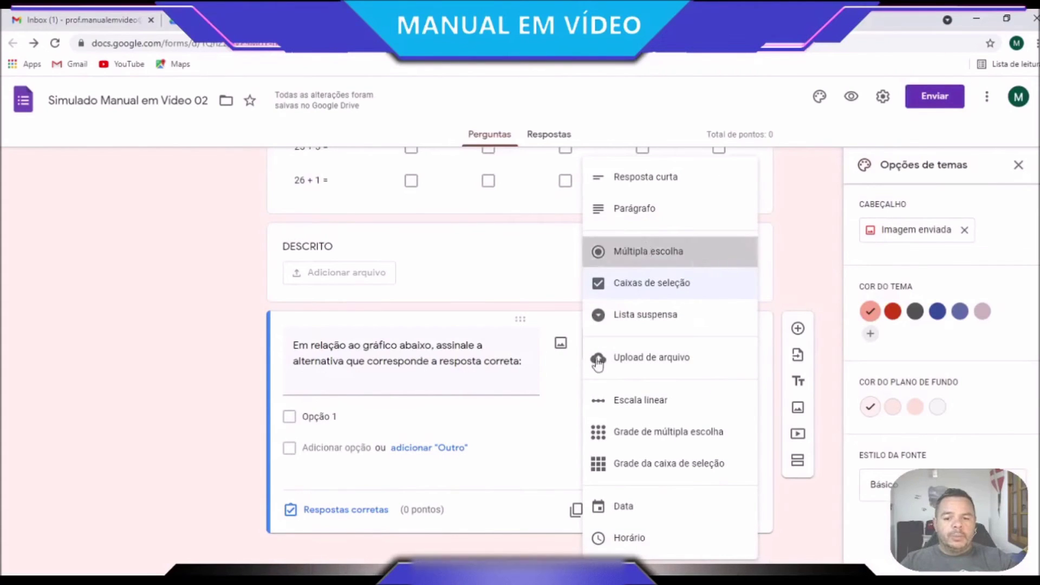
pyautogui.click(648, 251)
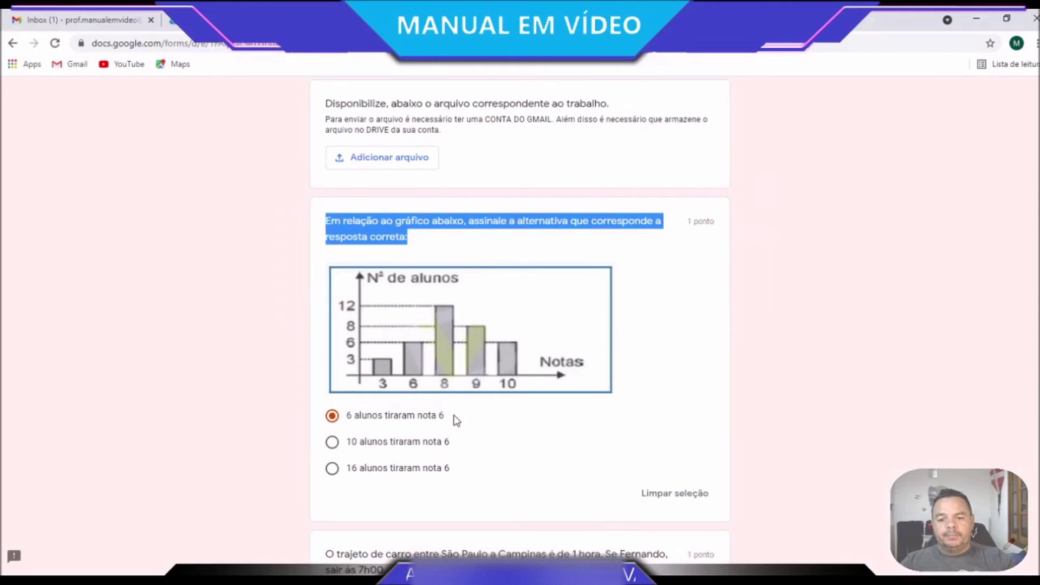
# Add options '6 alunos tiraram nota 6', '10 alunos tiraram nota 6' and '16 alunos tiraram nota 6'
pyautogui.moveTo(453, 415); pyautogui.dragTo(345, 415)
pyautogui.hotkey('ctrl', 'c')
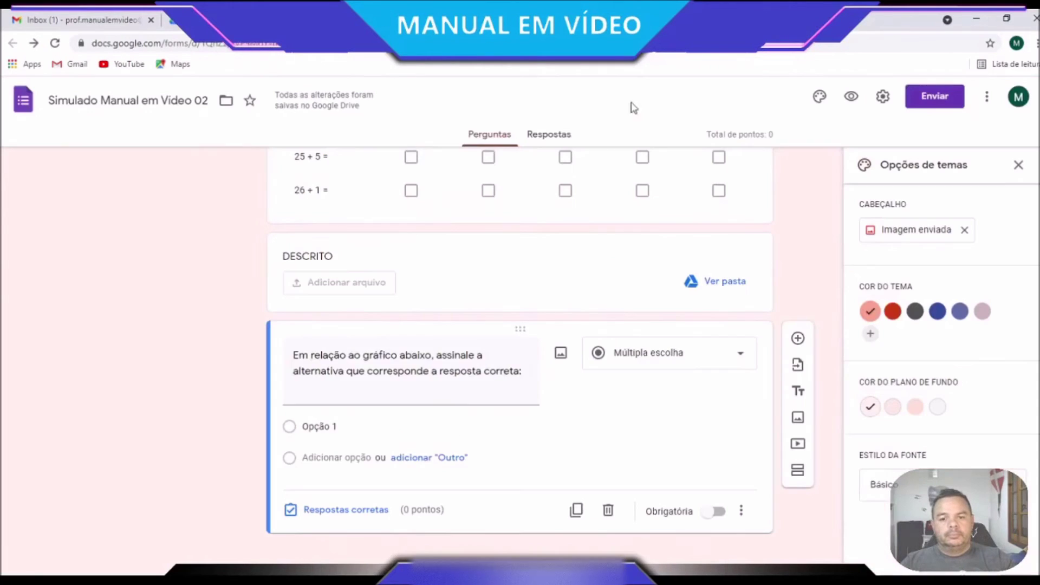
pyautogui.click(330, 428)
pyautogui.hotkey('ctrl', 'v')
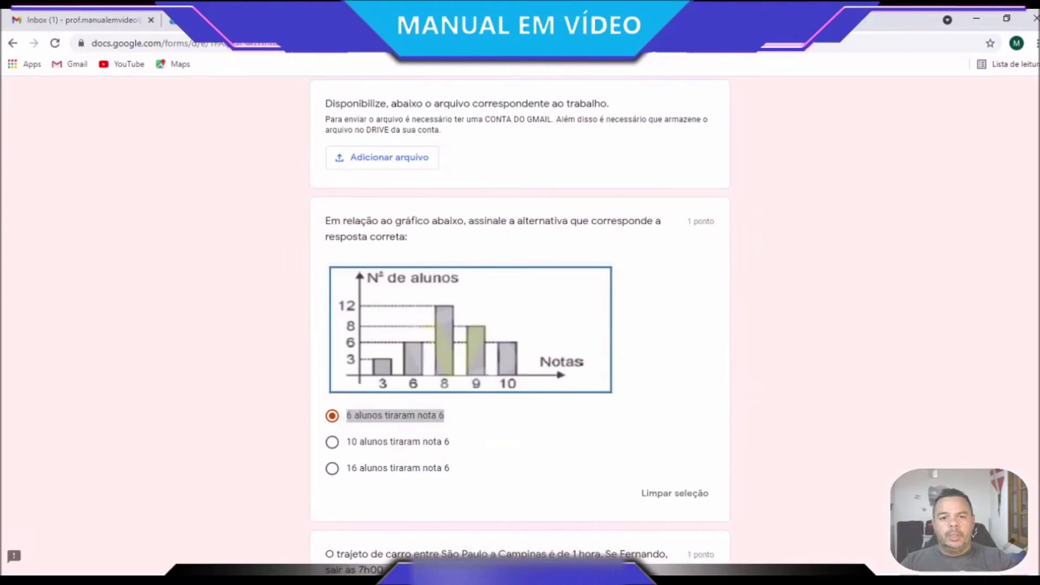
pyautogui.moveTo(454, 443); pyautogui.dragTo(357, 438)
pyautogui.hotkey('ctrl', 'c')
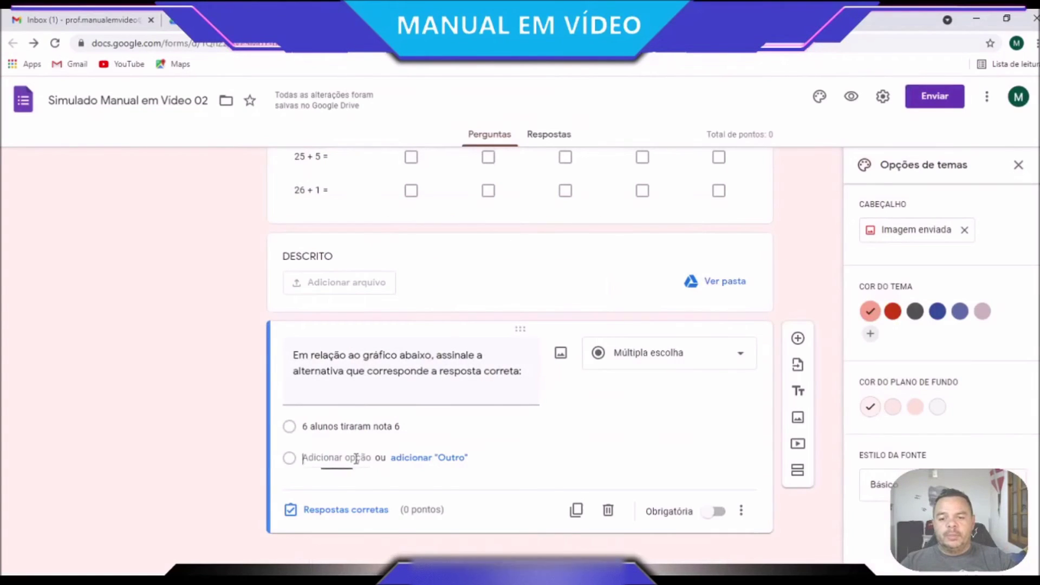
pyautogui.click(360, 458)
pyautogui.hotkey('ctrl', 'v')
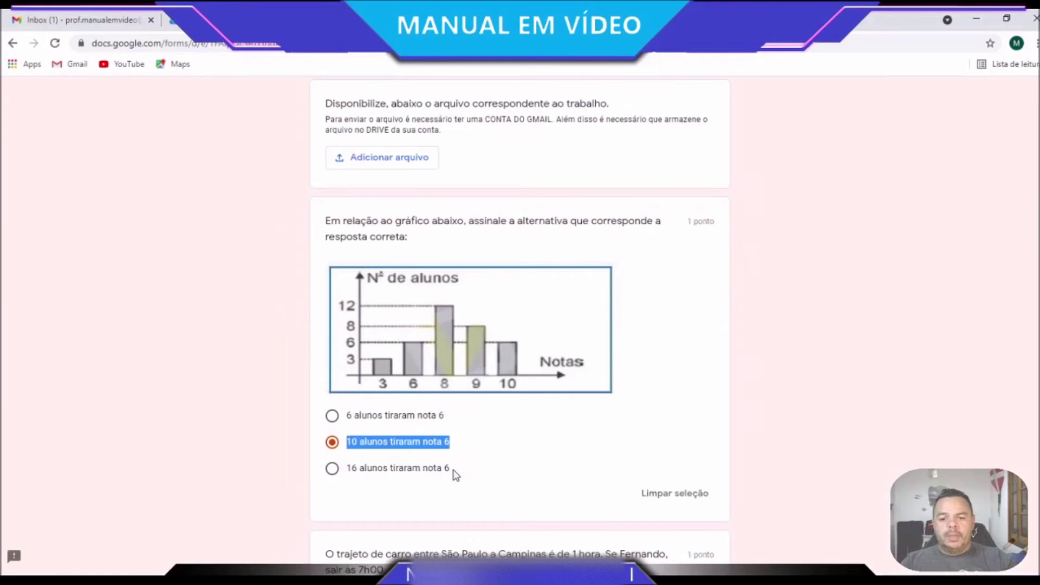
pyautogui.moveTo(454, 472); pyautogui.dragTo(345, 467)
pyautogui.hotkey('ctrl', 'c')
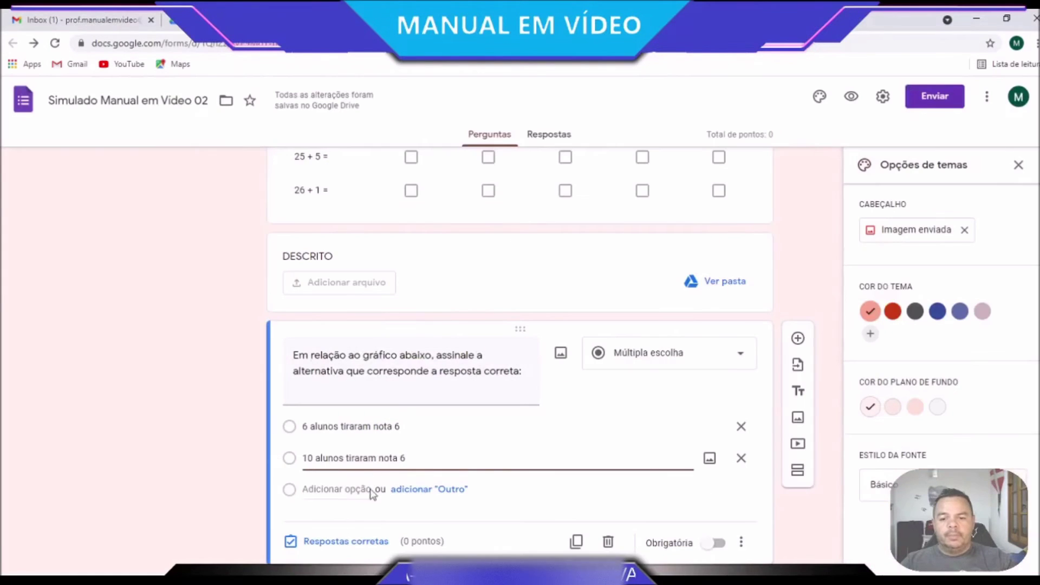
pyautogui.click(352, 492)
pyautogui.hotkey('ctrl', 'v')
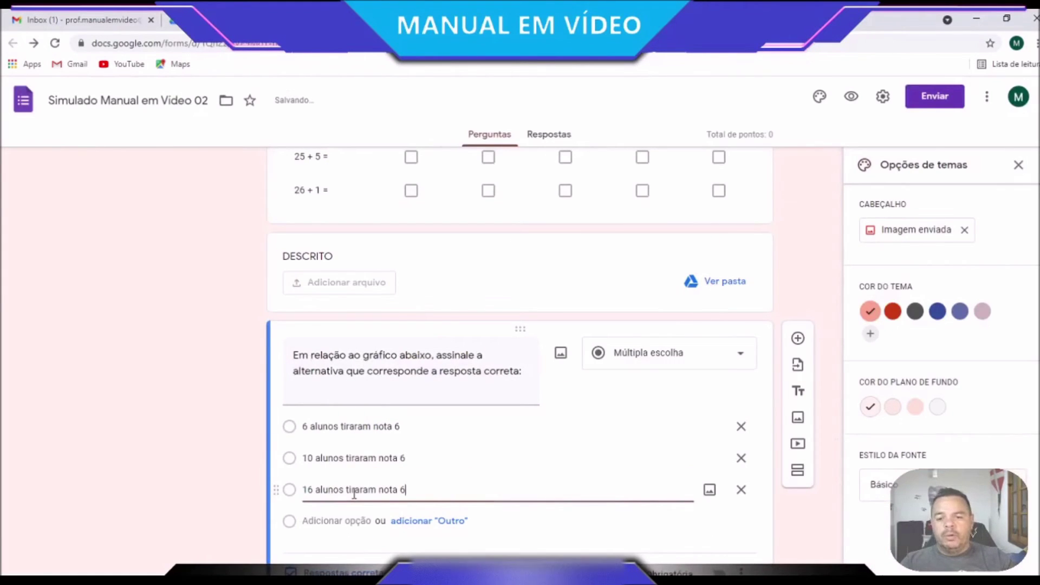
# Open the question's image insert dialog and look through its upload, URL, photos and search sources
pyautogui.click(561, 353)
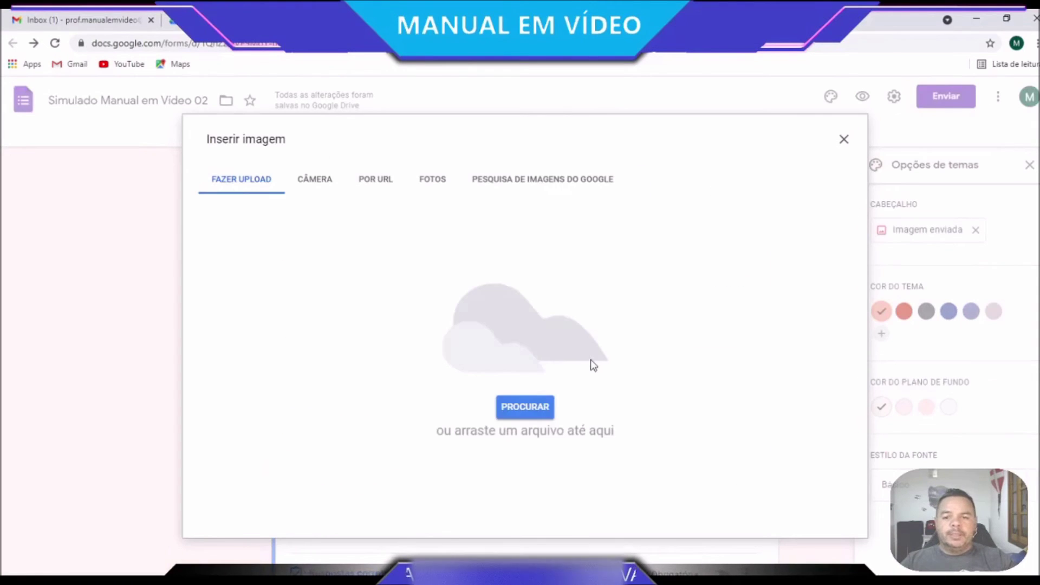
pyautogui.click(528, 408)
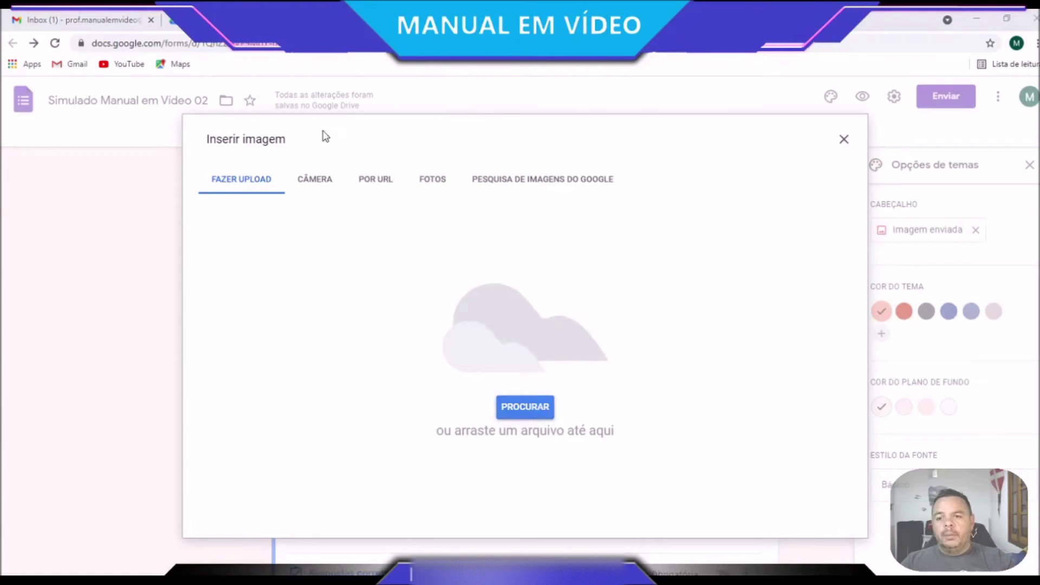
pyautogui.click(481, 307)
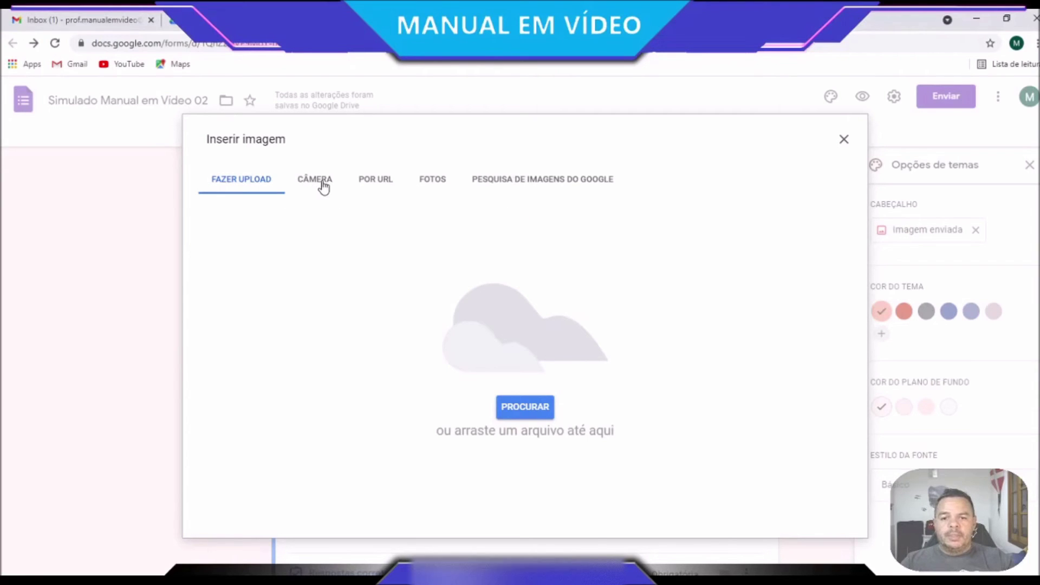
pyautogui.click(600, 183)
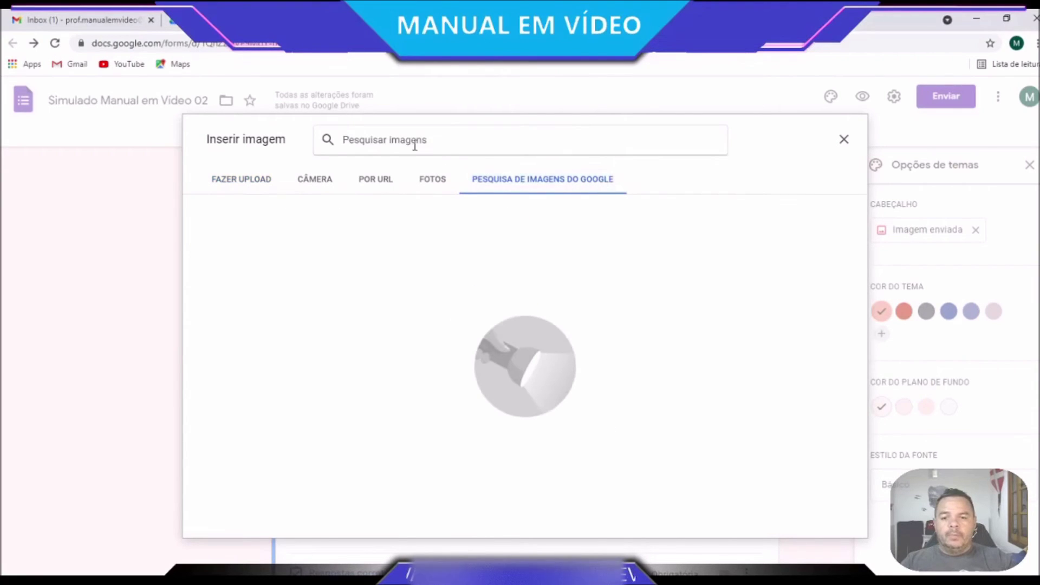
pyautogui.click(380, 183)
pyautogui.click(431, 183)
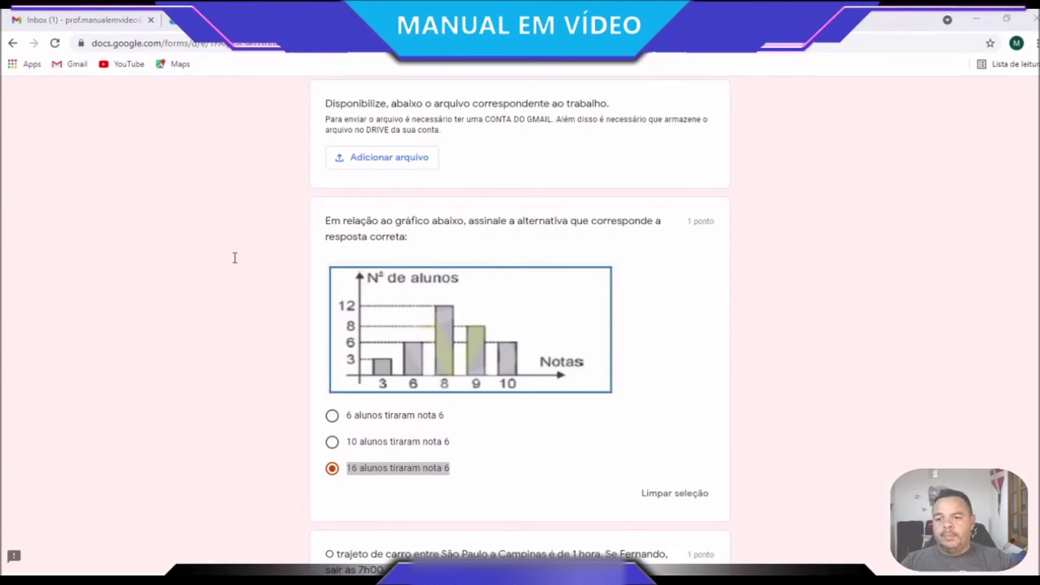
# Save the reference chart as graficonotas.png and upload it as the question image
pyautogui.click(494, 464)
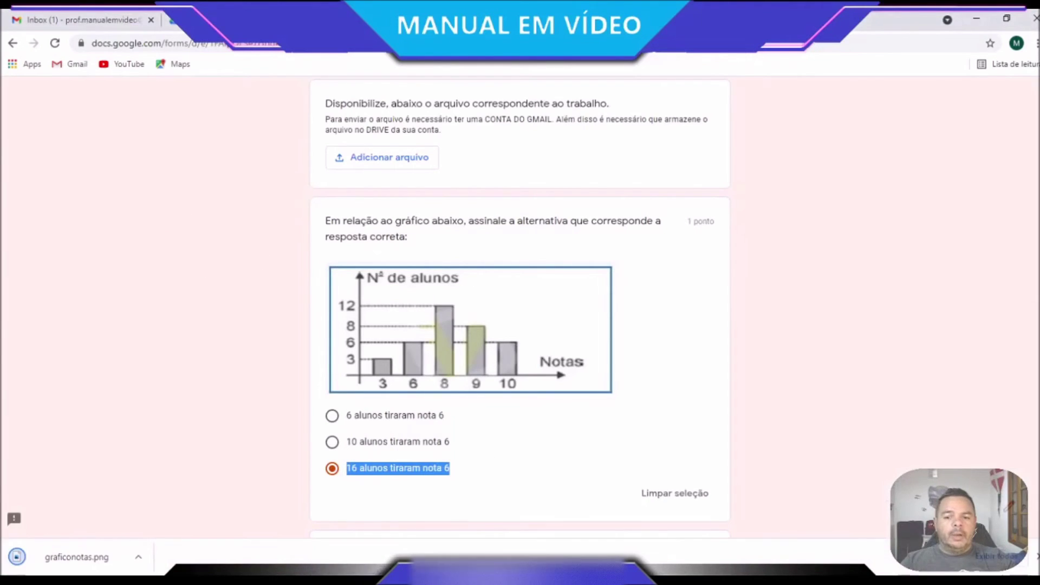
pyautogui.hotkey('alt', 'Left')
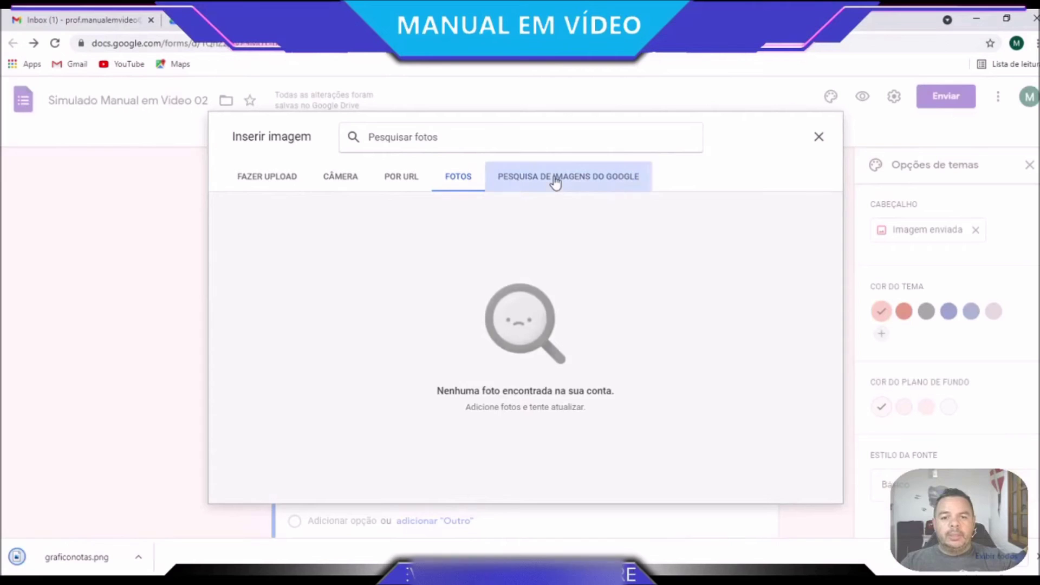
pyautogui.click(552, 181)
pyautogui.click(245, 179)
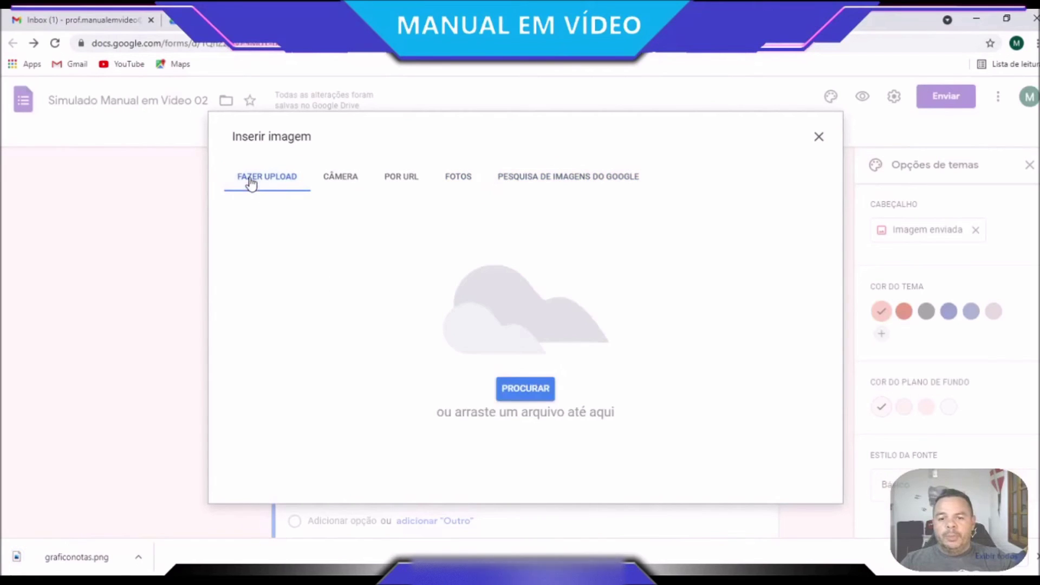
pyautogui.click(540, 387)
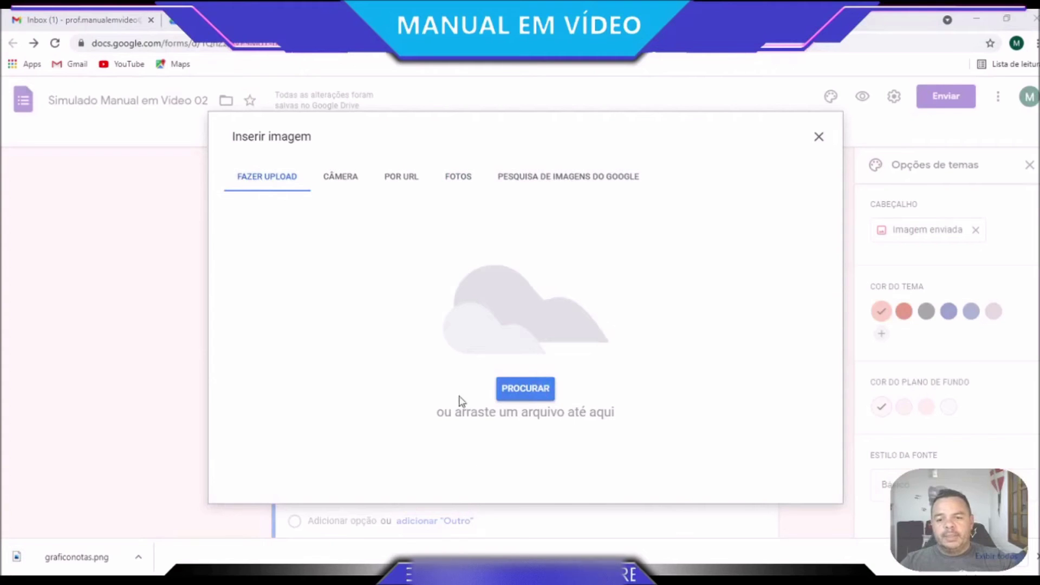
pyautogui.doubleClick(426, 304)
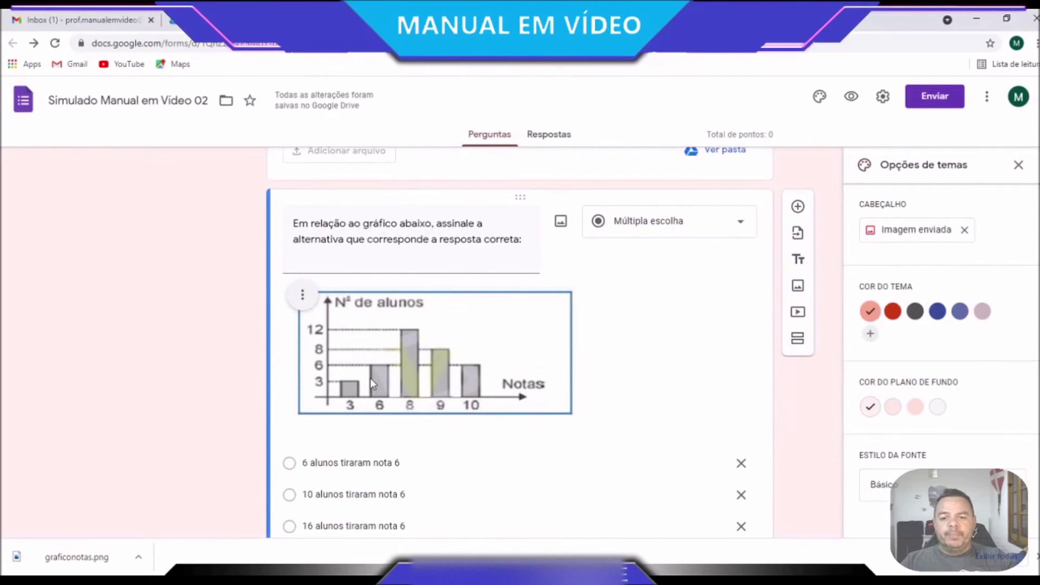
# Copy the car-trip question text from the preview, then return to the form editor
pyautogui.scroll(-1, 372, 413)
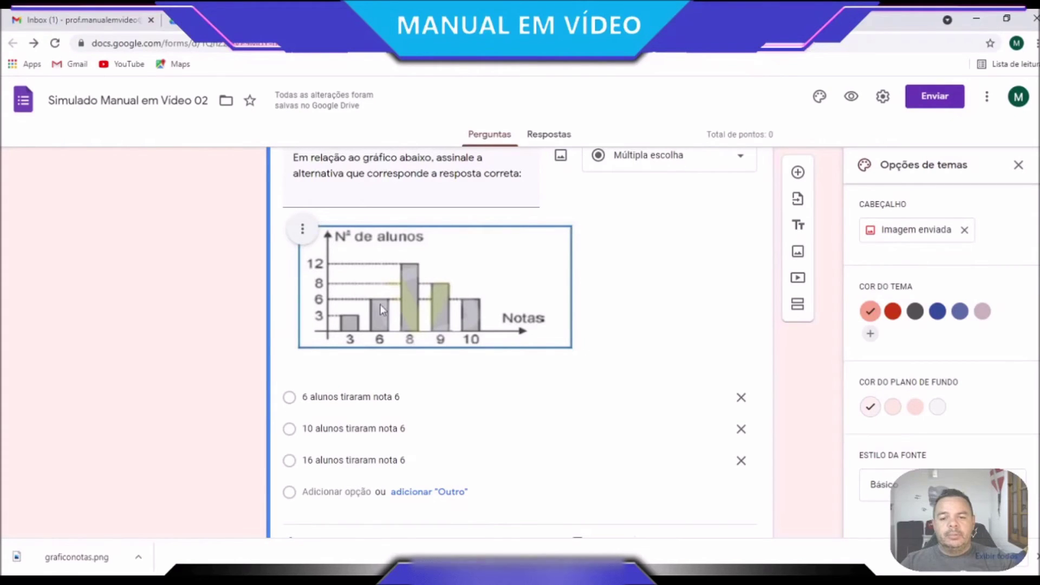
pyautogui.scroll(-1, 785, 471)
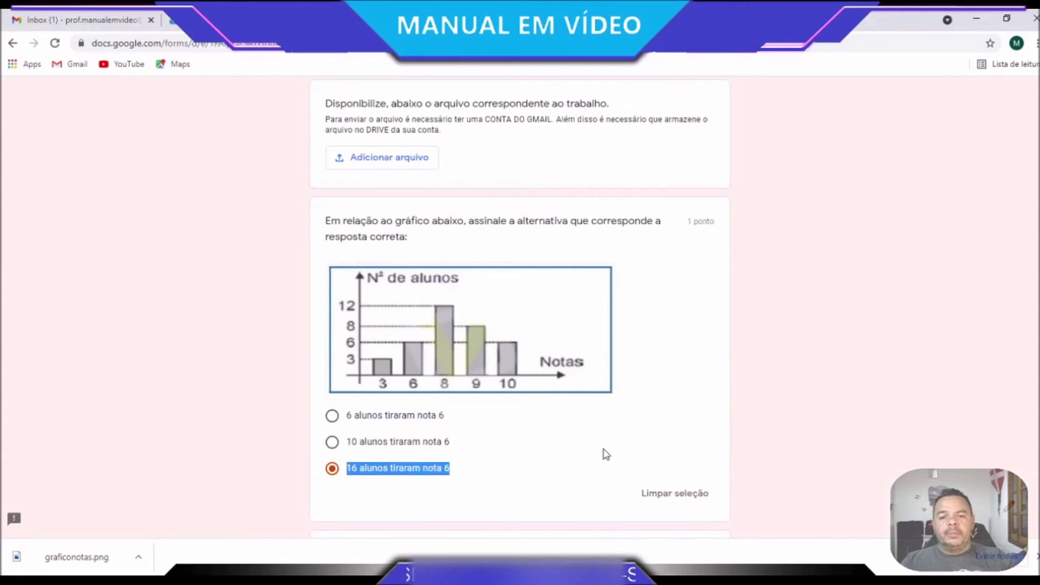
pyautogui.scroll(-3, 606, 455)
pyautogui.scroll(-1, 606, 454)
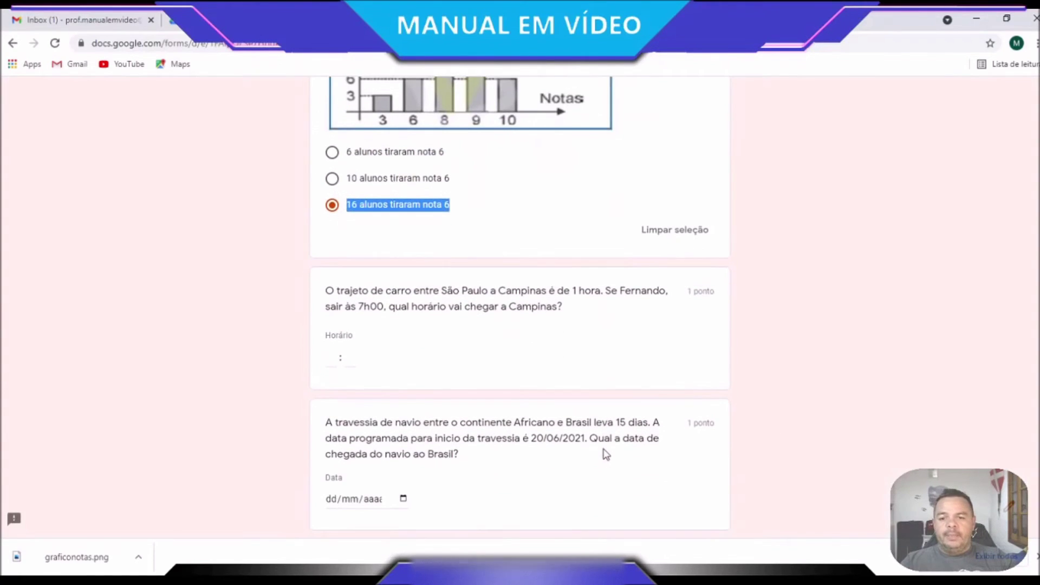
pyautogui.moveTo(329, 292); pyautogui.dragTo(576, 316)
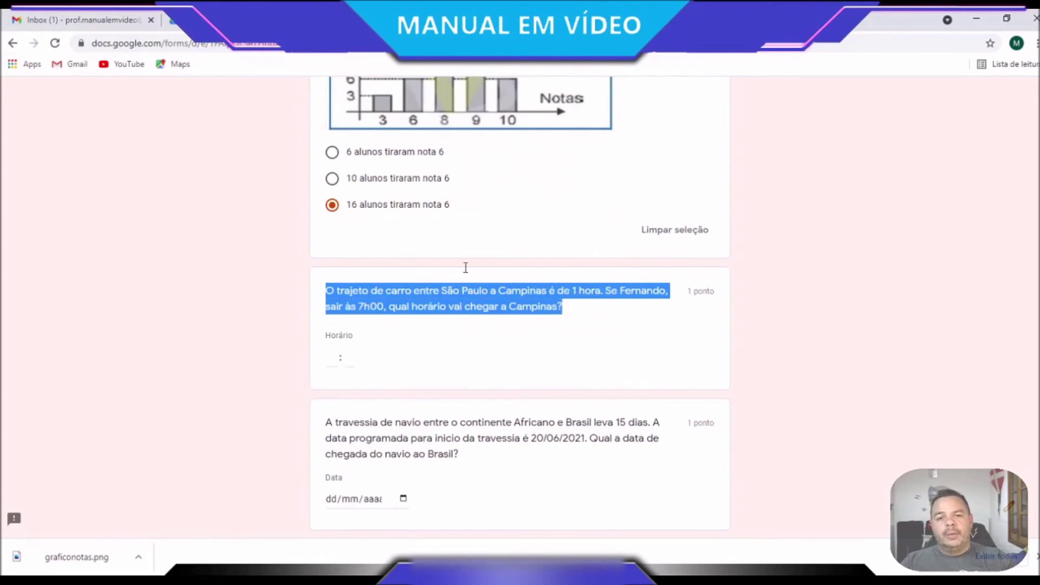
pyautogui.click(393, 20)
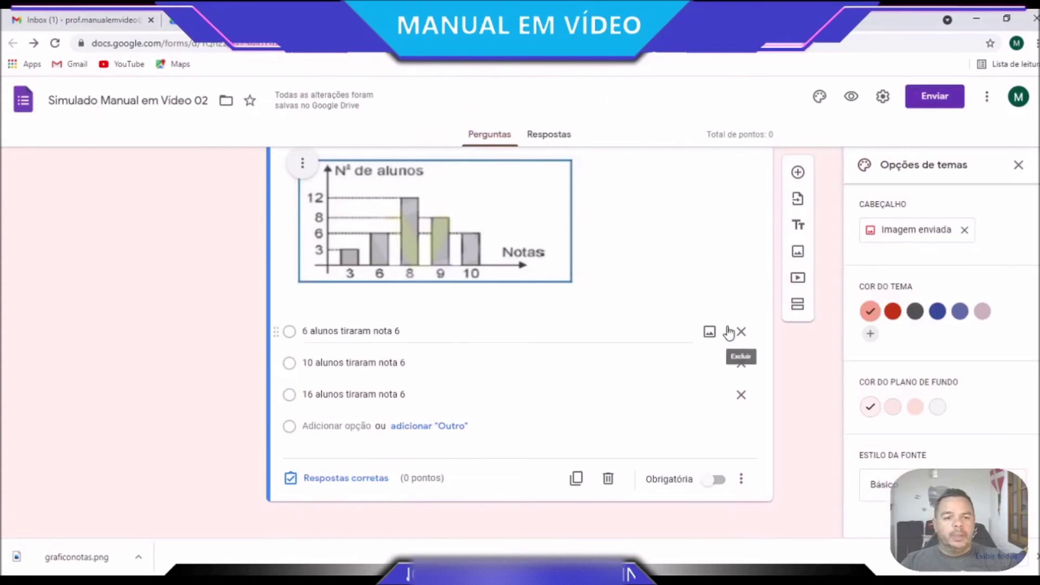
pyautogui.scroll(2, 732, 339)
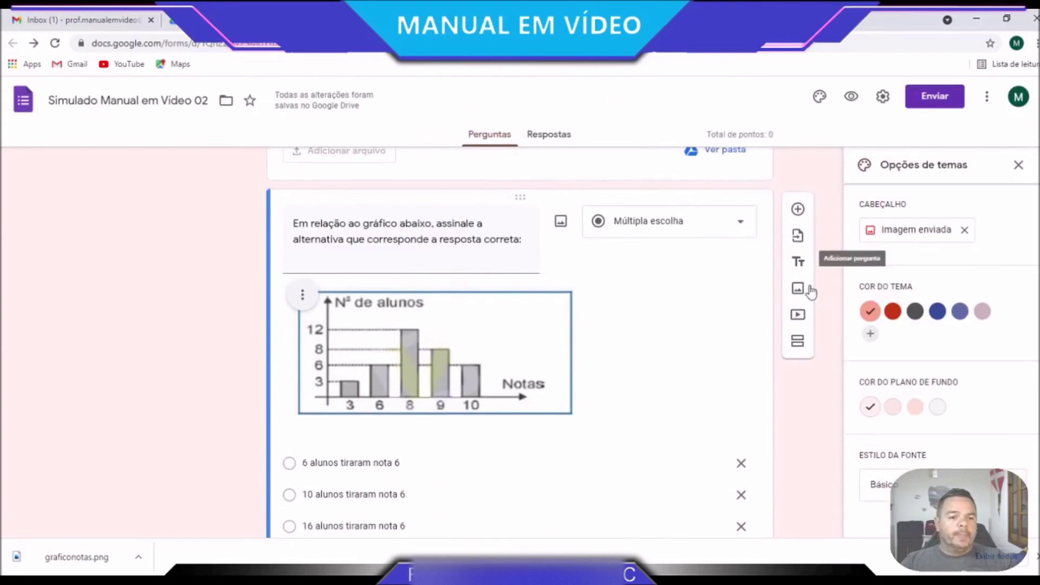
# Add a question with the pasted car-trip text, type Horário, and a description line
pyautogui.click(804, 204)
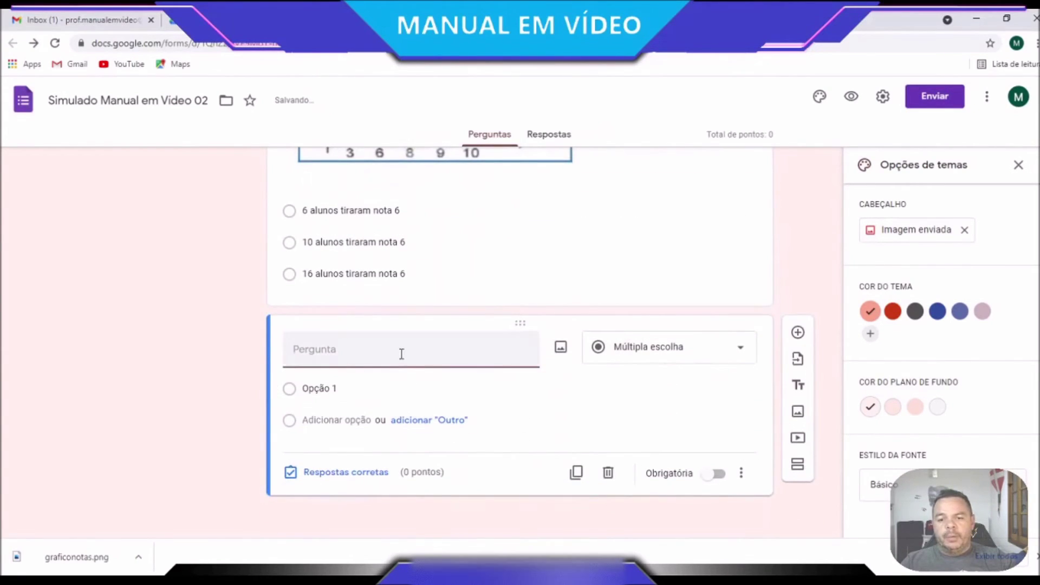
pyautogui.click(401, 358)
pyautogui.write('O trajeto de carro entre São Paulo a Campinas é de 1 hora. Se Fernando sair às 7h00, qual horário vai chegar a Campinas?')
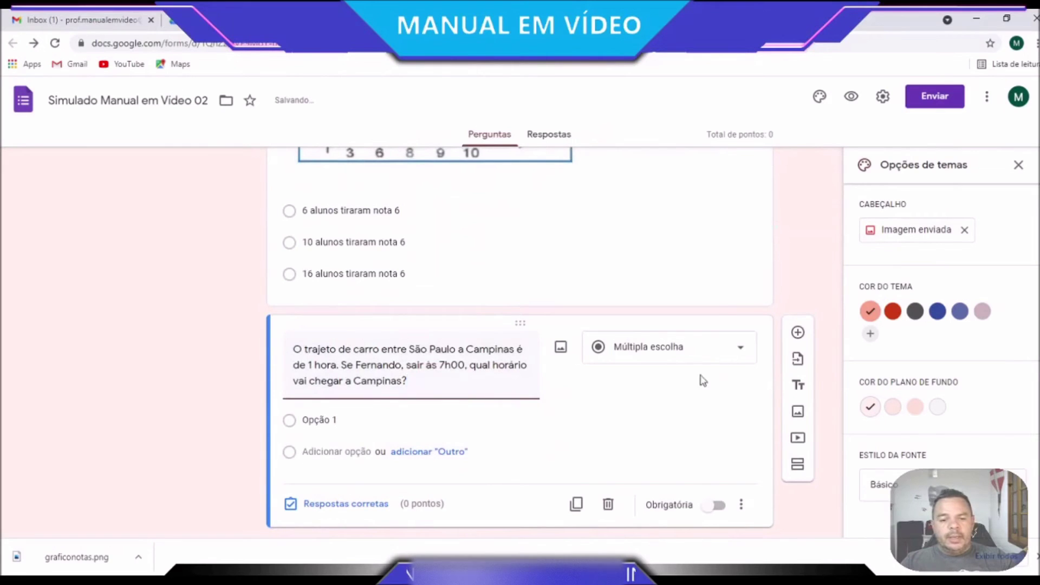
pyautogui.click(740, 354)
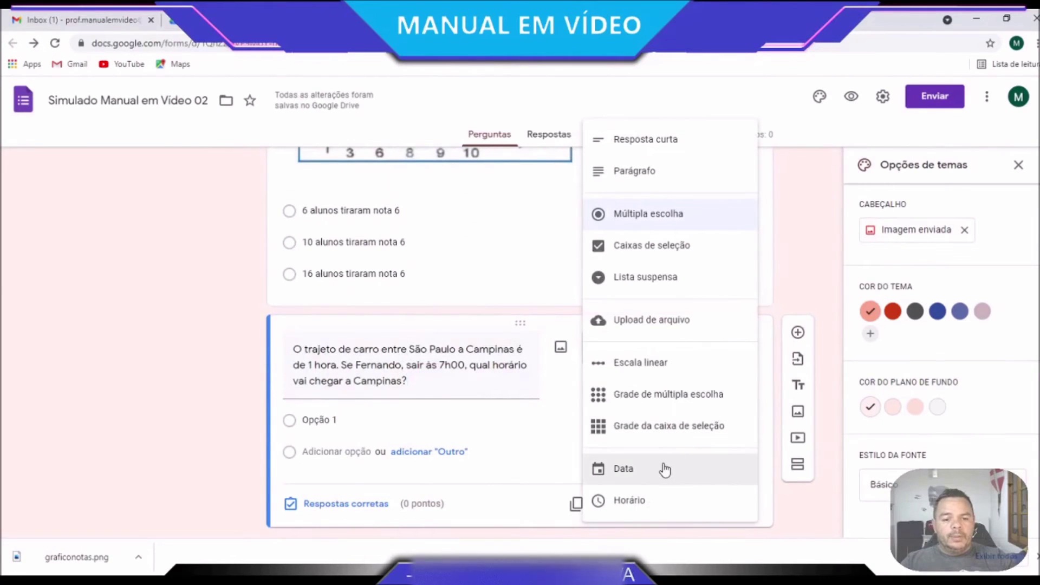
pyautogui.click(659, 511)
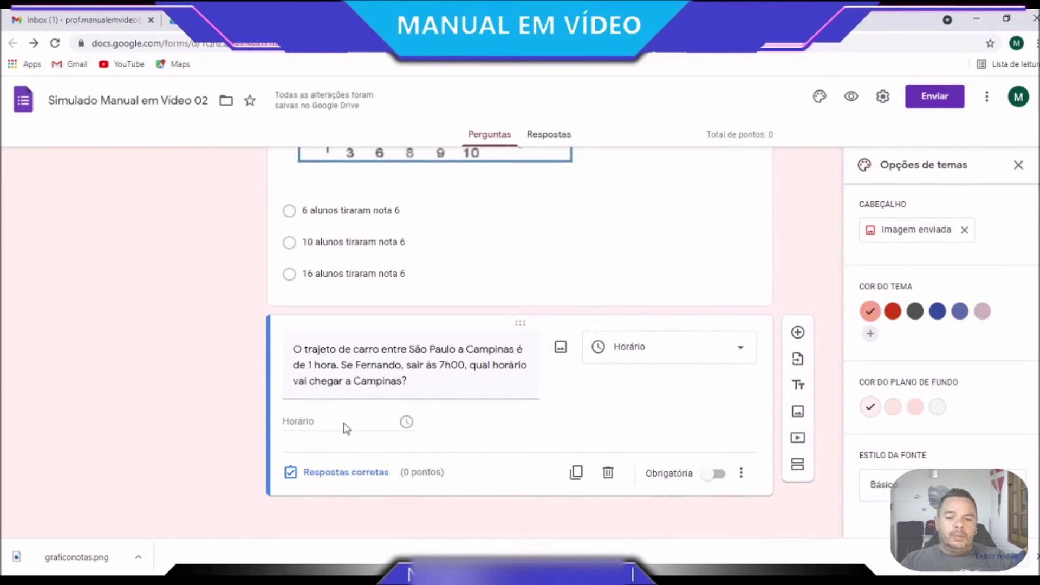
pyautogui.click(742, 473)
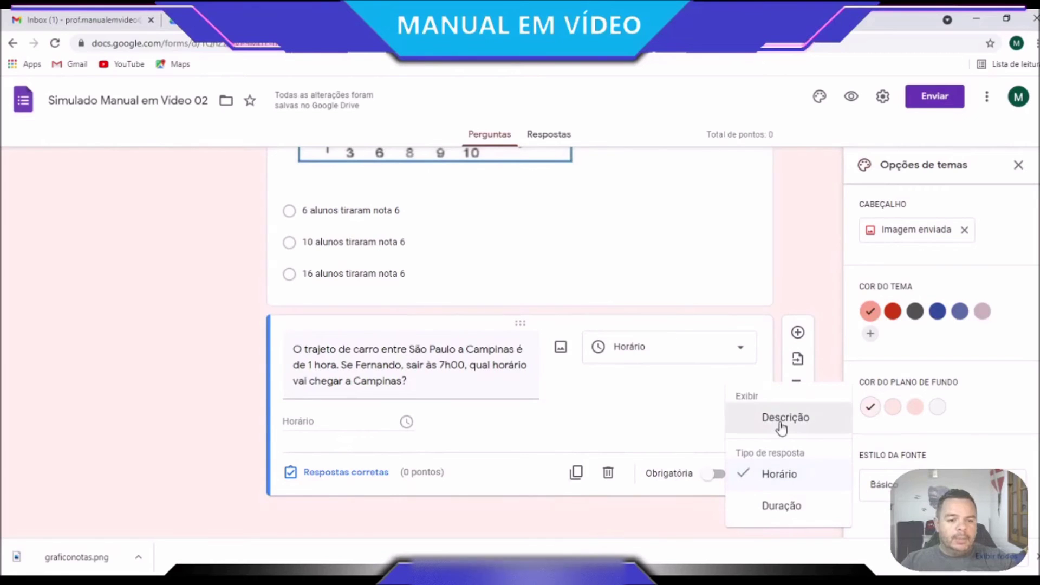
pyautogui.click(780, 424)
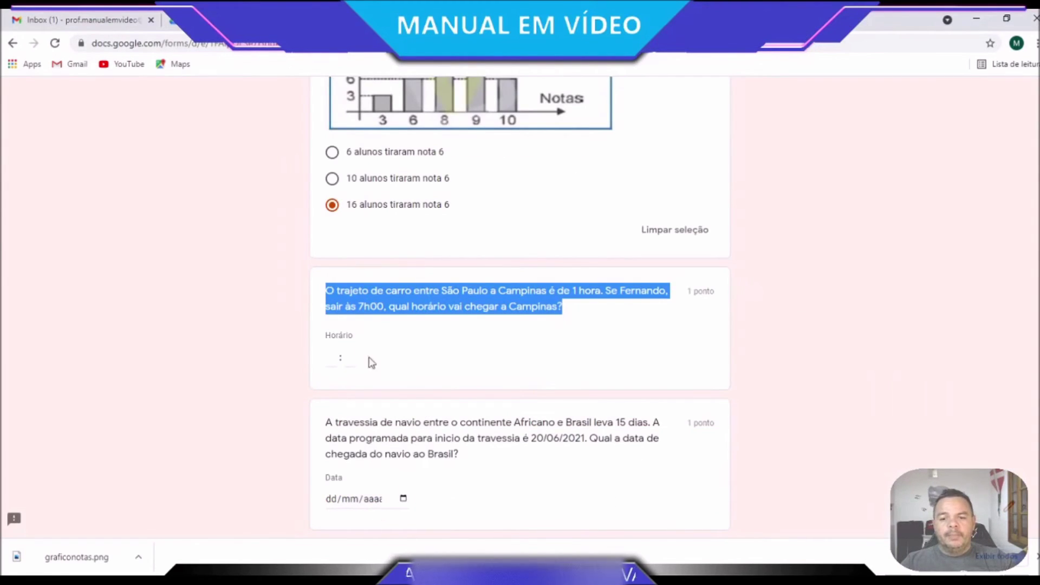
# Enter 22:00 as a test time answer, then add another blank question
pyautogui.click(330, 360)
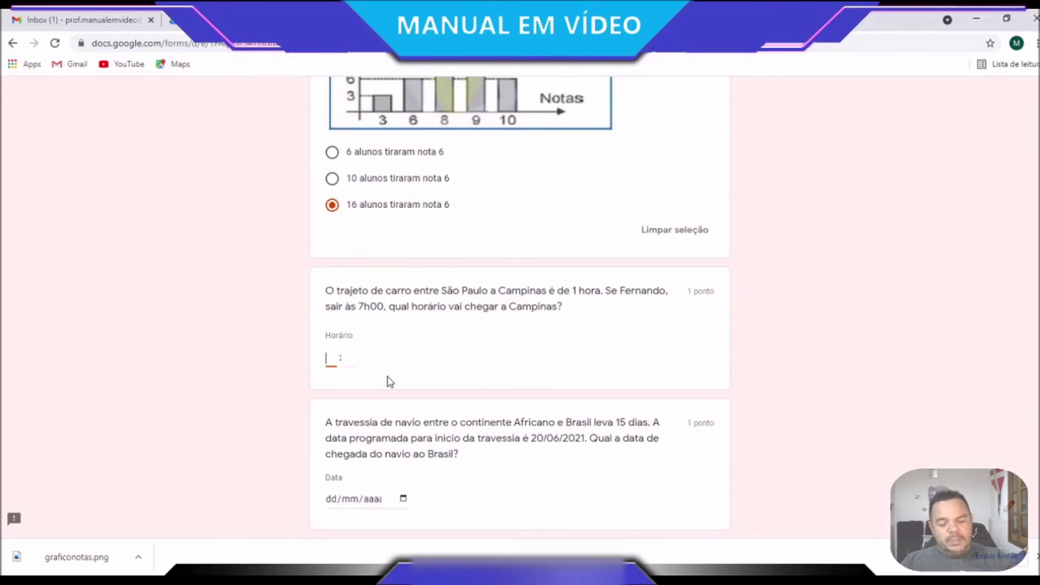
pyautogui.press('Tab')
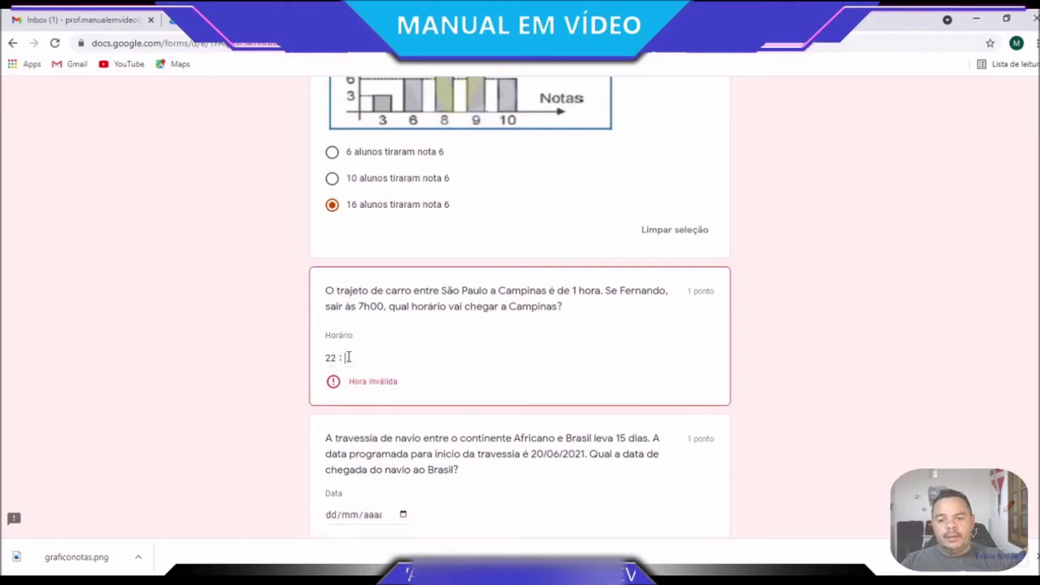
pyautogui.write('00')
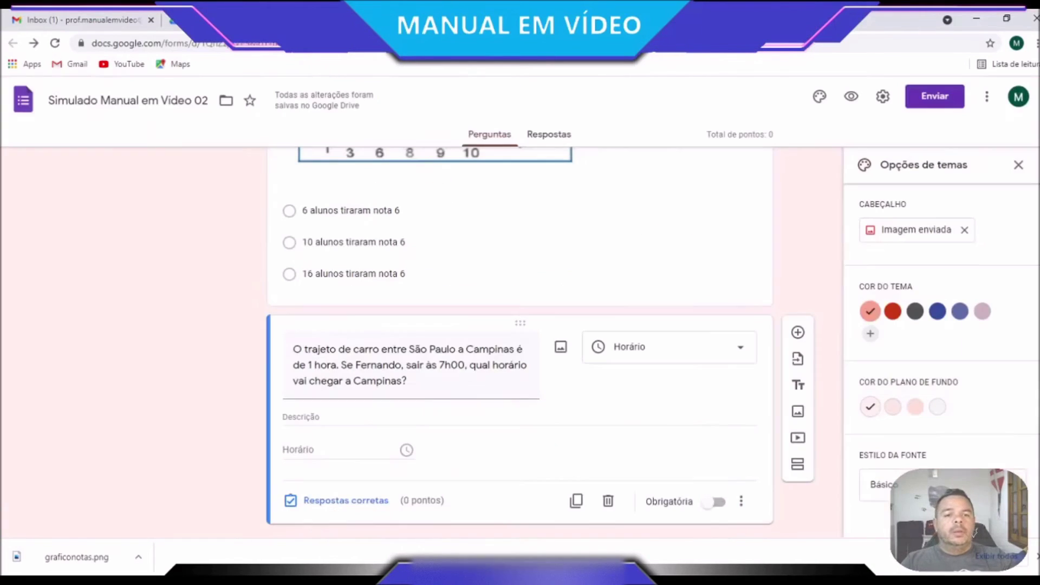
pyautogui.press('Tab')
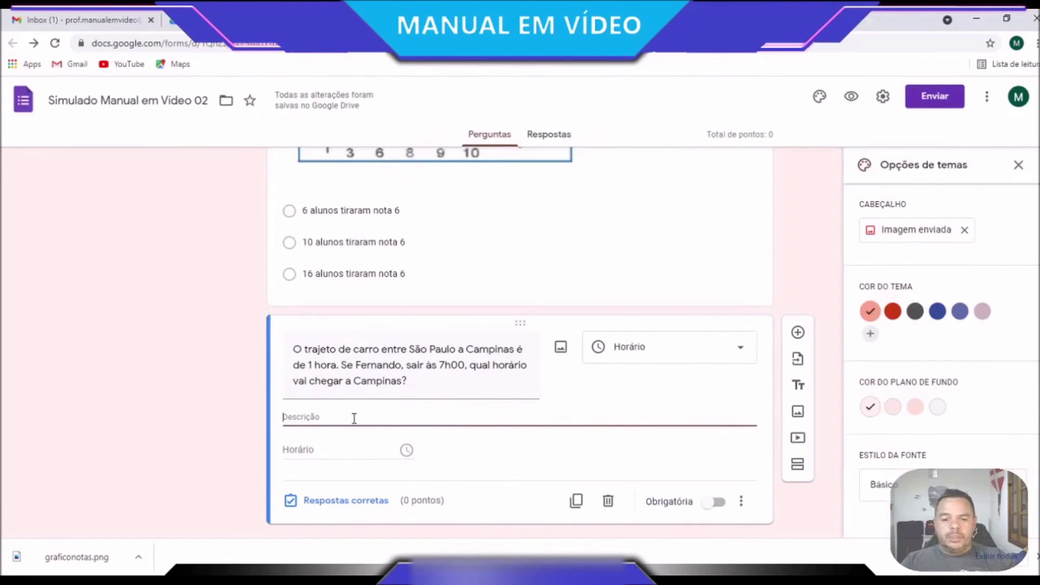
pyautogui.scroll(-1, 354, 419)
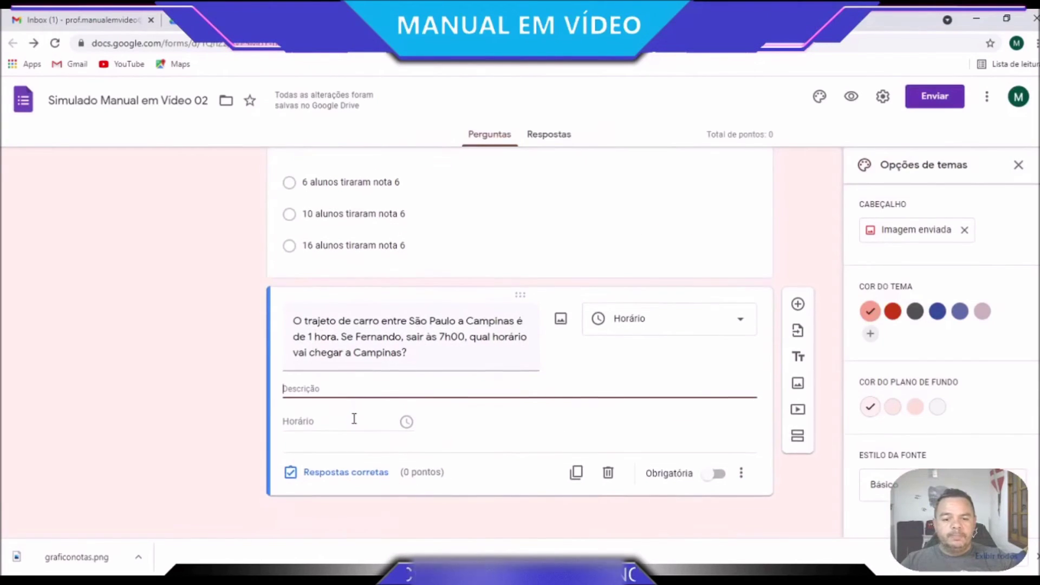
pyautogui.click(797, 305)
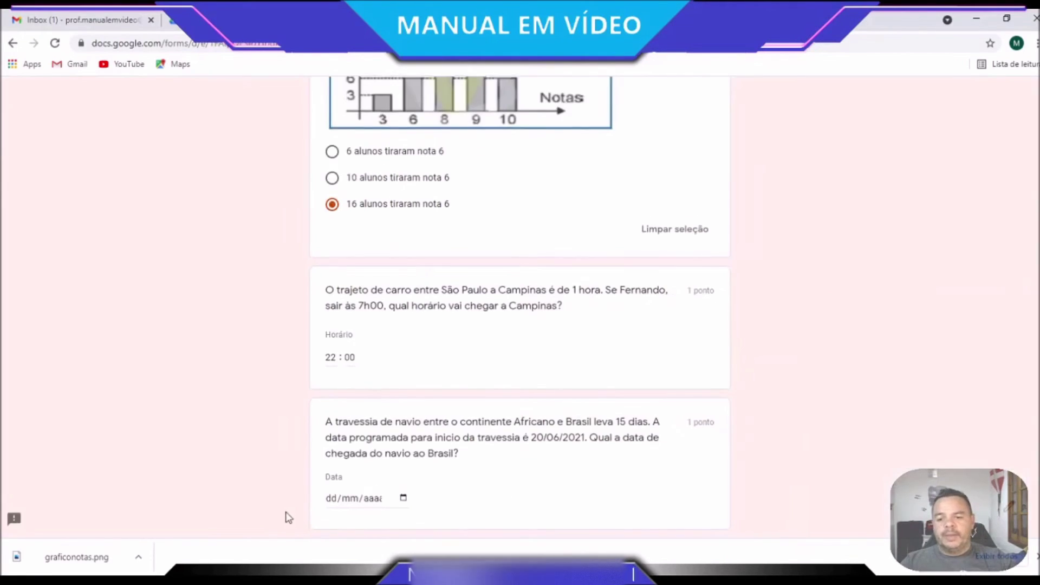
# Copy the ship-crossing question text from the preview
pyautogui.scroll(-2, 289, 518)
pyautogui.moveTo(464, 328); pyautogui.dragTo(329, 293)
pyautogui.hotkey('ctrl', 'c')
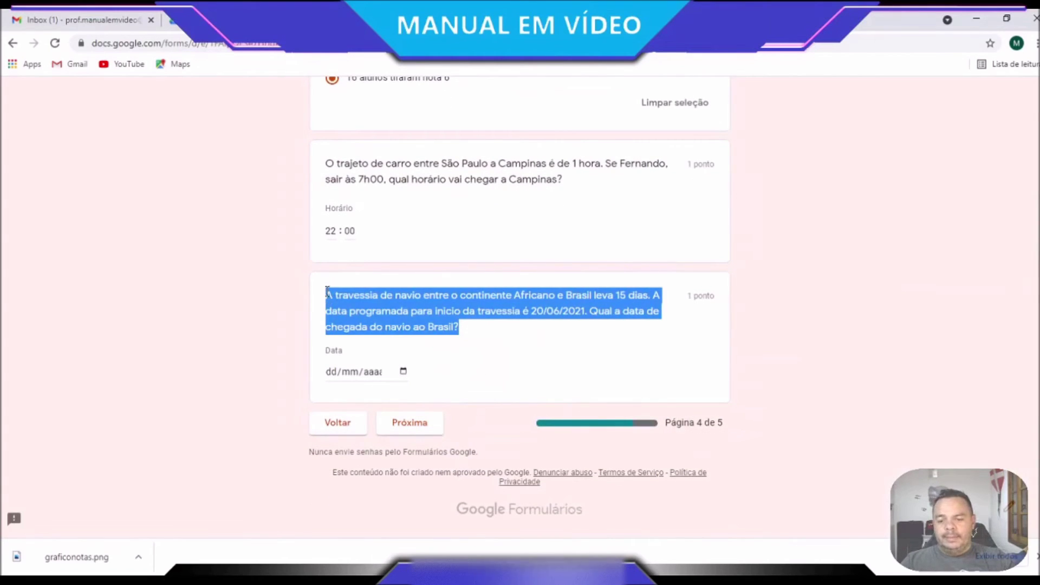
pyautogui.click(433, 20)
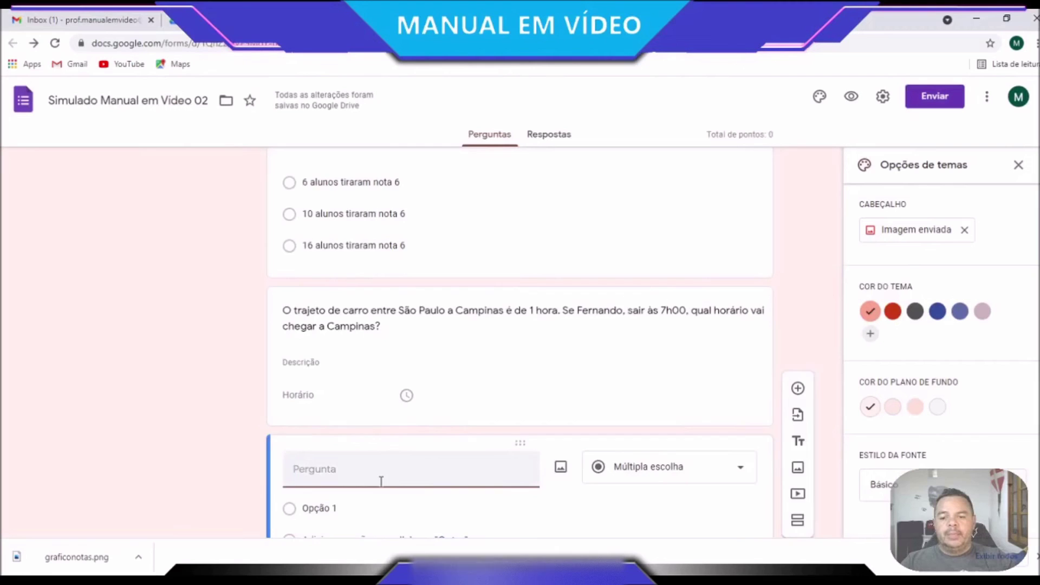
pyautogui.scroll(-2, 381, 477)
# Paste the ship-crossing text as the new question's title and make it a Data question
pyautogui.click(310, 360)
pyautogui.hotkey('ctrl', 'v')
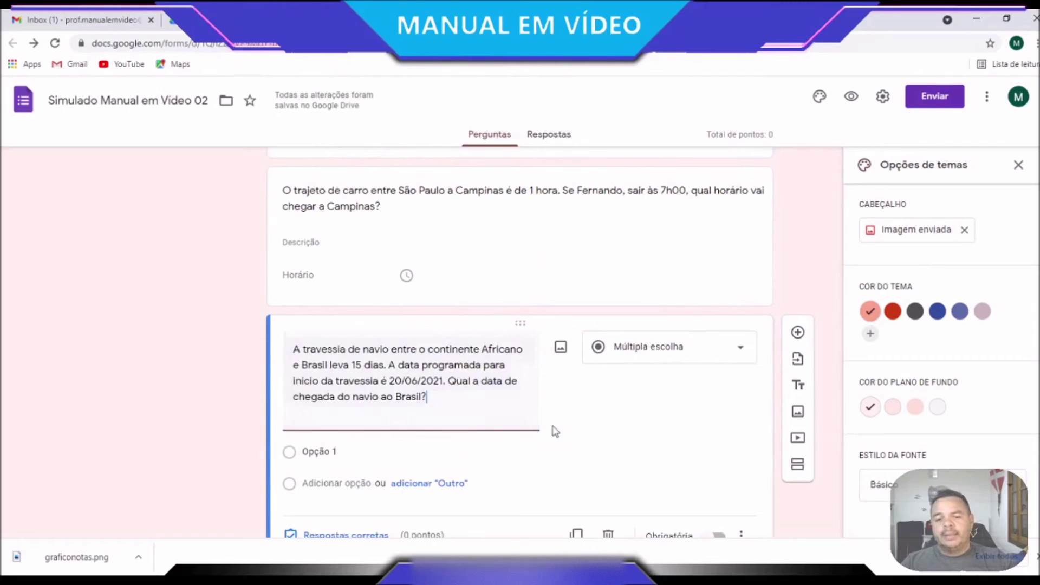
pyautogui.click(744, 353)
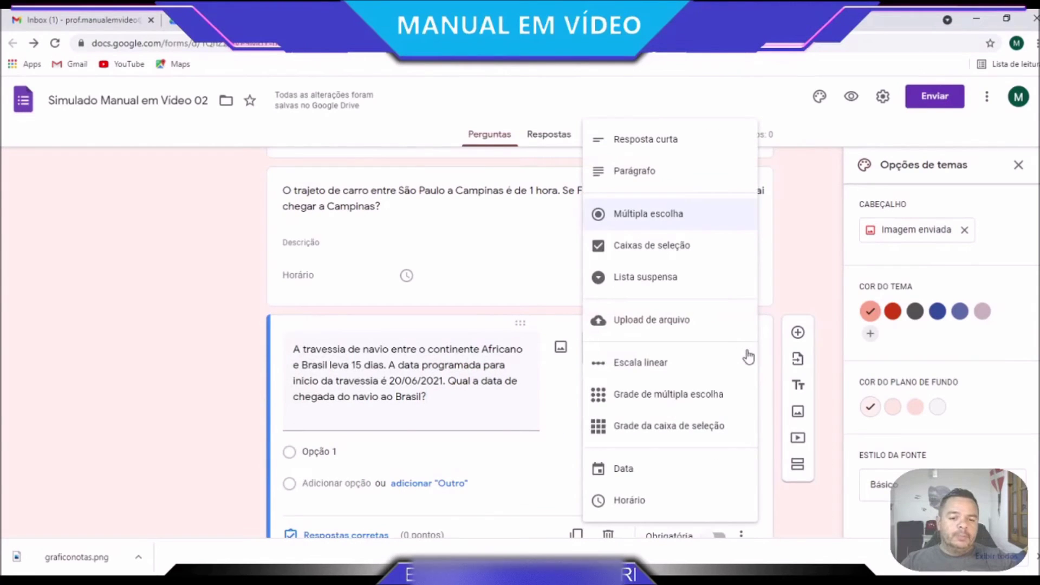
pyautogui.click(645, 478)
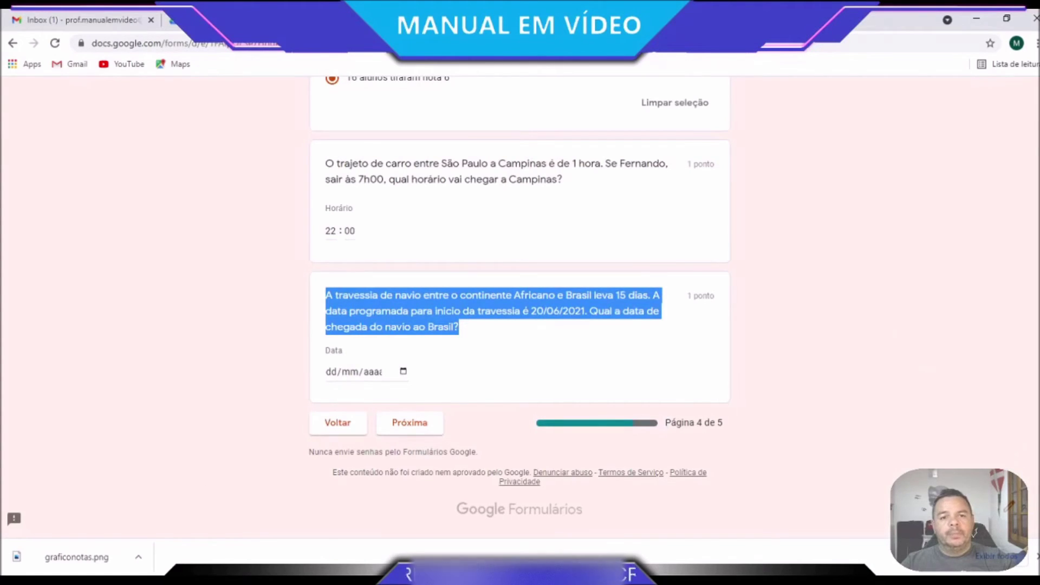
pyautogui.click(395, 20)
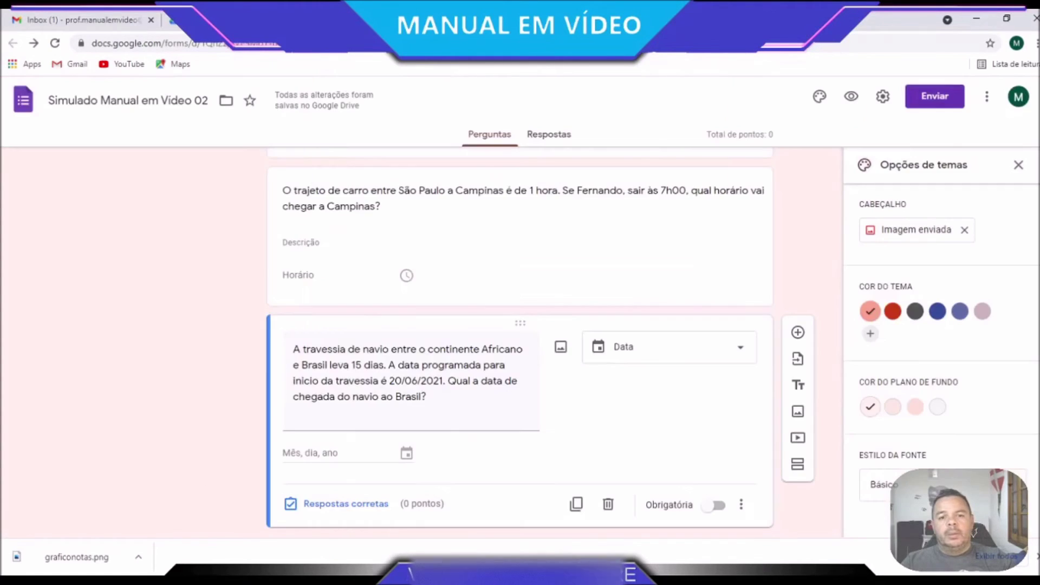
# Add a new section titled 'Pesquisa Rápida', copying the heading from the preview
pyautogui.click(800, 466)
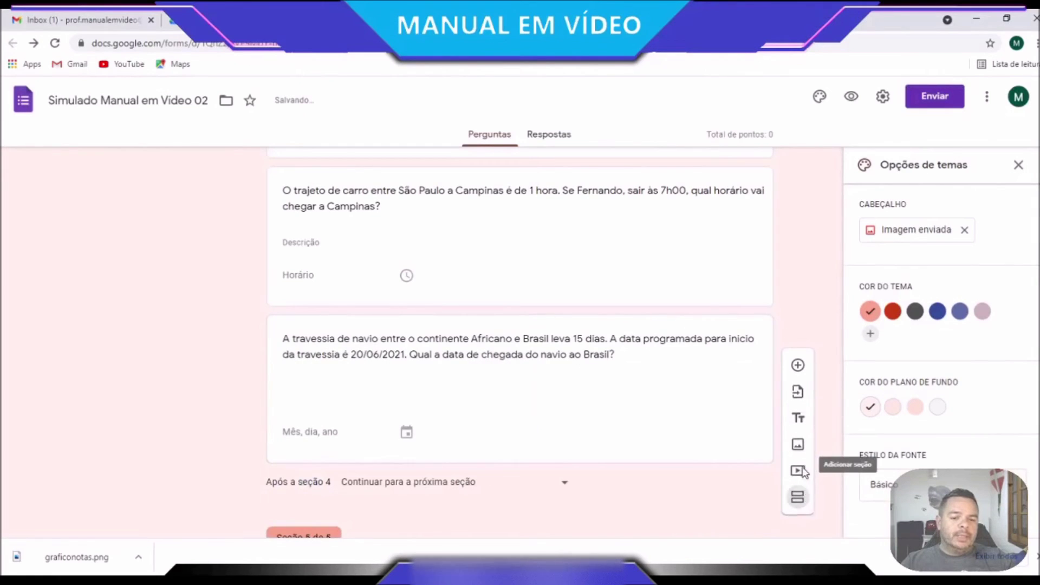
pyautogui.scroll(-1, 390, 477)
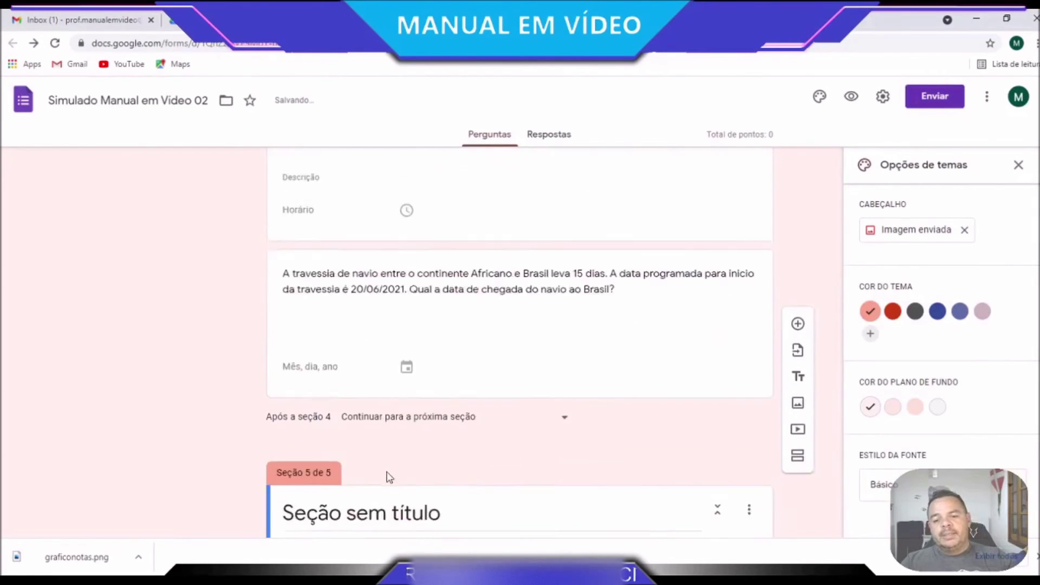
pyautogui.scroll(-1, 390, 478)
pyautogui.click(548, 20)
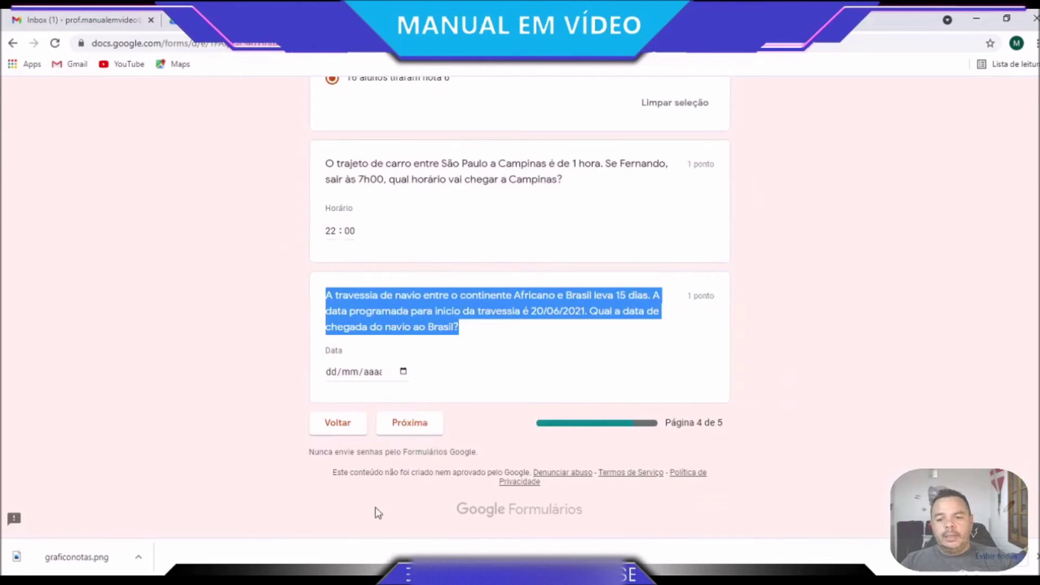
pyautogui.click(425, 418)
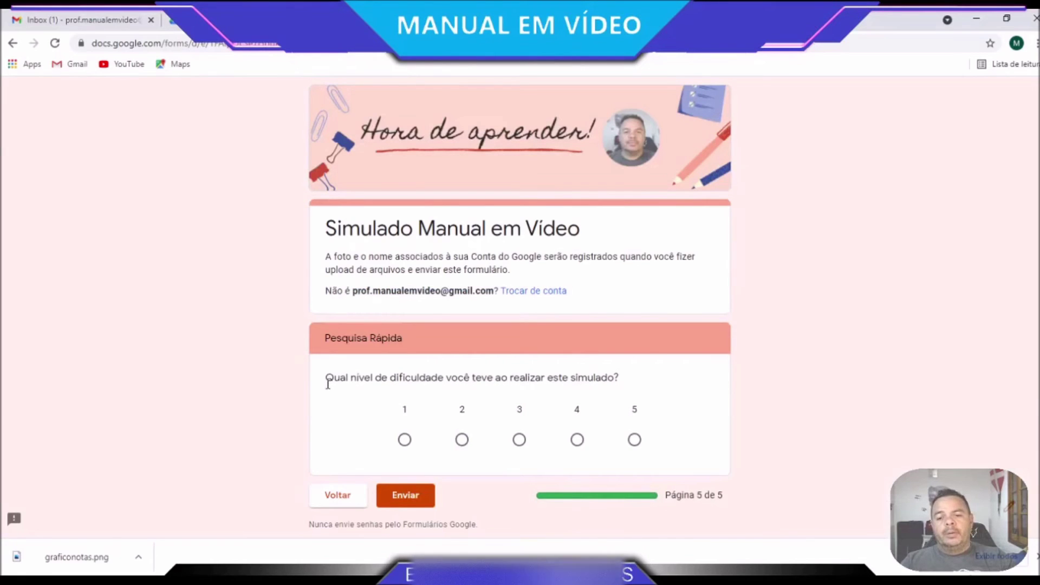
pyautogui.moveTo(326, 339); pyautogui.dragTo(404, 338)
pyautogui.hotkey('ctrl', 'c')
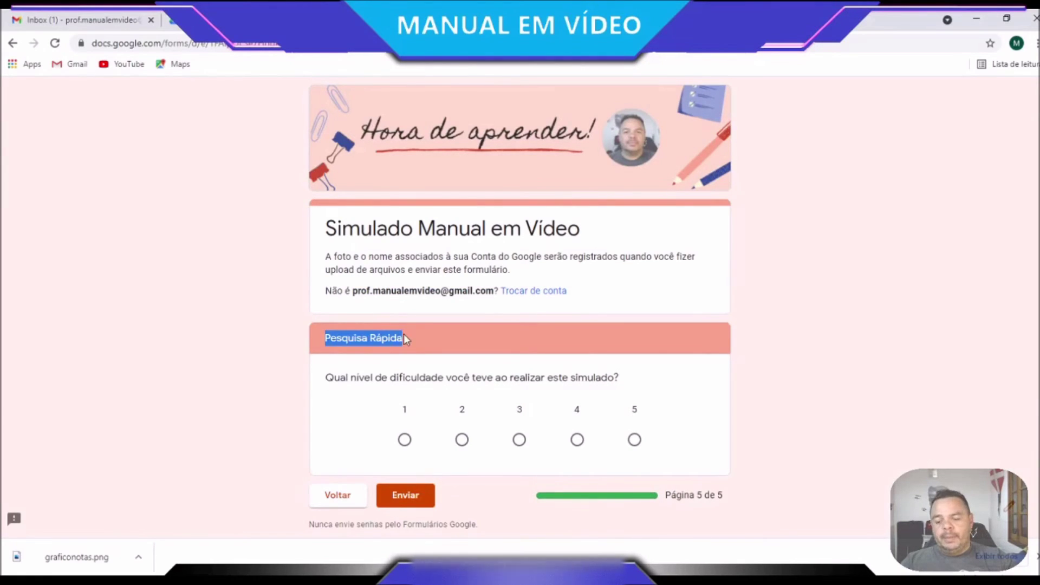
pyautogui.click(583, 20)
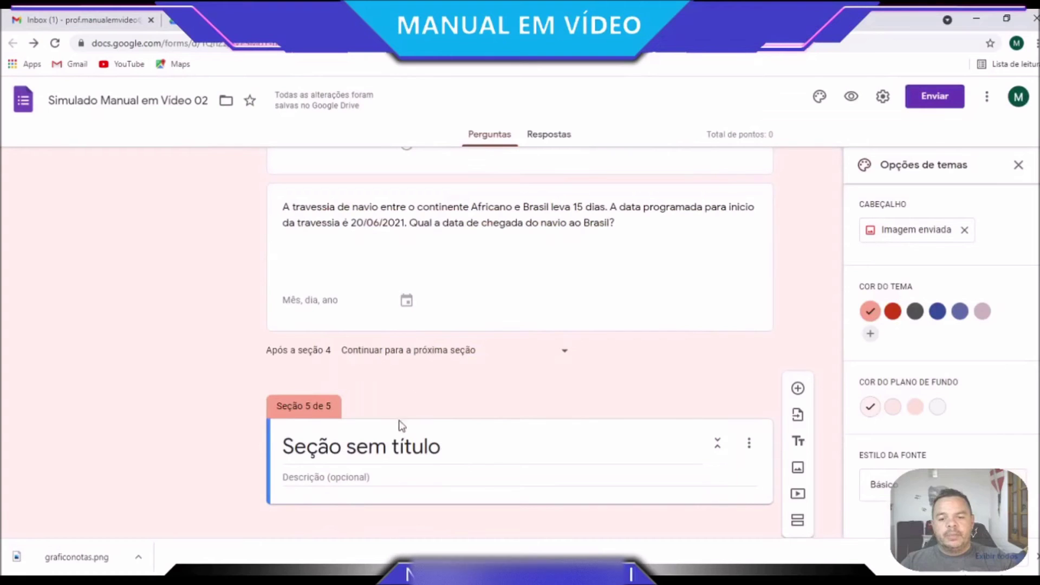
pyautogui.click(382, 448)
pyautogui.hotkey('ctrl', 'v')
# Add the copied difficulty question to the section as an Escala linear question
pyautogui.click(582, 20)
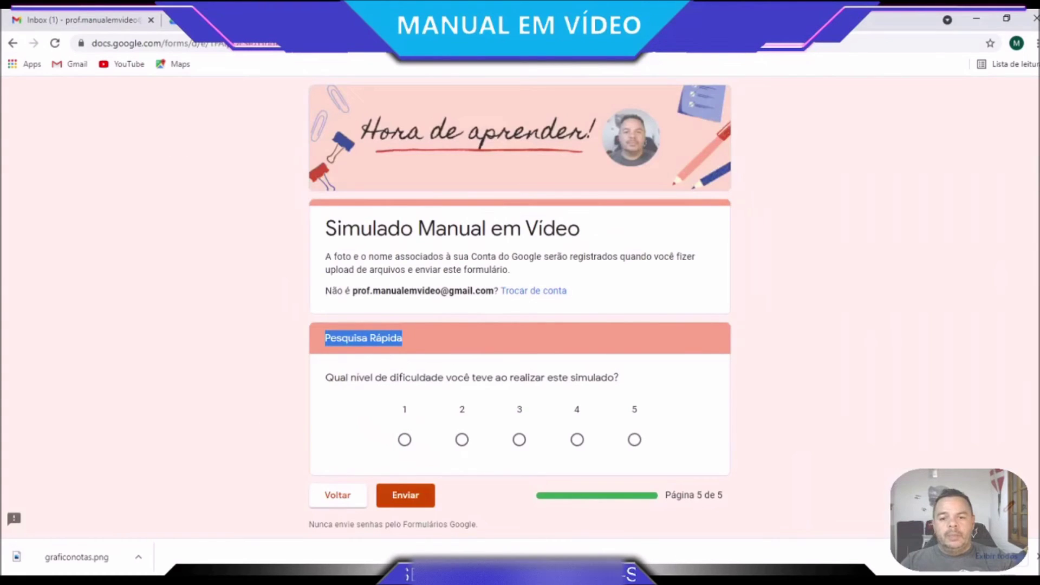
pyautogui.tripleClick(458, 377)
pyautogui.hotkey('ctrl', 'c')
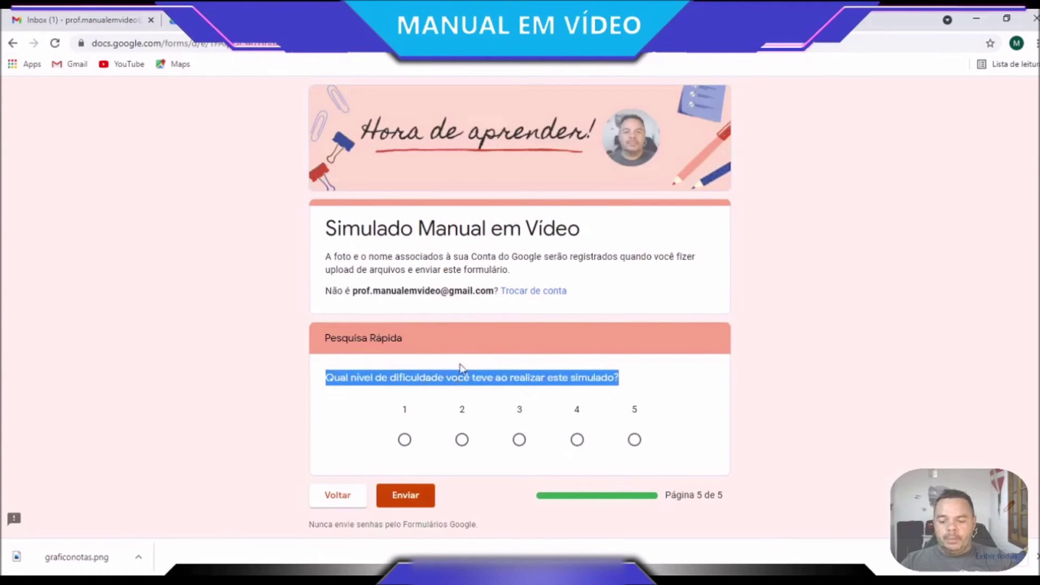
pyautogui.click(444, 20)
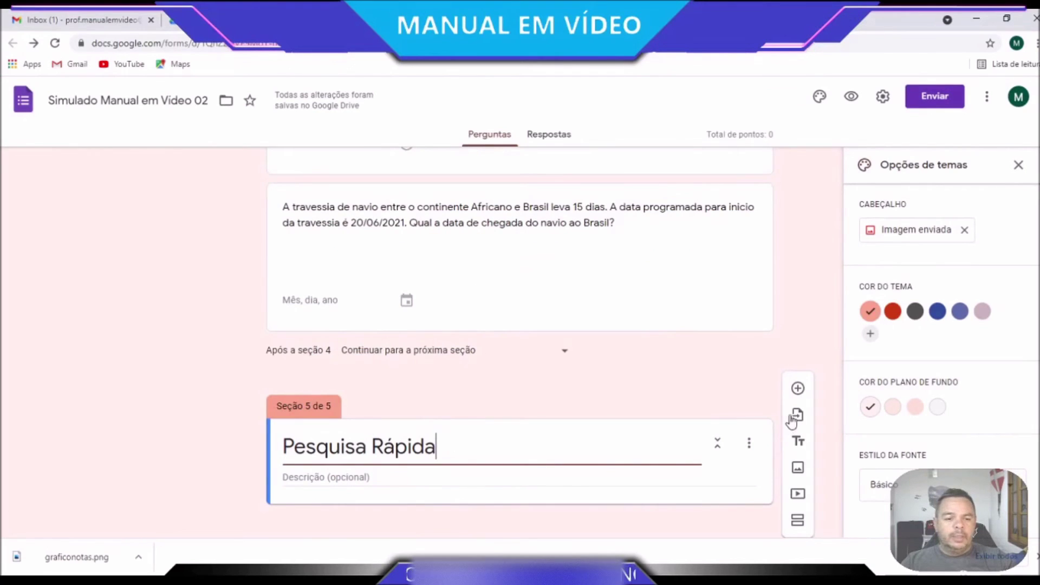
pyautogui.click(797, 389)
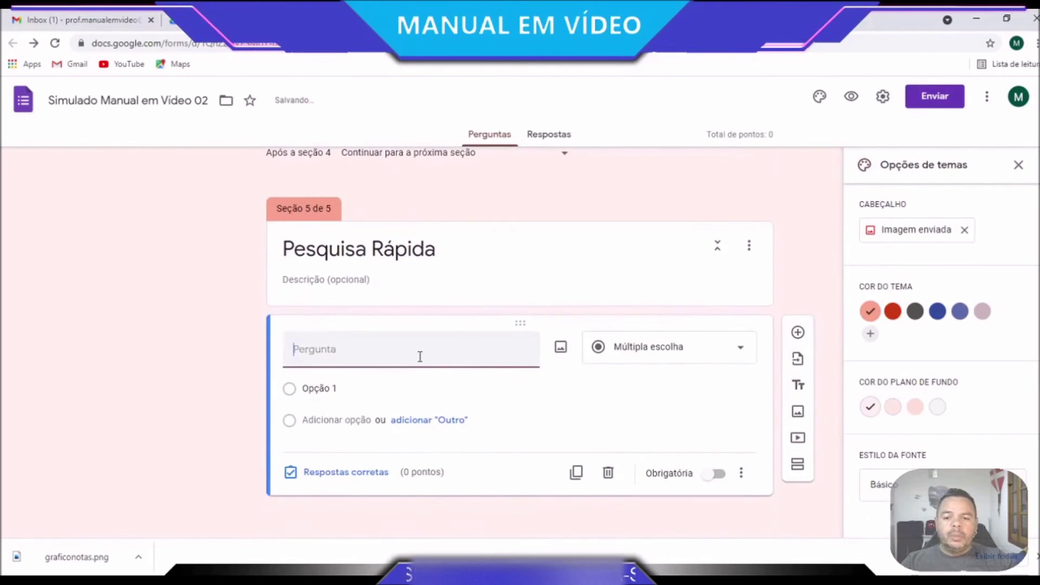
pyautogui.hotkey('ctrl', 'v')
pyautogui.click(697, 358)
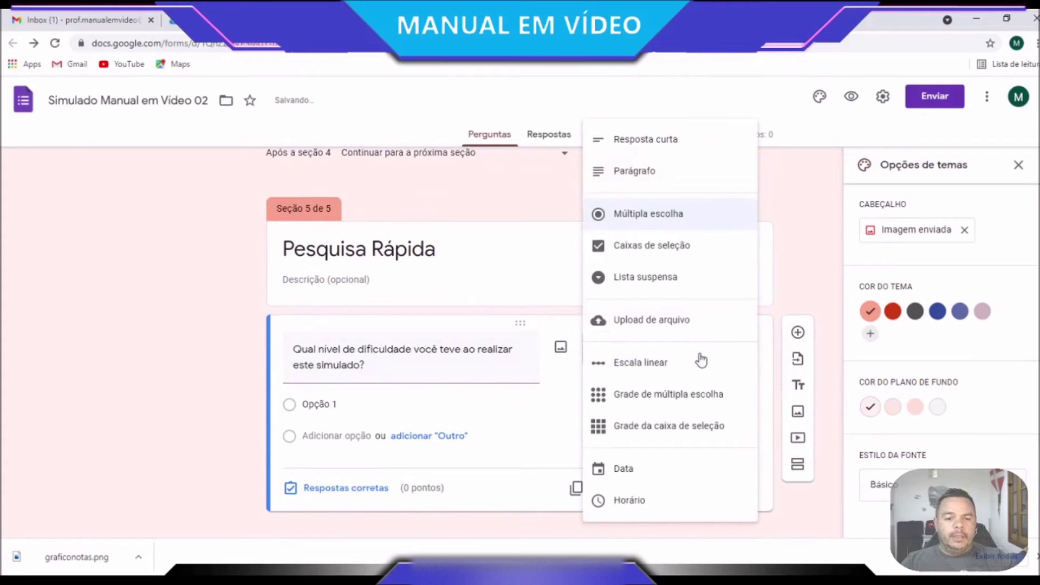
pyautogui.click(649, 364)
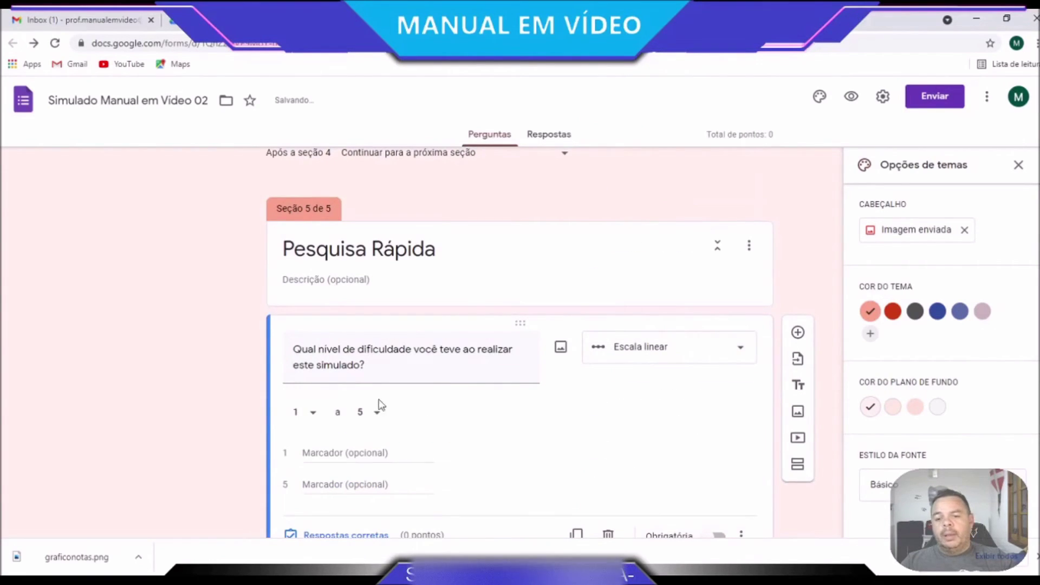
# Change the linear scale's upper bound from 5 to 10
pyautogui.click(374, 418)
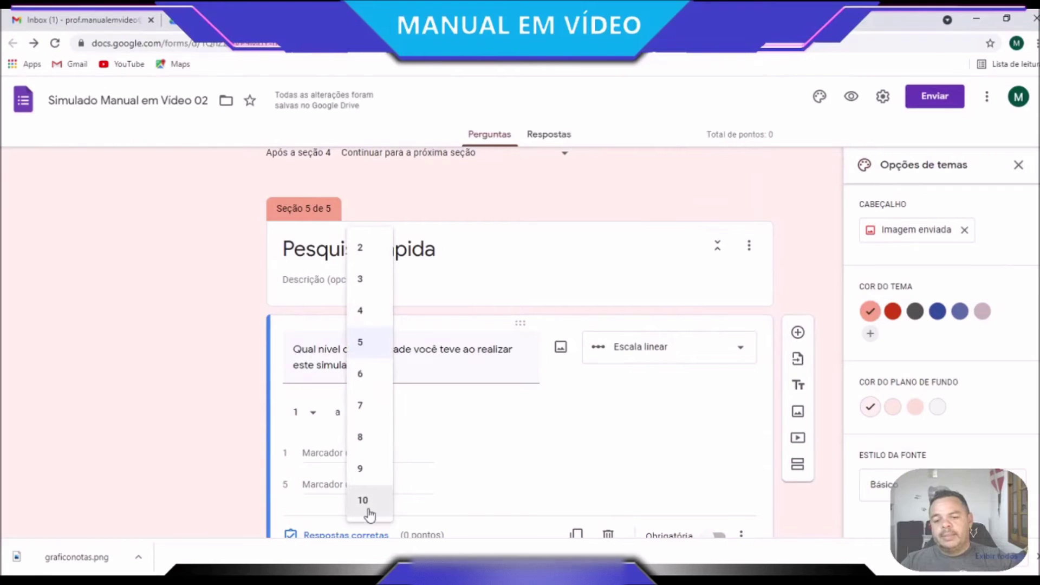
pyautogui.click(363, 468)
pyautogui.click(371, 418)
pyautogui.click(367, 456)
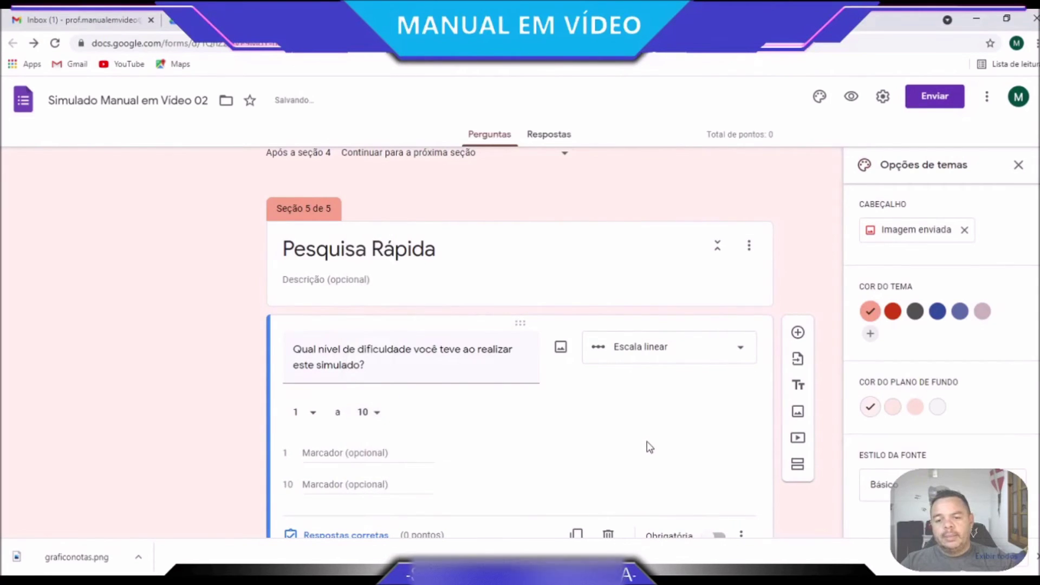
pyautogui.scroll(-1, 644, 445)
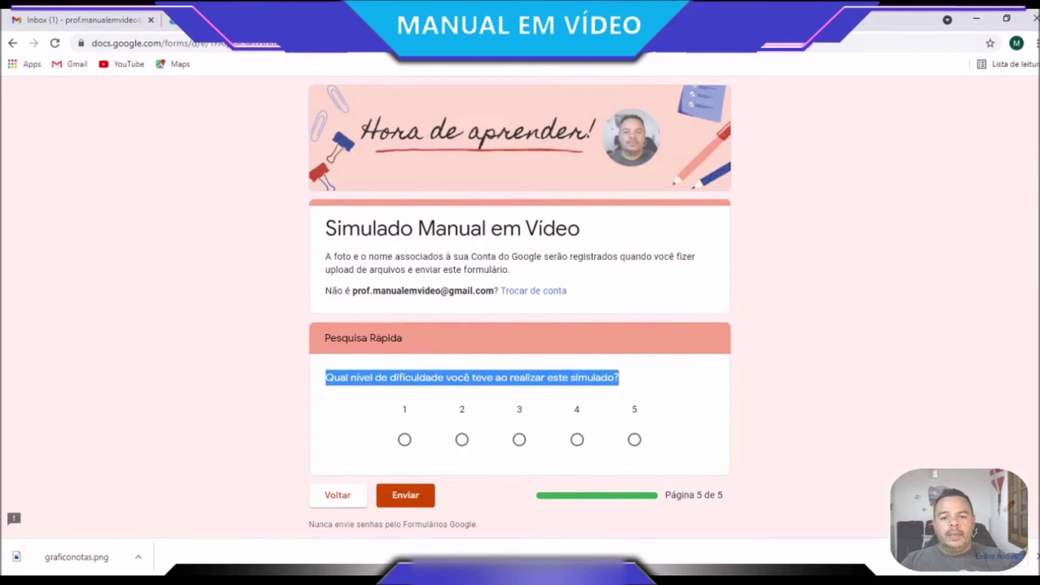
# Submit a test response rating difficulty 1 and select the confirmation message text
pyautogui.click(463, 441)
pyautogui.click(520, 441)
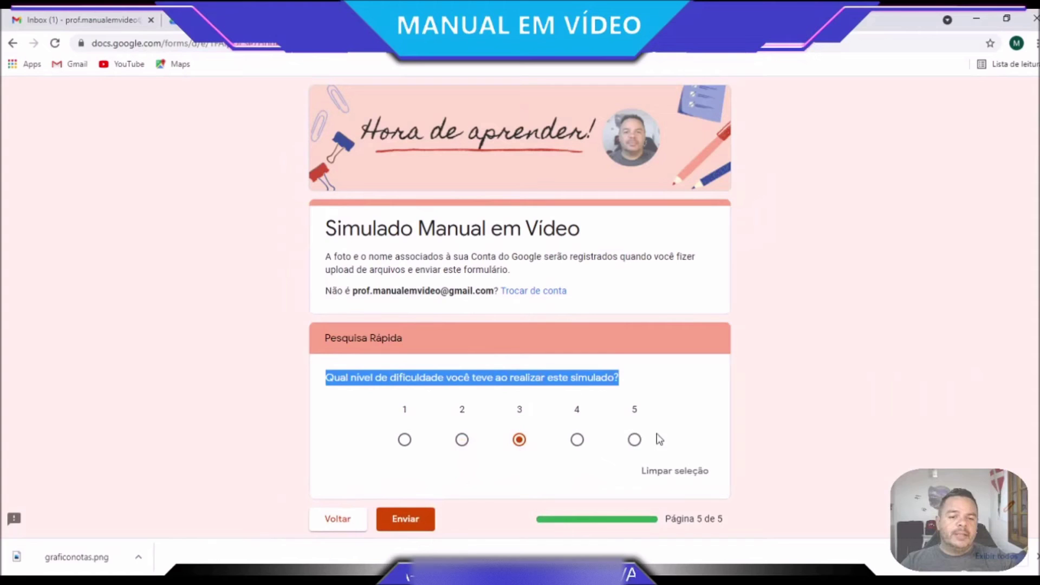
pyautogui.click(634, 441)
pyautogui.click(577, 440)
pyautogui.click(405, 440)
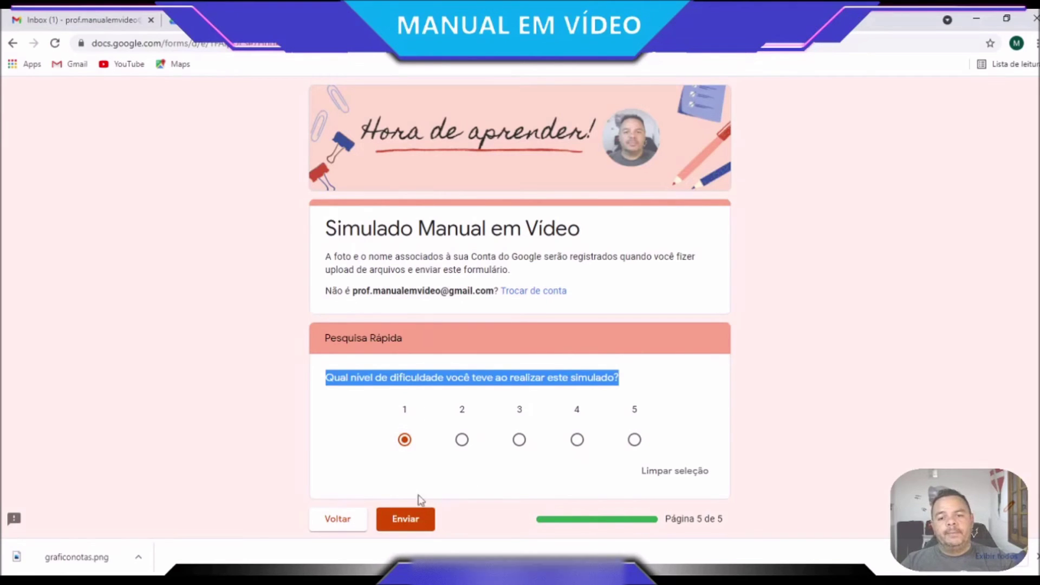
pyautogui.click(415, 518)
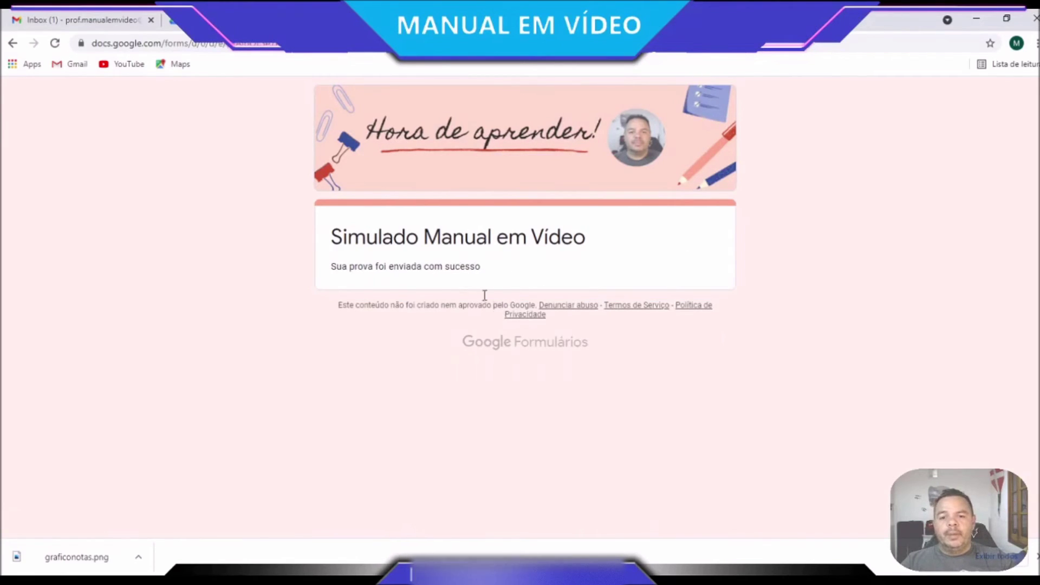
pyautogui.moveTo(484, 268); pyautogui.dragTo(334, 272)
pyautogui.hotkey('ctrl', 'c')
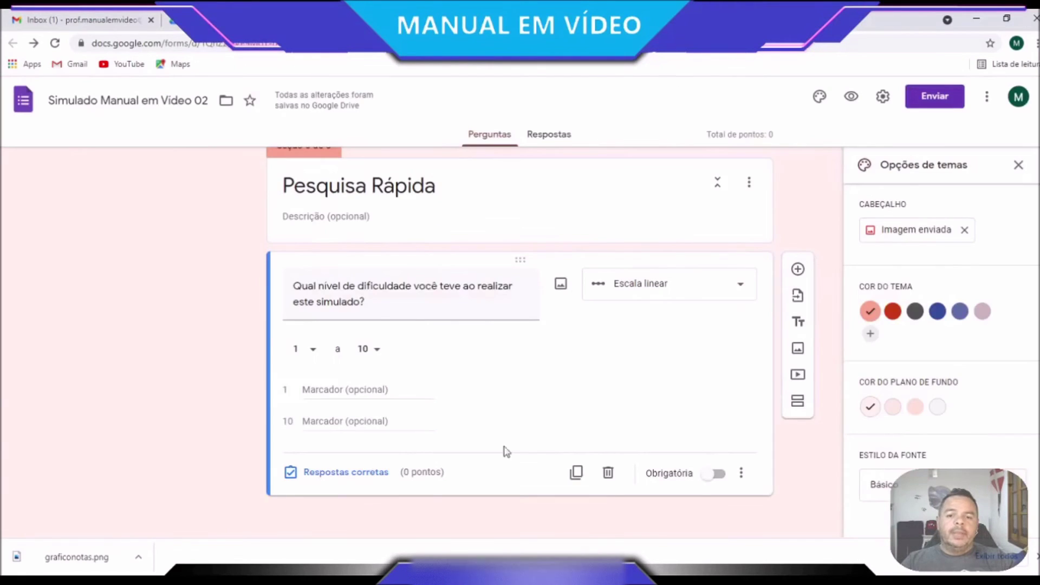
# Set the Apresentação confirmation message to 'Sua prova foi enviada com sucesso!! 02' and save
pyautogui.scroll(6, 589, 428)
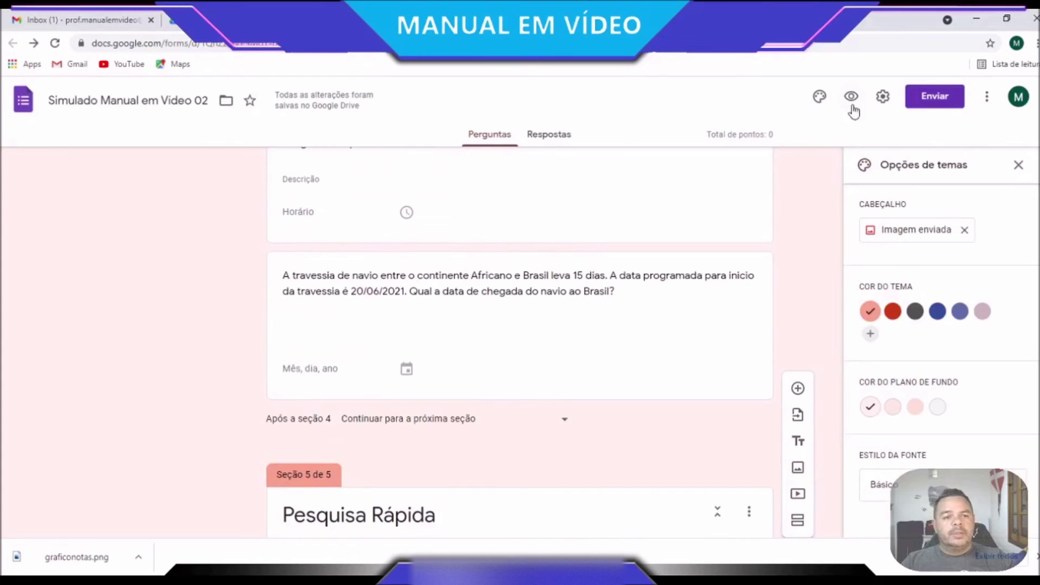
pyautogui.click(883, 97)
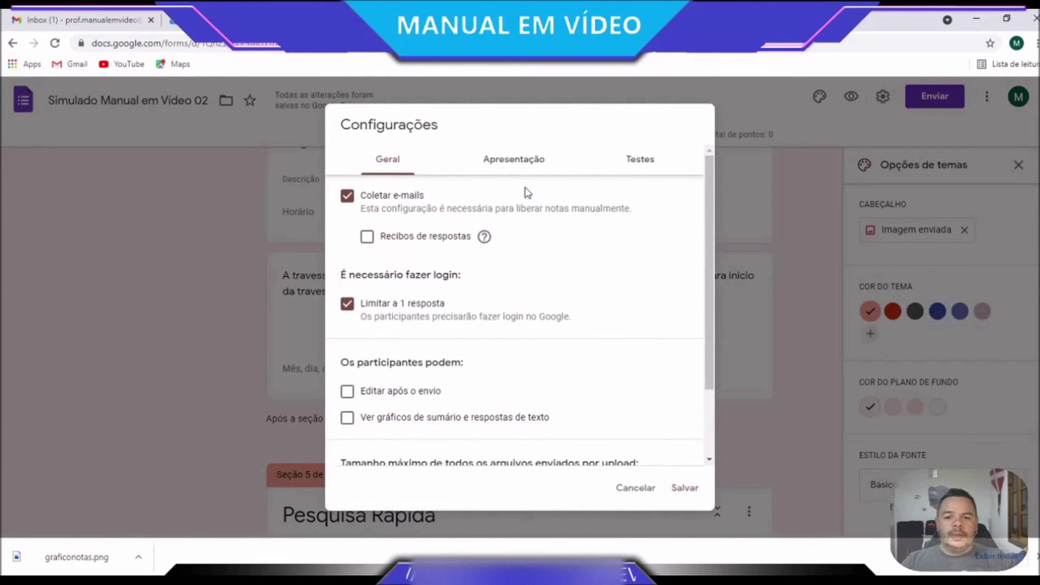
pyautogui.click(523, 165)
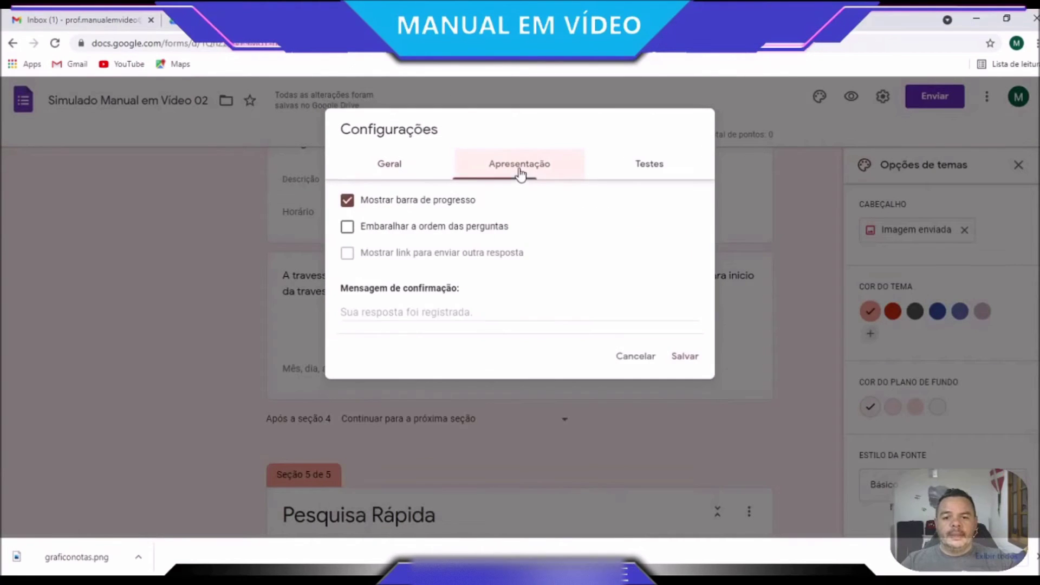
pyautogui.click(390, 312)
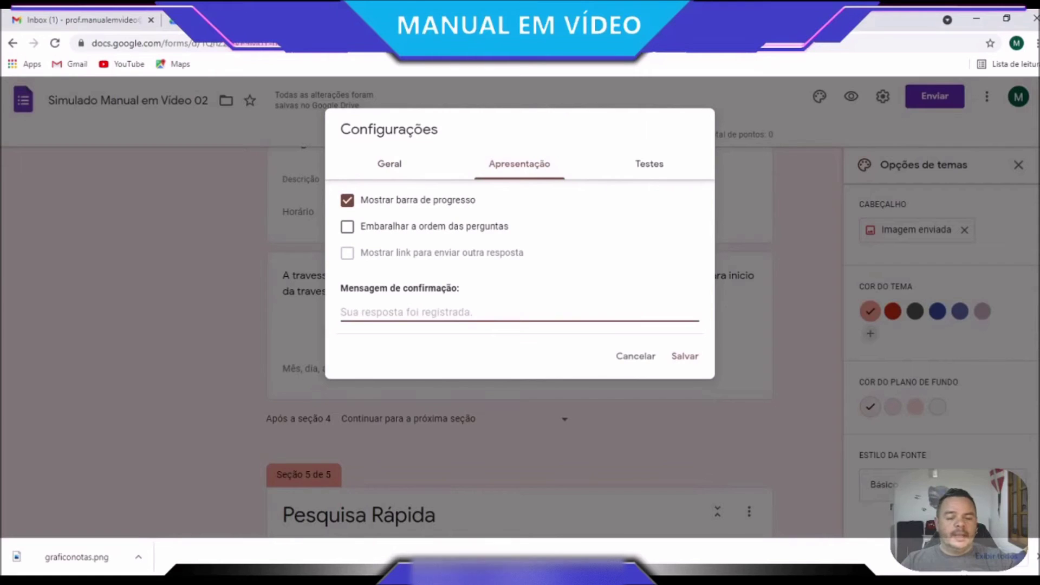
pyautogui.hotkey('ctrl', 'v')
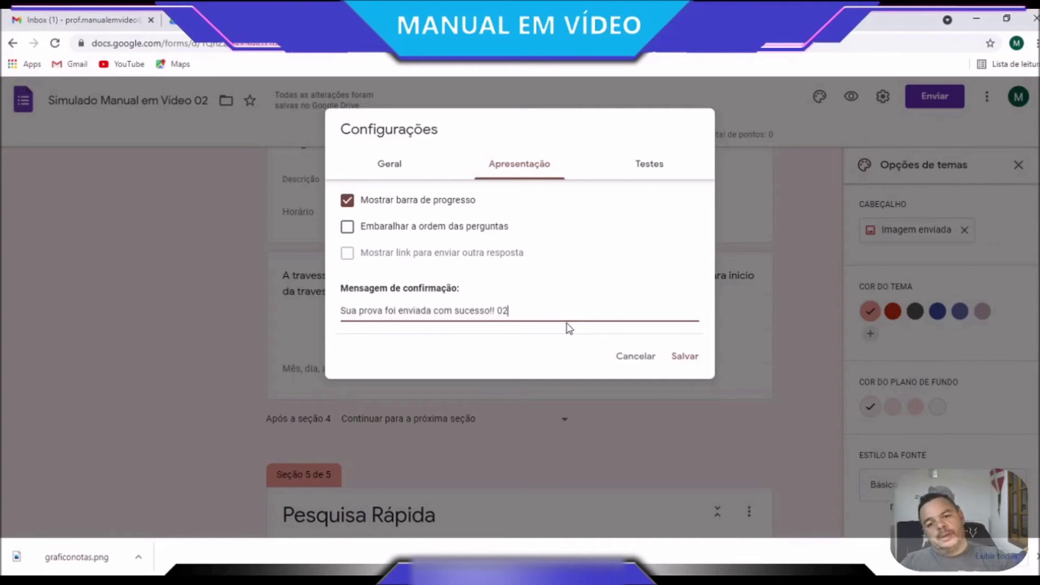
pyautogui.click(699, 358)
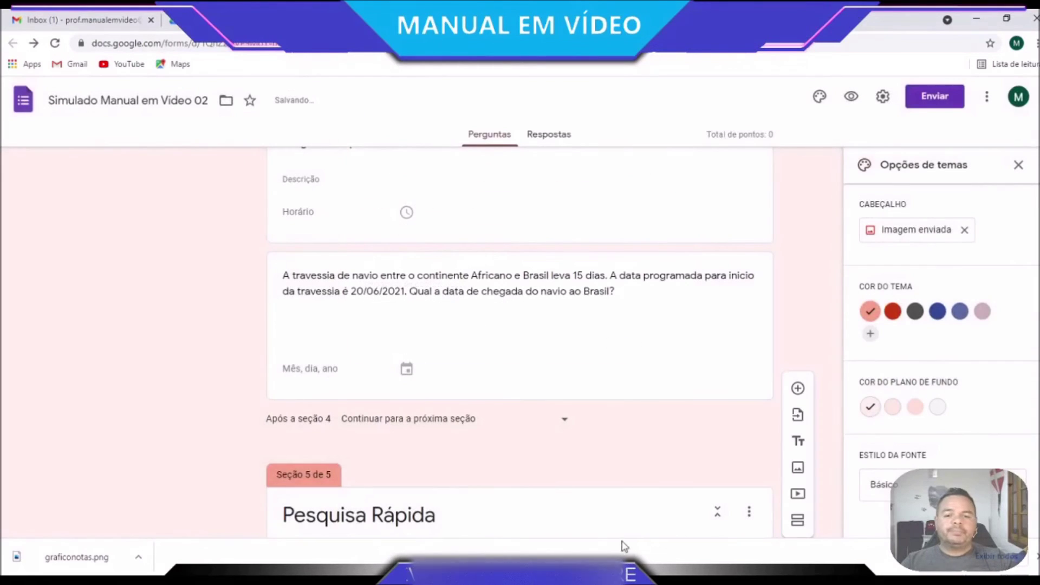
# Make the Nome do aluno question required
pyautogui.scroll(2, 557, 454)
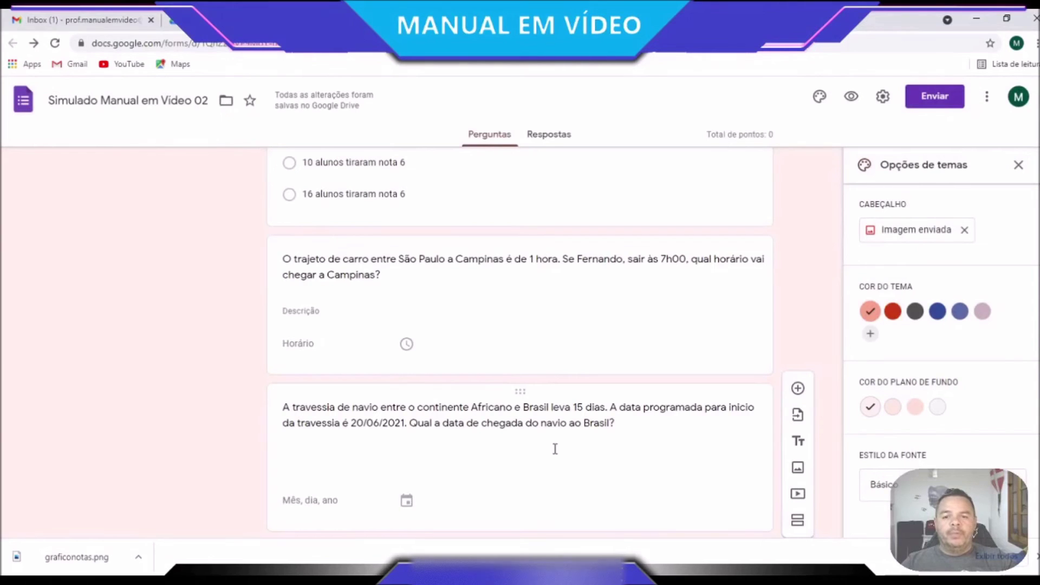
pyautogui.scroll(20, 553, 449)
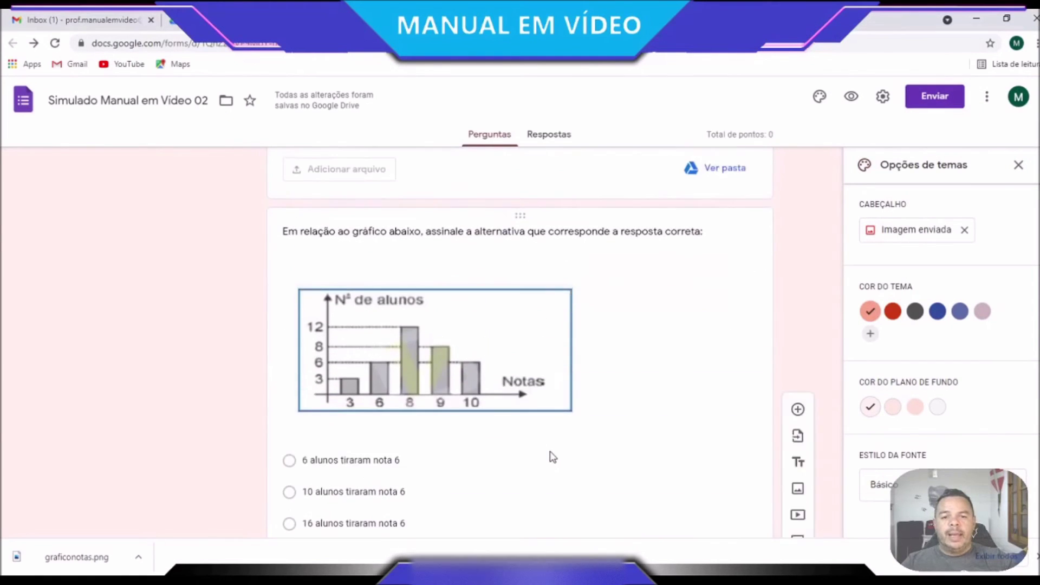
pyautogui.scroll(15, 551, 449)
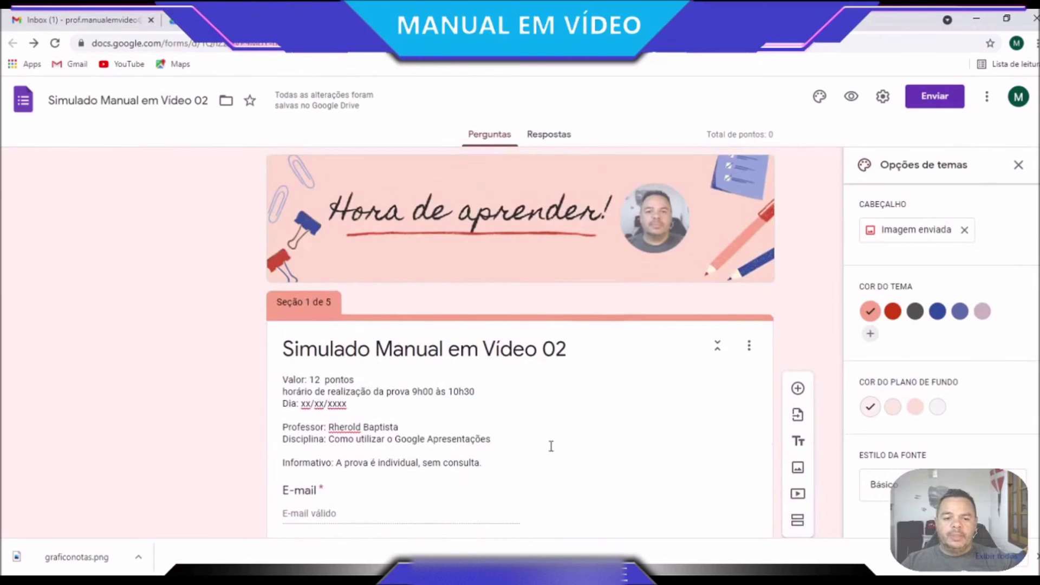
pyautogui.scroll(-3, 551, 446)
pyautogui.scroll(-2, 551, 451)
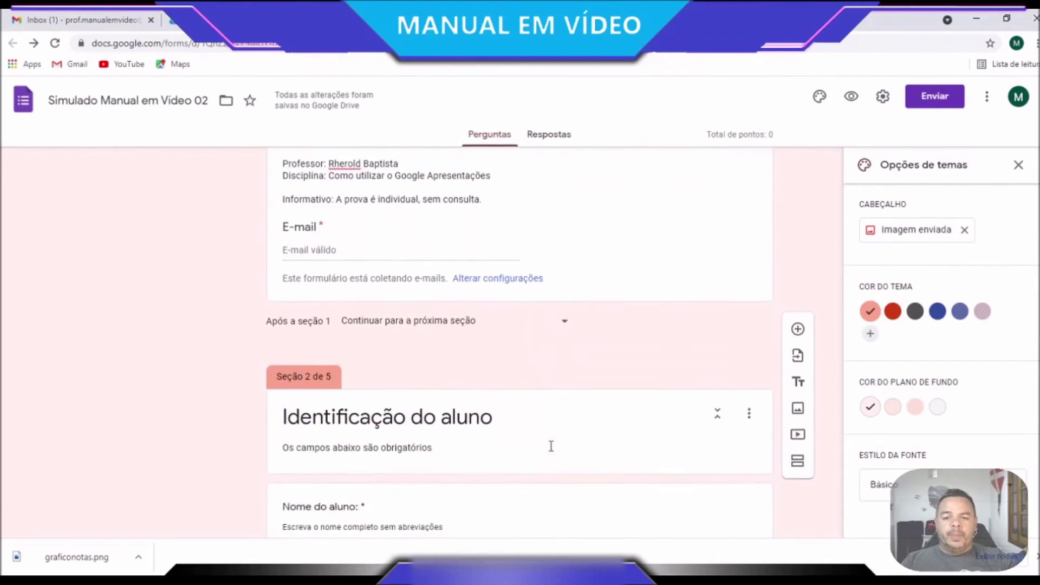
pyautogui.scroll(-2, 551, 451)
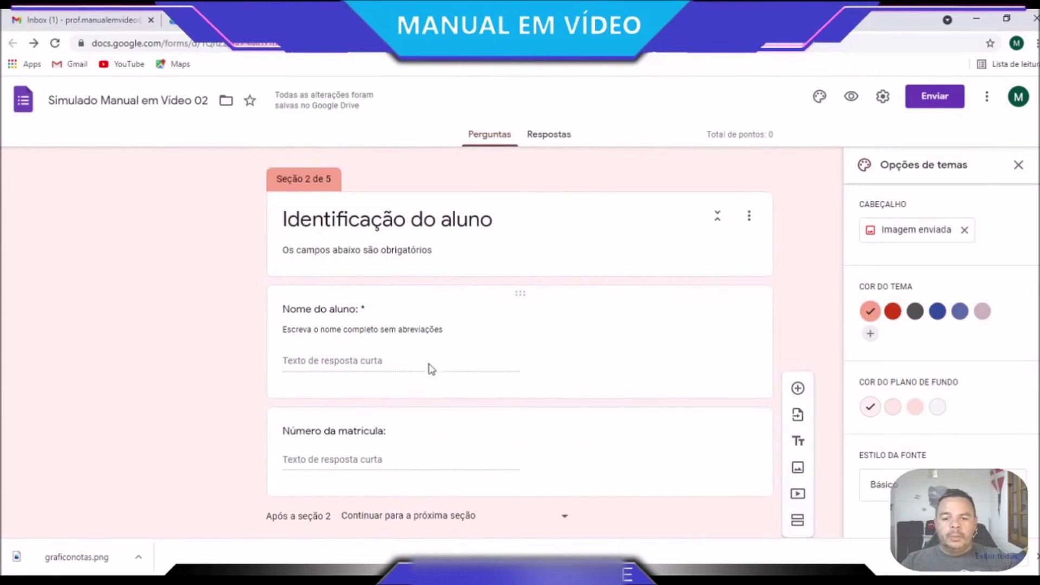
pyautogui.click(424, 360)
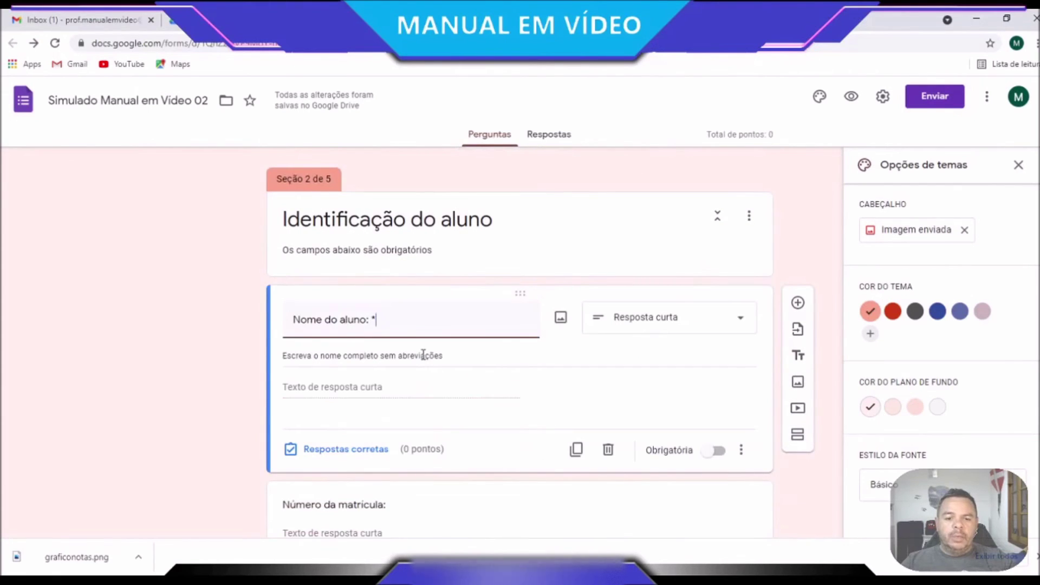
pyautogui.click(714, 451)
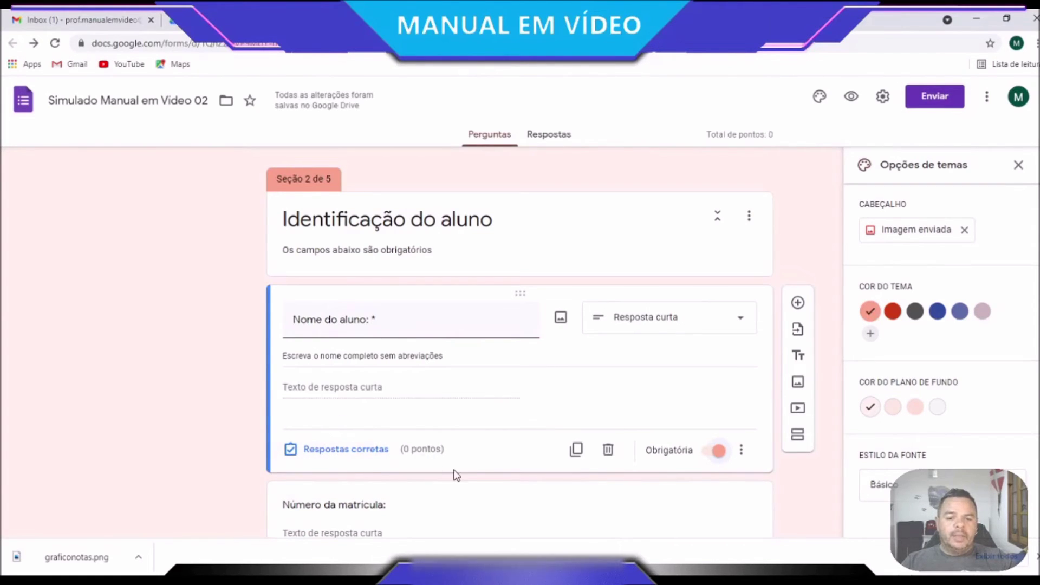
# Make the Número da matrícula question required
pyautogui.scroll(-4, 454, 469)
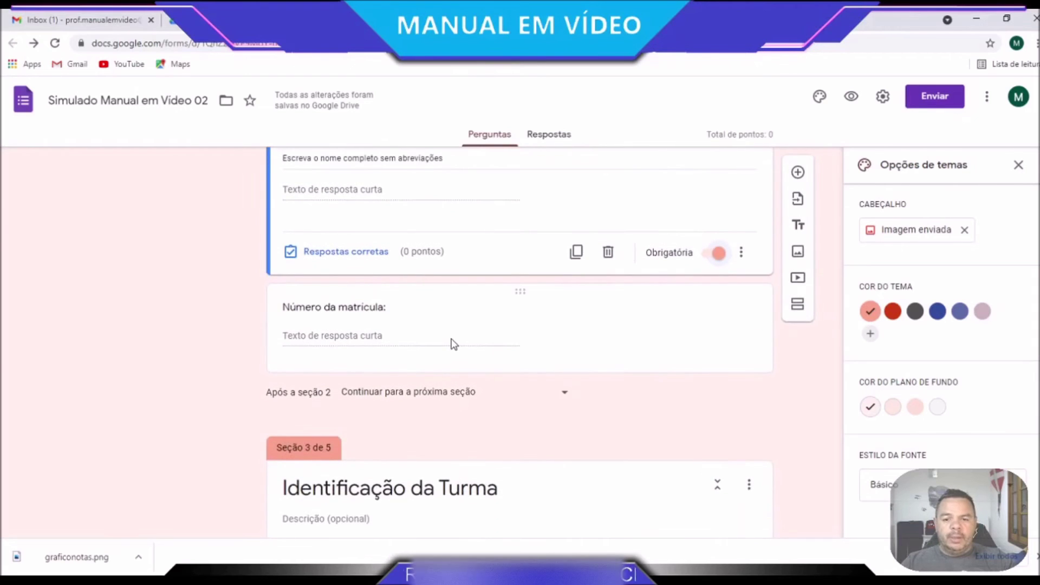
pyautogui.click(454, 345)
pyautogui.scroll(8, 556, 474)
pyautogui.scroll(-3, 477, 423)
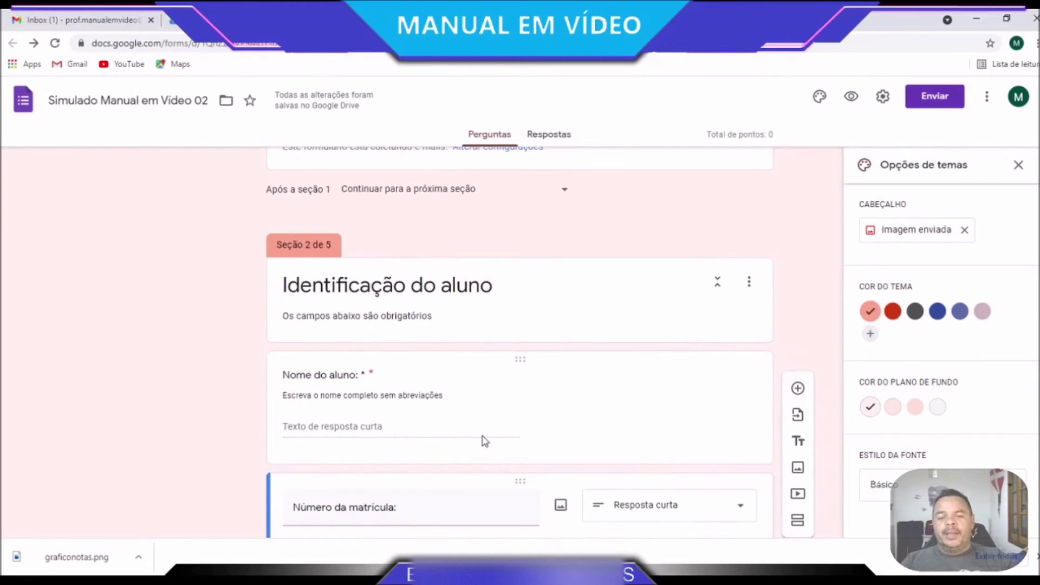
pyautogui.scroll(-3, 500, 446)
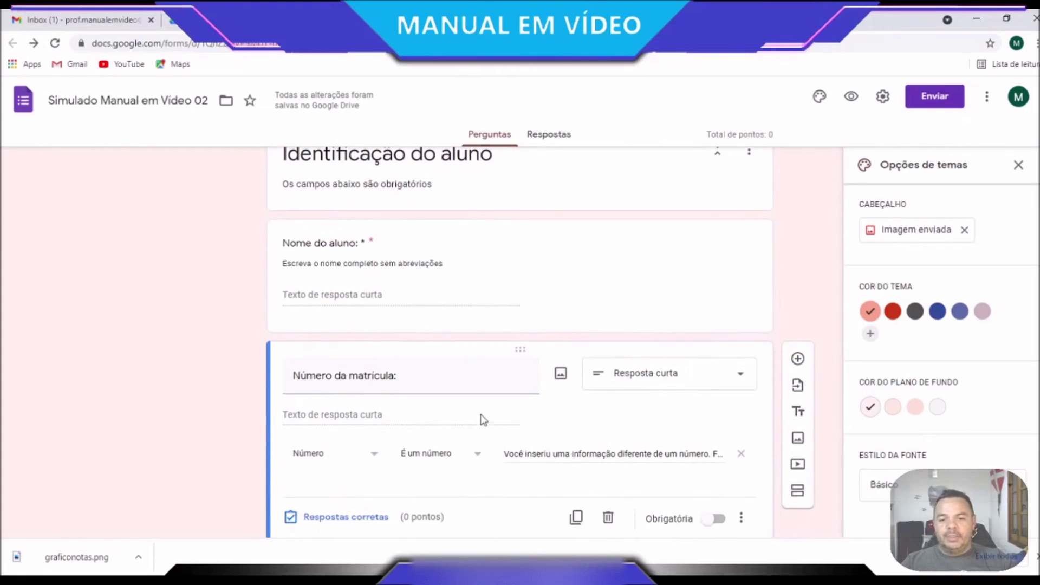
pyautogui.scroll(-1, 548, 481)
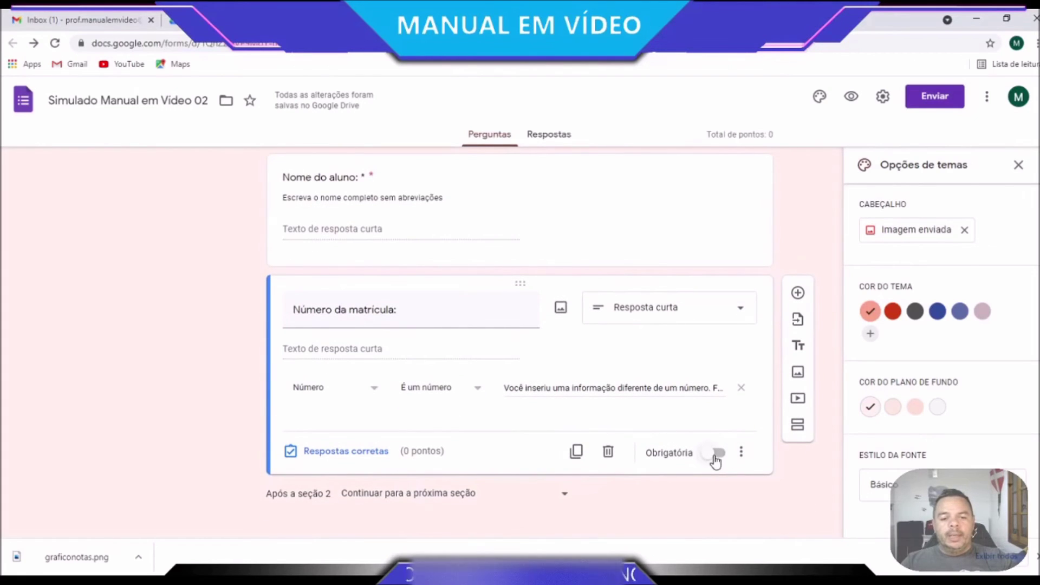
pyautogui.click(716, 460)
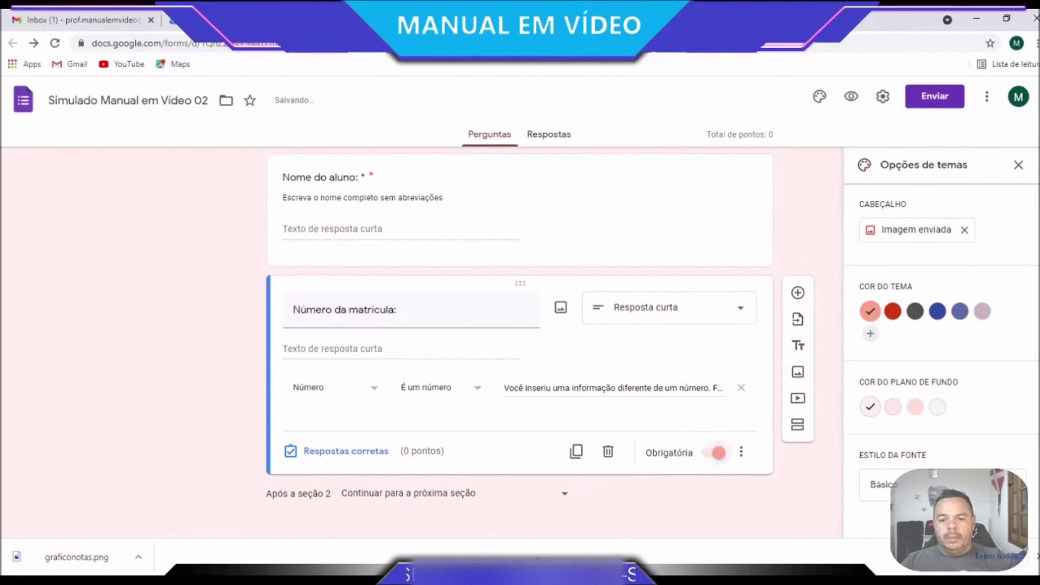
# Make the 'Qual é a sua turma?' question required
pyautogui.scroll(-5, 495, 412)
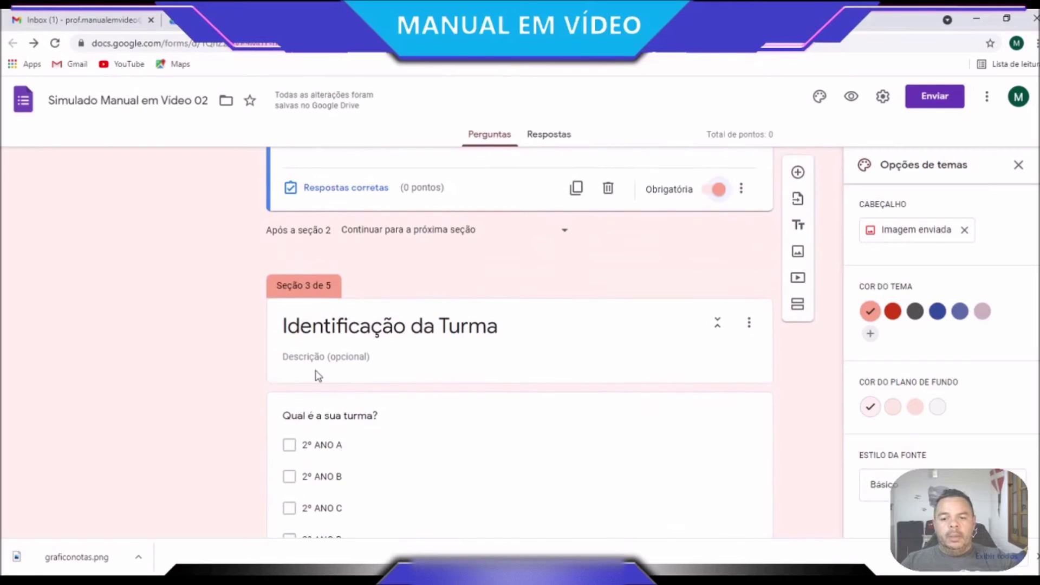
pyautogui.scroll(-4, 466, 355)
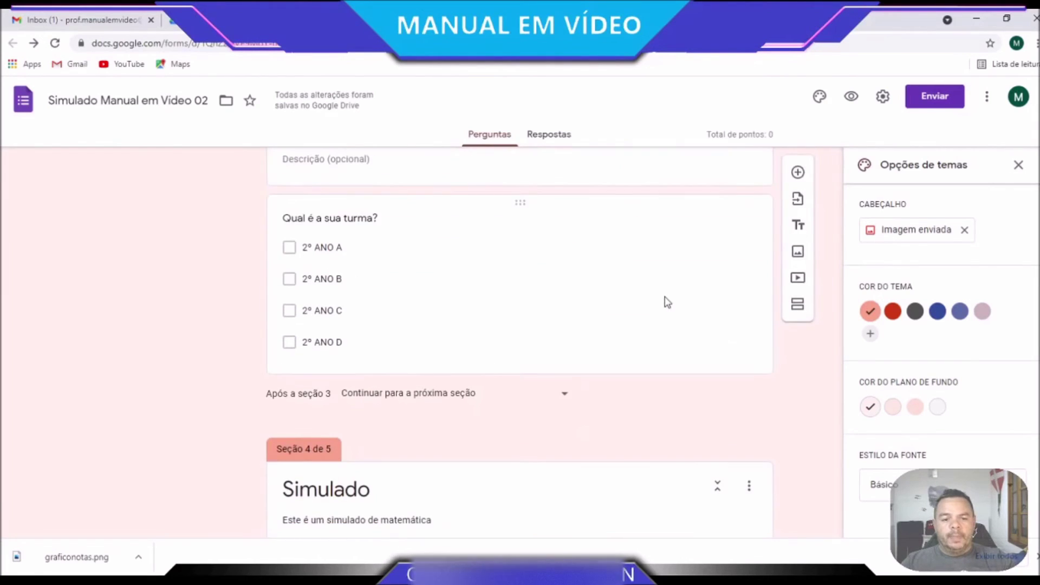
pyautogui.click(715, 359)
pyautogui.click(714, 353)
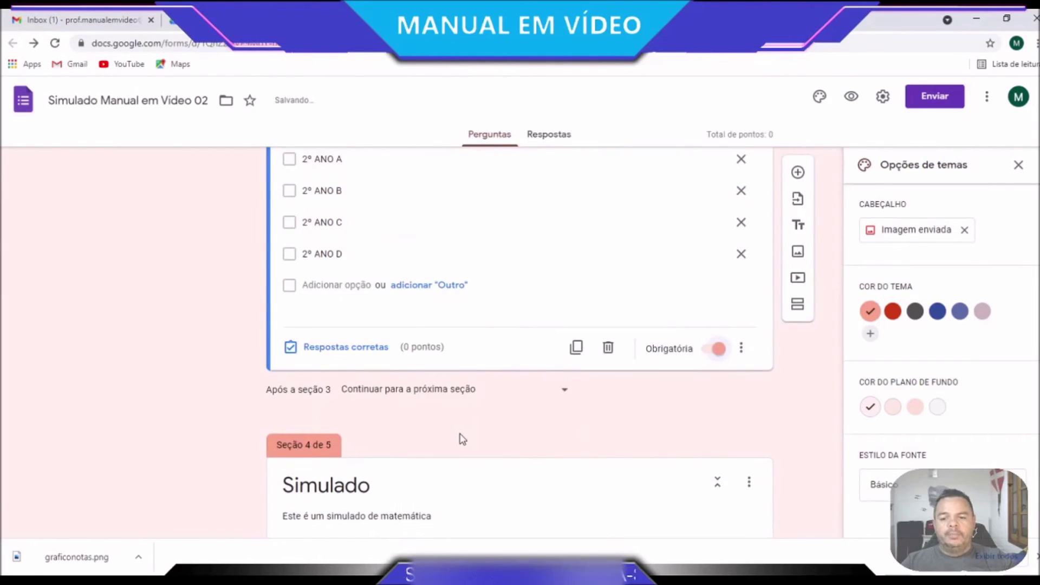
# In the 20 + 9 answer key, mark 29 correct and set its value to 1 point
pyautogui.scroll(-3, 462, 439)
pyautogui.scroll(-1, 325, 484)
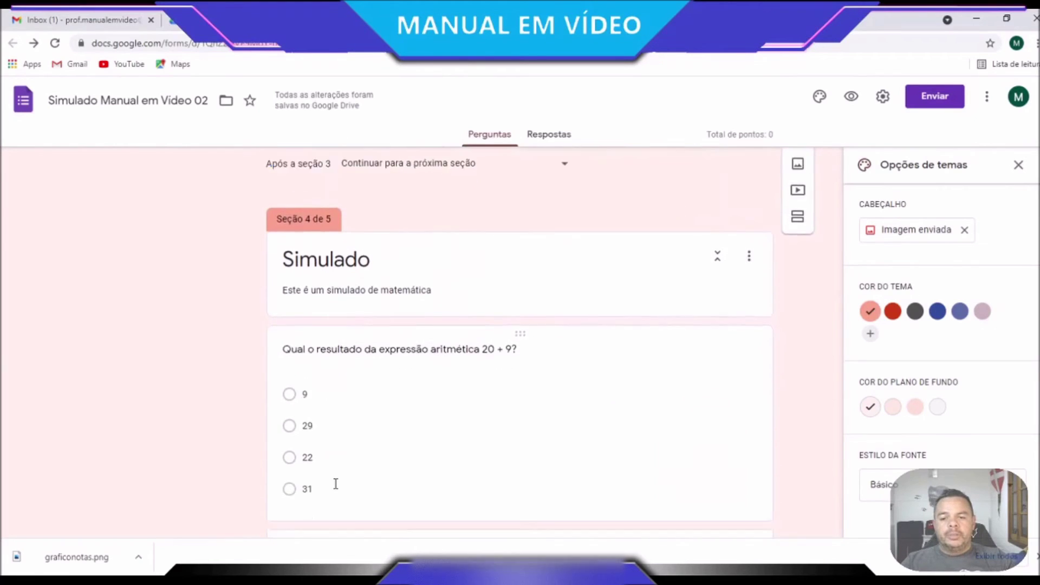
pyautogui.scroll(-1, 335, 484)
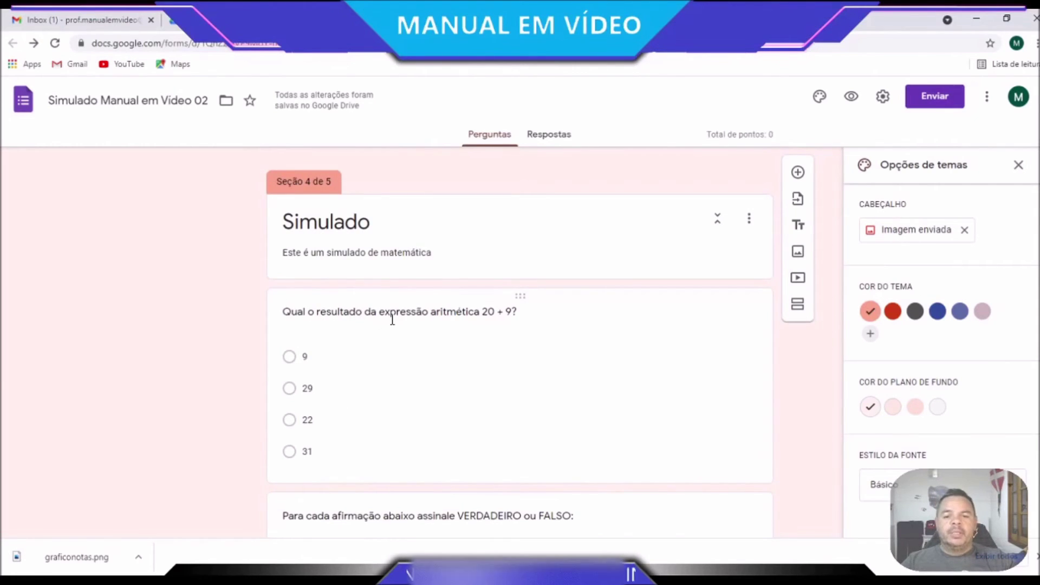
pyautogui.click(323, 386)
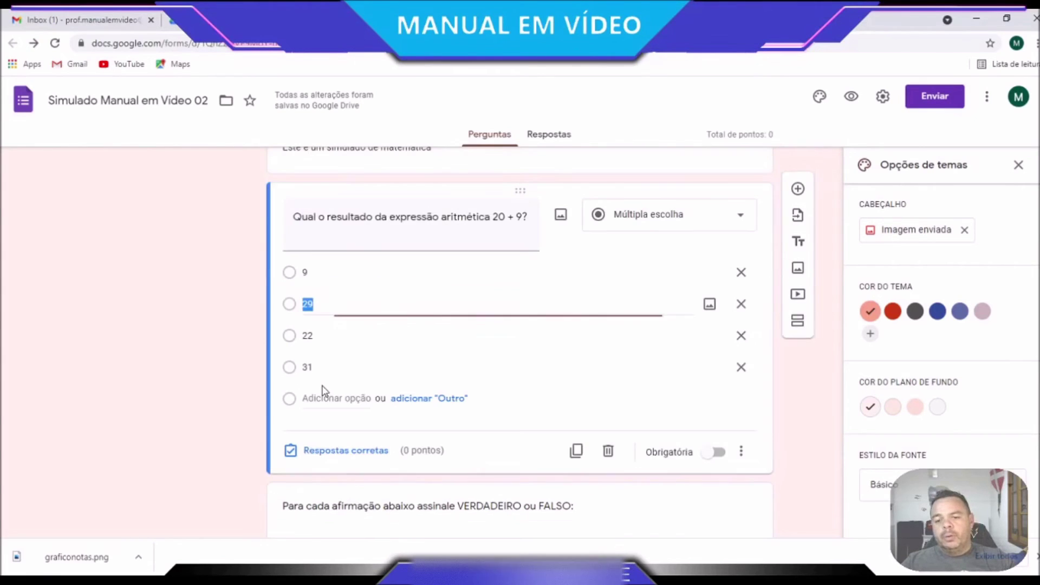
pyautogui.click(347, 451)
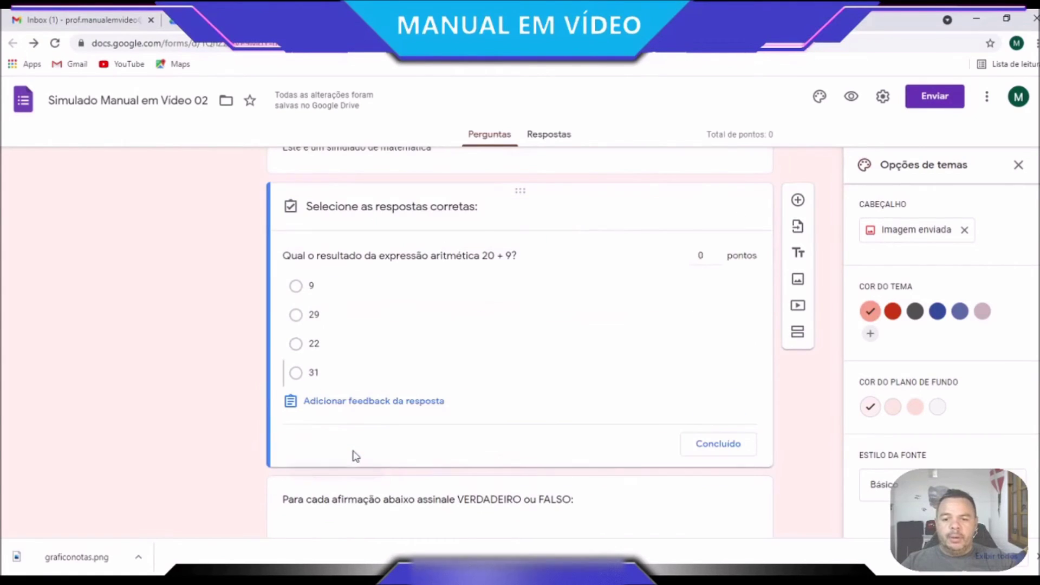
pyautogui.click(296, 314)
pyautogui.click(717, 252)
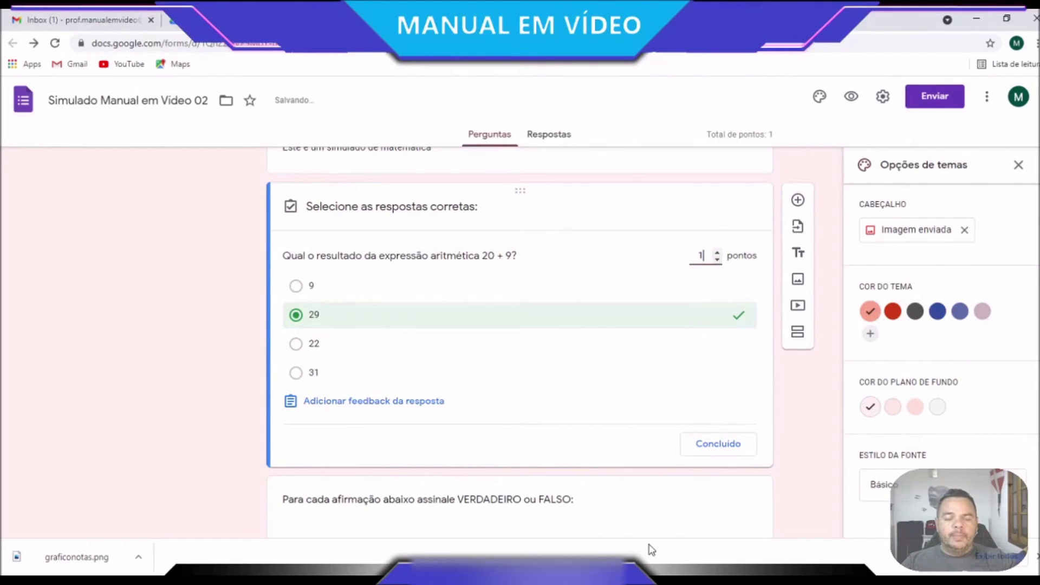
pyautogui.click(717, 259)
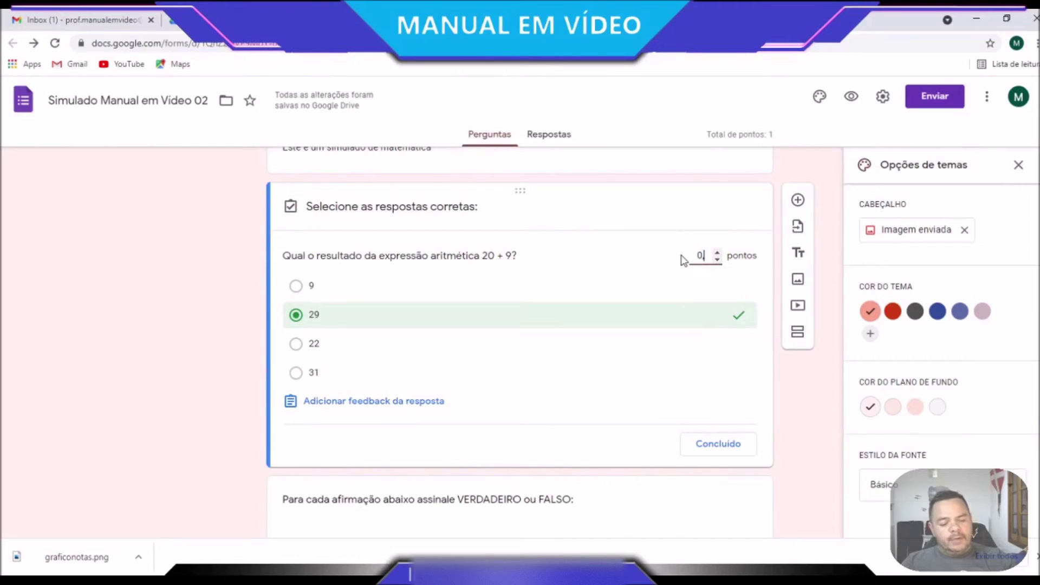
pyautogui.press('BackSpace')
pyautogui.write('1')
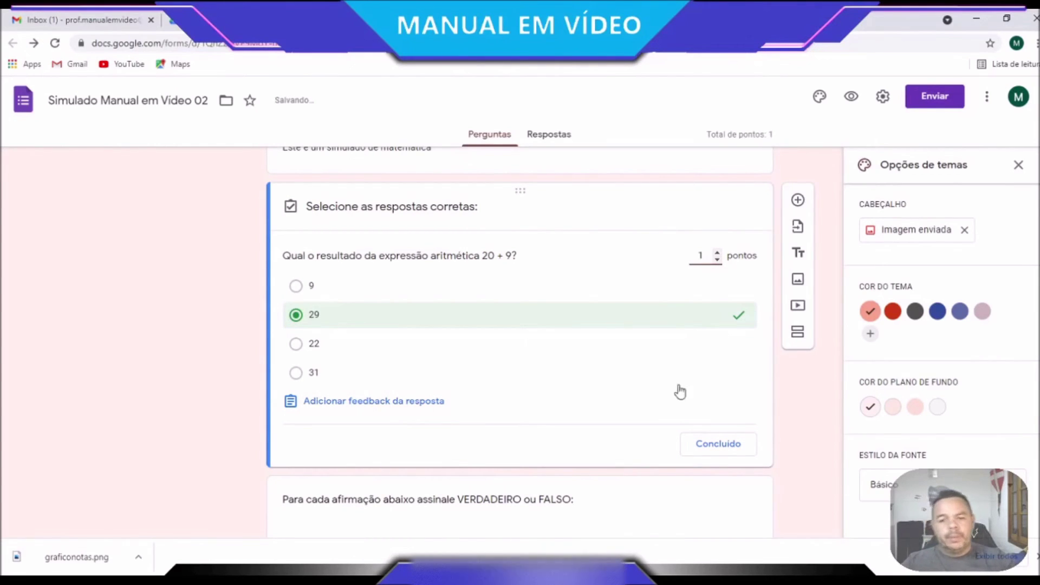
pyautogui.click(714, 453)
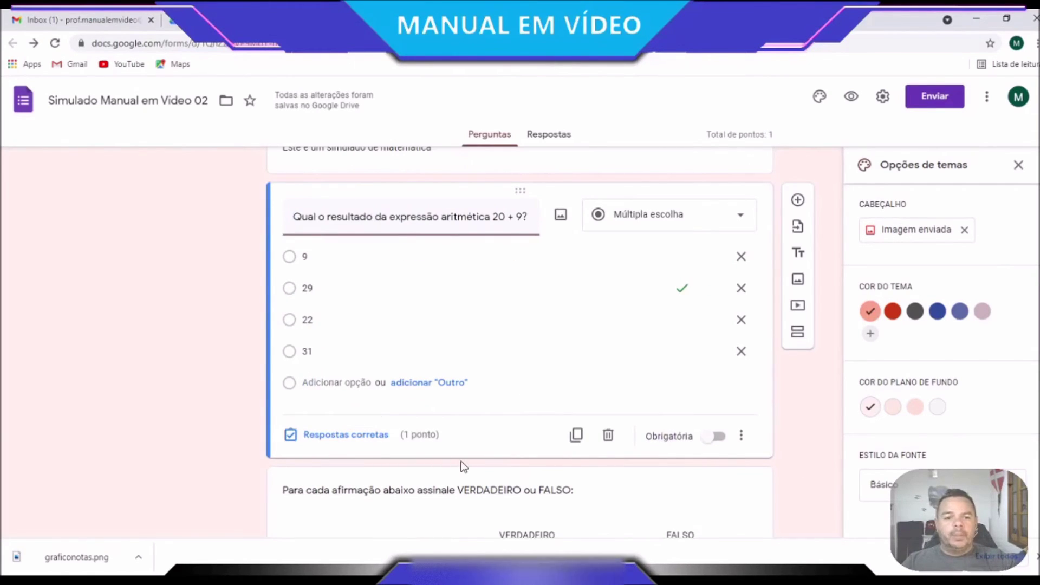
pyautogui.scroll(-4, 463, 466)
pyautogui.scroll(-1, 463, 466)
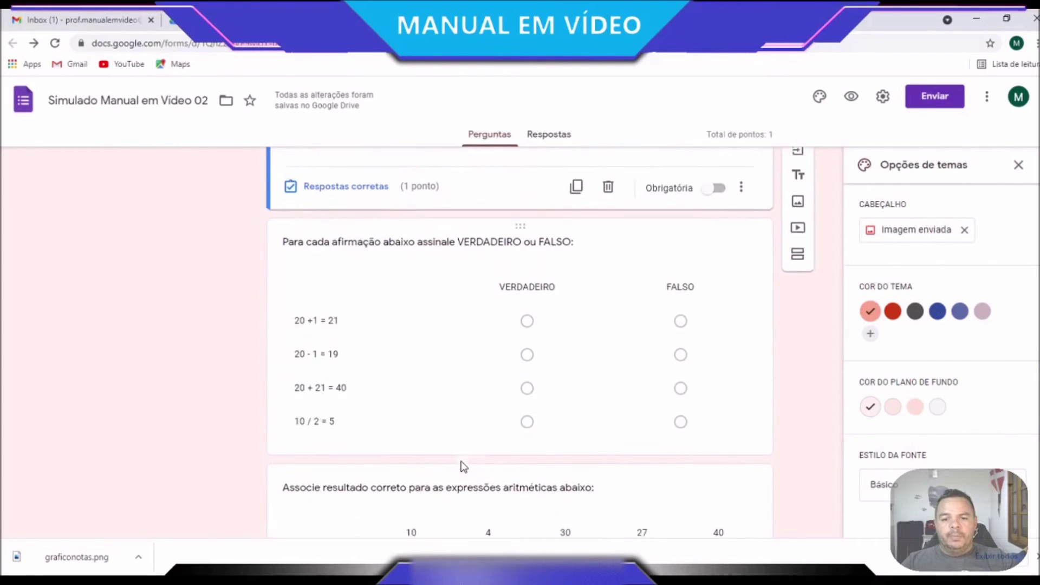
# In the true/false grid key, mark 20 +1 = 21 and 20 - 1 = 19 true, 1 point each
pyautogui.click(428, 436)
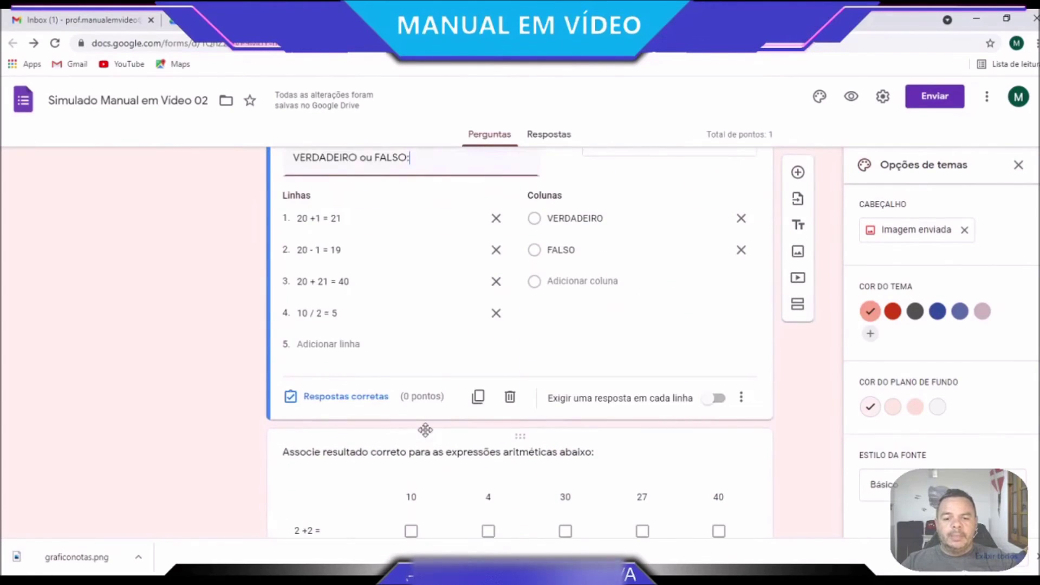
pyautogui.click(362, 399)
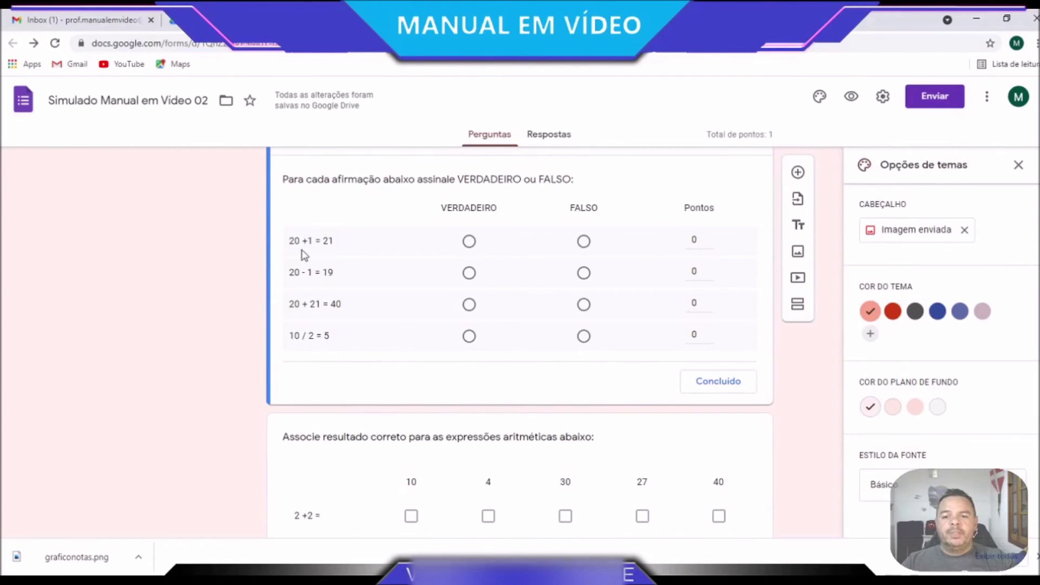
pyautogui.click(470, 241)
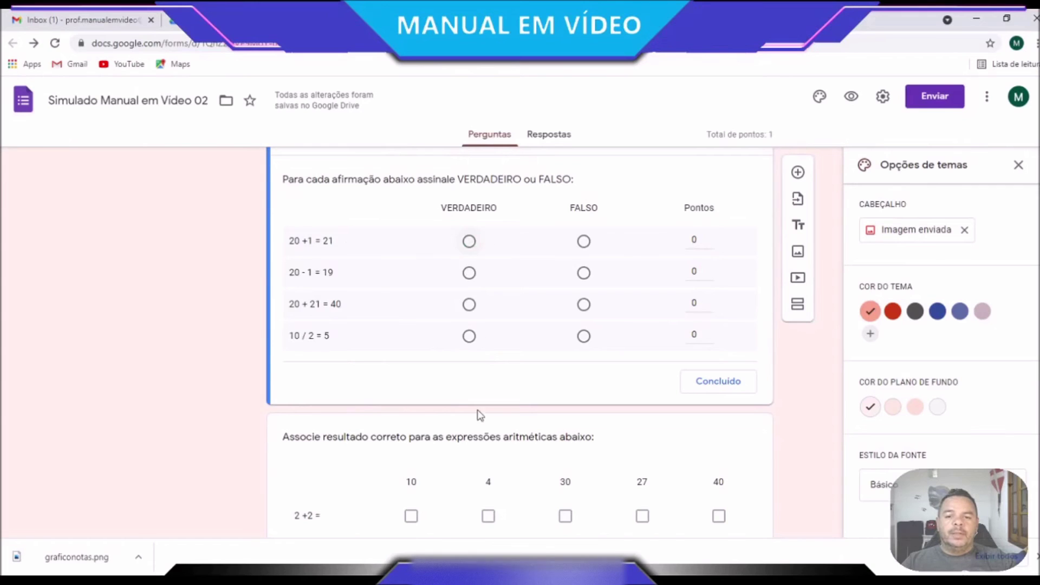
pyautogui.write('1')
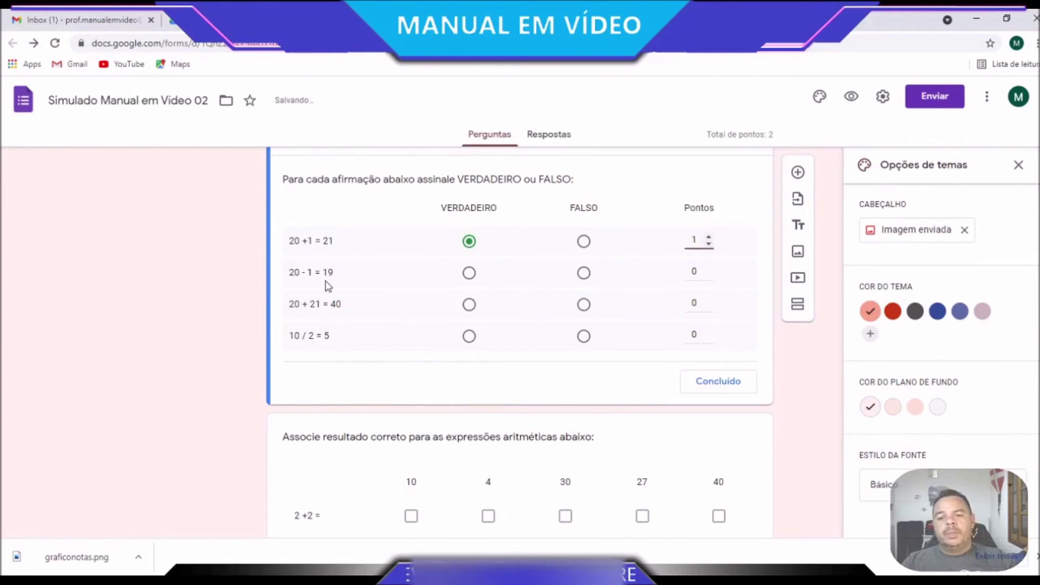
pyautogui.click(469, 273)
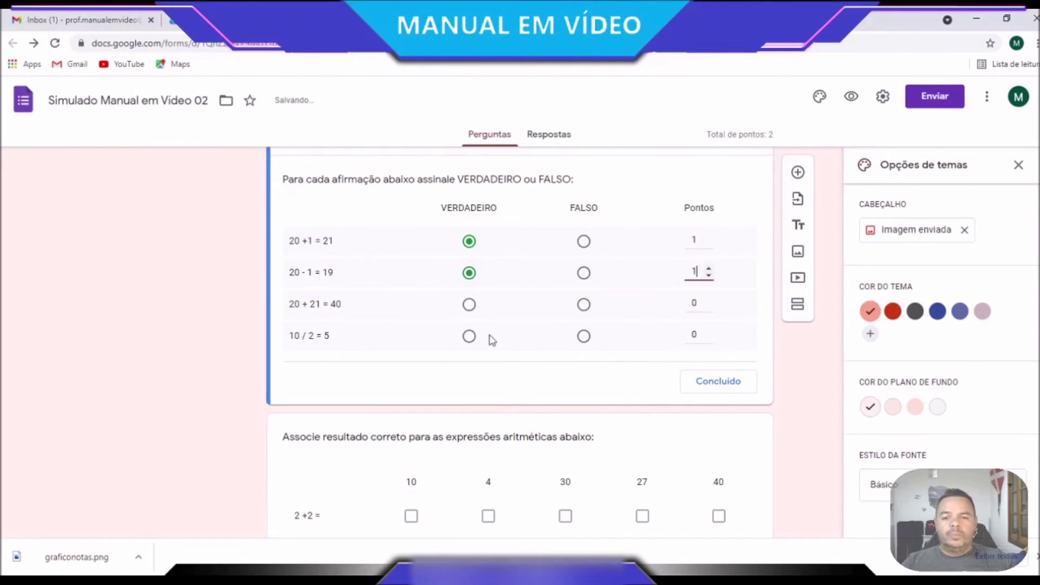
pyautogui.write('1')
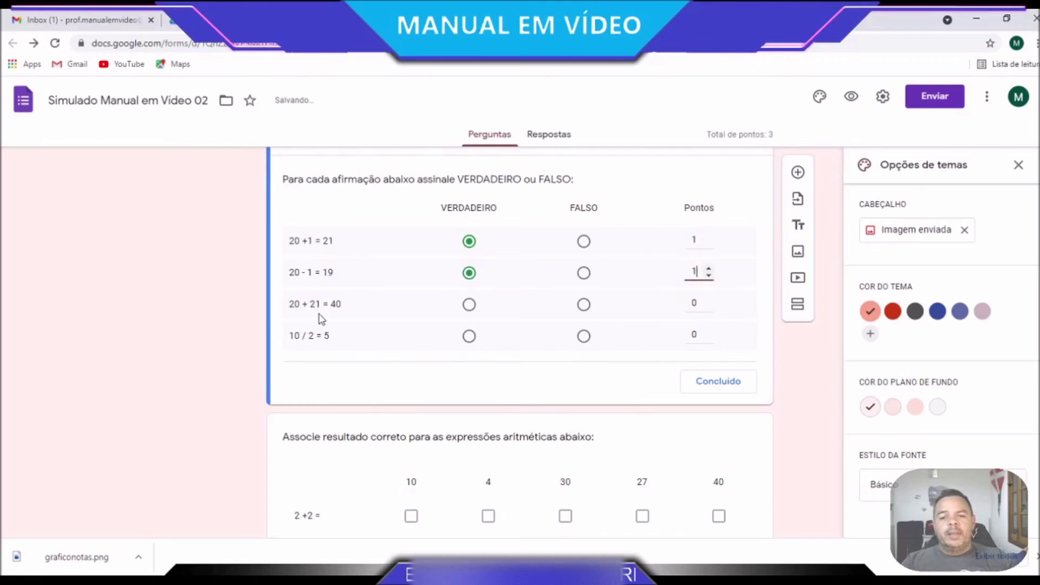
# Mark 20 + 21 = 40 false and 10 / 2 = 5 true, 1 point each, and finish the key
pyautogui.click(584, 305)
pyautogui.doubleClick(694, 303)
pyautogui.write('1')
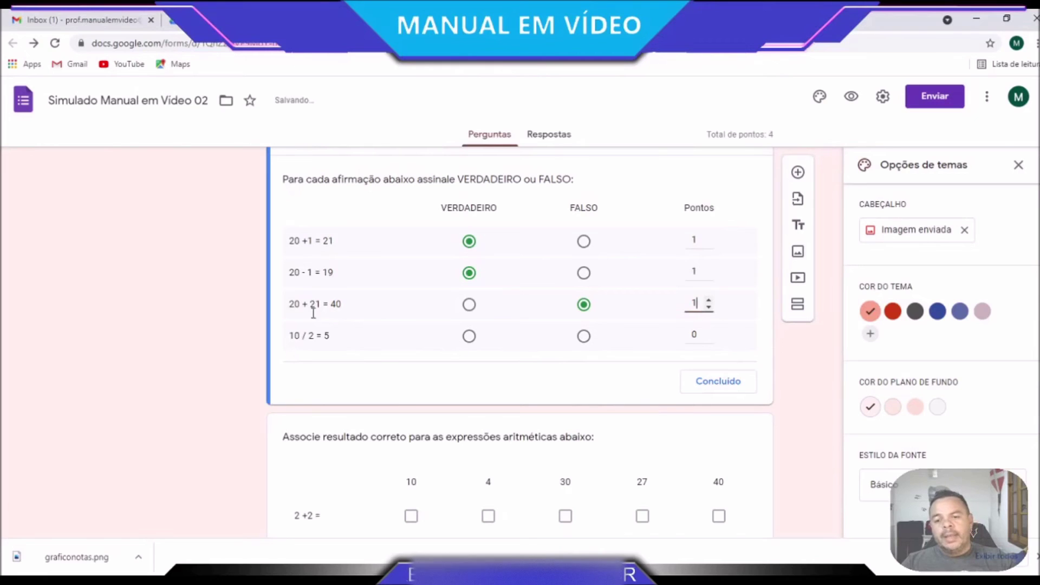
pyautogui.click(469, 337)
pyautogui.doubleClick(696, 334)
pyautogui.write('1')
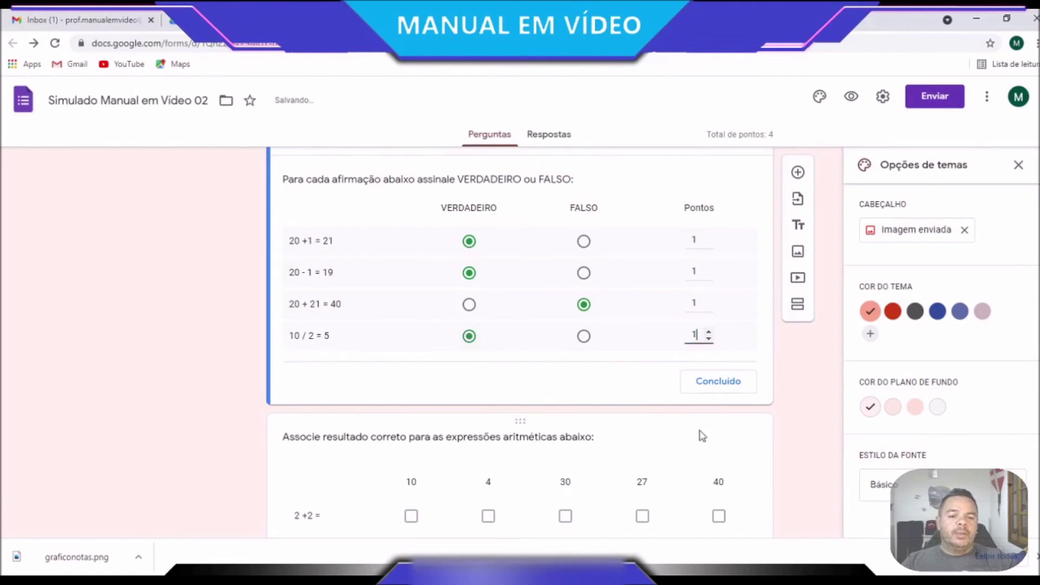
pyautogui.click(725, 383)
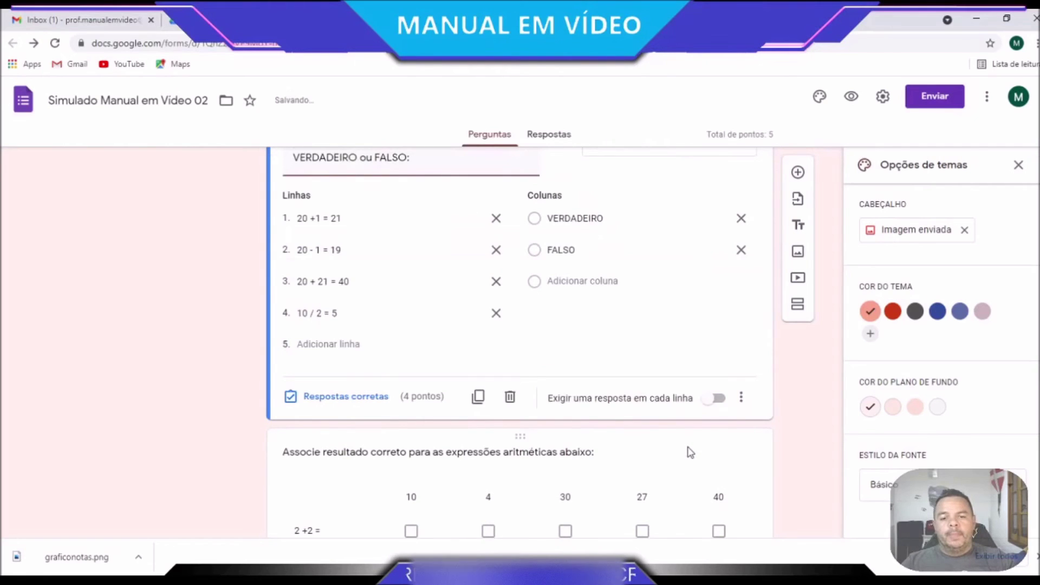
pyautogui.click(349, 399)
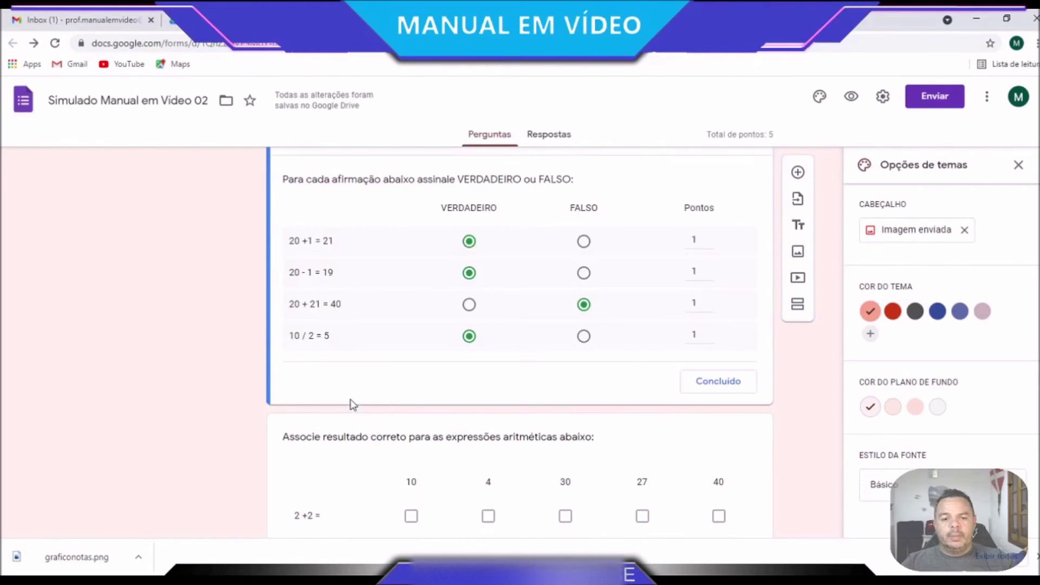
pyautogui.click(721, 385)
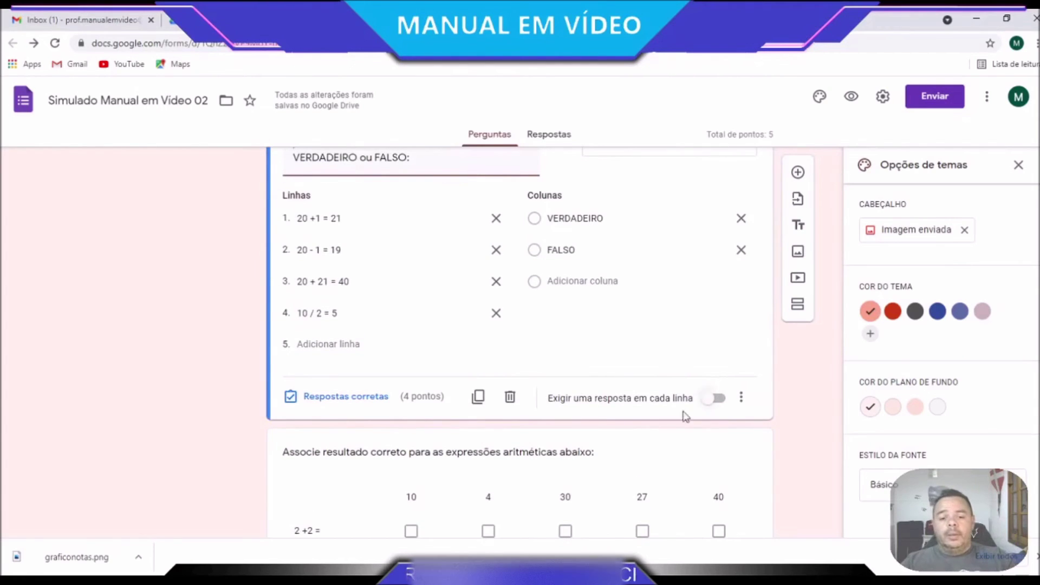
pyautogui.scroll(-3, 678, 412)
pyautogui.scroll(-2, 382, 303)
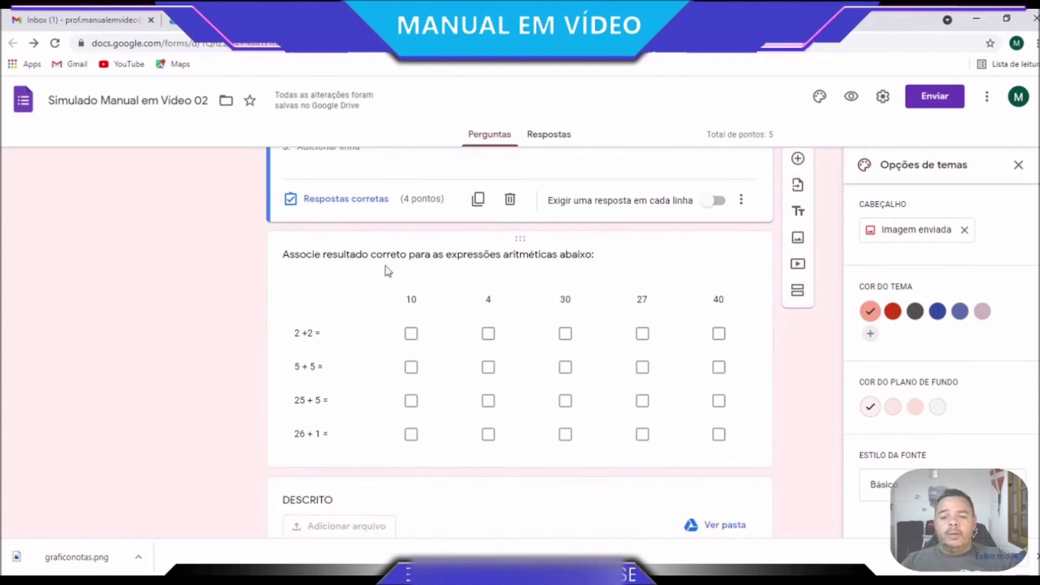
# In the matching grid key, pair 2 +2 with 4 (1 point) and 5 + 5 with 10
pyautogui.click(367, 458)
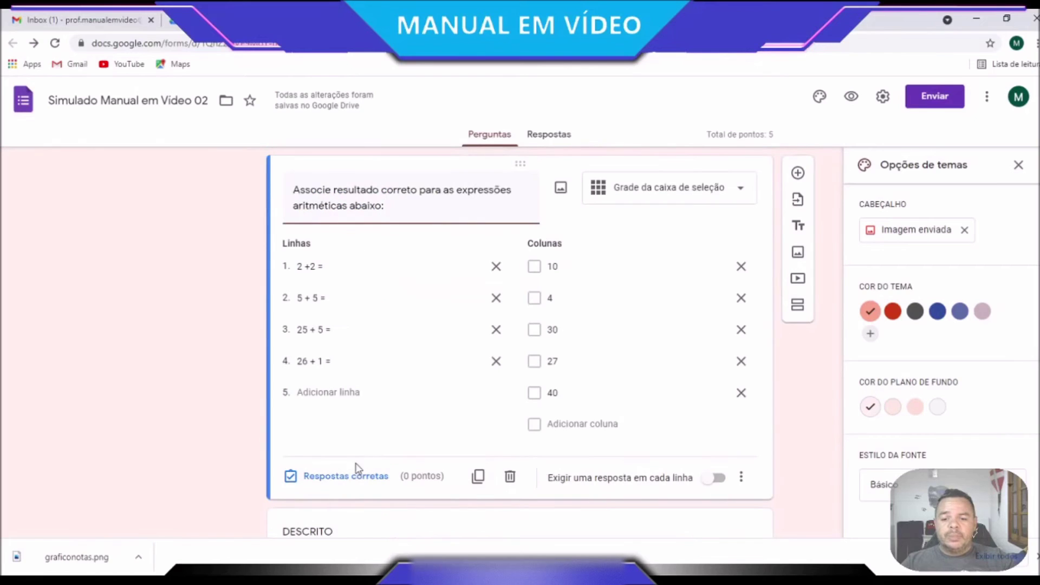
pyautogui.click(347, 476)
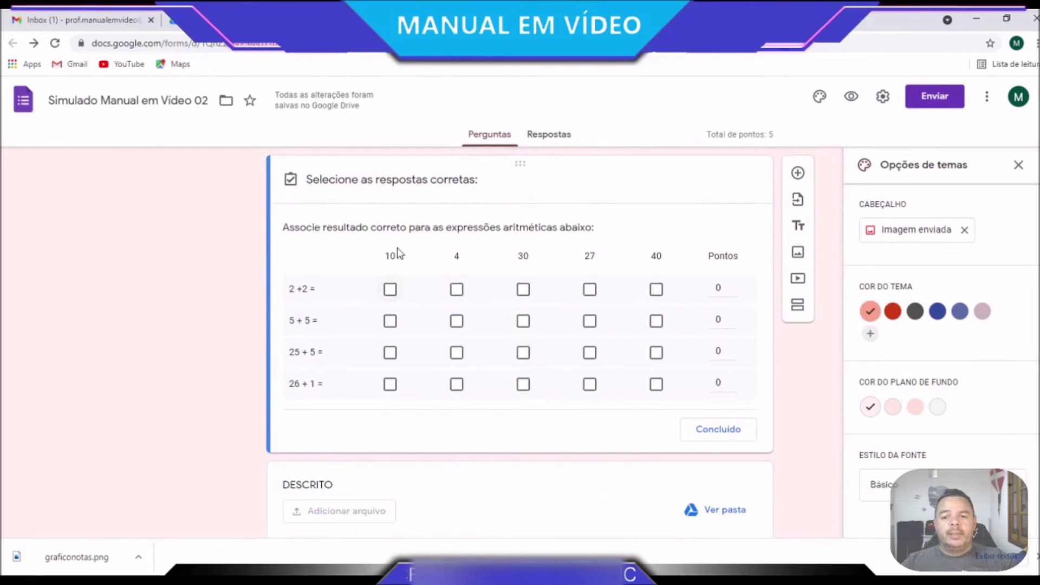
pyautogui.click(391, 291)
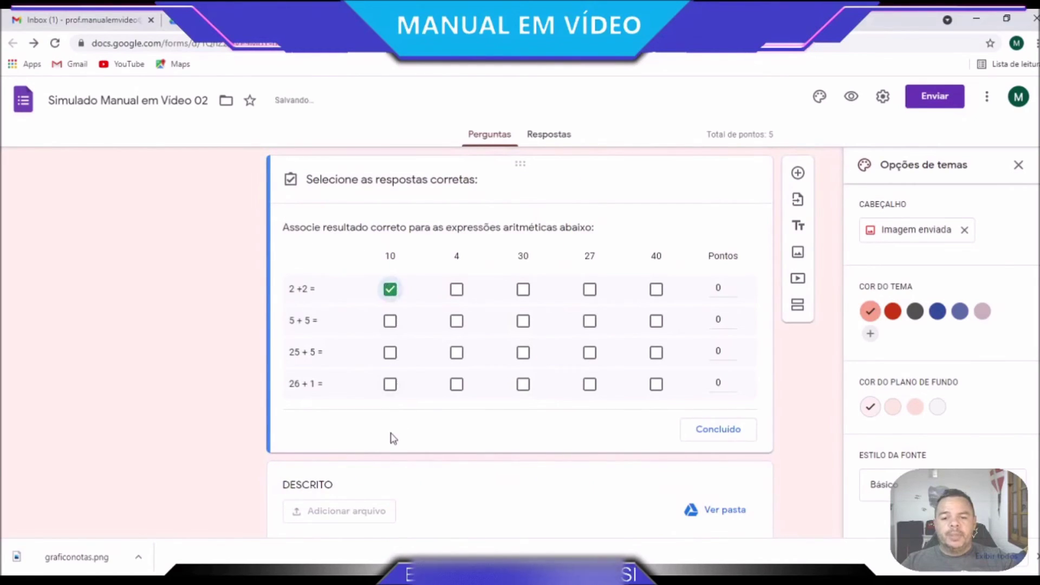
pyautogui.click(731, 286)
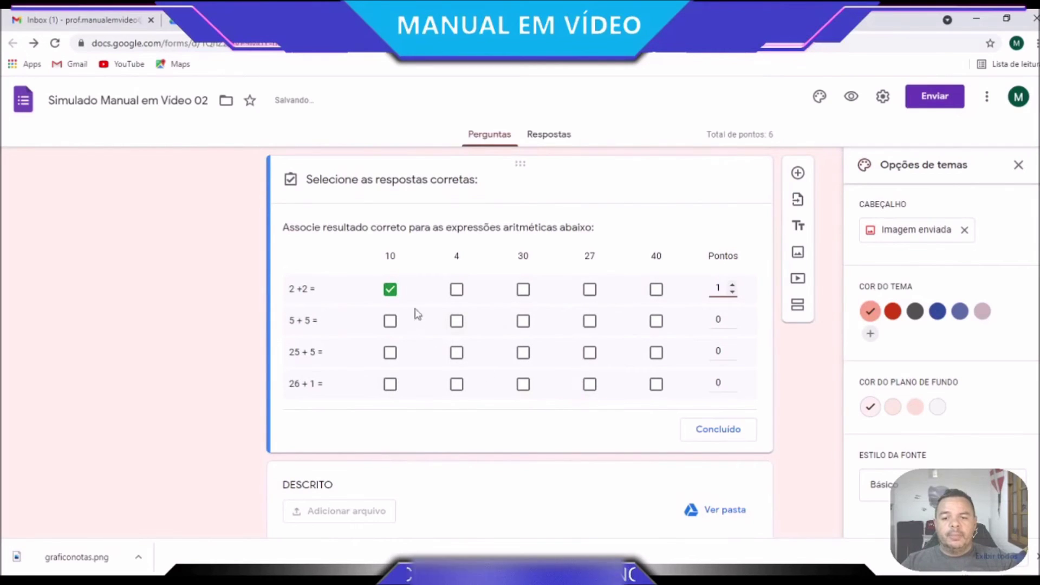
pyautogui.click(457, 289)
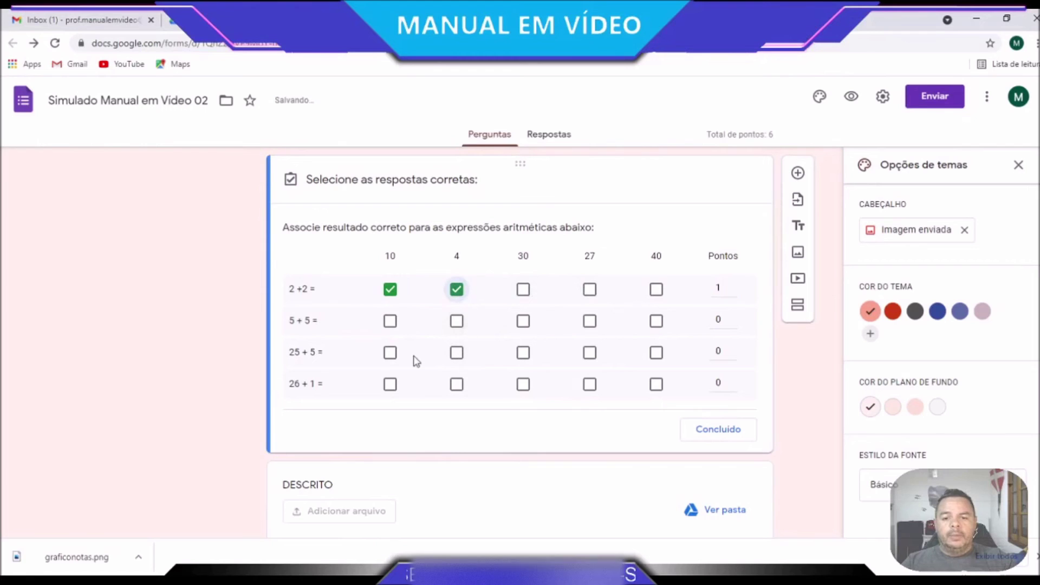
pyautogui.click(390, 290)
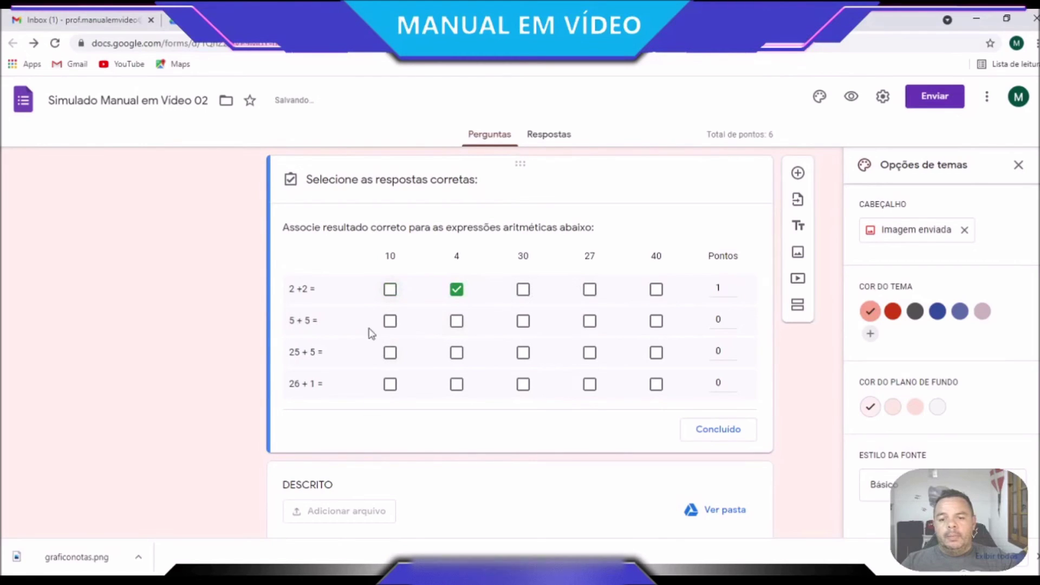
pyautogui.click(390, 322)
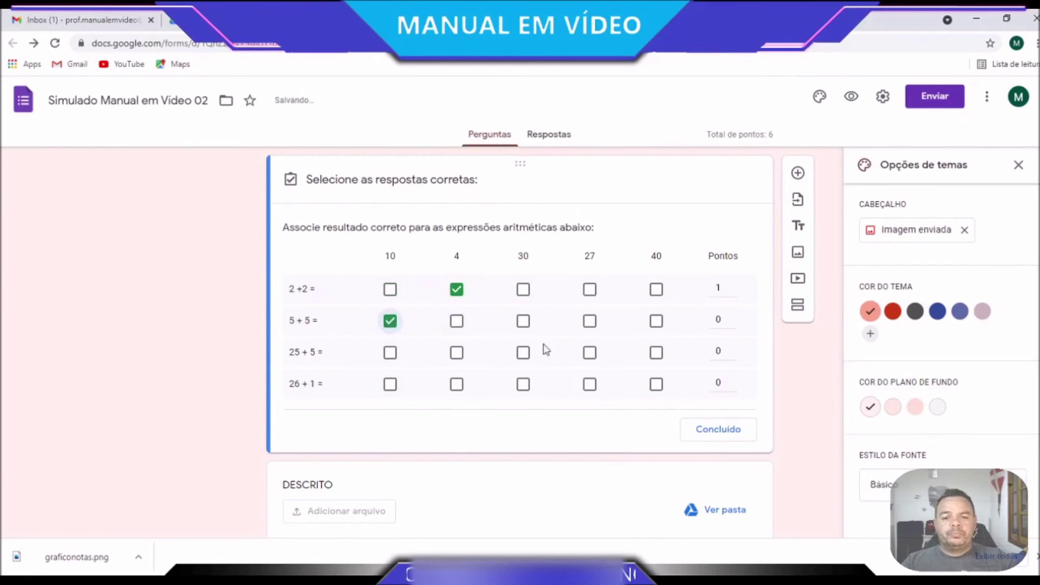
# Pair 25 + 5 with 30 and 26 + 1 with 27, giving each remaining row 1 point
pyautogui.click(523, 353)
pyautogui.click(726, 347)
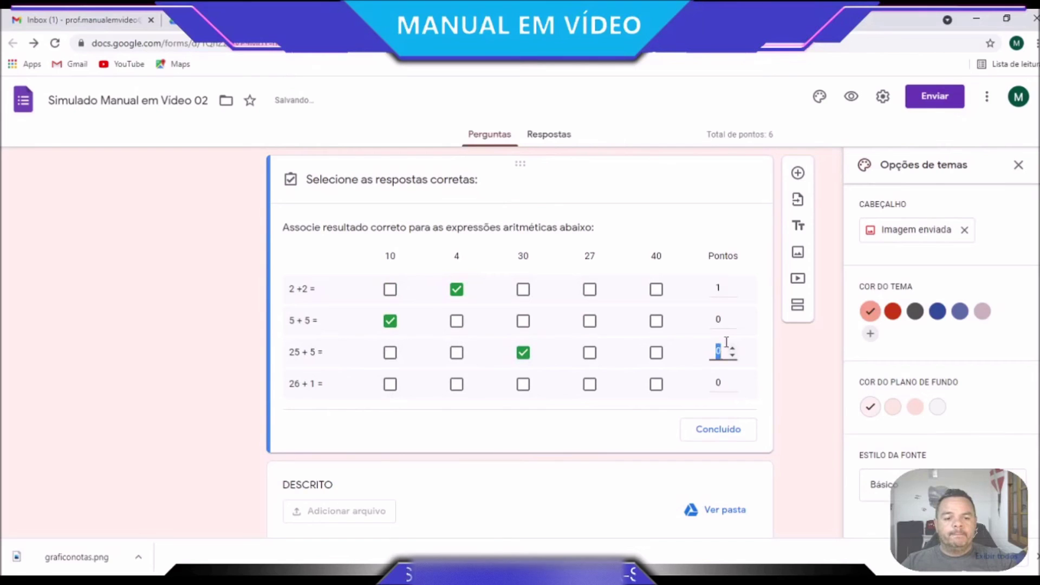
pyautogui.write('1')
pyautogui.click(715, 320)
pyautogui.write('1')
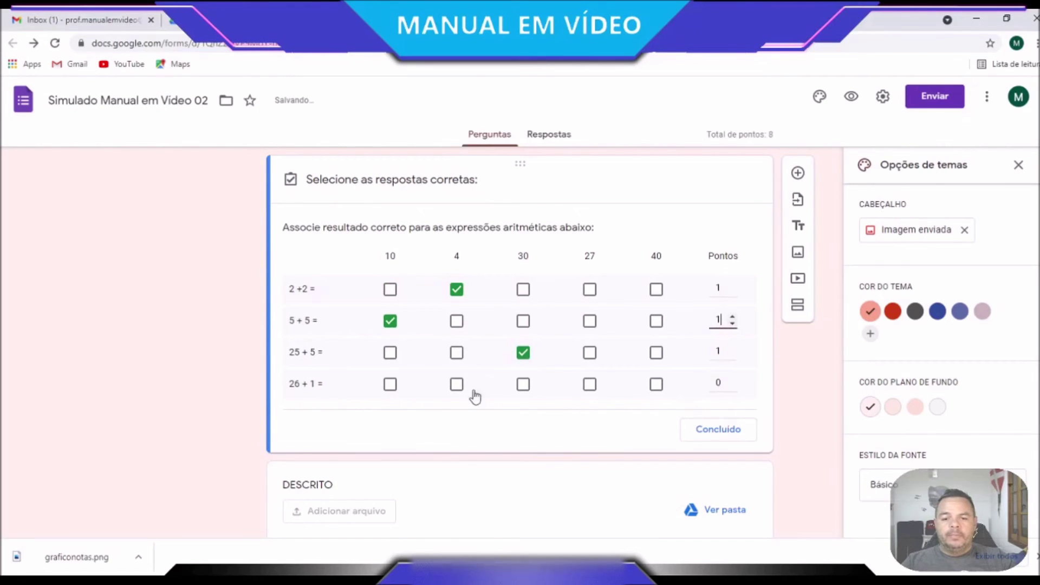
pyautogui.click(590, 386)
pyautogui.click(719, 383)
pyautogui.write('1')
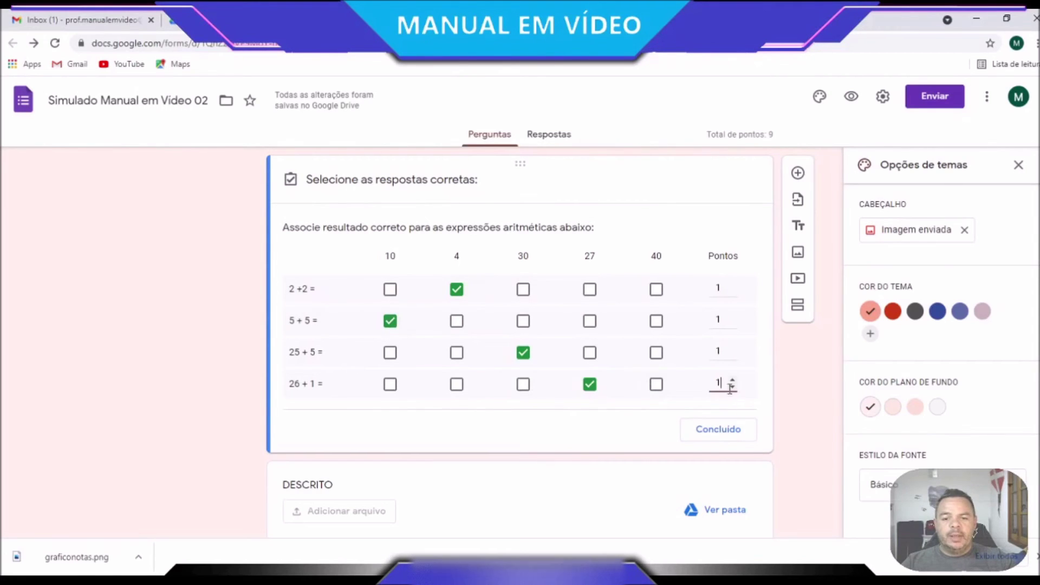
pyautogui.click(746, 429)
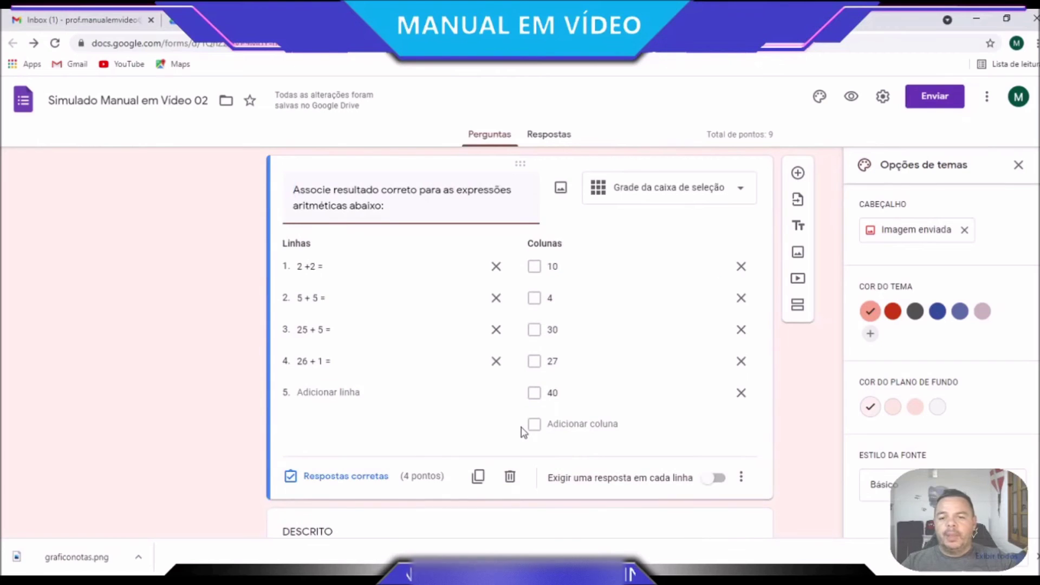
# Mark '6 alunos tiraram nota 6' as the graph question's correct answer
pyautogui.scroll(-4, 522, 428)
pyautogui.scroll(-1, 522, 428)
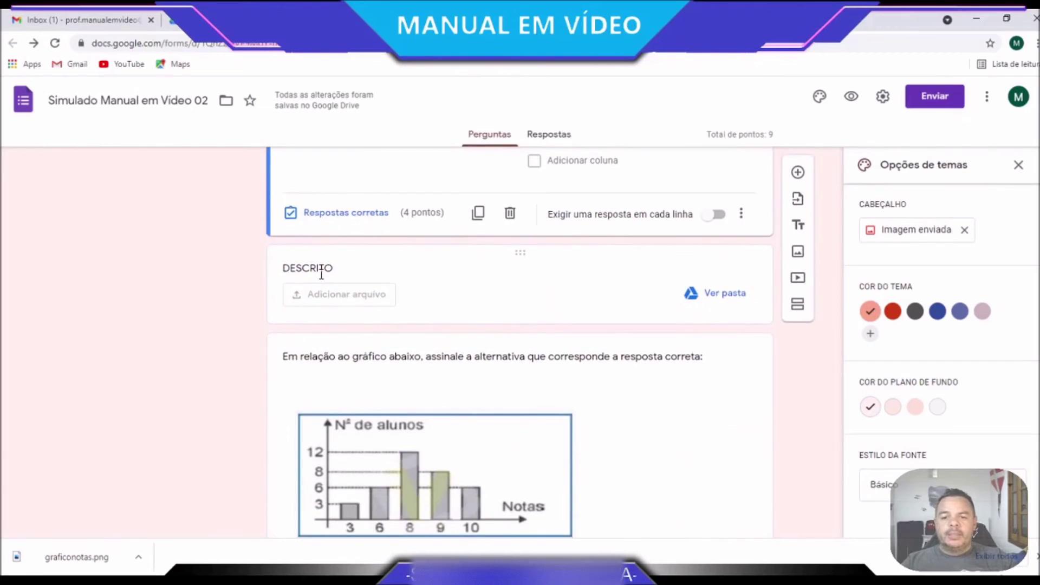
pyautogui.scroll(-2, 663, 339)
pyautogui.scroll(2, 664, 341)
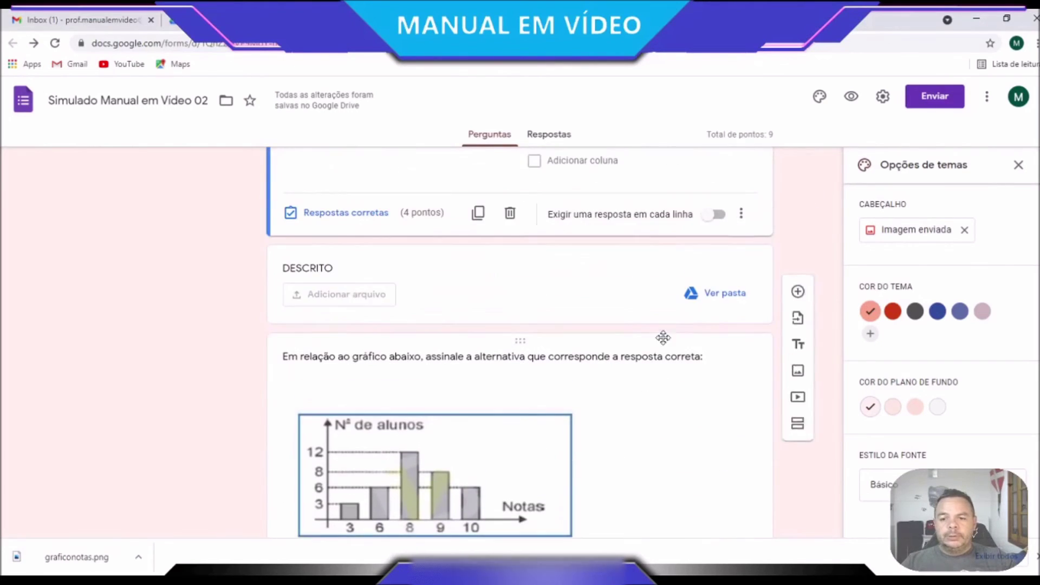
pyautogui.scroll(-4, 444, 350)
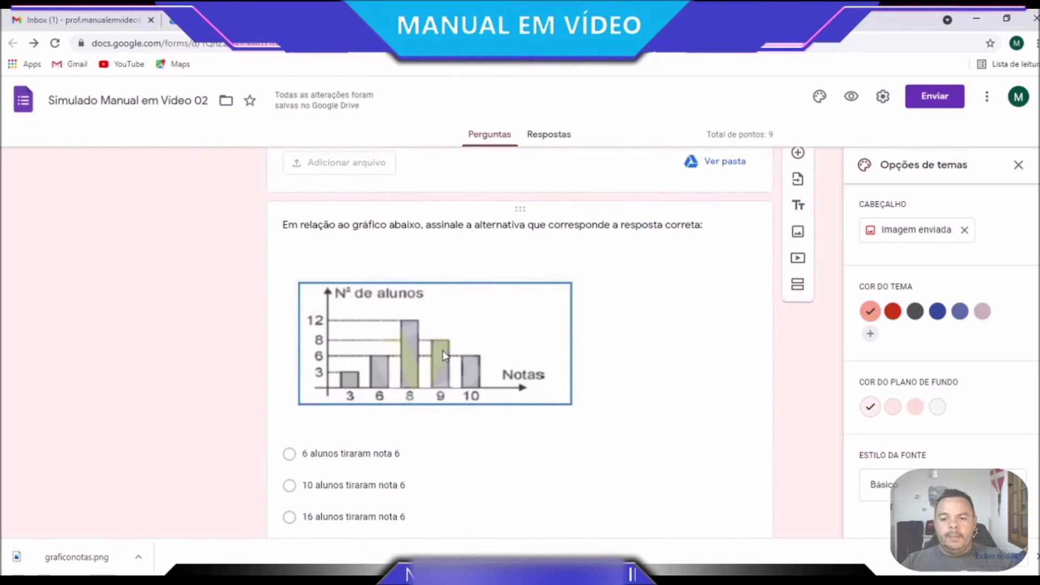
pyautogui.click(341, 320)
pyautogui.scroll(-4, 323, 385)
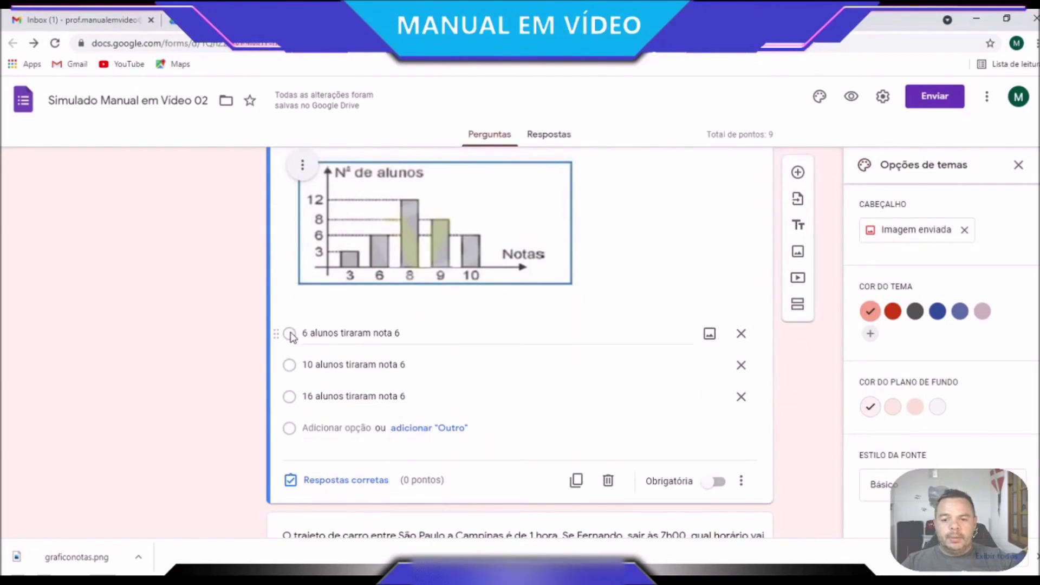
pyautogui.click(340, 482)
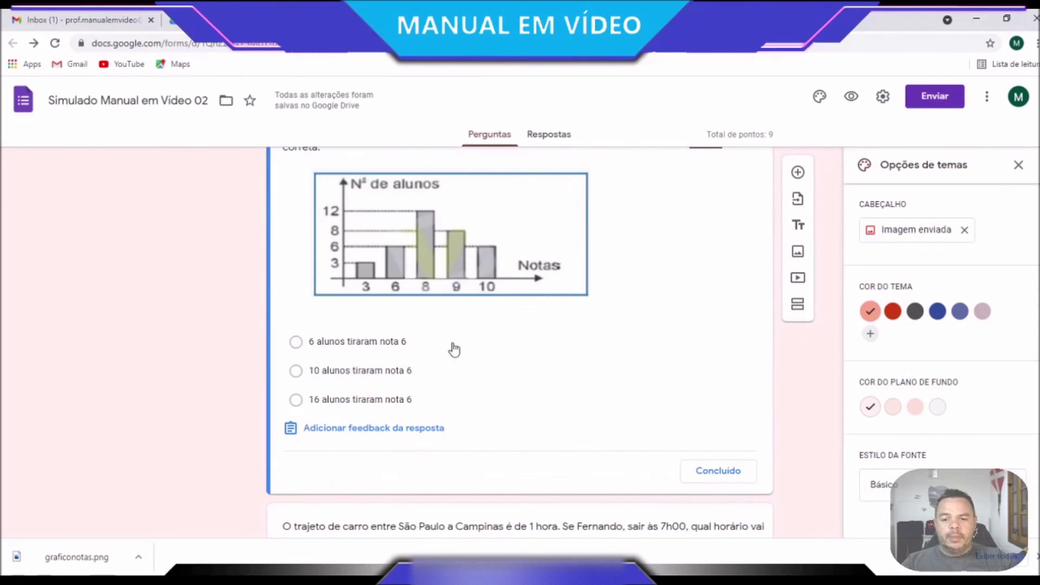
pyautogui.click(298, 343)
# Set the graph question's value to 1 point and finish its answer key
pyautogui.scroll(3, 710, 397)
pyautogui.click(702, 335)
pyautogui.write('1')
pyautogui.press('Delete')
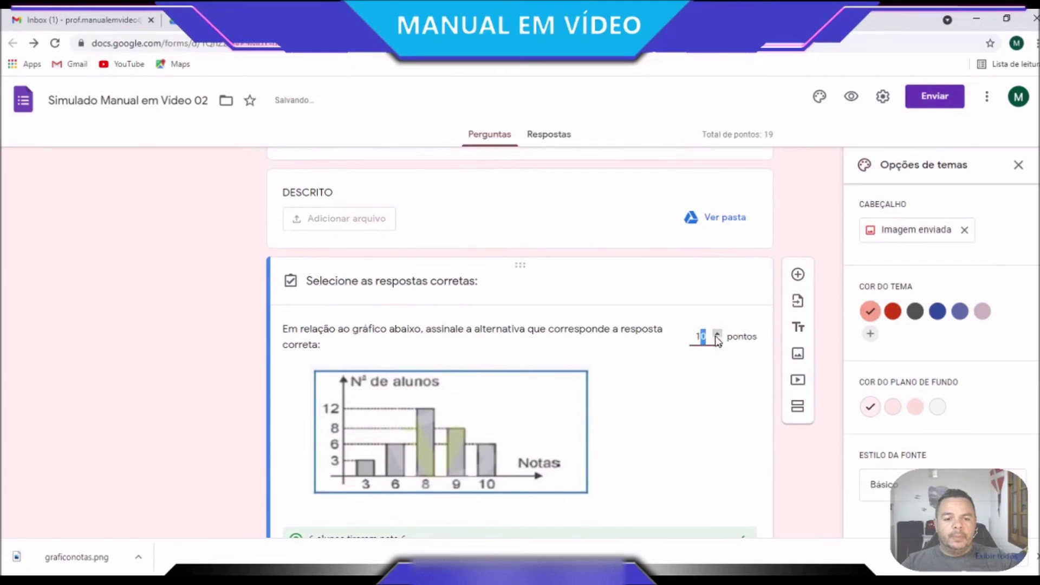
pyautogui.scroll(-5, 708, 352)
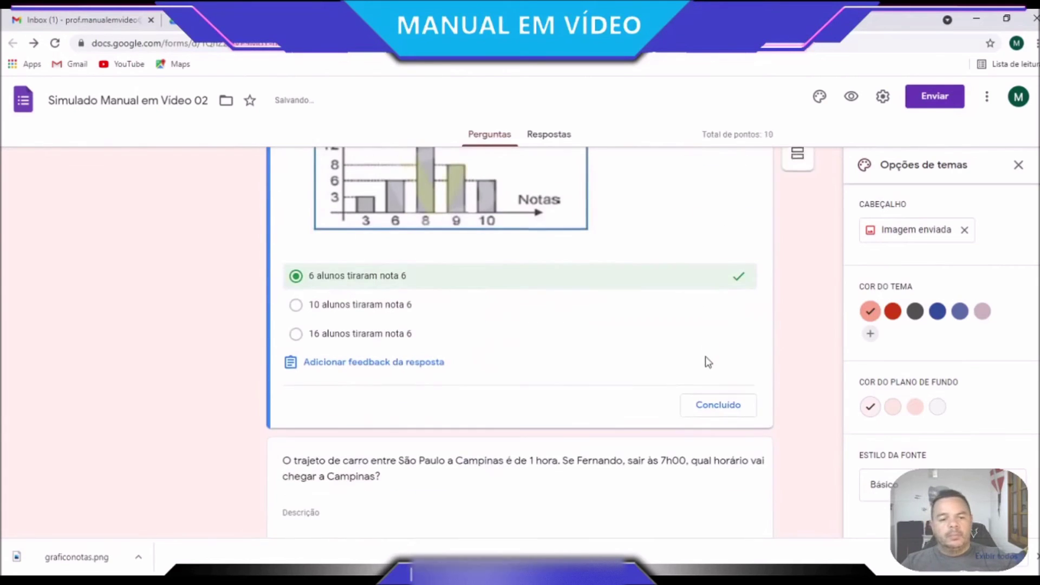
pyautogui.click(713, 413)
pyautogui.scroll(-5, 573, 420)
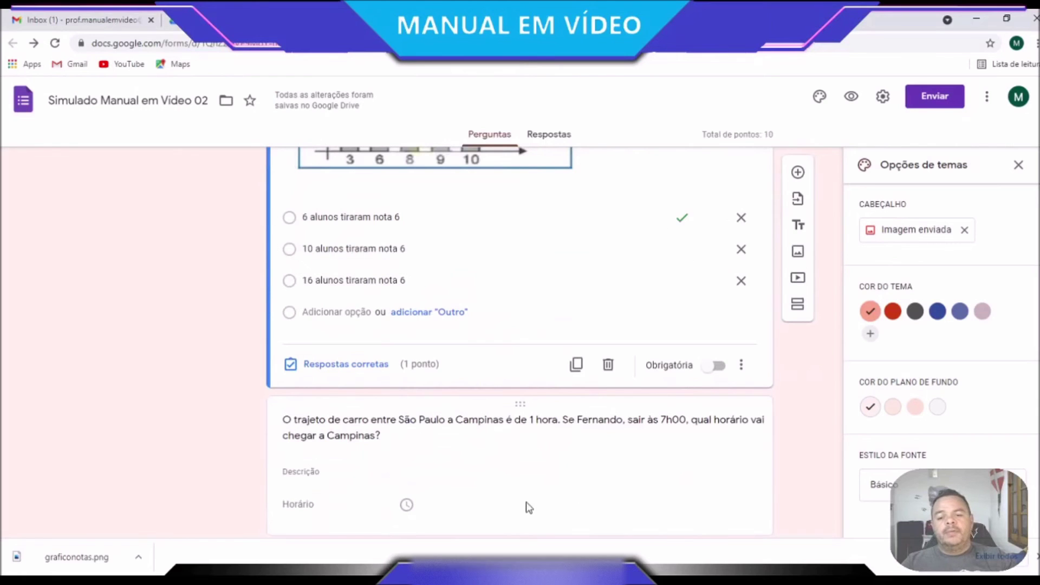
# Make the car-trip question worth 1 point in its answer key
pyautogui.click(525, 505)
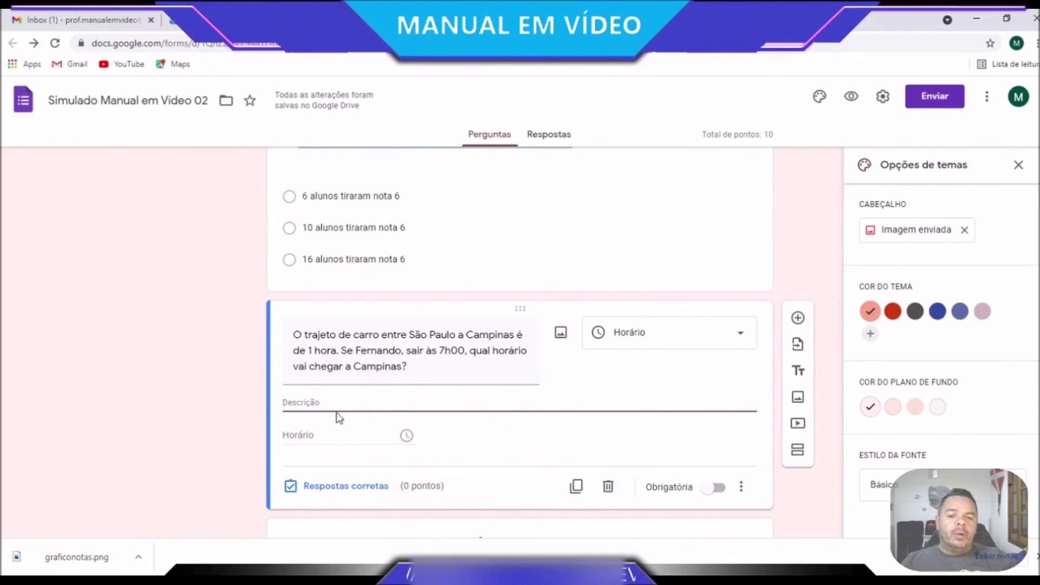
pyautogui.click(336, 486)
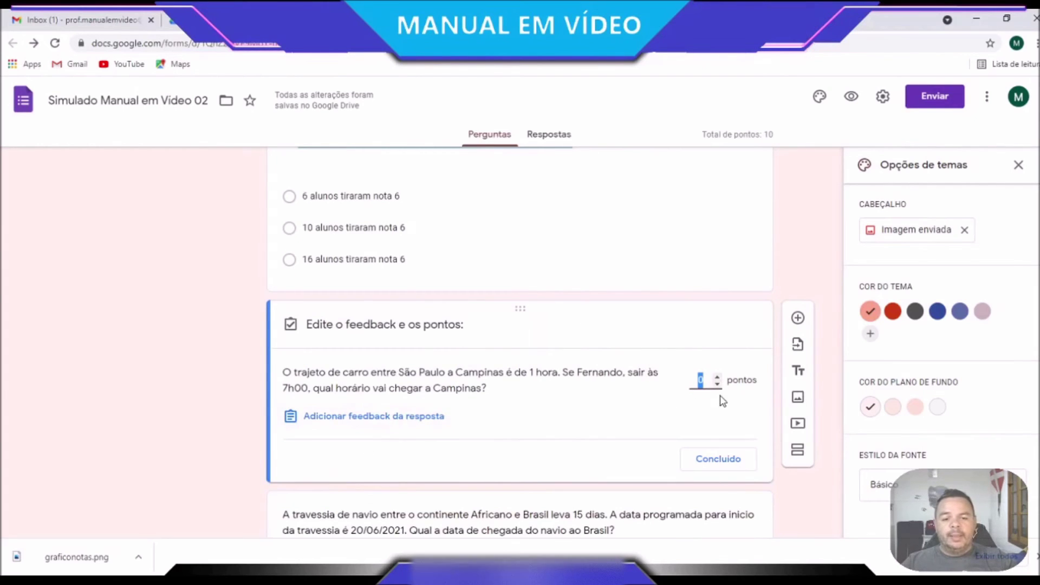
pyautogui.click(718, 376)
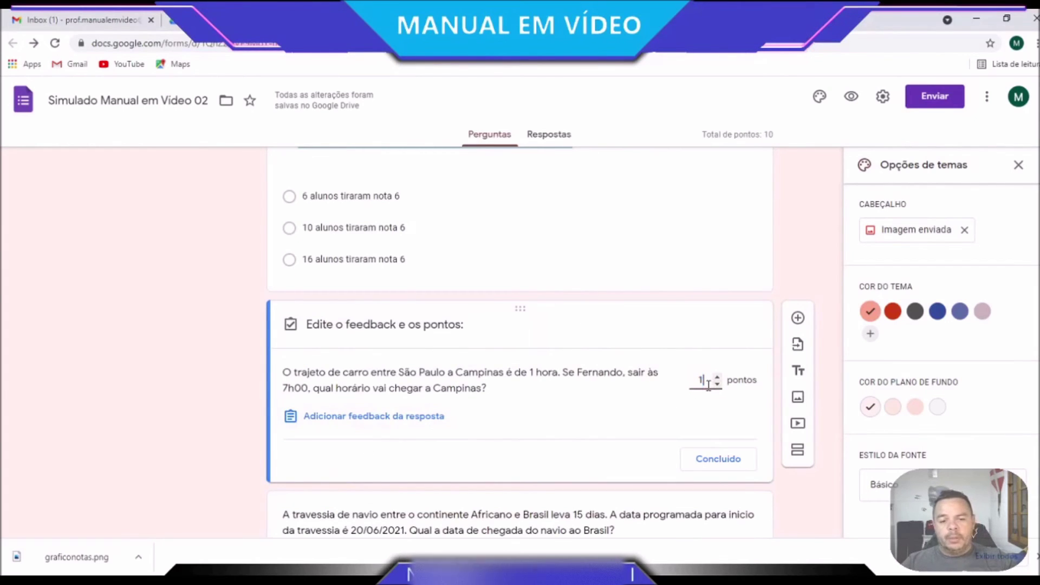
# Add '8h00' as the car-trip question's feedback for all answers
pyautogui.click(389, 418)
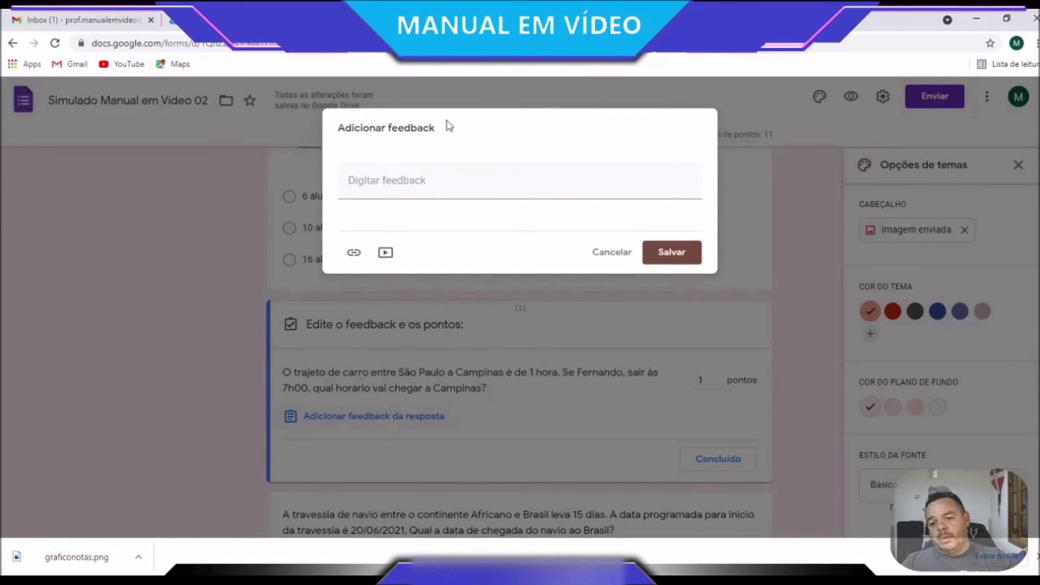
pyautogui.click(424, 179)
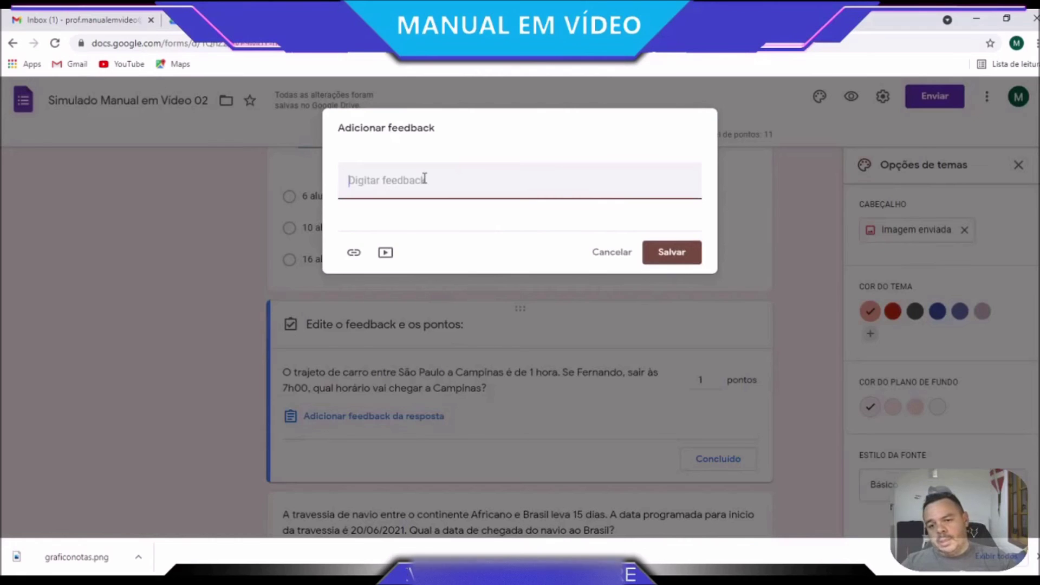
pyautogui.write('HOR')
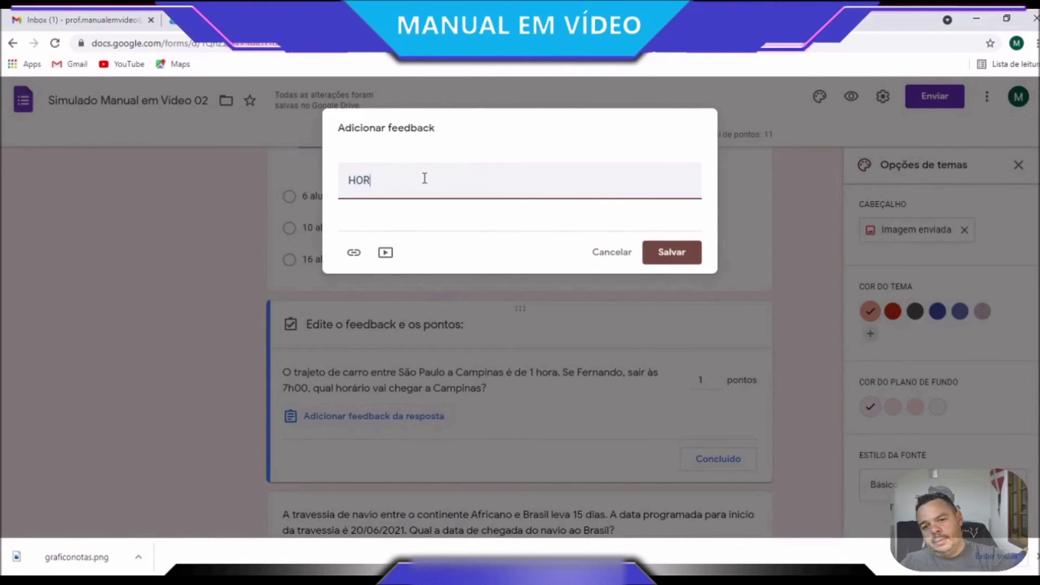
pyautogui.press('BackSpace')
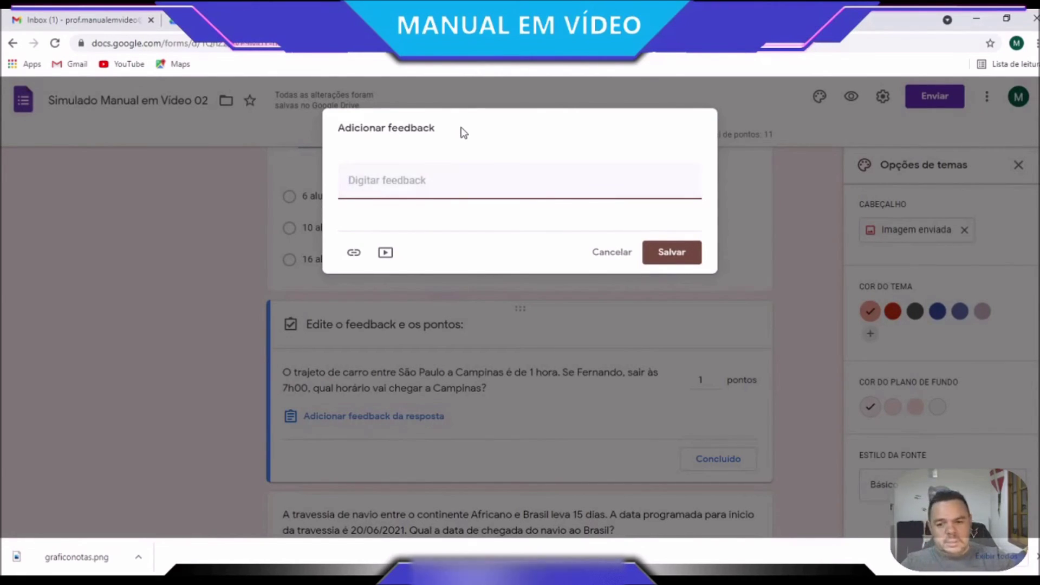
pyautogui.write('8h00')
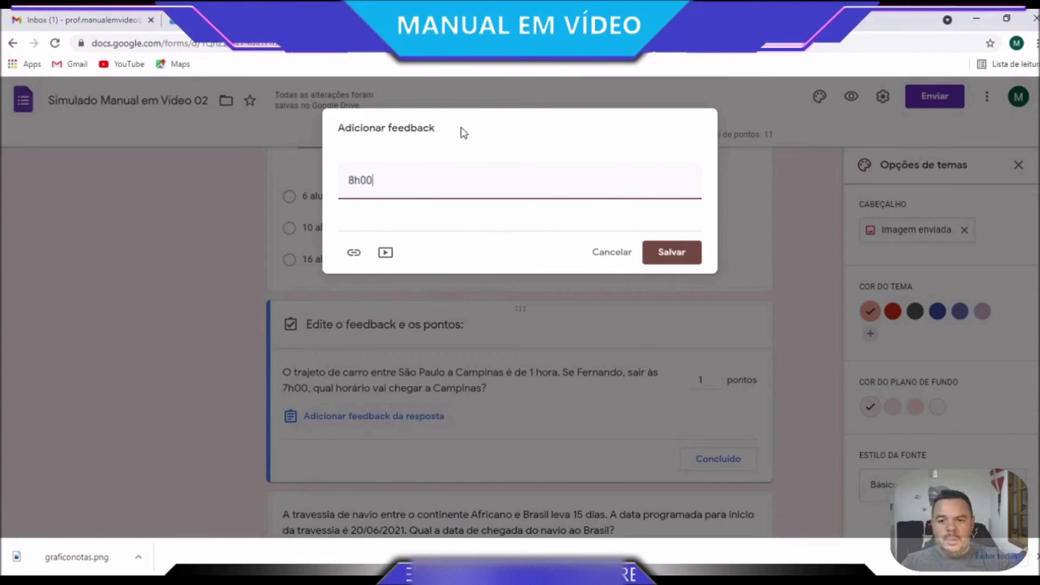
pyautogui.click(668, 262)
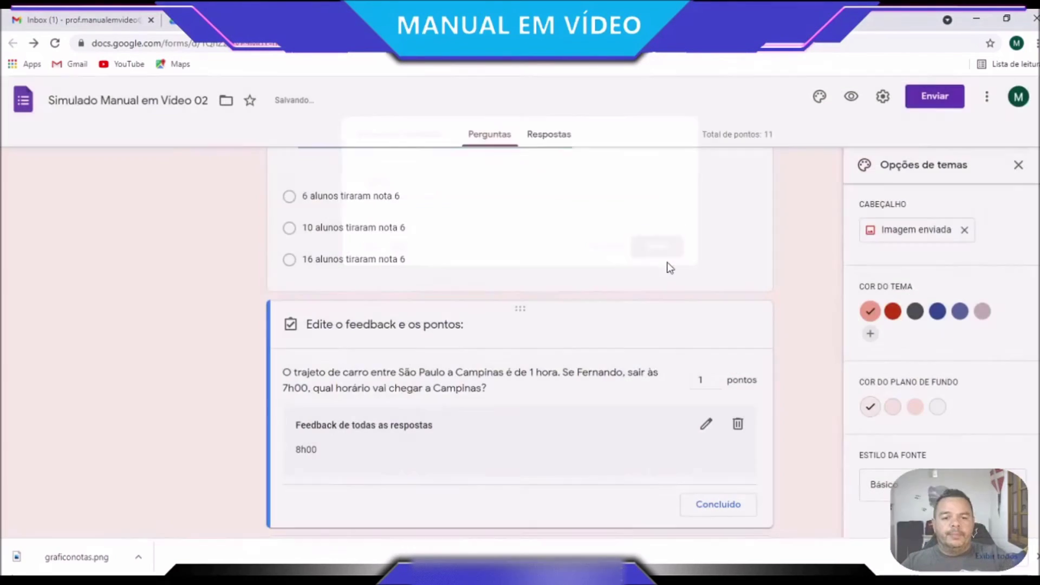
pyautogui.scroll(-4, 525, 459)
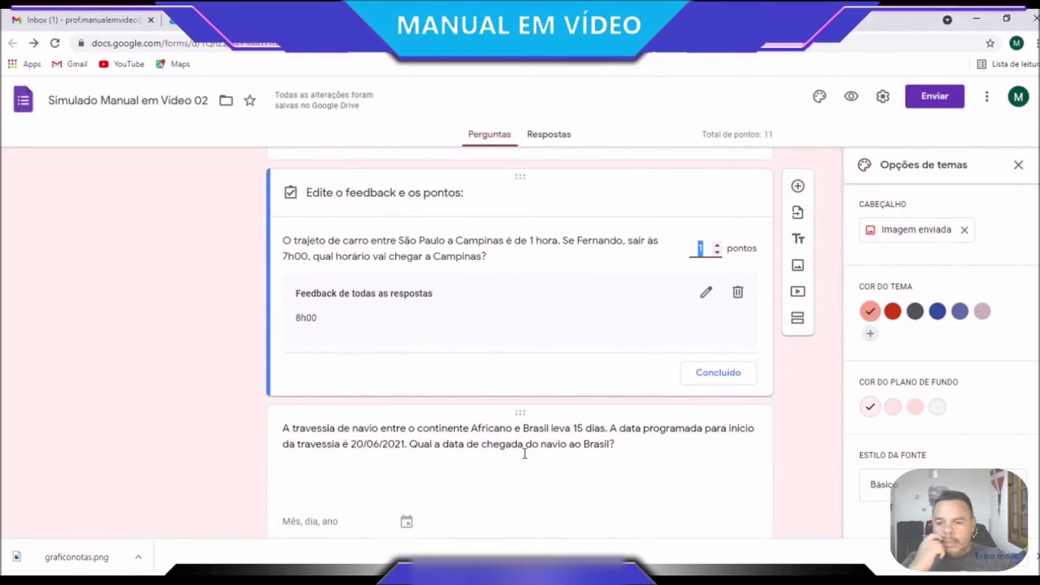
# Give the ship-crossing date question the feedback '05/07/2021' for all answers
pyautogui.click(461, 420)
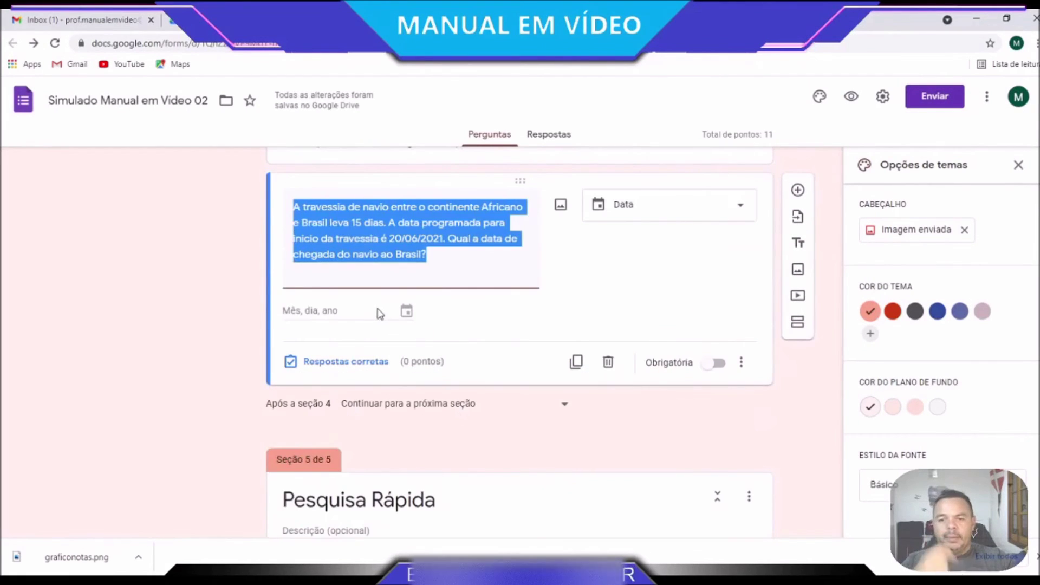
pyautogui.click(346, 362)
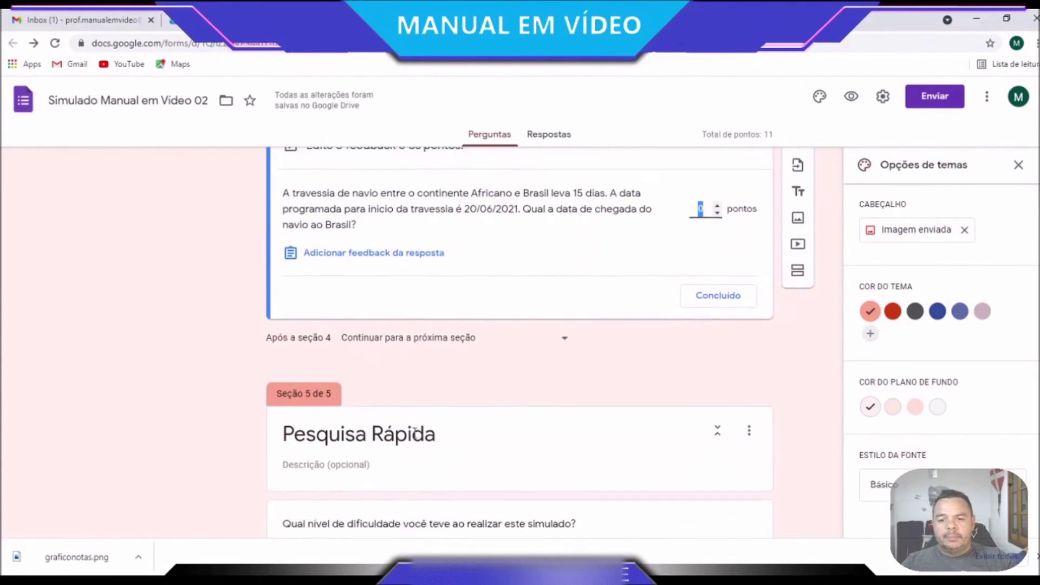
pyautogui.click(401, 304)
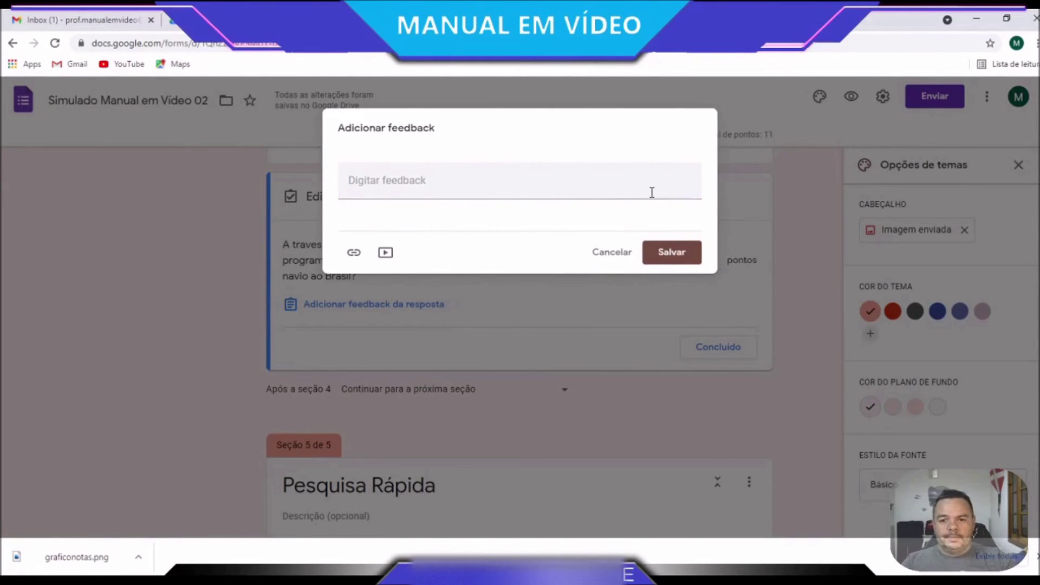
pyautogui.click(430, 179)
pyautogui.write('05/07/2021')
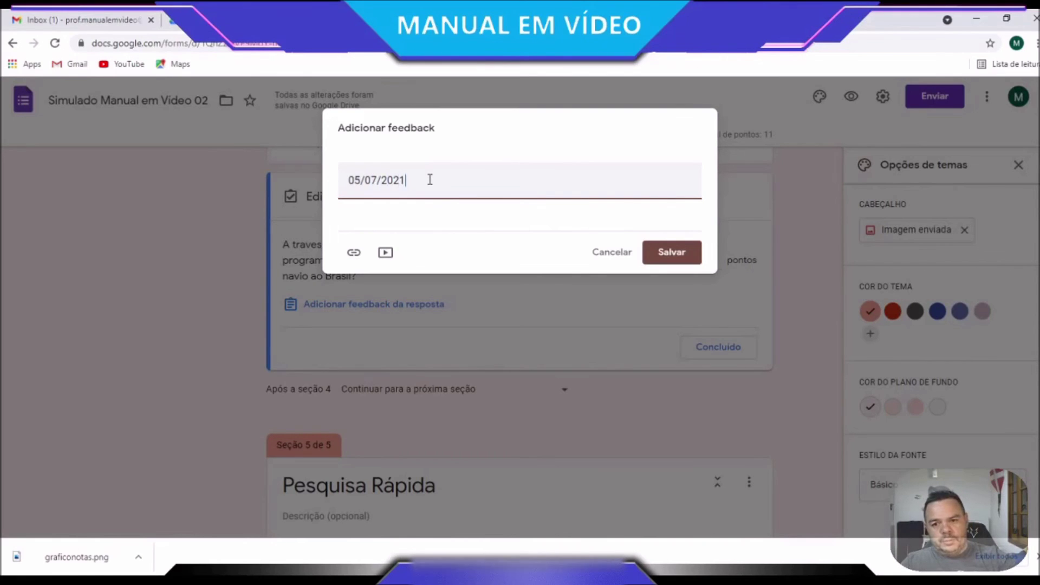
pyautogui.click(692, 255)
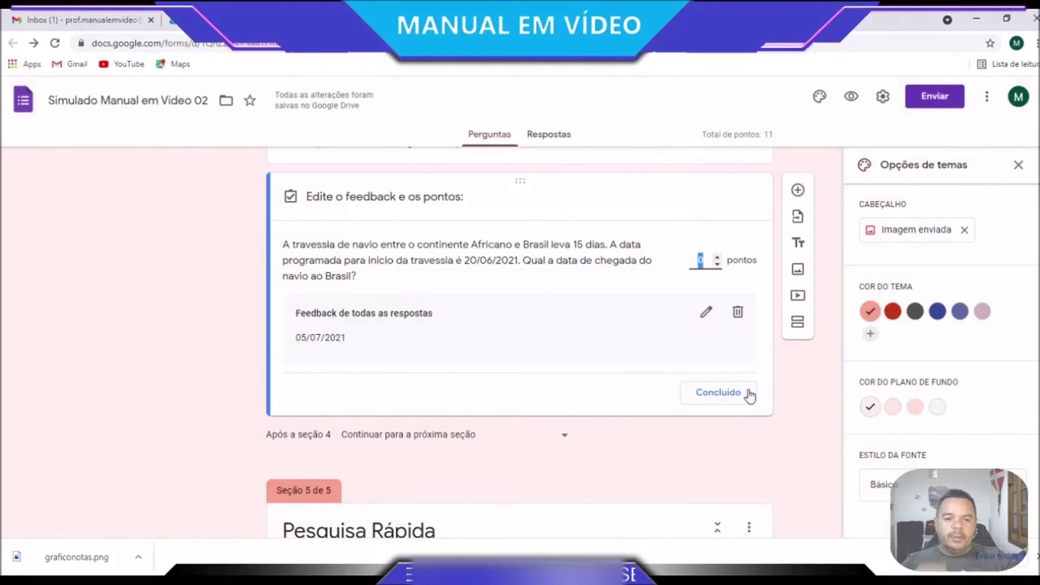
# Finish the date question's answer key and select the 1–10 difficulty scale question
pyautogui.click(710, 402)
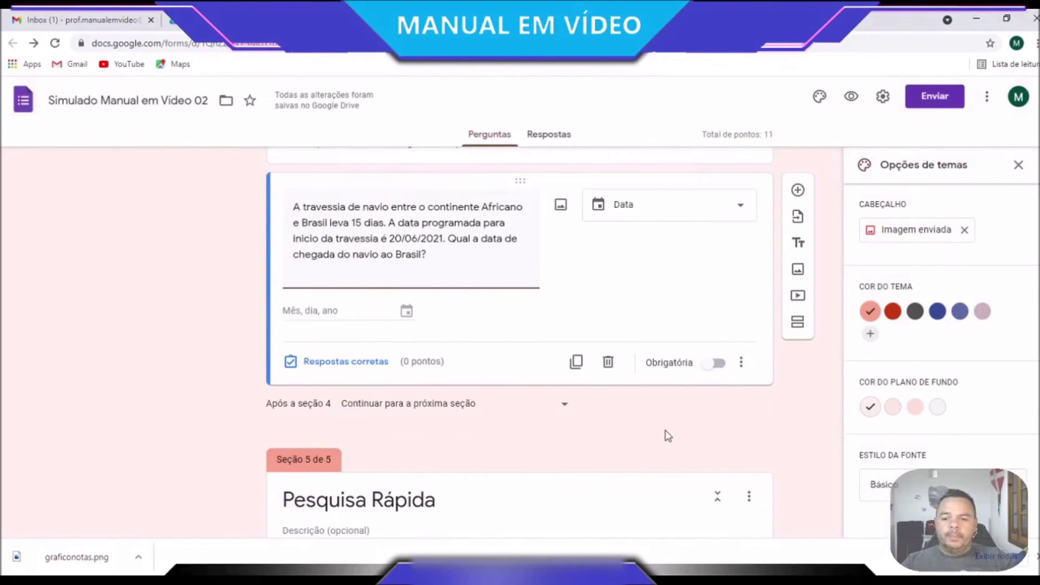
pyautogui.scroll(-3, 667, 436)
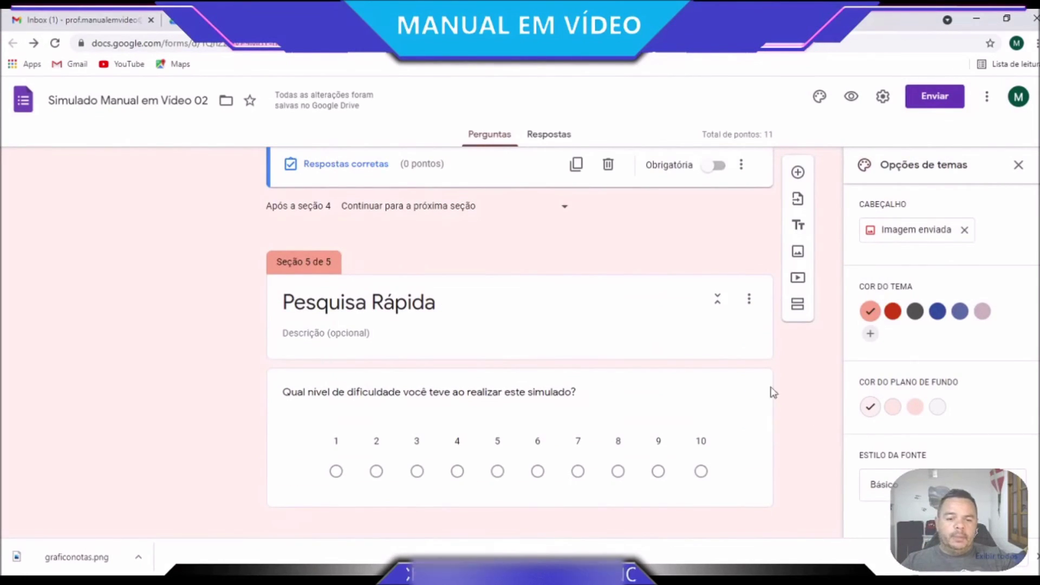
pyautogui.click(749, 418)
# Show the form's Respostas summary, which has 0 responses
pyautogui.scroll(-1, 763, 394)
pyautogui.scroll(20, 780, 279)
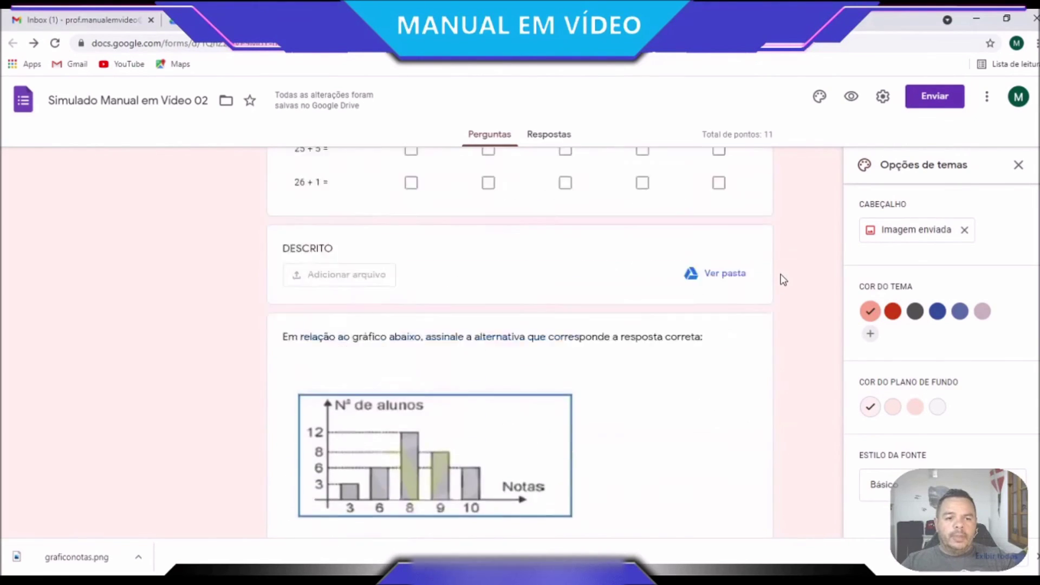
pyautogui.scroll(10, 781, 279)
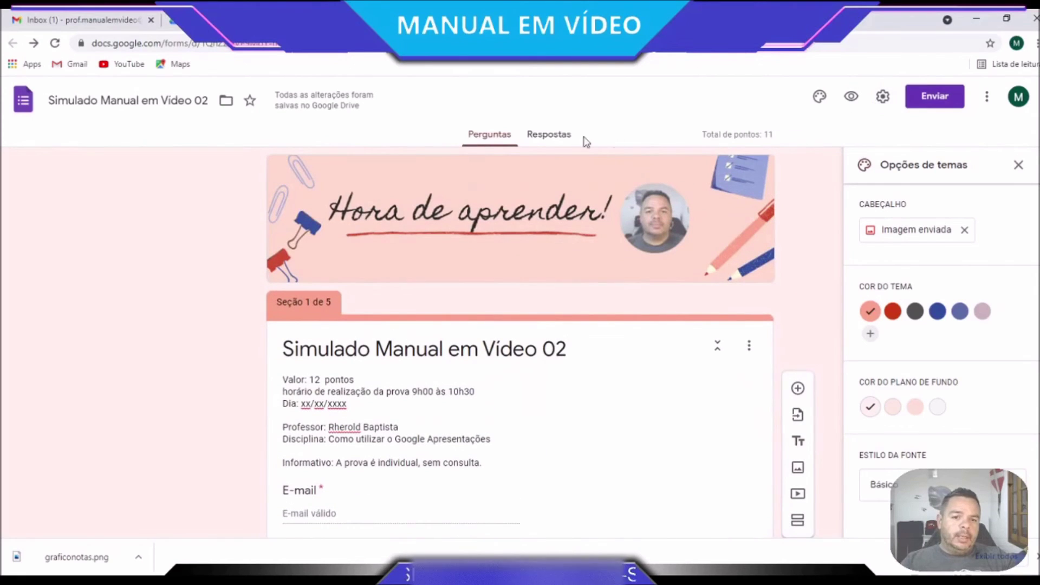
pyautogui.click(555, 136)
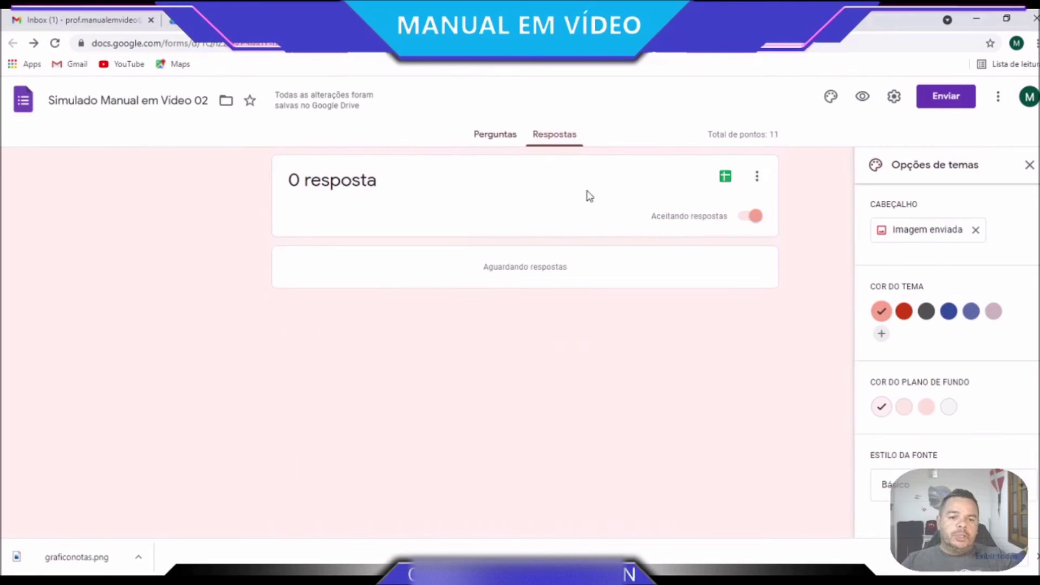
pyautogui.click(756, 217)
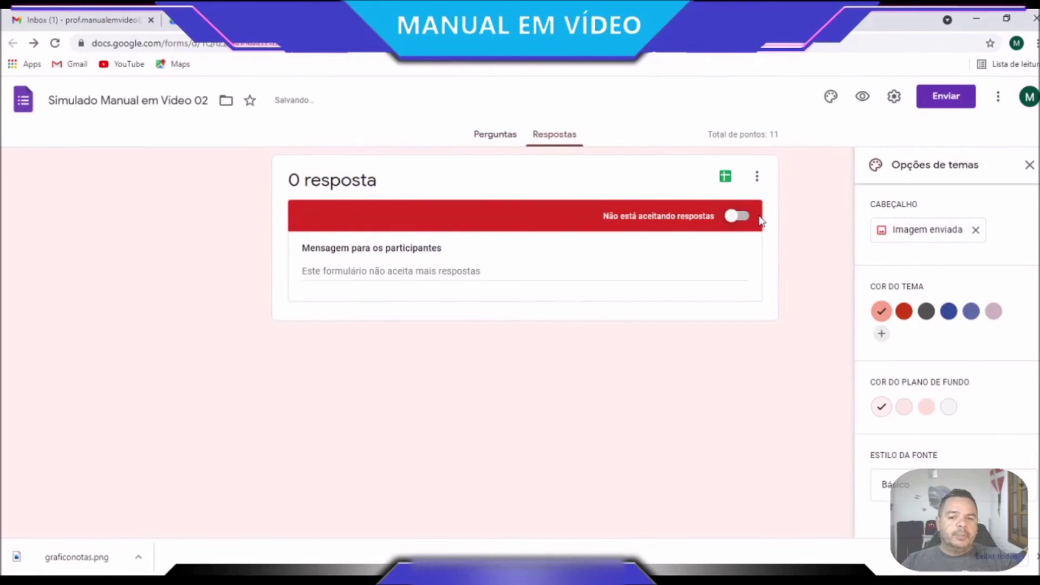
pyautogui.click(751, 215)
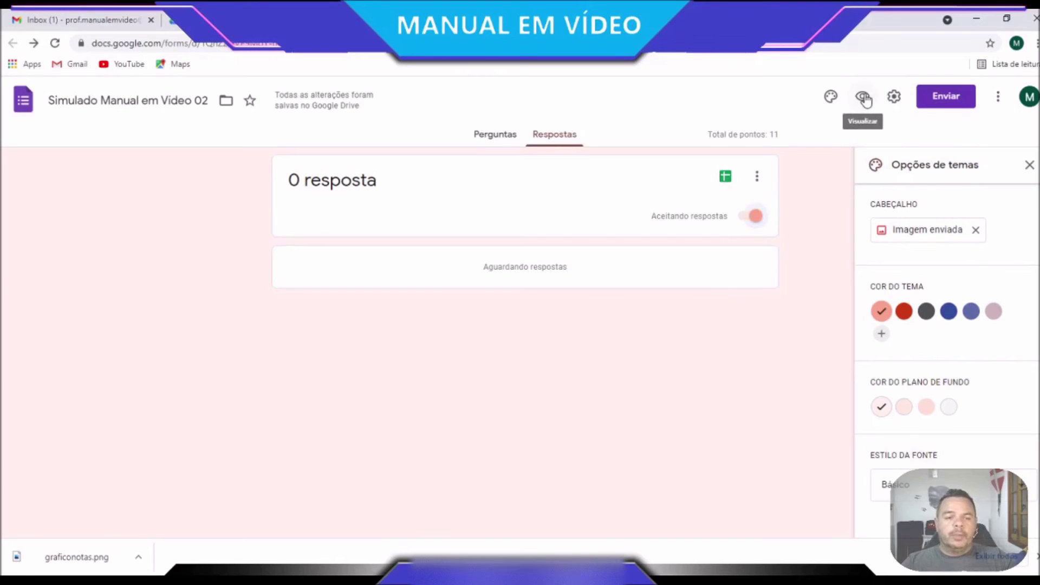
# Preview the form, enter the respondent's e-mail and move to the next page
pyautogui.click(863, 98)
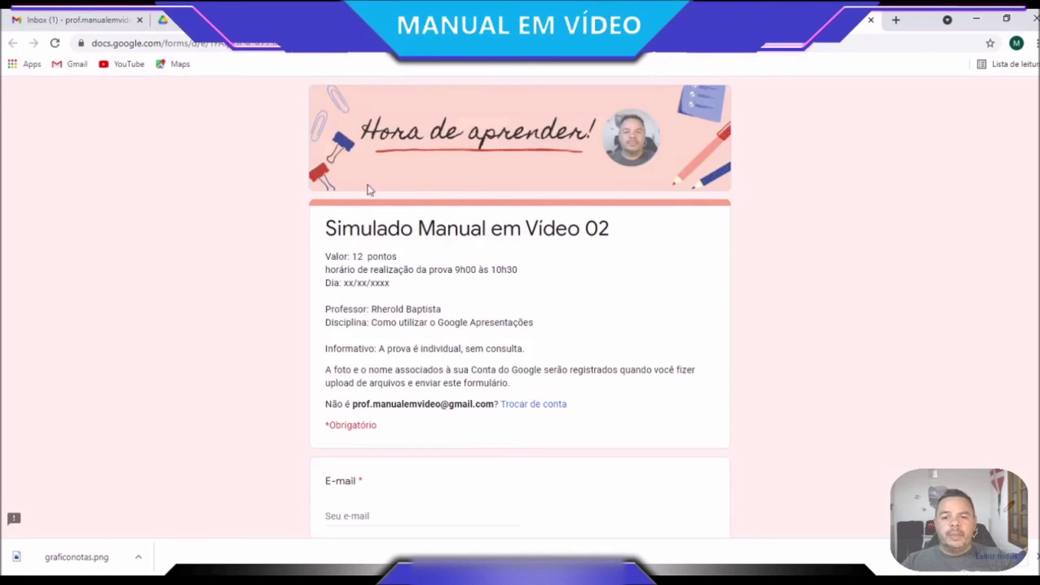
pyautogui.scroll(-3, 516, 409)
pyautogui.click(365, 382)
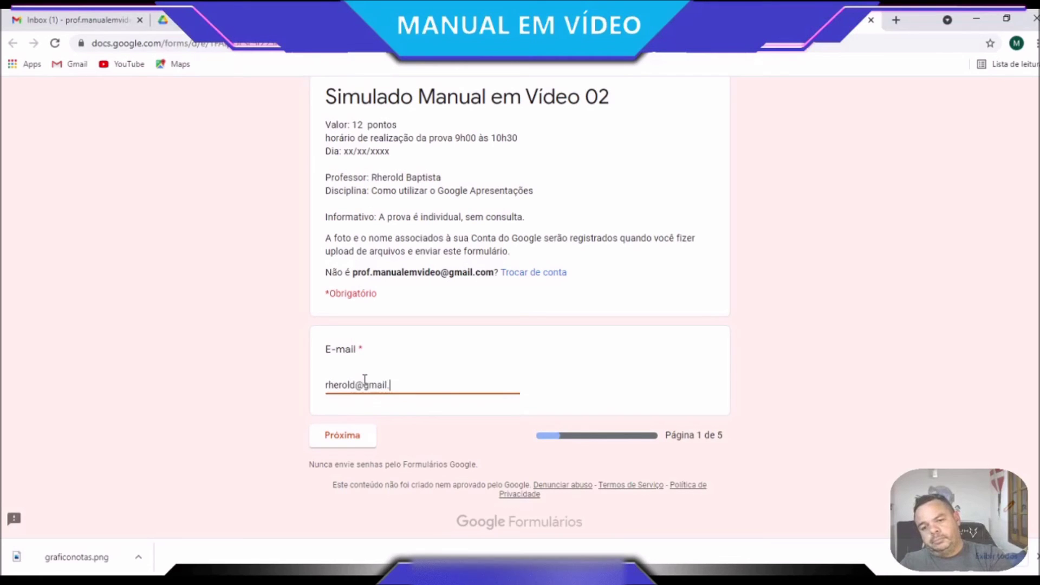
pyautogui.click(352, 440)
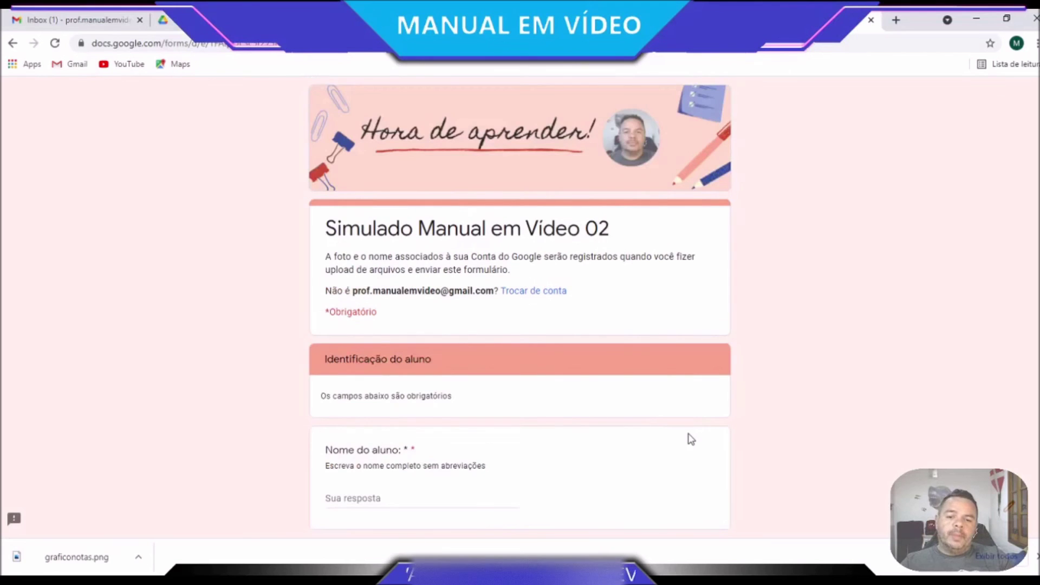
# Enter the student's name and matrícula, reach the class question page, and return to the editor
pyautogui.scroll(-4, 692, 439)
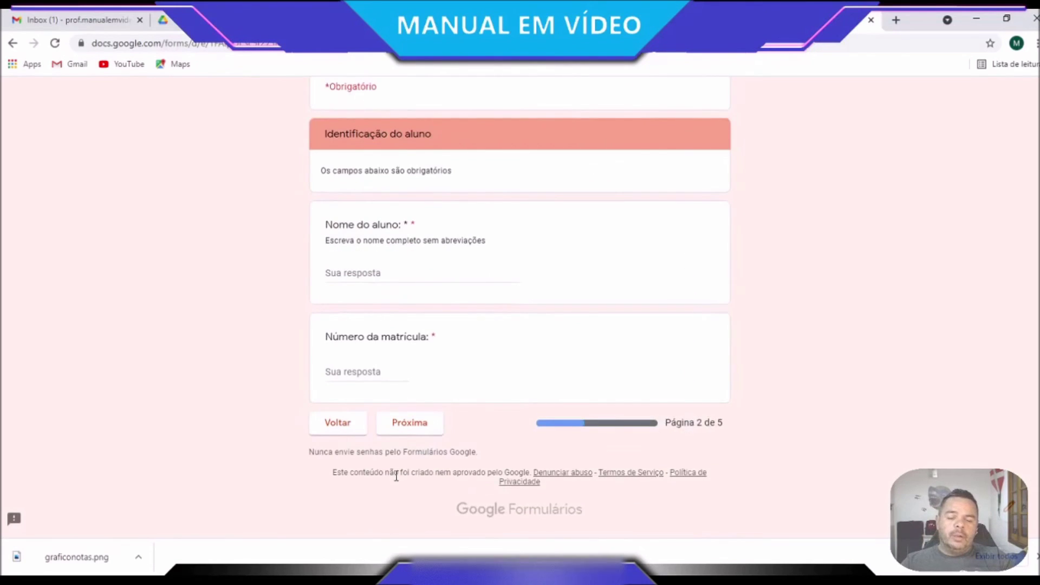
pyautogui.scroll(4, 396, 476)
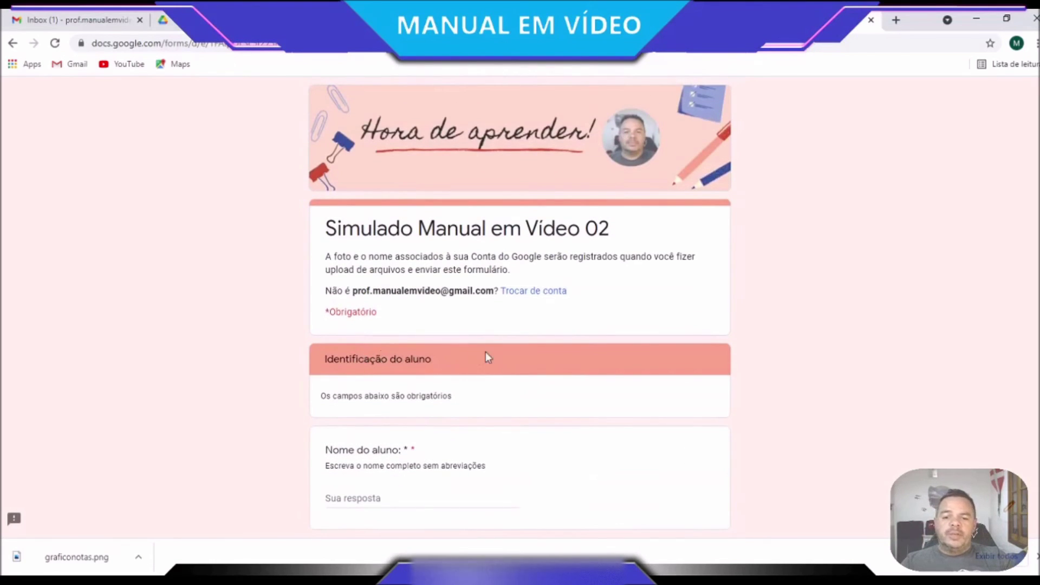
pyautogui.click(385, 499)
pyautogui.moveTo(412, 450); pyautogui.dragTo(405, 449)
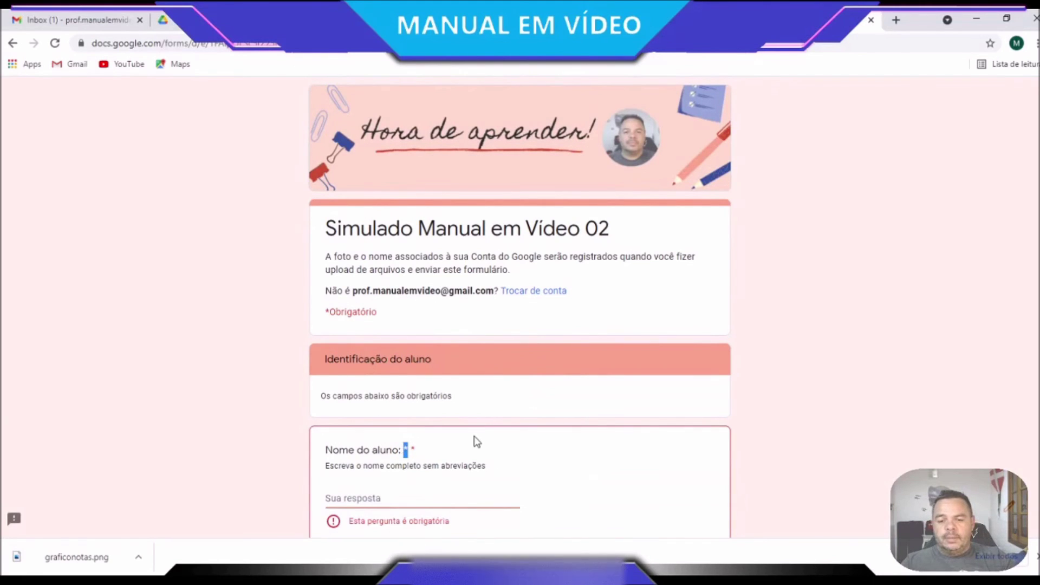
pyautogui.scroll(-2, 476, 441)
pyautogui.click(391, 361)
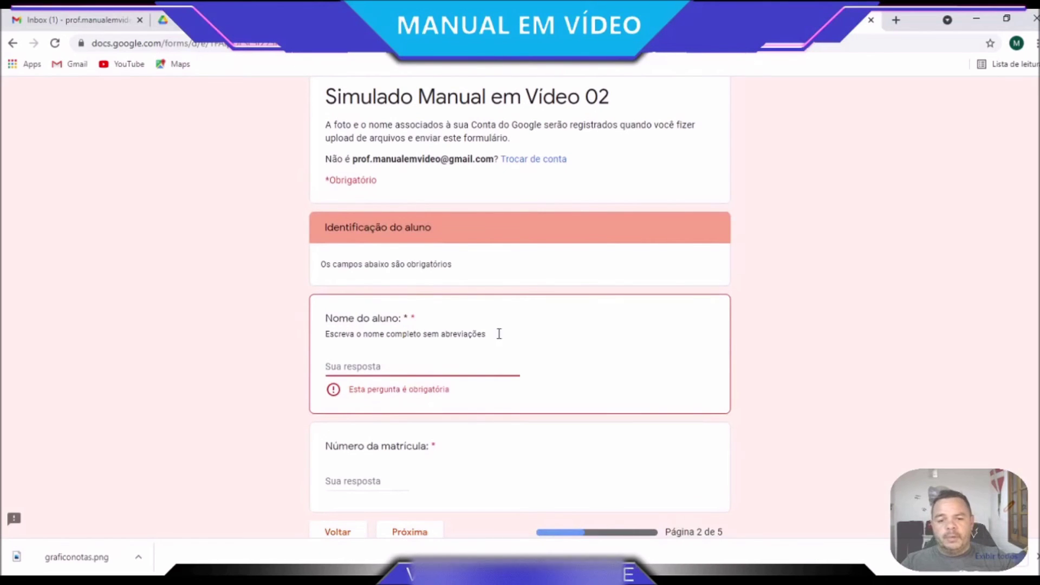
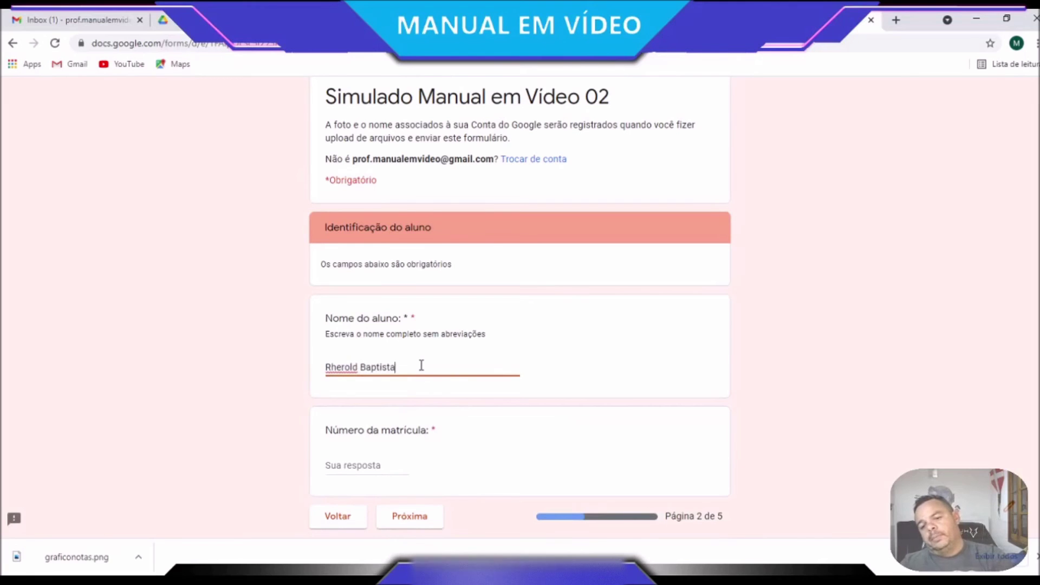
pyautogui.click(389, 468)
pyautogui.write('55')
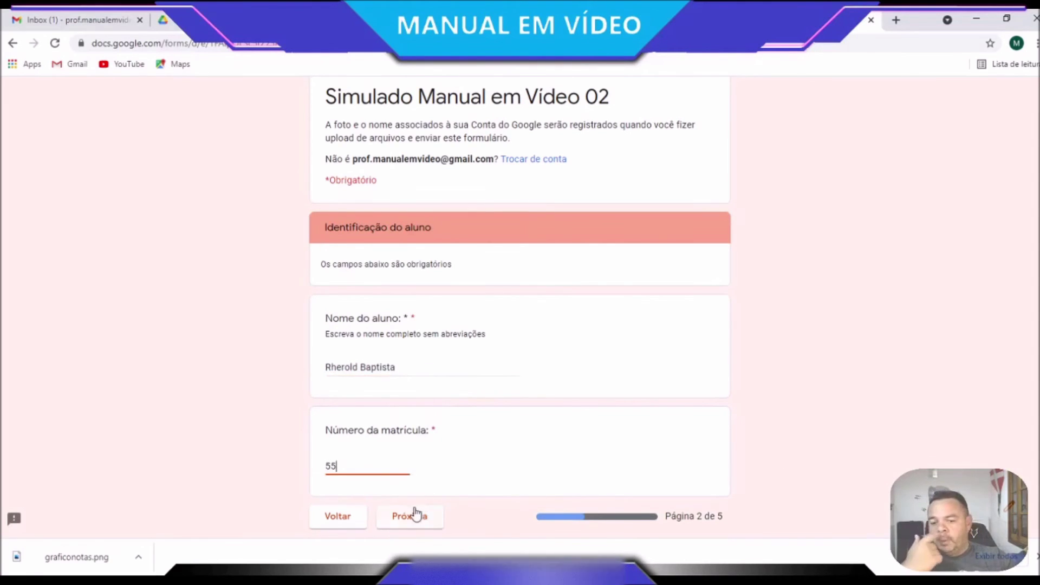
pyautogui.click(423, 519)
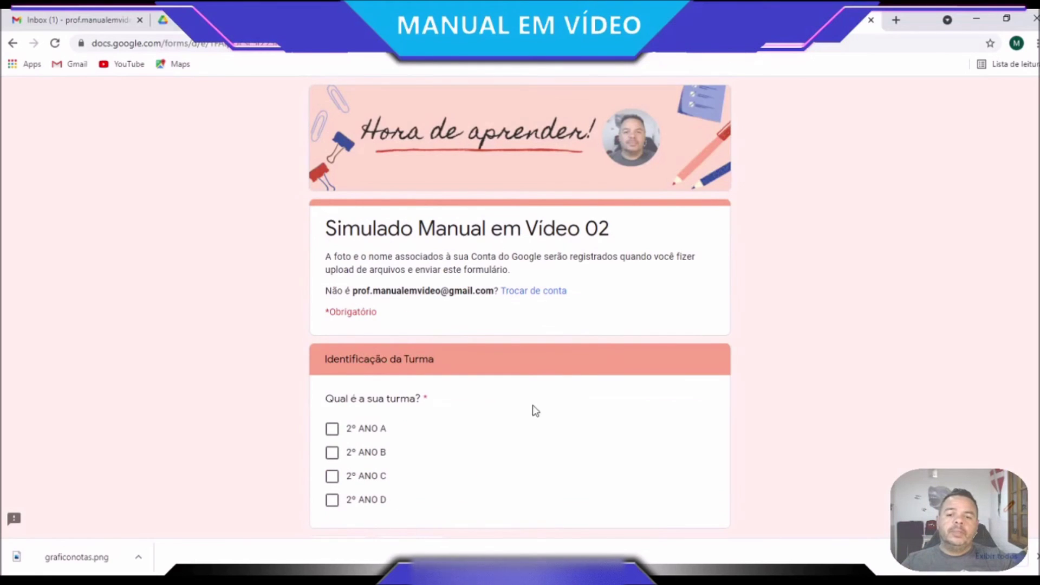
pyautogui.scroll(-1, 370, 376)
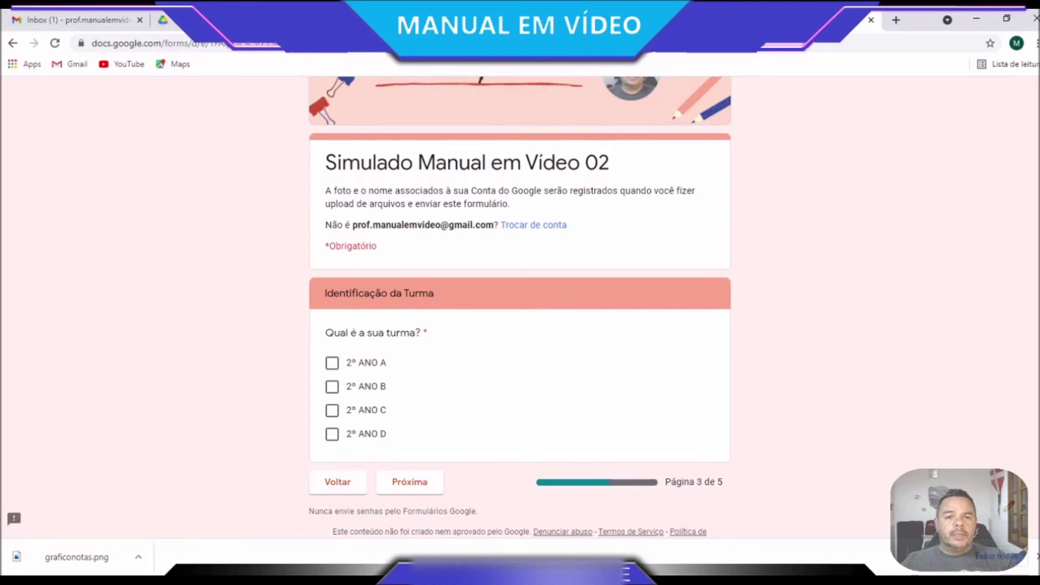
pyautogui.click(661, 20)
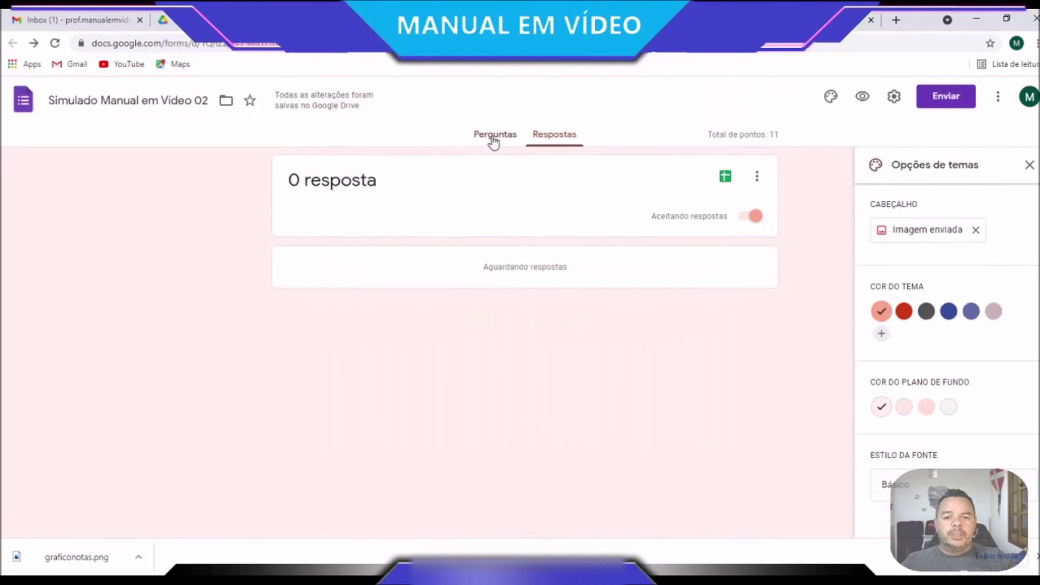
# Change the Seção 3 'Qual é a sua turma?' question to the Lista suspensa type
pyautogui.click(493, 136)
pyautogui.scroll(-5, 551, 362)
pyautogui.scroll(-10, 551, 362)
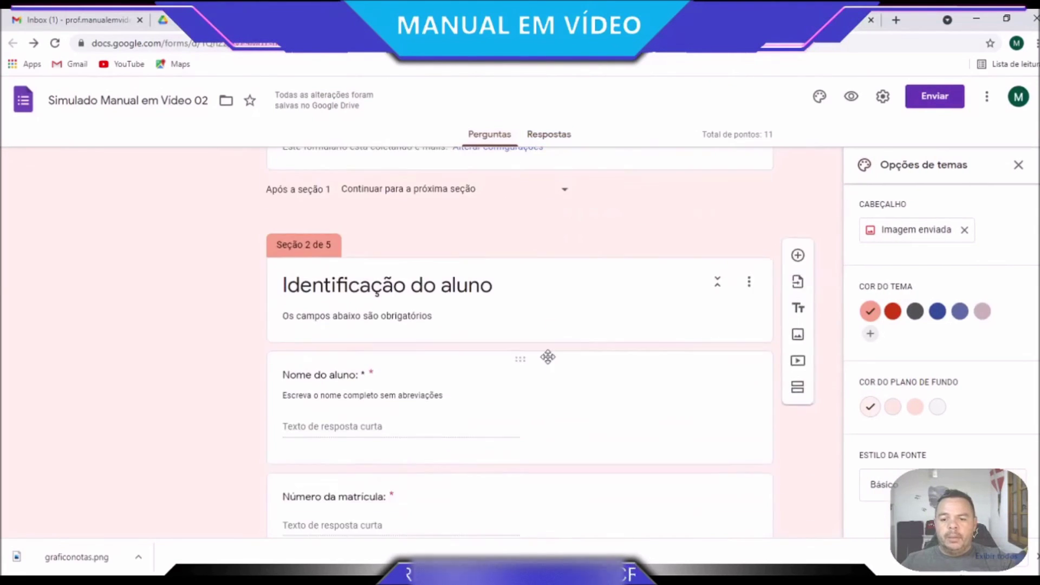
pyautogui.scroll(-1, 548, 357)
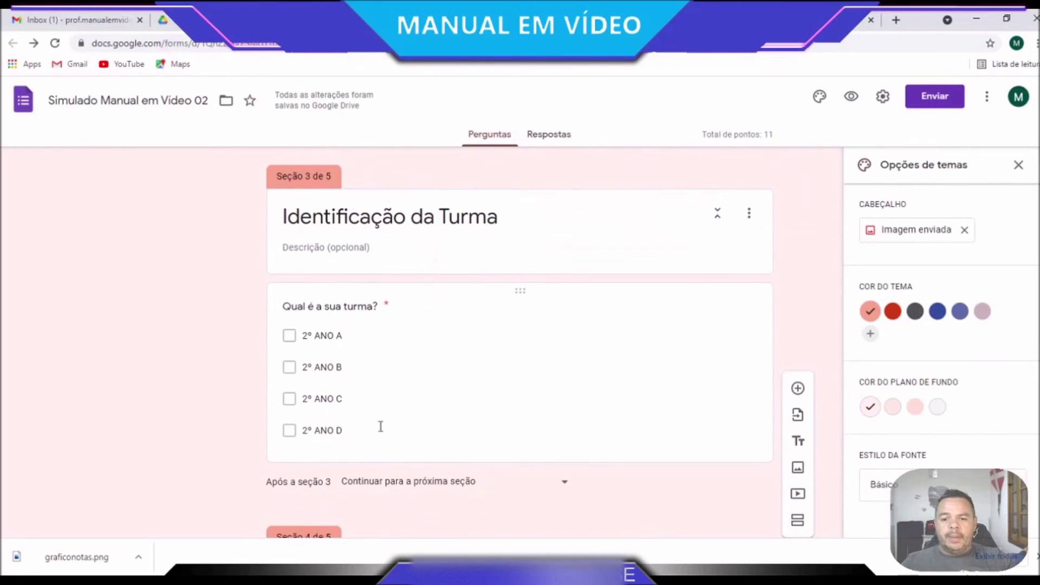
pyautogui.click(442, 386)
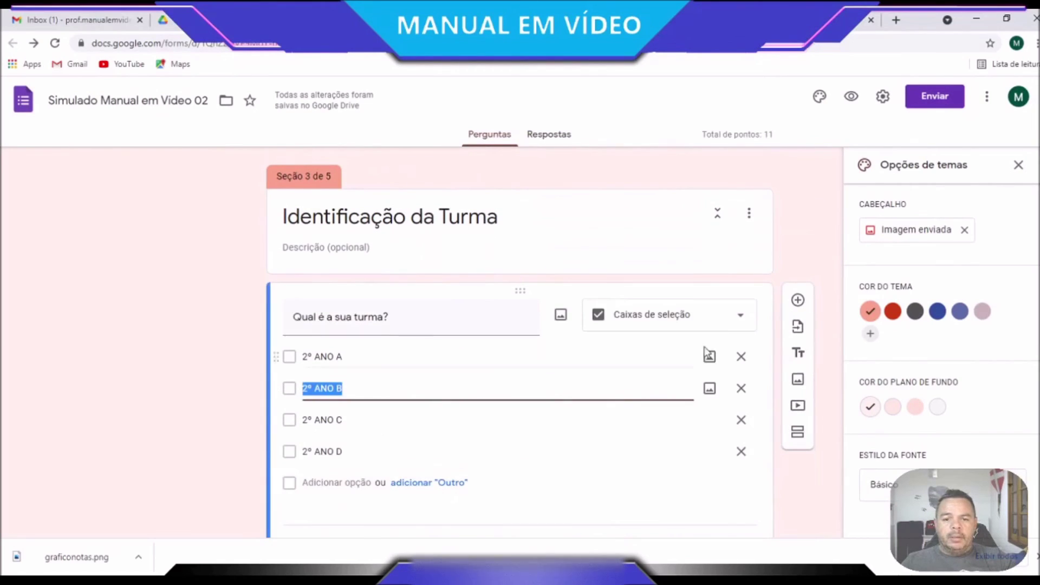
pyautogui.click(743, 317)
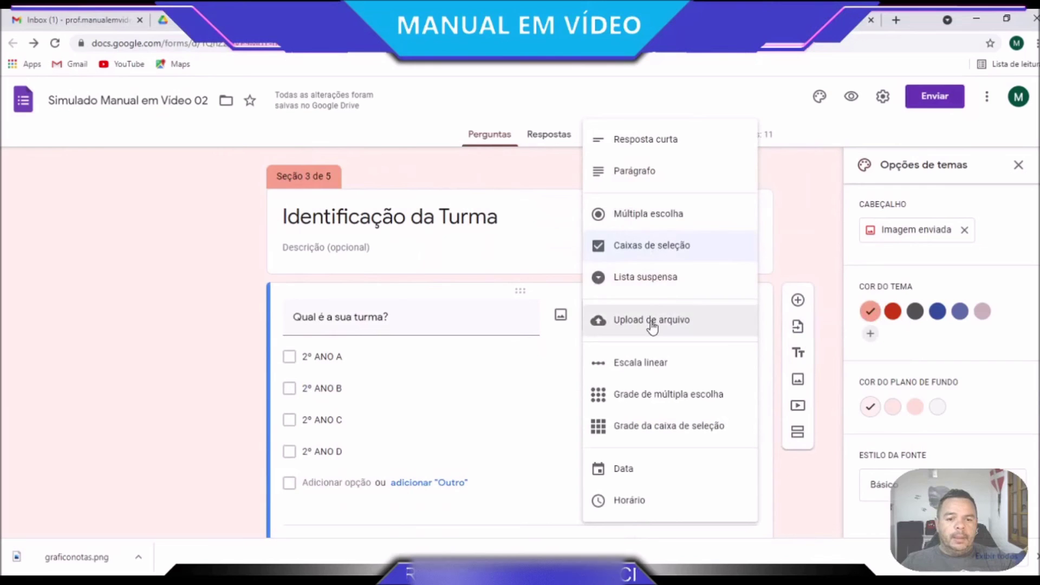
pyautogui.click(653, 288)
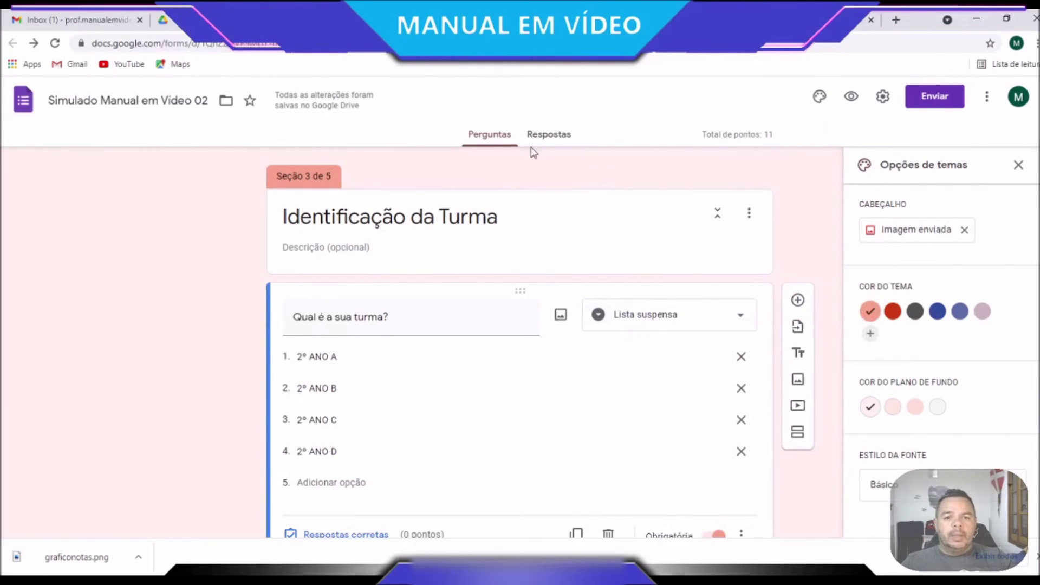
pyautogui.click(552, 144)
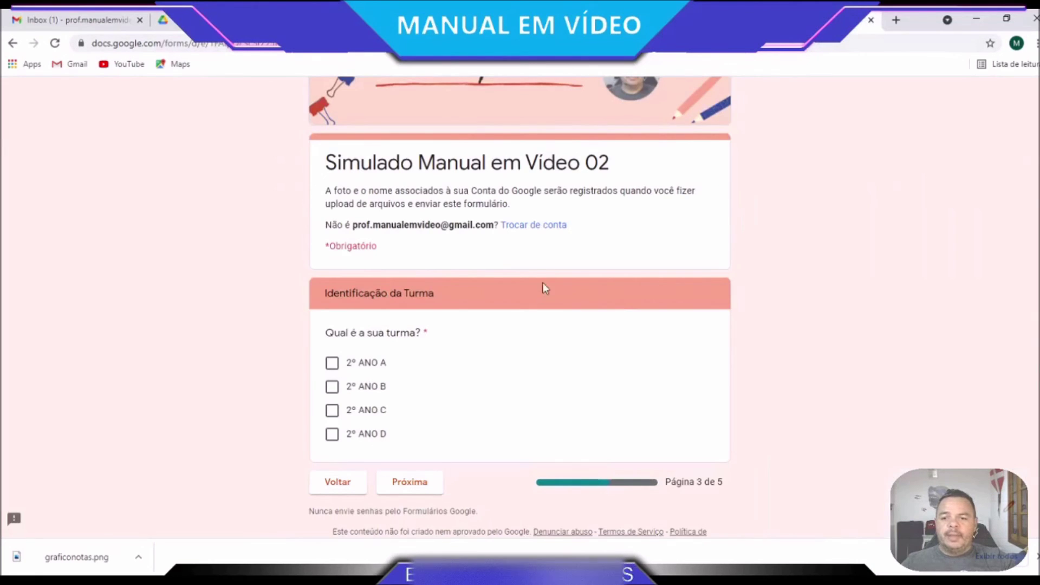
# Reload the preview, enter the respondent's e-mail and go to the next page
pyautogui.click(56, 43)
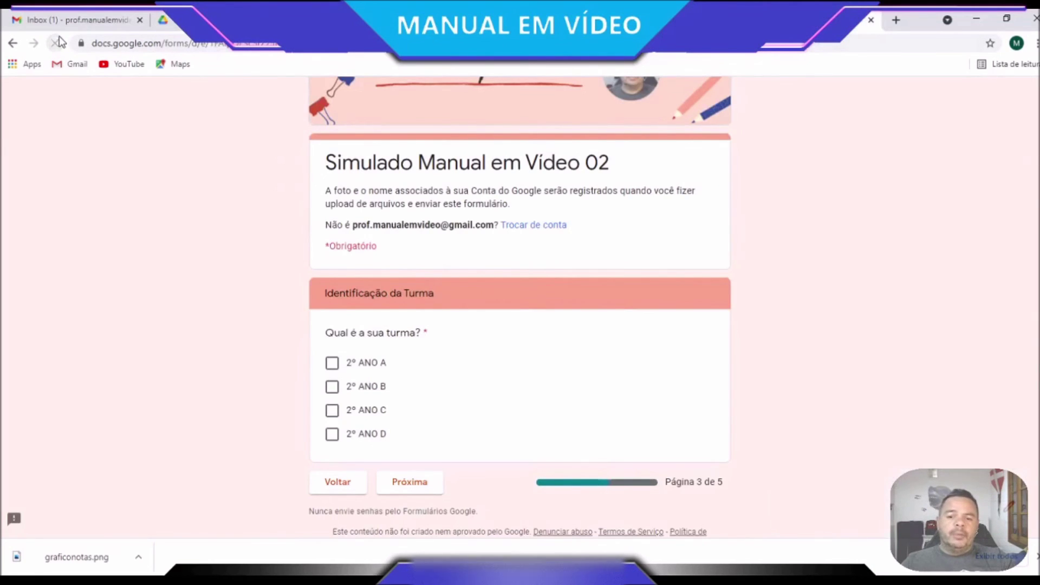
pyautogui.scroll(-3, 426, 318)
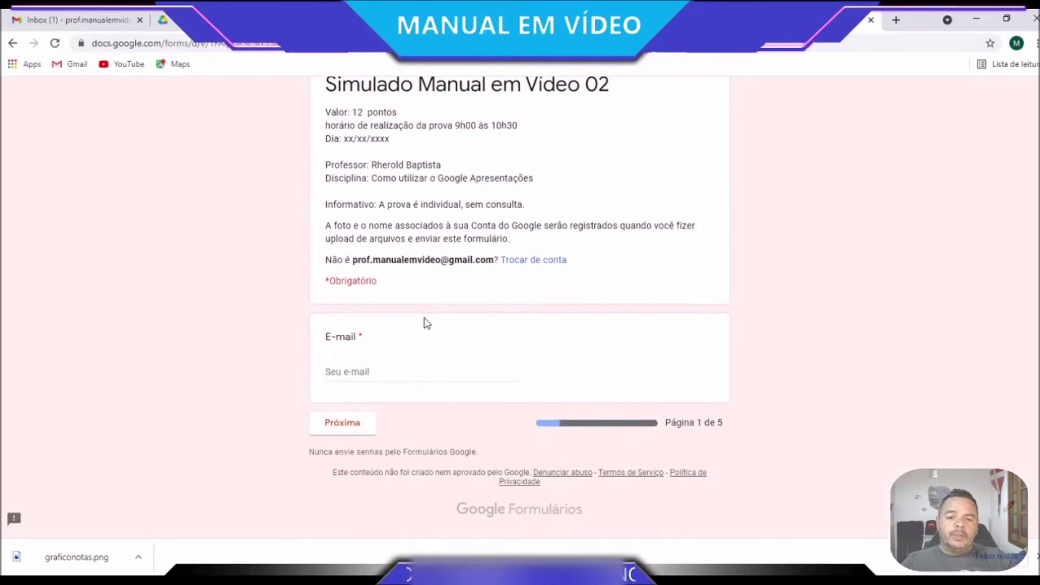
pyautogui.click(360, 372)
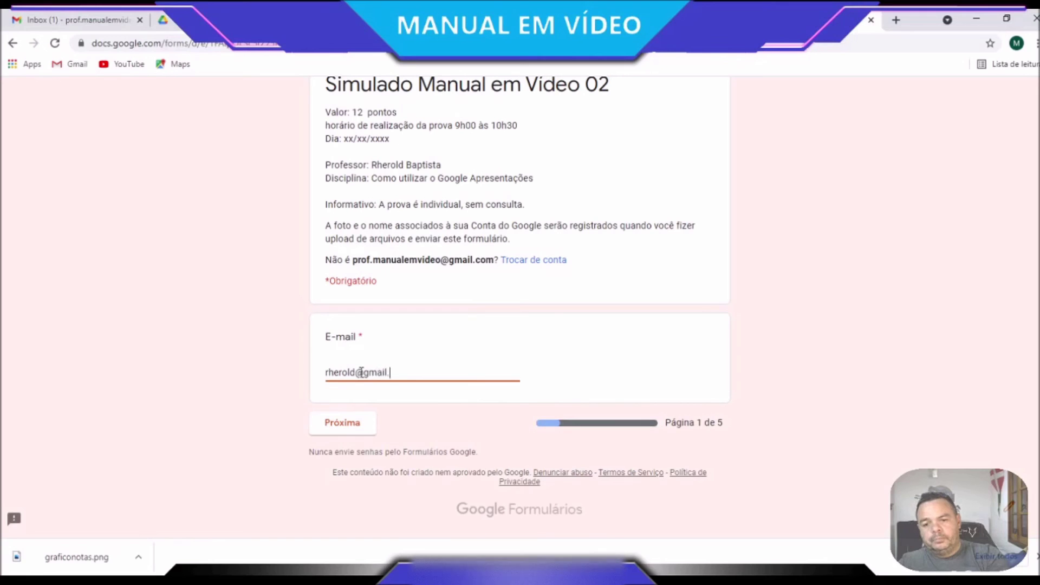
pyautogui.click(342, 426)
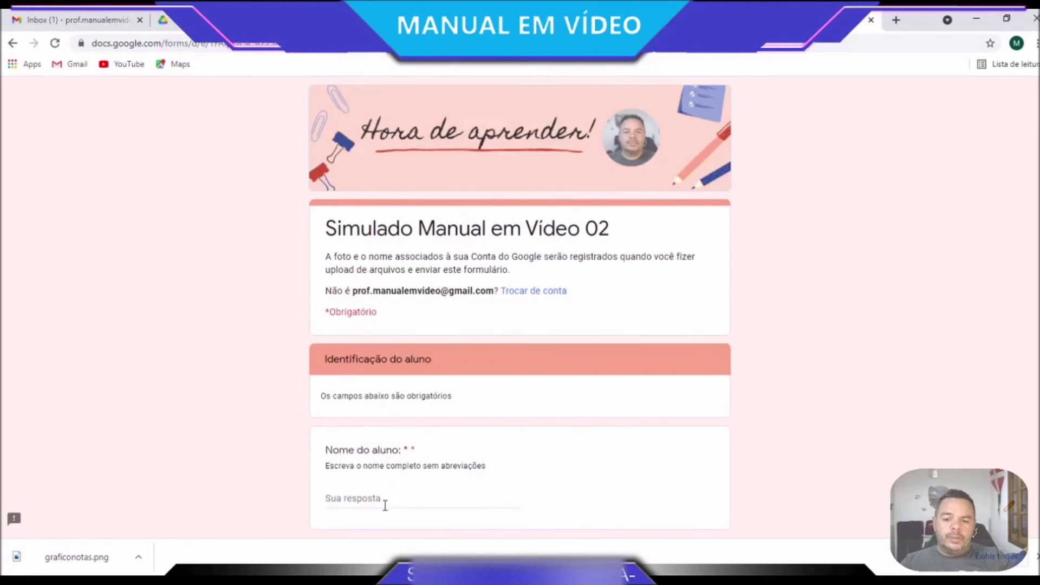
# Fill in the student's full name and registration number, then continue to the class page
pyautogui.click(378, 498)
pyautogui.scroll(-3, 630, 382)
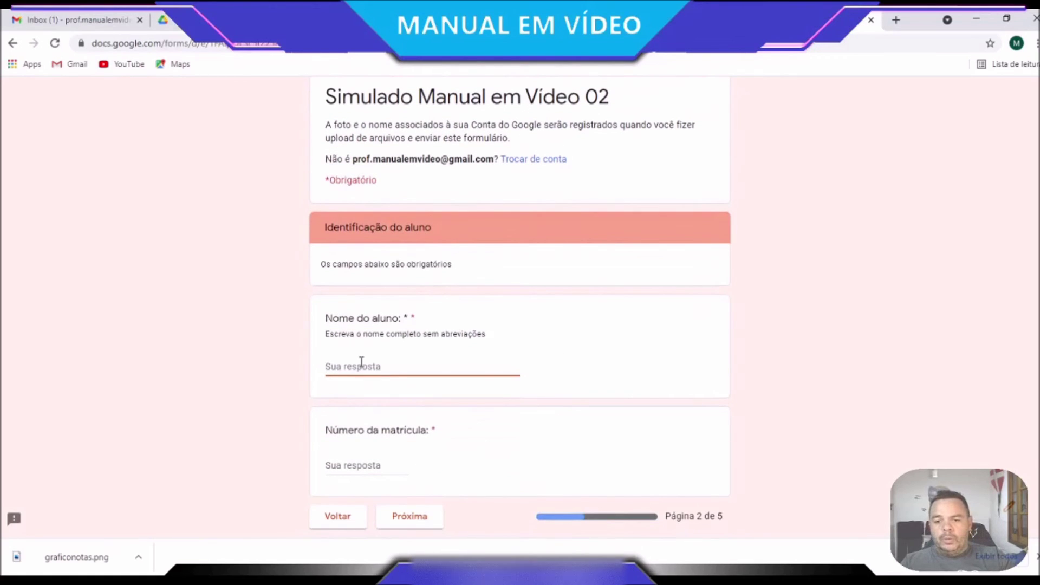
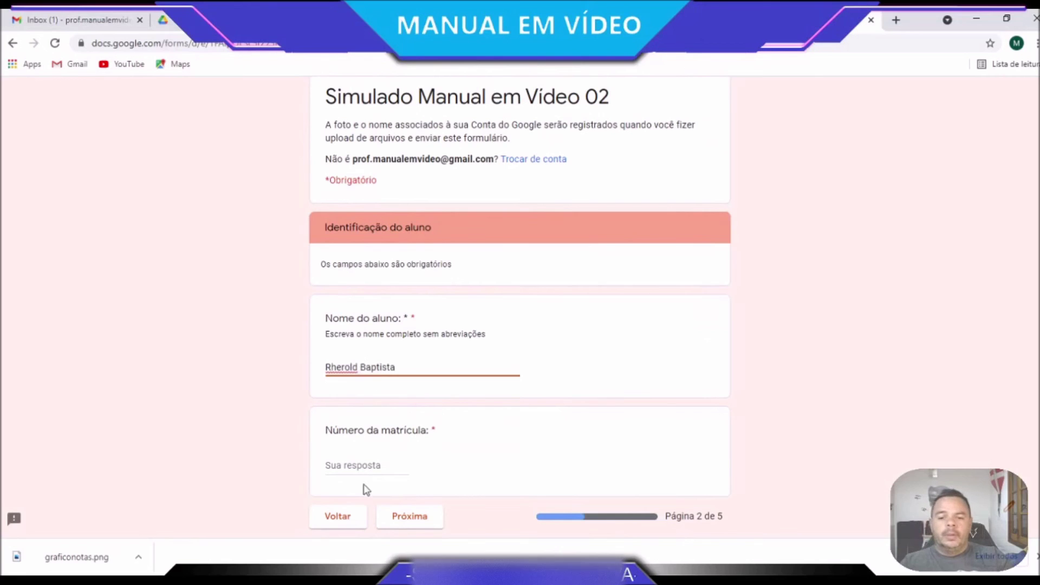
pyautogui.click(365, 466)
pyautogui.write('55')
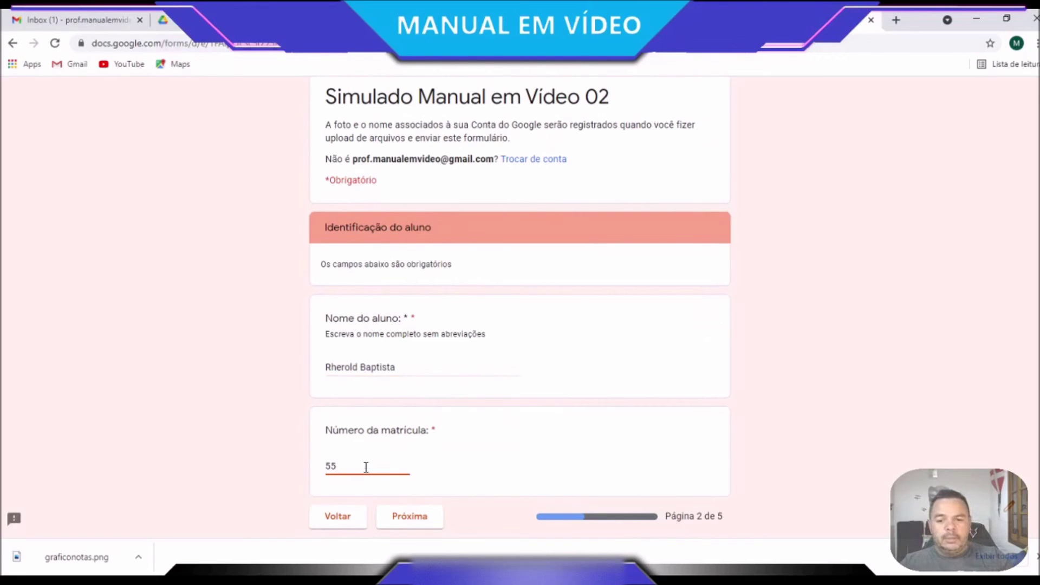
pyautogui.moveTo(377, 480); pyautogui.dragTo(207, 474)
pyautogui.press('BackSpace')
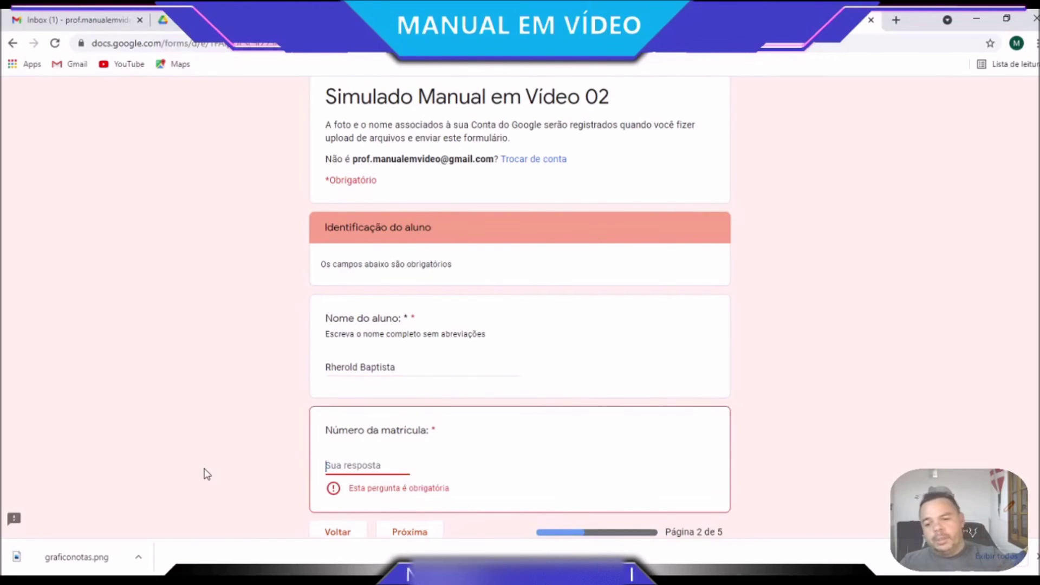
pyautogui.write('55')
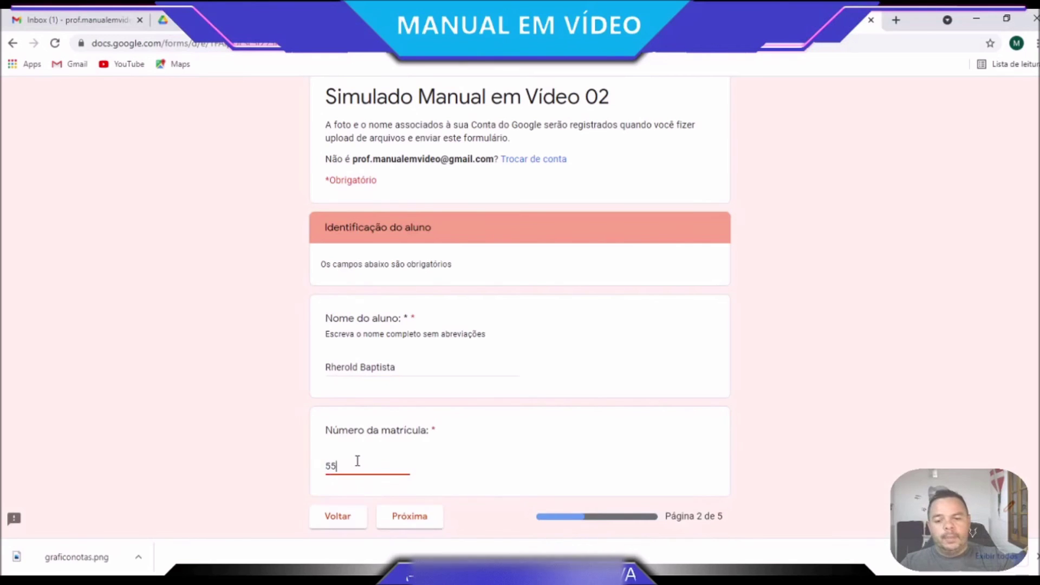
pyautogui.scroll(-2, 344, 446)
pyautogui.click(441, 458)
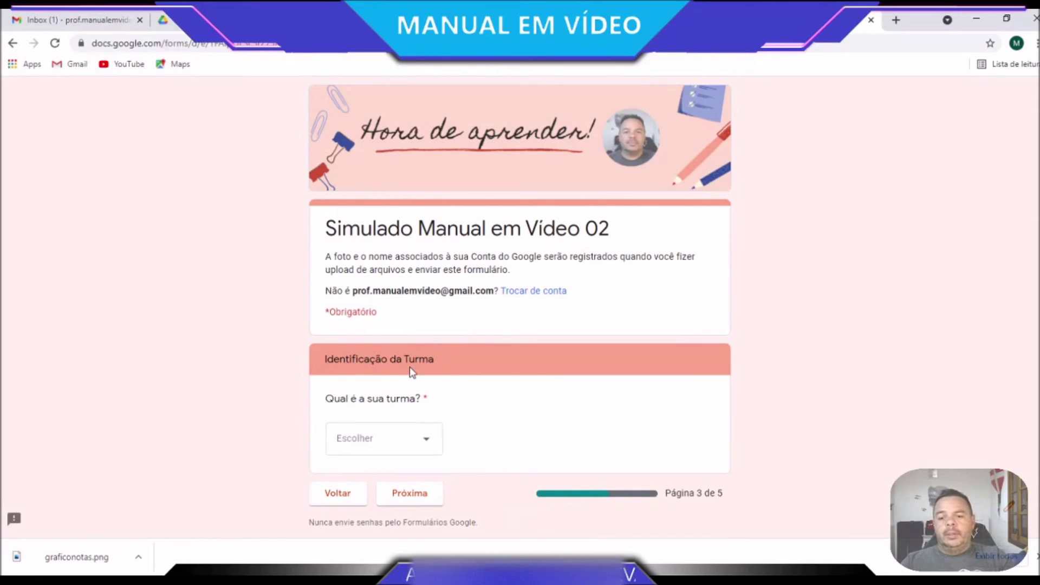
# Choose 2º ANO A from the class dropdown and continue to the next page
pyautogui.click(430, 448)
pyautogui.click(353, 407)
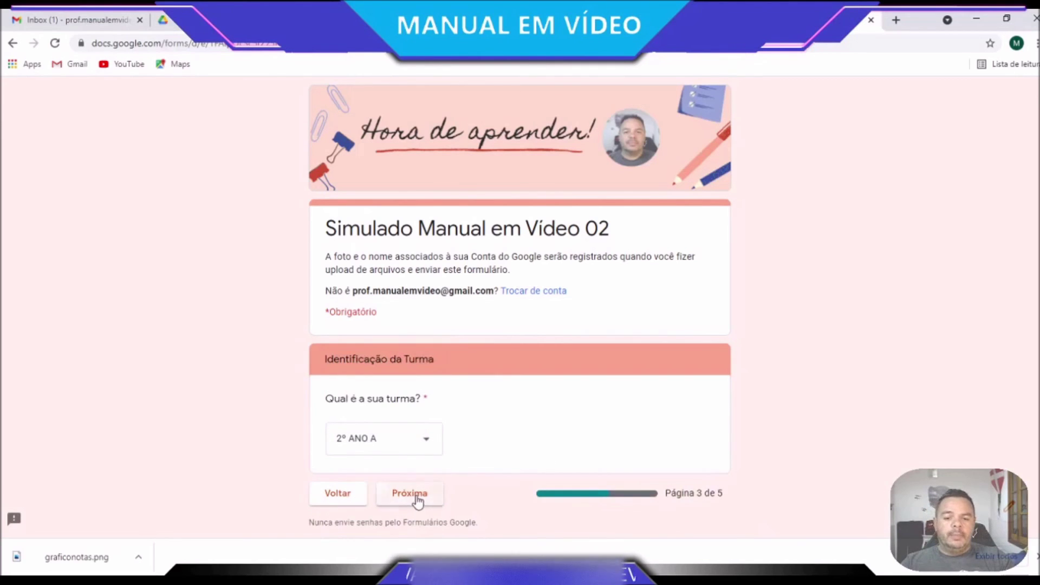
pyautogui.click(412, 489)
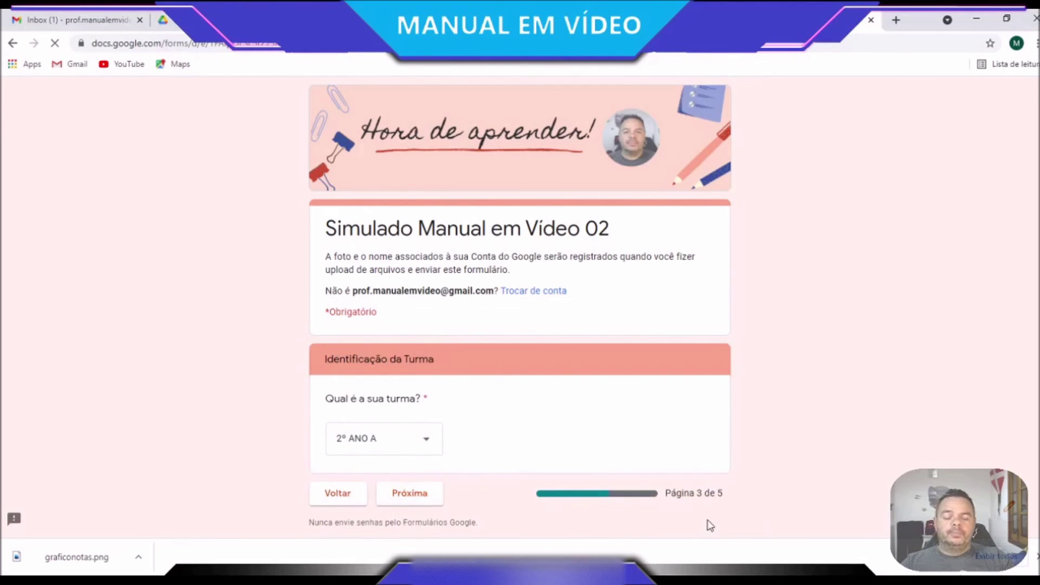
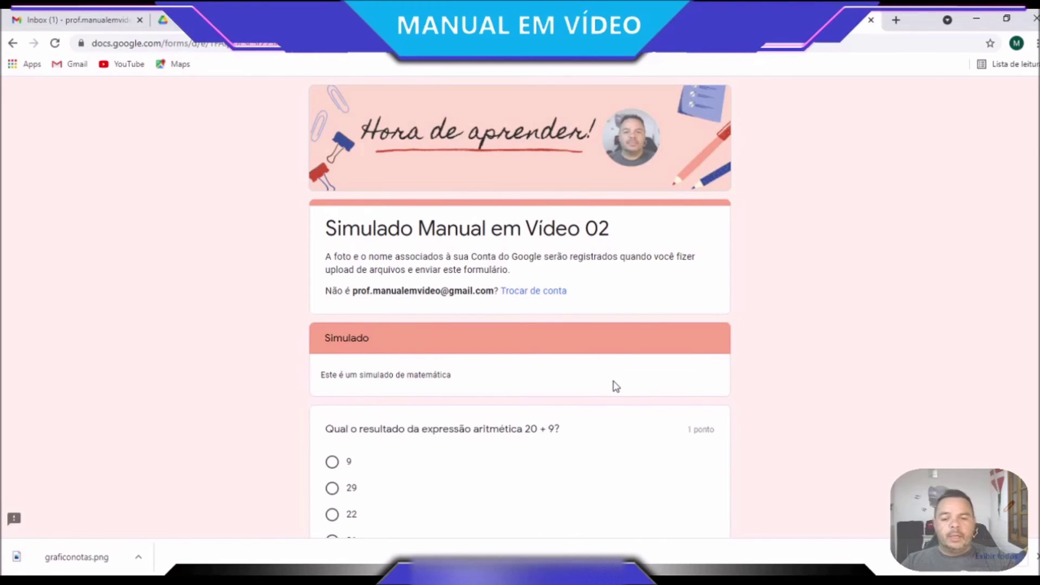
# Answer 9 to the 20 + 9 question and mark all four statements VERDADEIRO
pyautogui.scroll(-3, 617, 386)
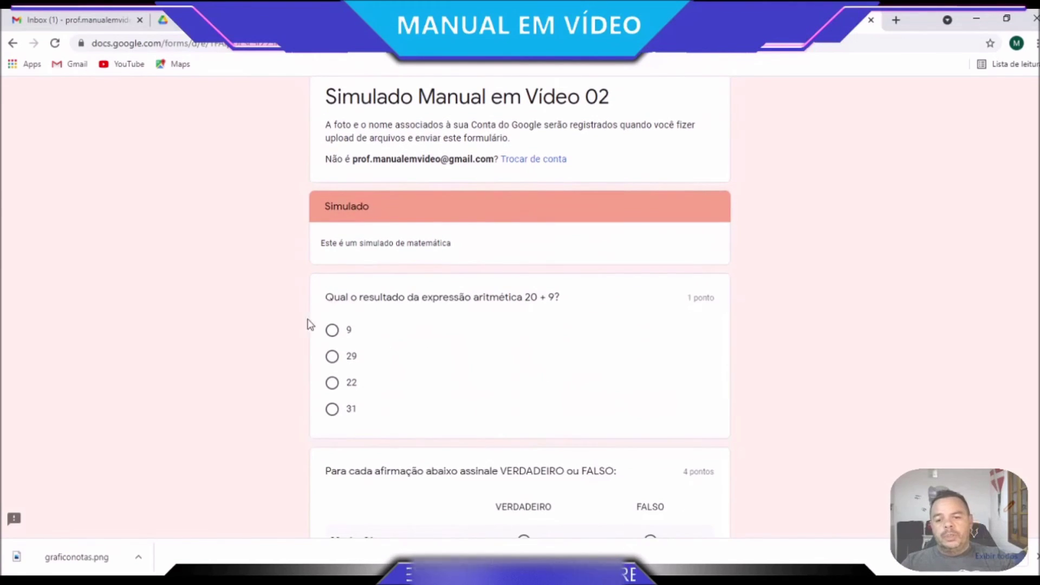
pyautogui.click(332, 332)
pyautogui.scroll(-4, 426, 444)
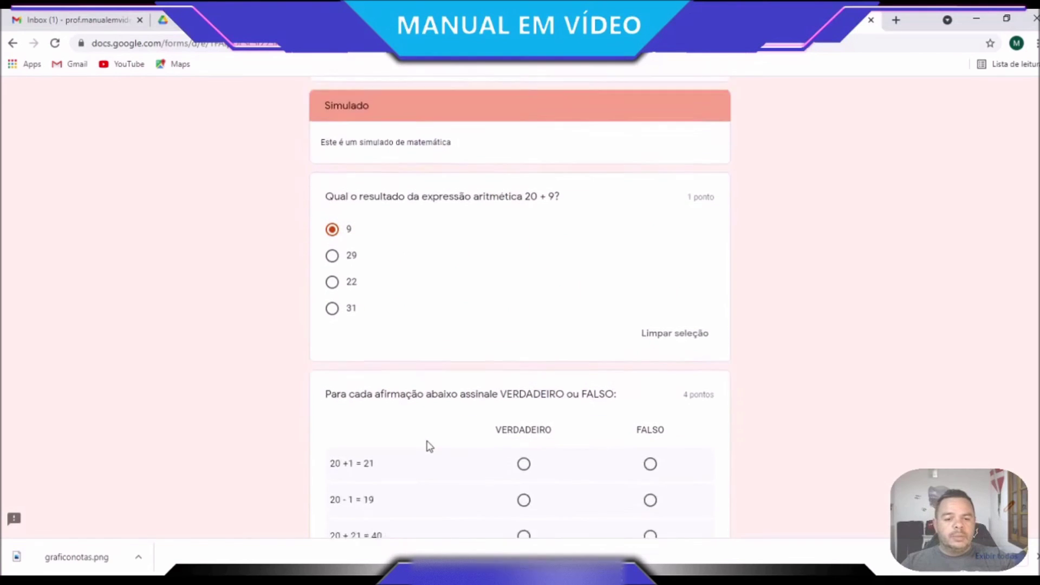
pyautogui.scroll(-10, 619, 379)
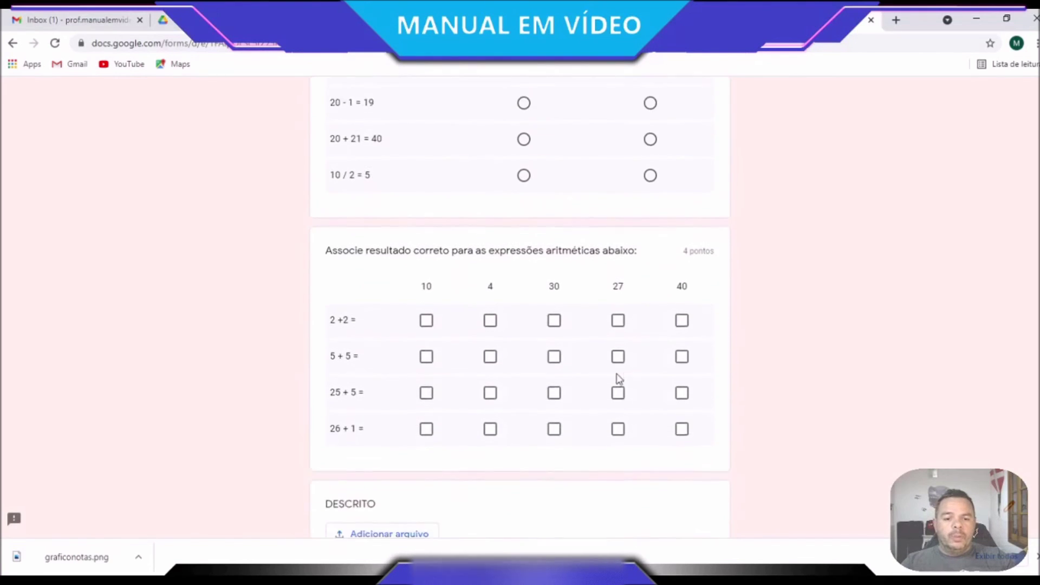
pyautogui.scroll(-10, 619, 379)
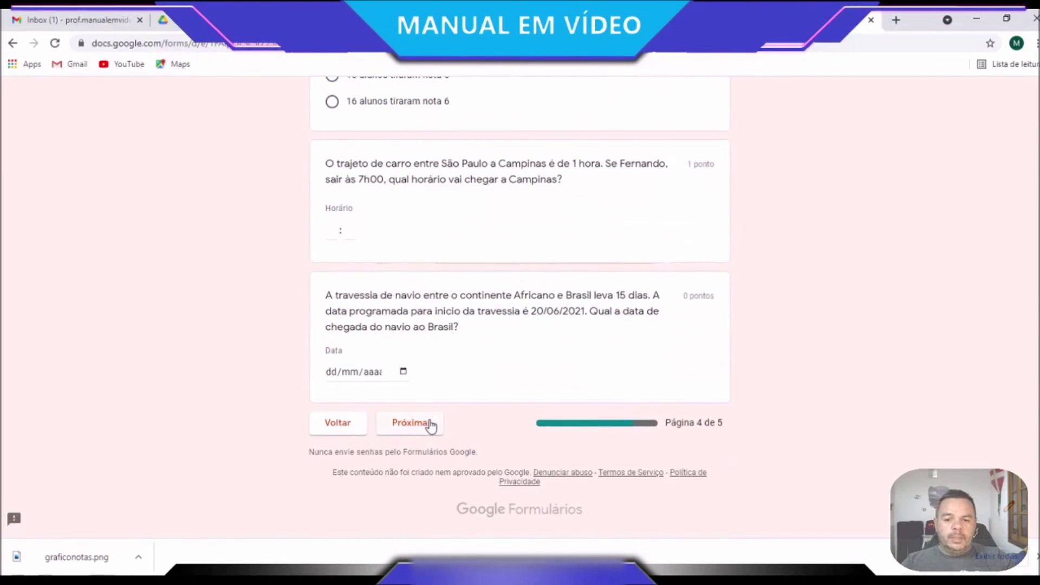
pyautogui.scroll(20, 526, 507)
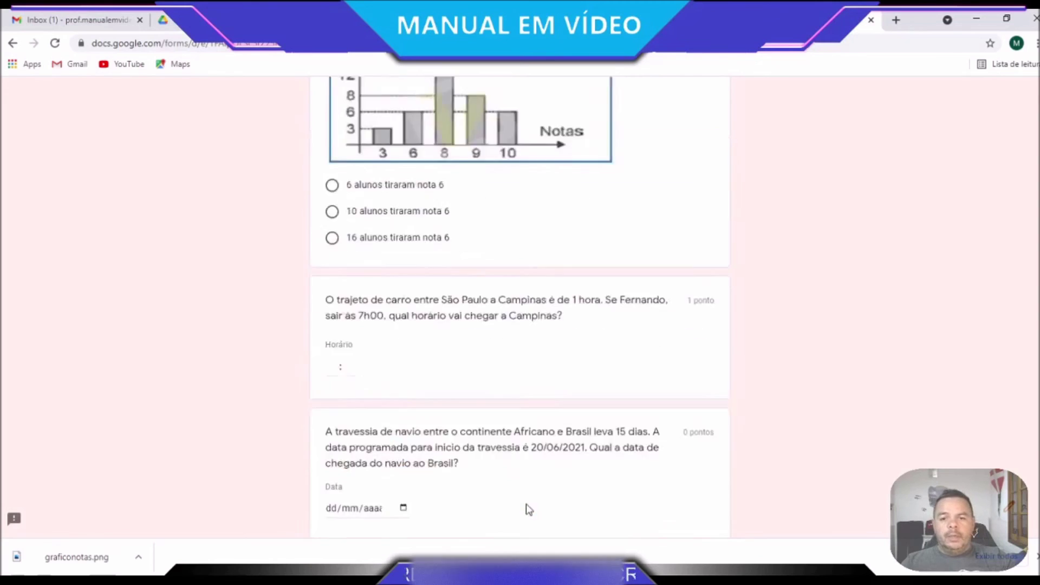
pyautogui.scroll(-4, 526, 510)
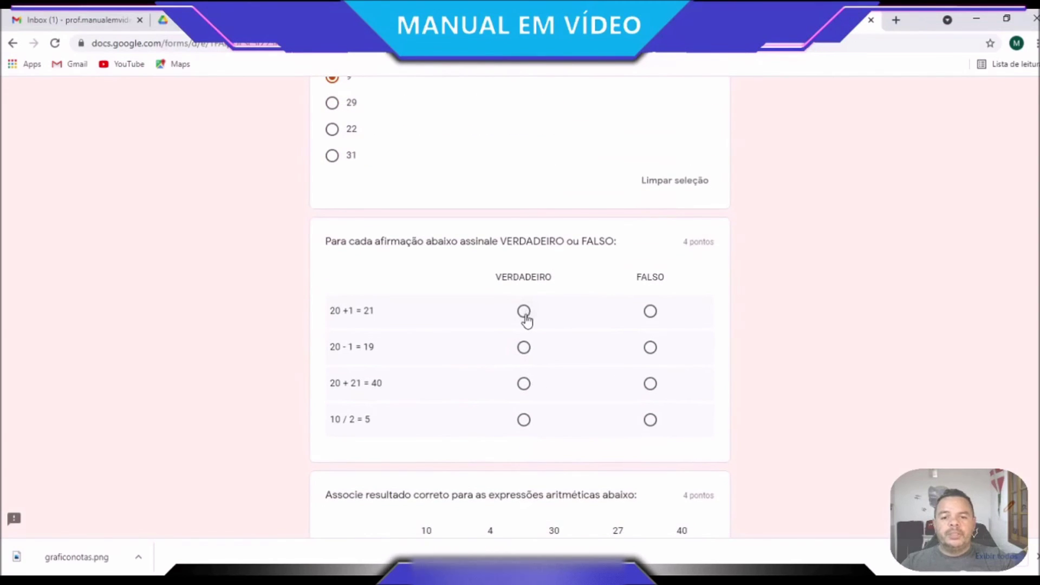
pyautogui.scroll(4, 532, 325)
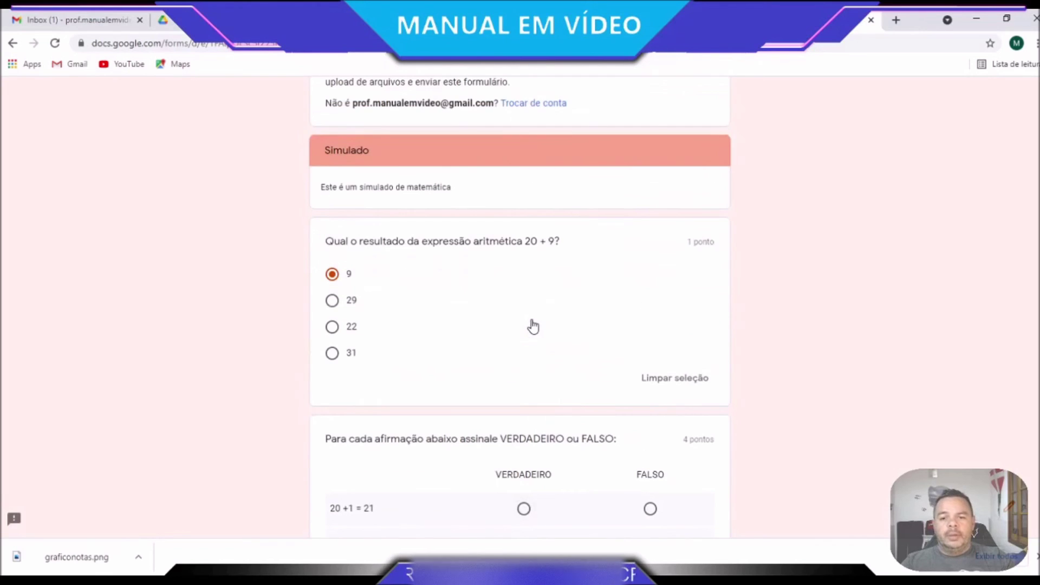
pyautogui.scroll(-5, 534, 326)
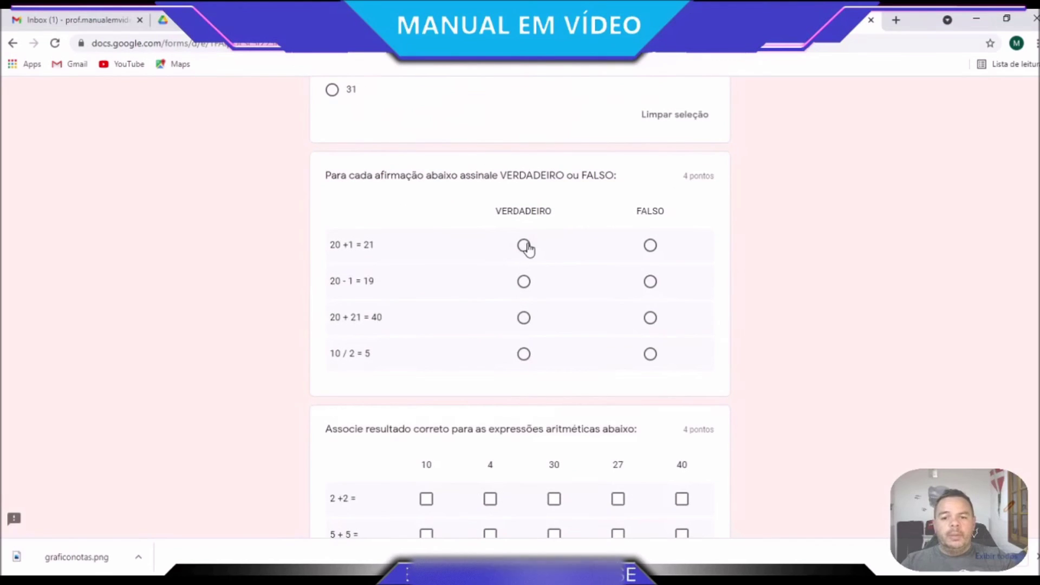
pyautogui.click(524, 246)
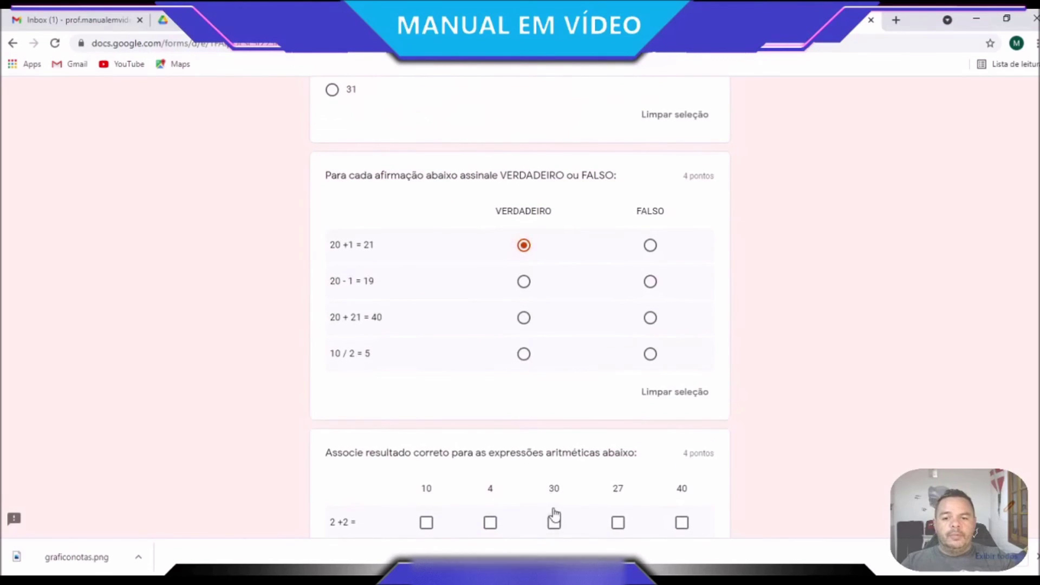
pyautogui.click(524, 282)
pyautogui.click(524, 318)
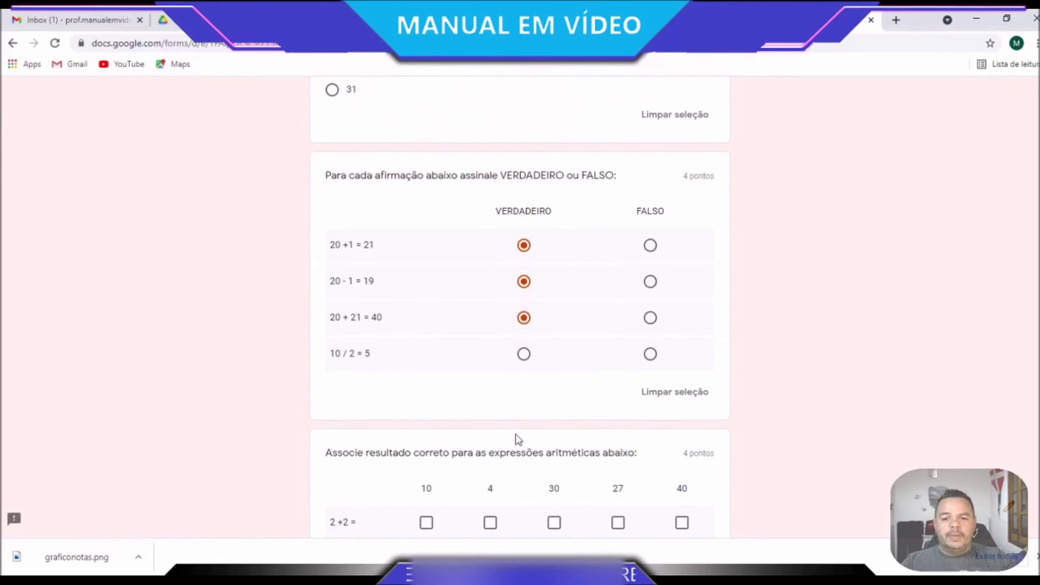
pyautogui.click(524, 358)
# Match 2+2→4, 5+5→10, 25+5→30, 26+1→27 in the grid and choose 6 alunos
pyautogui.scroll(-2, 425, 483)
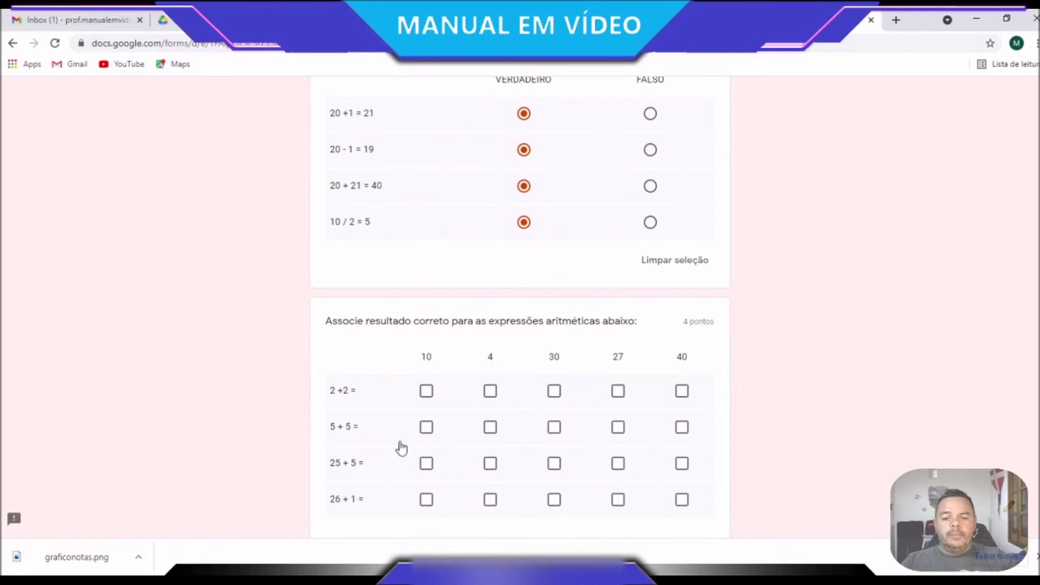
pyautogui.click(492, 392)
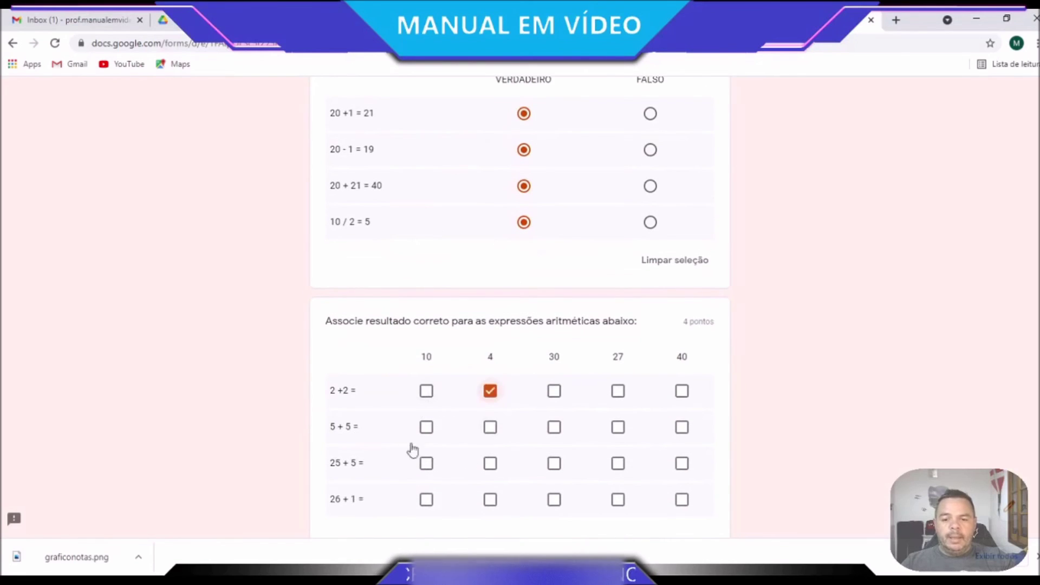
pyautogui.click(427, 427)
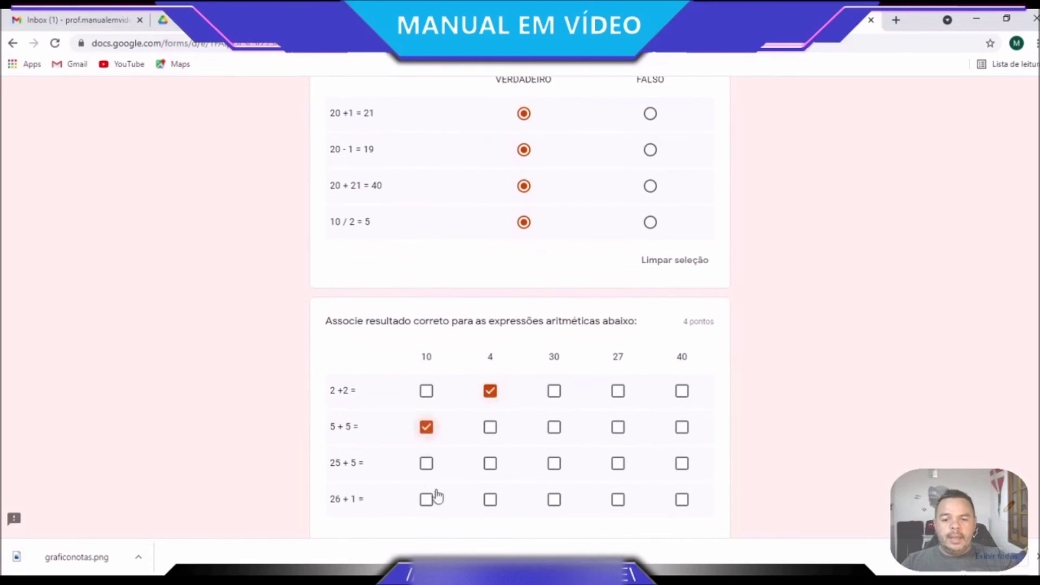
pyautogui.click(554, 465)
pyautogui.scroll(-1, 514, 528)
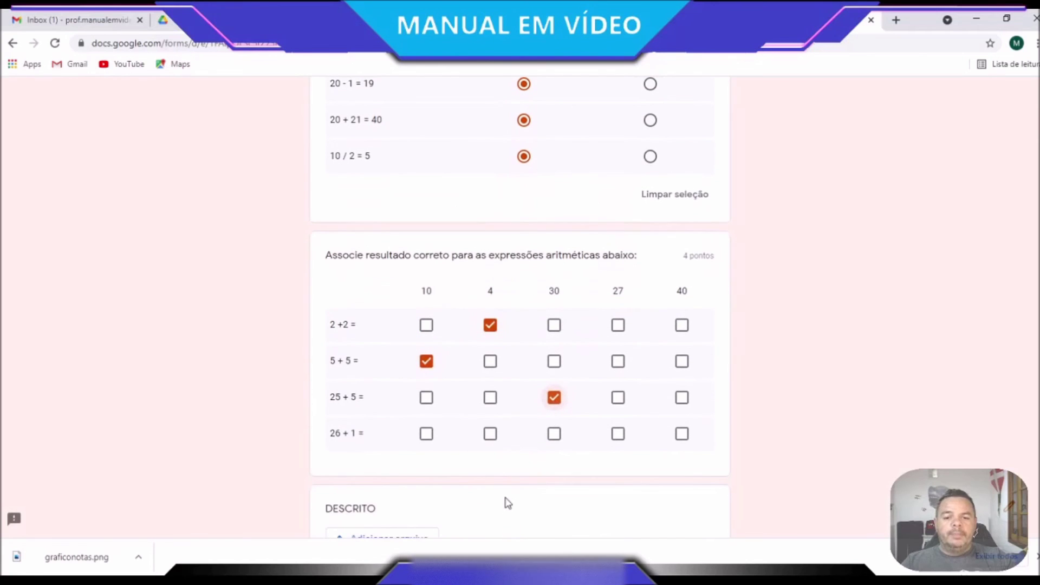
pyautogui.click(619, 435)
pyautogui.scroll(-4, 607, 488)
pyautogui.scroll(-3, 491, 379)
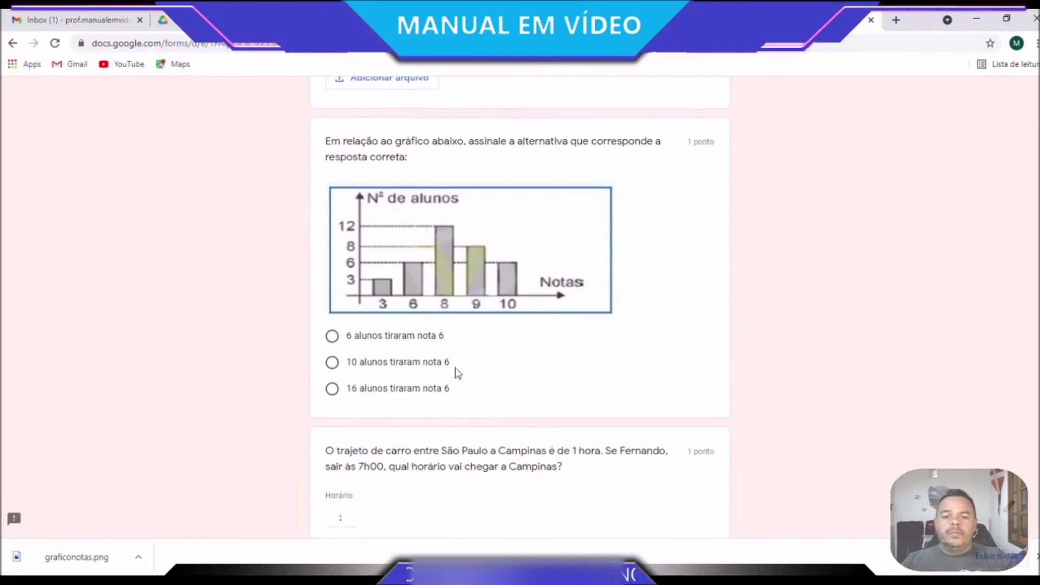
pyautogui.click(332, 337)
# Enter arrival time 08:00 and ship date 05/07/2021, then continue to the last page
pyautogui.scroll(-3, 379, 368)
pyautogui.click(333, 345)
pyautogui.write('08 : 00')
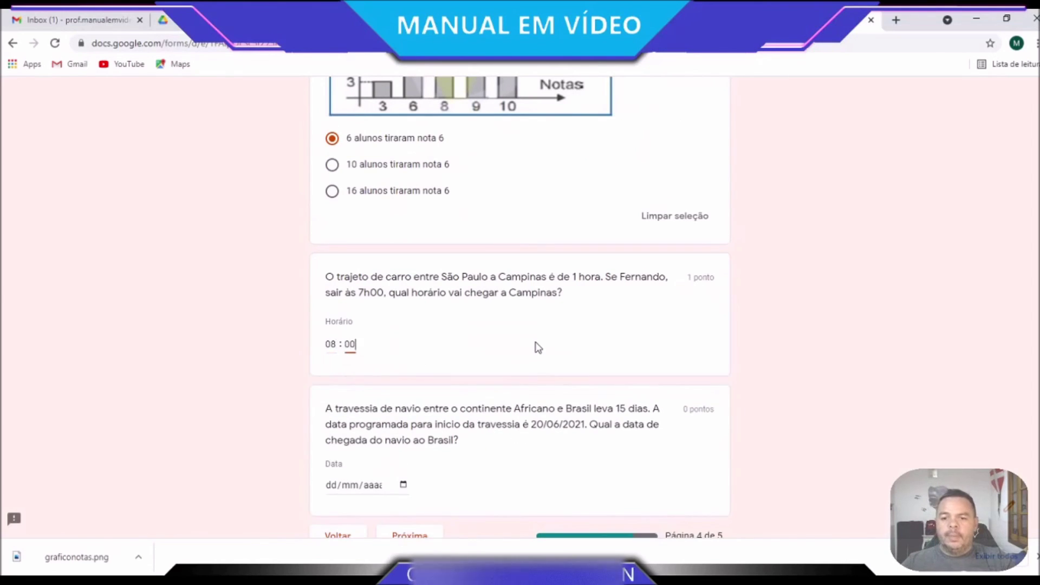
pyautogui.scroll(-2, 537, 345)
pyautogui.click(332, 373)
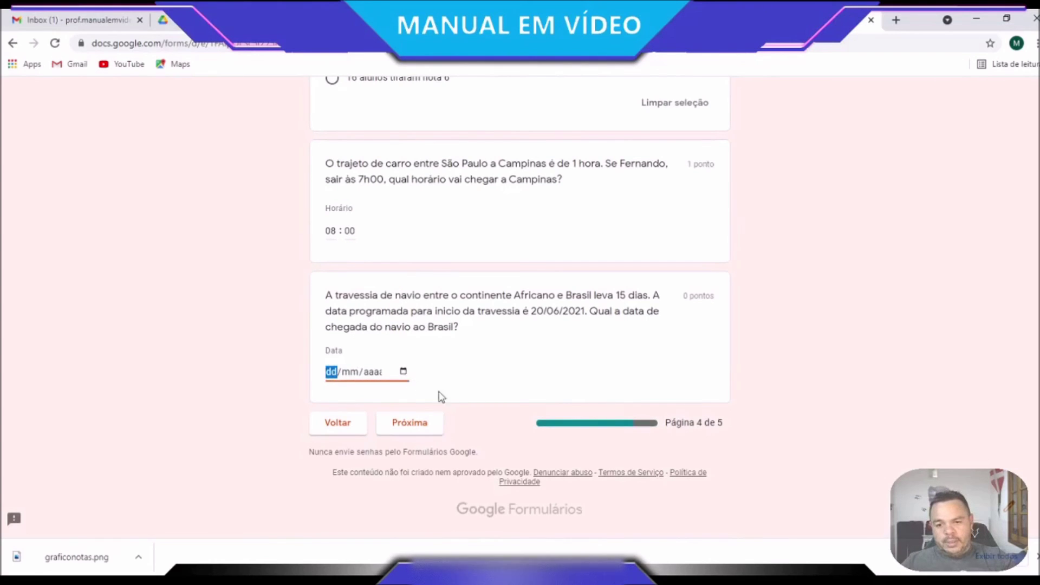
pyautogui.write('19042021')
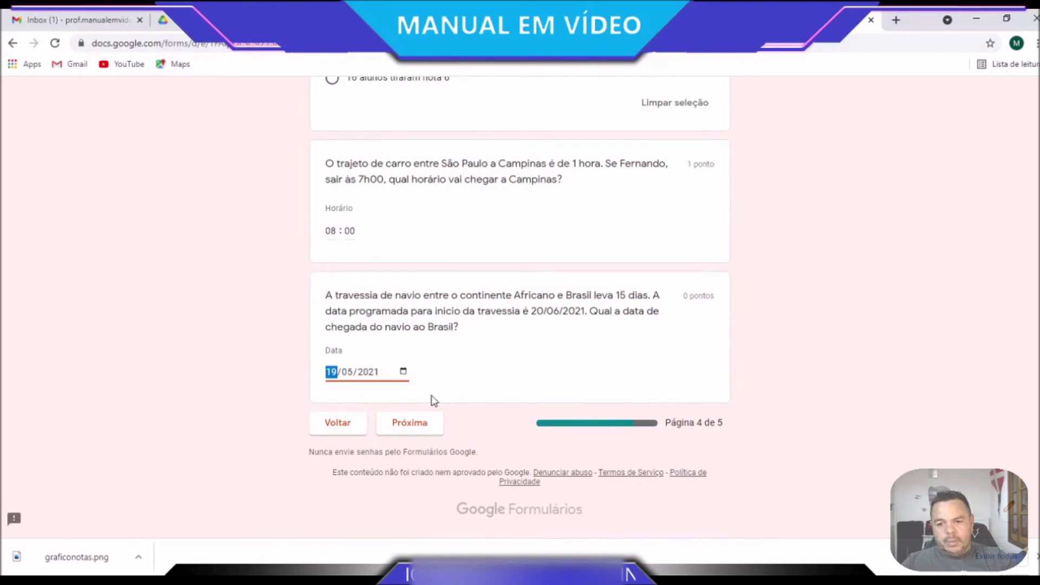
pyautogui.click(332, 372)
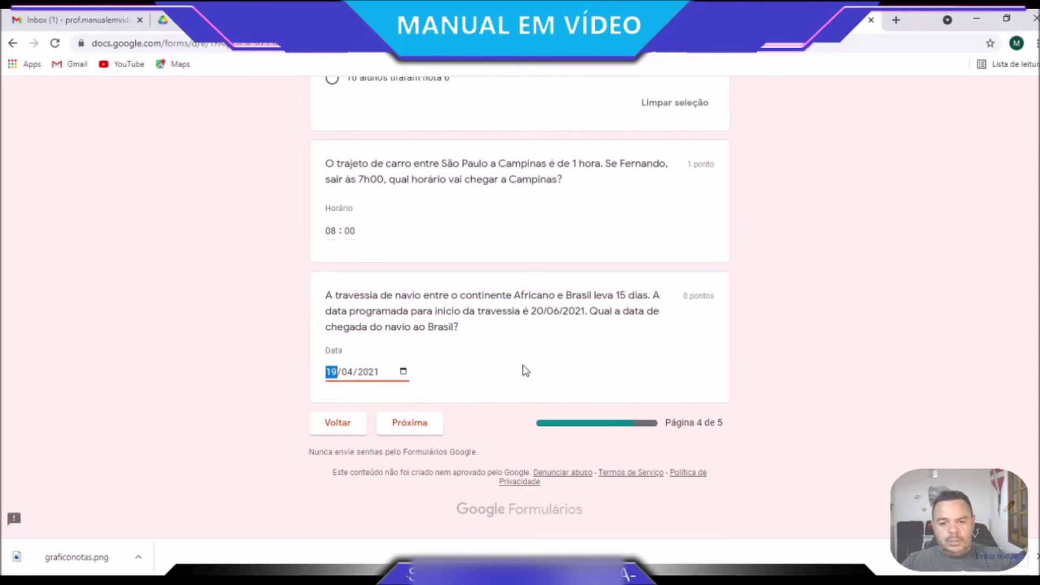
pyautogui.write('05/')
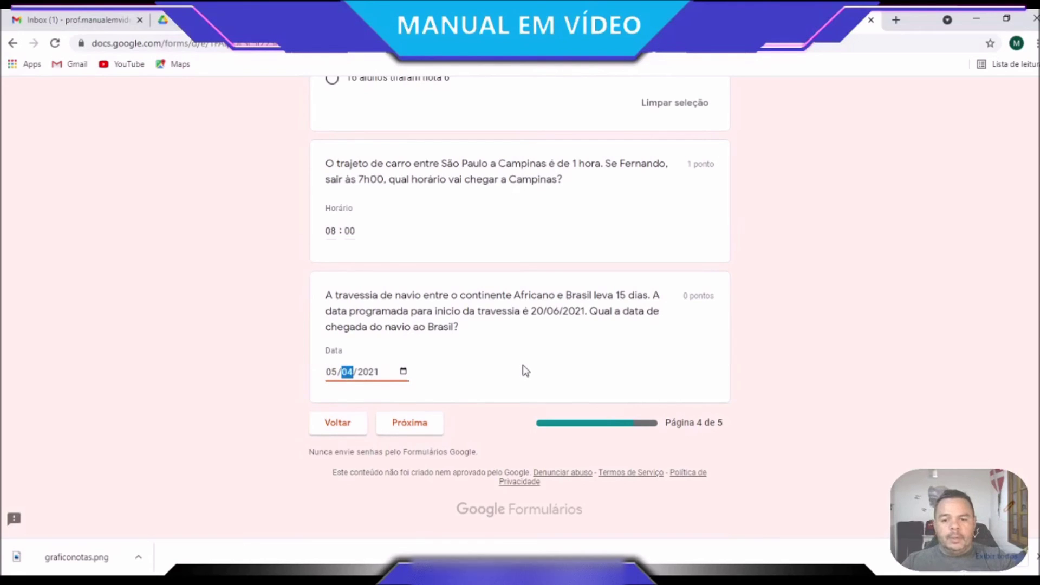
pyautogui.write('07')
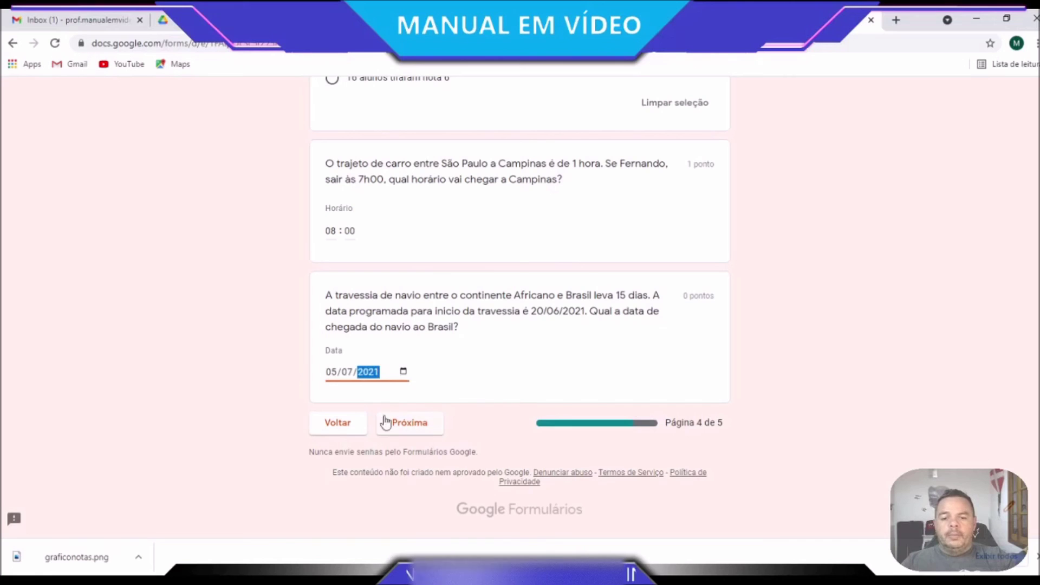
pyautogui.click(385, 423)
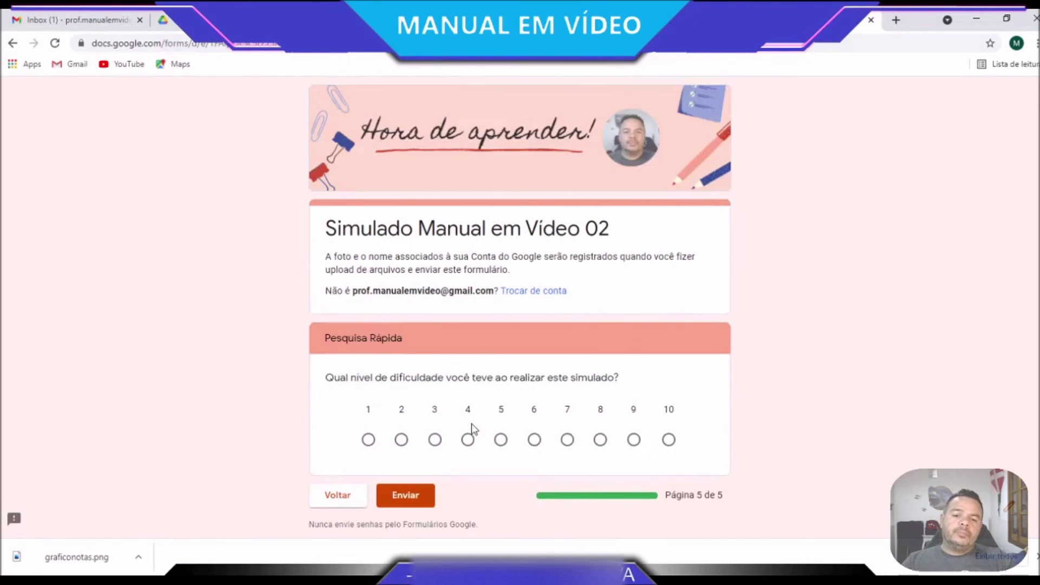
# Rate the difficulty 5, submit the quiz, and view its responses back in the editor
pyautogui.click(670, 440)
pyautogui.click(369, 443)
pyautogui.click(672, 441)
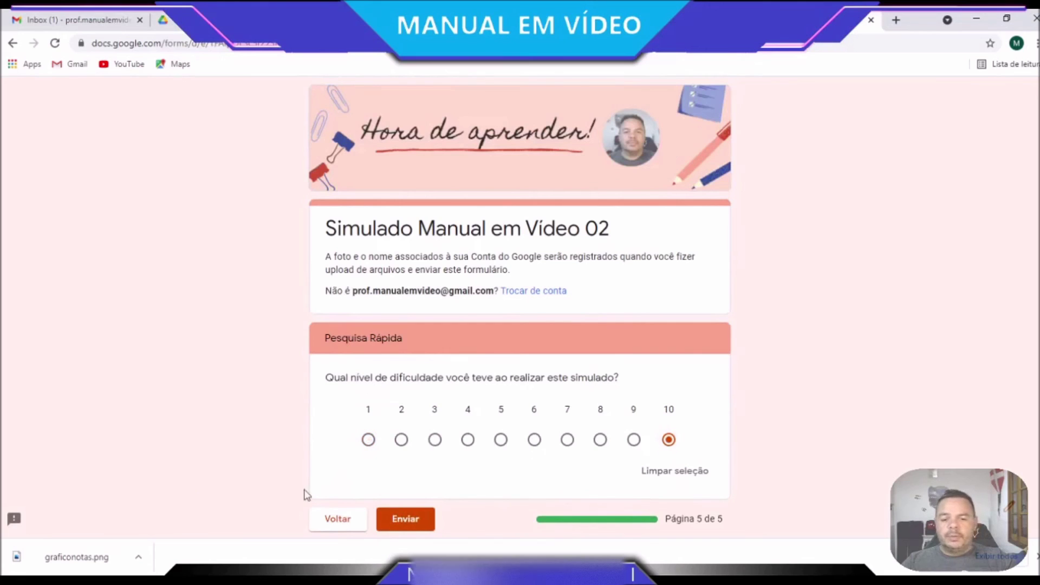
pyautogui.click(502, 440)
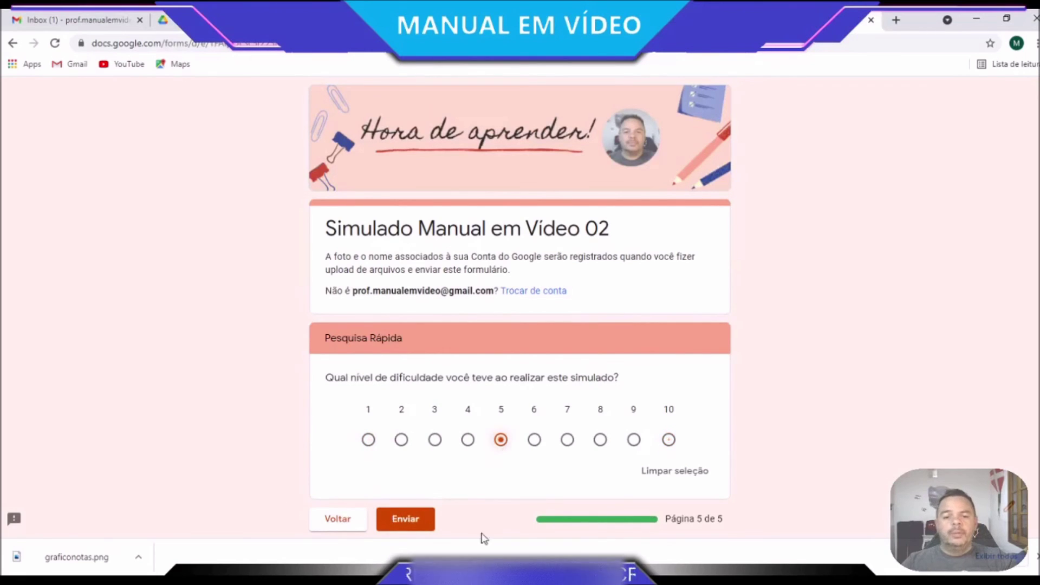
pyautogui.click(418, 521)
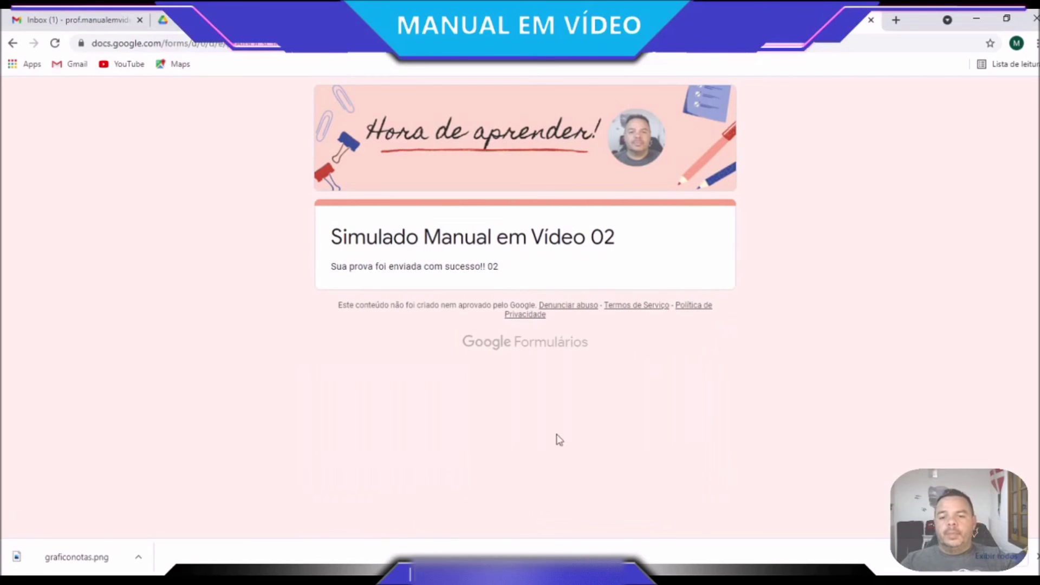
pyautogui.moveTo(499, 267); pyautogui.dragTo(333, 270)
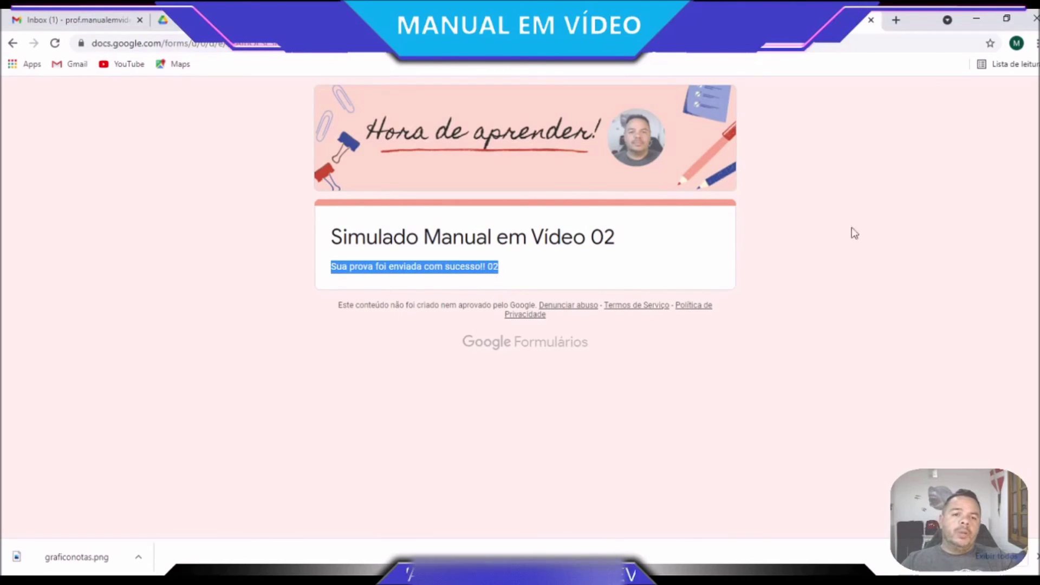
pyautogui.click(621, 20)
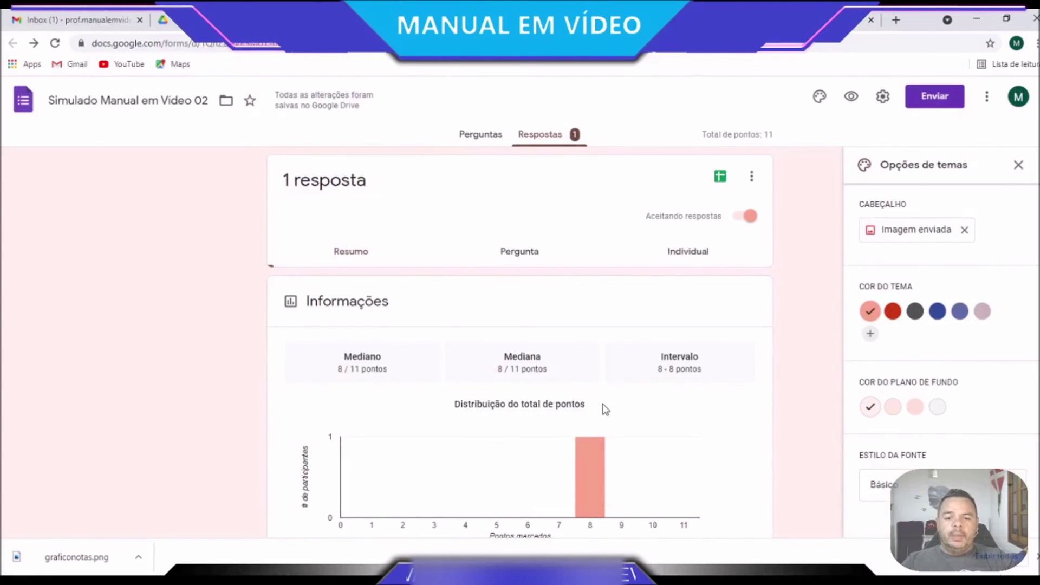
pyautogui.scroll(-3, 707, 374)
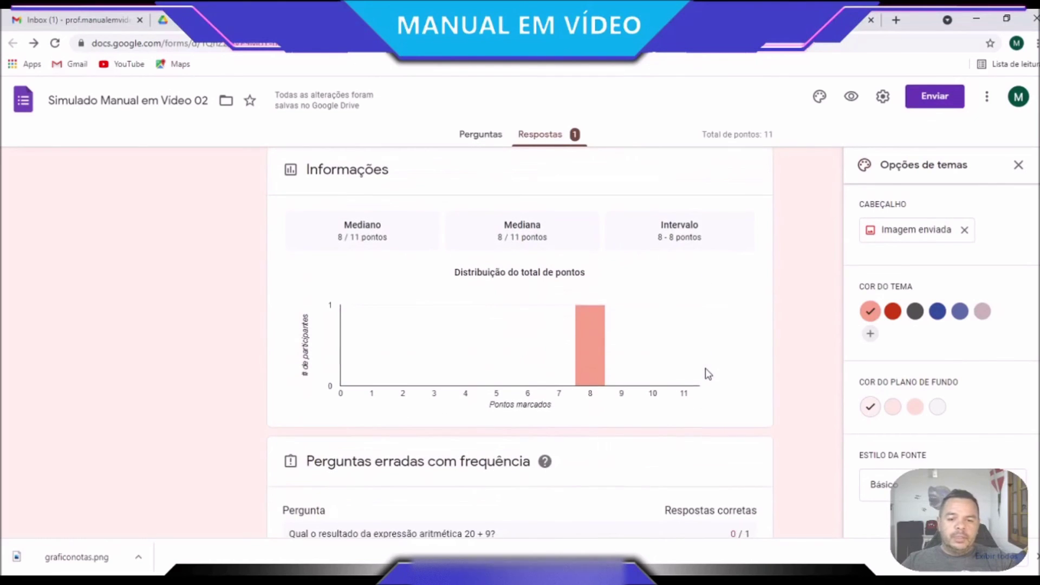
pyautogui.scroll(-3, 593, 276)
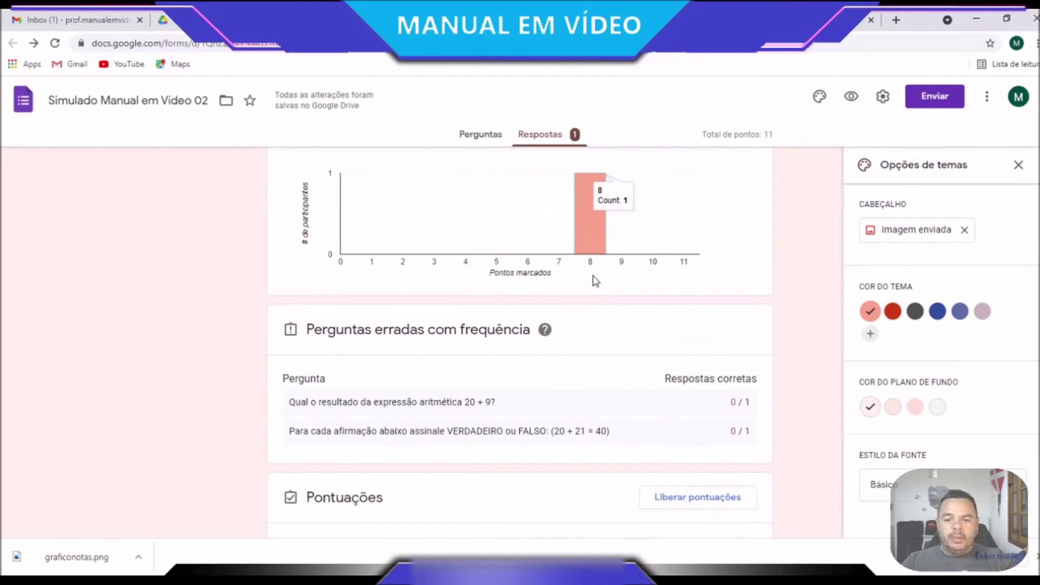
pyautogui.scroll(-5, 596, 281)
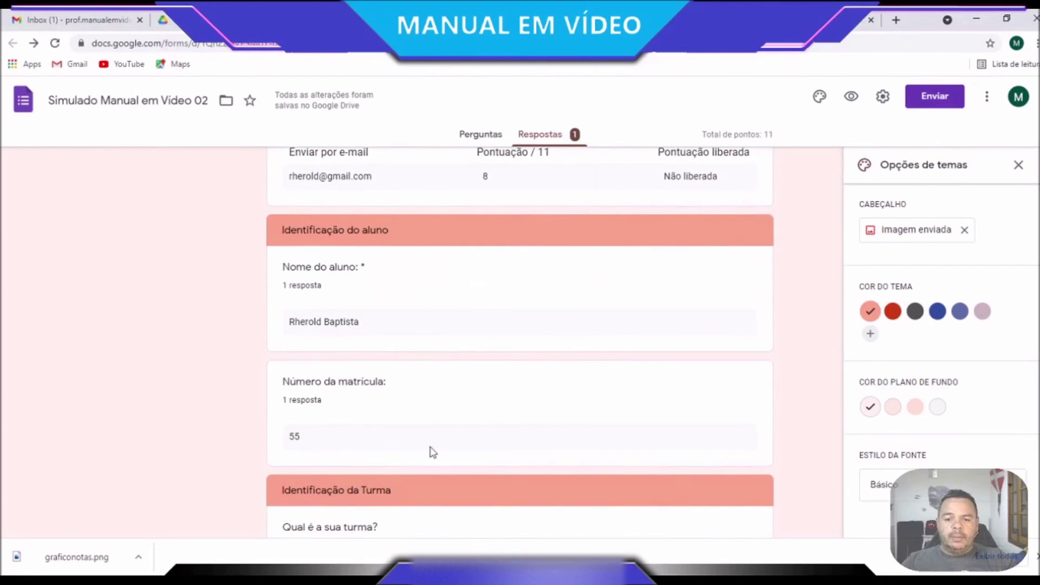
pyautogui.scroll(-2, 388, 433)
pyautogui.scroll(-2, 388, 433)
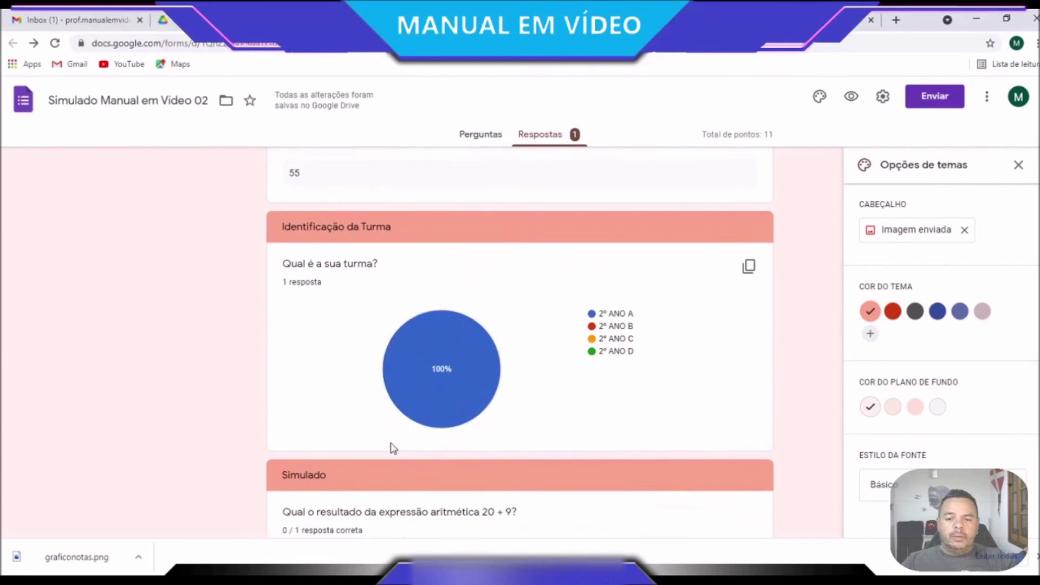
pyautogui.scroll(-3, 393, 446)
pyautogui.scroll(-8, 393, 448)
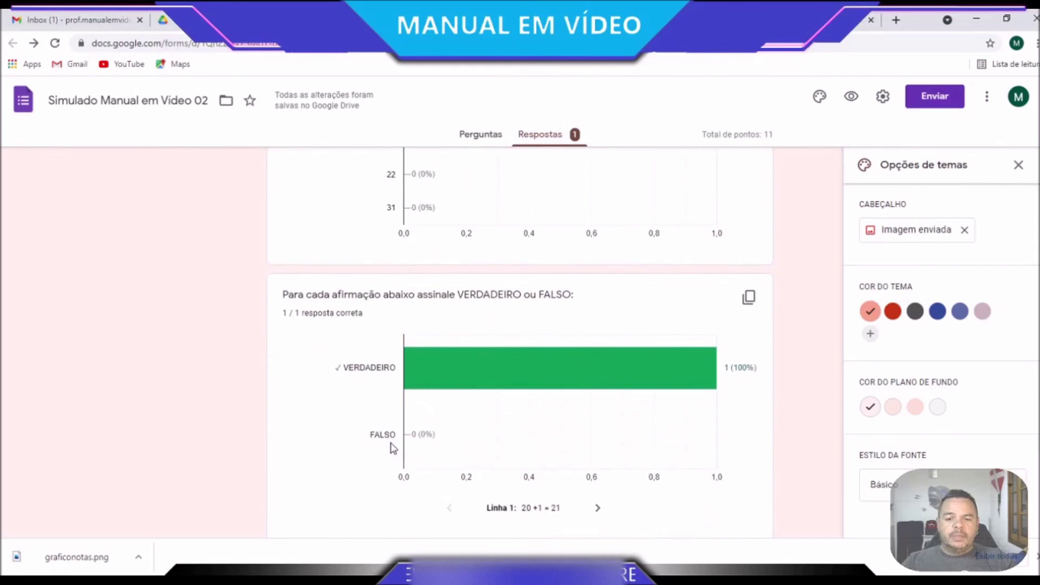
pyautogui.scroll(-2, 393, 449)
pyautogui.scroll(18, 393, 445)
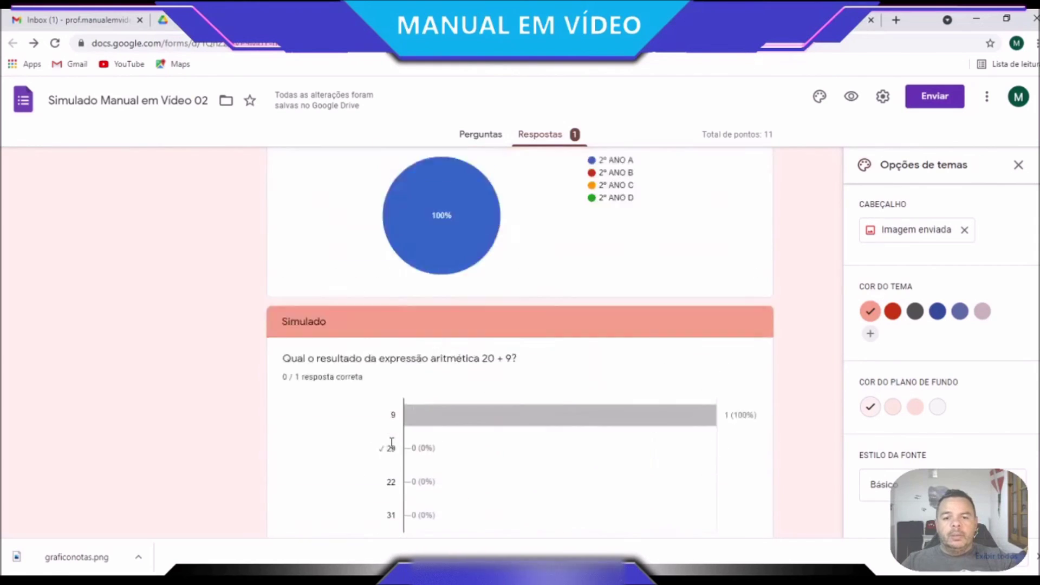
pyautogui.scroll(10, 393, 439)
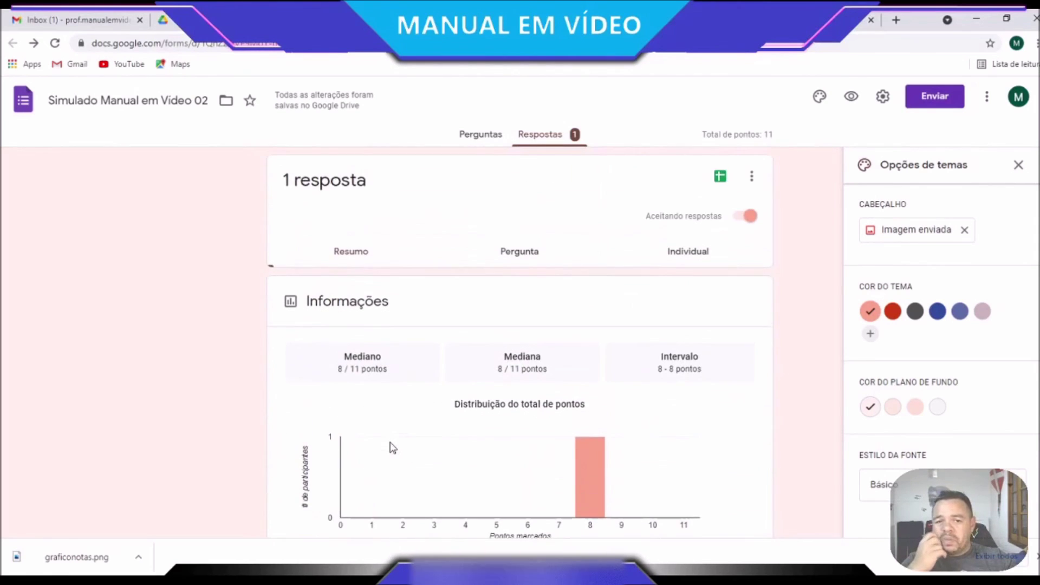
# Show the respondent's answers individually and scroll down to the Campinas arrival-time question
pyautogui.click(702, 252)
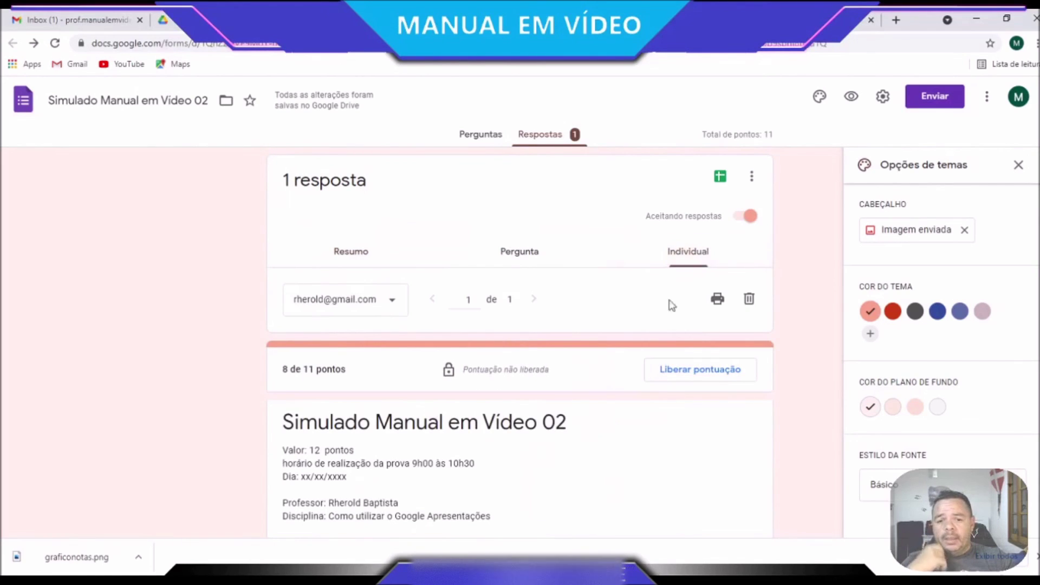
pyautogui.scroll(-6, 653, 505)
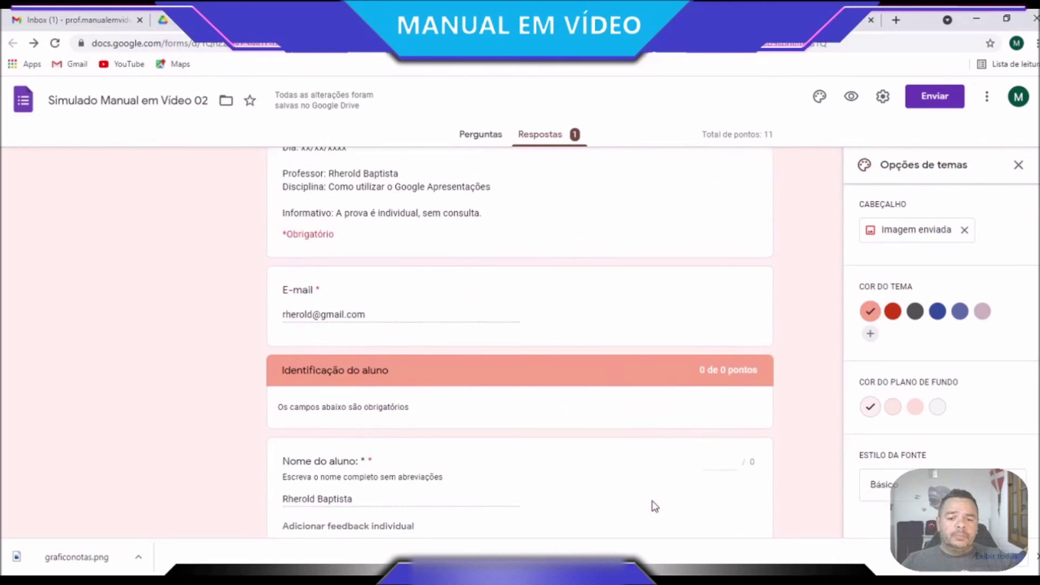
pyautogui.scroll(-8, 655, 507)
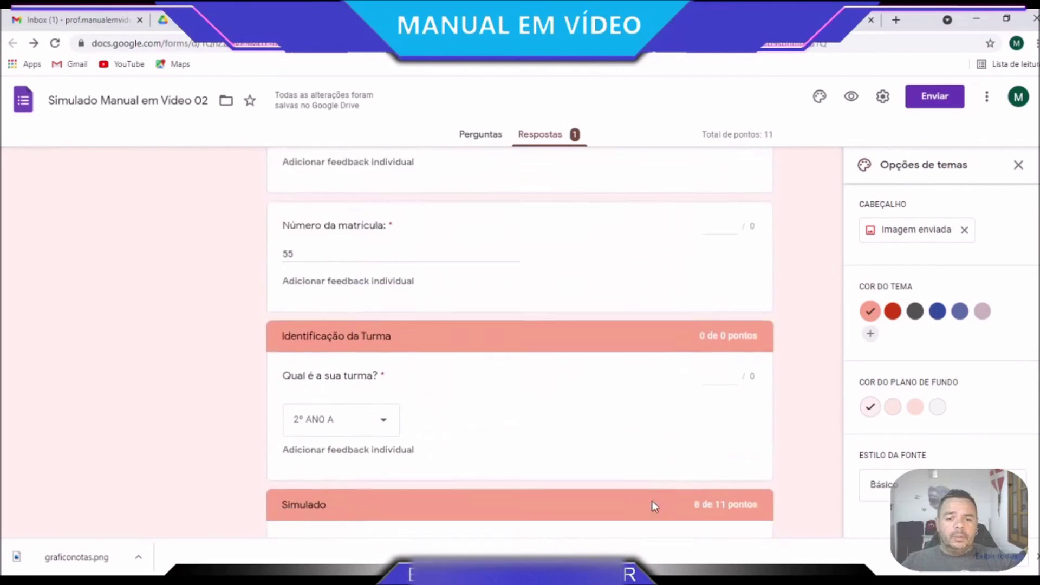
pyautogui.scroll(-7, 654, 507)
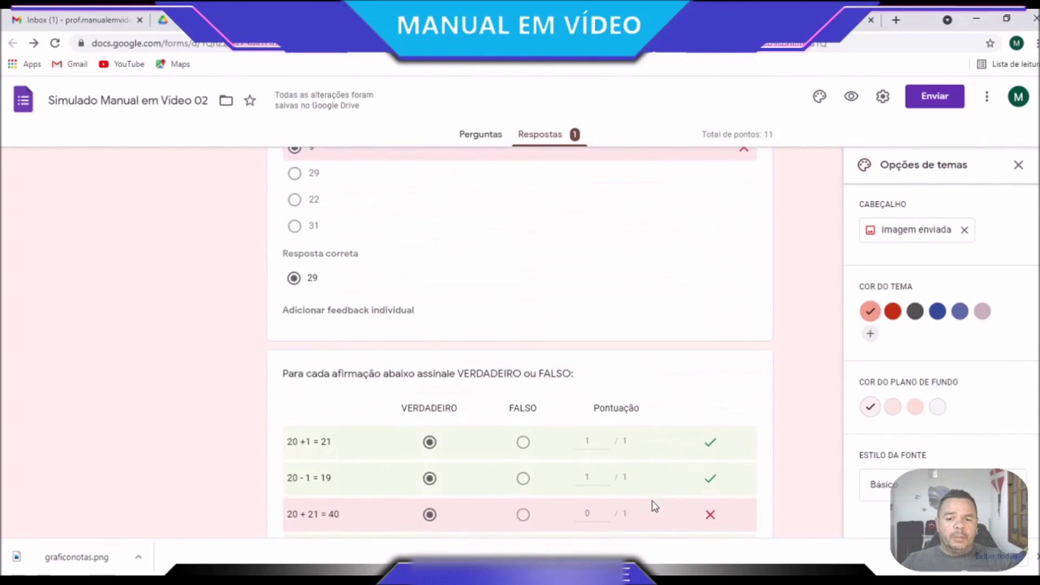
pyautogui.scroll(5, 655, 507)
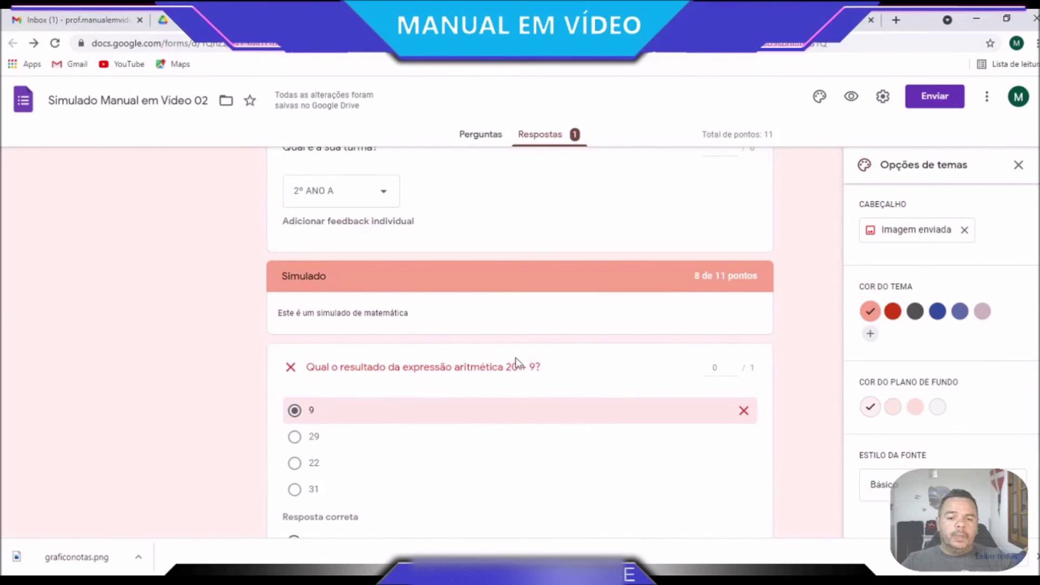
pyautogui.scroll(-4, 604, 439)
pyautogui.scroll(3, 599, 437)
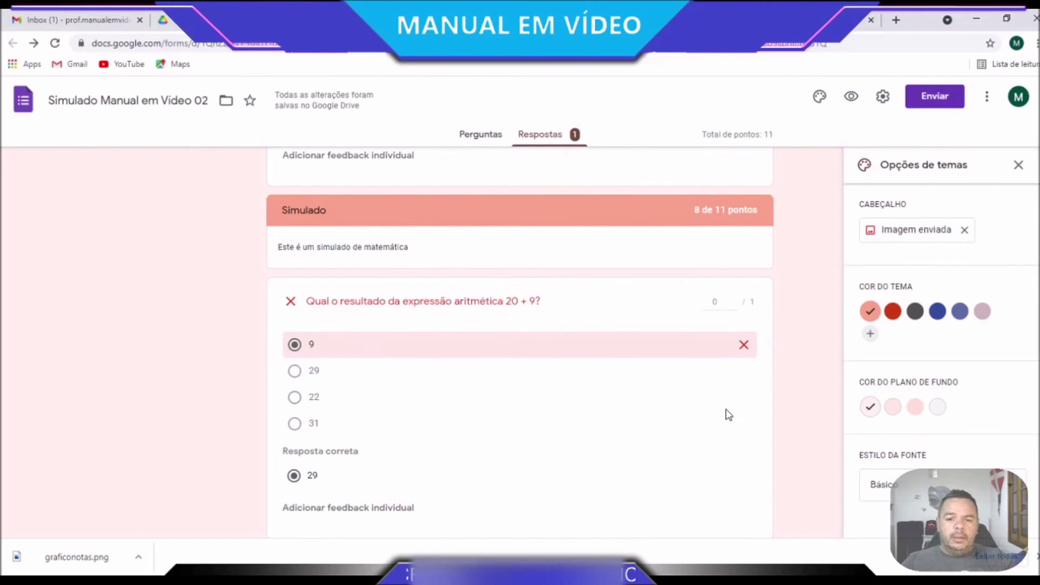
pyautogui.scroll(-13, 729, 415)
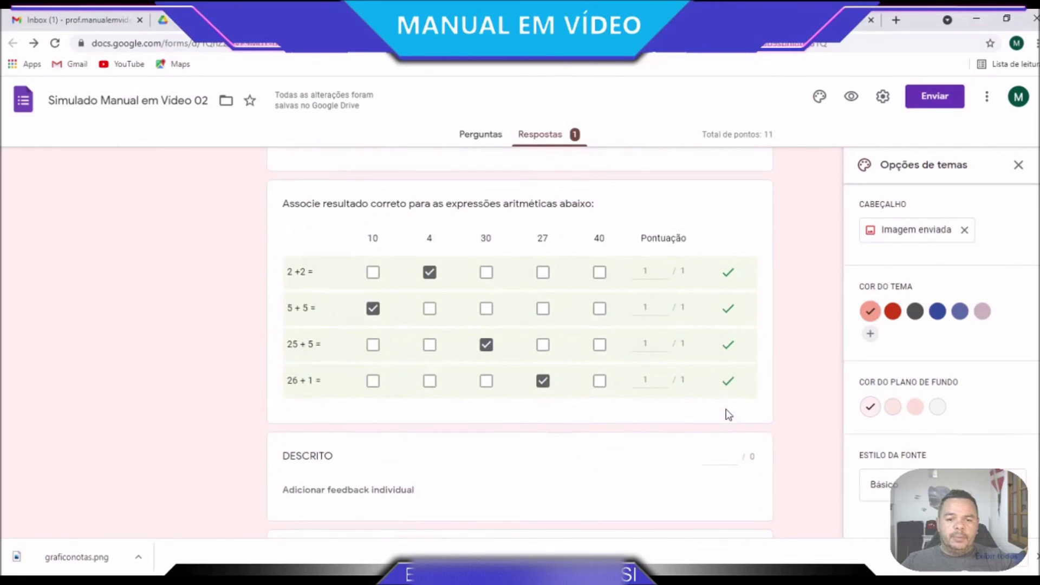
pyautogui.scroll(-10, 729, 414)
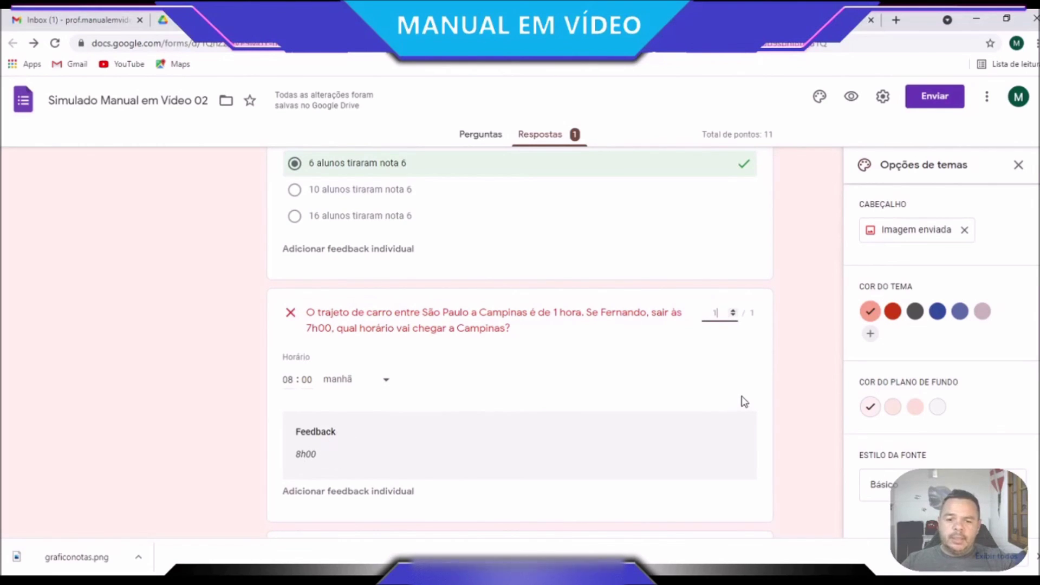
# Award 1 point to the Campinas arrival-time answer and save it
pyautogui.click(794, 360)
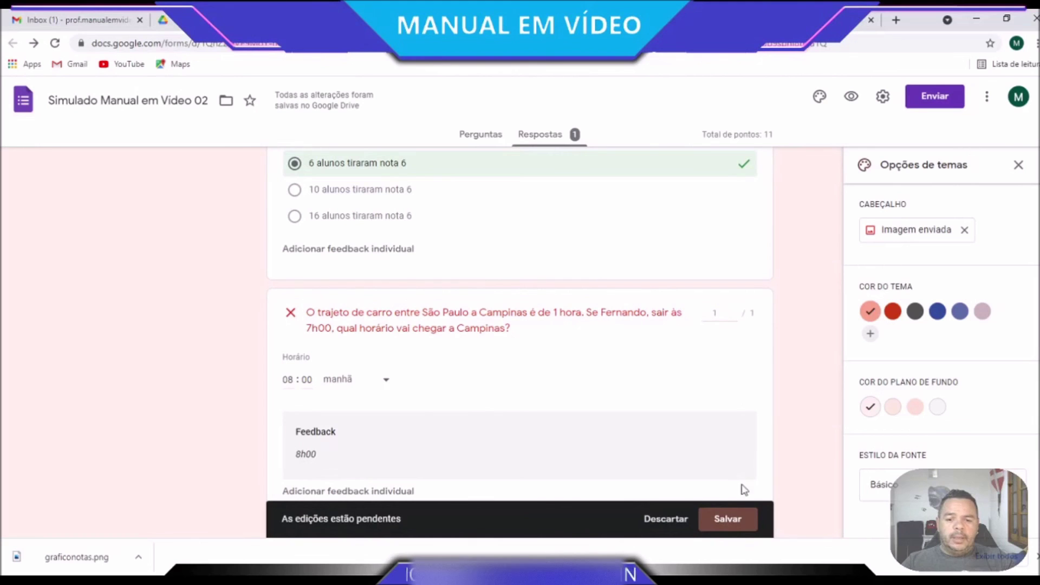
pyautogui.click(740, 519)
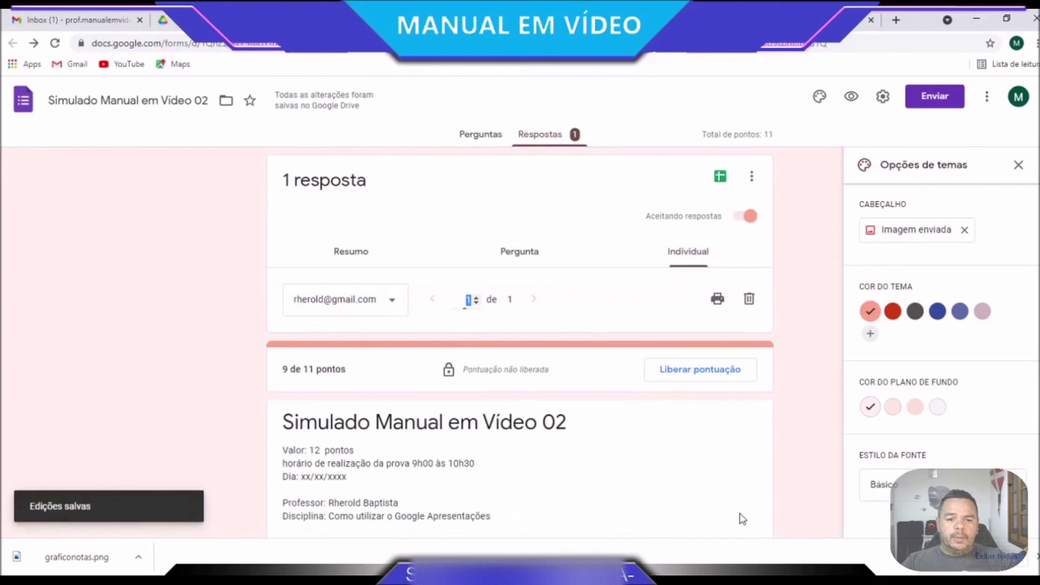
pyautogui.scroll(-10, 634, 418)
pyautogui.scroll(4, 638, 417)
pyautogui.scroll(-15, 640, 417)
pyautogui.scroll(-10, 640, 417)
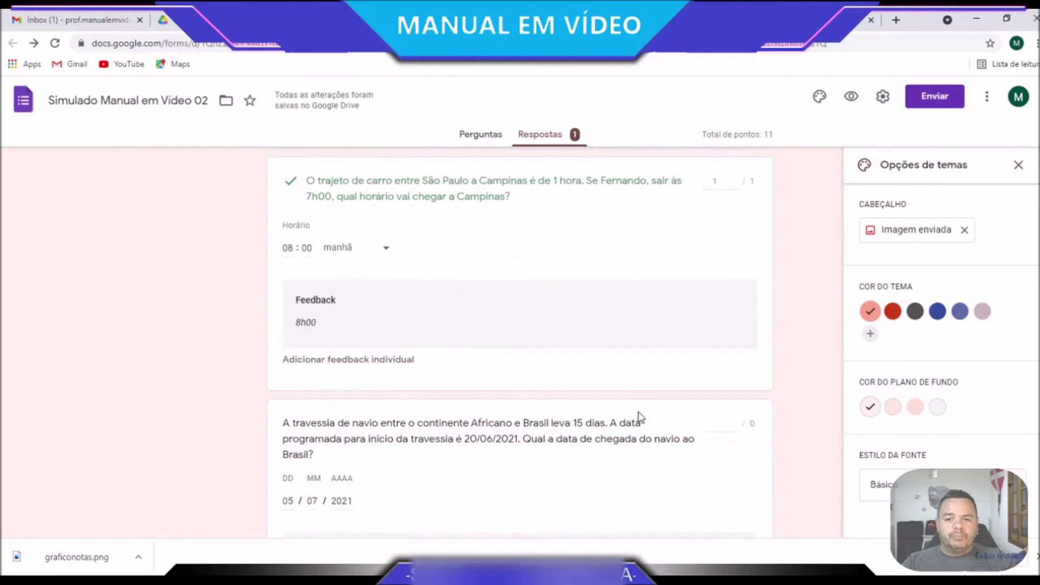
pyautogui.scroll(1, 640, 417)
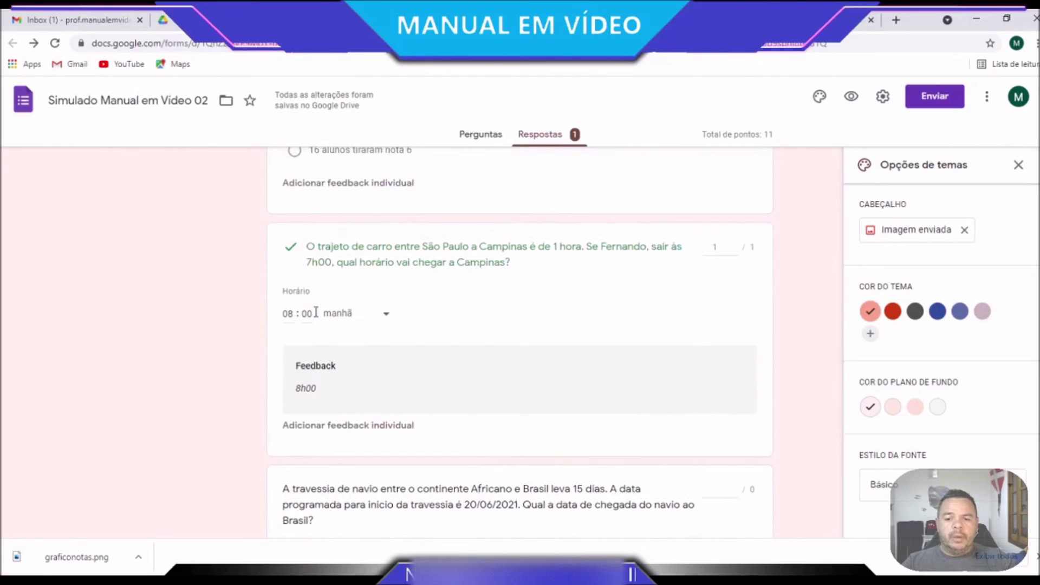
pyautogui.scroll(-3, 571, 411)
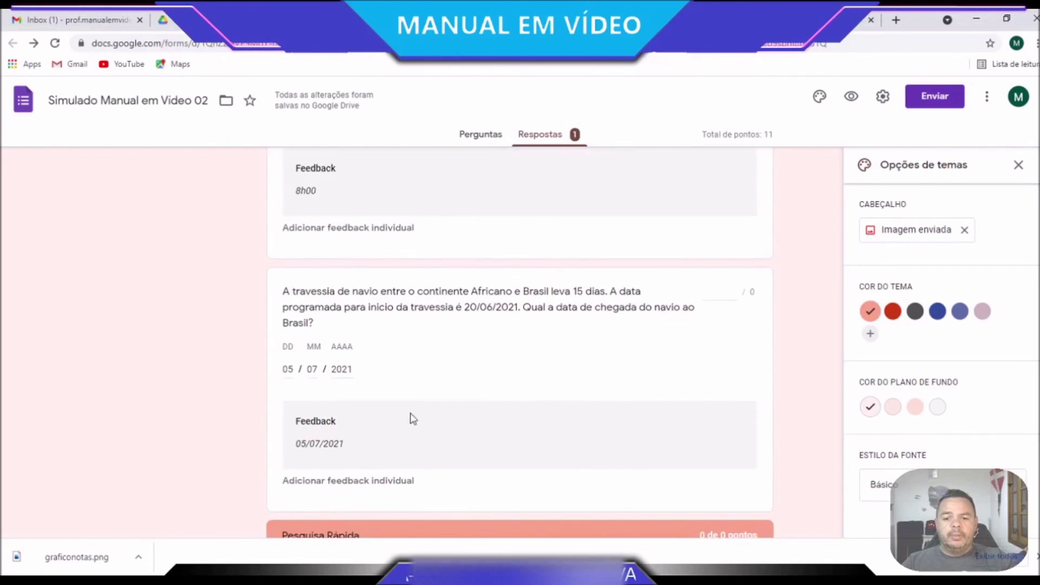
# Award 1 point to the 05/07/2021 ship-date answer and save it
pyautogui.click(726, 291)
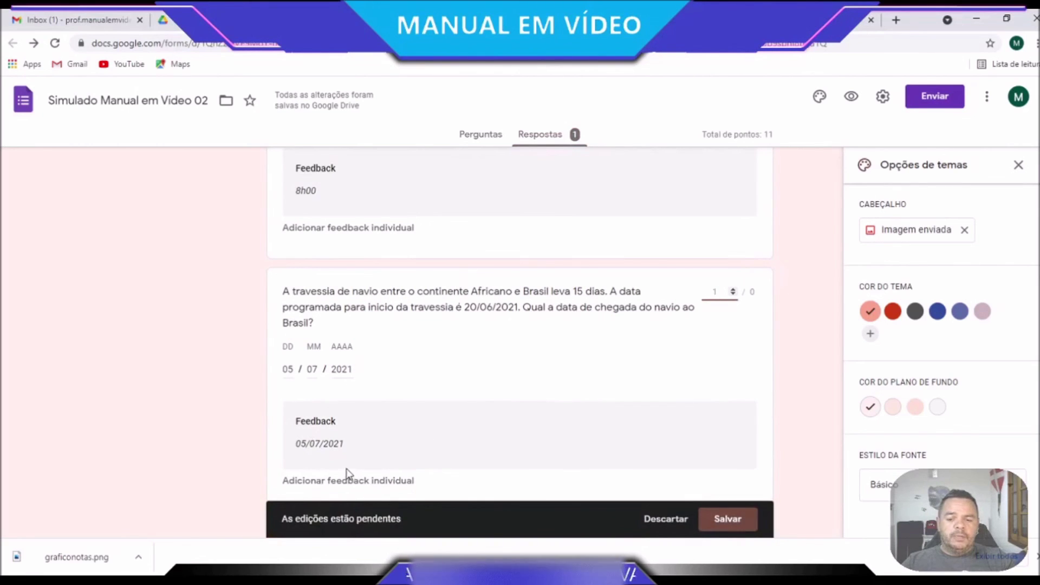
pyautogui.scroll(-2, 553, 432)
pyautogui.scroll(3, 579, 331)
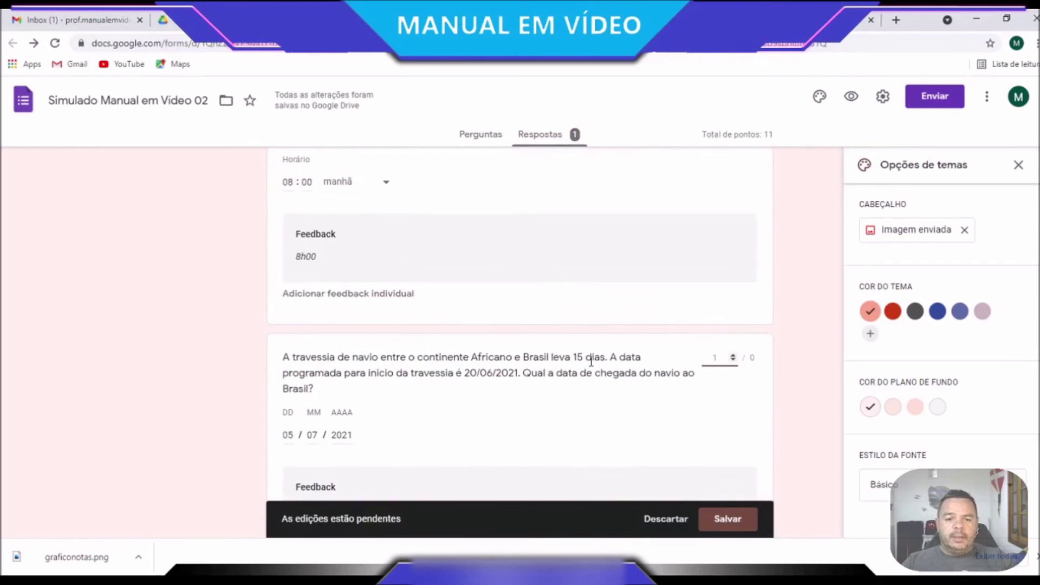
pyautogui.scroll(-5, 702, 405)
pyautogui.click(725, 522)
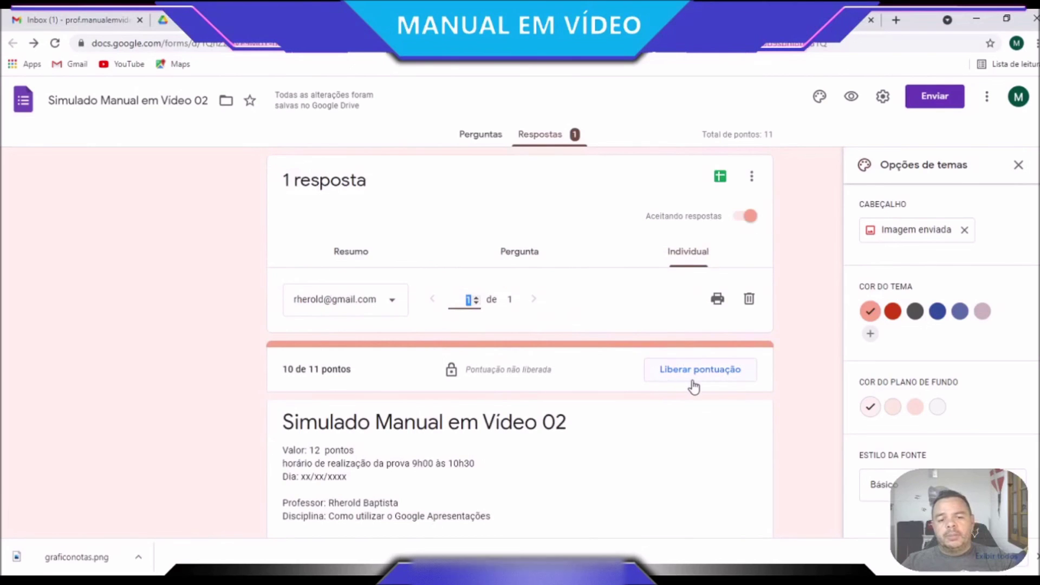
# Open Liberar pontuação and cancel without releasing the scores
pyautogui.click(716, 374)
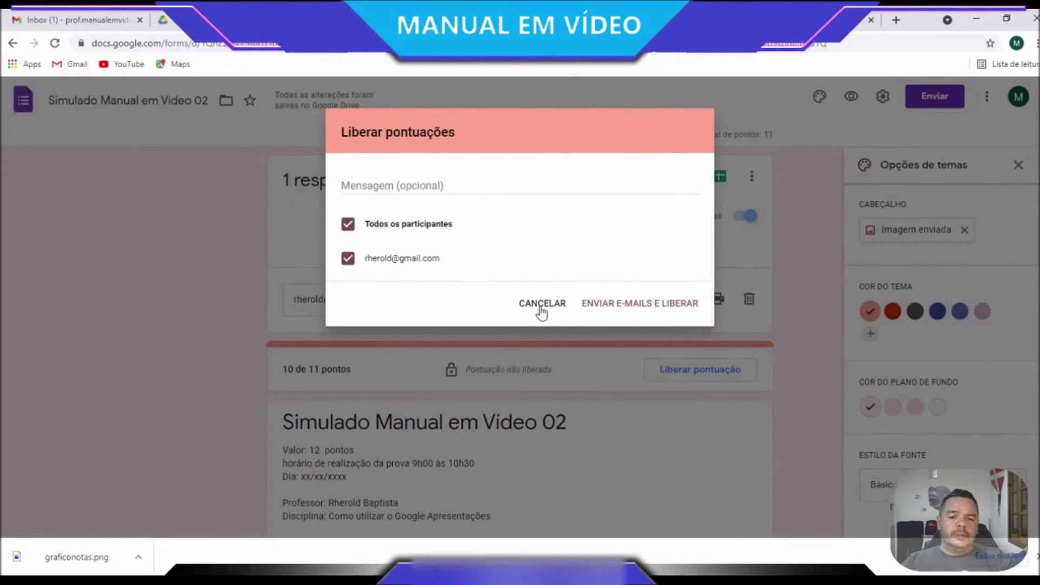
pyautogui.click(538, 308)
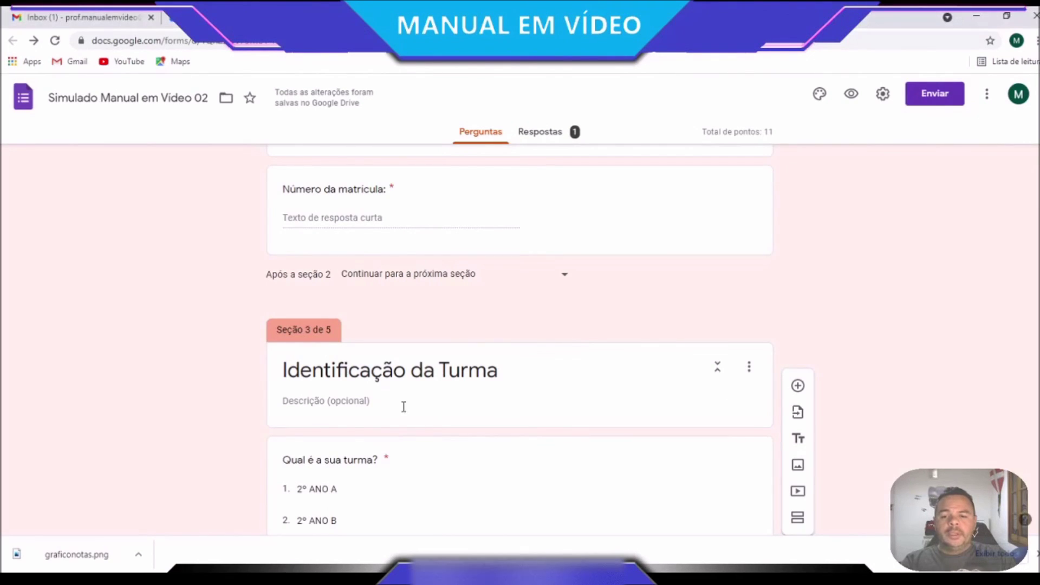
# Scroll the editor down to section 3's 'Qual é a sua turma?' question with options 2º ANO A–D
pyautogui.scroll(-3, 404, 406)
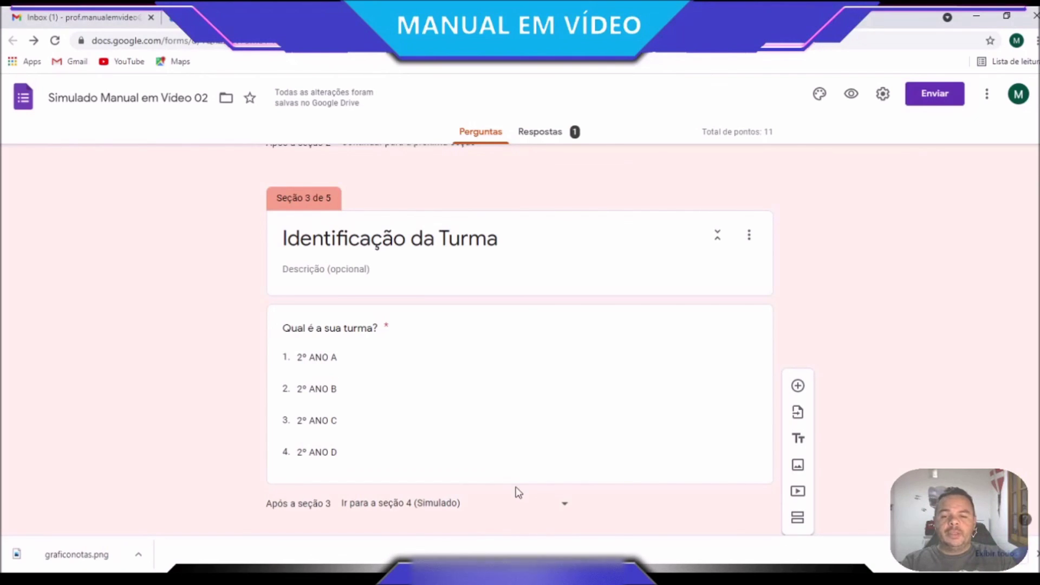
pyautogui.scroll(-1, 518, 493)
pyautogui.scroll(-1, 518, 493)
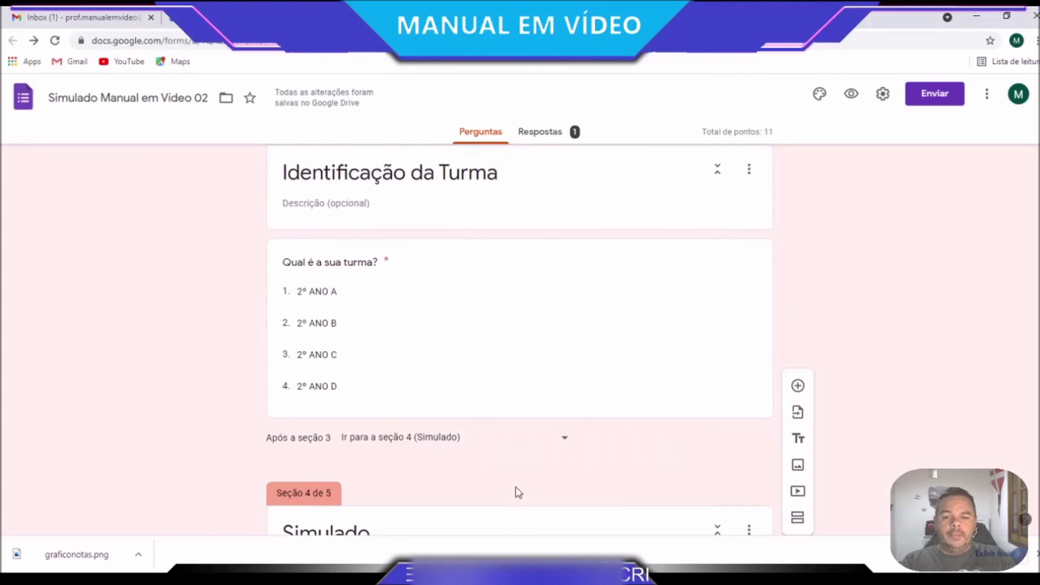
pyautogui.scroll(15, 576, 423)
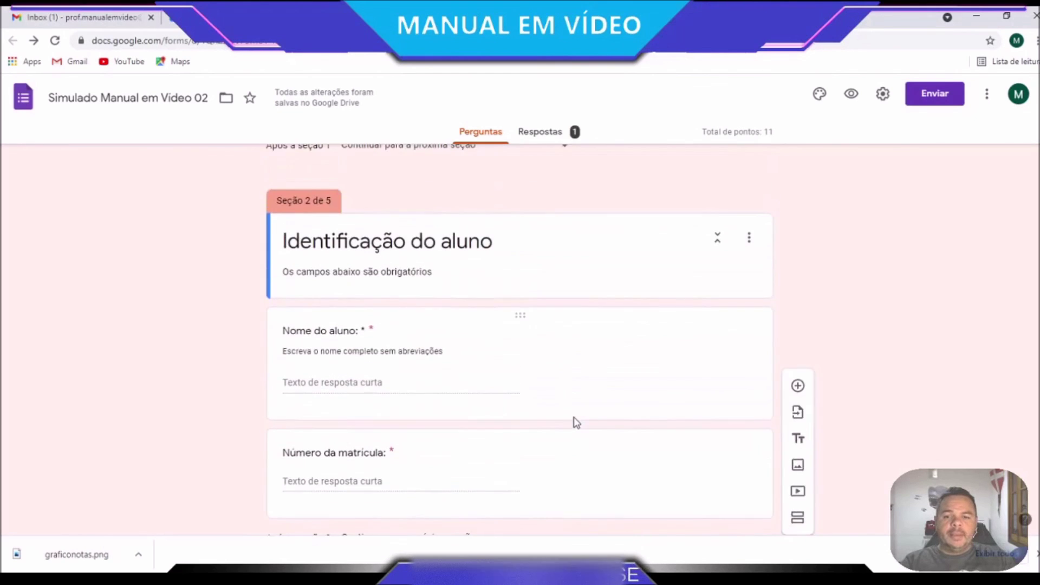
pyautogui.scroll(4, 576, 423)
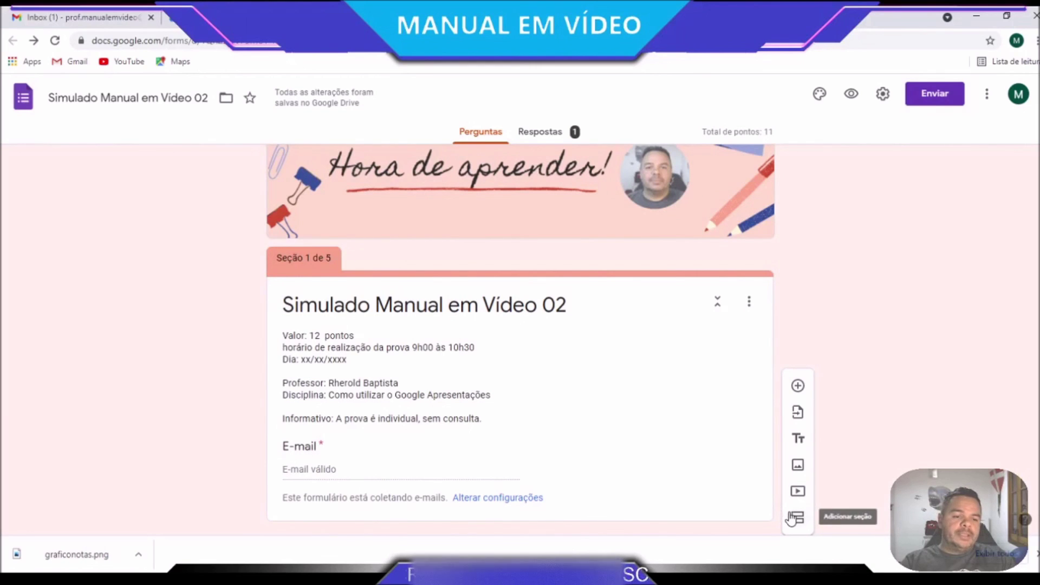
pyautogui.scroll(-1, 395, 395)
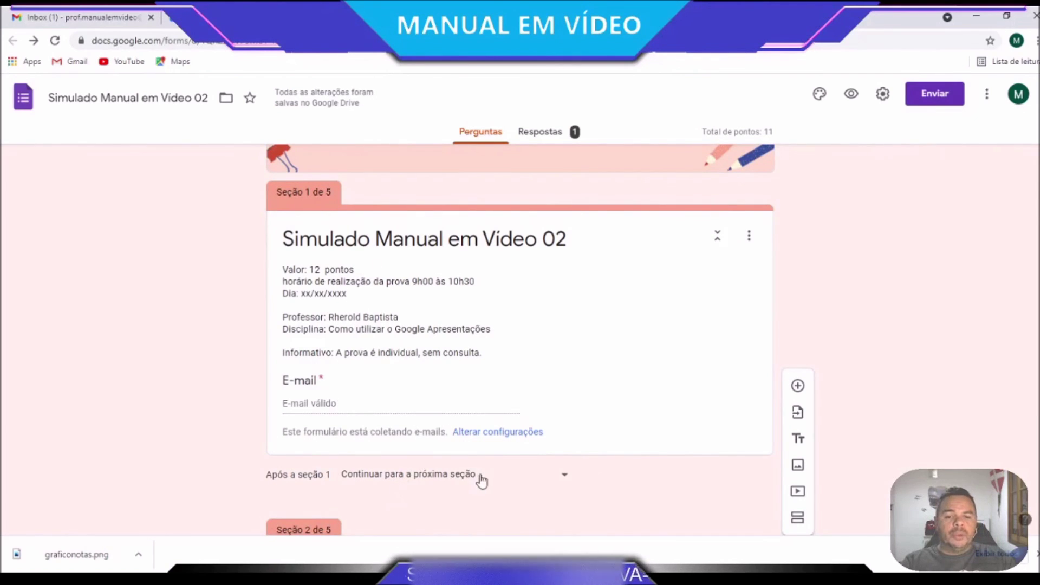
pyautogui.scroll(-5, 482, 479)
pyautogui.scroll(-3, 483, 480)
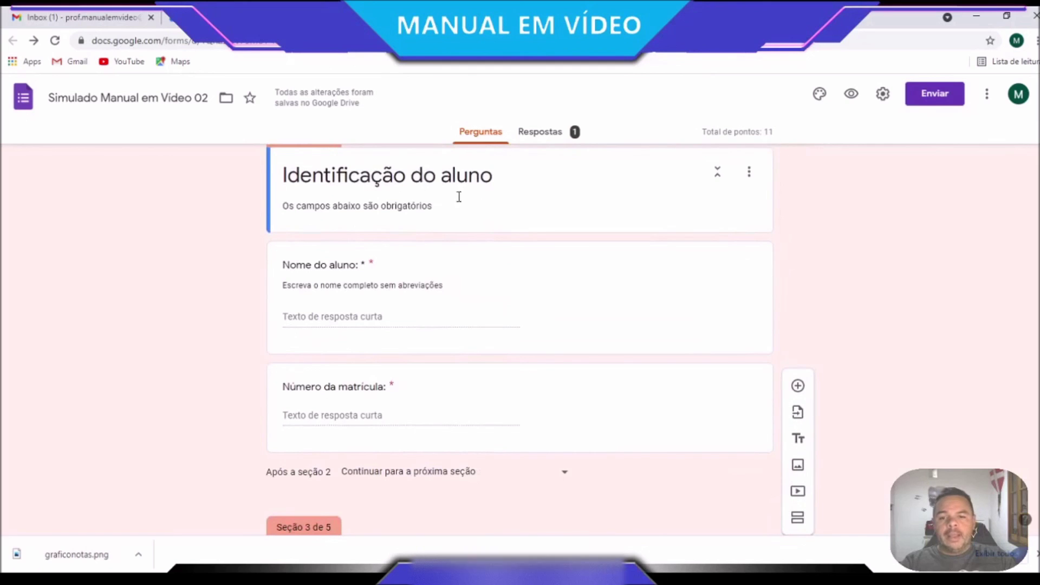
pyautogui.scroll(-2, 447, 426)
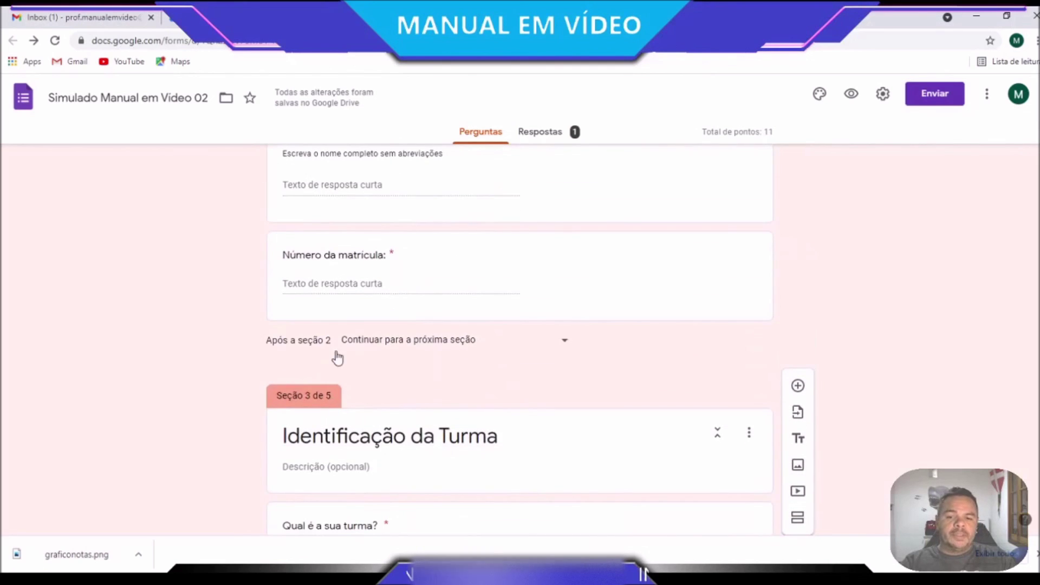
pyautogui.scroll(-4, 336, 356)
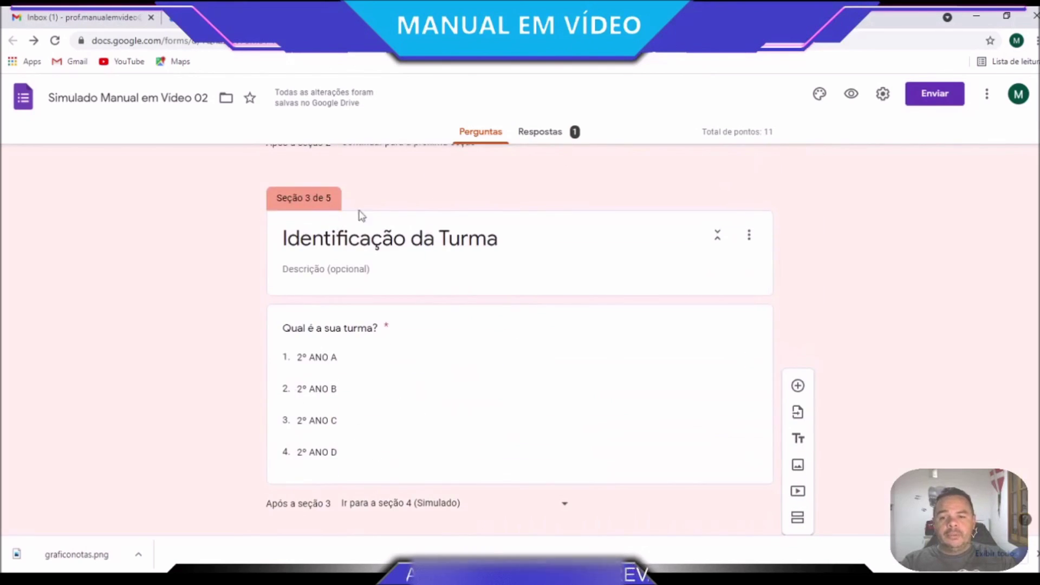
pyautogui.scroll(-2, 333, 410)
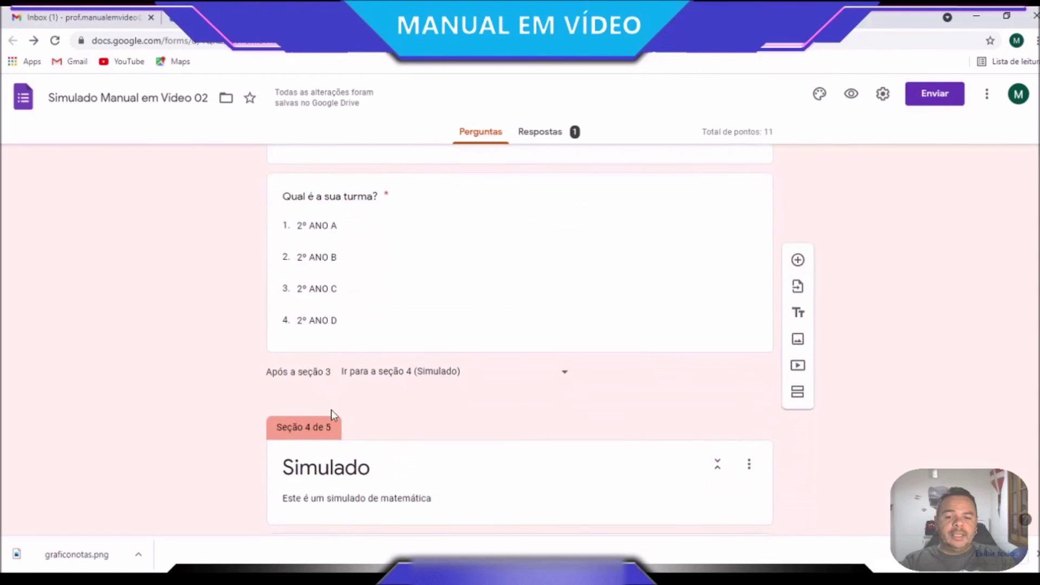
pyautogui.scroll(1, 401, 417)
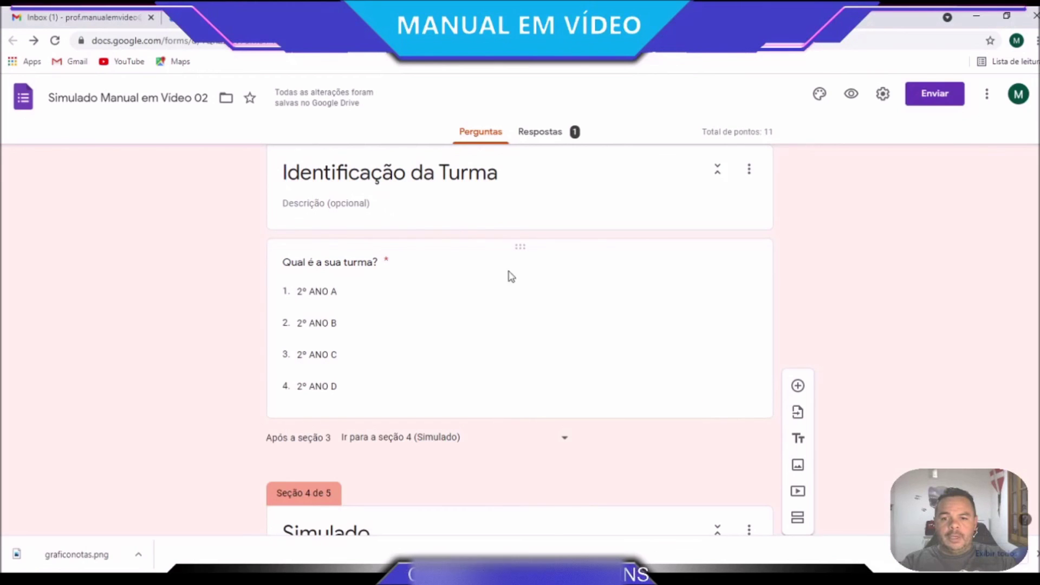
# Add a new section after the class question titled '2º ANO B - AVALIAÇÃO'
pyautogui.click(715, 313)
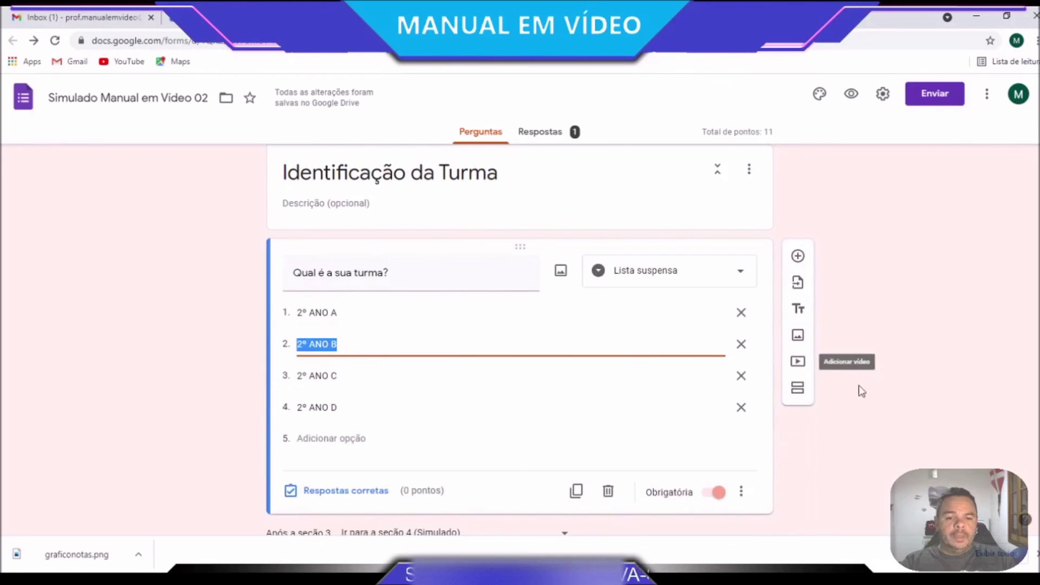
pyautogui.scroll(-1, 883, 448)
pyautogui.click(801, 325)
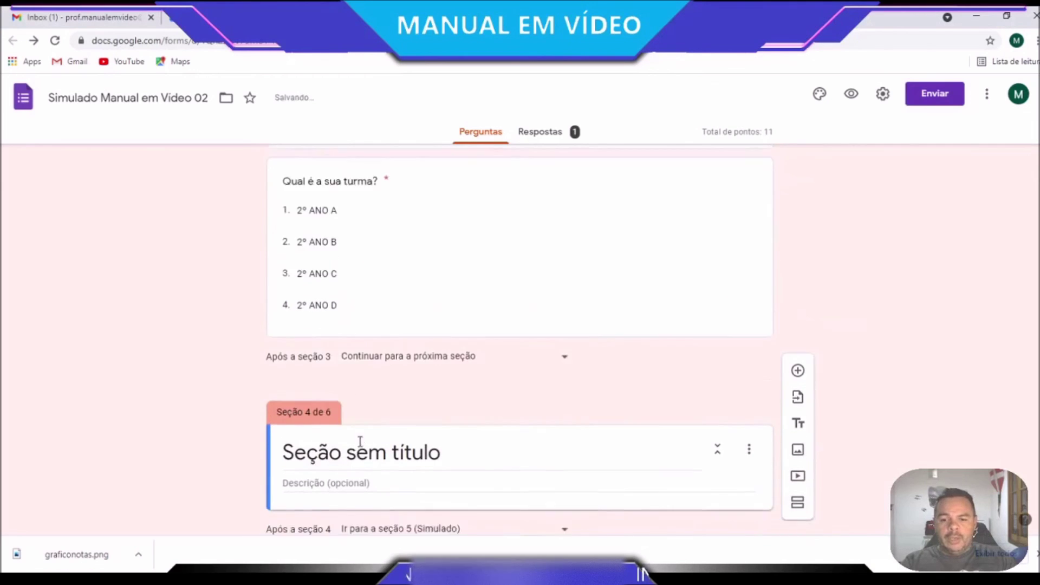
pyautogui.click(395, 329)
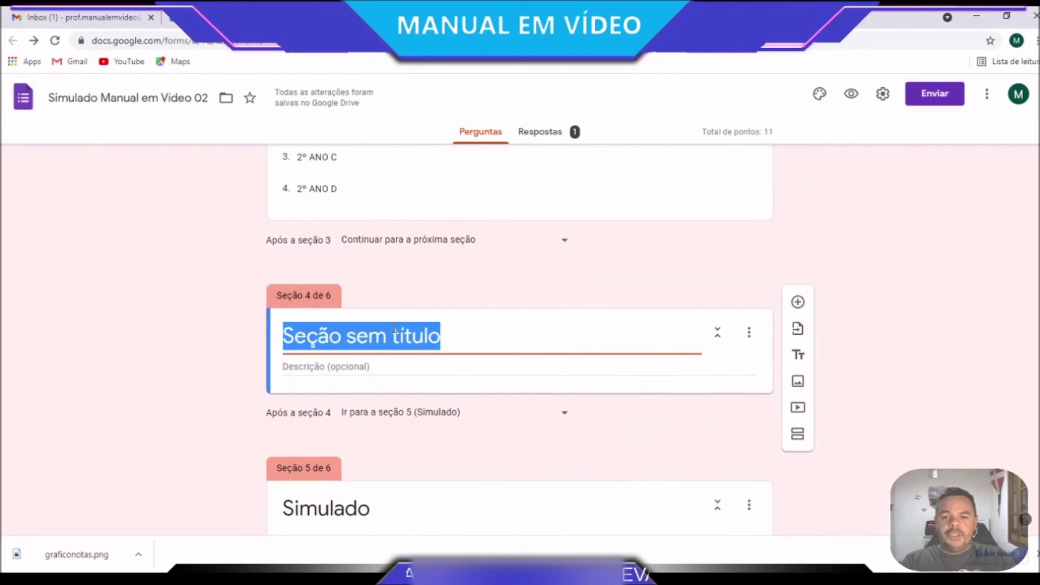
pyautogui.write('2º ANO B')
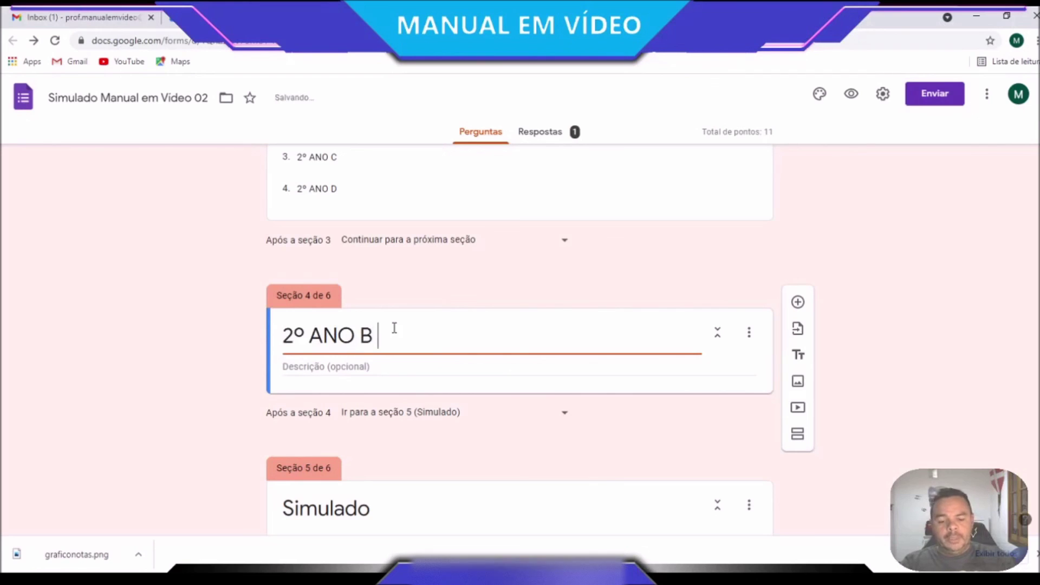
pyautogui.write('- ava')
pyautogui.press('BackSpace')
pyautogui.press('BackSpace')
pyautogui.press('BackSpace')
pyautogui.write('AVALA')
pyautogui.press('BackSpace')
pyautogui.write('IA')
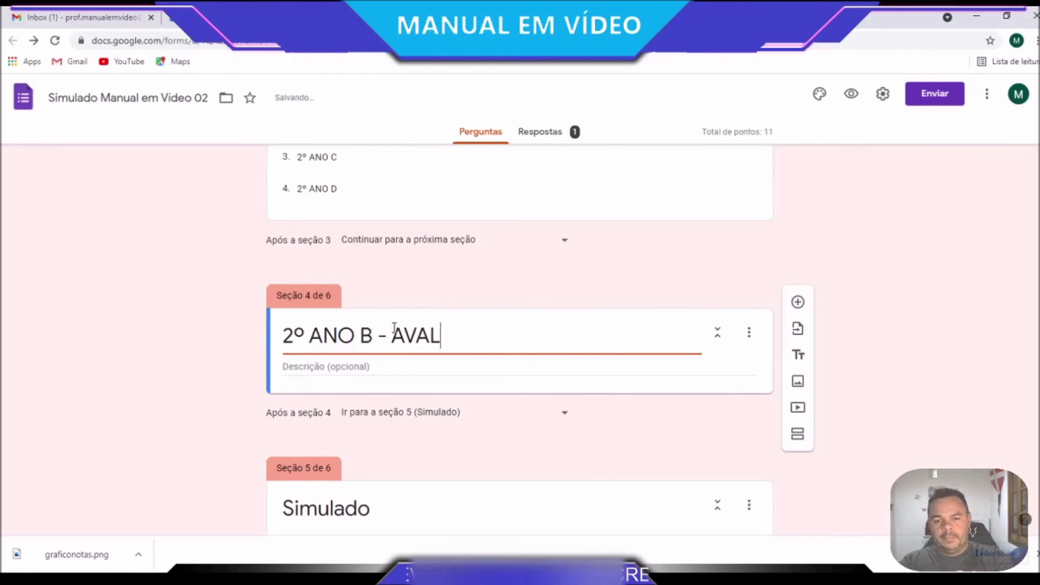
pyautogui.write('çÃO')
pyautogui.press('BackSpace')
pyautogui.press('BackSpace')
pyautogui.write('ÇÃO')
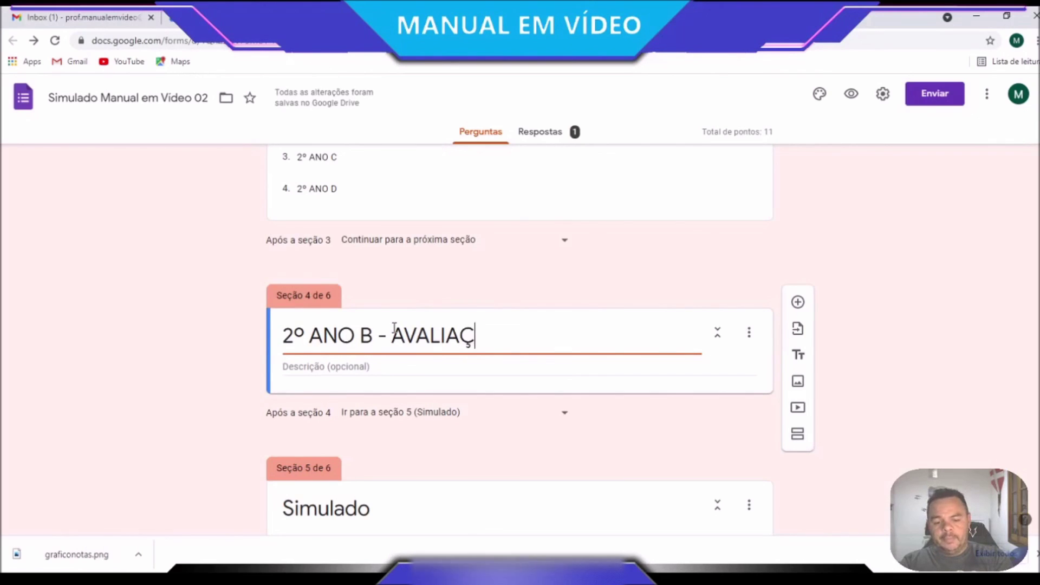
# Add a linear-scale question titled '2º ANO B pergunta diferente' to section 4
pyautogui.click(798, 302)
pyautogui.write('2º ANO B')
pyautogui.click(639, 444)
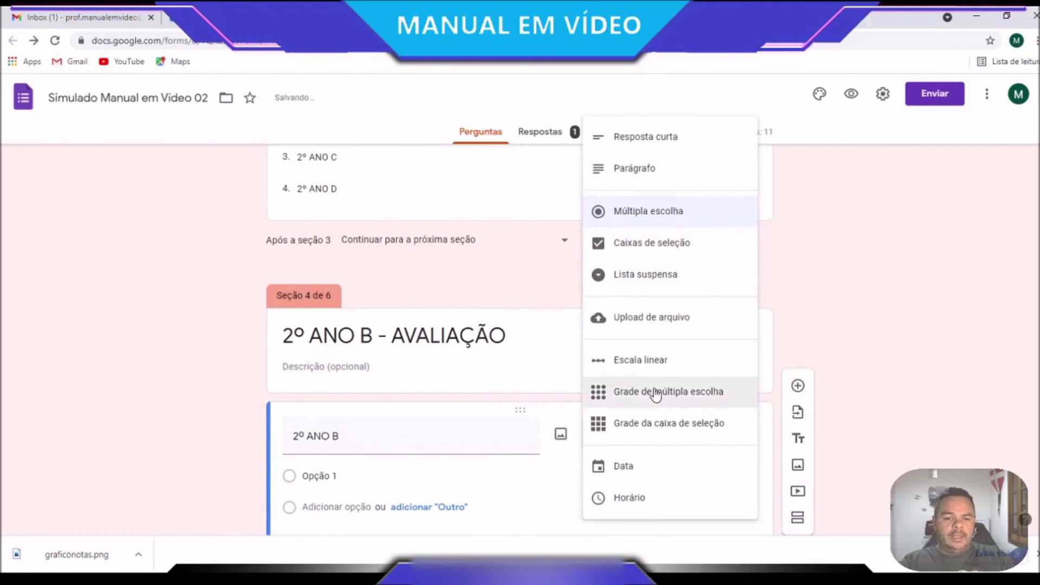
pyautogui.click(657, 363)
pyautogui.click(450, 433)
pyautogui.click(432, 433)
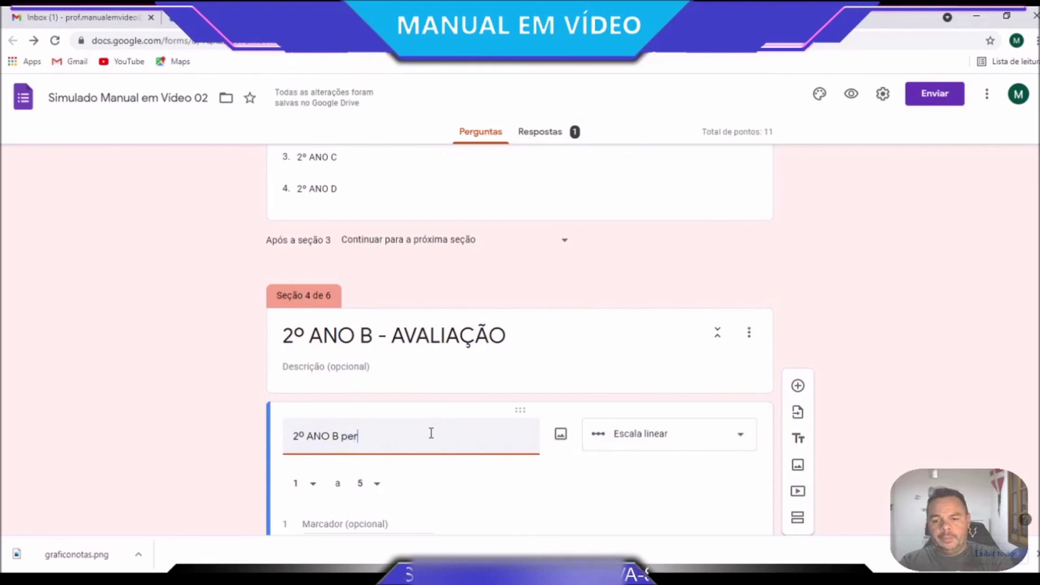
pyautogui.write('pergunda diferente')
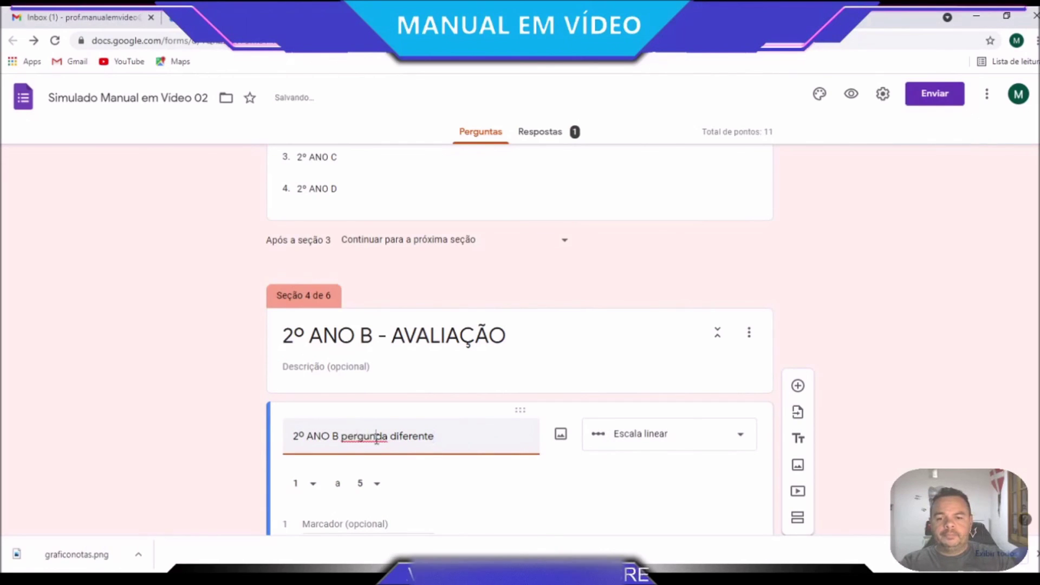
pyautogui.doubleClick(376, 439)
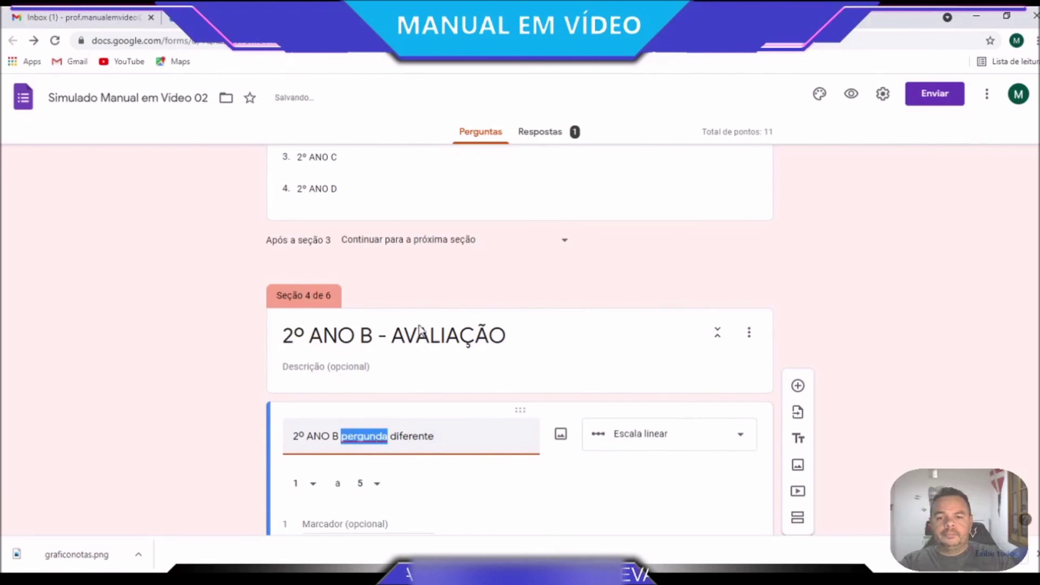
pyautogui.write('pergunta')
pyautogui.scroll(-2, 685, 441)
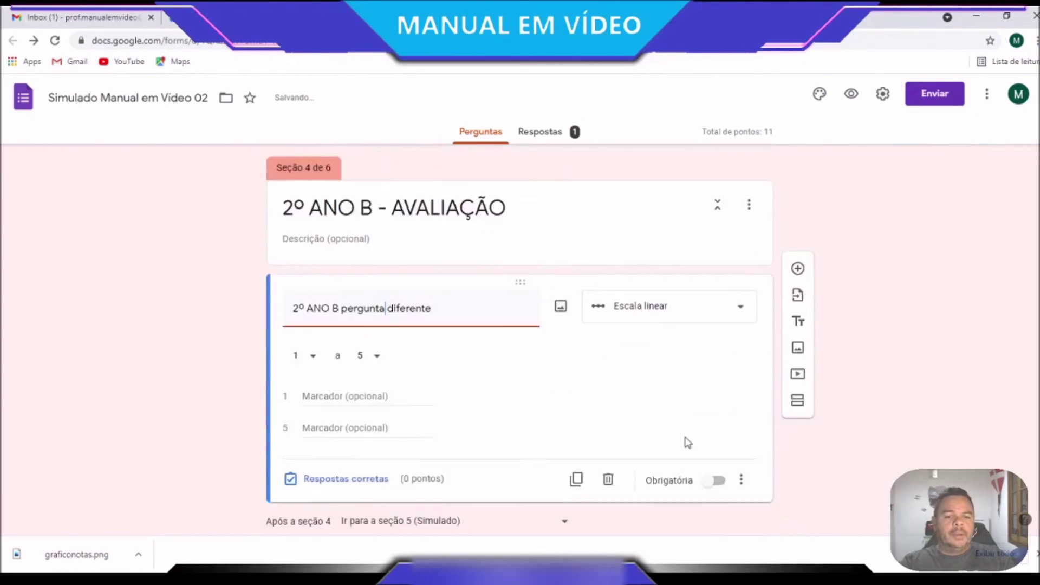
pyautogui.scroll(7, 696, 442)
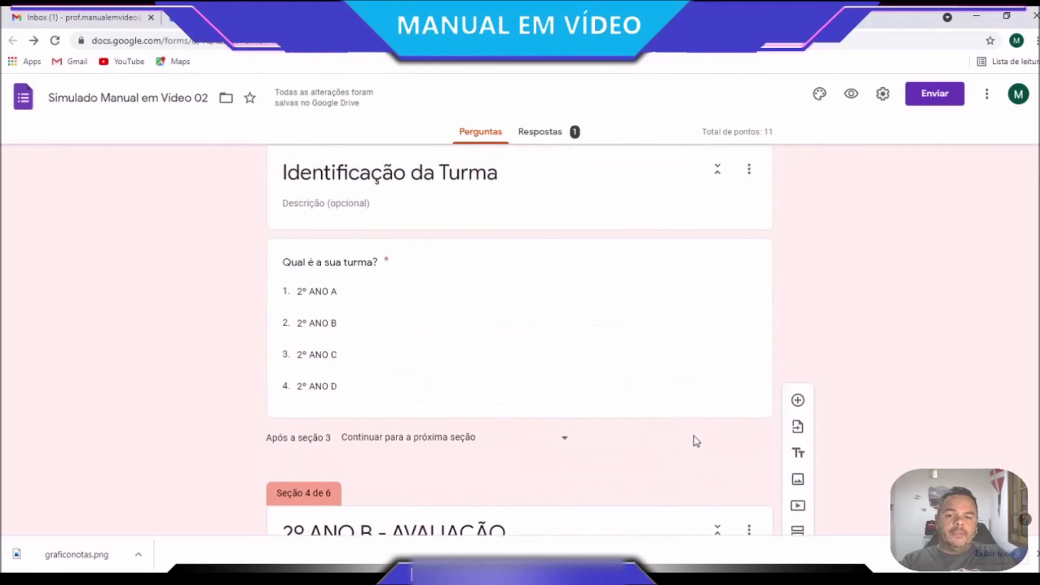
# Turn on answer-based section navigation for 'Qual é a sua turma?'
pyautogui.click(767, 480)
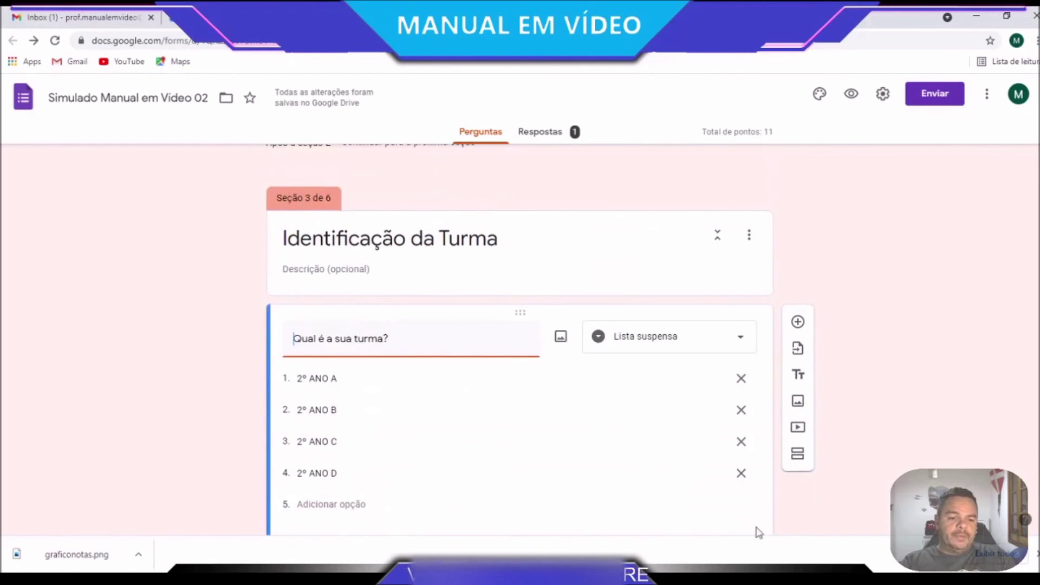
pyautogui.click(741, 427)
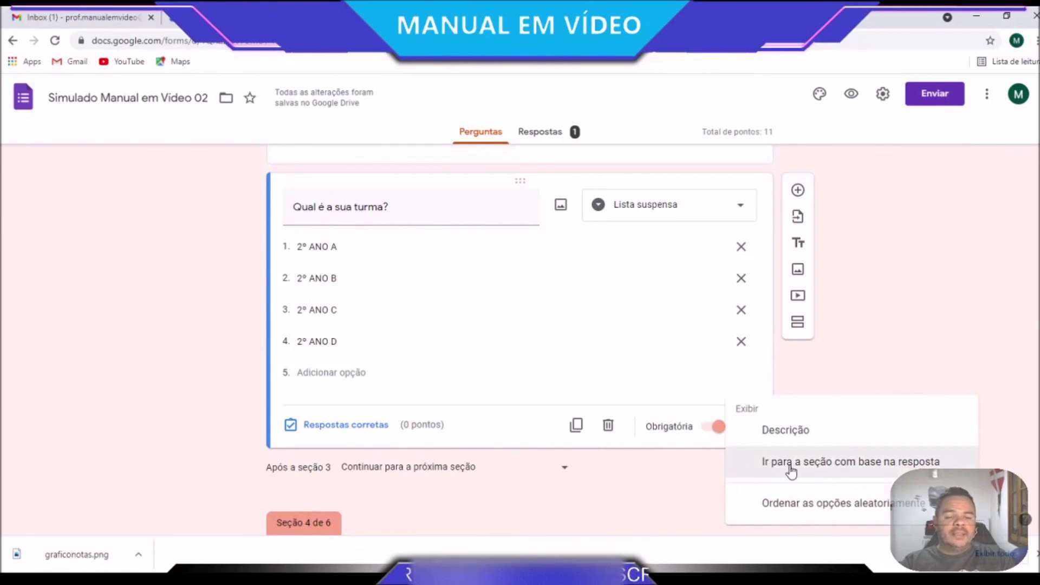
pyautogui.click(792, 463)
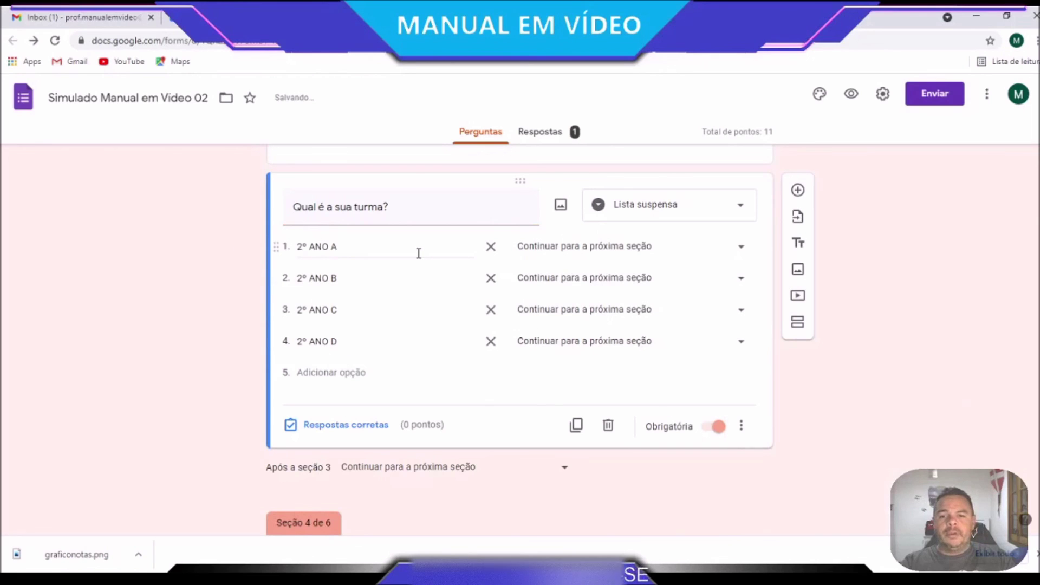
# Send 2º ANO A, C and D to section 5 Simulado, and 2º ANO B to section 4
pyautogui.click(740, 250)
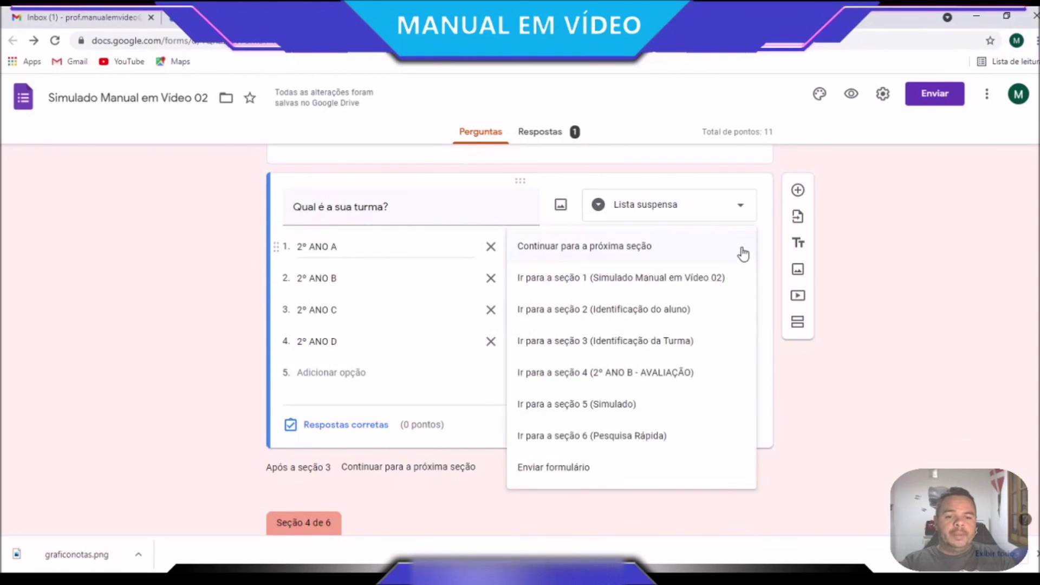
pyautogui.click(603, 412)
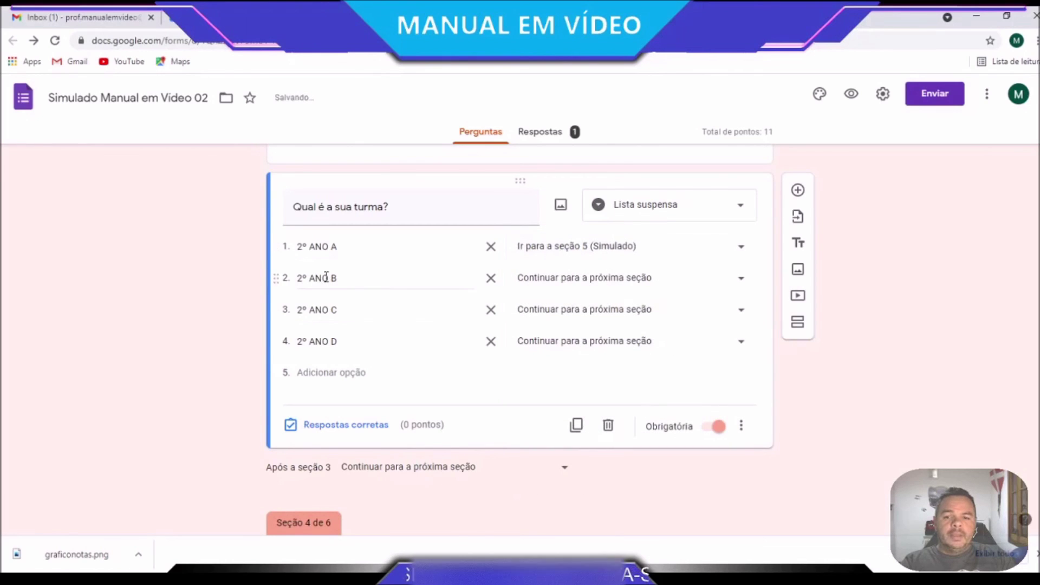
pyautogui.click(742, 282)
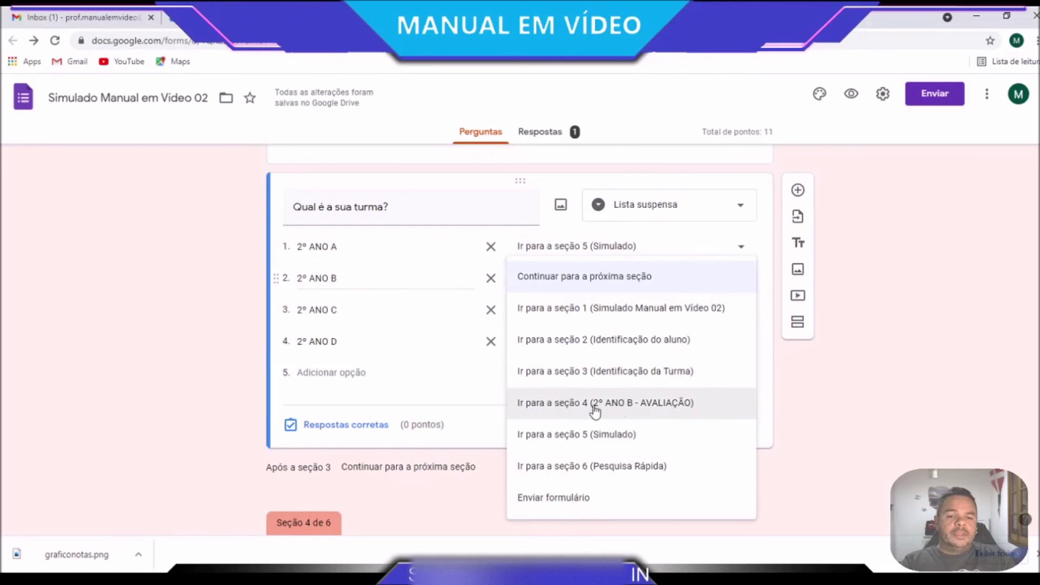
pyautogui.click(649, 405)
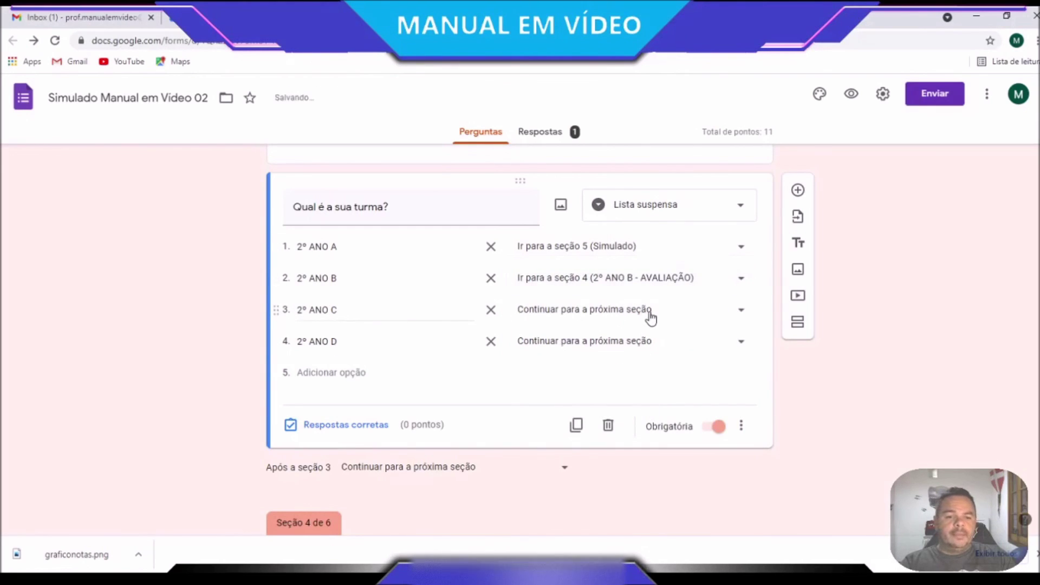
pyautogui.click(650, 317)
pyautogui.click(618, 434)
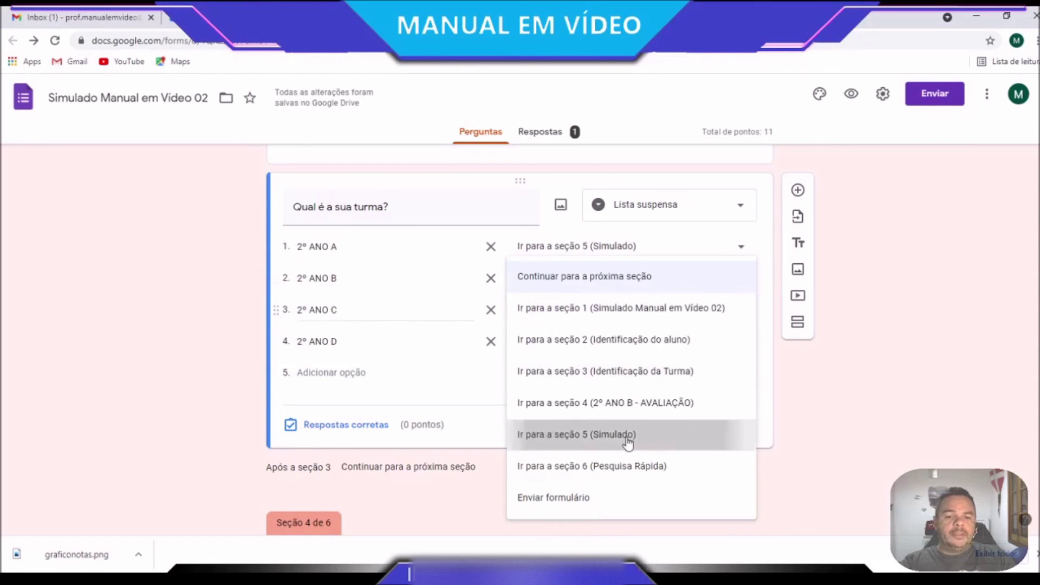
pyautogui.click(653, 341)
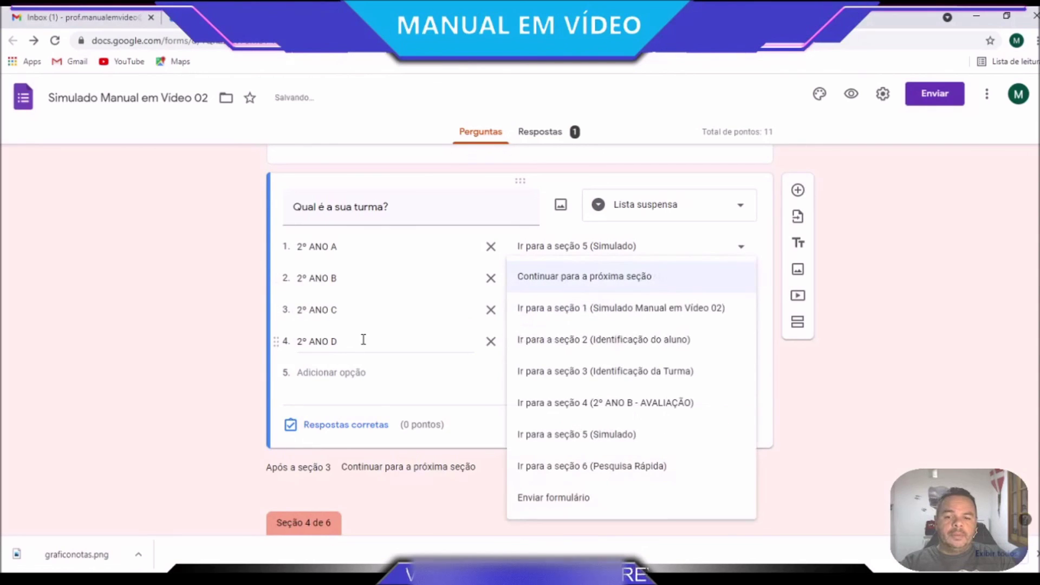
pyautogui.click(634, 434)
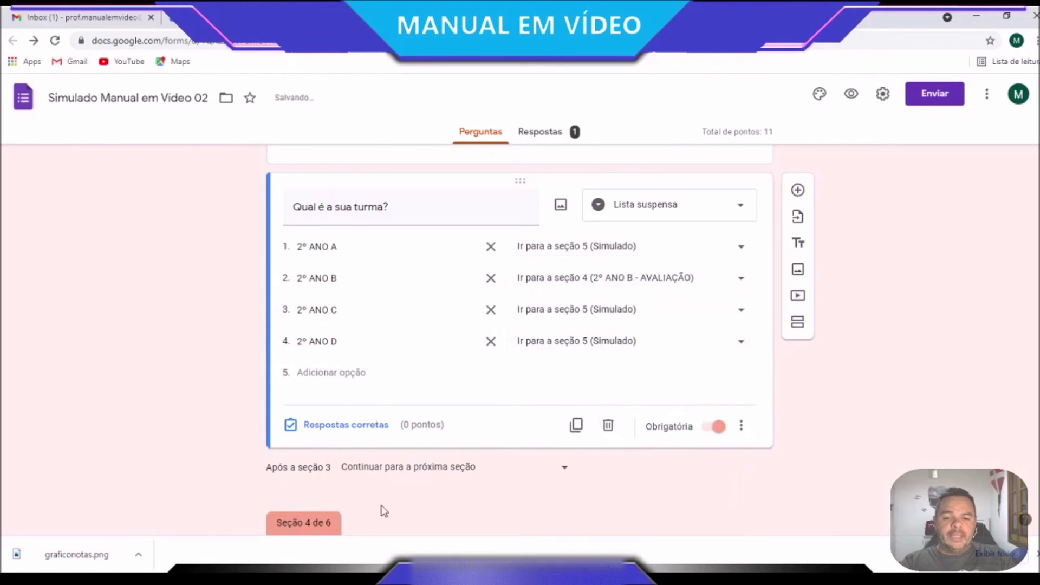
# Make section 3 continue to section 5 Simulado, then preview the form
pyautogui.scroll(-4, 538, 492)
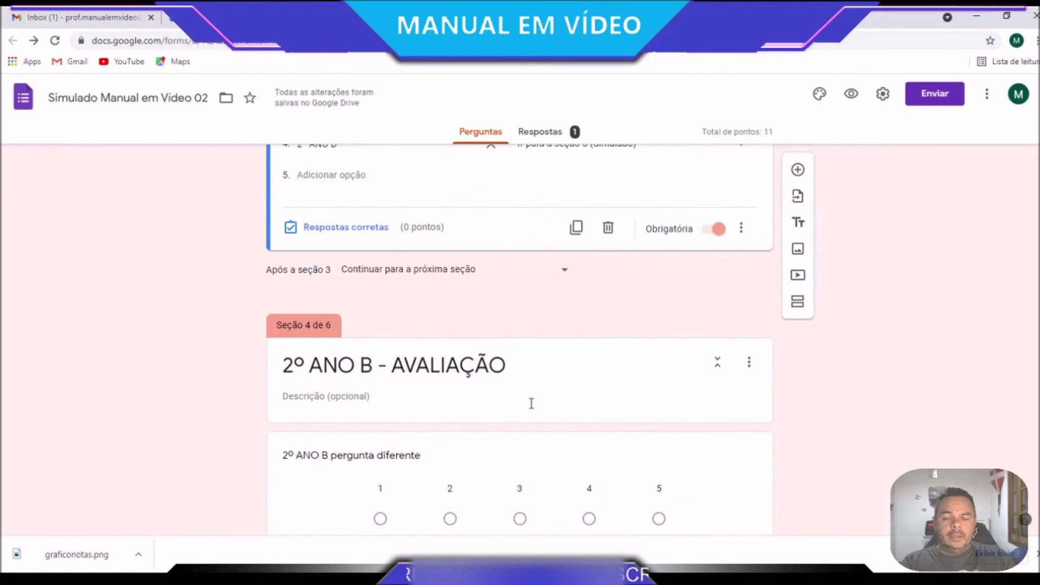
pyautogui.click(569, 272)
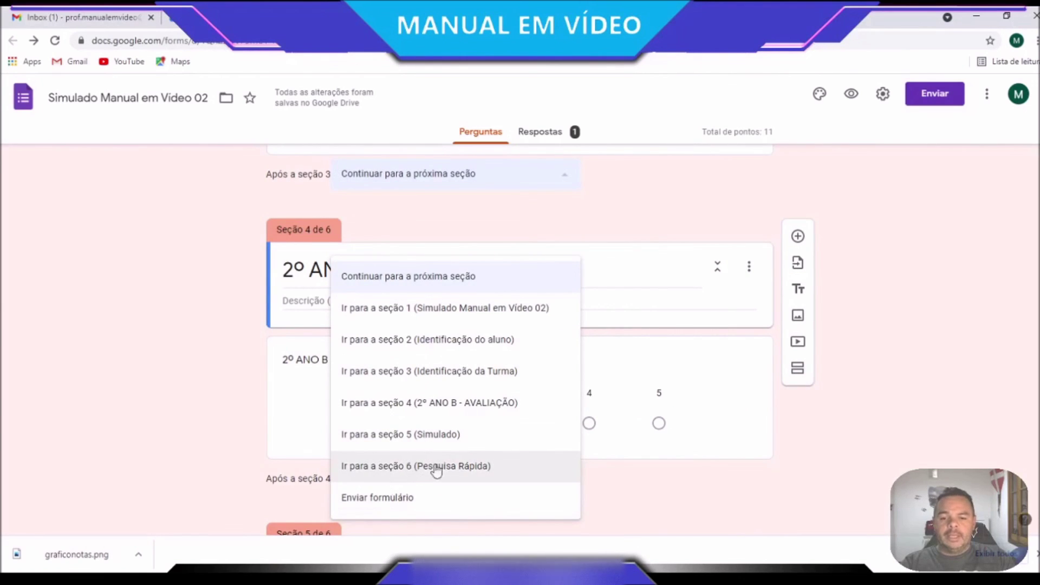
pyautogui.click(420, 435)
pyautogui.scroll(4, 634, 497)
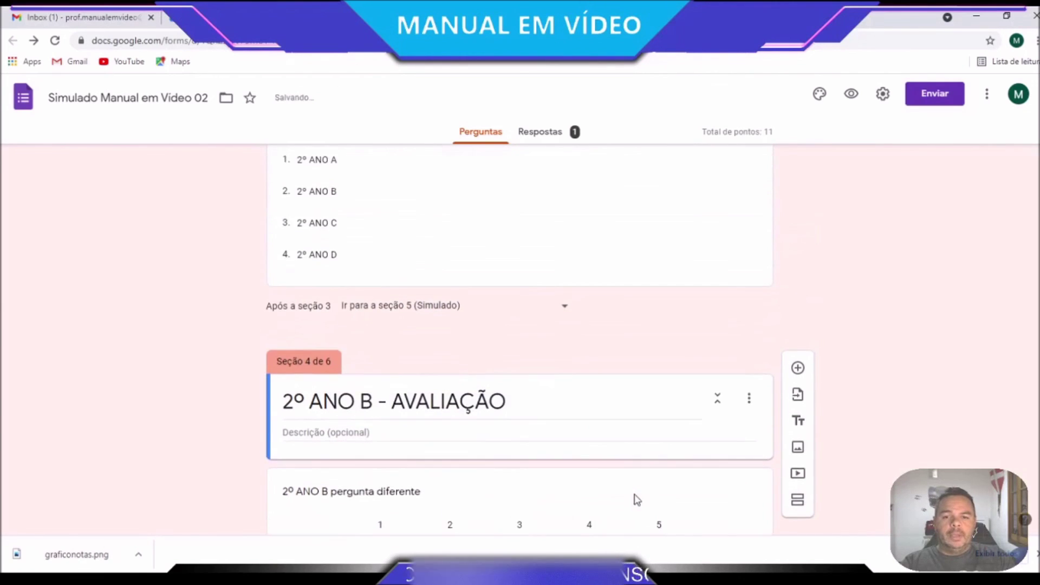
pyautogui.scroll(-6, 634, 497)
pyautogui.scroll(-1, 638, 500)
pyautogui.scroll(4, 637, 499)
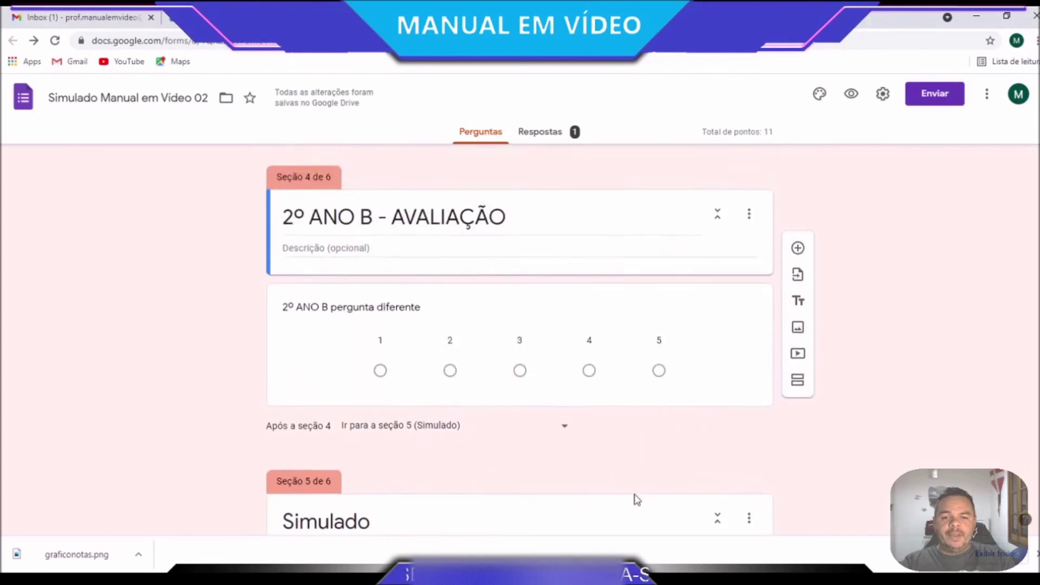
pyautogui.scroll(-1, 637, 499)
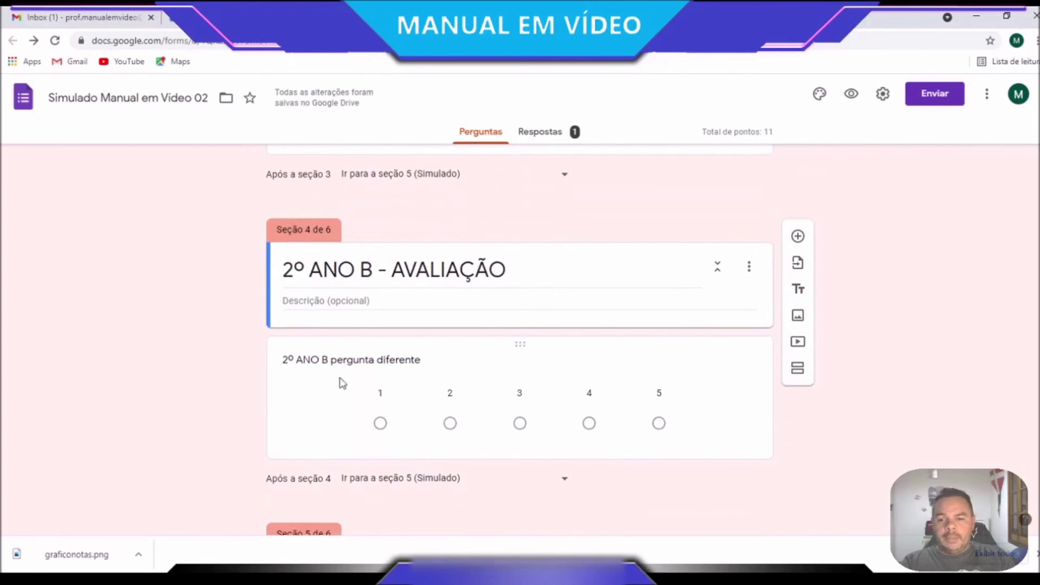
pyautogui.scroll(-3, 523, 409)
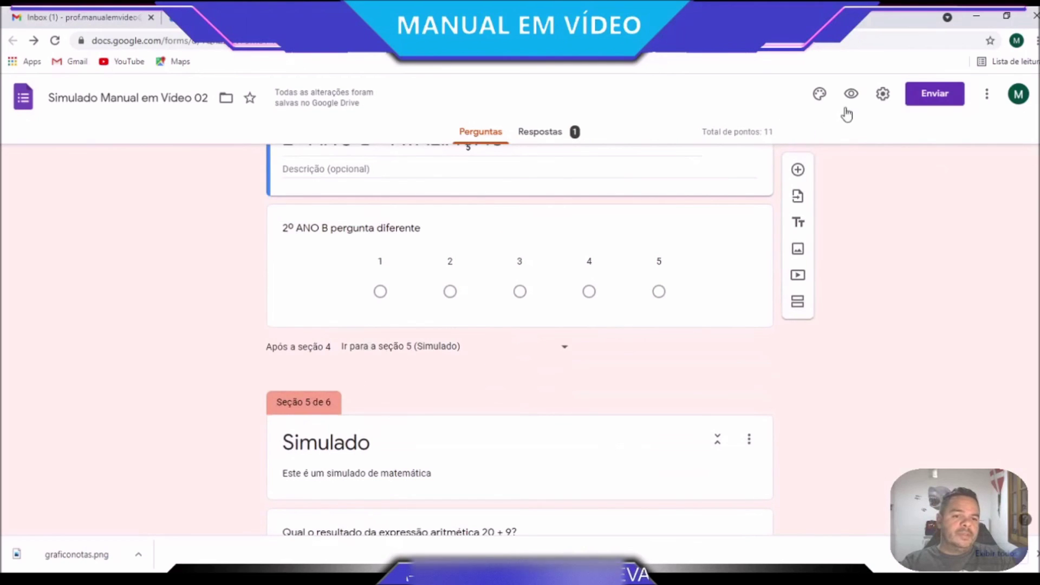
pyautogui.click(854, 101)
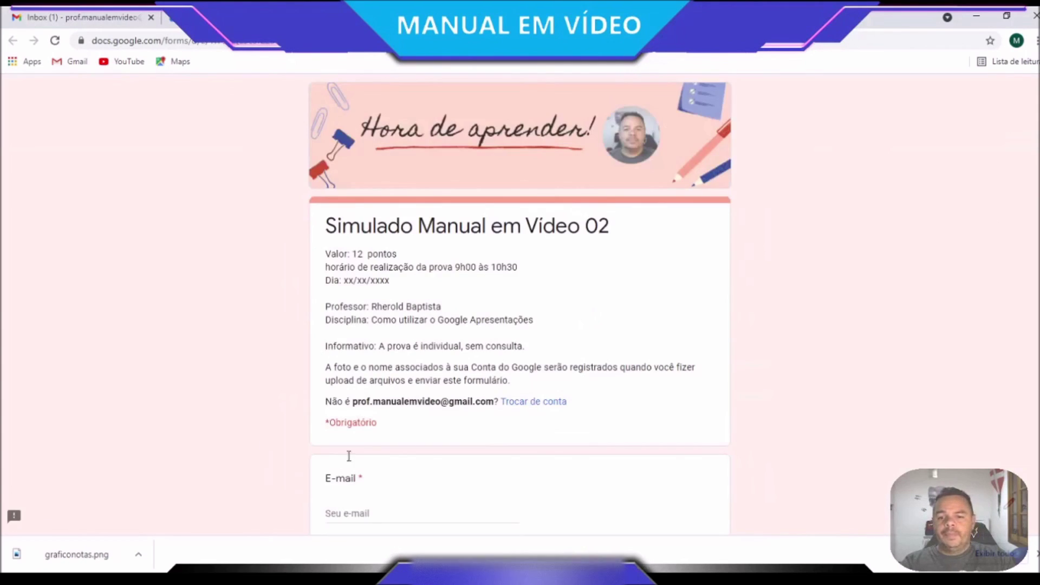
# Correct the respondent's e-mail to a valid gmail address and advance to the identification page
pyautogui.scroll(-3, 381, 455)
pyautogui.click(384, 382)
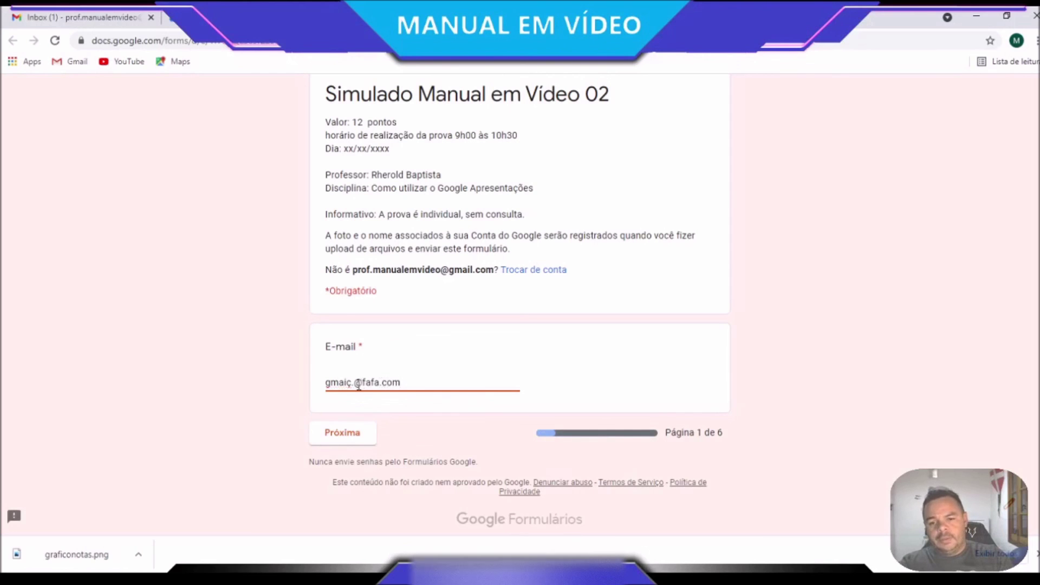
pyautogui.click(379, 441)
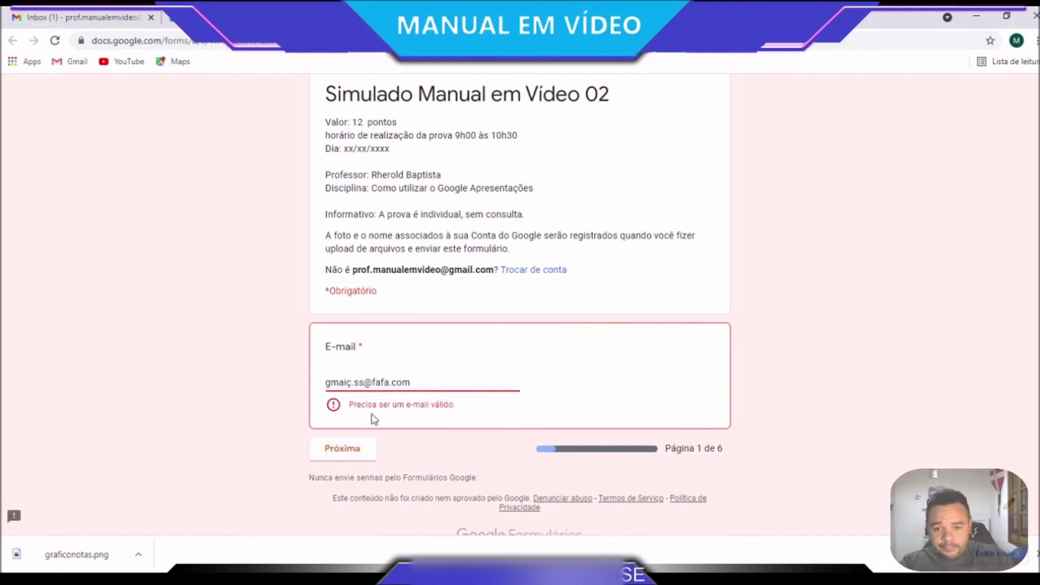
pyautogui.moveTo(390, 383); pyautogui.dragTo(377, 383)
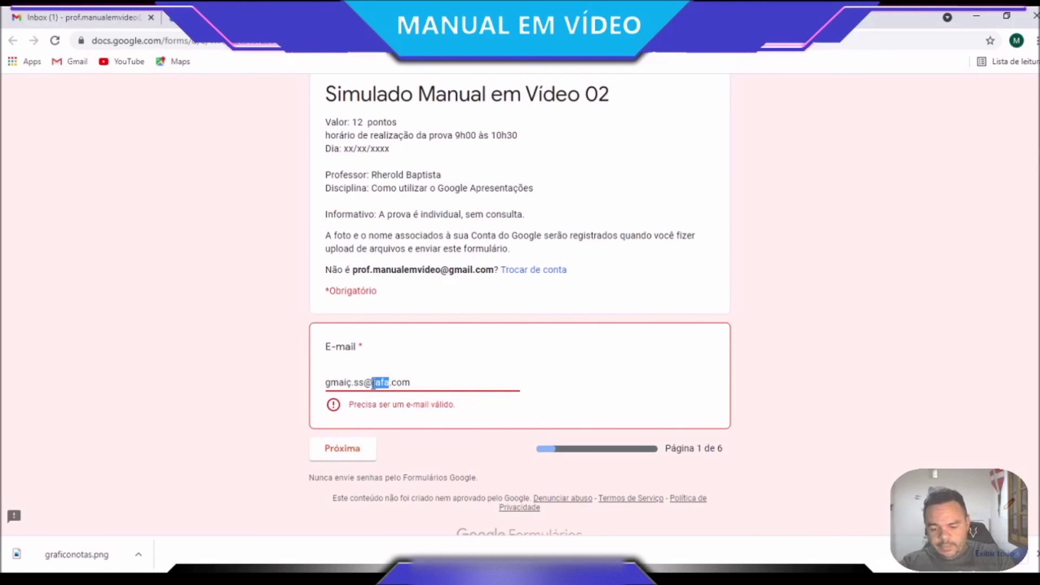
pyautogui.write('gmail')
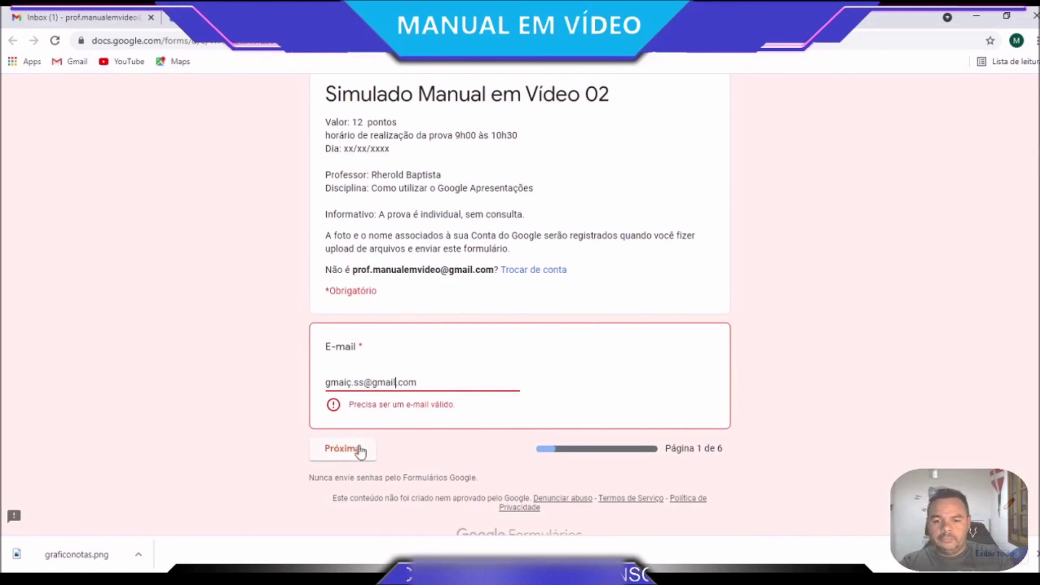
pyautogui.click(356, 455)
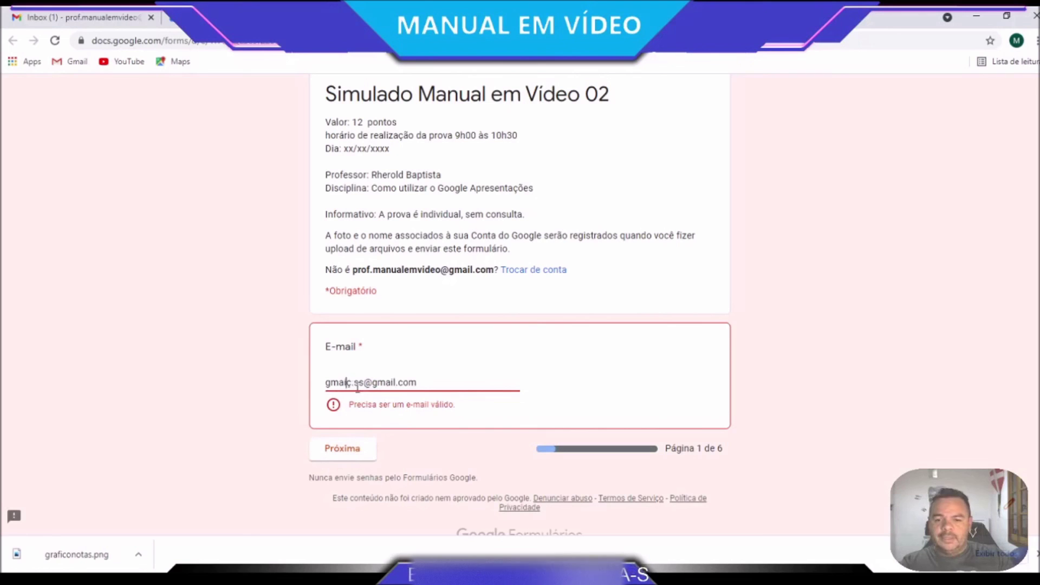
pyautogui.press('BackSpace')
pyautogui.click(343, 433)
# Fill in the student's name and registration number, then go on to the class page
pyautogui.scroll(-2, 423, 412)
pyautogui.click(396, 358)
pyautogui.write('asdasd')
pyautogui.hotkey('ctrl', 'a')
pyautogui.write('Rherold')
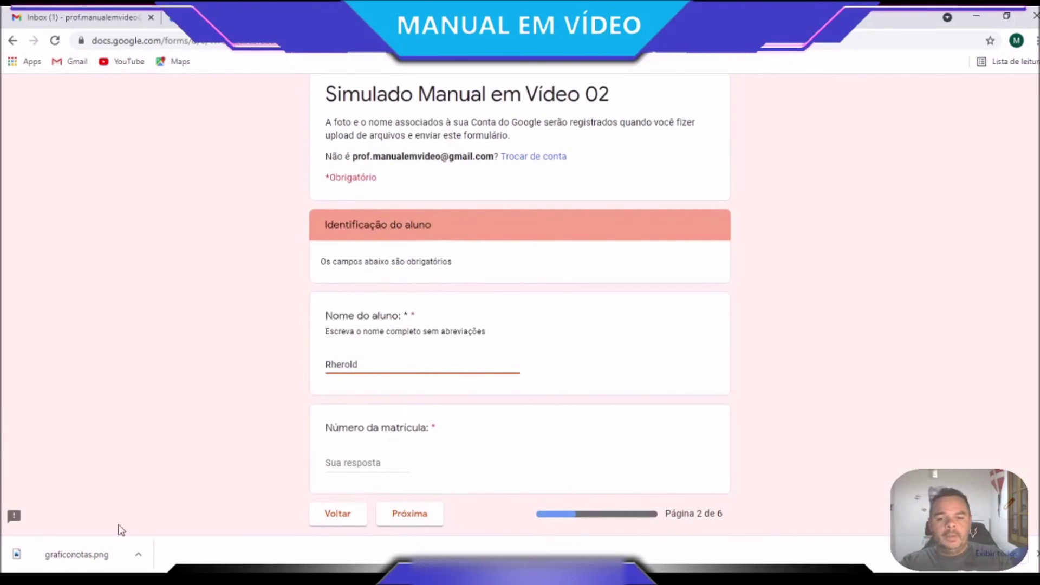
pyautogui.click(340, 462)
pyautogui.write('4545')
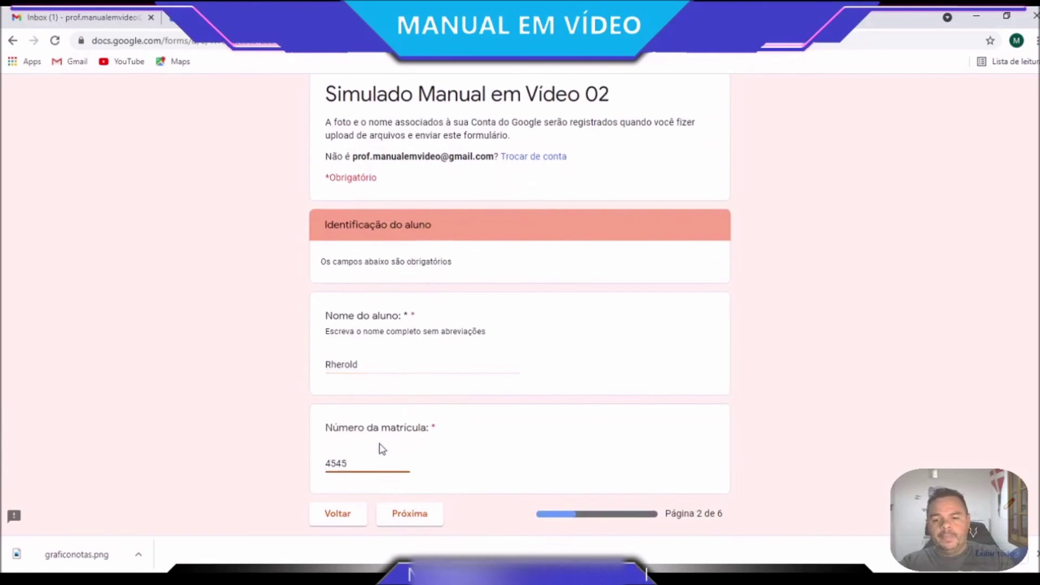
pyautogui.click(427, 515)
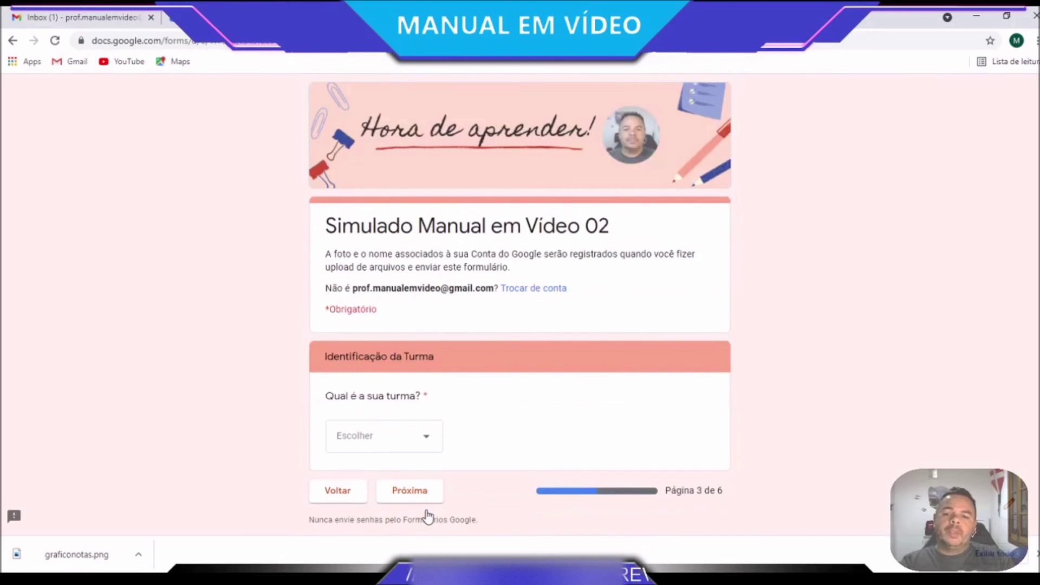
# In preview, choose 2º ANO A, advance to see where it leads, then go back
pyautogui.click(428, 437)
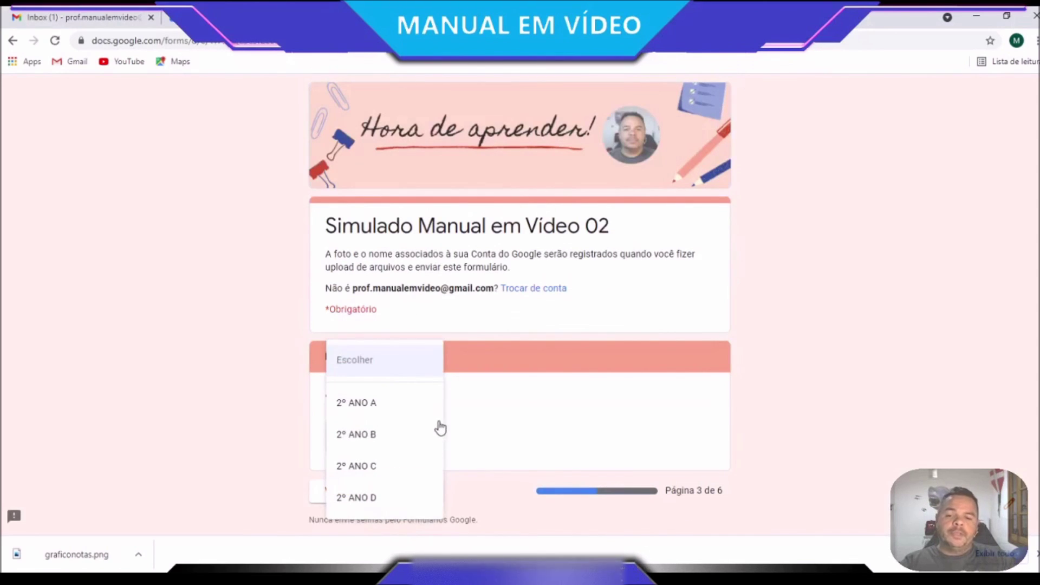
pyautogui.click(396, 410)
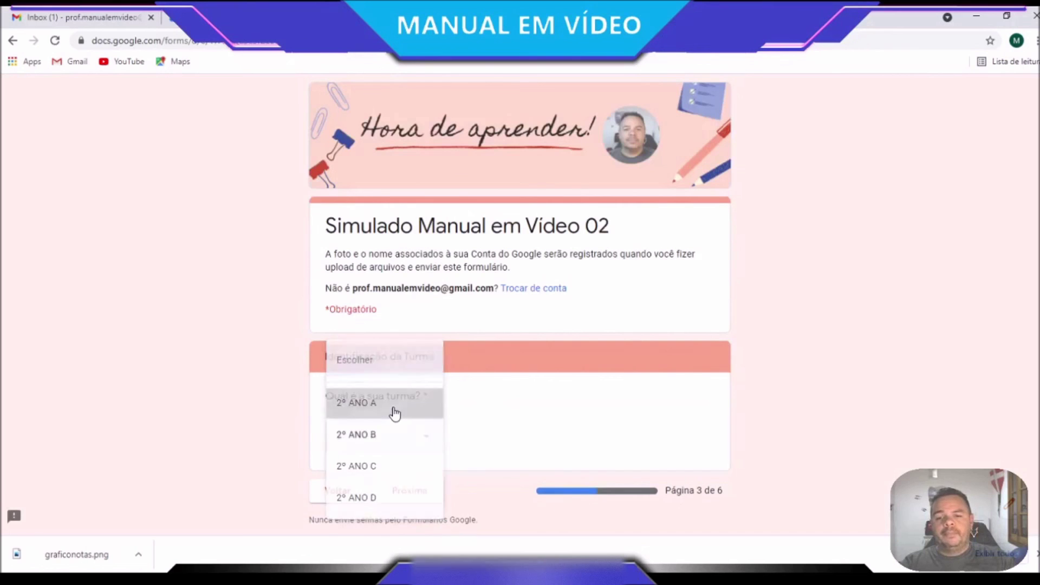
pyautogui.click(425, 494)
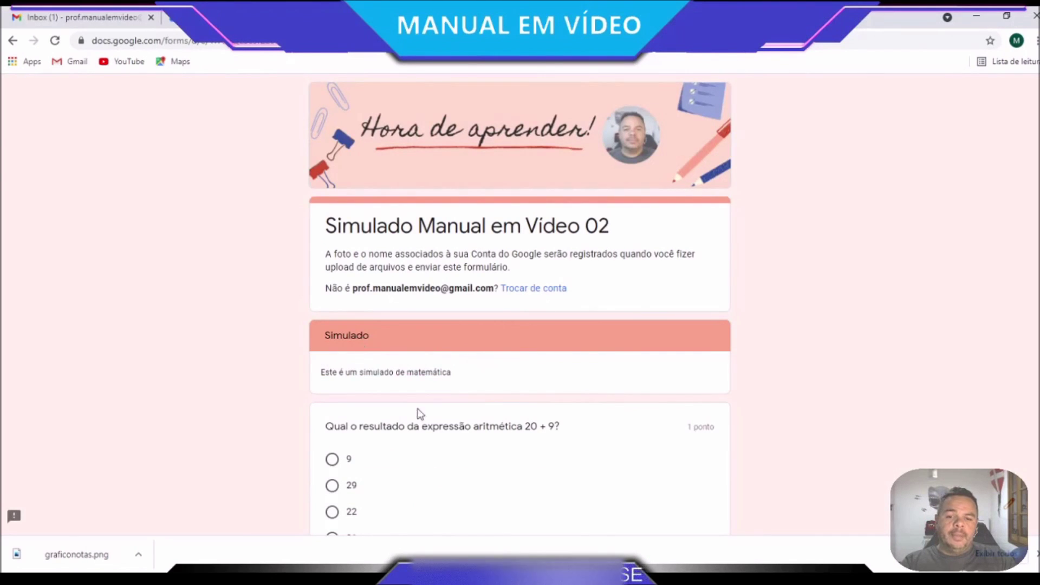
pyautogui.scroll(-20, 420, 416)
pyautogui.click(346, 425)
# Choose 2º ANO B, rate its evaluation question 3, advance, then return to class selection
pyautogui.click(416, 438)
pyautogui.click(407, 433)
pyautogui.click(407, 491)
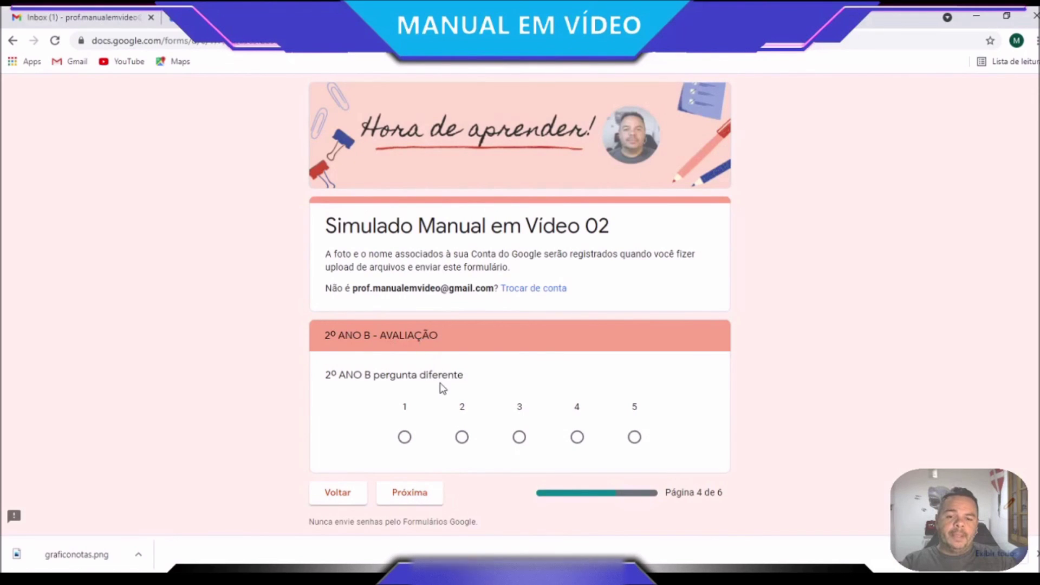
pyautogui.click(519, 436)
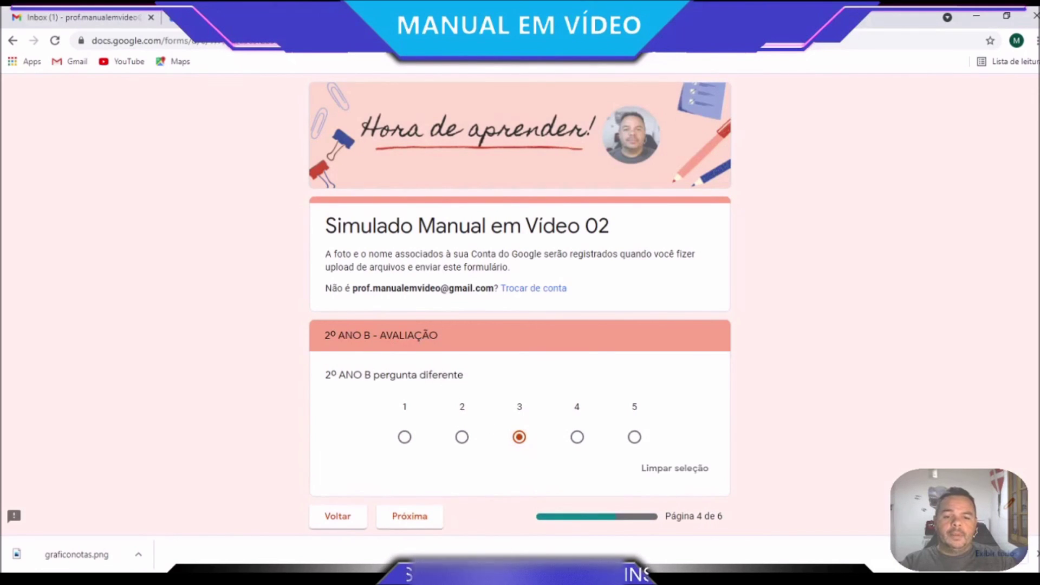
pyautogui.scroll(-2, 383, 477)
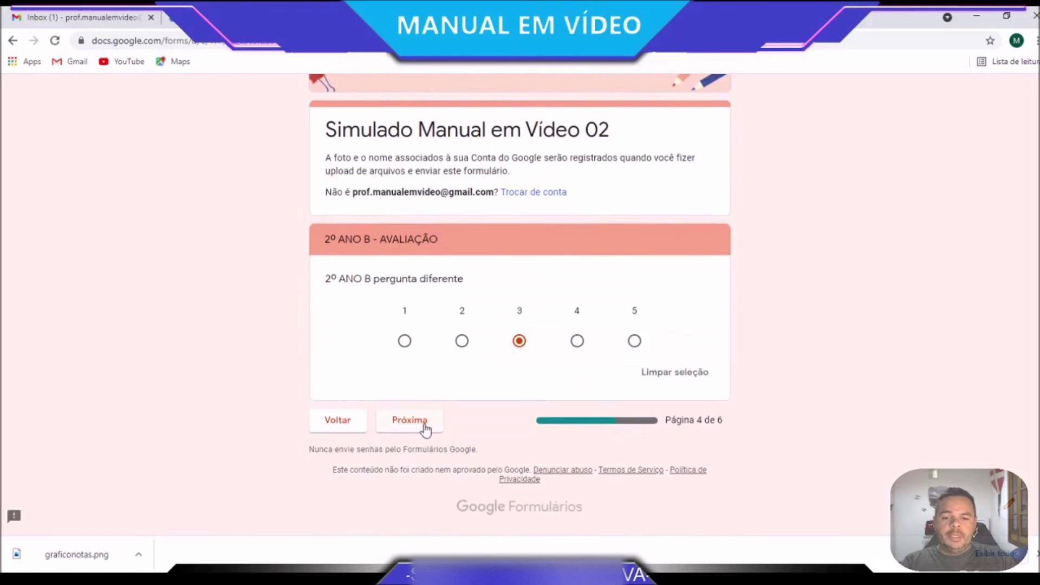
pyautogui.click(426, 428)
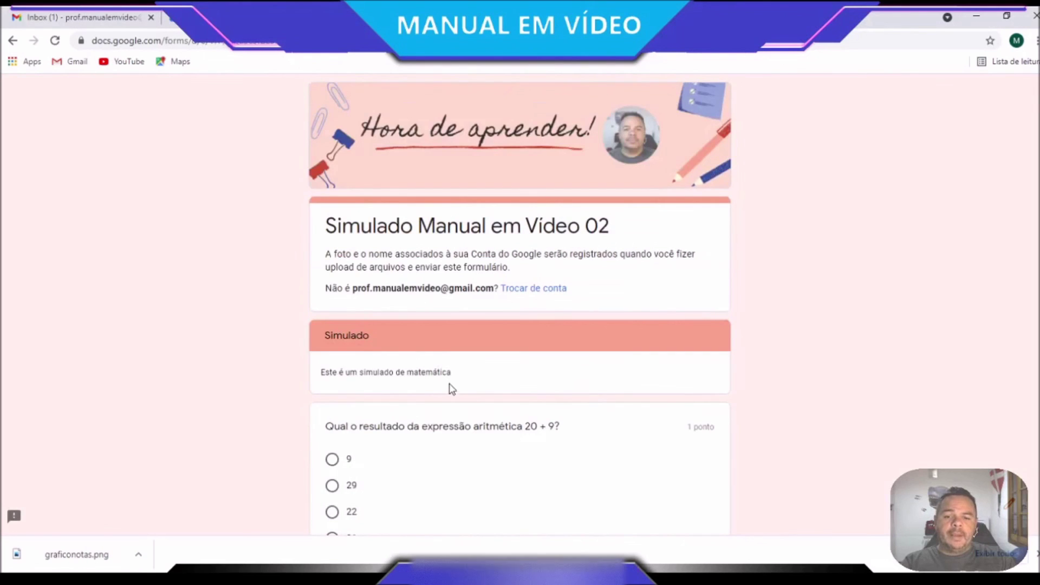
pyautogui.scroll(-20, 449, 388)
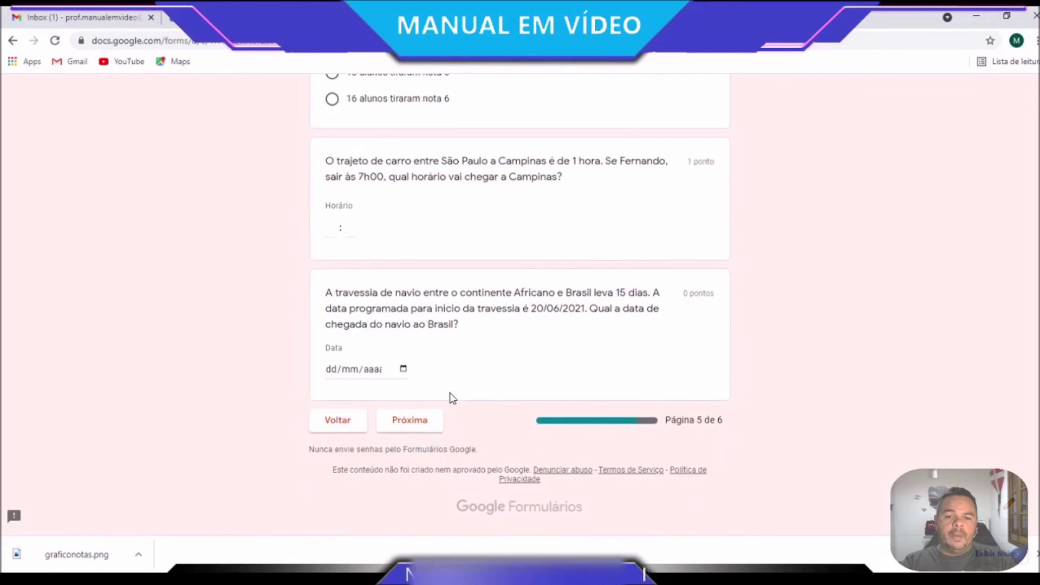
pyautogui.click(353, 421)
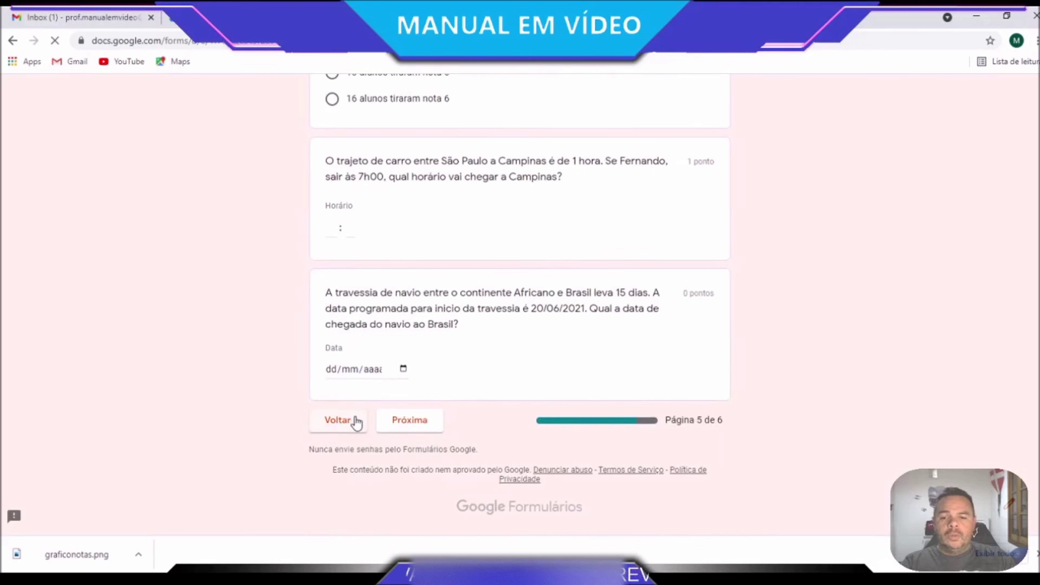
pyautogui.click(346, 518)
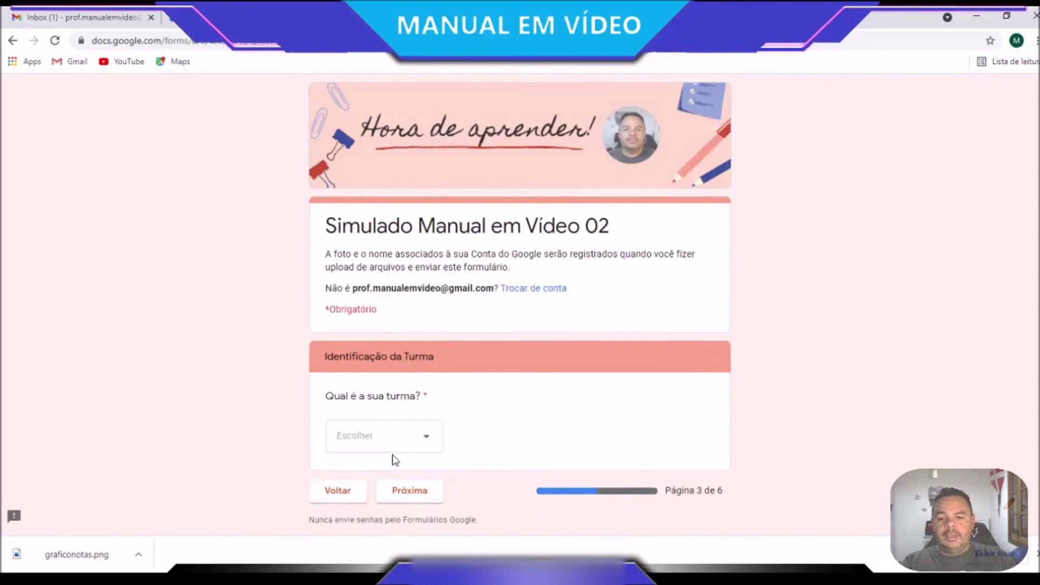
# Choose 2º ANO C and confirm it skips straight to the Simulado section
pyautogui.click(432, 436)
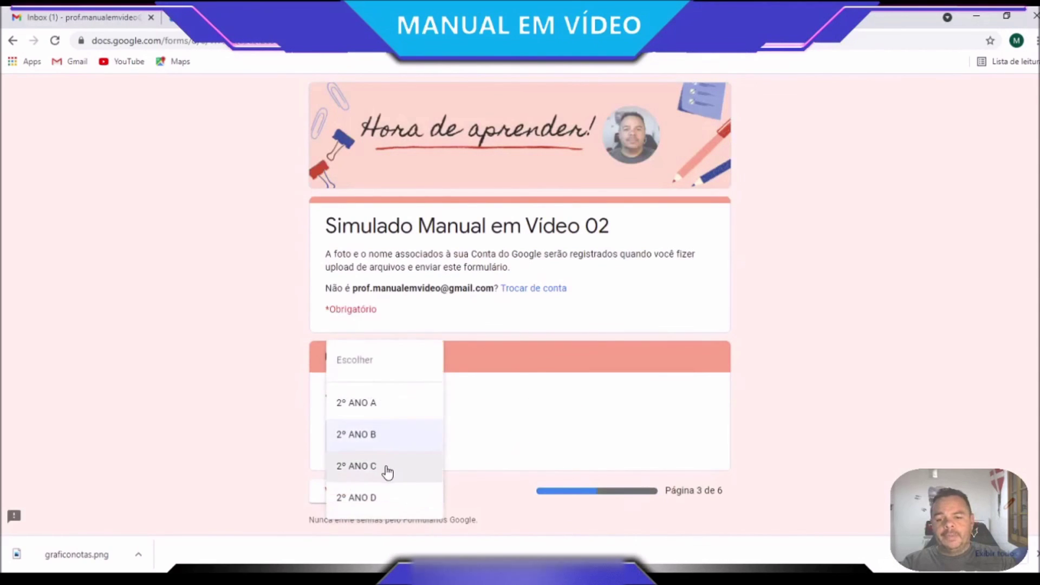
pyautogui.click(387, 473)
pyautogui.click(413, 499)
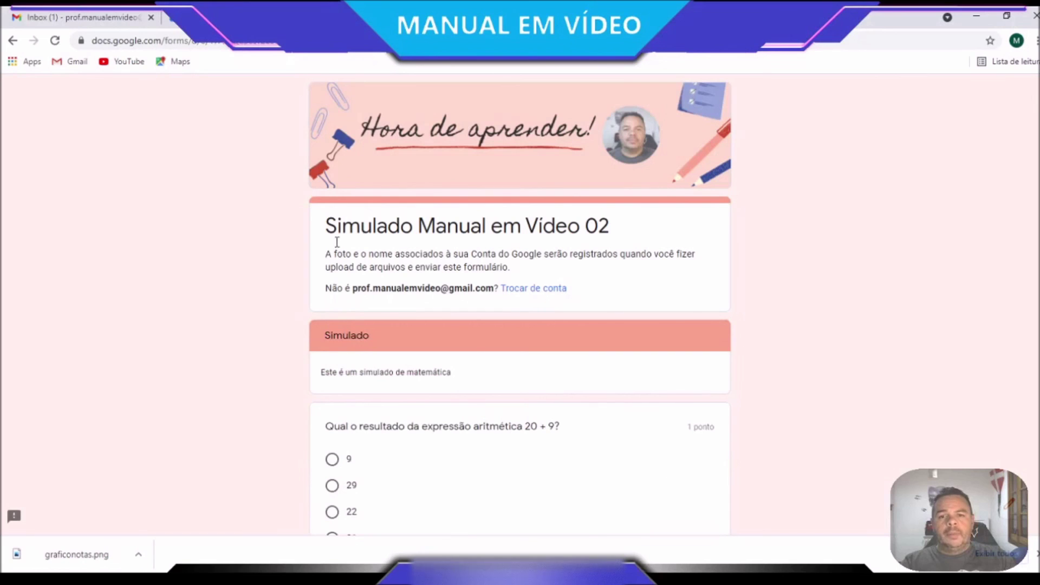
# Return to the form editor and view the collected response individually under Respostas
pyautogui.click(380, 17)
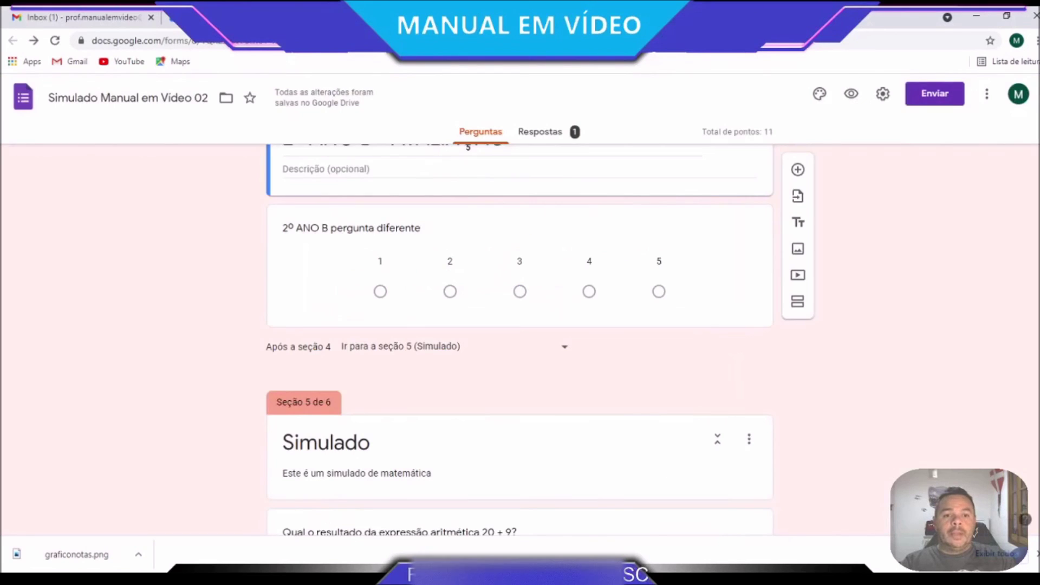
pyautogui.scroll(15, 939, 399)
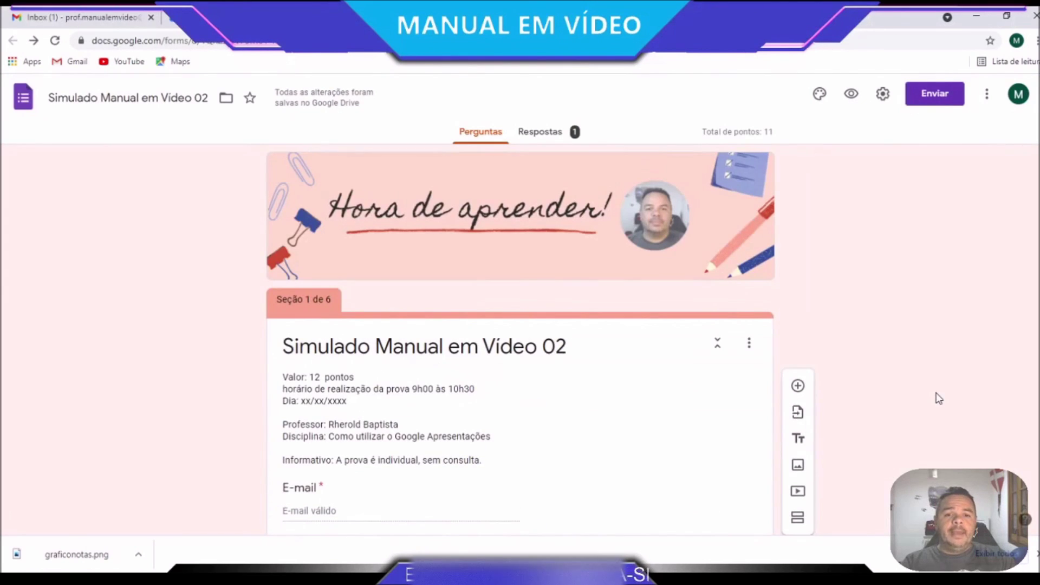
pyautogui.click(531, 133)
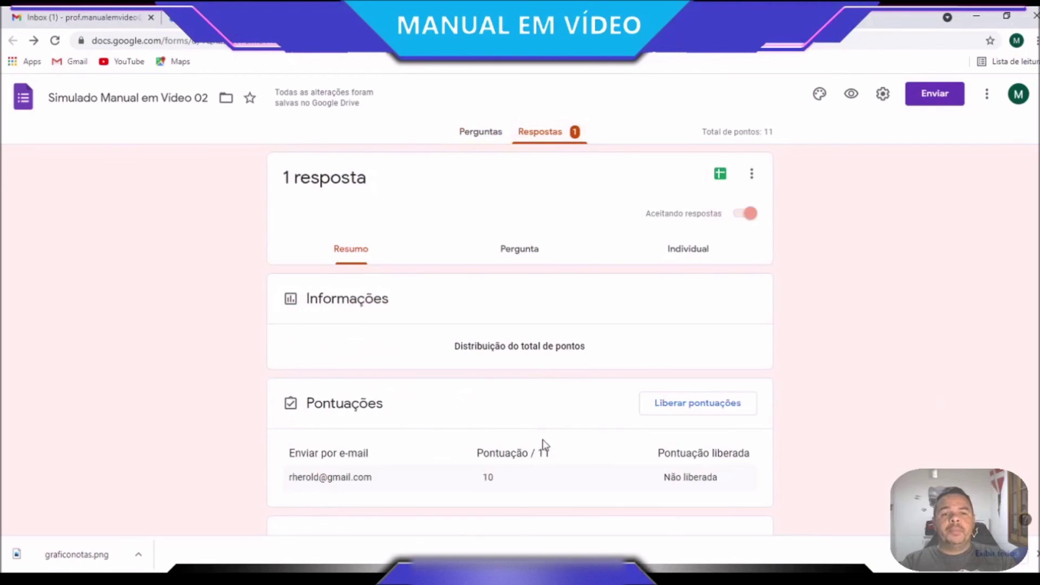
pyautogui.click(698, 255)
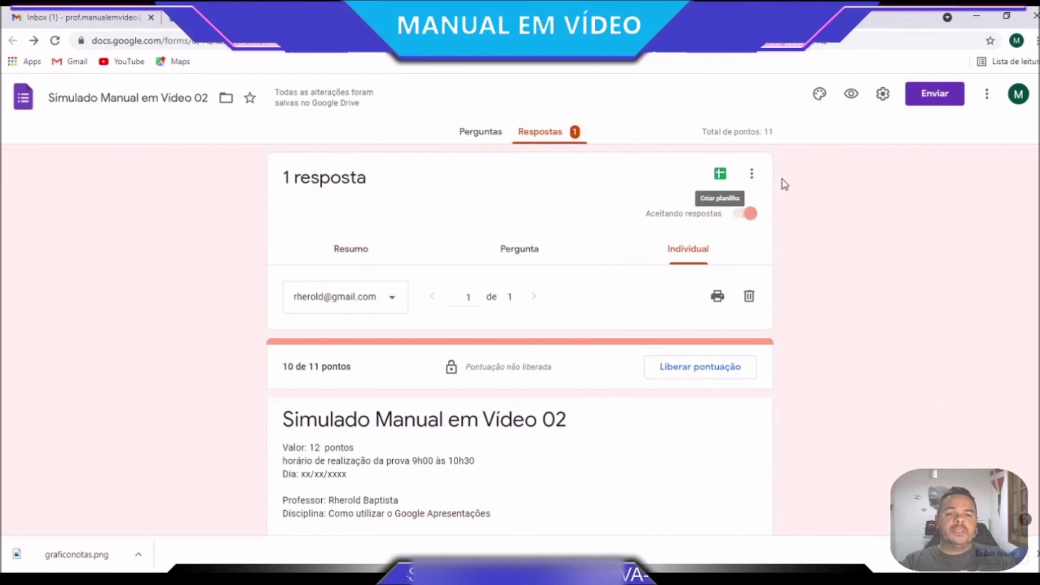
# Link the quiz responses to a newly created Google Sheets spreadsheet
pyautogui.click(753, 176)
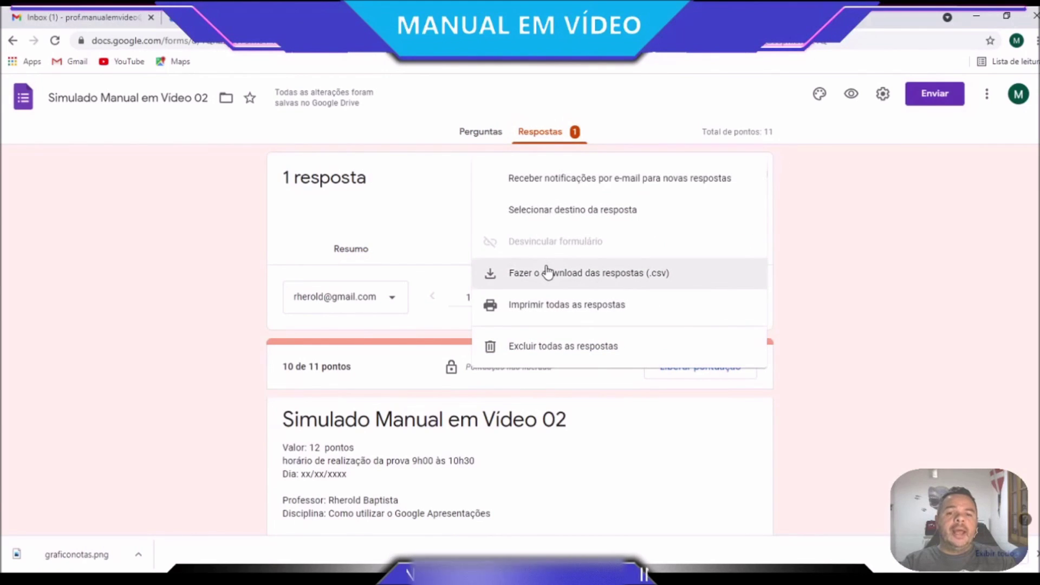
pyautogui.click(779, 185)
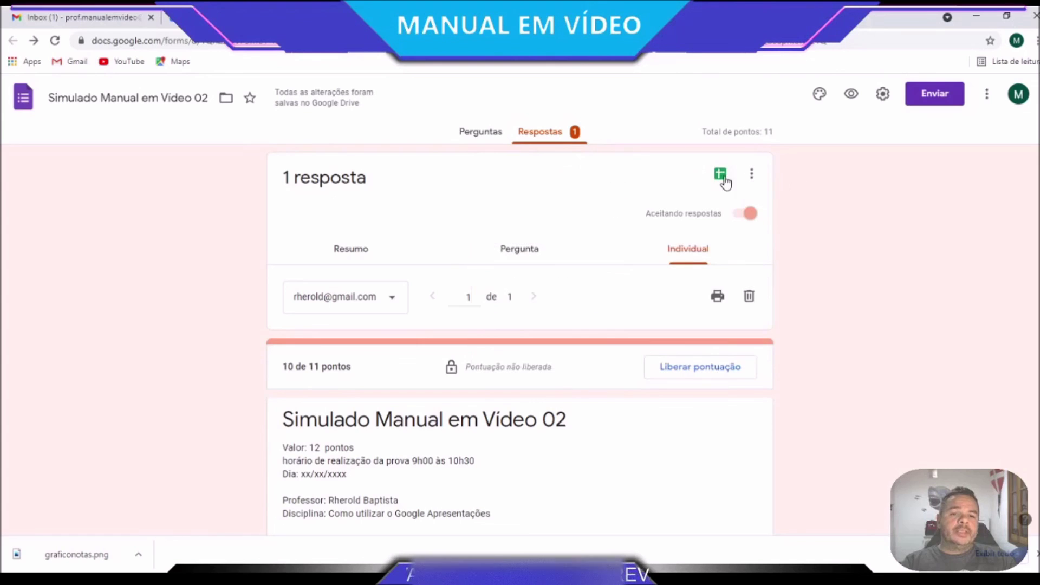
pyautogui.click(721, 174)
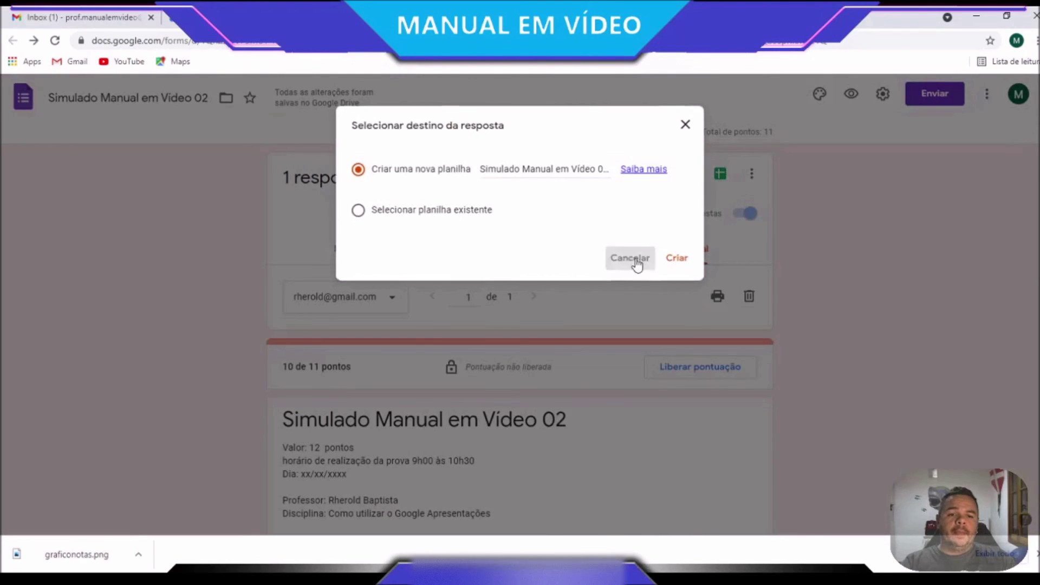
pyautogui.click(638, 265)
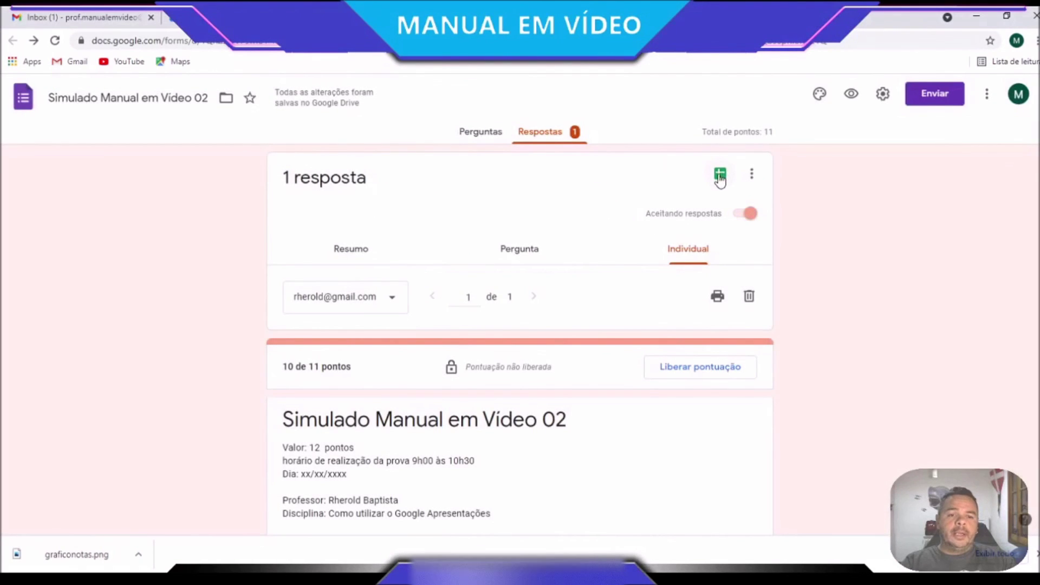
pyautogui.click(721, 176)
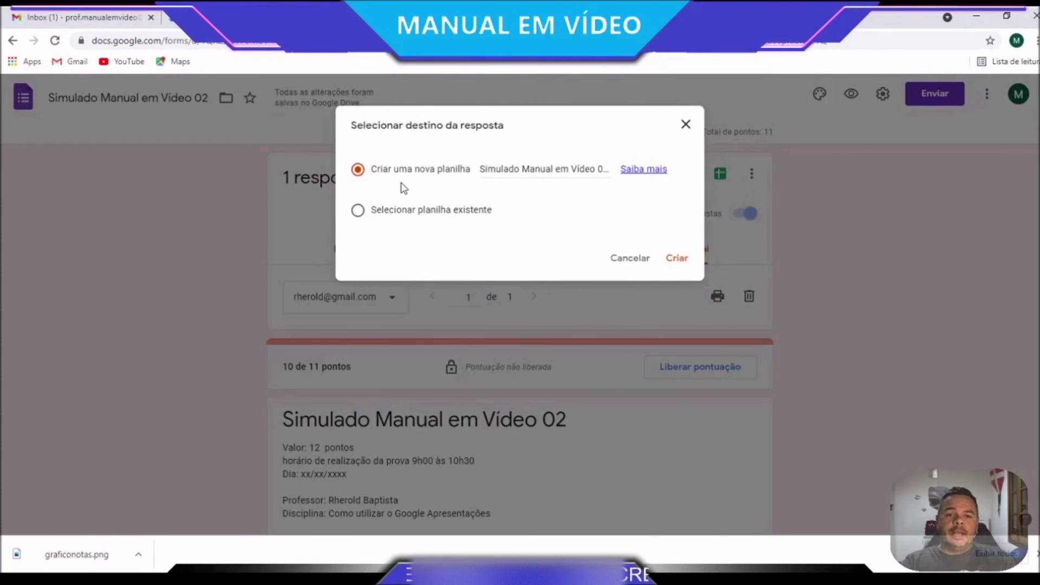
pyautogui.click(679, 258)
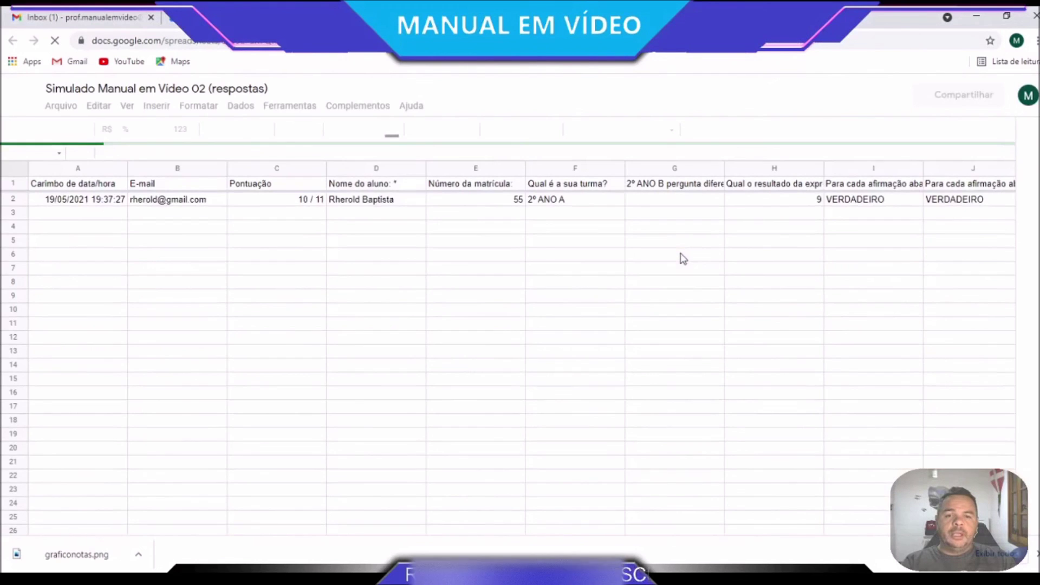
# Look over the row 2 response in the '(respostas)' spreadsheet, scrolling across its columns
pyautogui.click(156, 204)
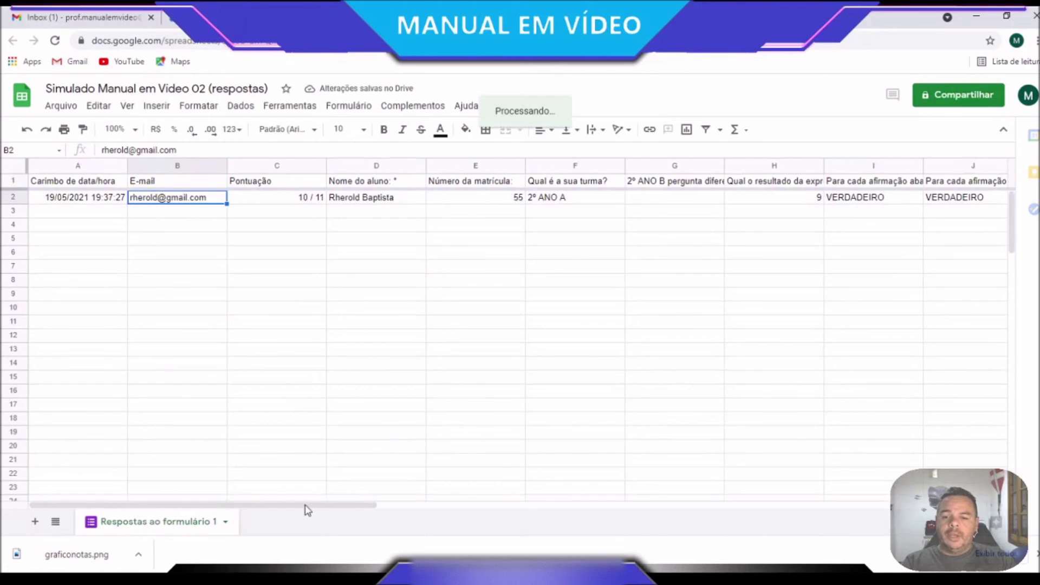
pyautogui.moveTo(302, 506); pyautogui.dragTo(356, 485)
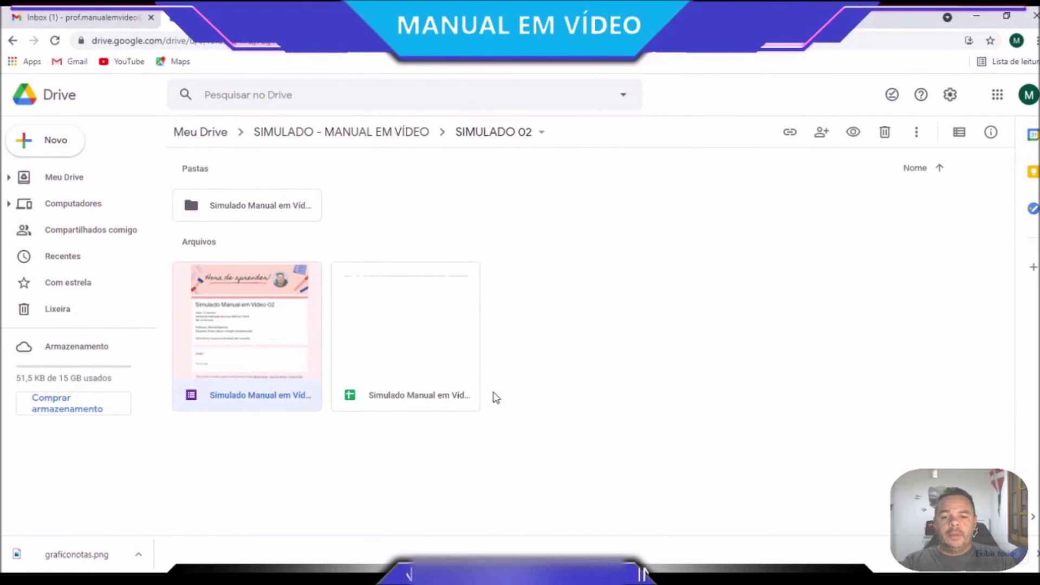
# Switch the SIMULADO 02 folder to list view
pyautogui.click(959, 132)
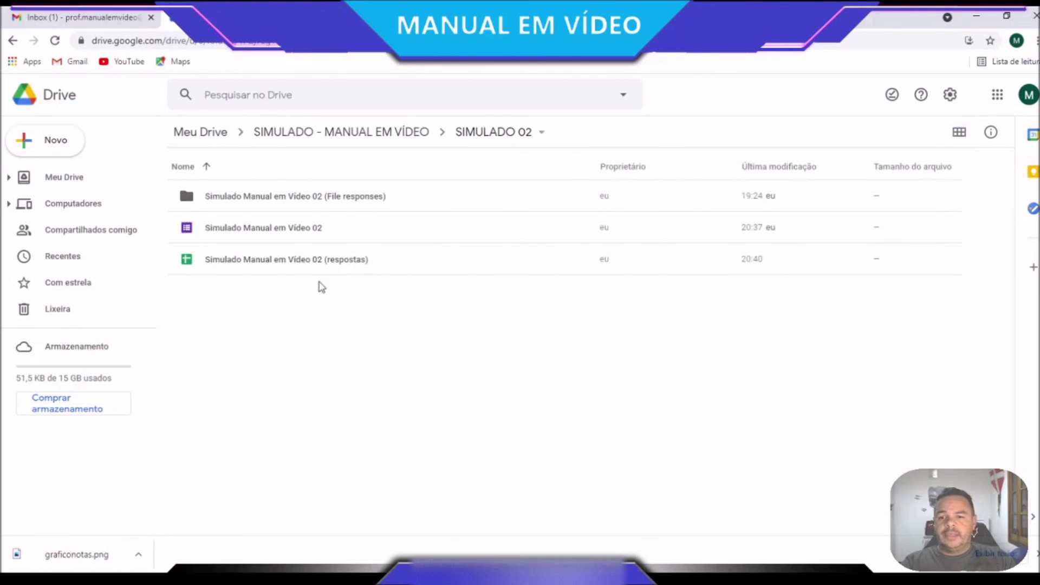